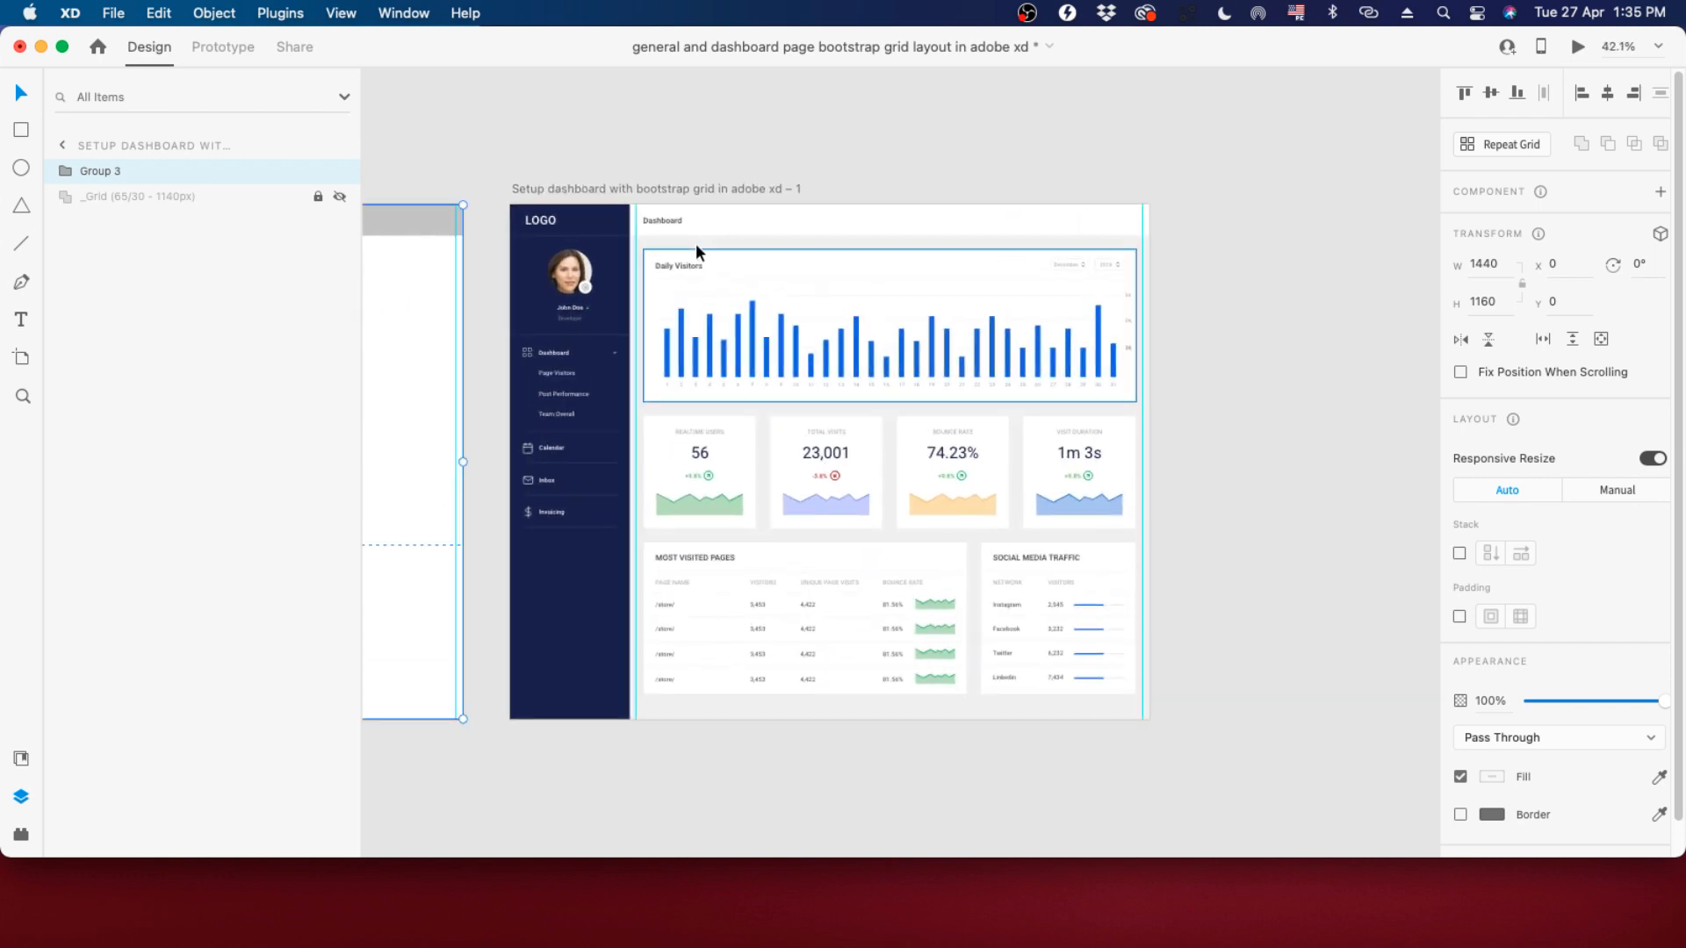
Lock the 1440 x 1160 background rectangle of the first dashboard artboard.
{"action": "scroll", "coordinate": [695, 244], "scroll_direction": "down", "scroll_amount": 2}
{"action": "left_click", "coordinate": [1368, 291]}
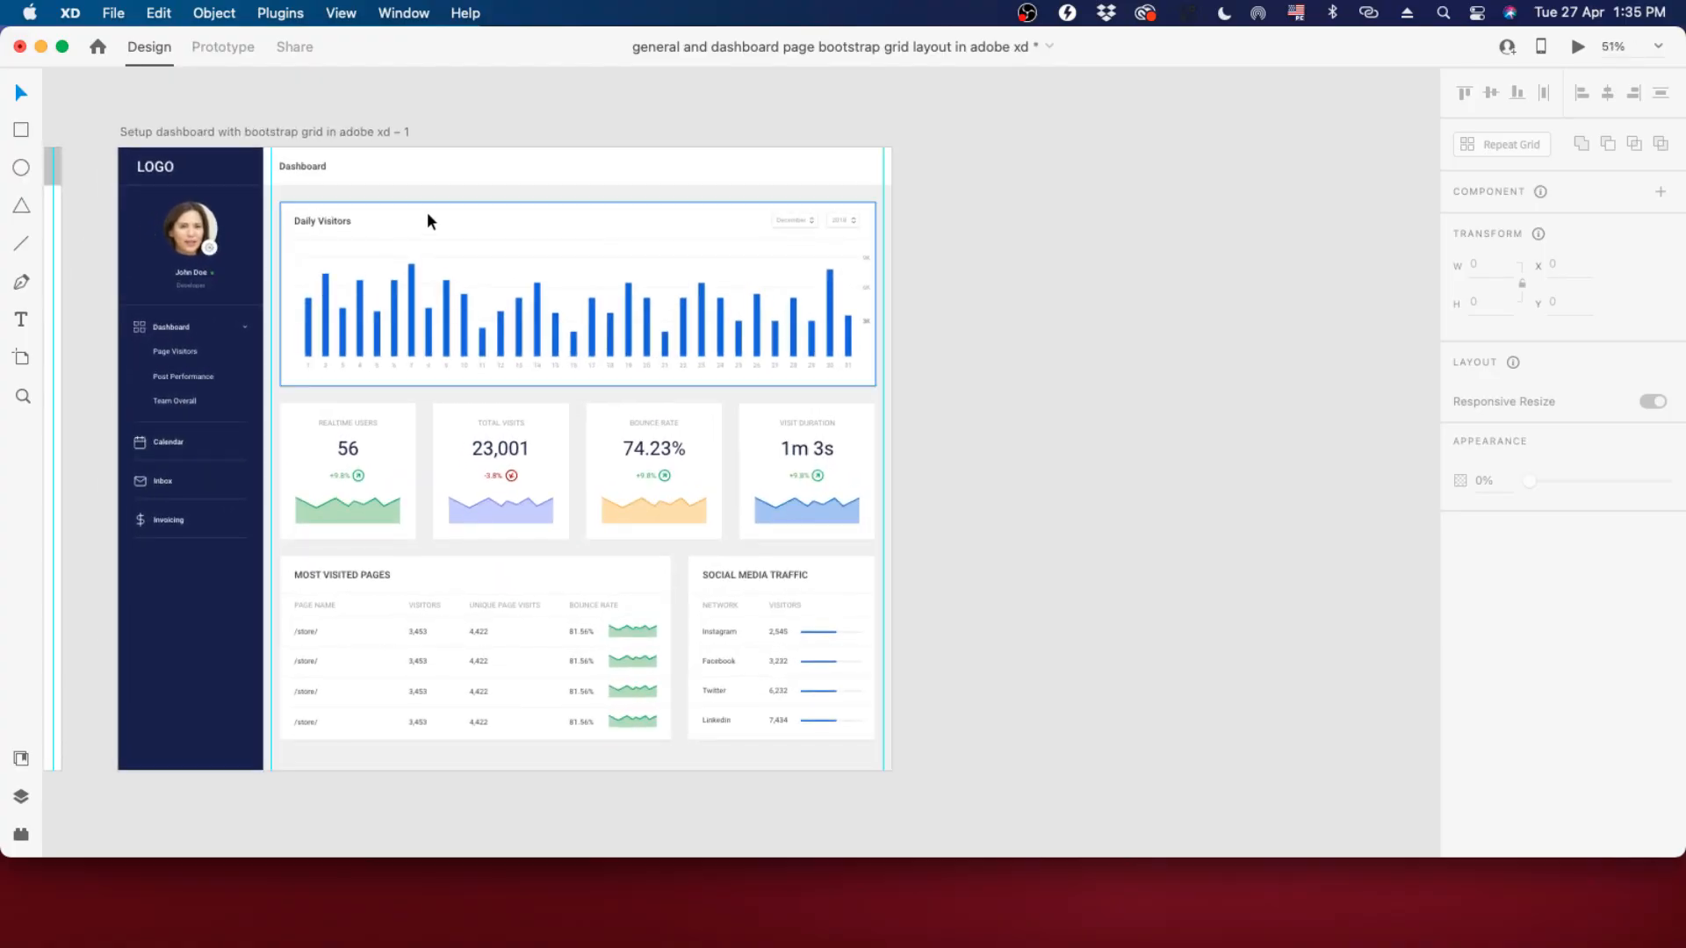
{"action": "left_click", "coordinate": [428, 197]}
{"action": "left_click_drag", "start_coordinate": [586, 164], "coordinate": [494, 179]}
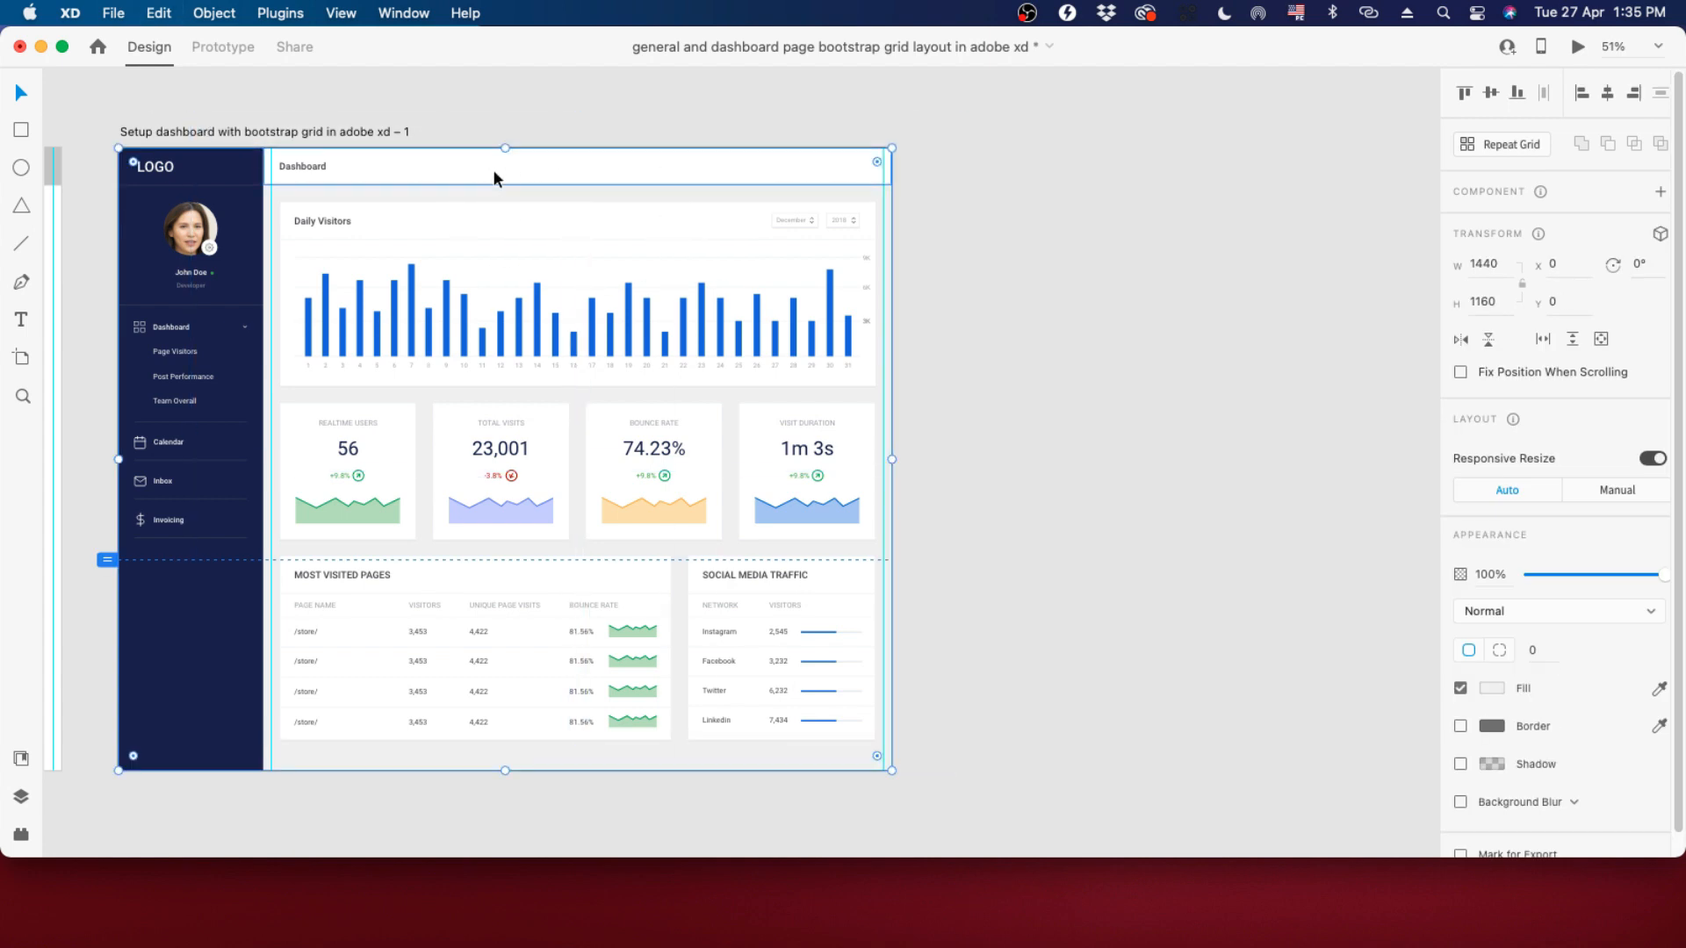
{"action": "key", "text": "super+l"}
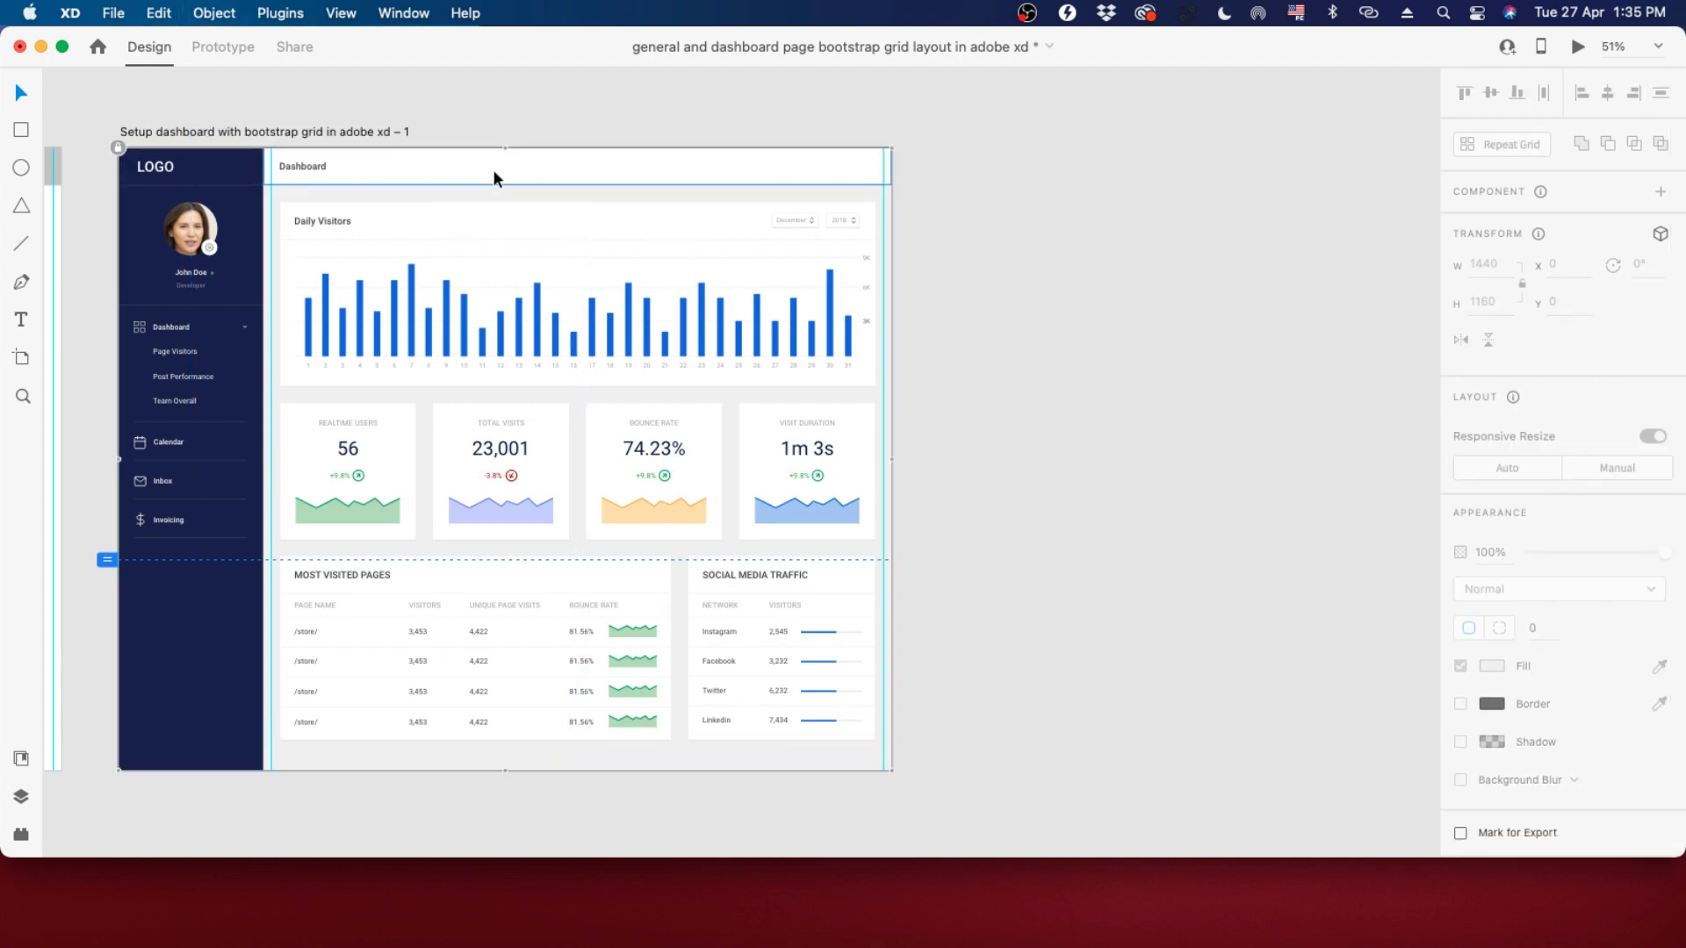
{"action": "left_click", "coordinate": [1105, 272]}
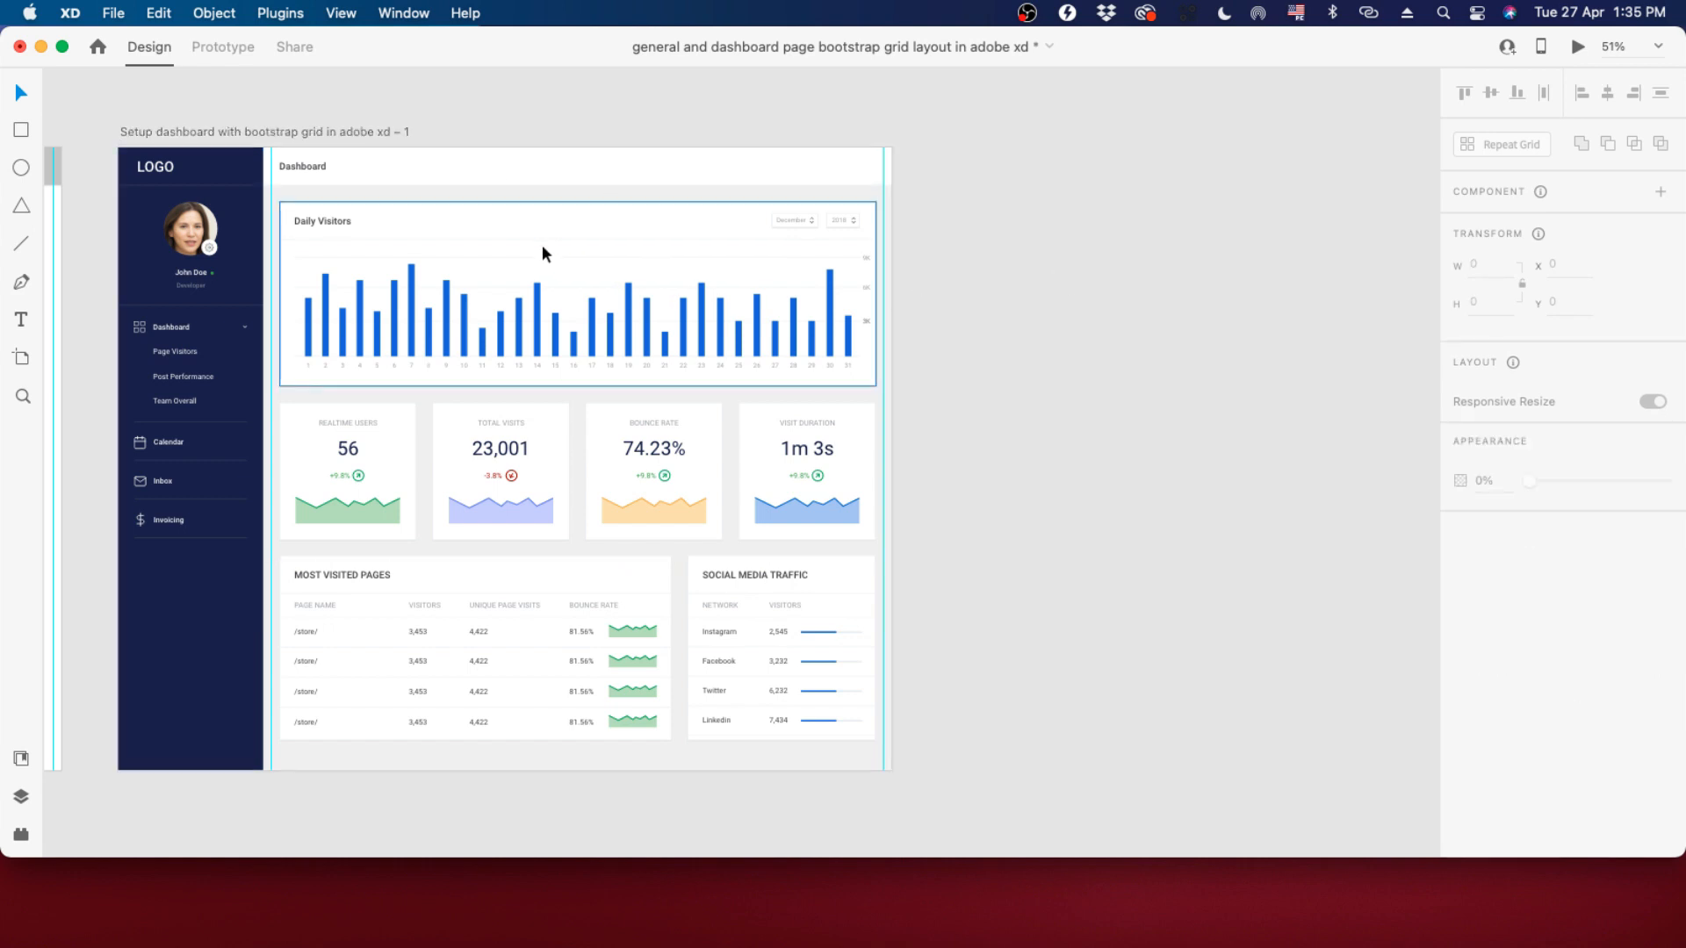
Group the top bar, Daily Visitors chart, statistic cards and both tables, excluding the side panel and background.
{"action": "left_click_drag", "start_coordinate": [542, 245], "coordinate": [459, 181]}
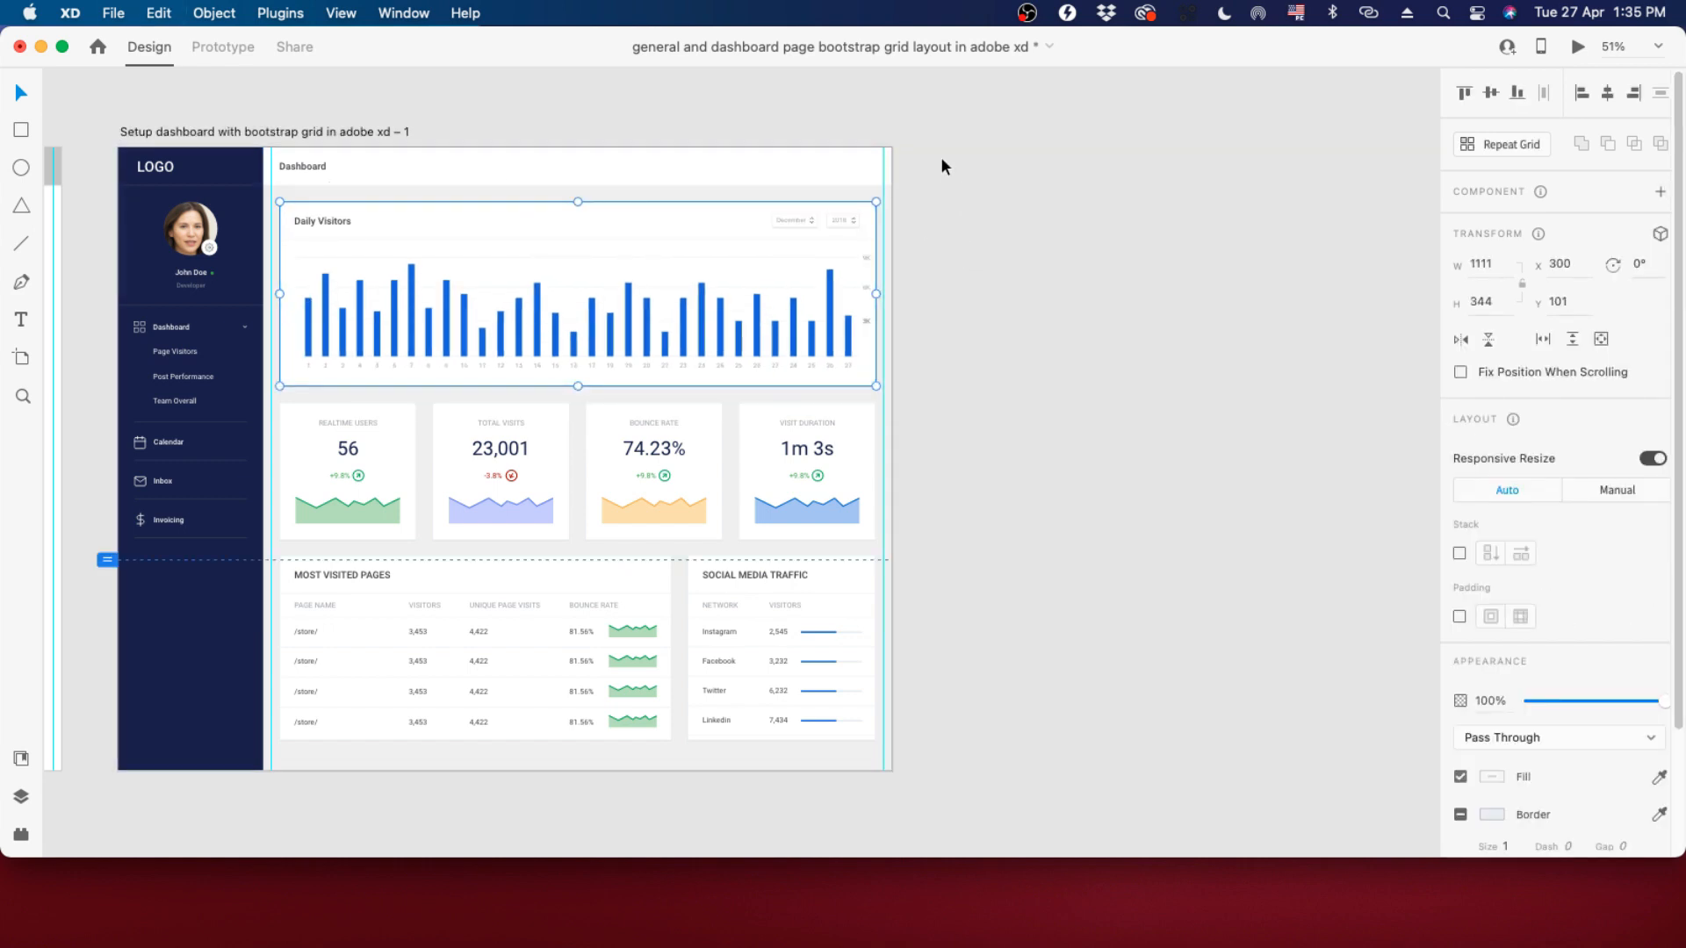
{"action": "left_click_drag", "start_coordinate": [936, 155], "coordinate": [273, 752]}
{"action": "left_click_drag", "start_coordinate": [346, 470], "coordinate": [607, 455]}
{"action": "key", "text": "super+z"}
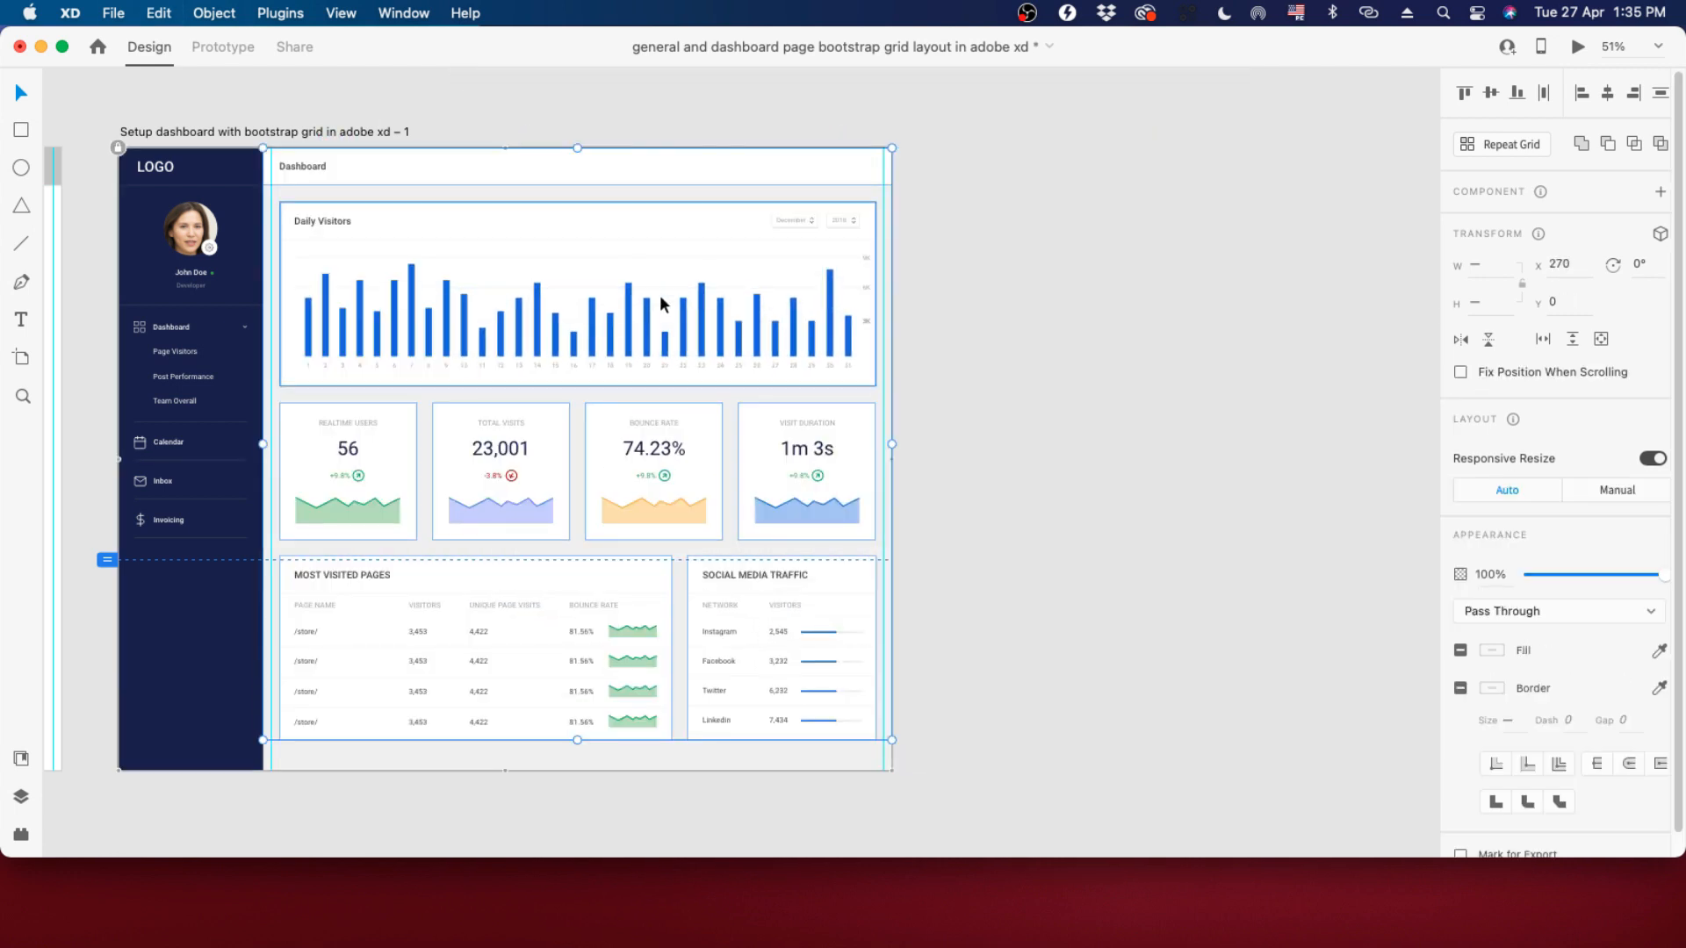
{"action": "key", "text": "super+g"}
{"action": "left_click", "coordinate": [1108, 264]}
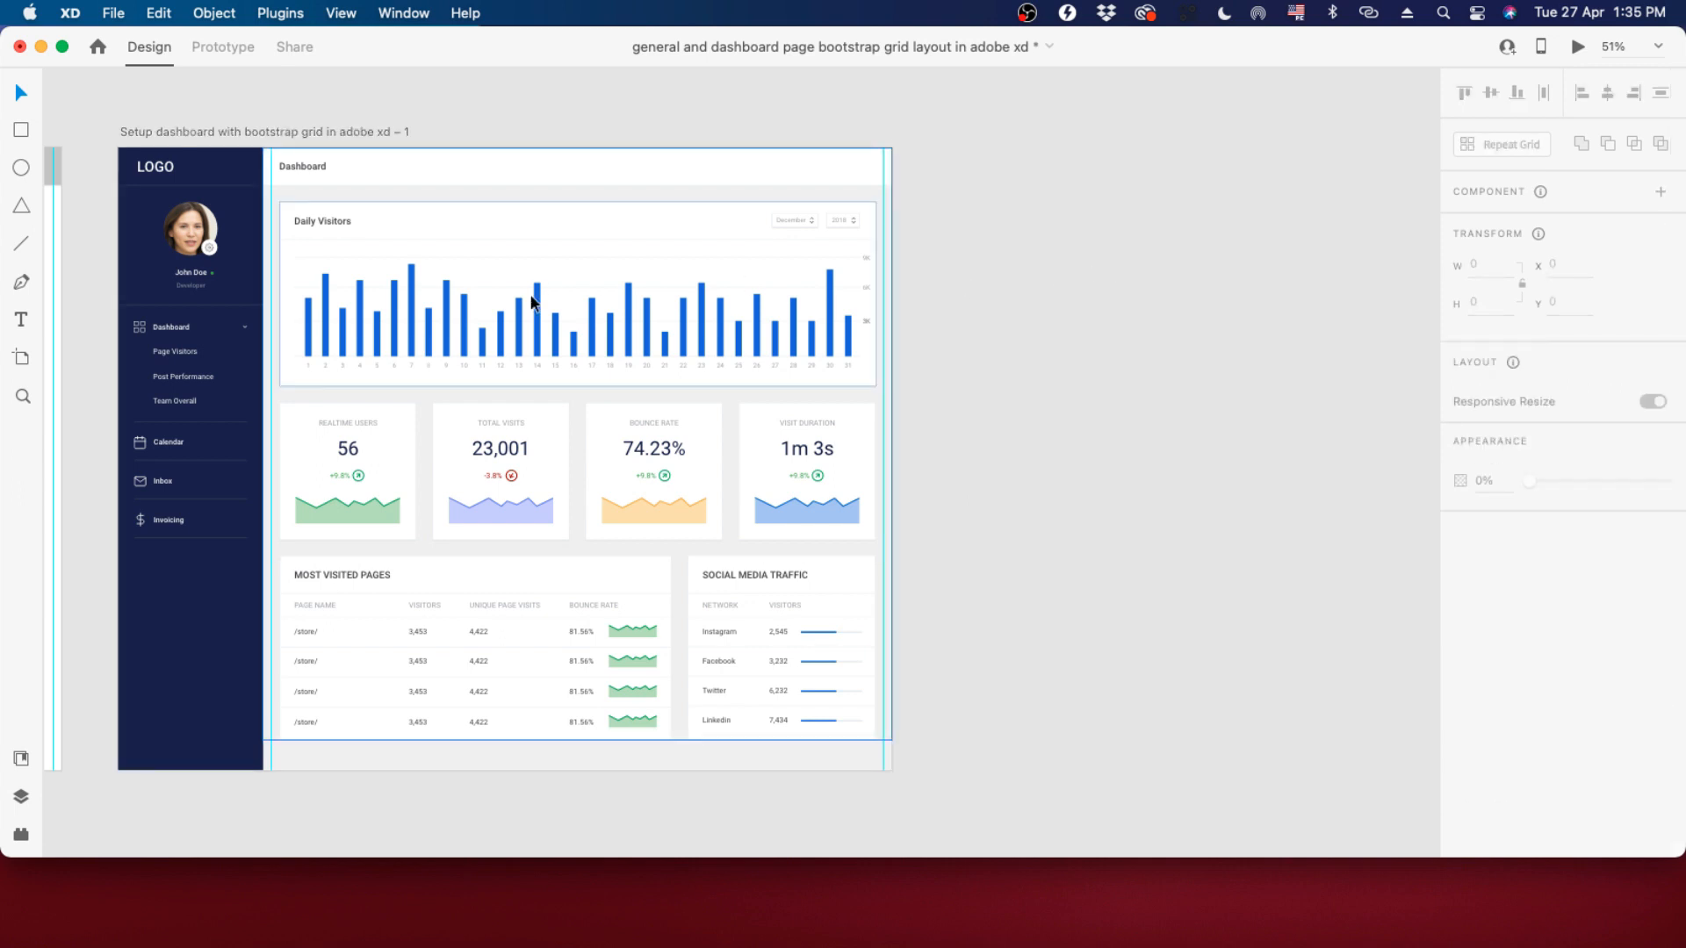
{"action": "left_click_drag", "start_coordinate": [534, 303], "coordinate": [575, 328]}
{"action": "key", "text": "super+z"}
Duplicate the artboard "Setup dashboard with bootstrap grid in adobe xd – 1".
{"action": "scroll", "coordinate": [502, 398], "scroll_direction": "down", "scroll_amount": 3}
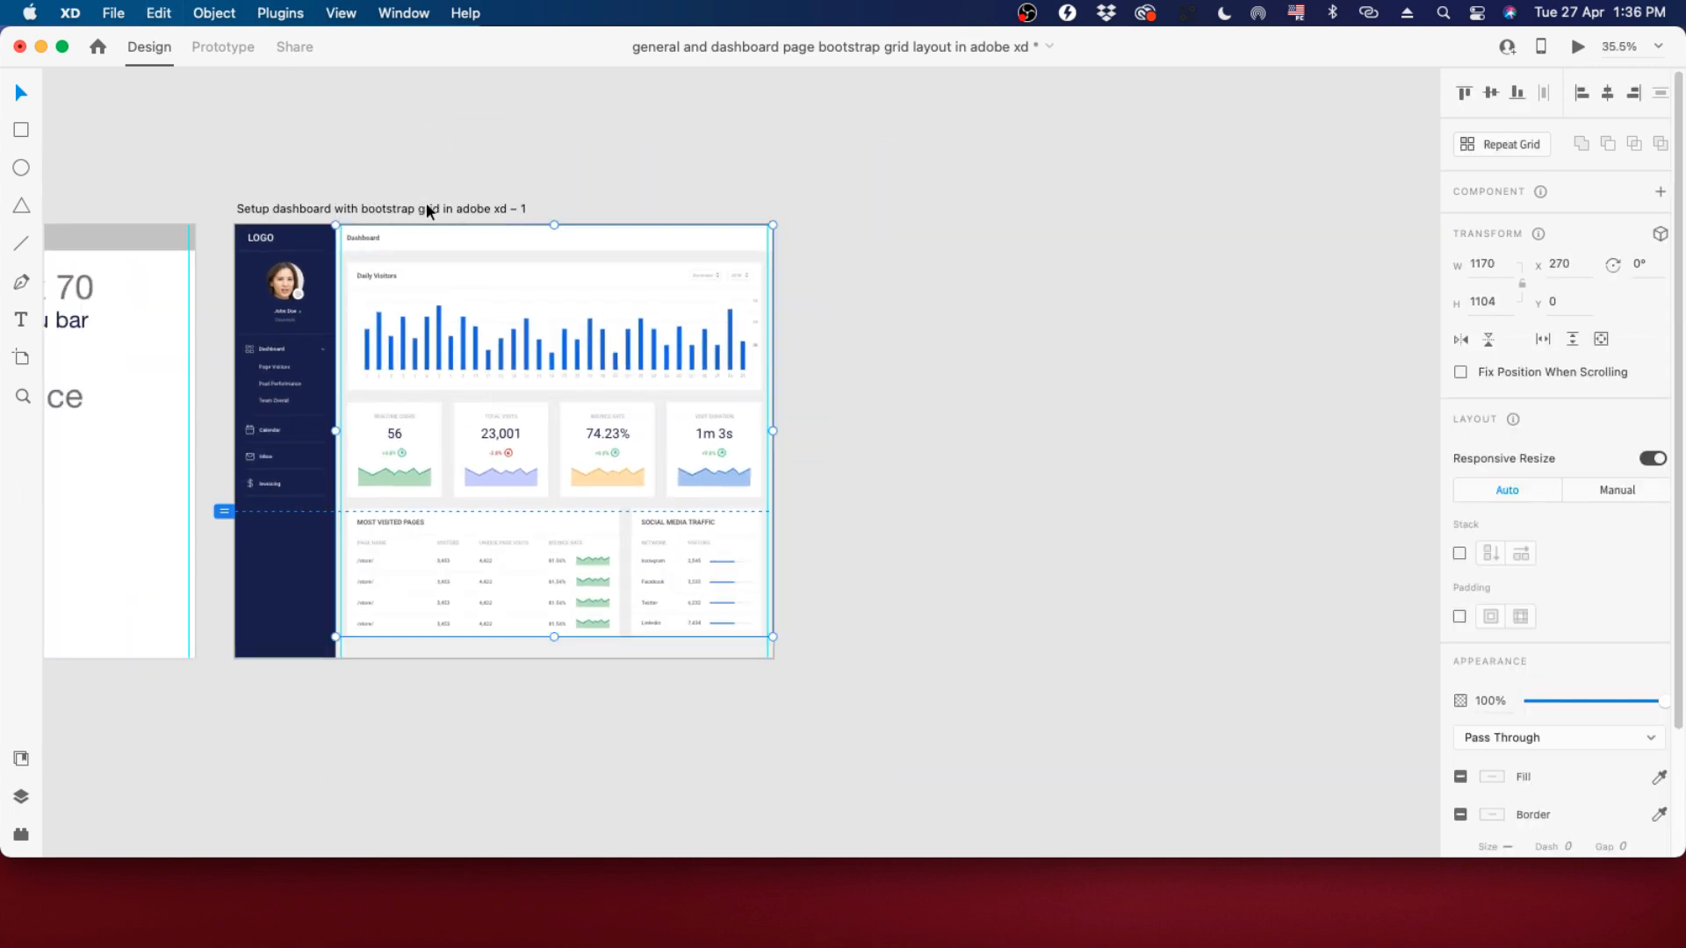
{"action": "left_click", "coordinate": [427, 210]}
{"action": "key", "text": "super+d"}
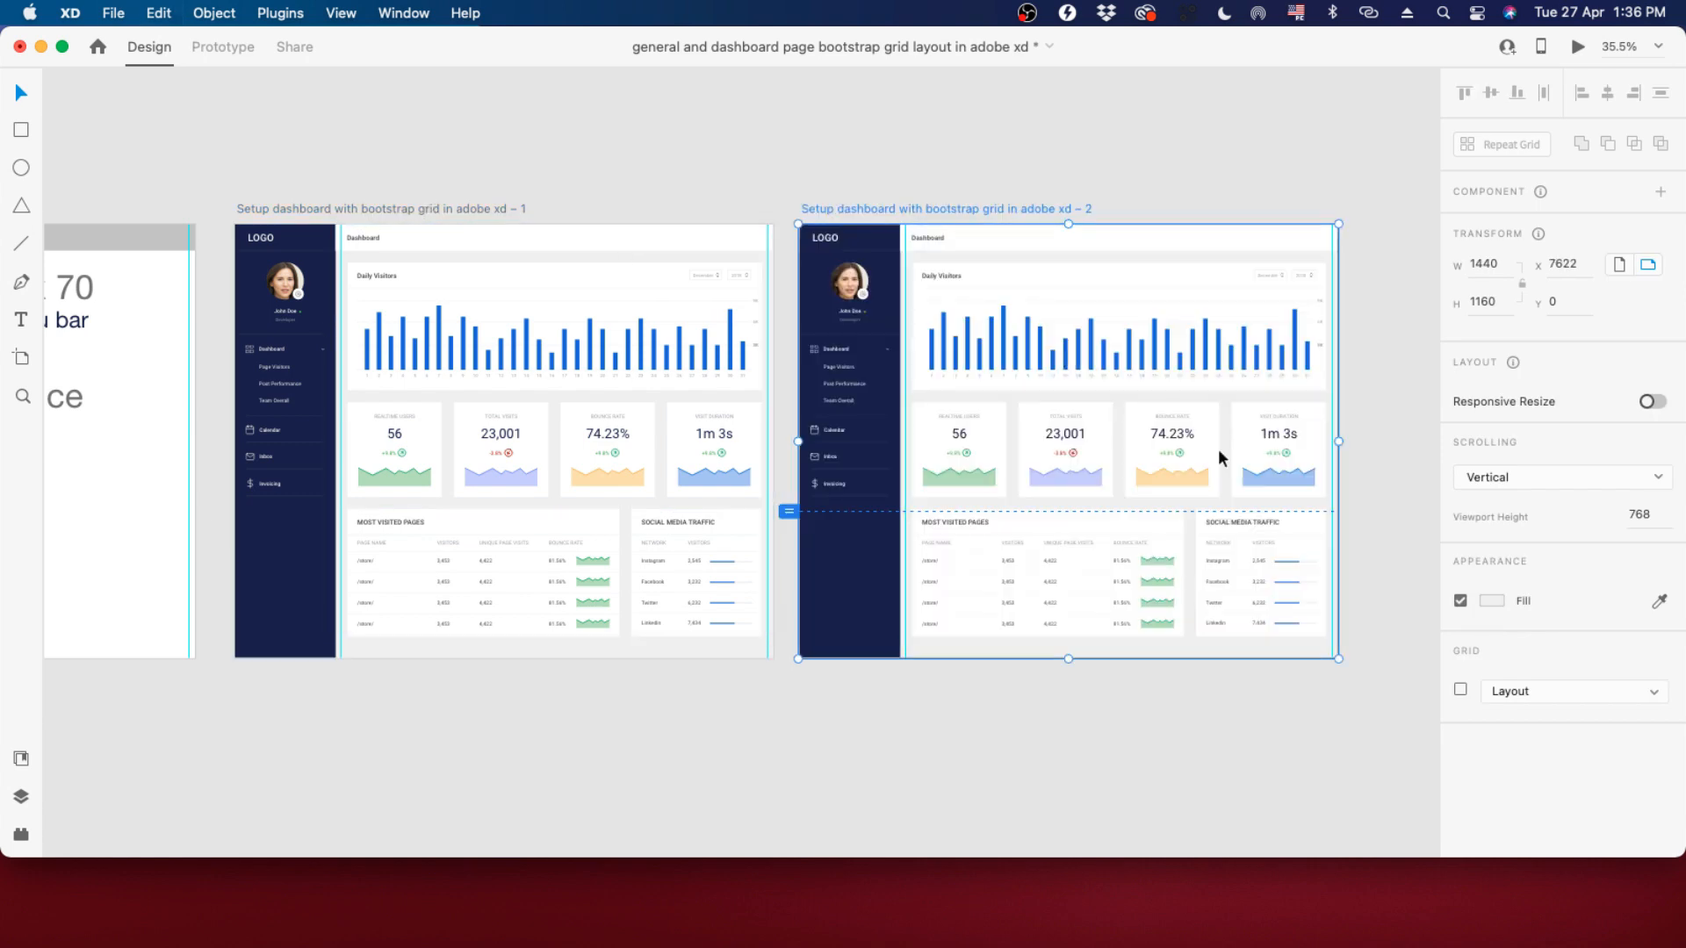
{"action": "scroll", "coordinate": [1371, 329], "scroll_direction": "up", "scroll_amount": 3}
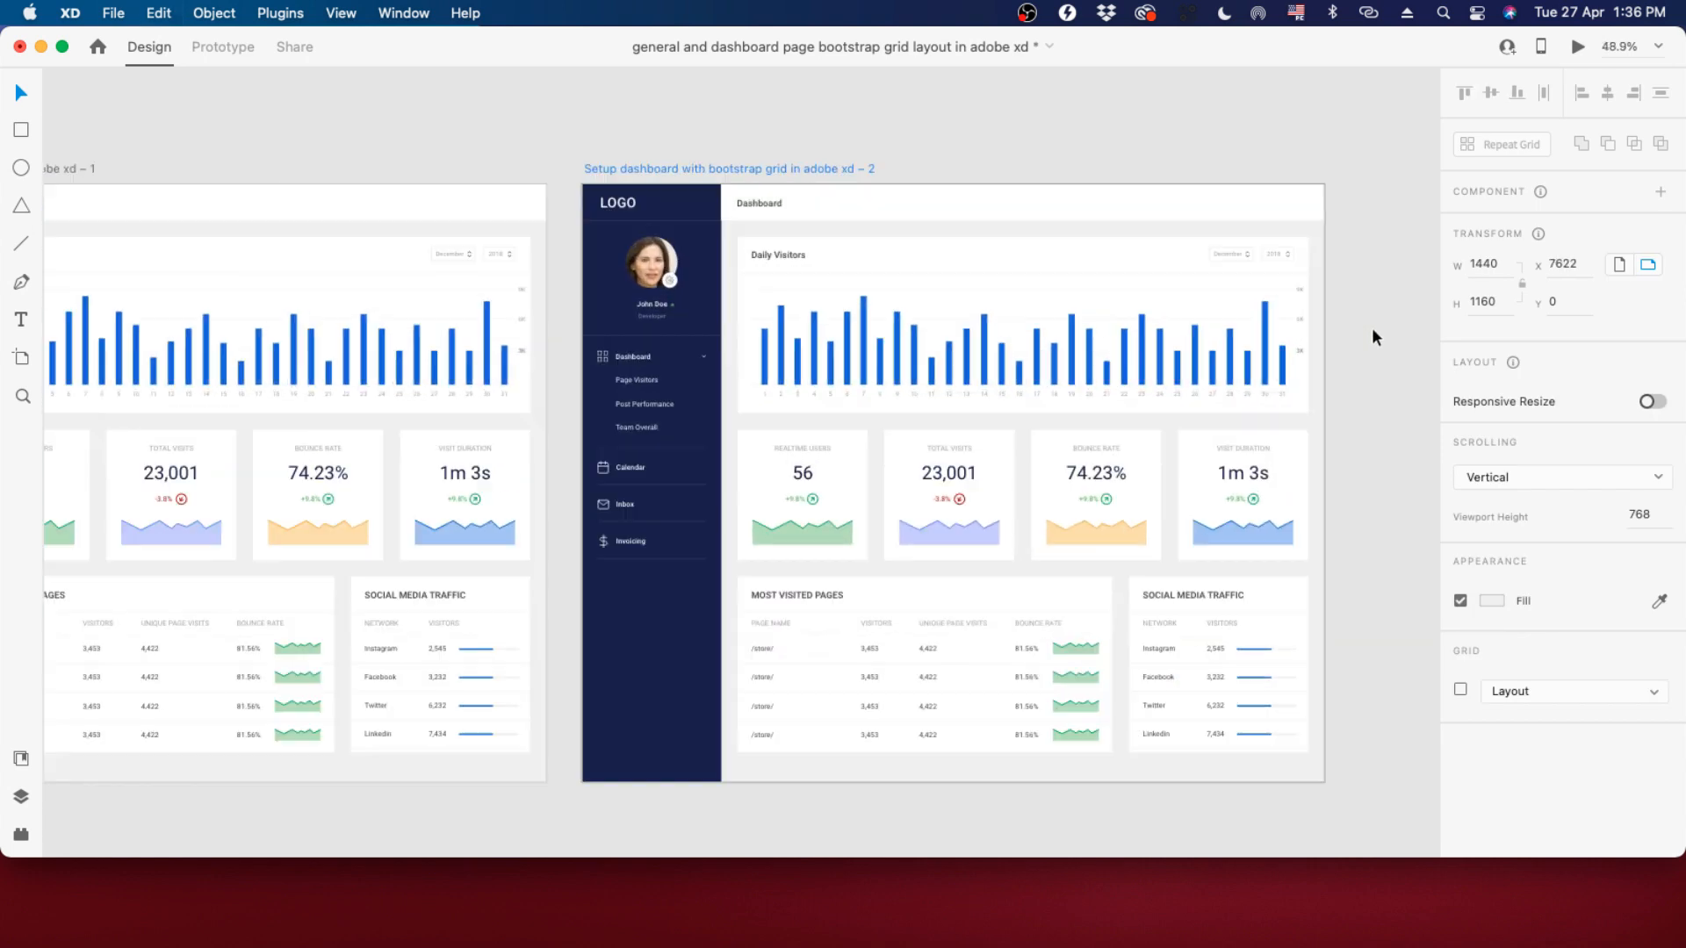
{"action": "scroll", "coordinate": [1335, 474], "scroll_direction": "down", "scroll_amount": 4}
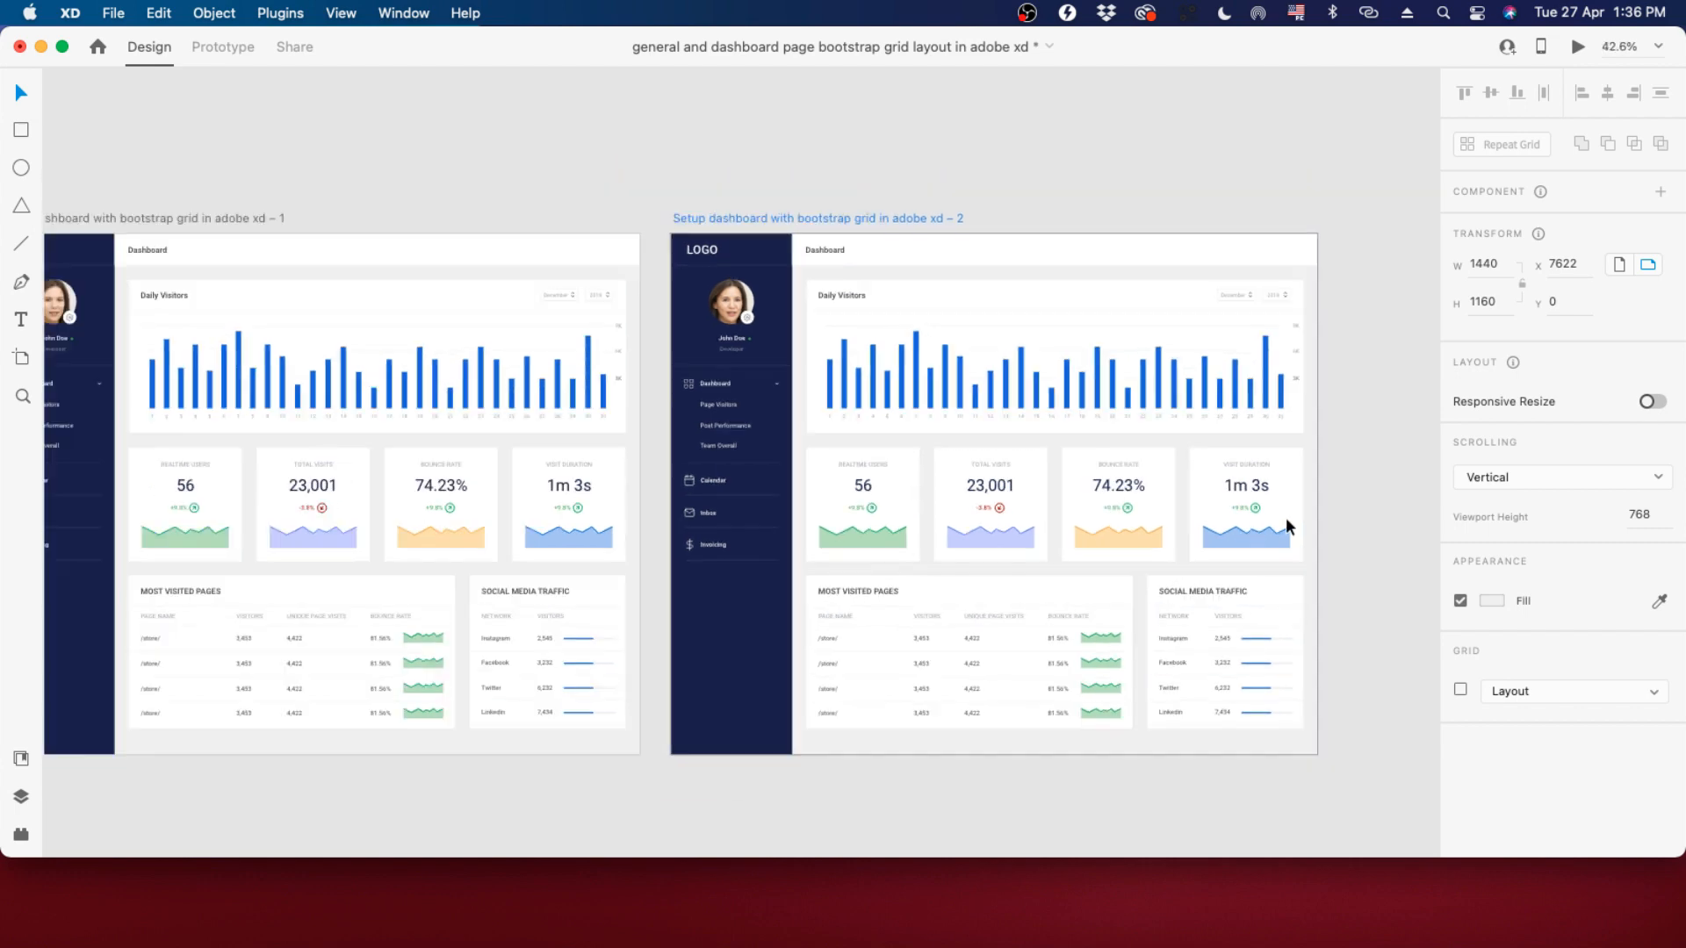
{"action": "scroll", "coordinate": [810, 349], "scroll_direction": "up", "scroll_amount": 3}
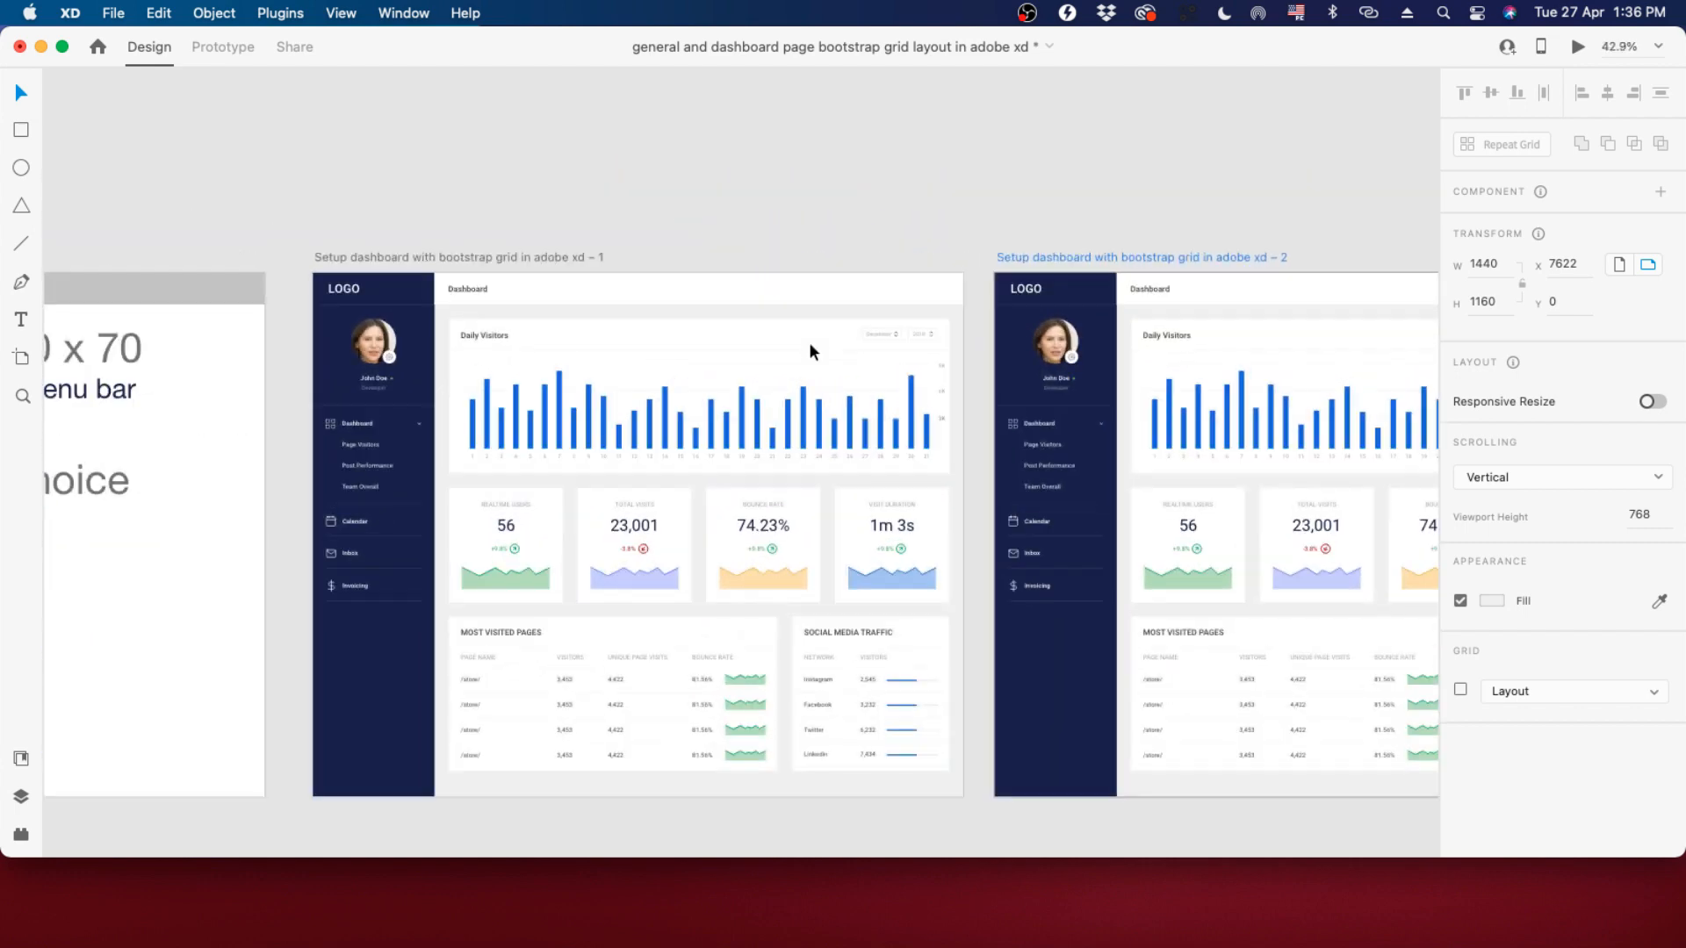
Move the chart, four statistic cards and both tables straight up off the first artboard to about Y -1148, leaving the top bar in place.
{"action": "left_click", "coordinate": [727, 421]}
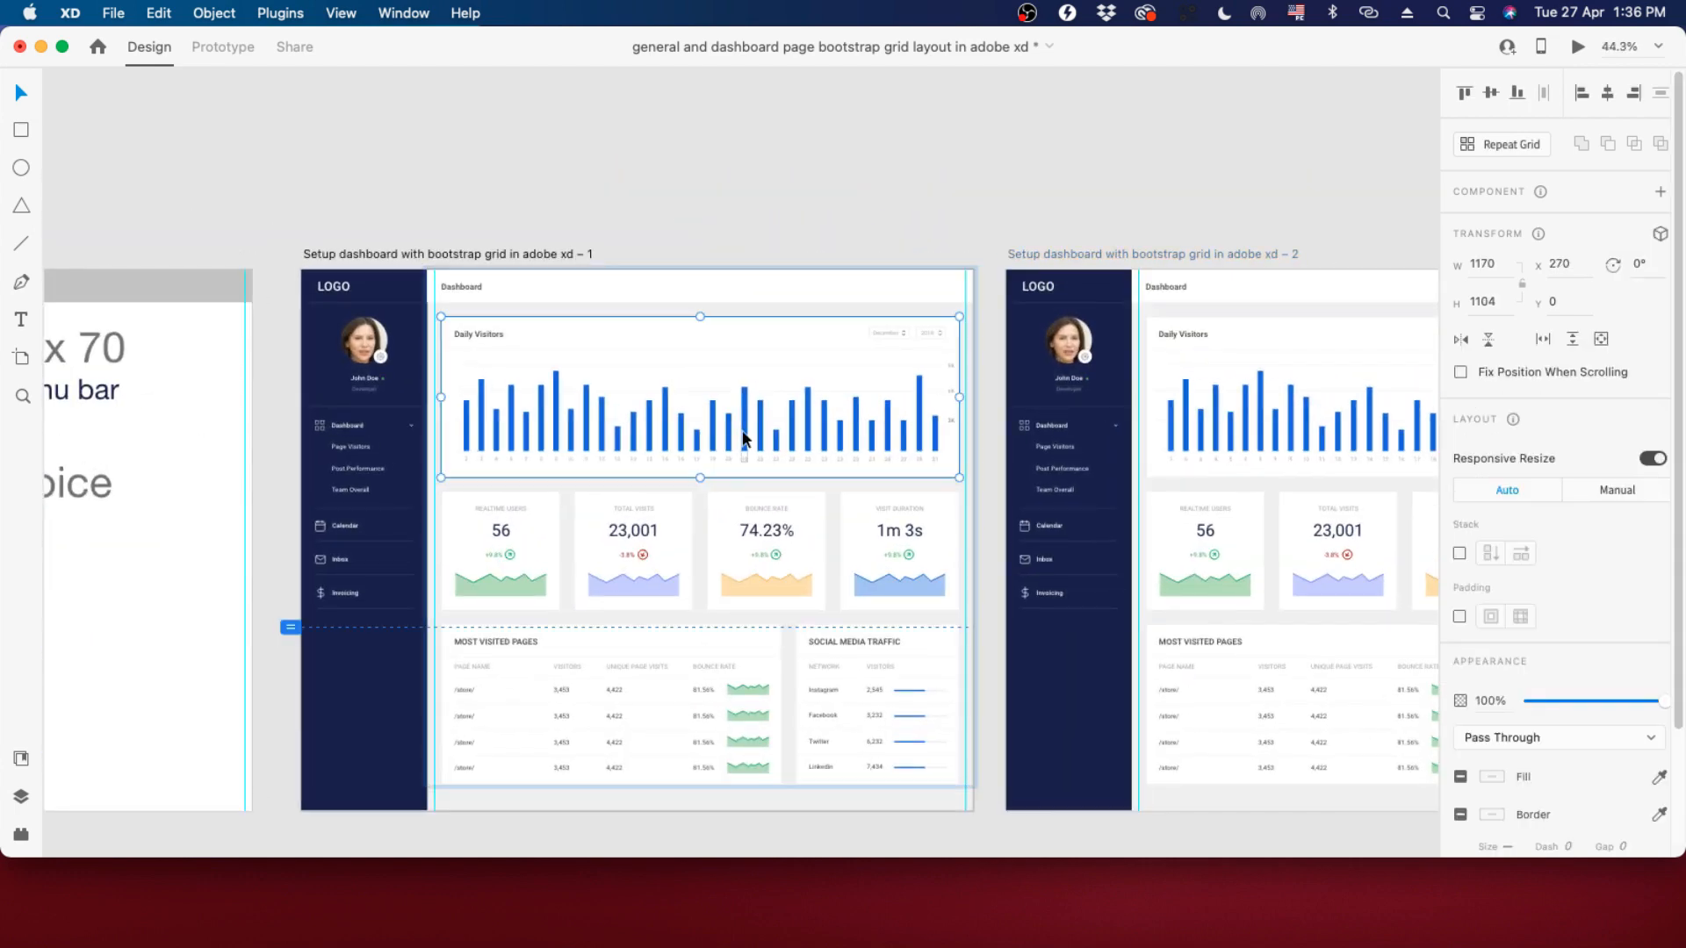
{"action": "scroll", "coordinate": [780, 541], "scroll_direction": "down", "scroll_amount": 4}
{"action": "left_click", "coordinate": [779, 540], "text": "shift"}
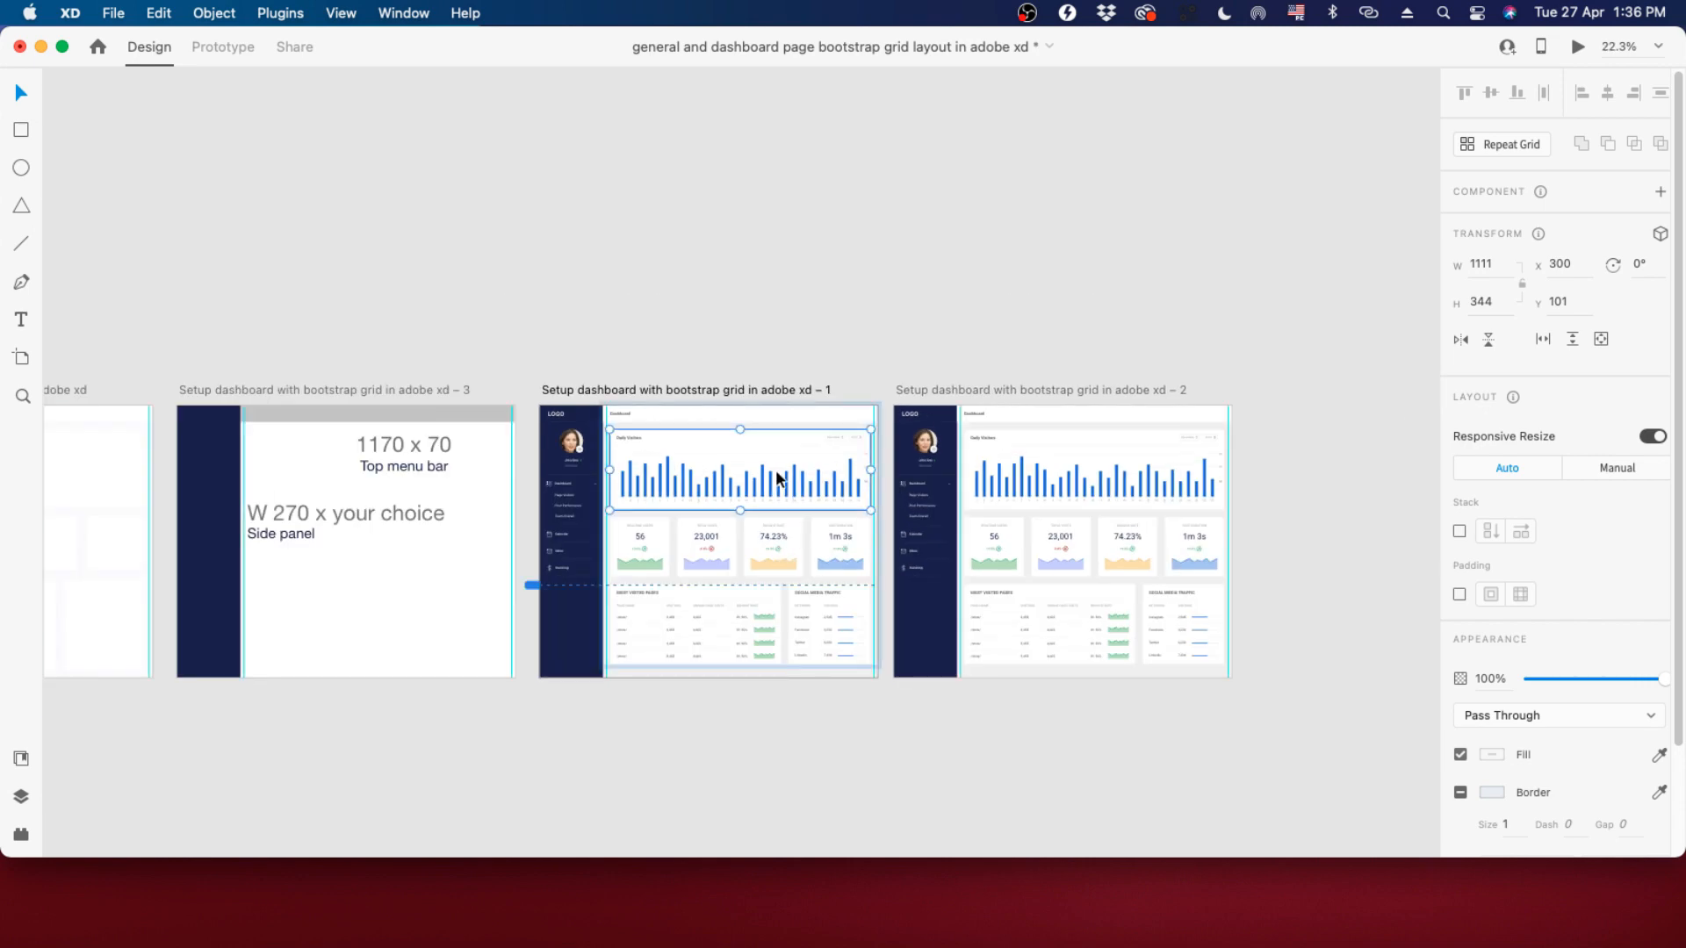
{"action": "left_click", "coordinate": [755, 638], "text": "shift"}
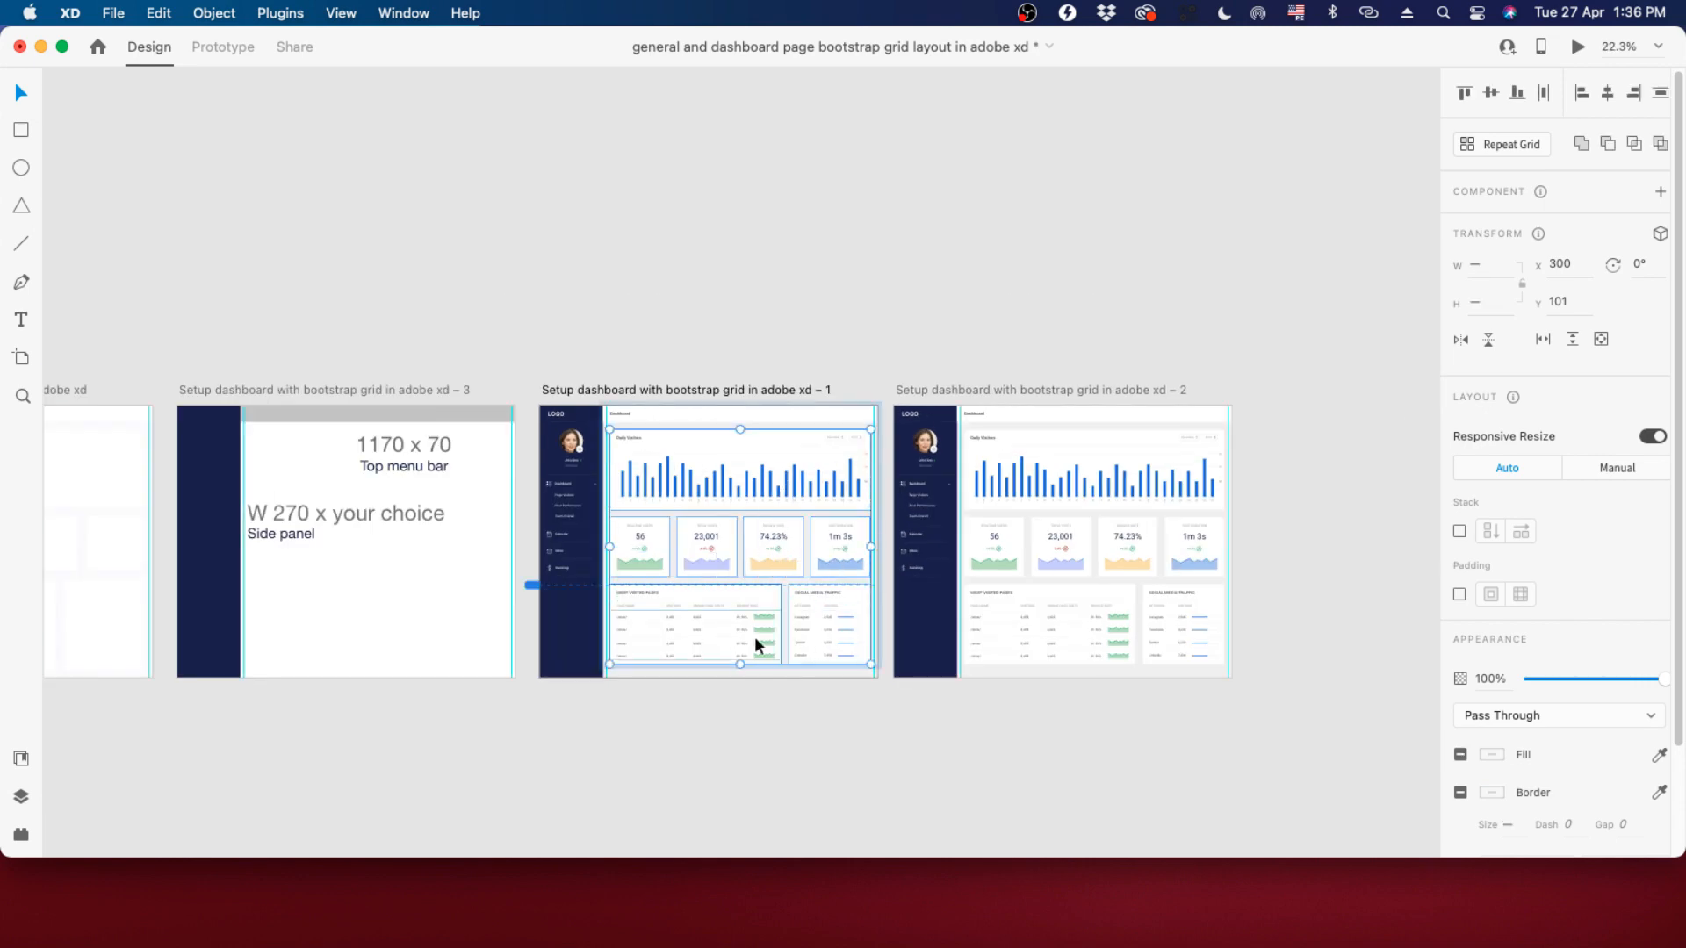
{"action": "left_click_drag", "start_coordinate": [706, 452], "coordinate": [713, 180]}
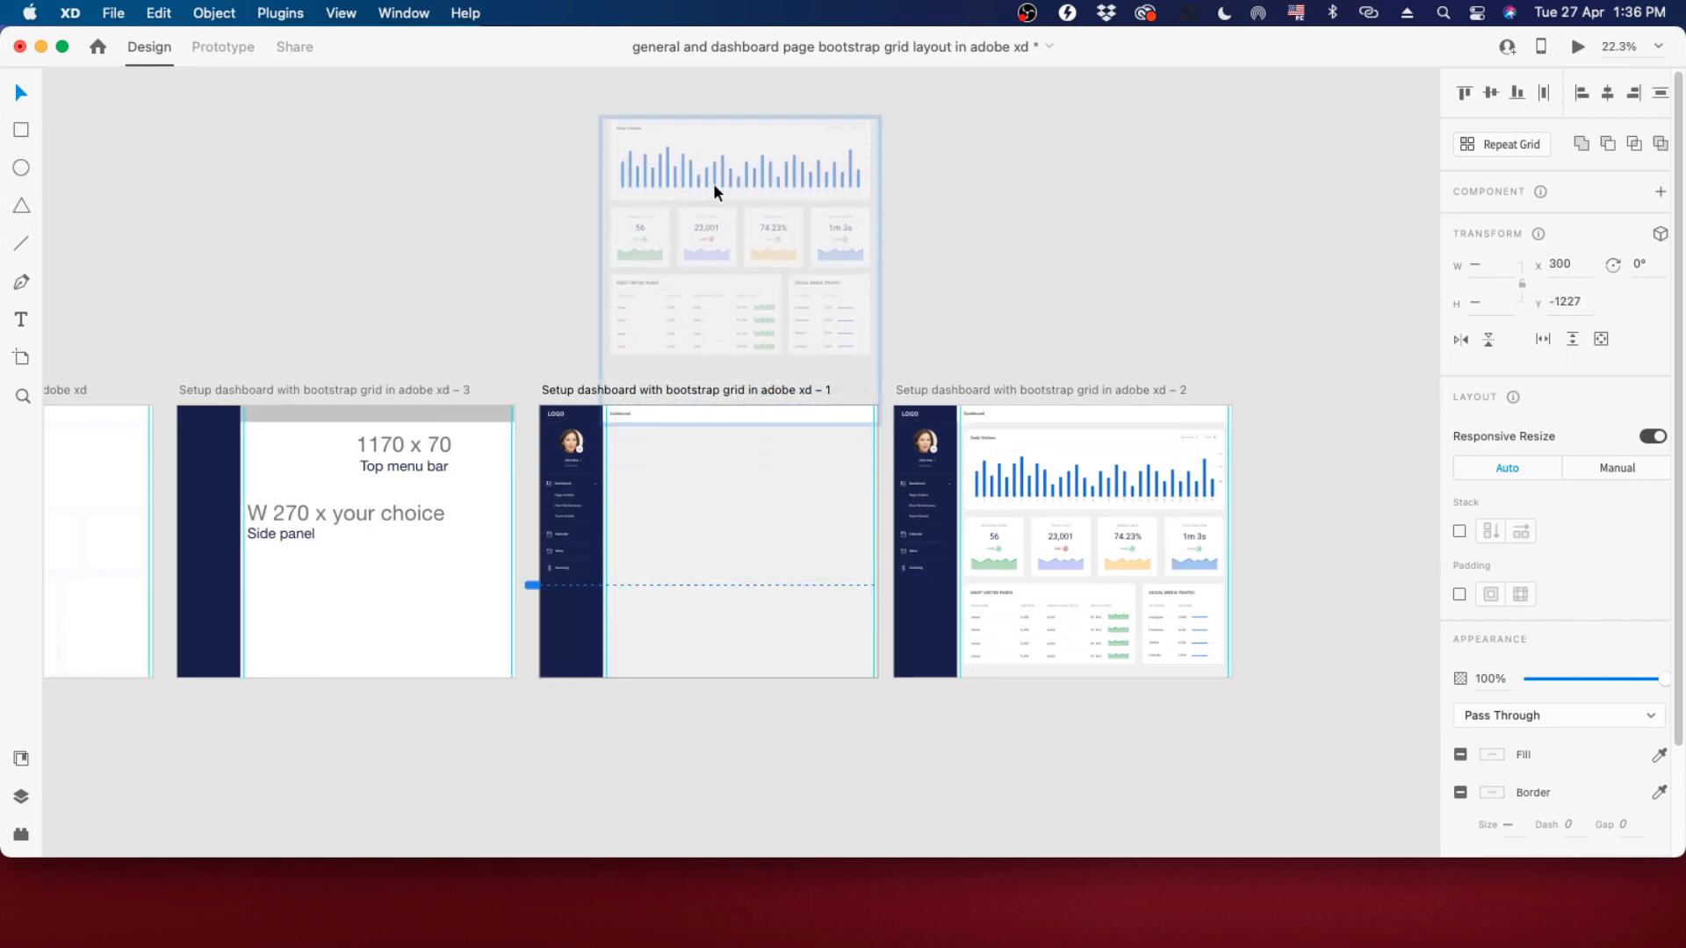
{"action": "scroll", "coordinate": [672, 372], "scroll_direction": "up", "scroll_amount": 5}
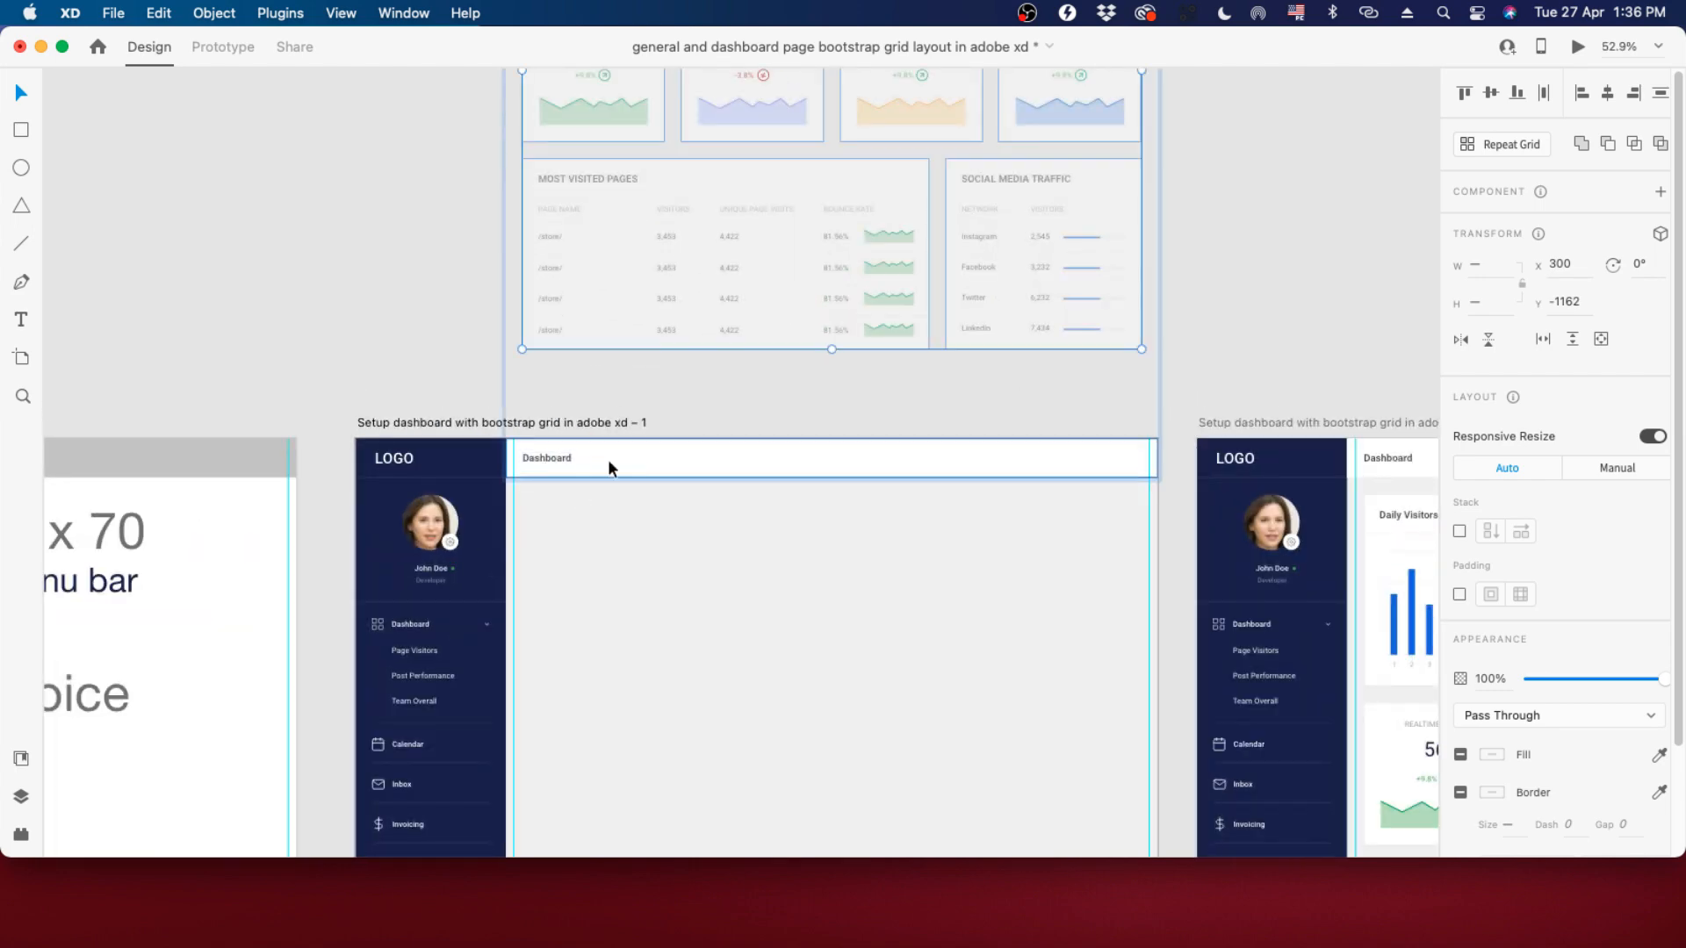
{"action": "scroll", "coordinate": [745, 344], "scroll_direction": "down", "scroll_amount": 5}
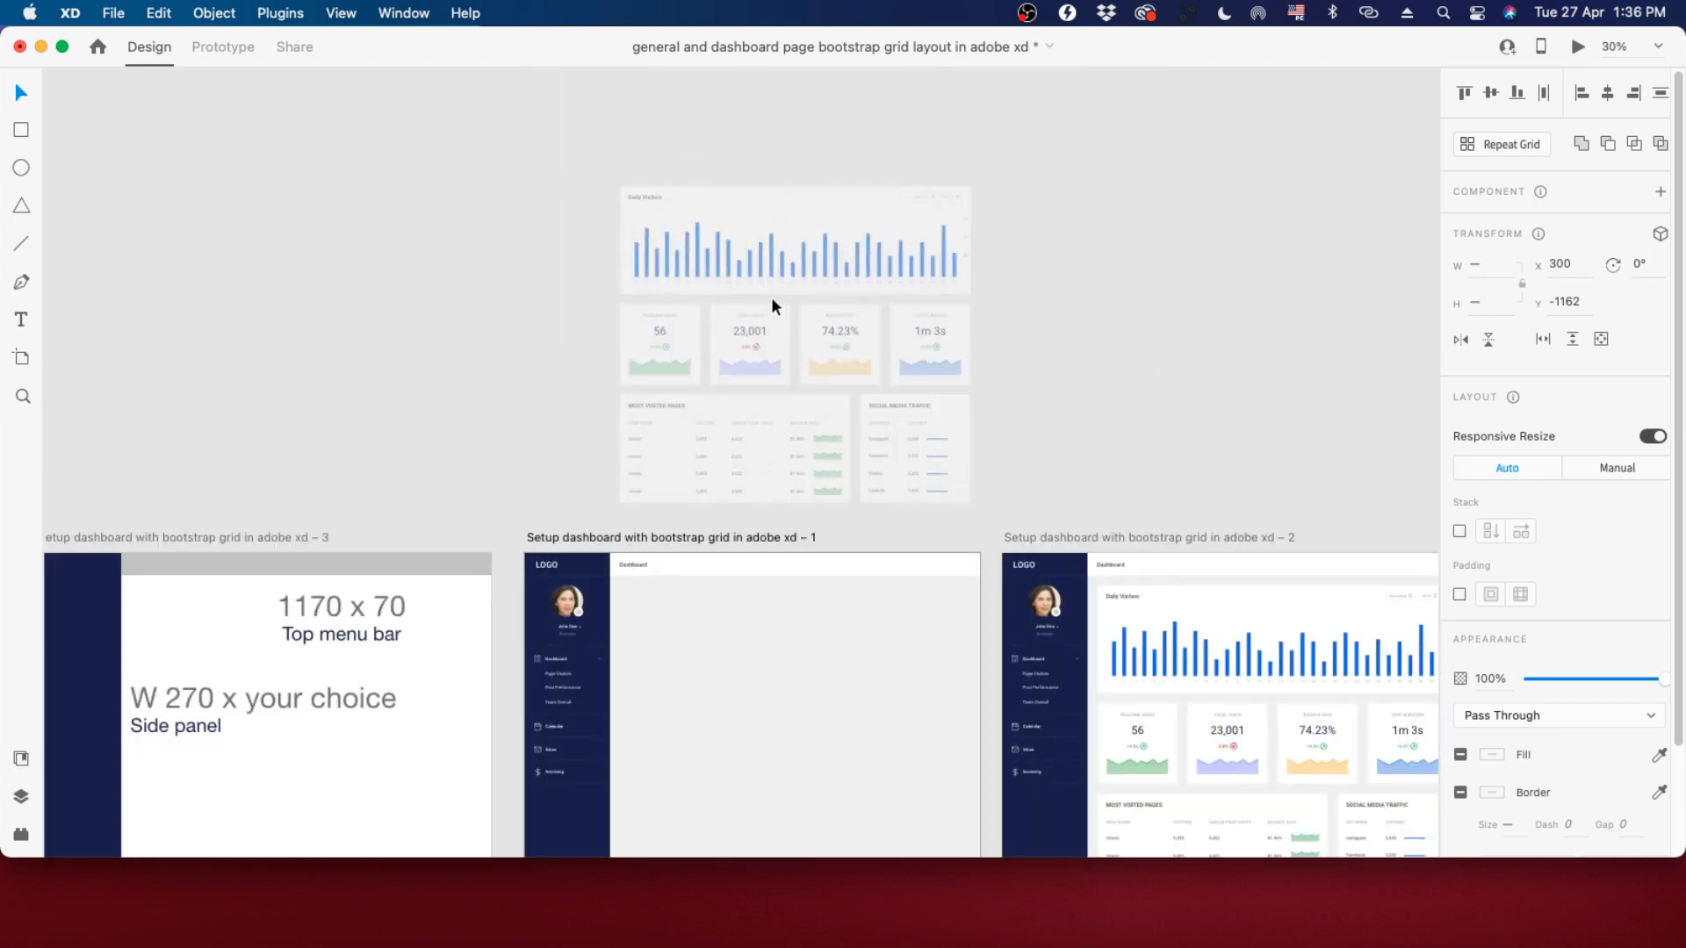
{"action": "left_click_drag", "start_coordinate": [797, 237], "coordinate": [797, 241]}
{"action": "scroll", "coordinate": [799, 475], "scroll_direction": "up", "scroll_amount": 5}
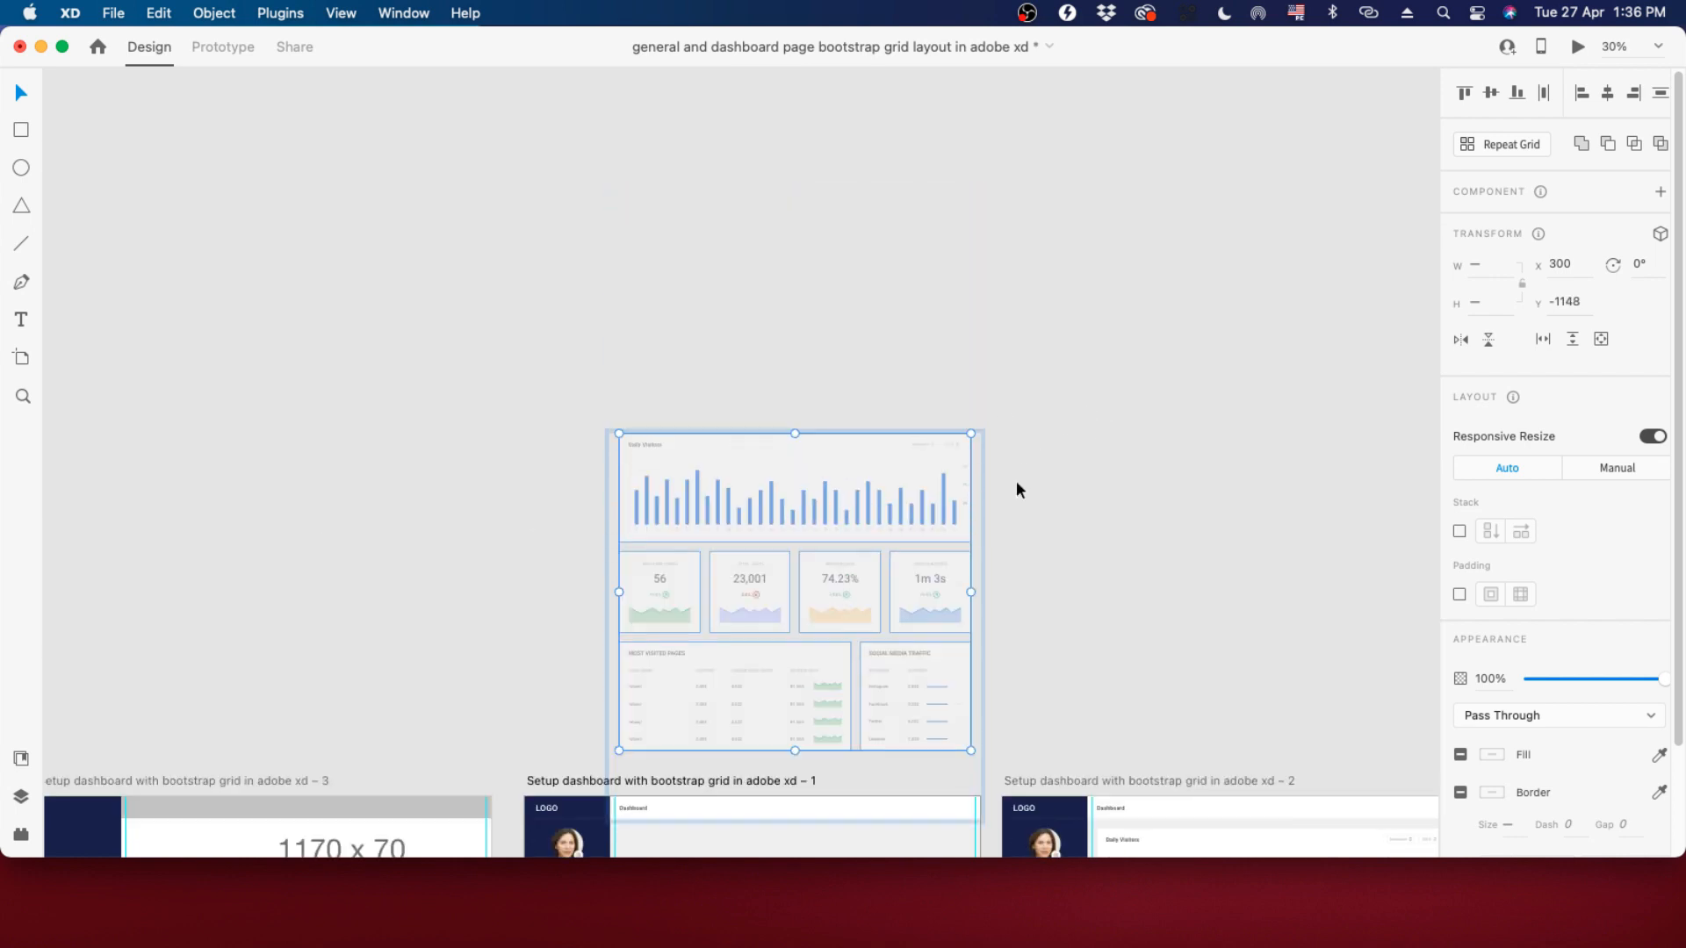
Inside the content group, raise the Daily Visitors chart well above the statistic cards.
{"action": "double_click", "coordinate": [832, 509]}
{"action": "left_click", "coordinate": [802, 532]}
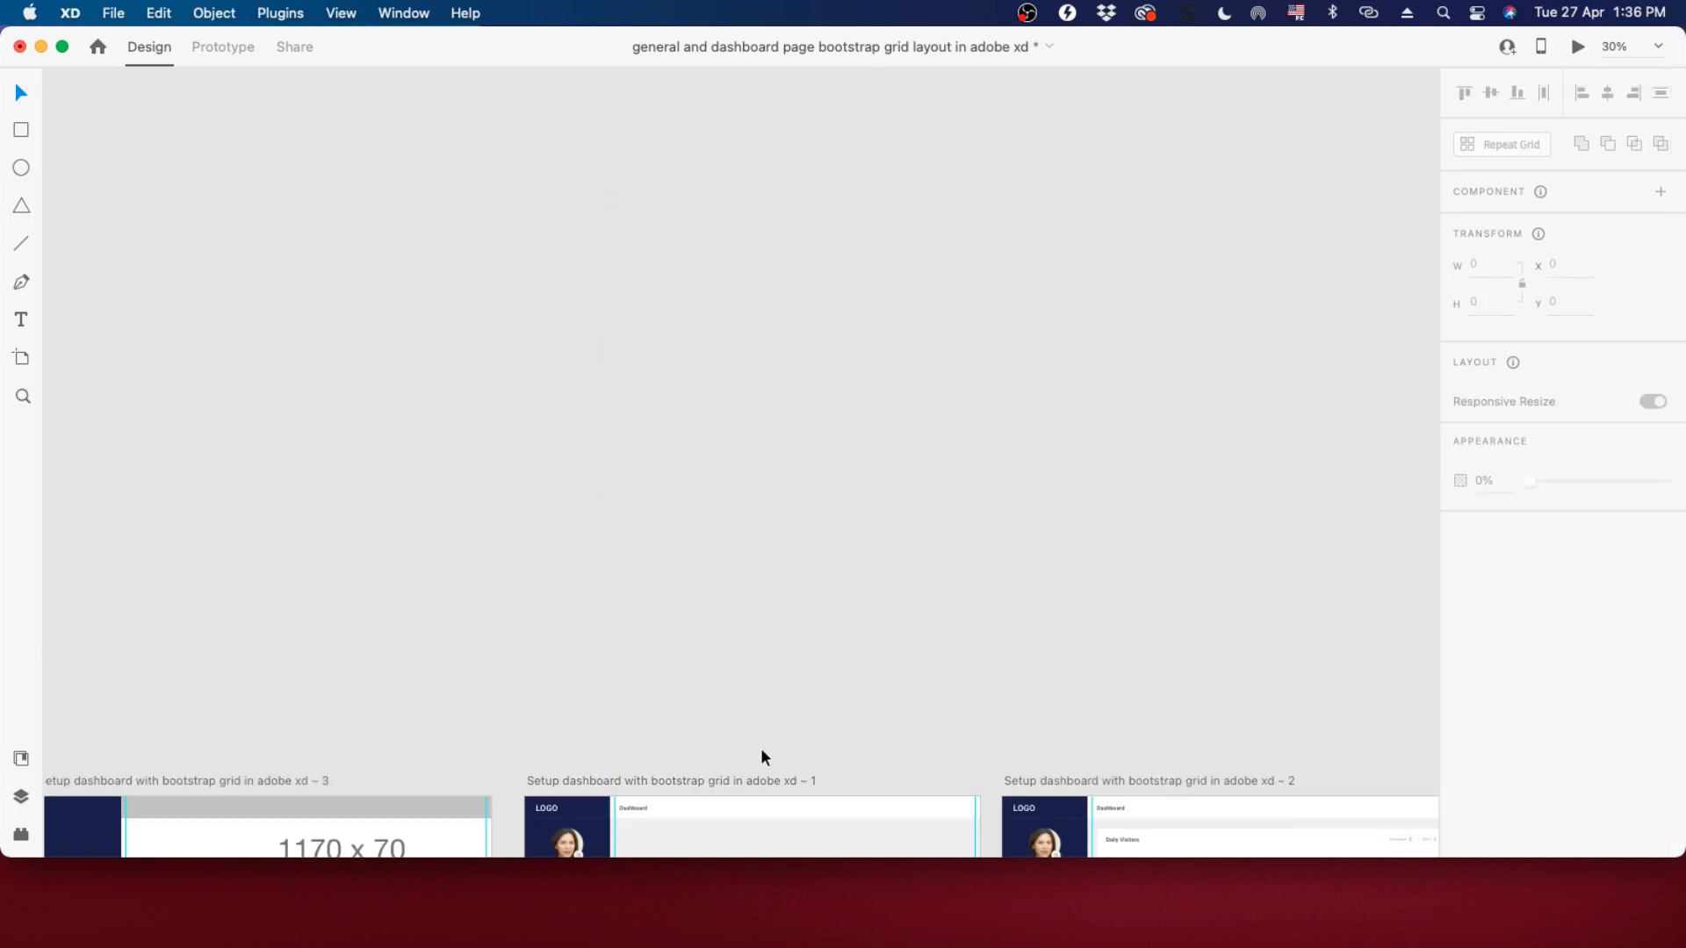
{"action": "scroll", "coordinate": [761, 748], "scroll_direction": "down", "scroll_amount": 4}
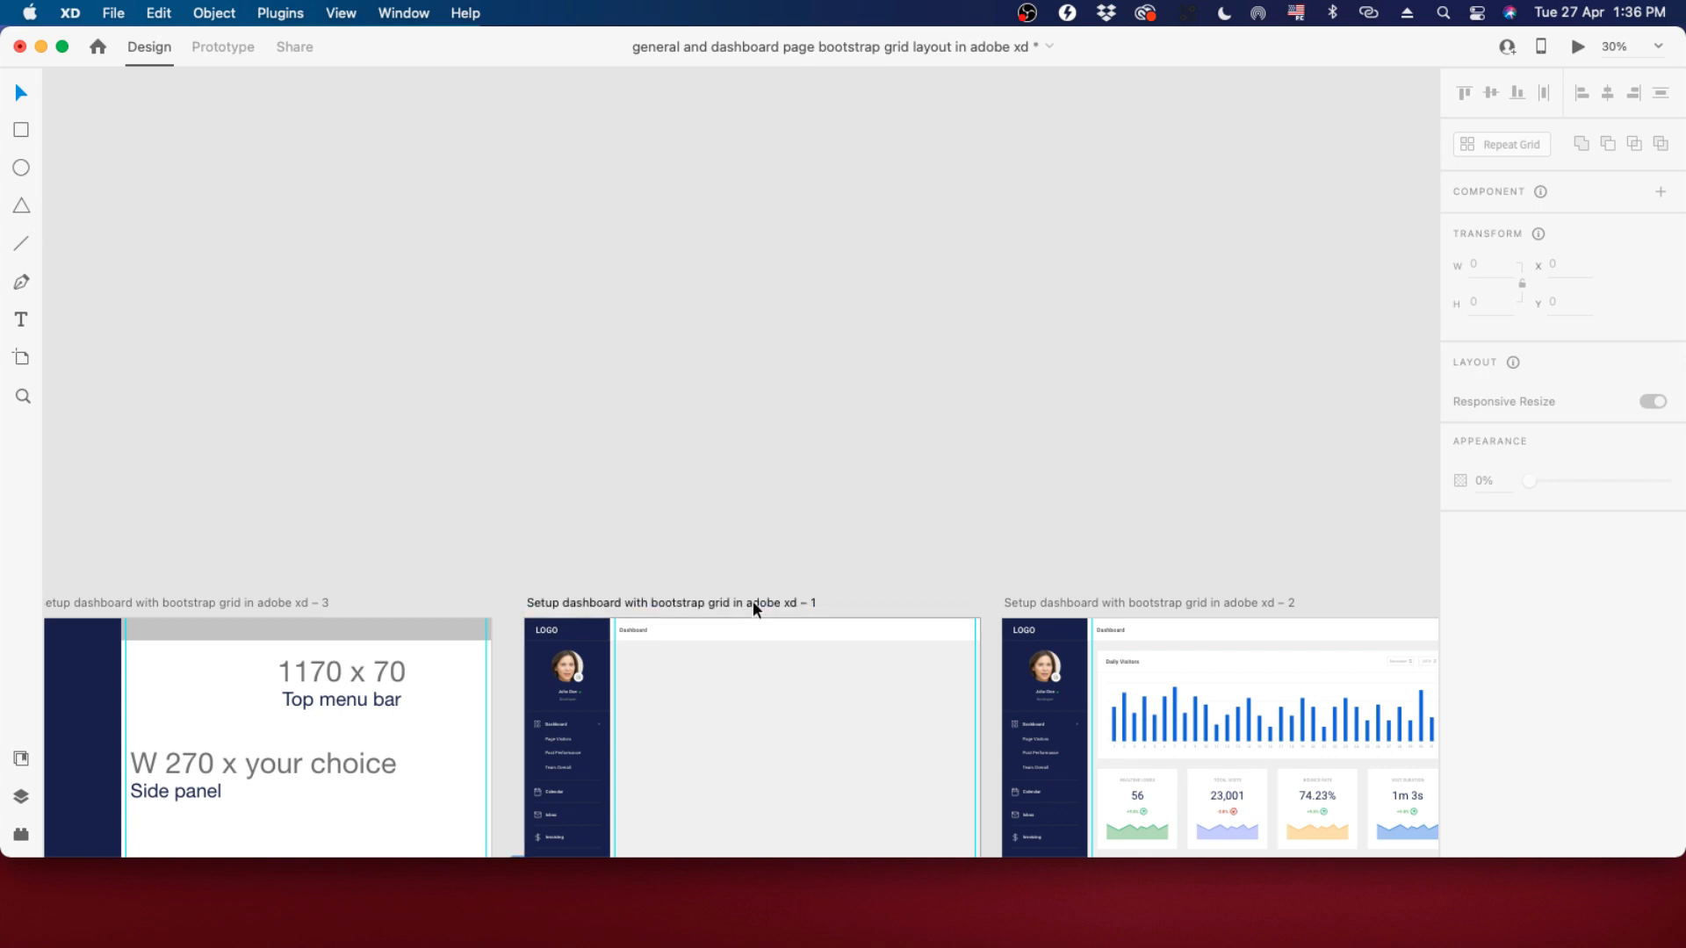
{"action": "left_click", "coordinate": [754, 606]}
{"action": "left_click", "coordinate": [737, 634]}
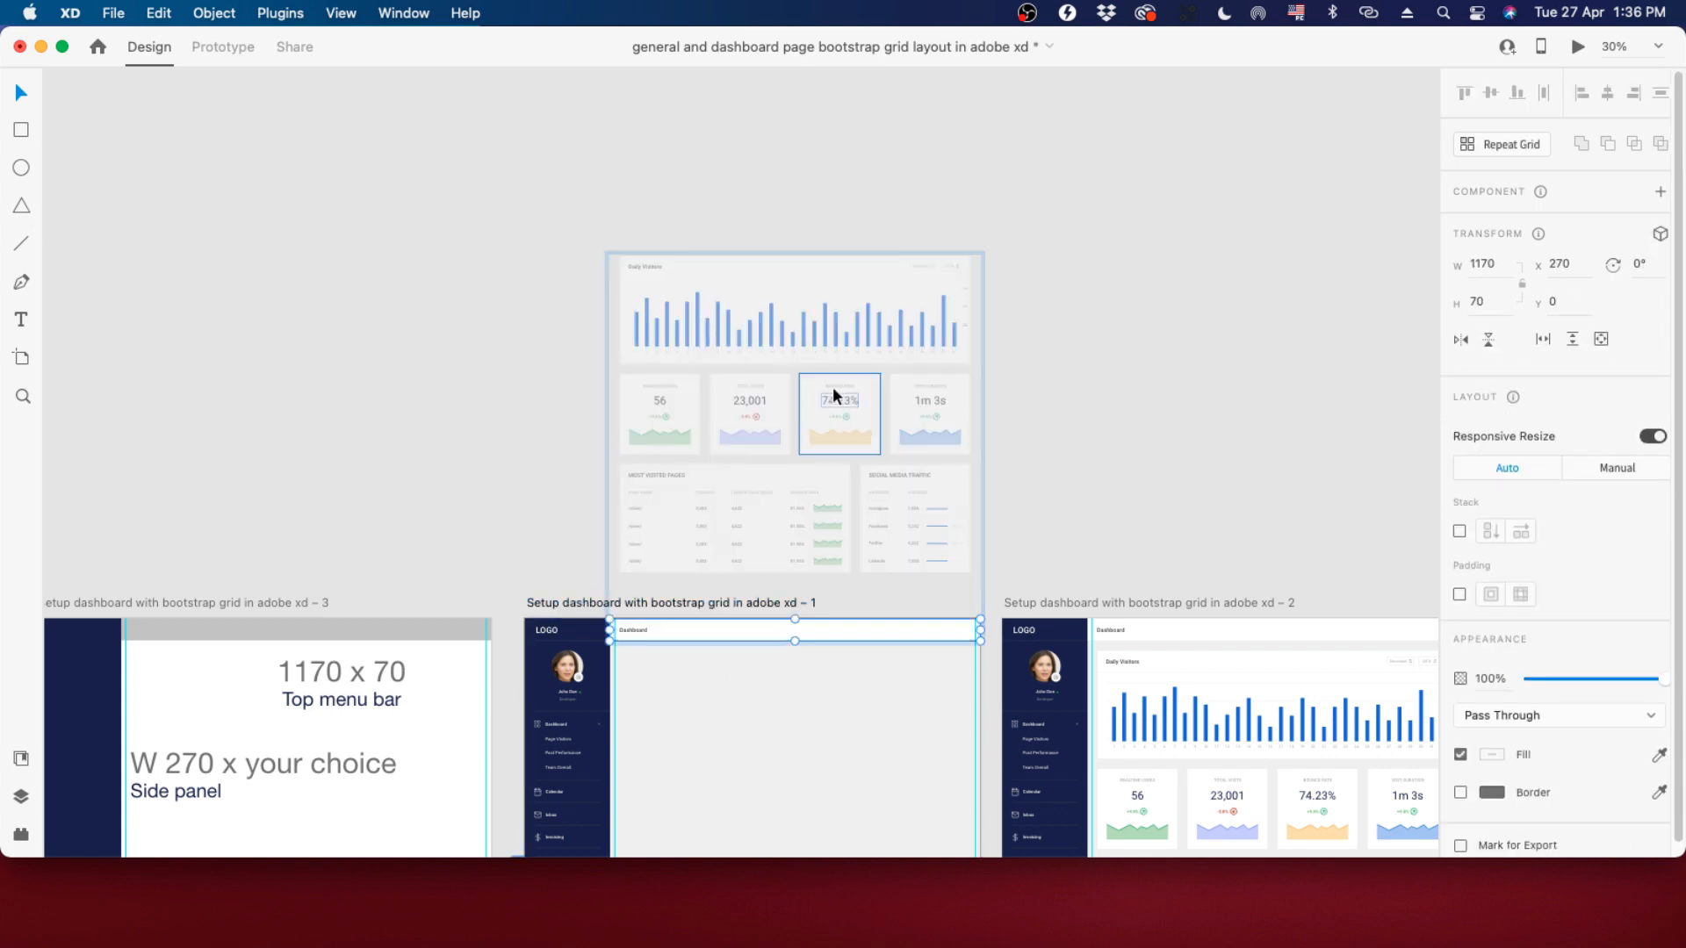
{"action": "left_click", "coordinate": [829, 287]}
{"action": "scroll", "coordinate": [862, 497], "scroll_direction": "down", "scroll_amount": 3}
{"action": "left_click_drag", "start_coordinate": [873, 376], "coordinate": [916, 124]}
Stagger the four statistic cards vertically below the chart, with Visit Duration highest, followed by Bounce Rate, Total Visits and Realtime Users.
{"action": "scroll", "coordinate": [914, 379], "scroll_direction": "up", "scroll_amount": 2}
{"action": "left_click_drag", "start_coordinate": [904, 508], "coordinate": [901, 271]}
{"action": "left_click_drag", "start_coordinate": [867, 470], "coordinate": [869, 385]}
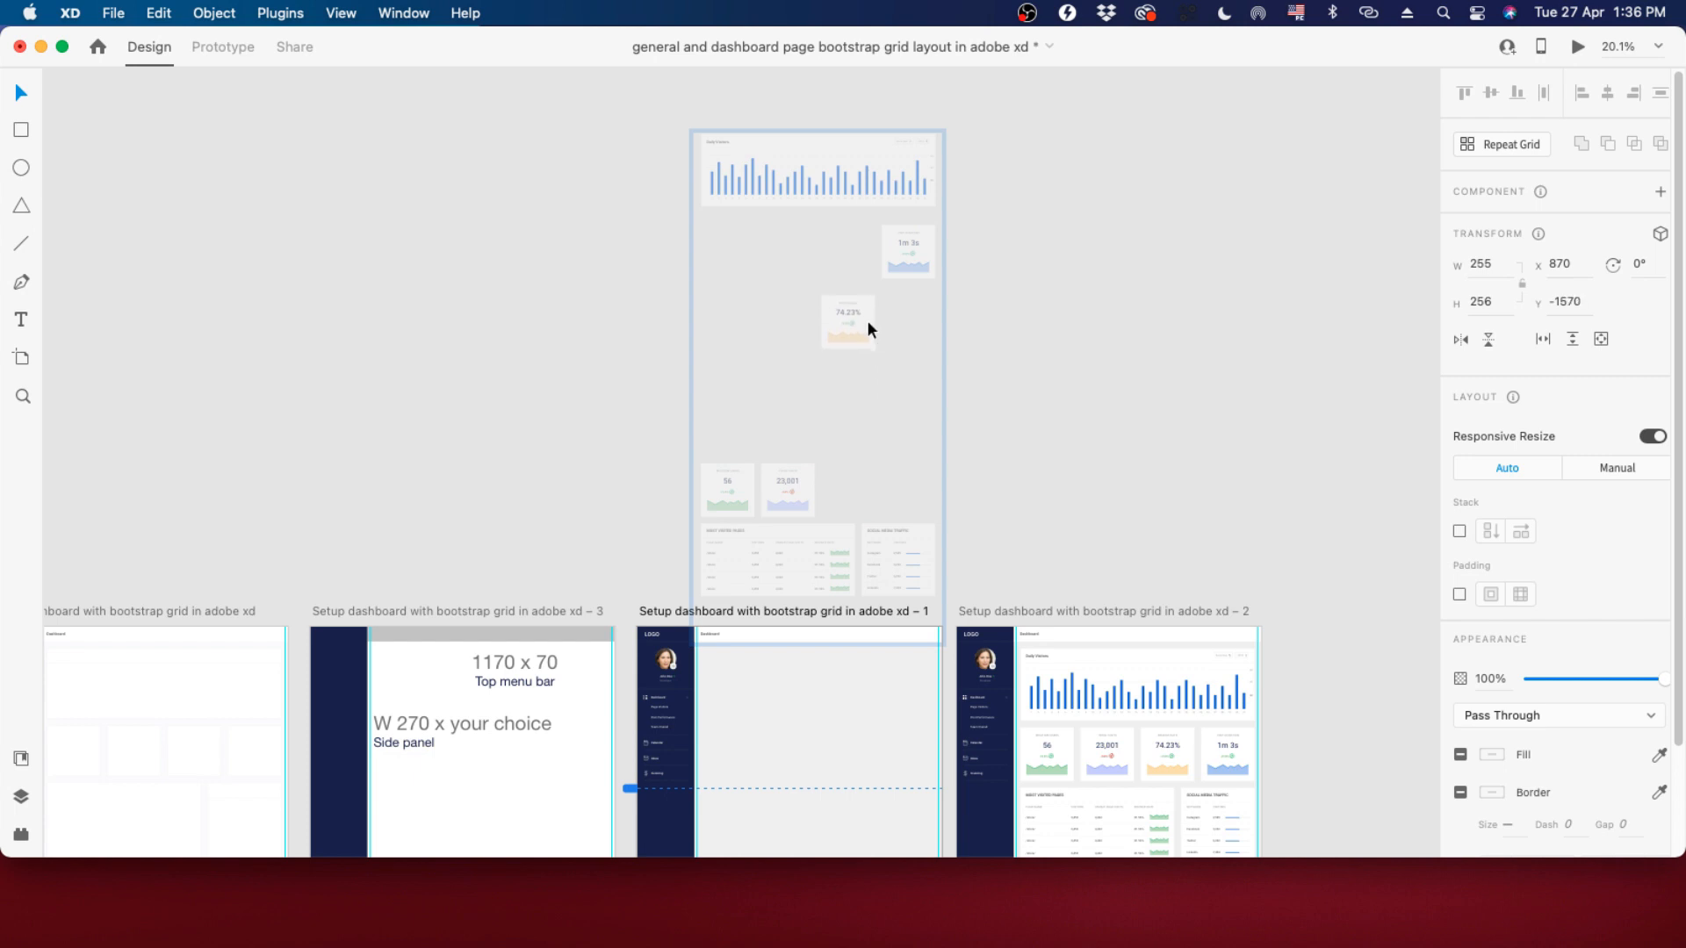
{"action": "left_click_drag", "start_coordinate": [867, 320], "coordinate": [867, 322]}
{"action": "left_click_drag", "start_coordinate": [797, 489], "coordinate": [808, 408]}
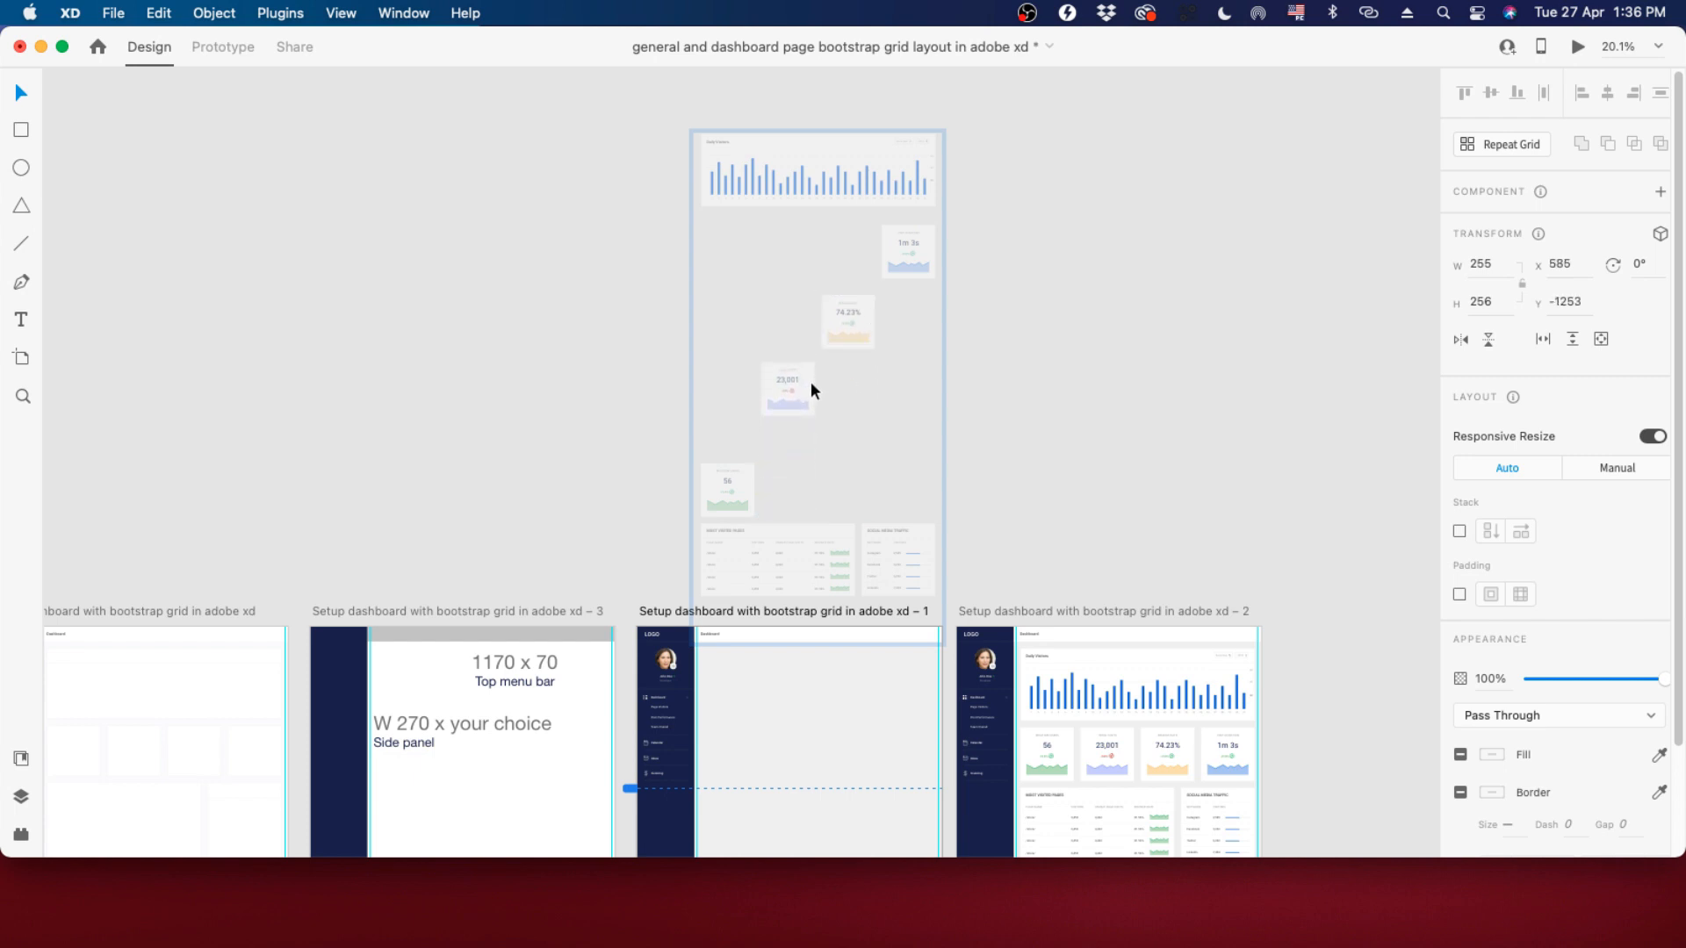
{"action": "left_click_drag", "start_coordinate": [734, 495], "coordinate": [732, 463]}
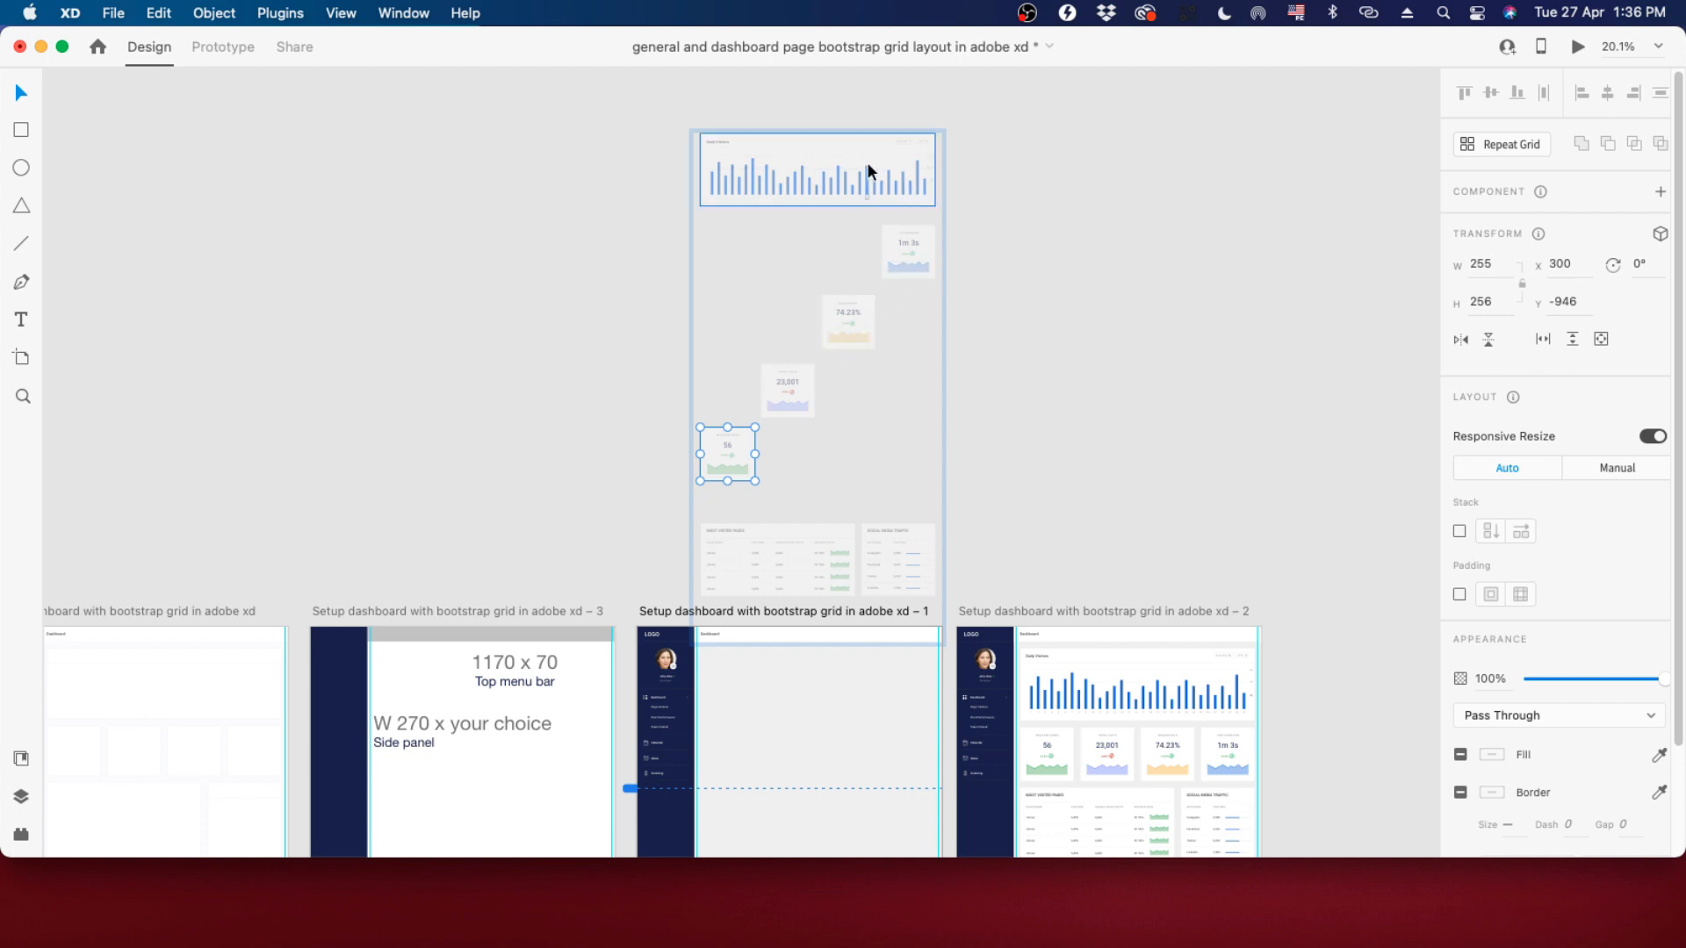
Stagger the two tables vertically, with Social Media Traffic above and Most Visited Pages below at about Y -272.
{"action": "scroll", "coordinate": [776, 235], "scroll_direction": "down", "scroll_amount": 2}
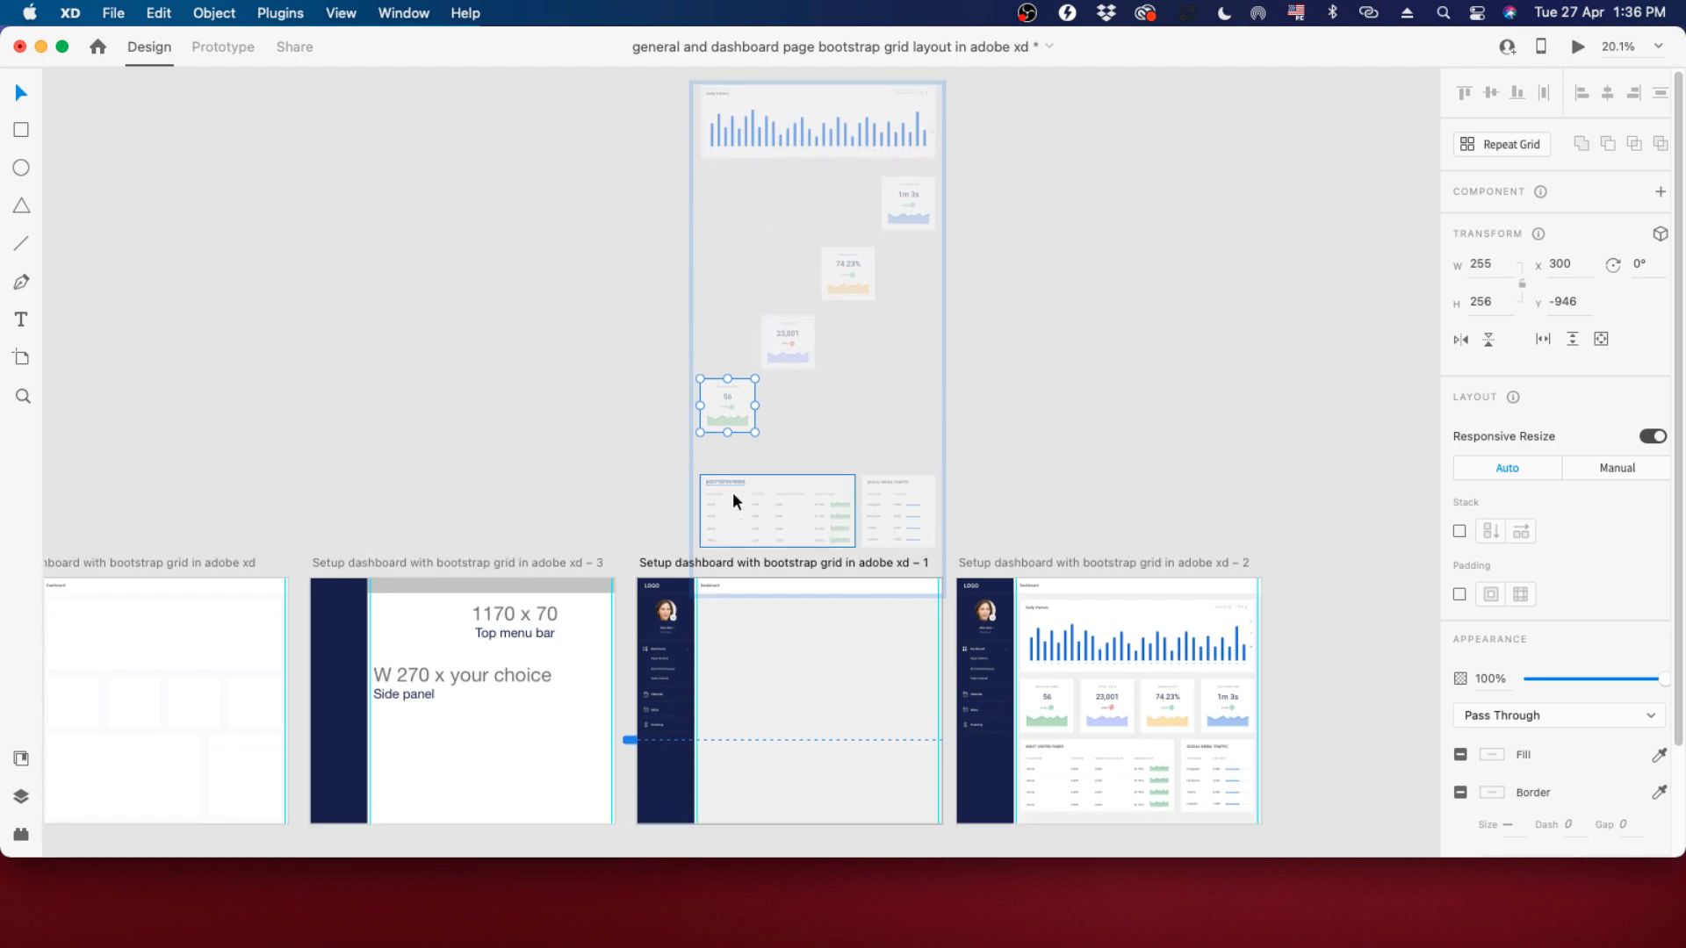
{"action": "left_click_drag", "start_coordinate": [919, 507], "coordinate": [912, 518]}
{"action": "left_click", "coordinate": [772, 505]}
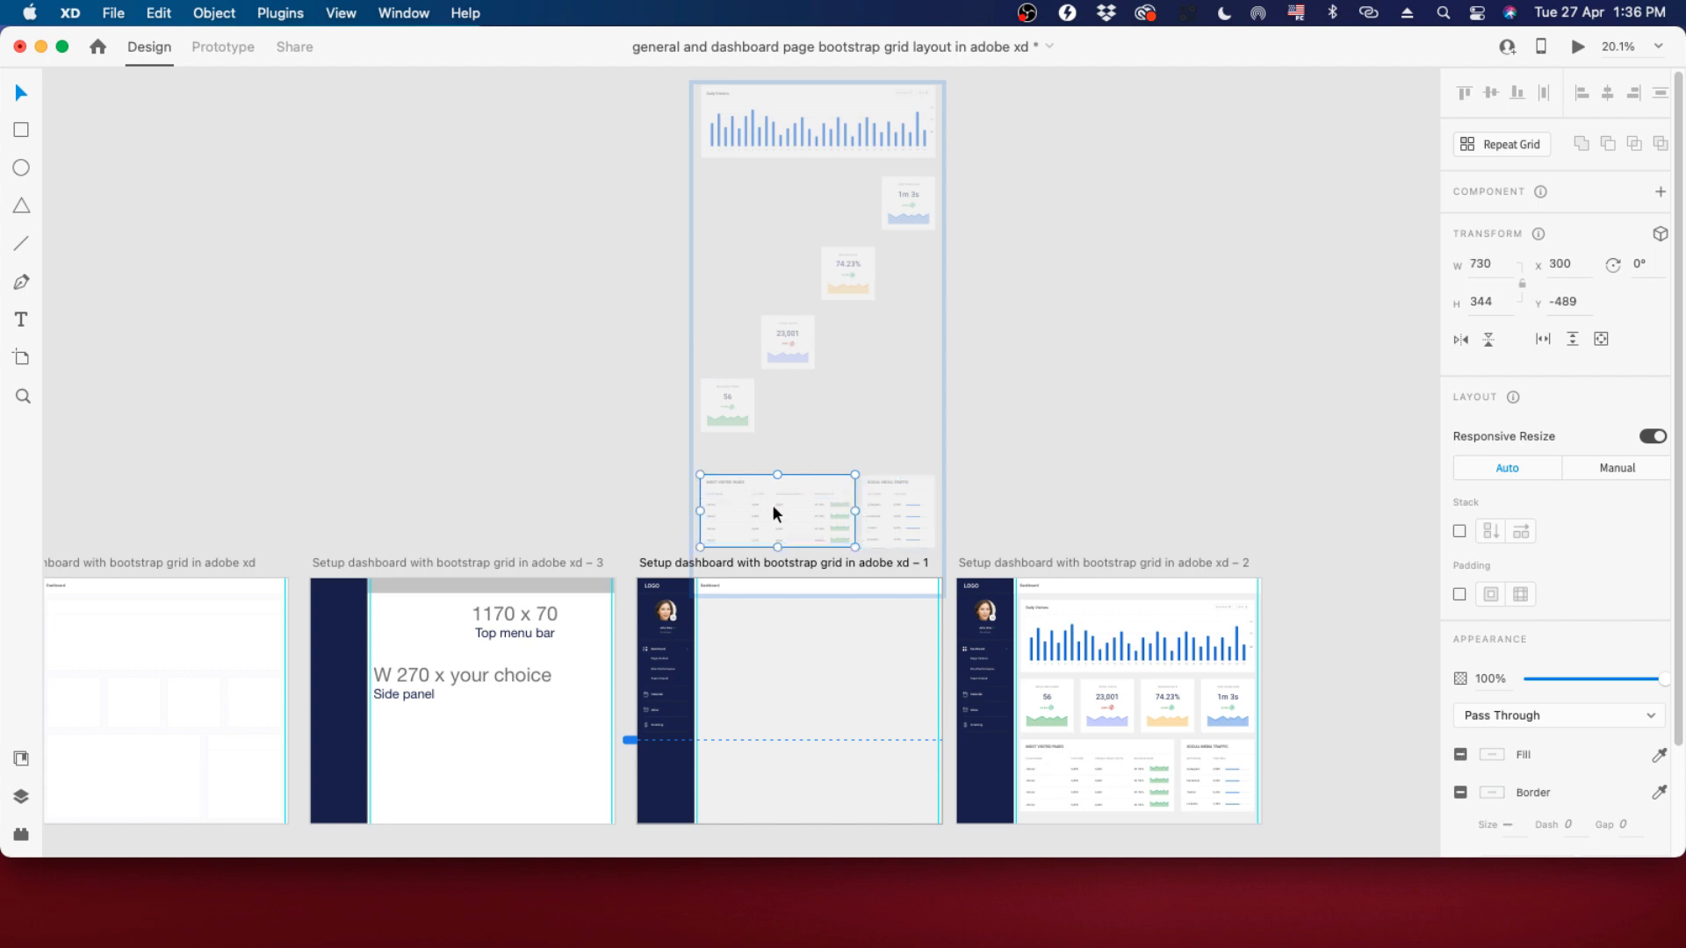
{"action": "left_click_drag", "start_coordinate": [771, 504], "coordinate": [771, 599]}
{"action": "left_click_drag", "start_coordinate": [898, 530], "coordinate": [897, 488]}
{"action": "left_click_drag", "start_coordinate": [828, 602], "coordinate": [809, 566]}
{"action": "scroll", "coordinate": [890, 343], "scroll_direction": "down", "scroll_amount": 2}
{"action": "left_click_drag", "start_coordinate": [836, 488], "coordinate": [834, 491]}
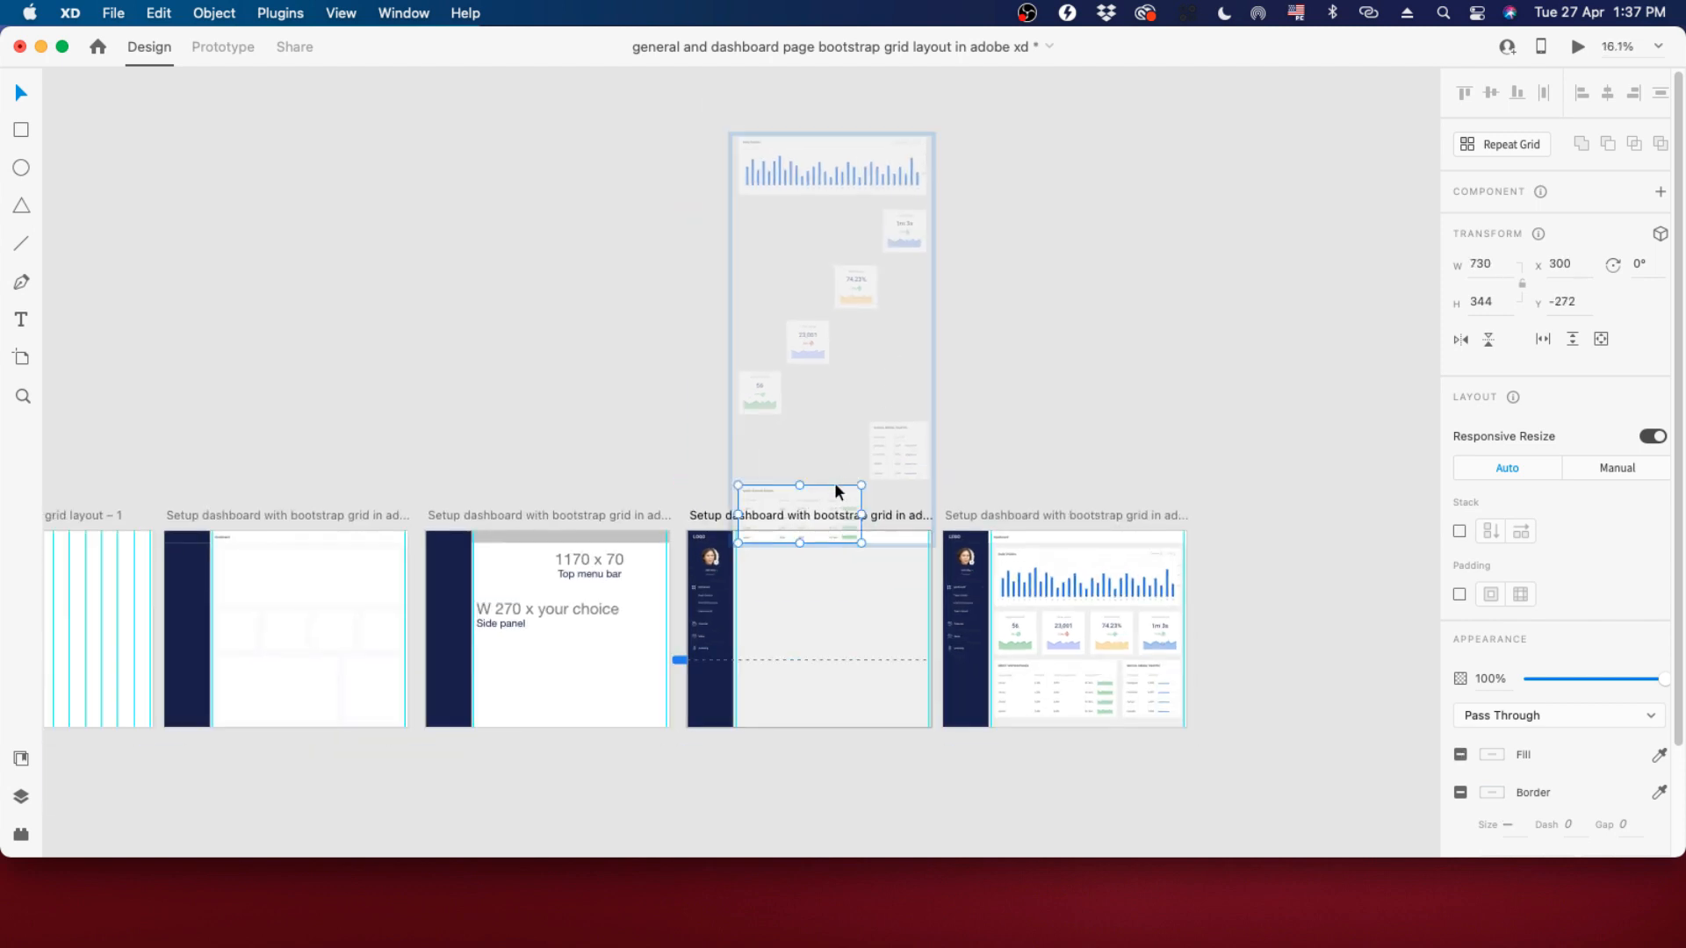
Select both tables, all four cards and the chart together and move them up to about Y -2609, clear of the artboard.
{"action": "left_click", "coordinate": [899, 434], "text": "shift"}
{"action": "left_click", "coordinate": [756, 386], "text": "shift"}
{"action": "left_click", "coordinate": [806, 339], "text": "shift"}
{"action": "left_click", "coordinate": [856, 285], "text": "shift"}
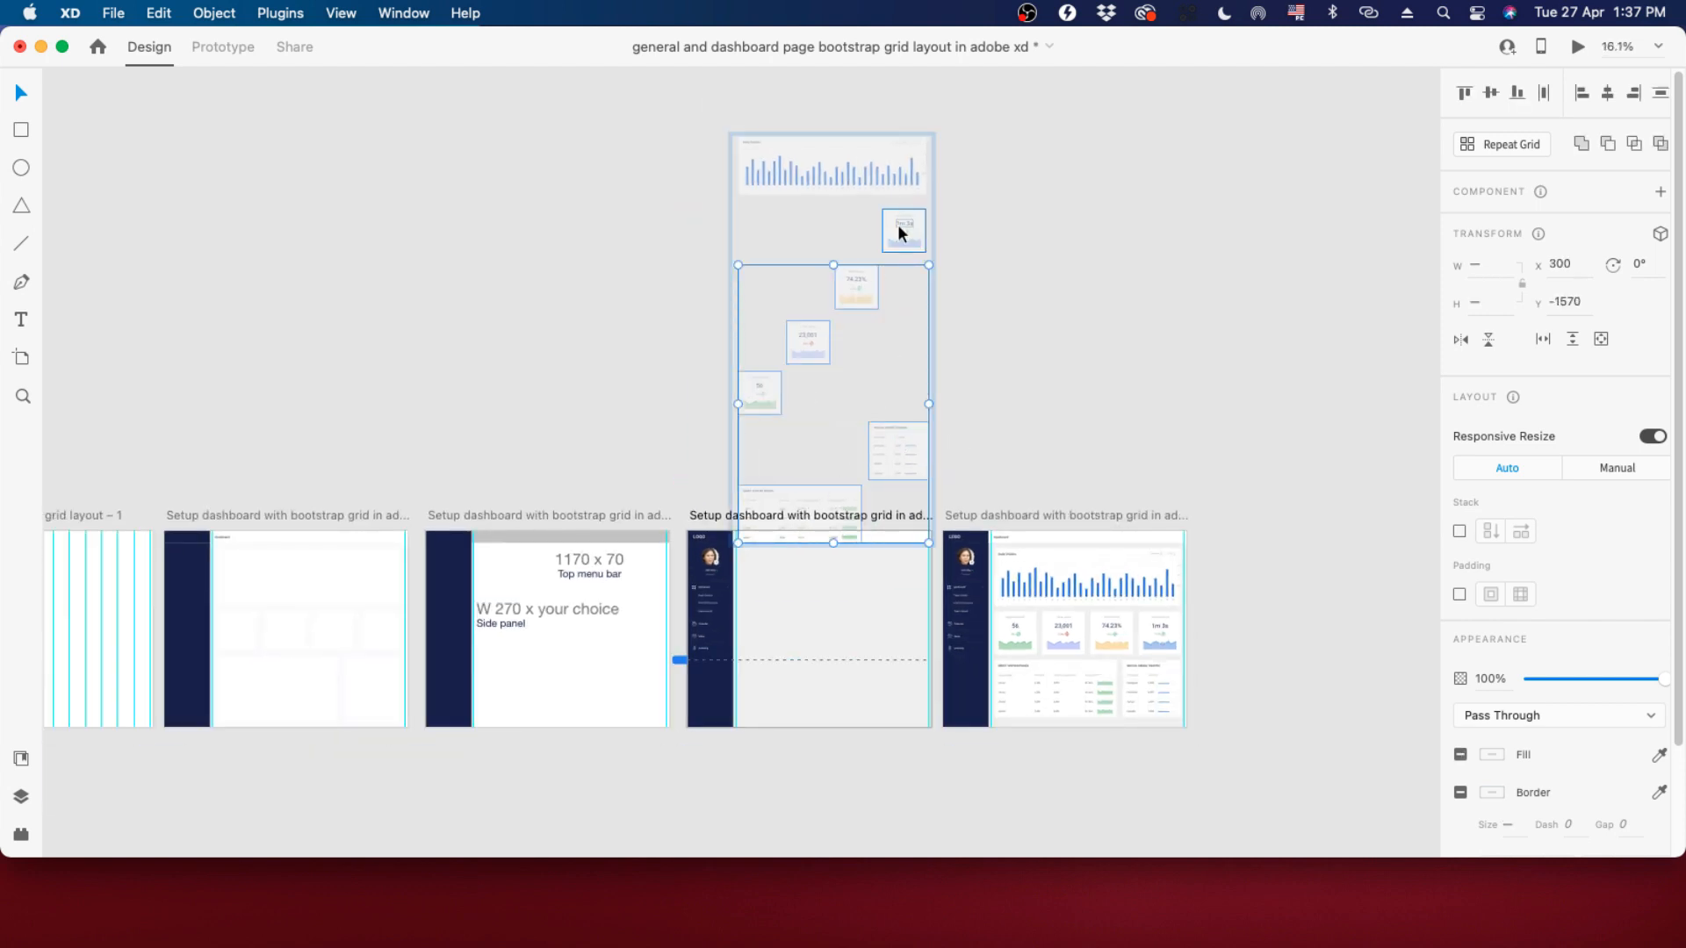
{"action": "left_click", "coordinate": [897, 225], "text": "shift"}
{"action": "left_click", "coordinate": [855, 184], "text": "shift"}
{"action": "left_click_drag", "start_coordinate": [887, 181], "coordinate": [887, 135]}
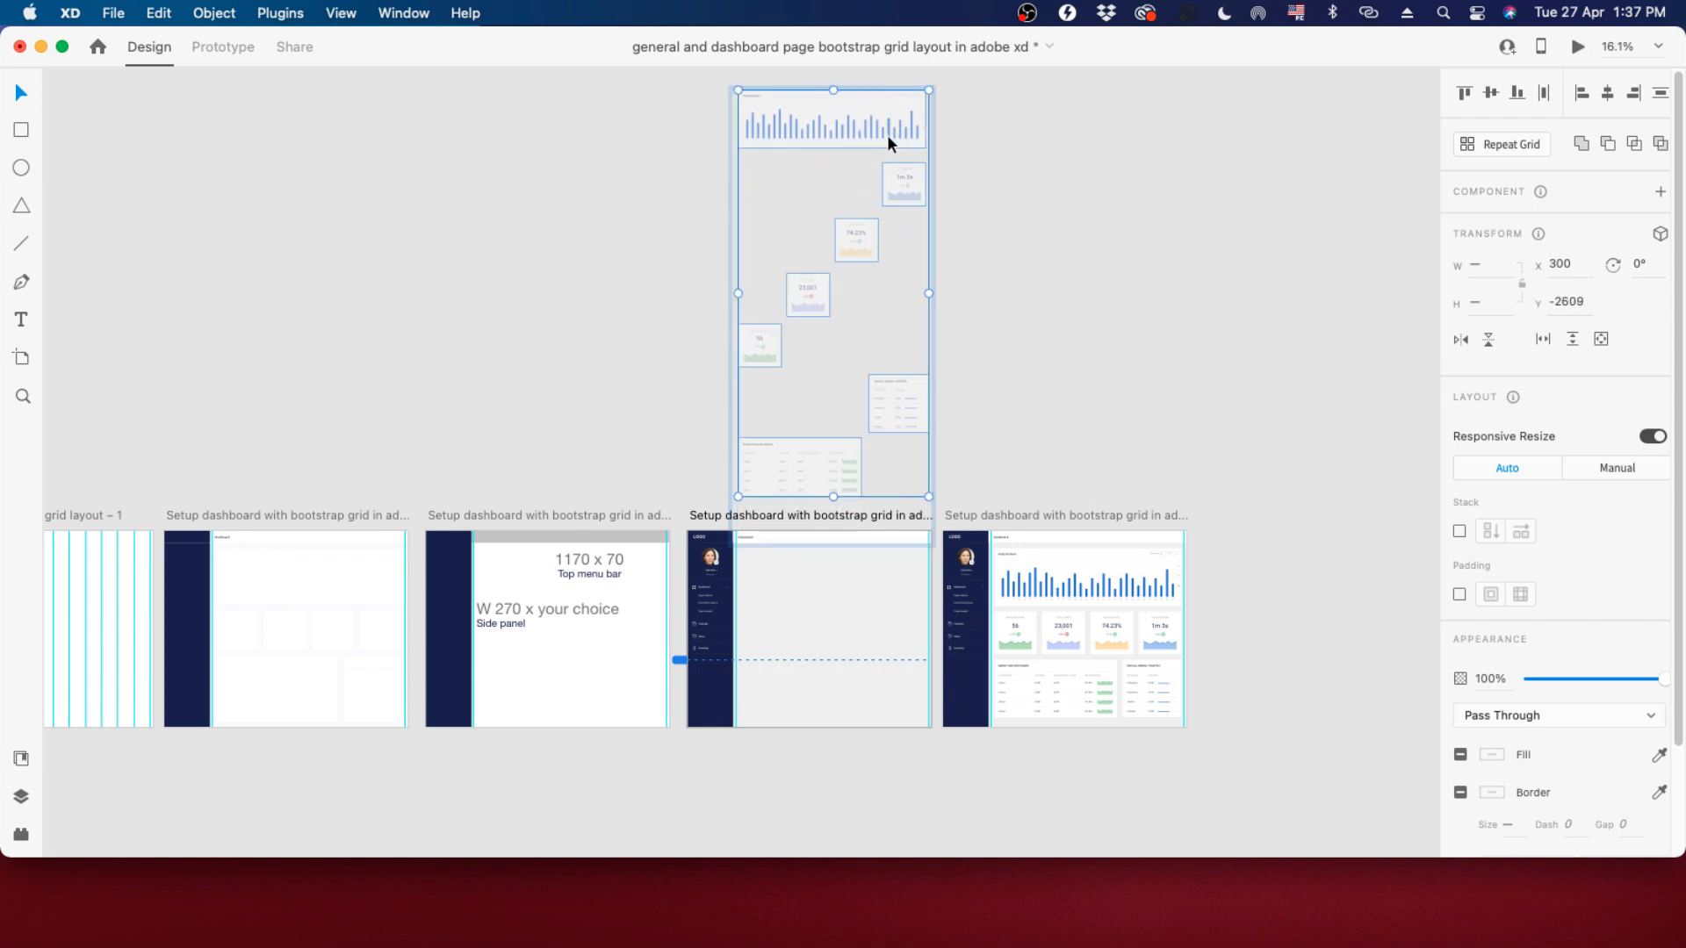
Examine the top bar on the first artboard and the grouped, staggered content above it.
{"action": "left_click", "coordinate": [1053, 356]}
{"action": "left_click", "coordinate": [783, 542]}
{"action": "scroll", "coordinate": [784, 543], "scroll_direction": "up", "scroll_amount": 5}
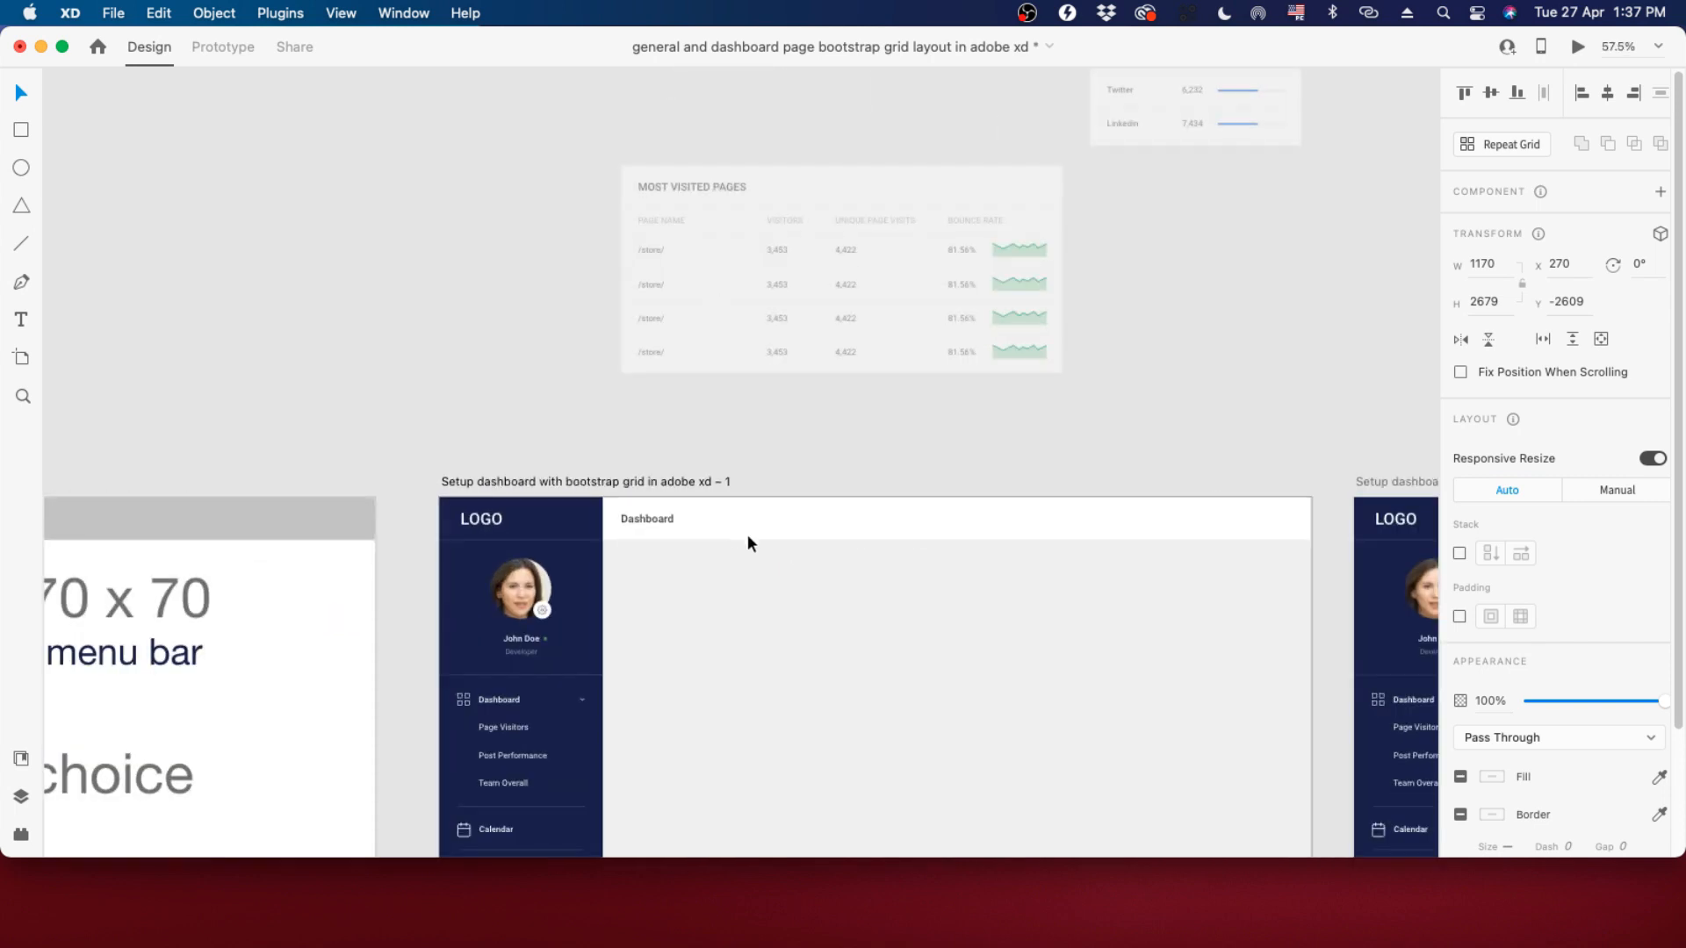
{"action": "double_click", "coordinate": [733, 534]}
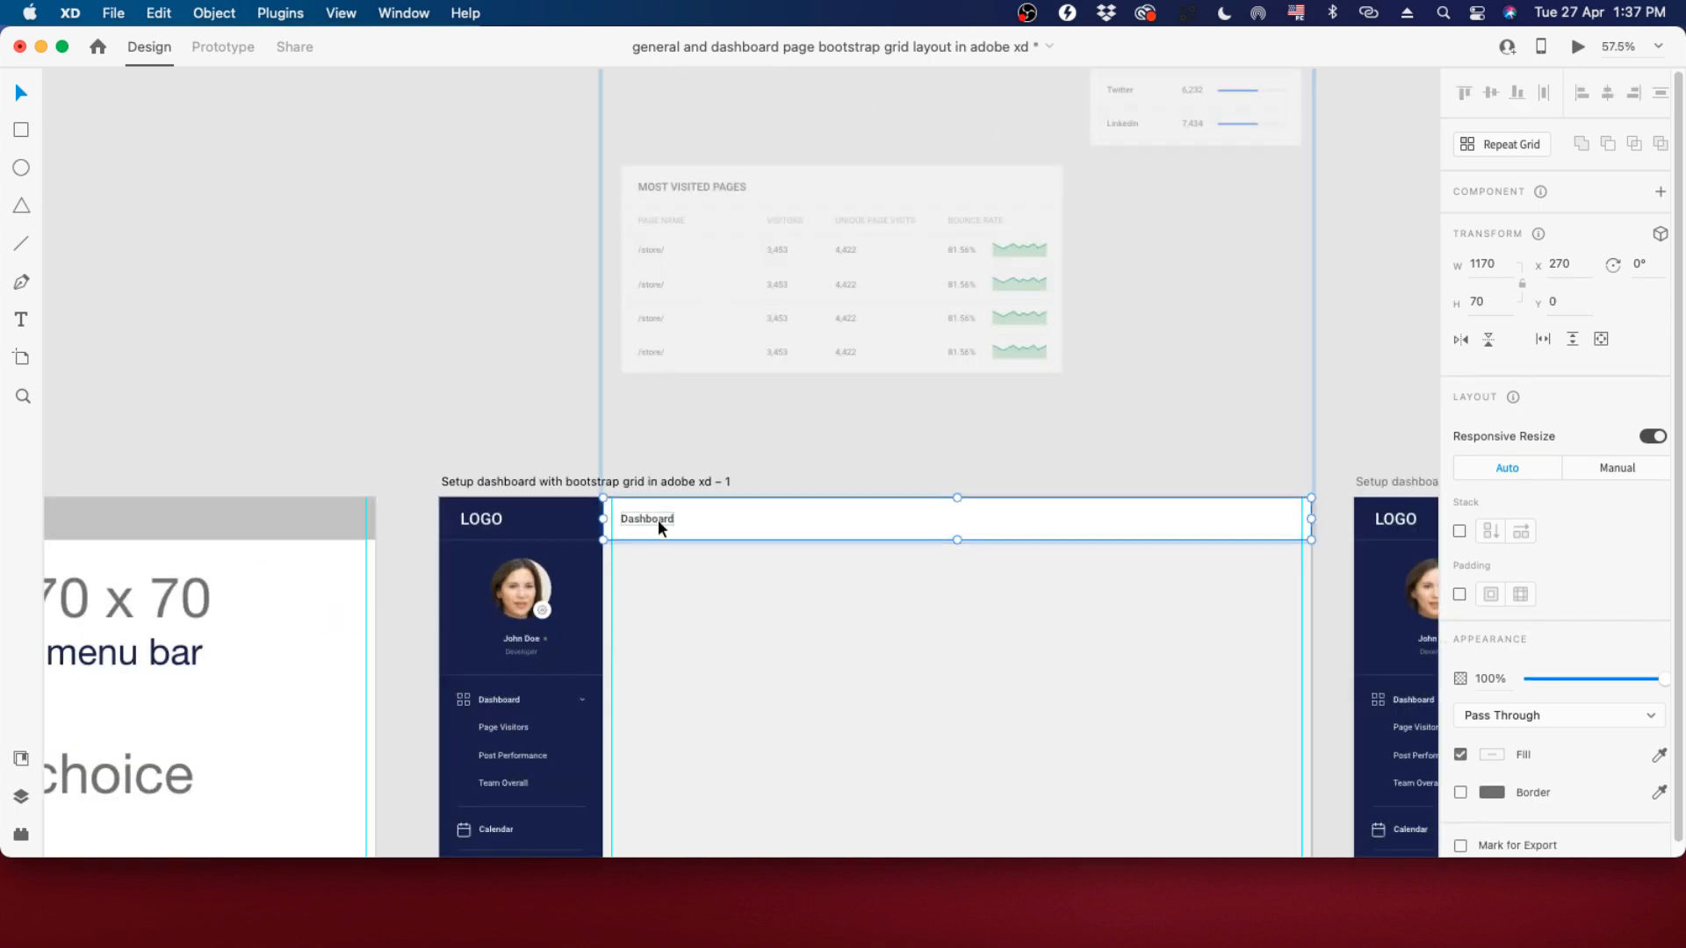
{"action": "scroll", "coordinate": [782, 659], "scroll_direction": "down", "scroll_amount": 3}
{"action": "left_click", "coordinate": [846, 496]}
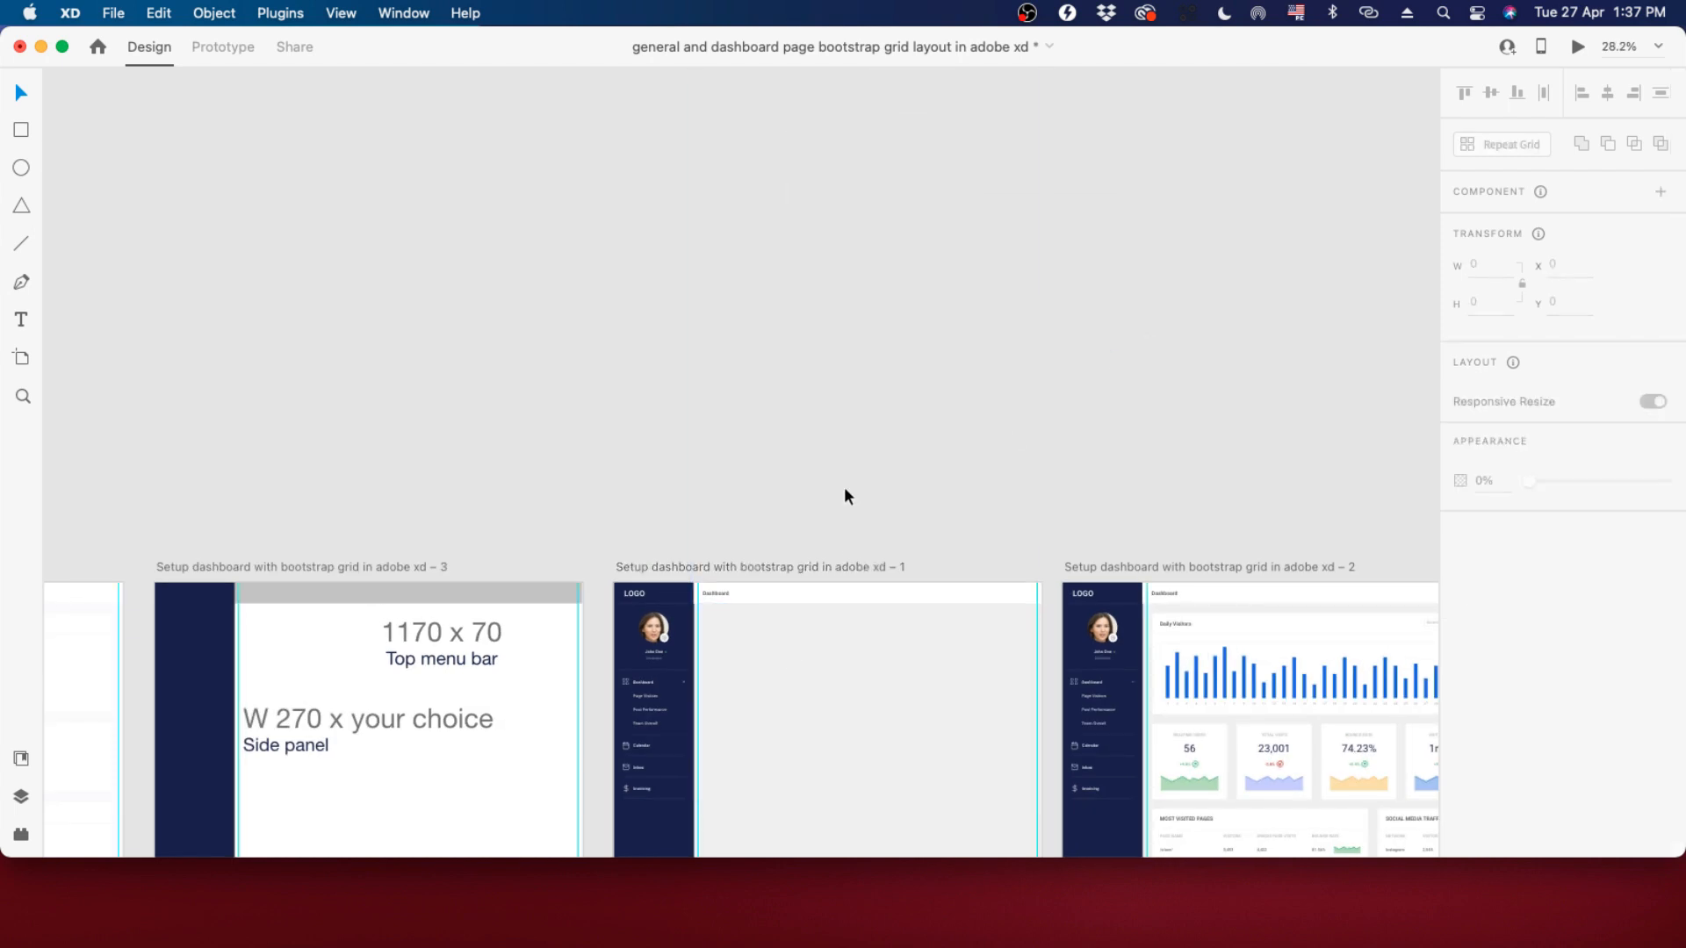
{"action": "left_click", "coordinate": [718, 591]}
{"action": "scroll", "coordinate": [794, 502], "scroll_direction": "up", "scroll_amount": 2}
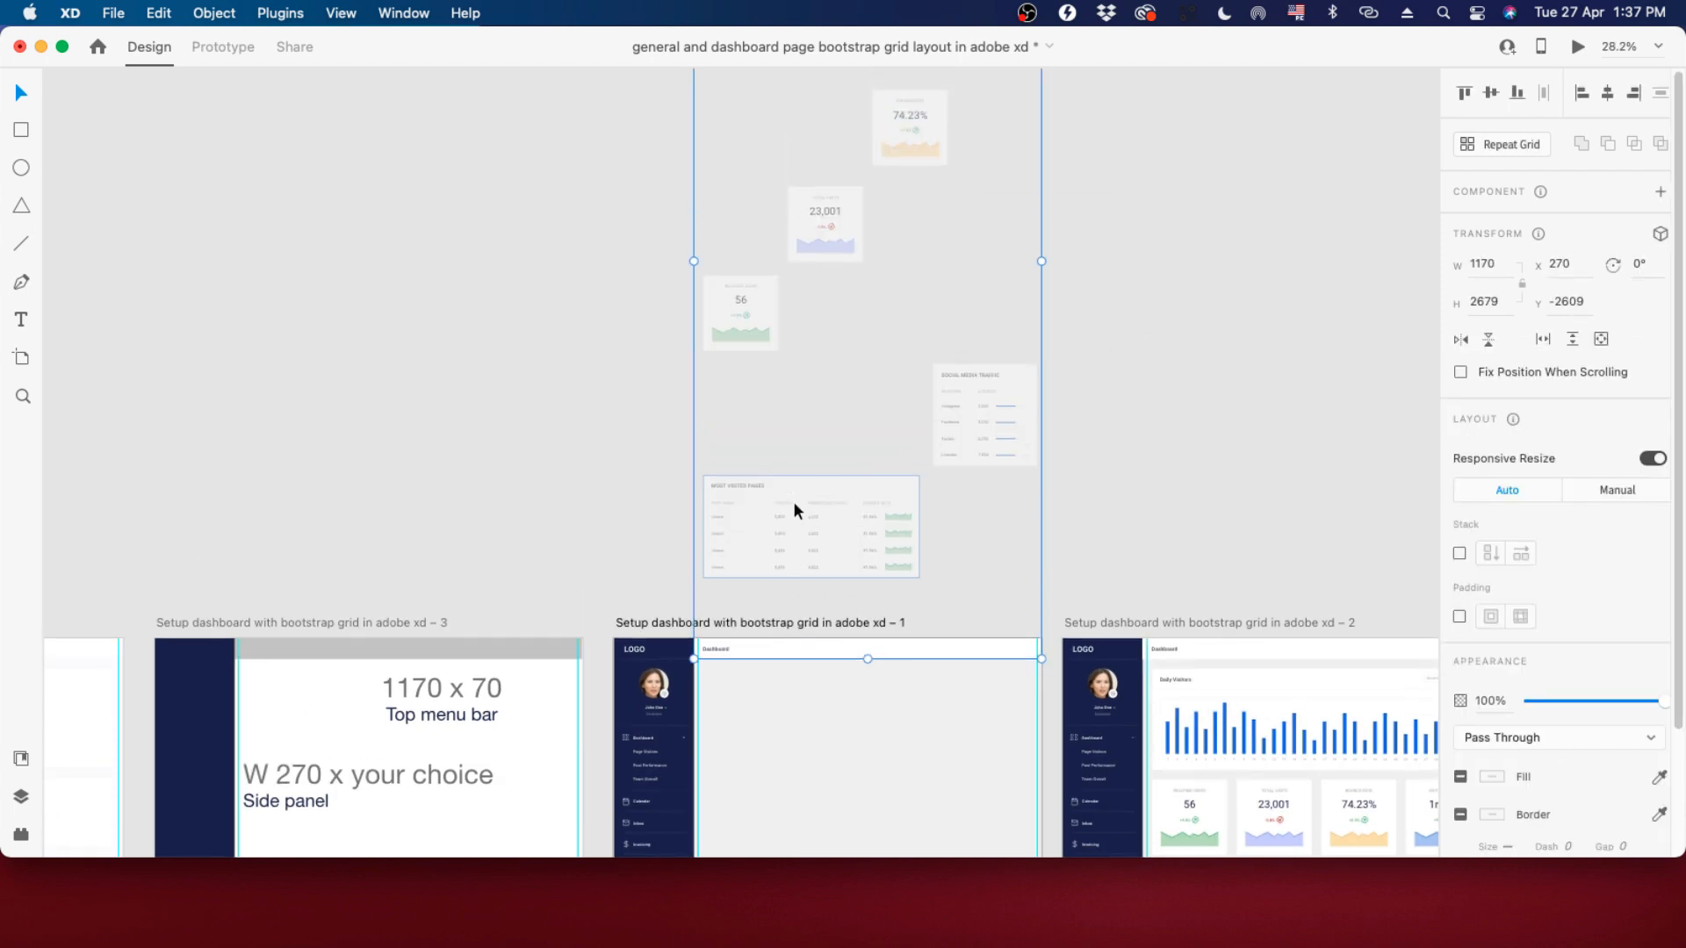
{"action": "scroll", "coordinate": [794, 503], "scroll_direction": "up", "scroll_amount": 2}
{"action": "scroll", "coordinate": [792, 535], "scroll_direction": "up", "scroll_amount": 1}
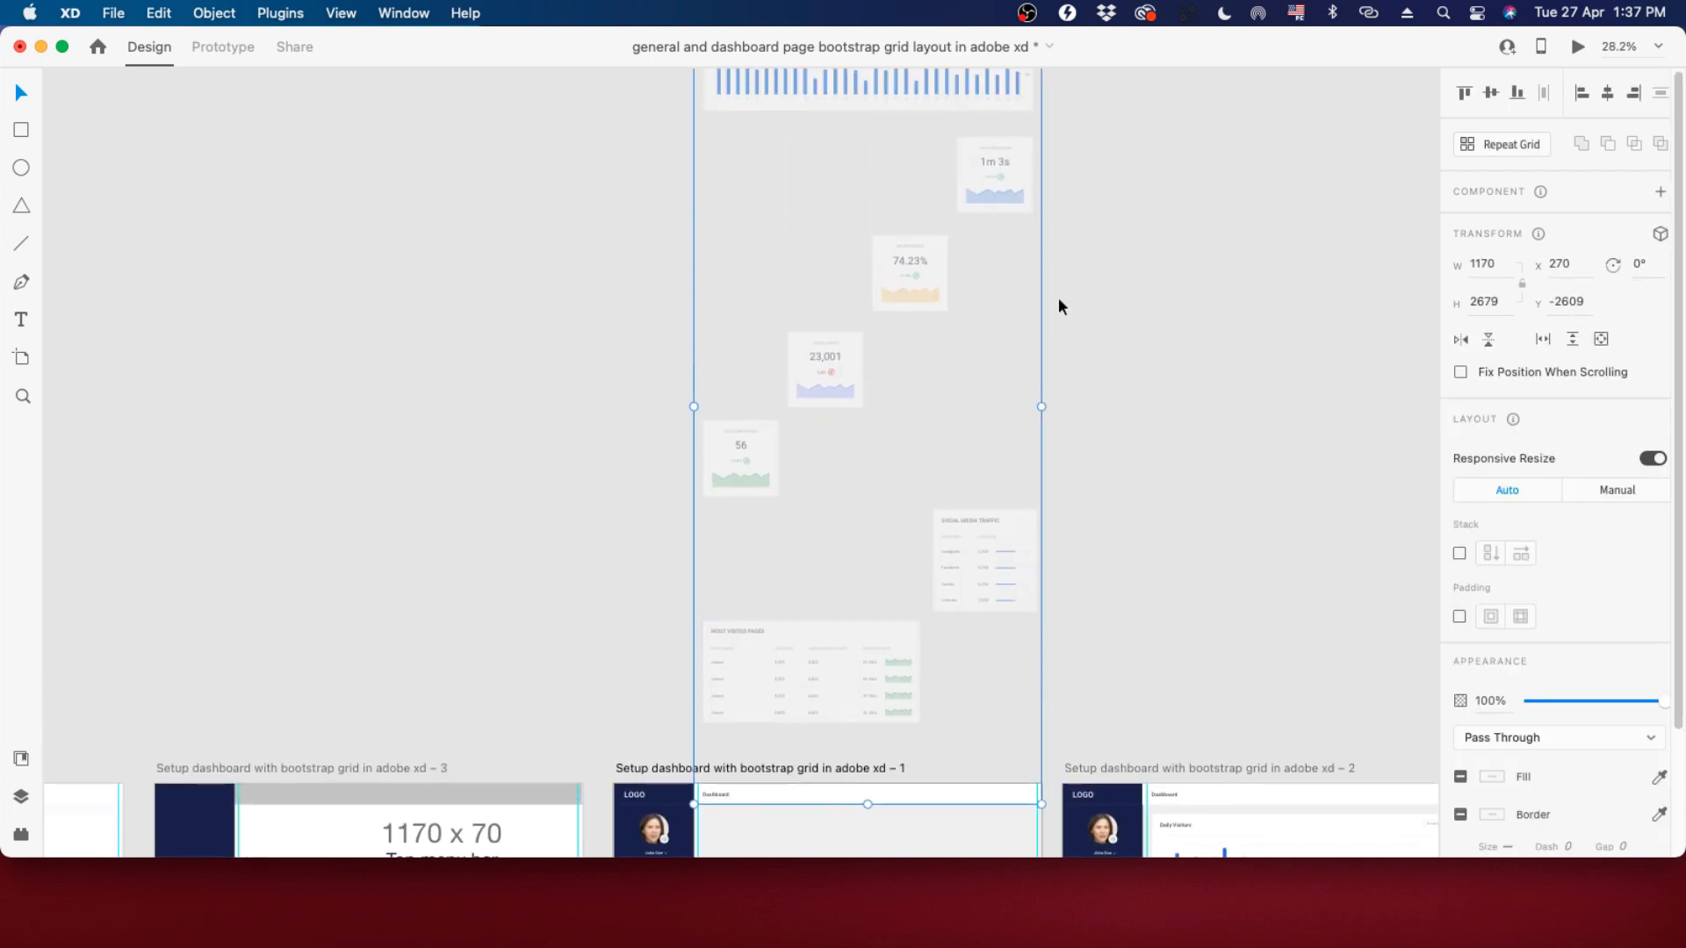
Examine the empty first dashboard artboard, the staggered cards above it and the finished dashboard artboard beside it.
{"action": "scroll", "coordinate": [869, 398], "scroll_direction": "down", "scroll_amount": 1}
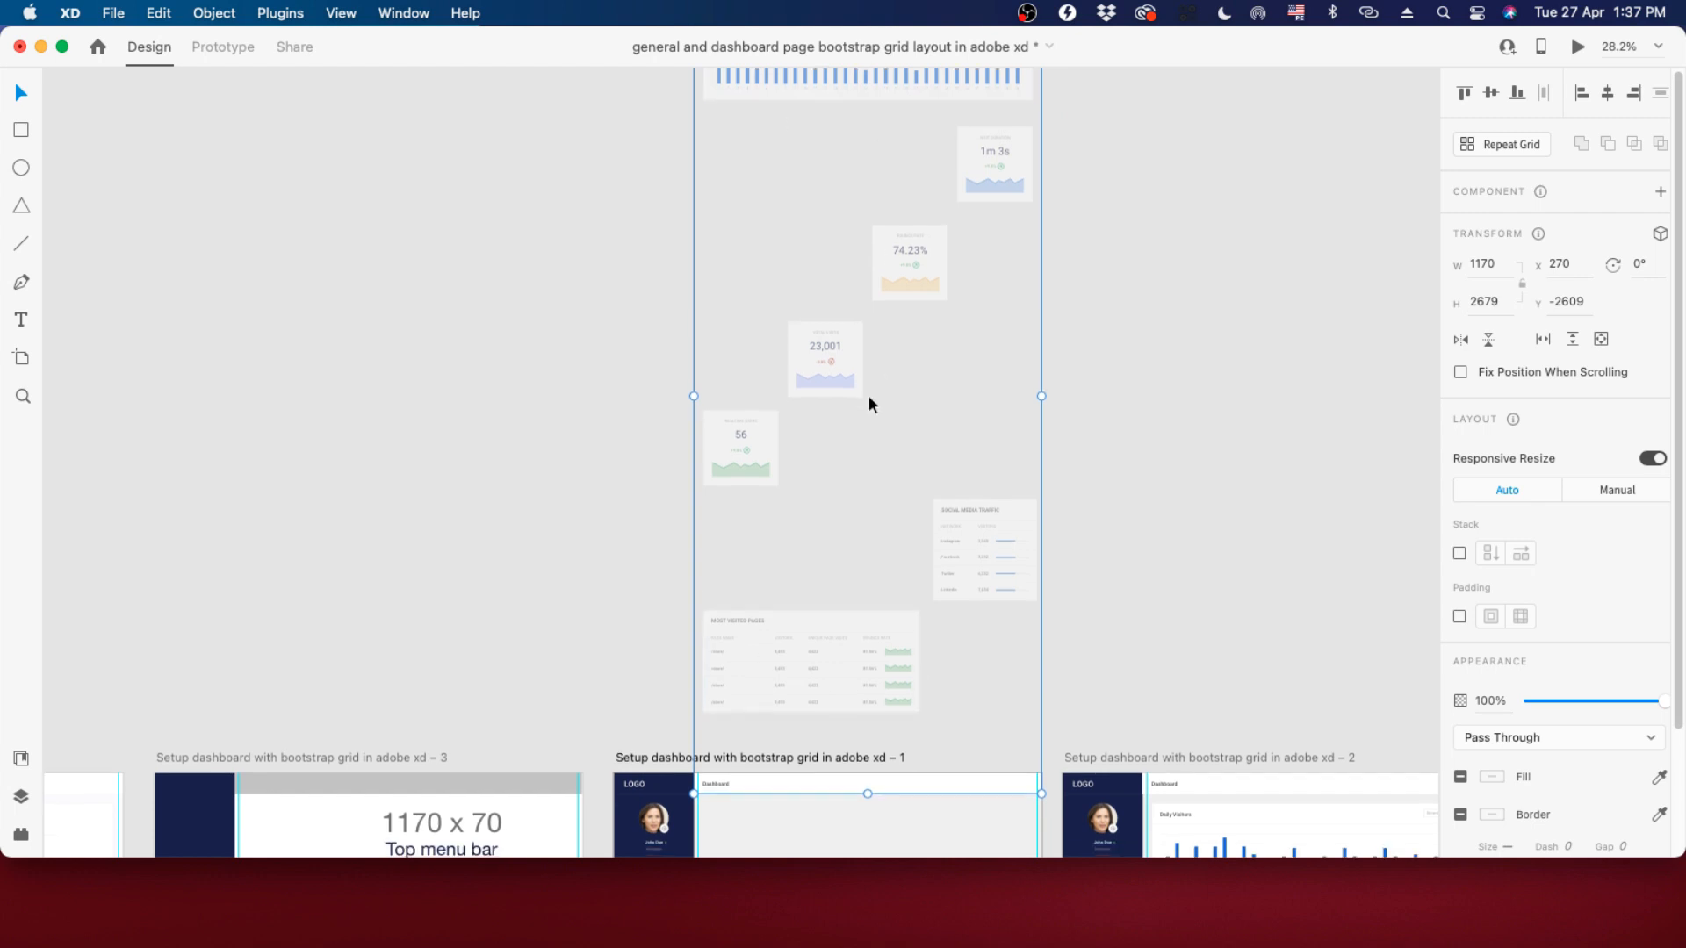
{"action": "scroll", "coordinate": [867, 395], "scroll_direction": "down", "scroll_amount": 3}
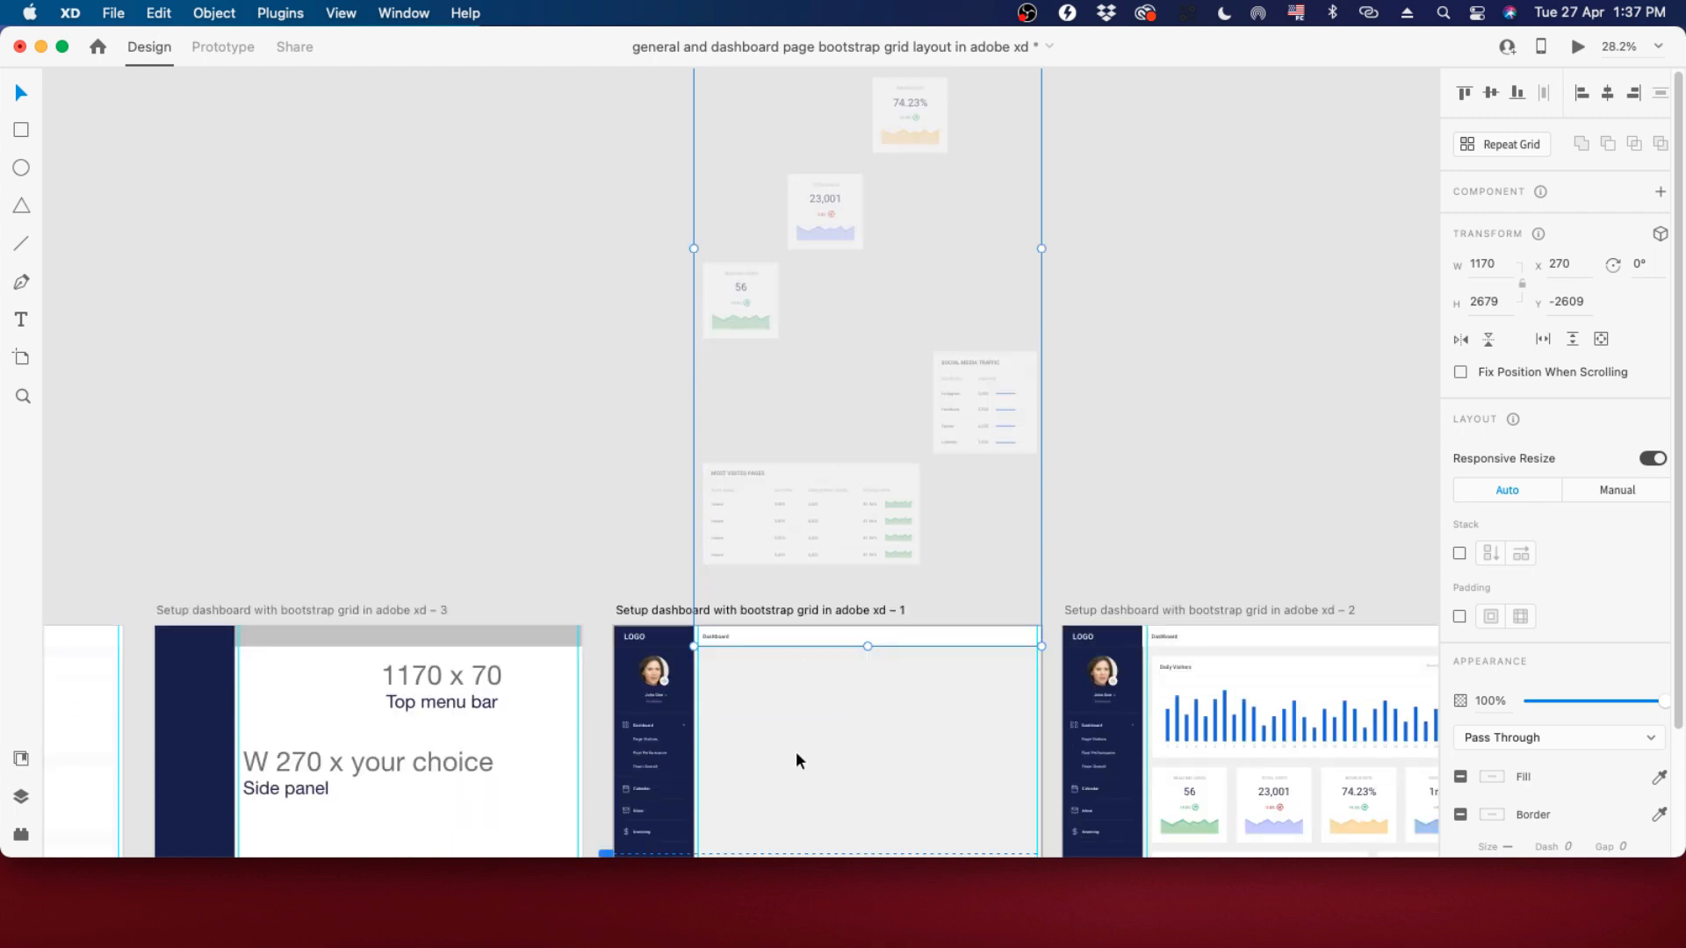
{"action": "scroll", "coordinate": [862, 785], "scroll_direction": "down", "scroll_amount": 2}
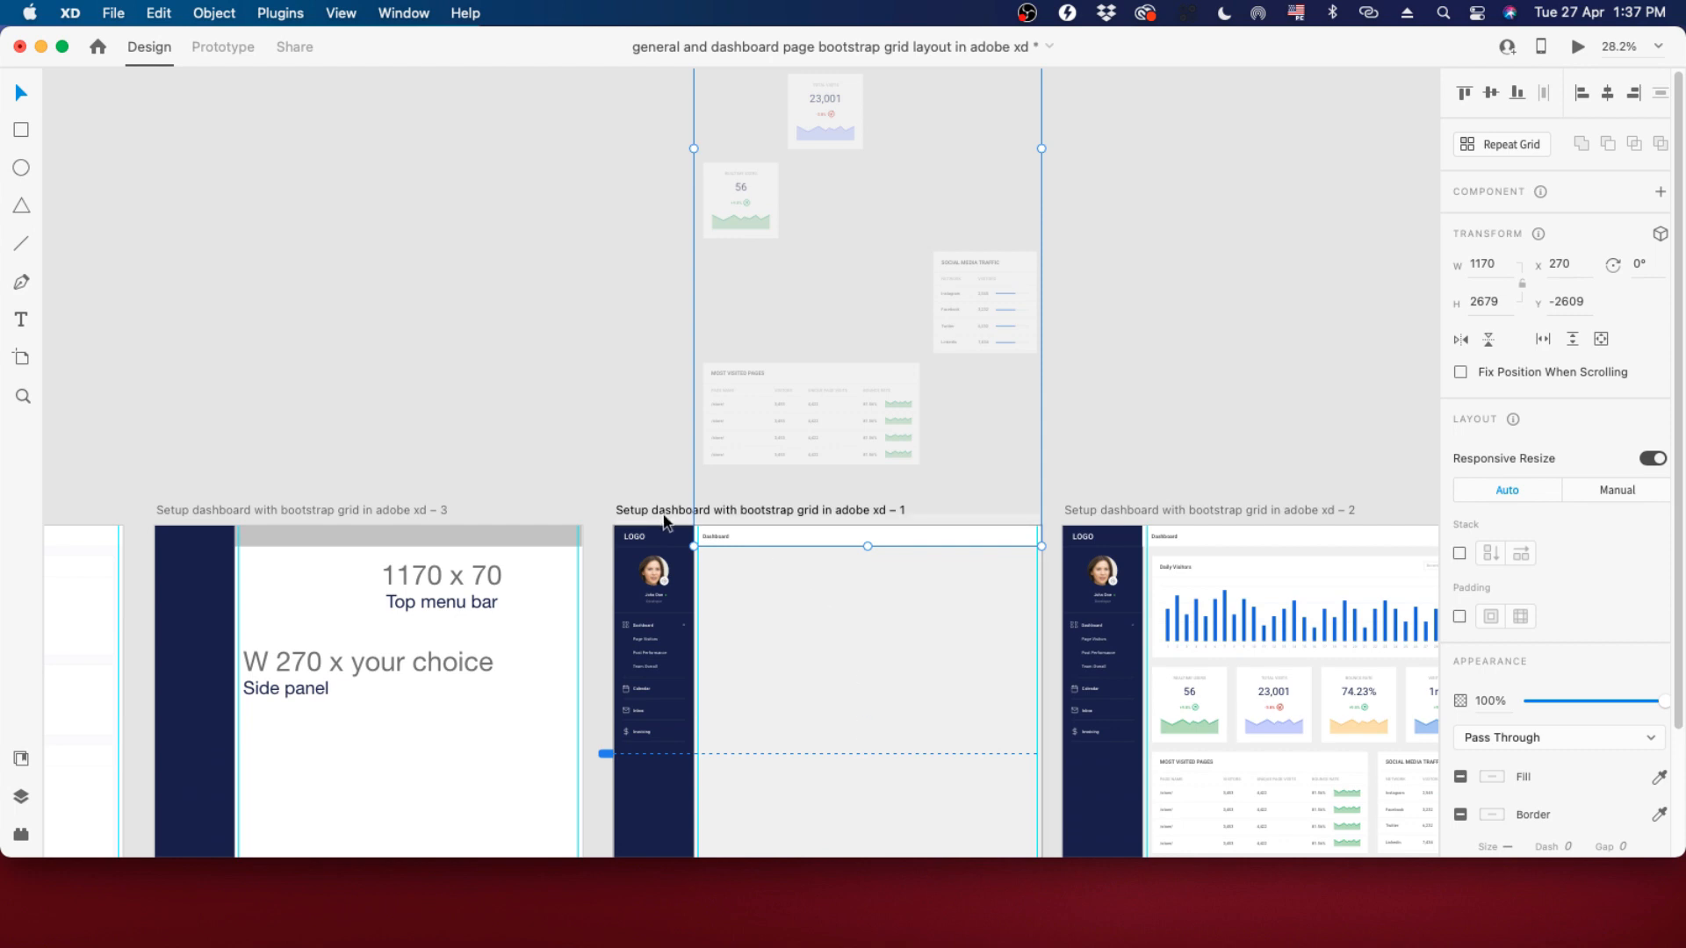
{"action": "scroll", "coordinate": [814, 704], "scroll_direction": "up", "scroll_amount": 3}
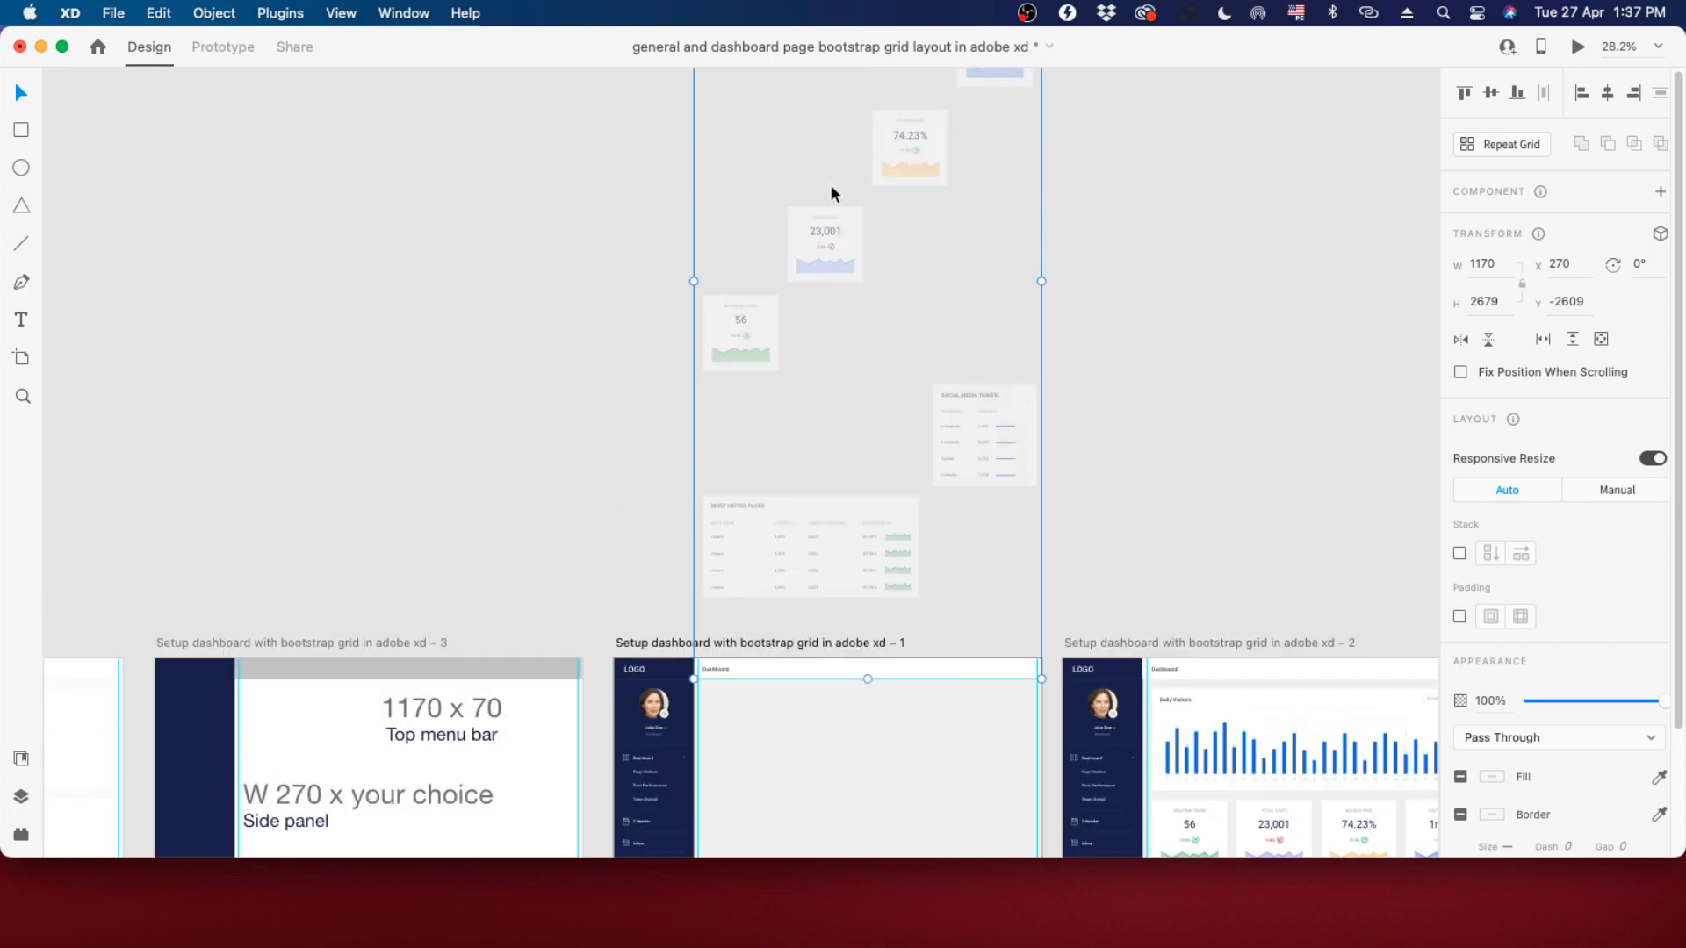
{"action": "scroll", "coordinate": [645, 472], "scroll_direction": "down", "scroll_amount": 2}
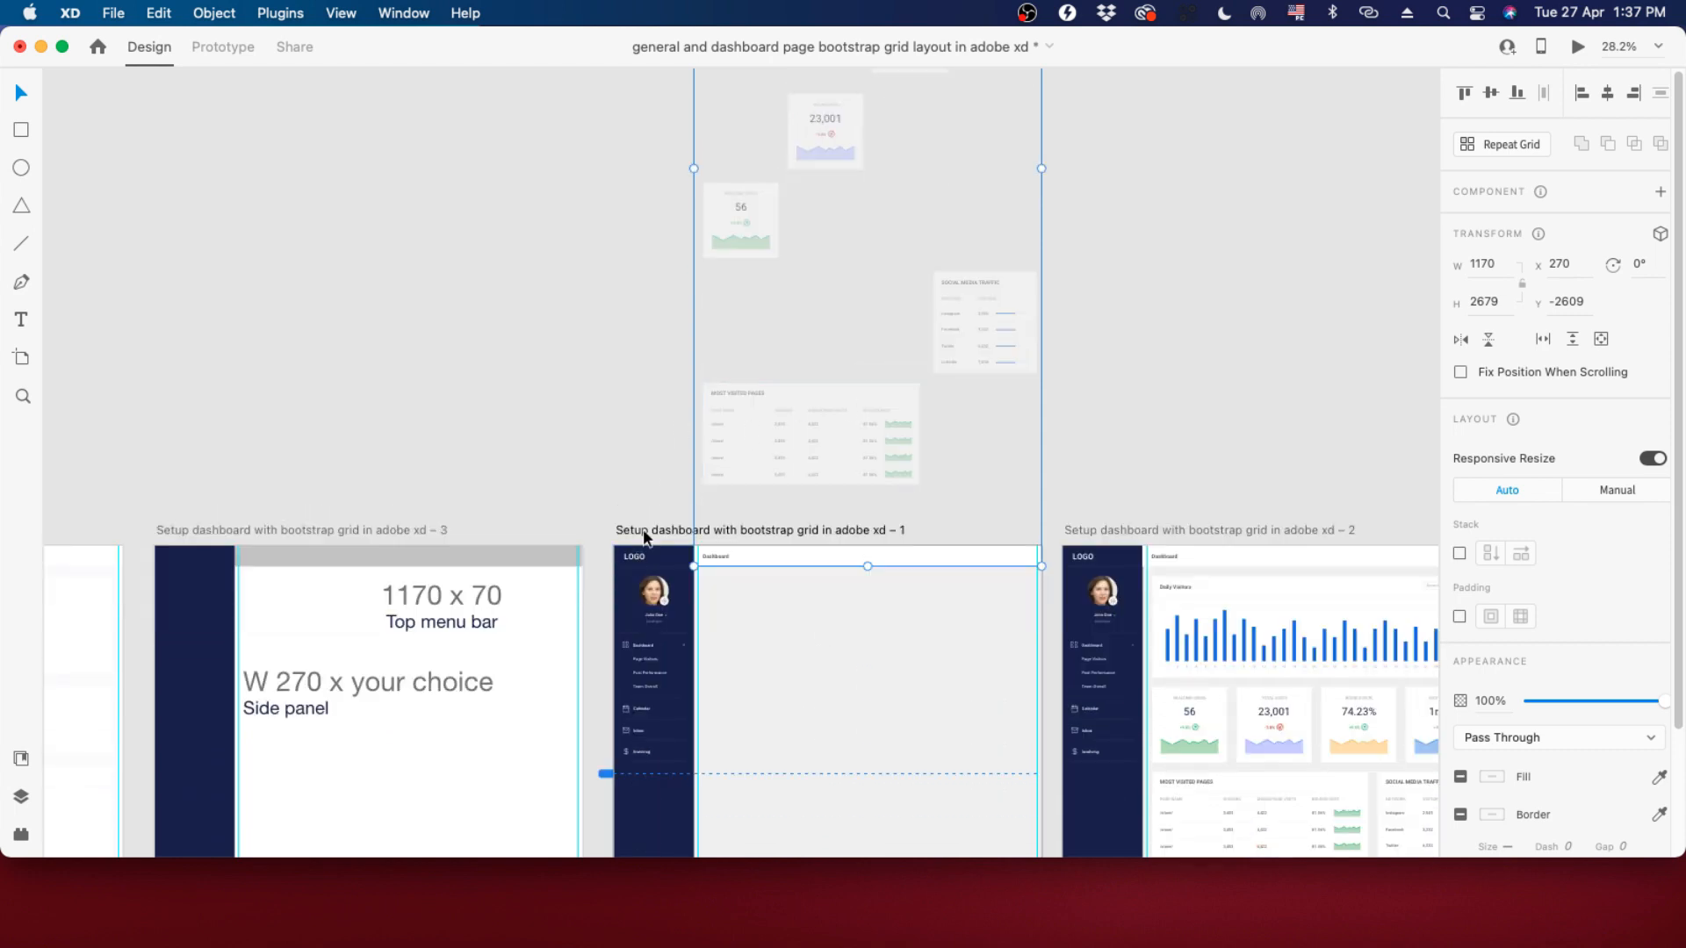
{"action": "scroll", "coordinate": [644, 535], "scroll_direction": "down", "scroll_amount": 2}
{"action": "scroll", "coordinate": [829, 508], "scroll_direction": "up", "scroll_amount": 3}
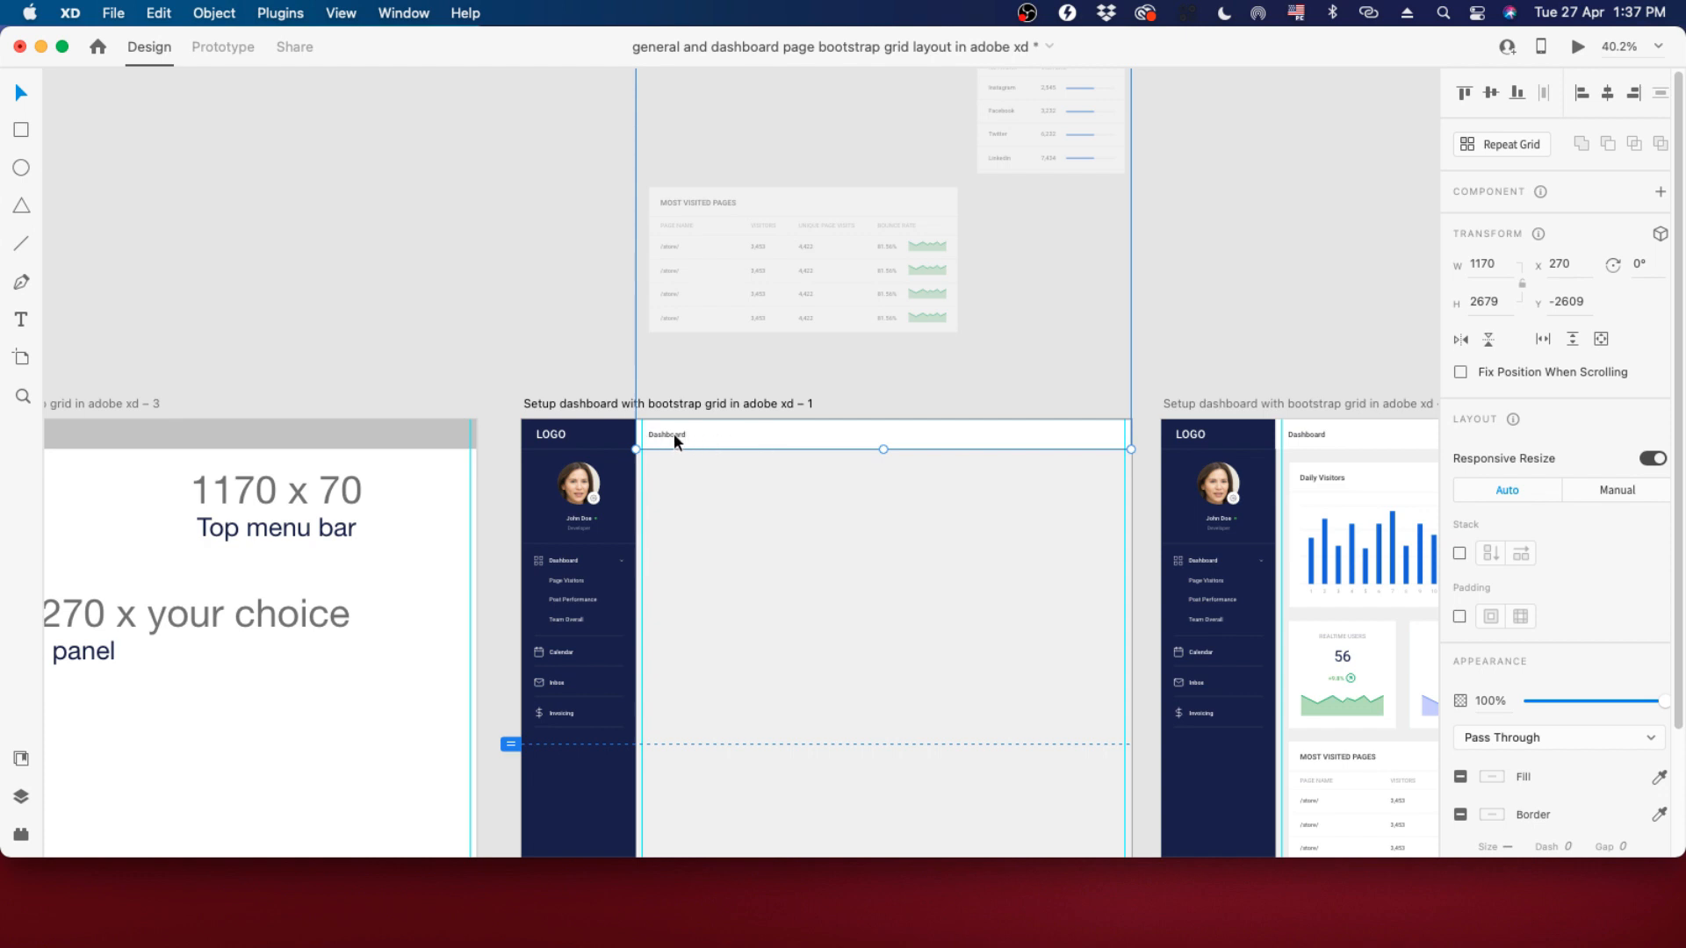
{"action": "scroll", "coordinate": [690, 434], "scroll_direction": "down", "scroll_amount": 3}
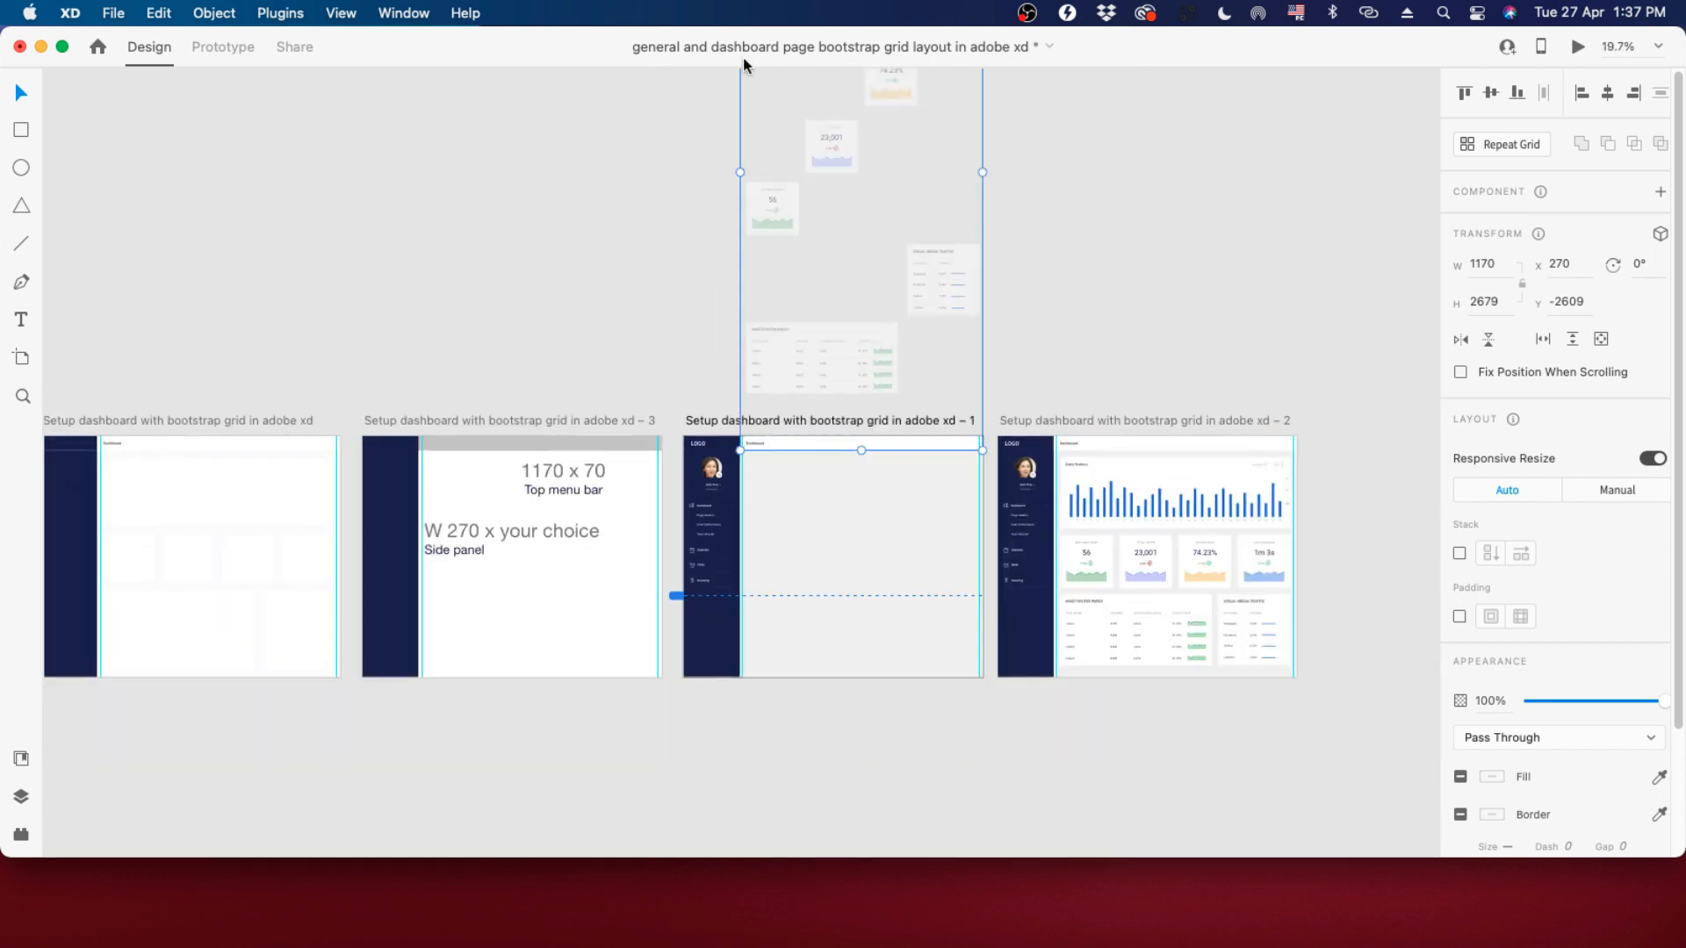
{"action": "scroll", "coordinate": [809, 440], "scroll_direction": "up", "scroll_amount": 3}
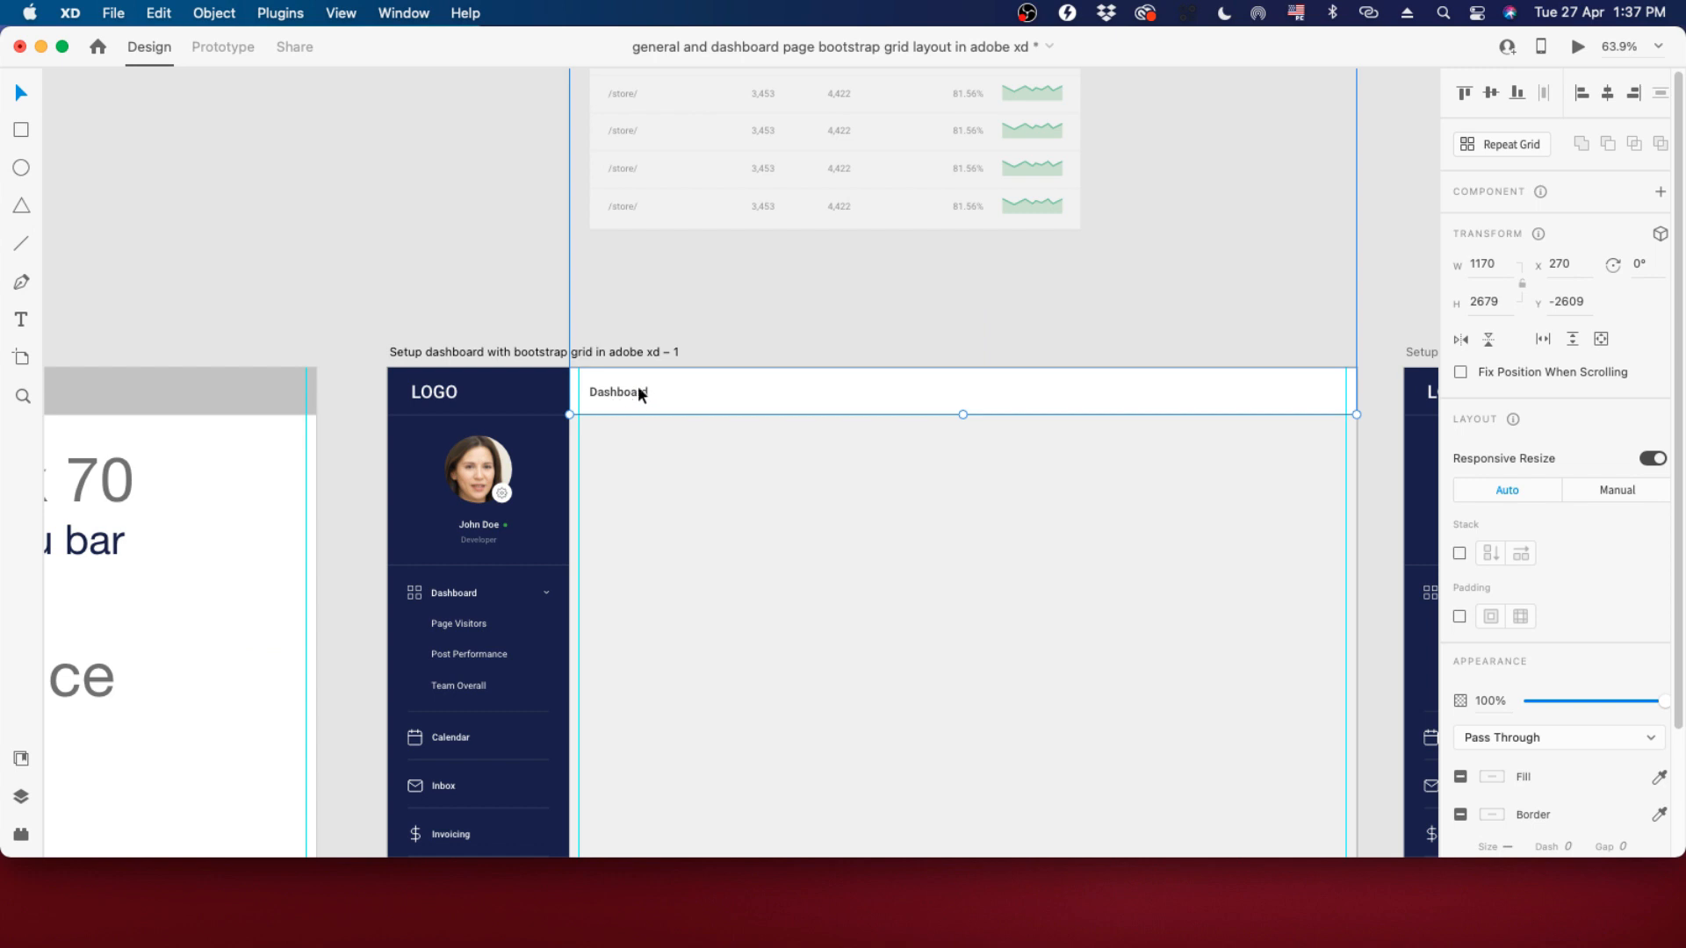
{"action": "scroll", "coordinate": [700, 489], "scroll_direction": "down", "scroll_amount": 5}
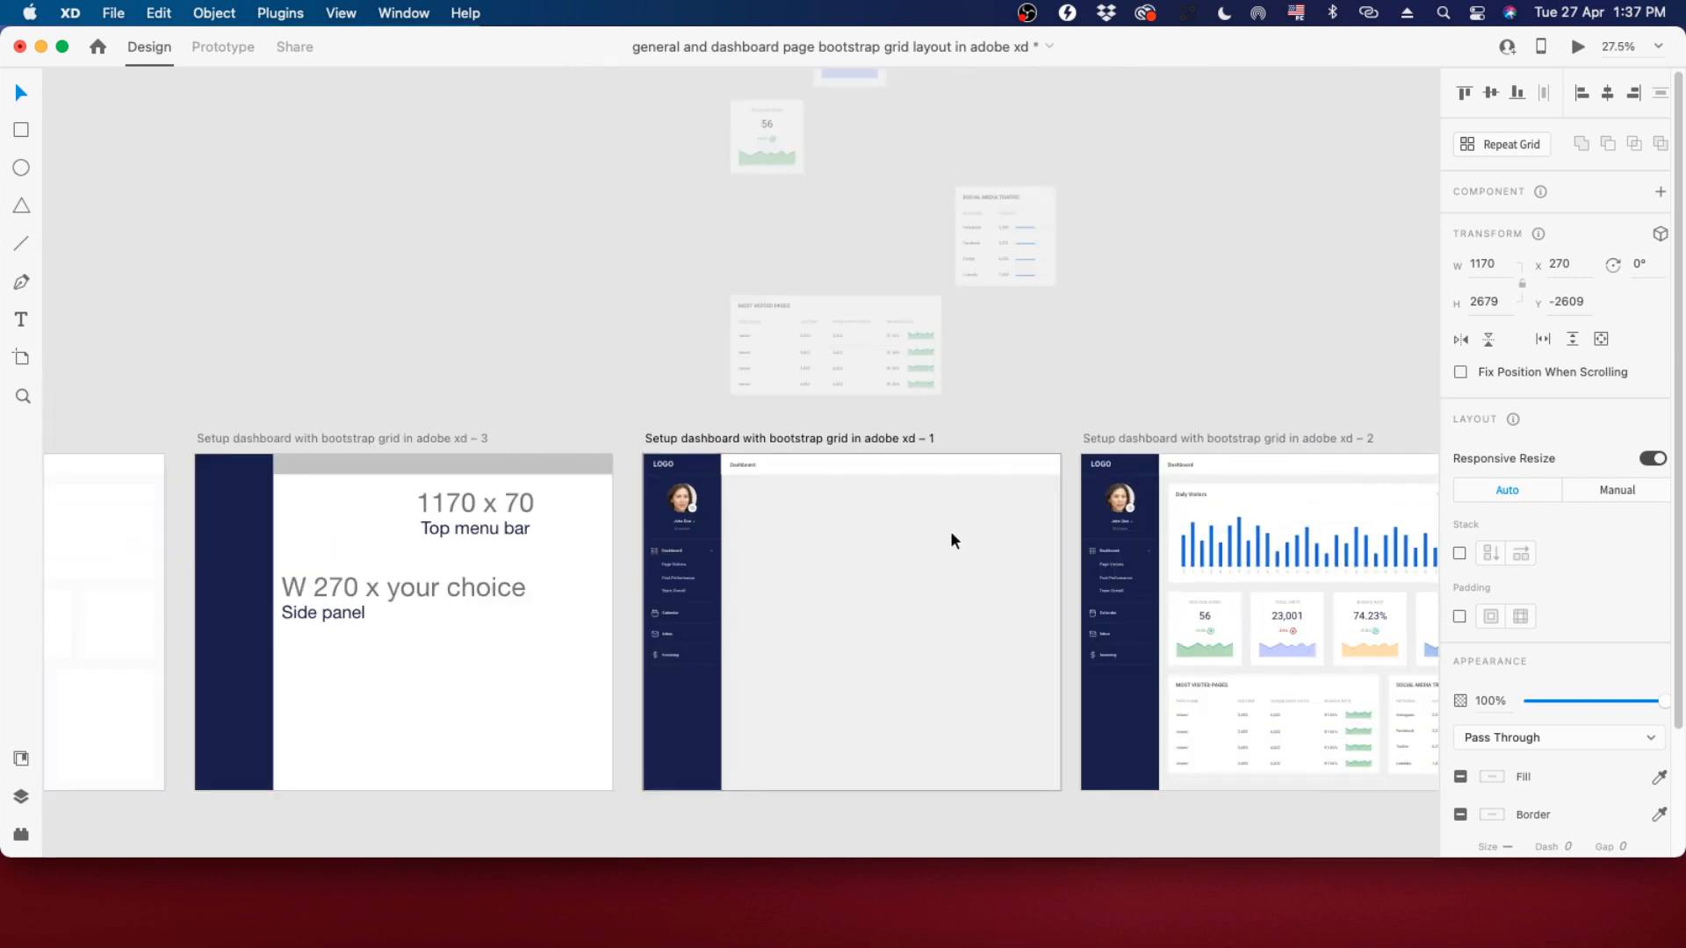
{"action": "scroll", "coordinate": [950, 530], "scroll_direction": "down", "scroll_amount": 2}
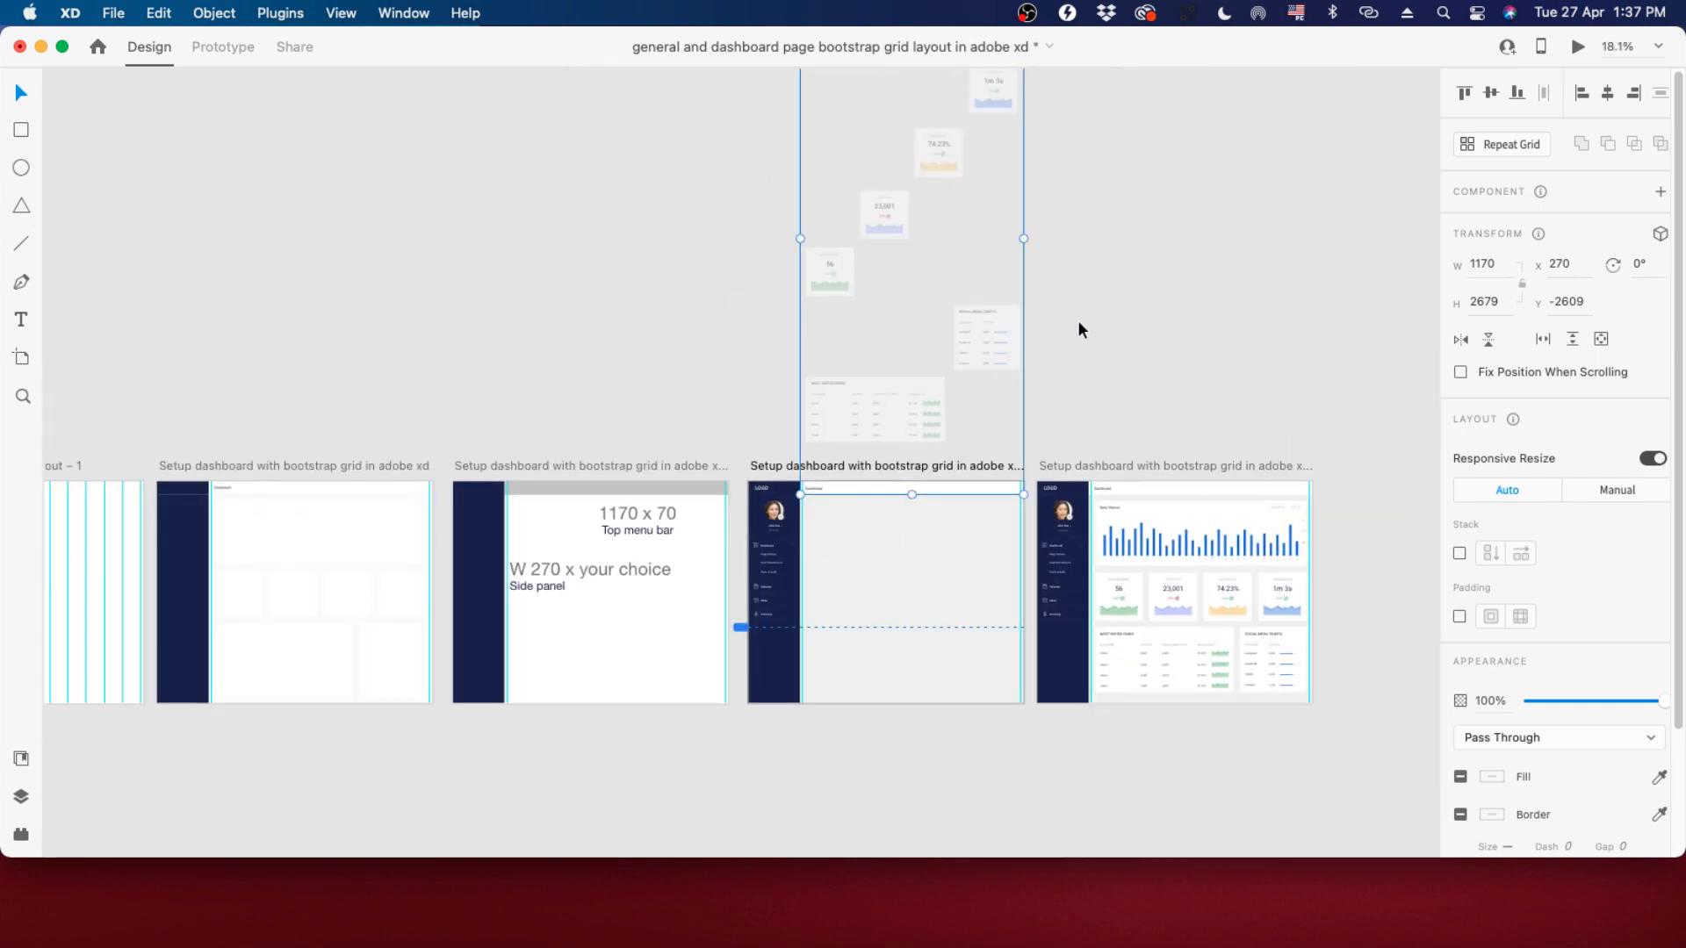
Select the first dashboard artboard and link it to the finished dashboard artboard as a prototype interaction.
{"action": "left_click", "coordinate": [1079, 330]}
{"action": "left_click", "coordinate": [876, 486]}
{"action": "scroll", "coordinate": [1278, 696], "scroll_direction": "right", "scroll_amount": 2}
{"action": "scroll", "coordinate": [1260, 684], "scroll_direction": "up", "scroll_amount": 2}
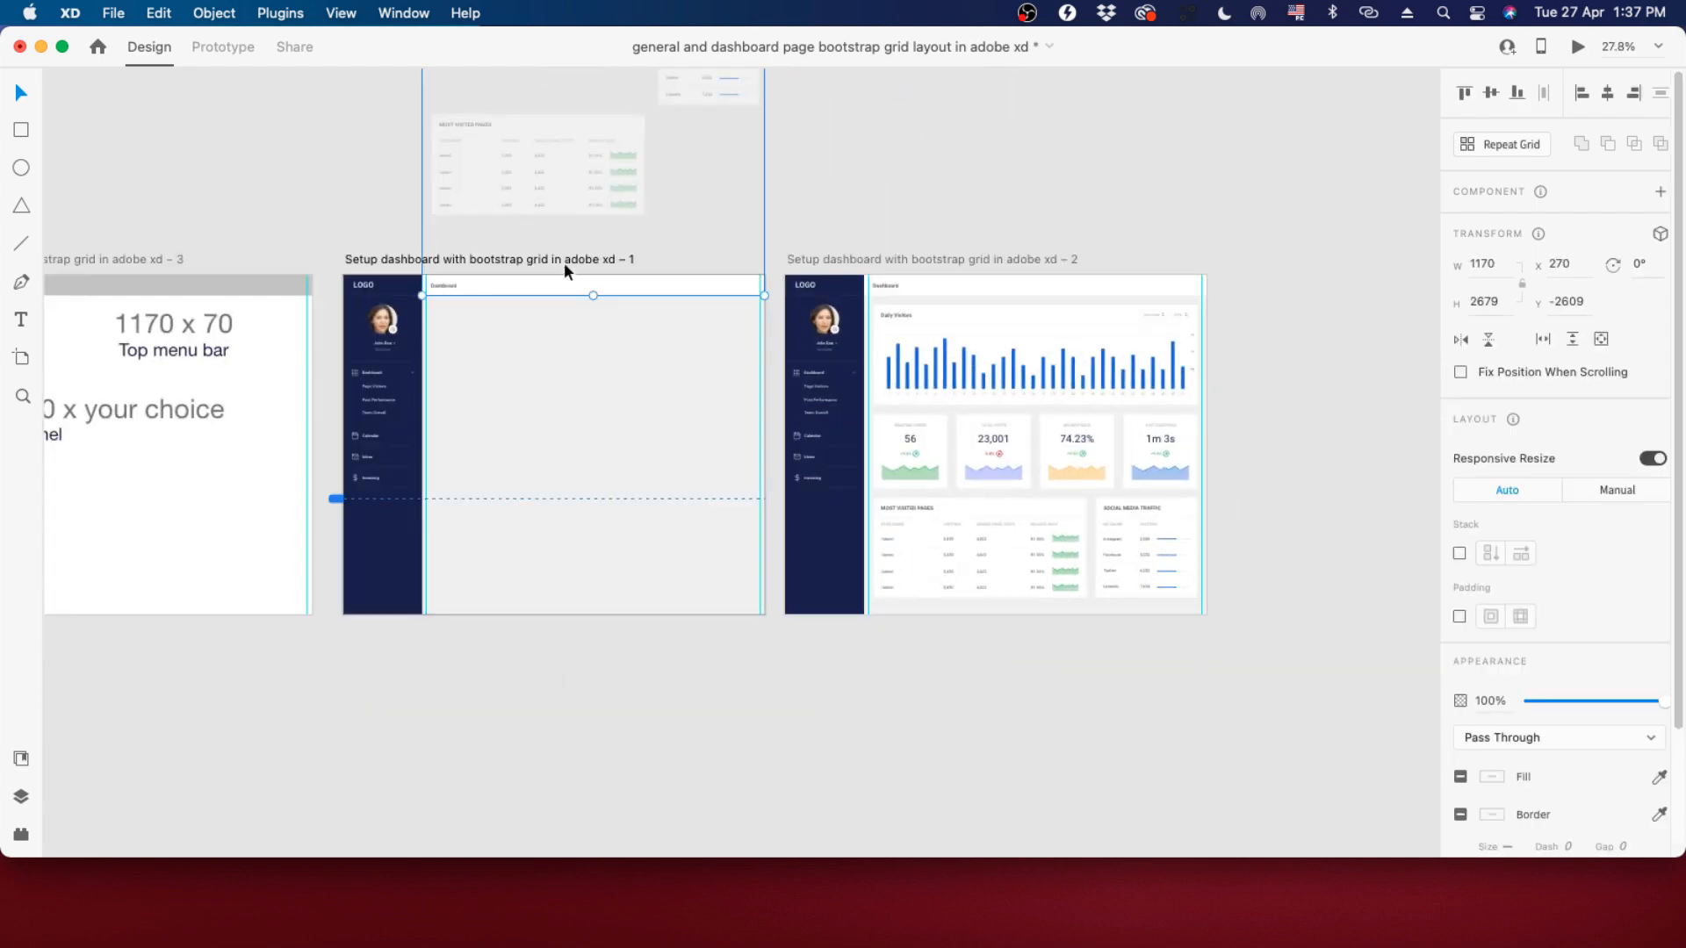
{"action": "left_click", "coordinate": [394, 257]}
{"action": "scroll", "coordinate": [535, 404], "scroll_direction": "up", "scroll_amount": 2}
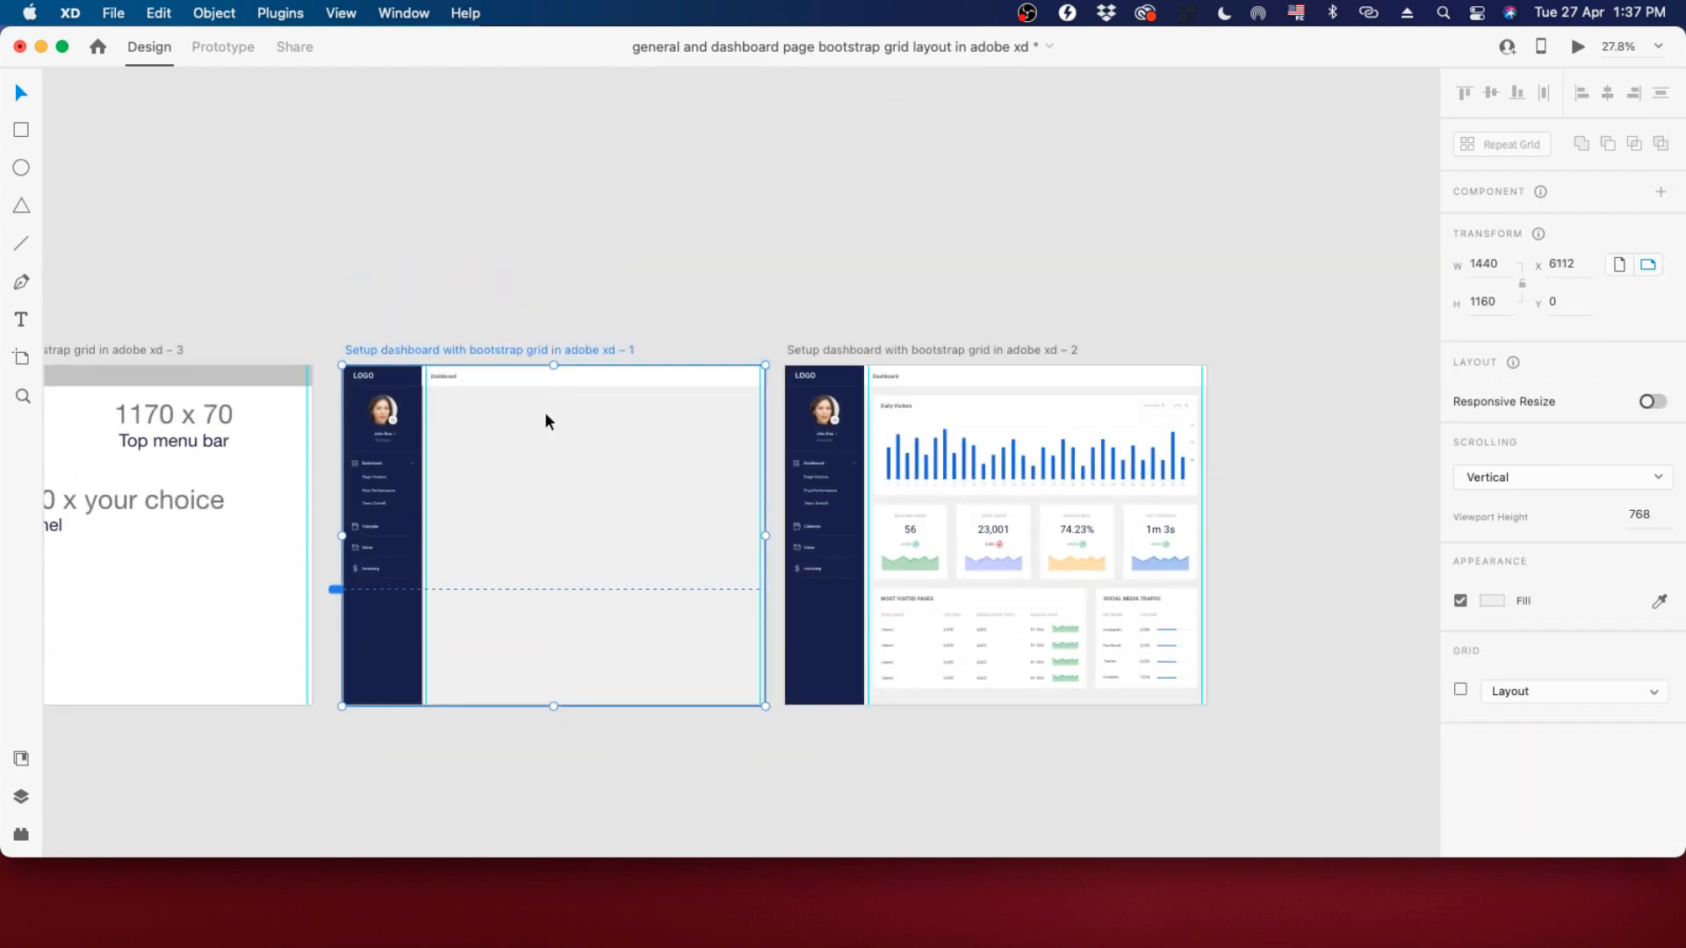
{"action": "scroll", "coordinate": [544, 422], "scroll_direction": "down", "scroll_amount": 1}
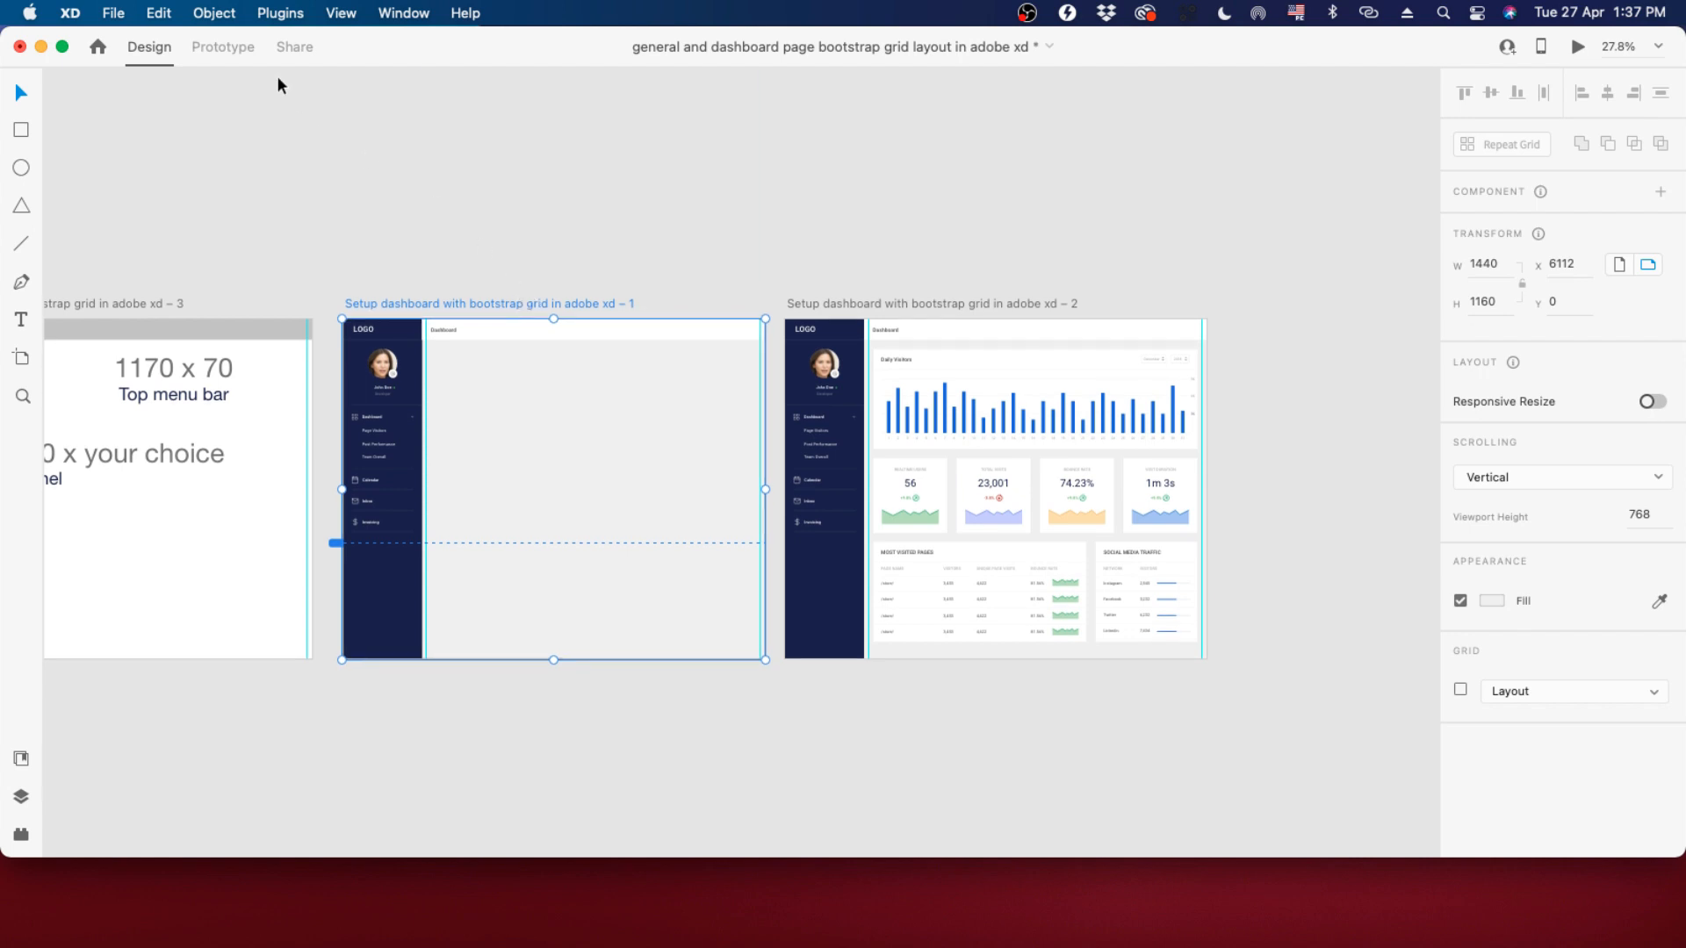
{"action": "left_click", "coordinate": [240, 50]}
{"action": "left_click_drag", "start_coordinate": [765, 474], "coordinate": [903, 496]}
Review the trigger types available for the link between the two dashboard artboards, keeping Tap.
{"action": "left_click", "coordinate": [1489, 140]}
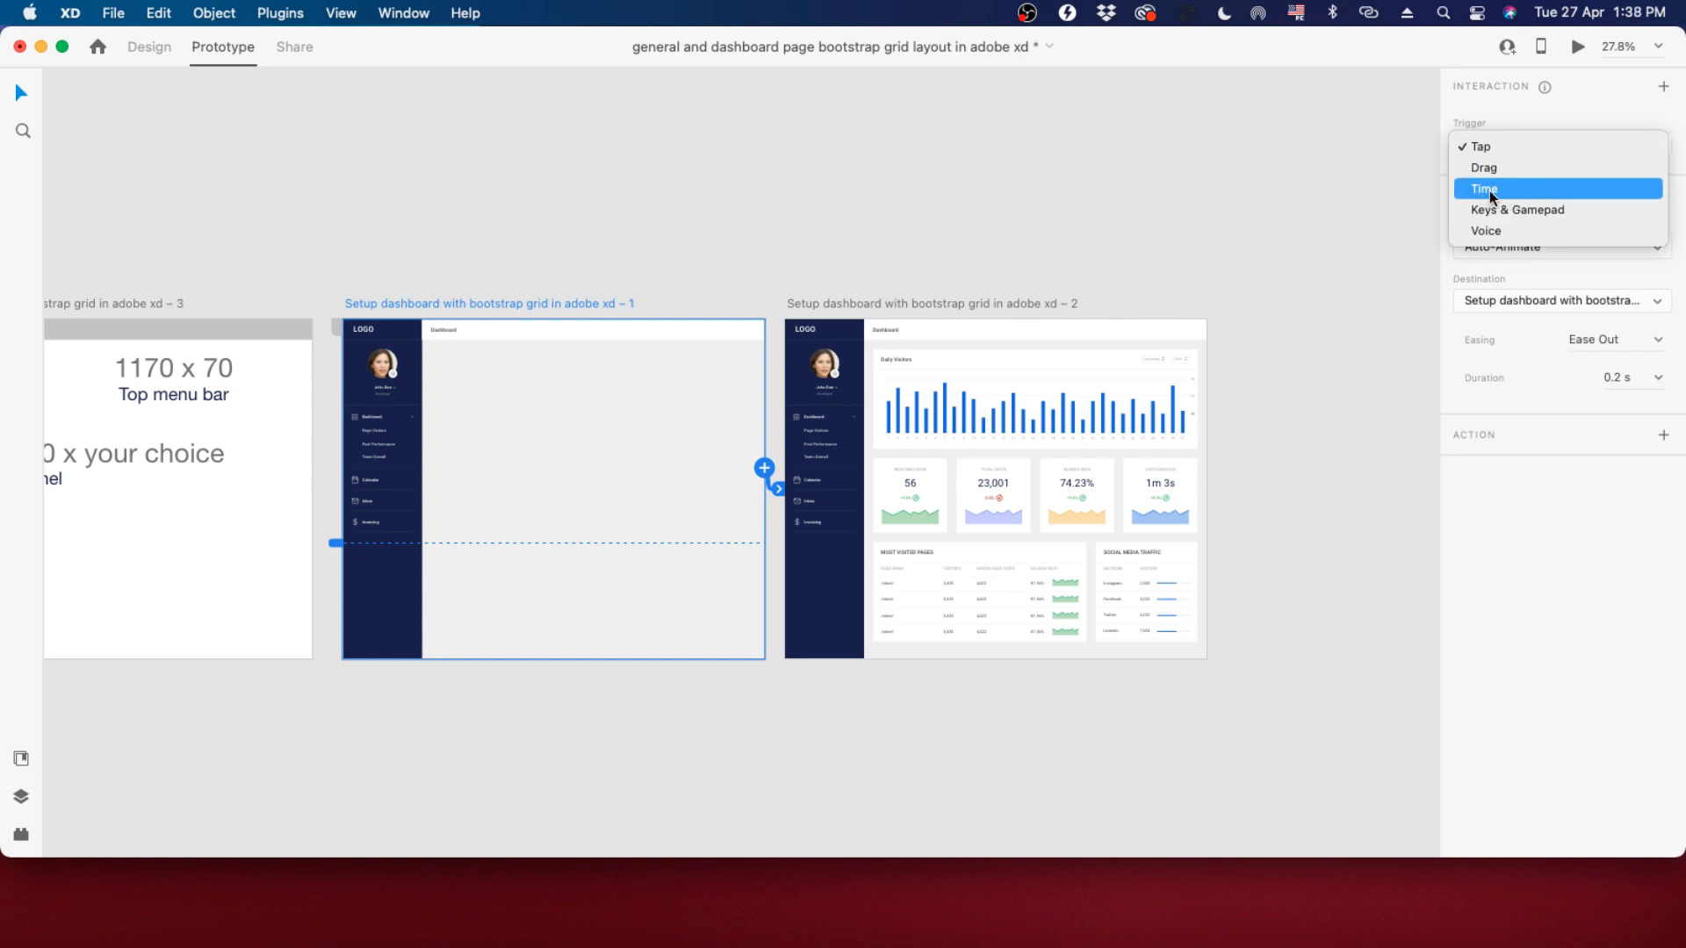
{"action": "left_click", "coordinate": [1489, 147]}
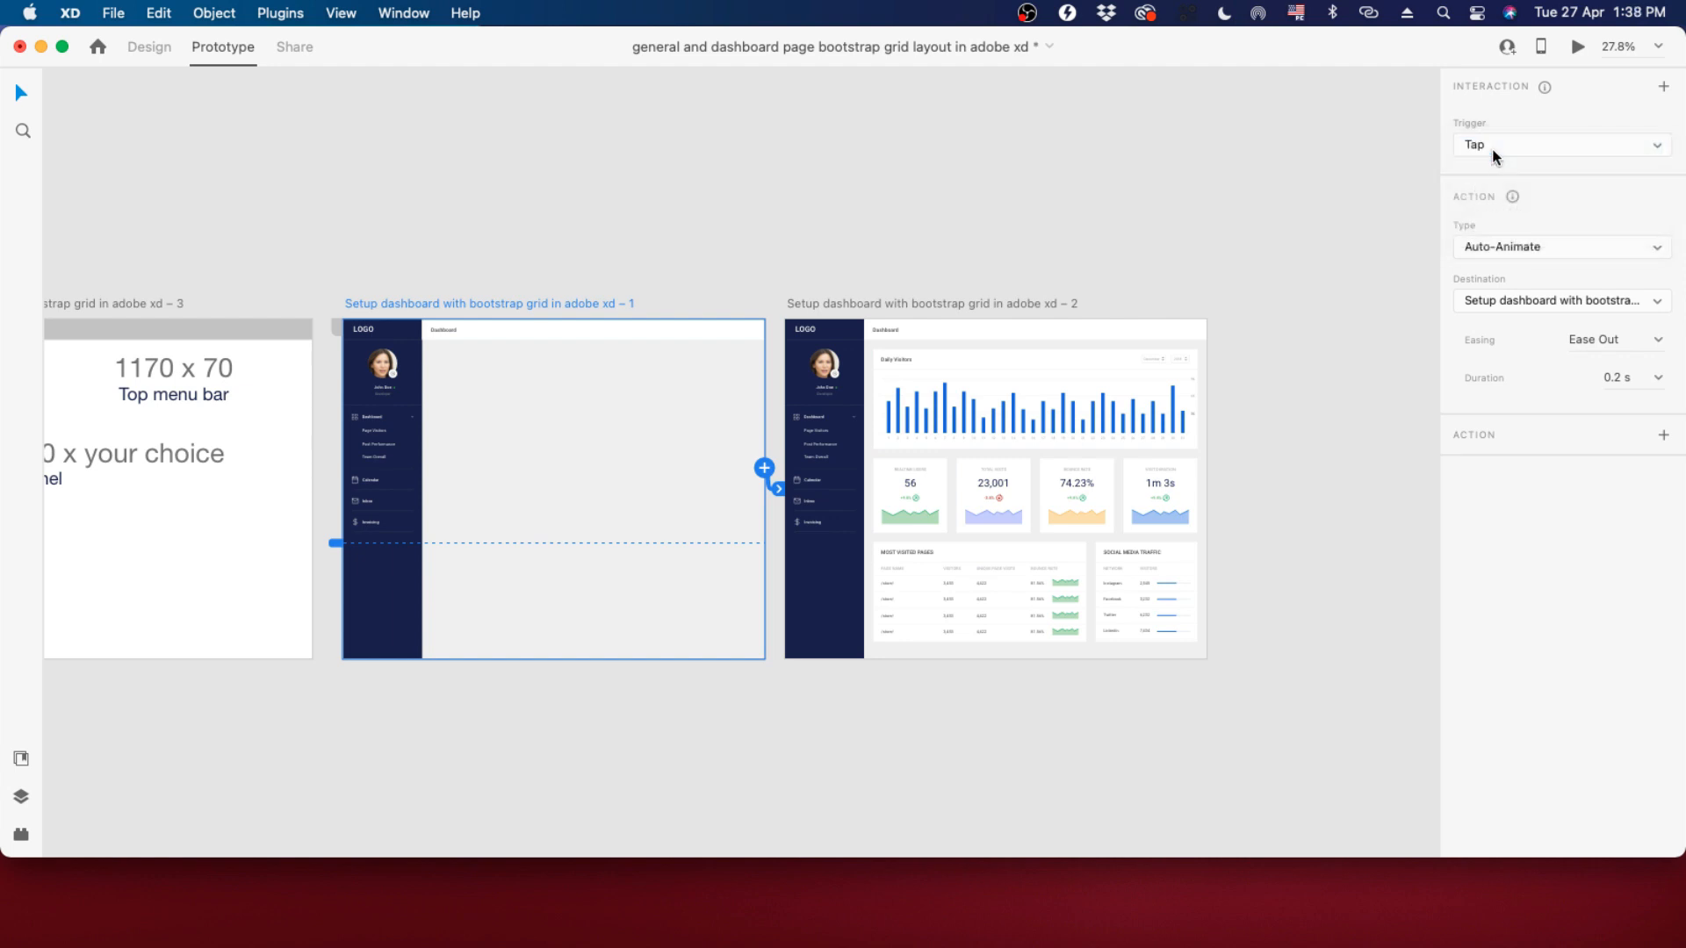
{"action": "left_click", "coordinate": [1493, 148]}
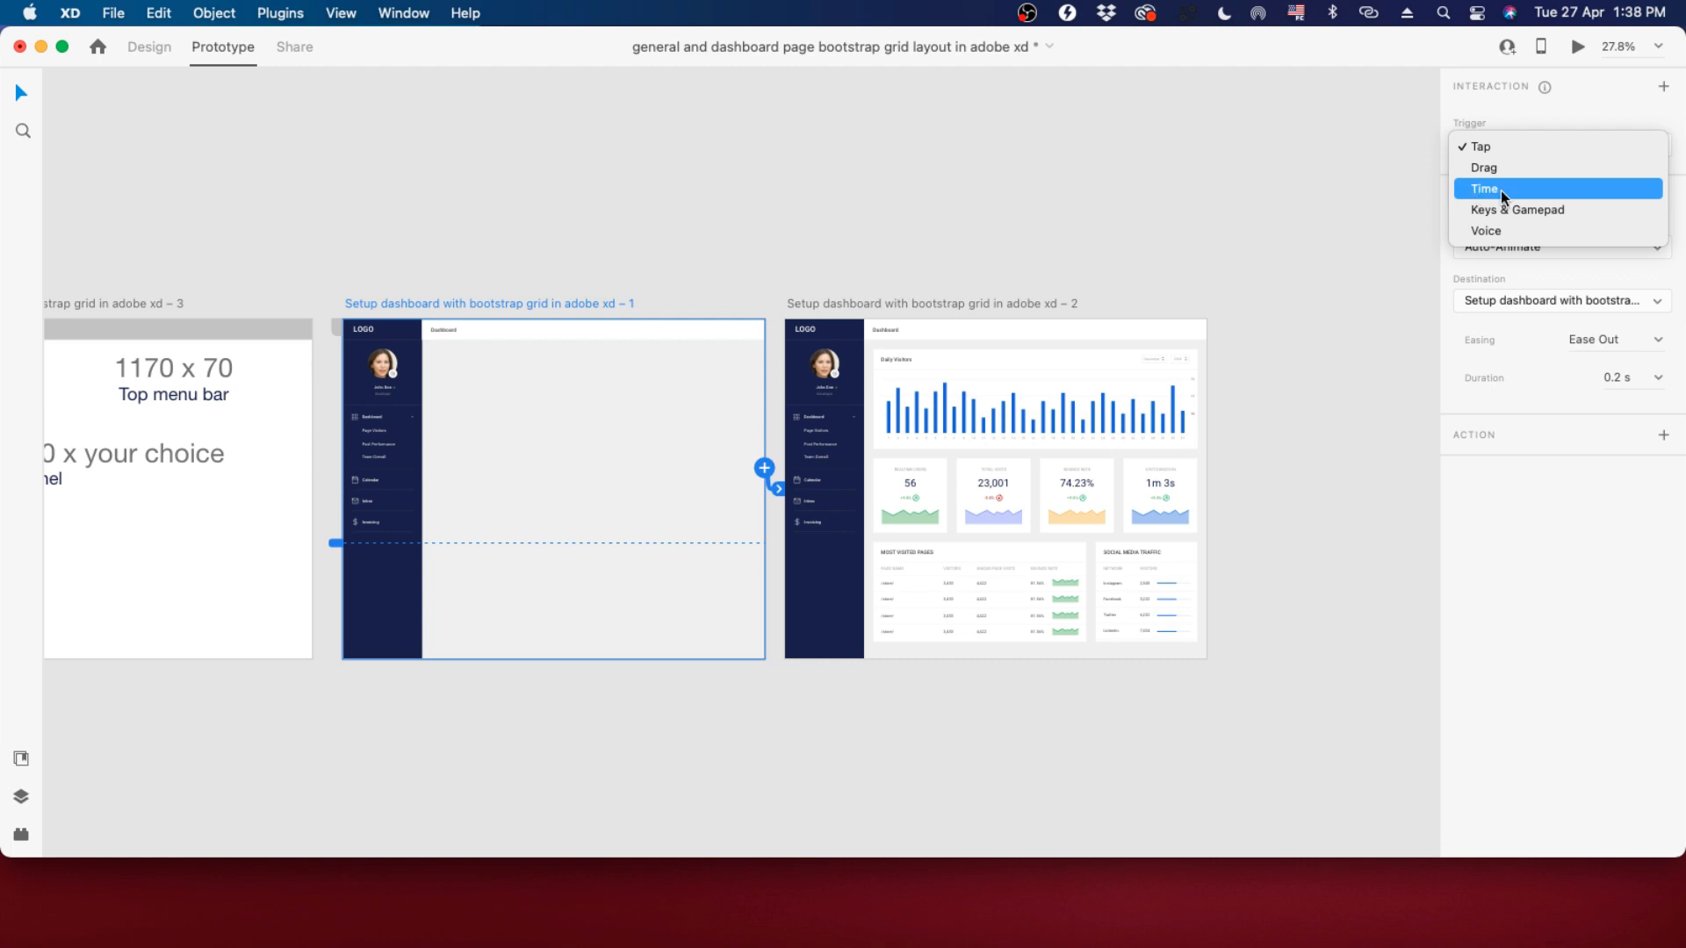
{"action": "left_click", "coordinate": [1528, 619]}
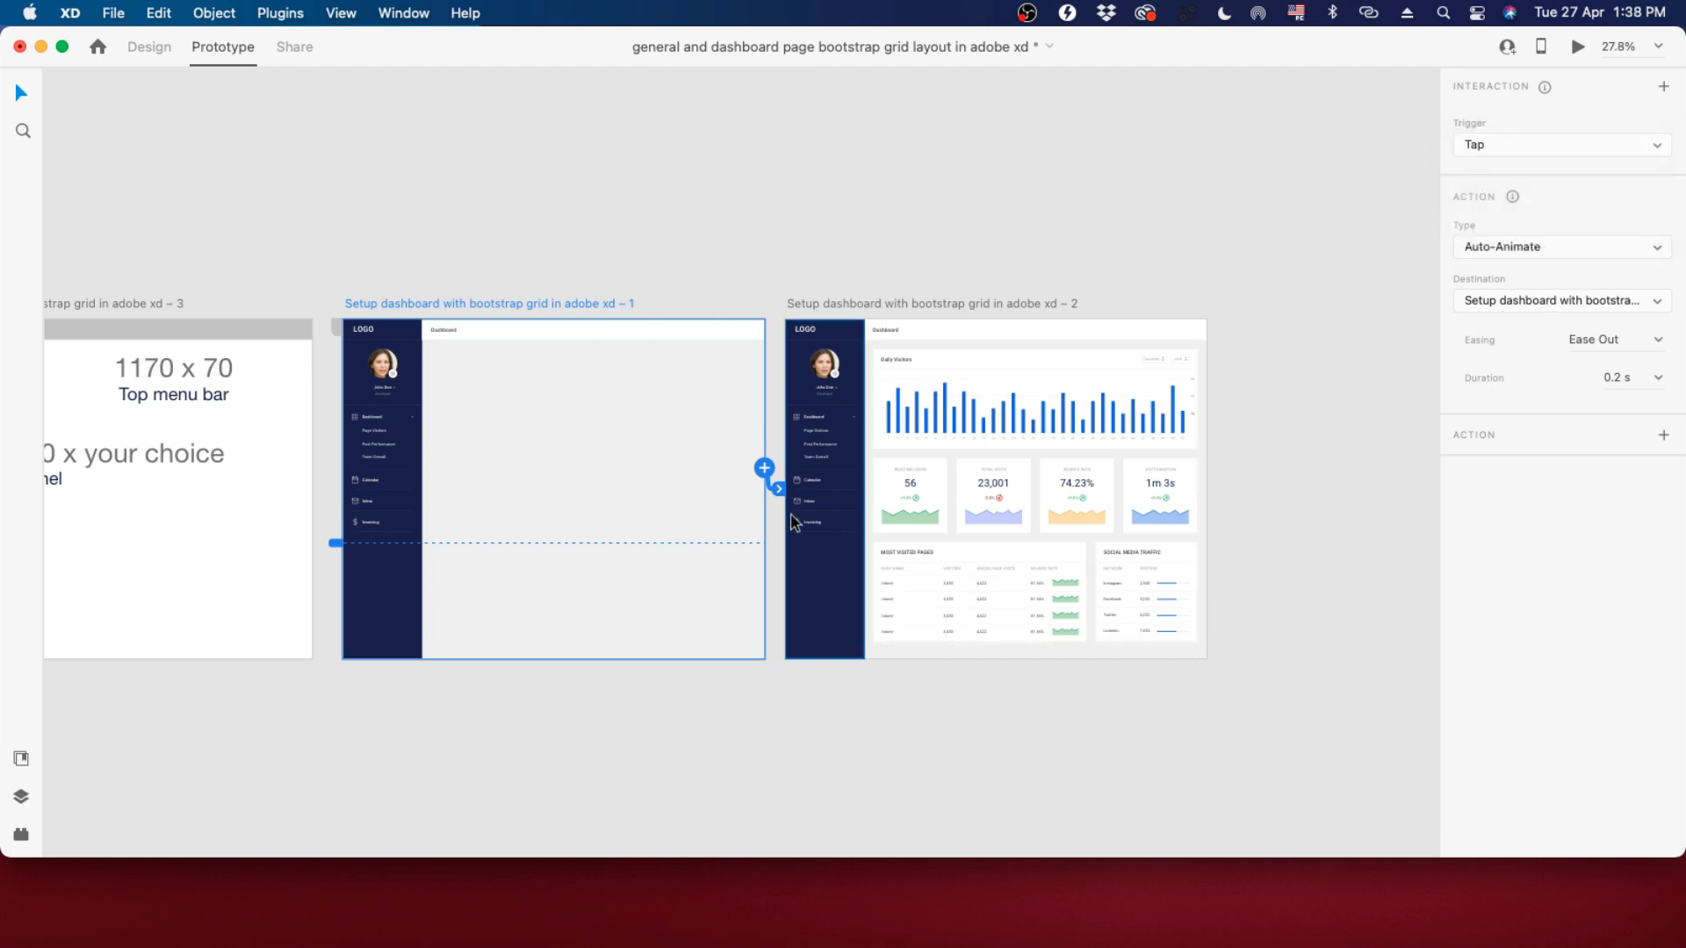
{"action": "left_click", "coordinate": [971, 509]}
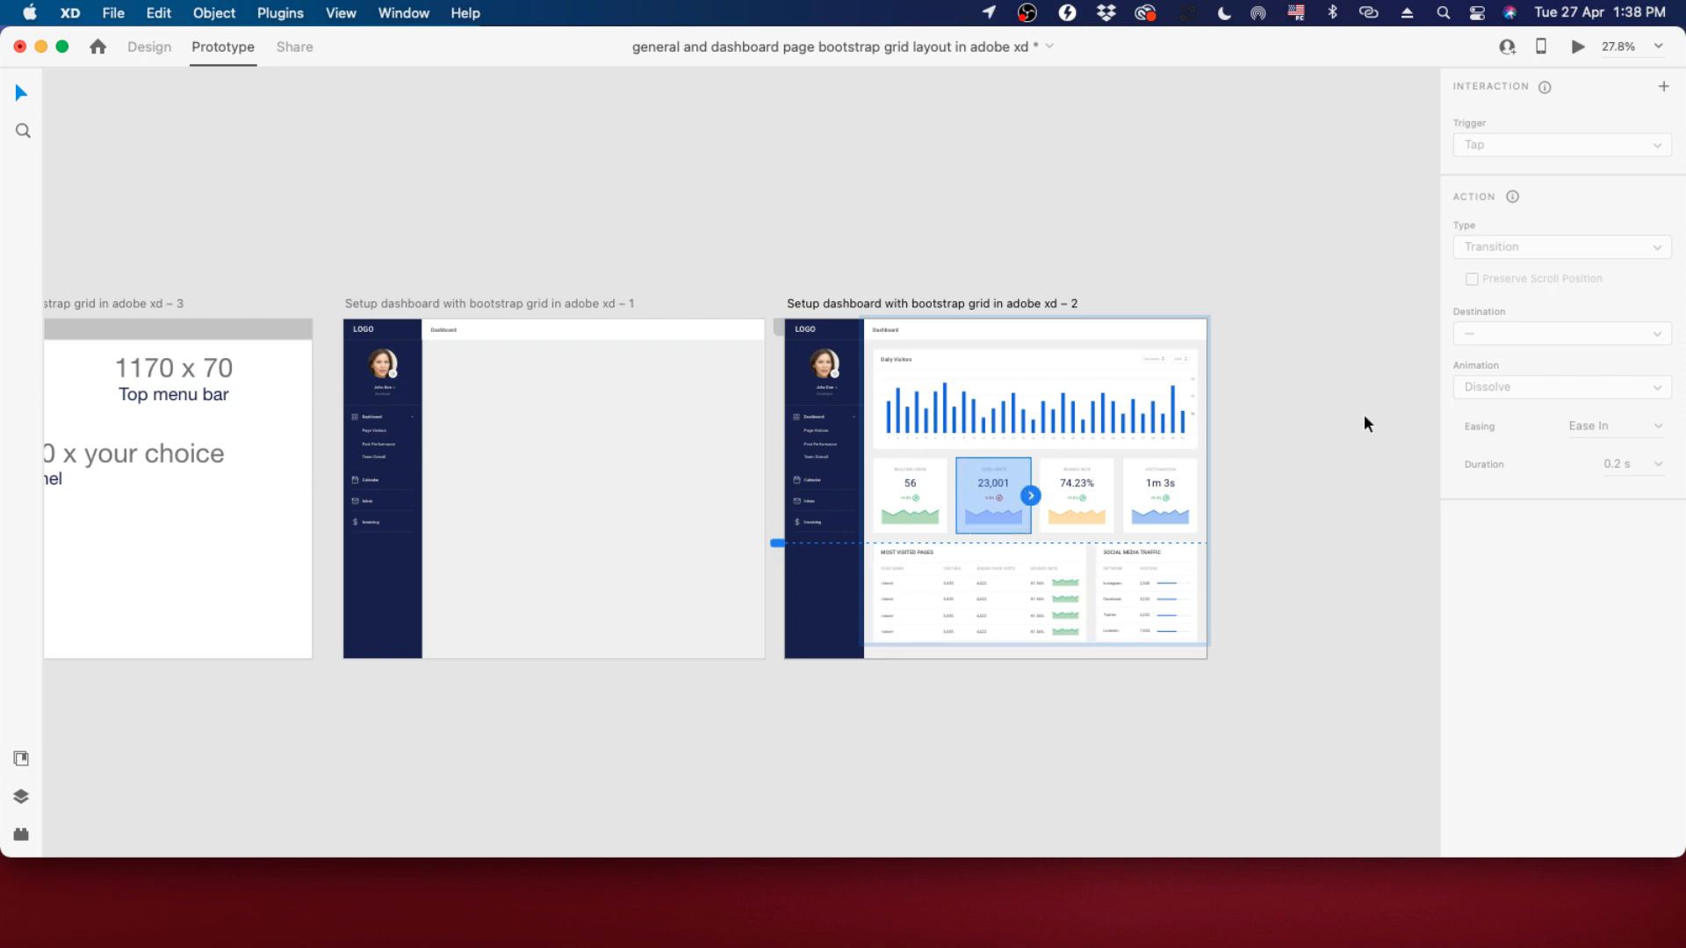
{"action": "left_click", "coordinate": [451, 300]}
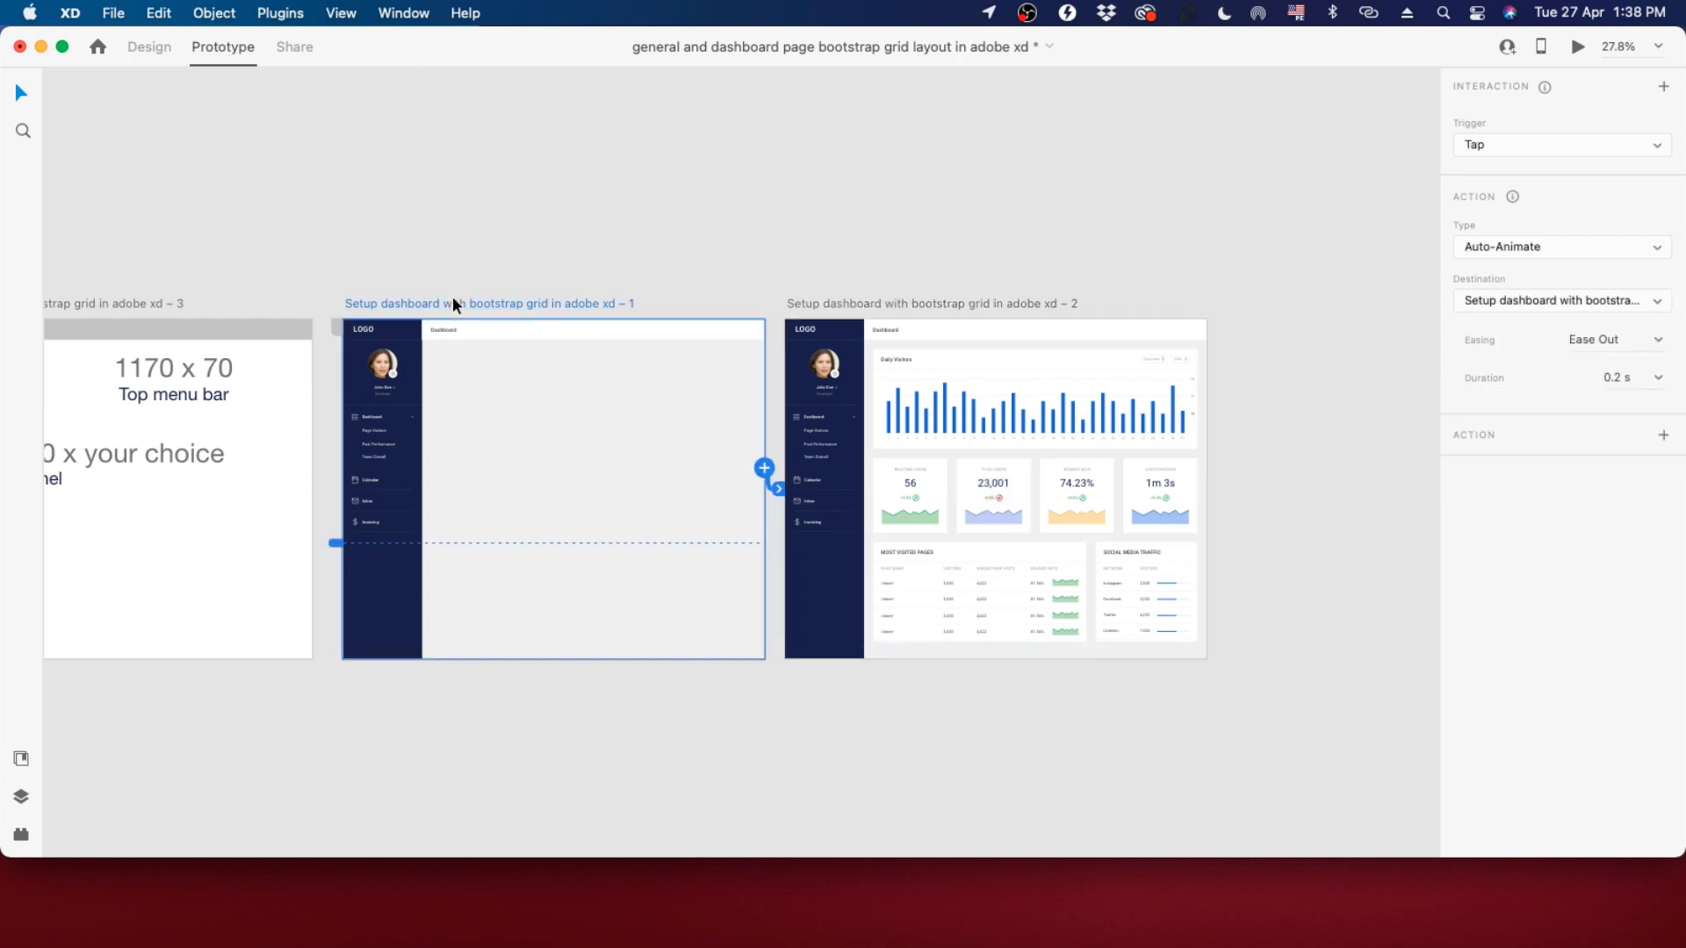
{"action": "left_click", "coordinate": [1522, 142]}
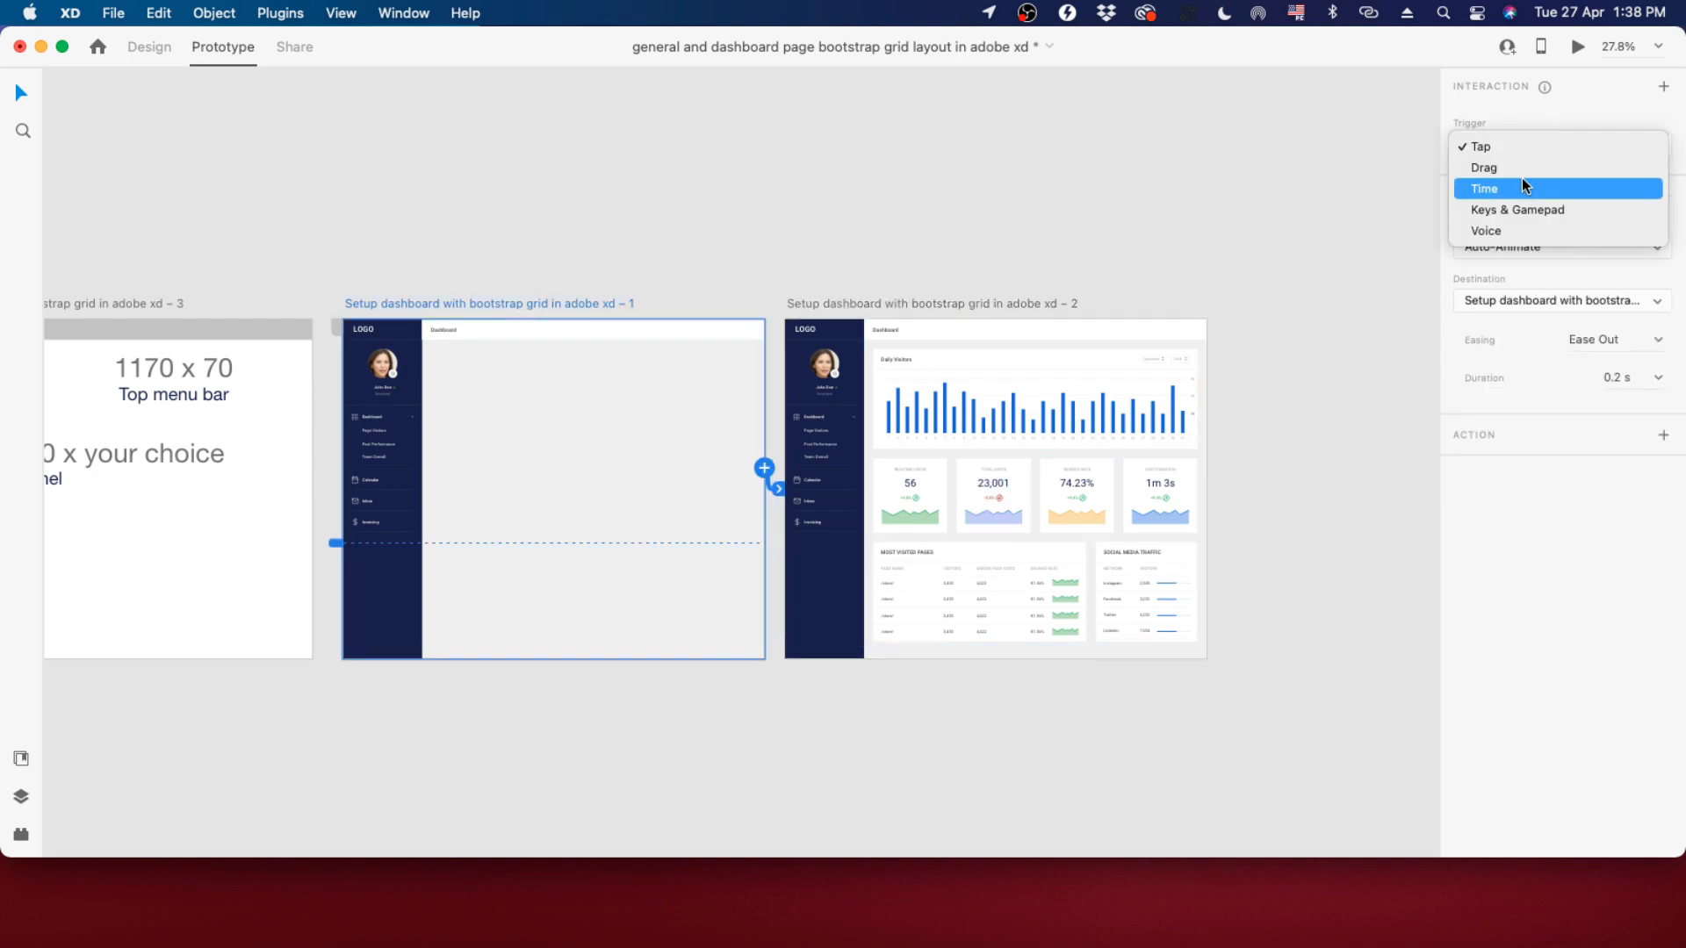
{"action": "left_click", "coordinate": [1482, 148]}
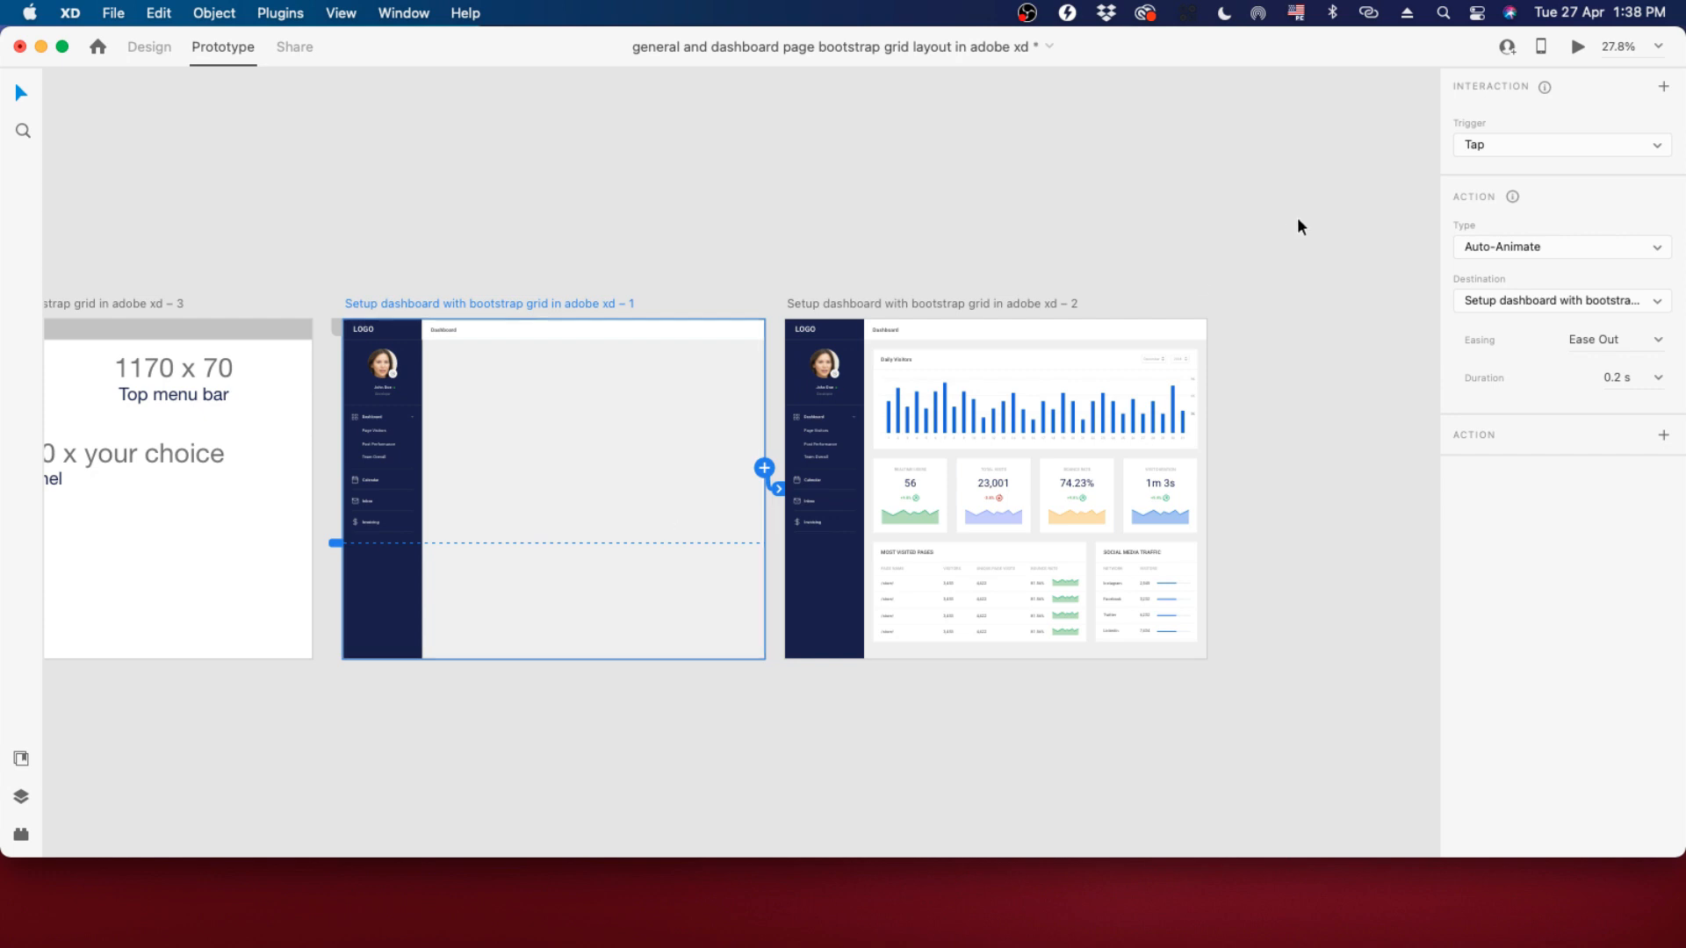
Try the Time trigger and its delay setting on the artboard link, and return the trigger to Tap.
{"action": "left_click", "coordinate": [1515, 146]}
{"action": "left_click", "coordinate": [1511, 189]}
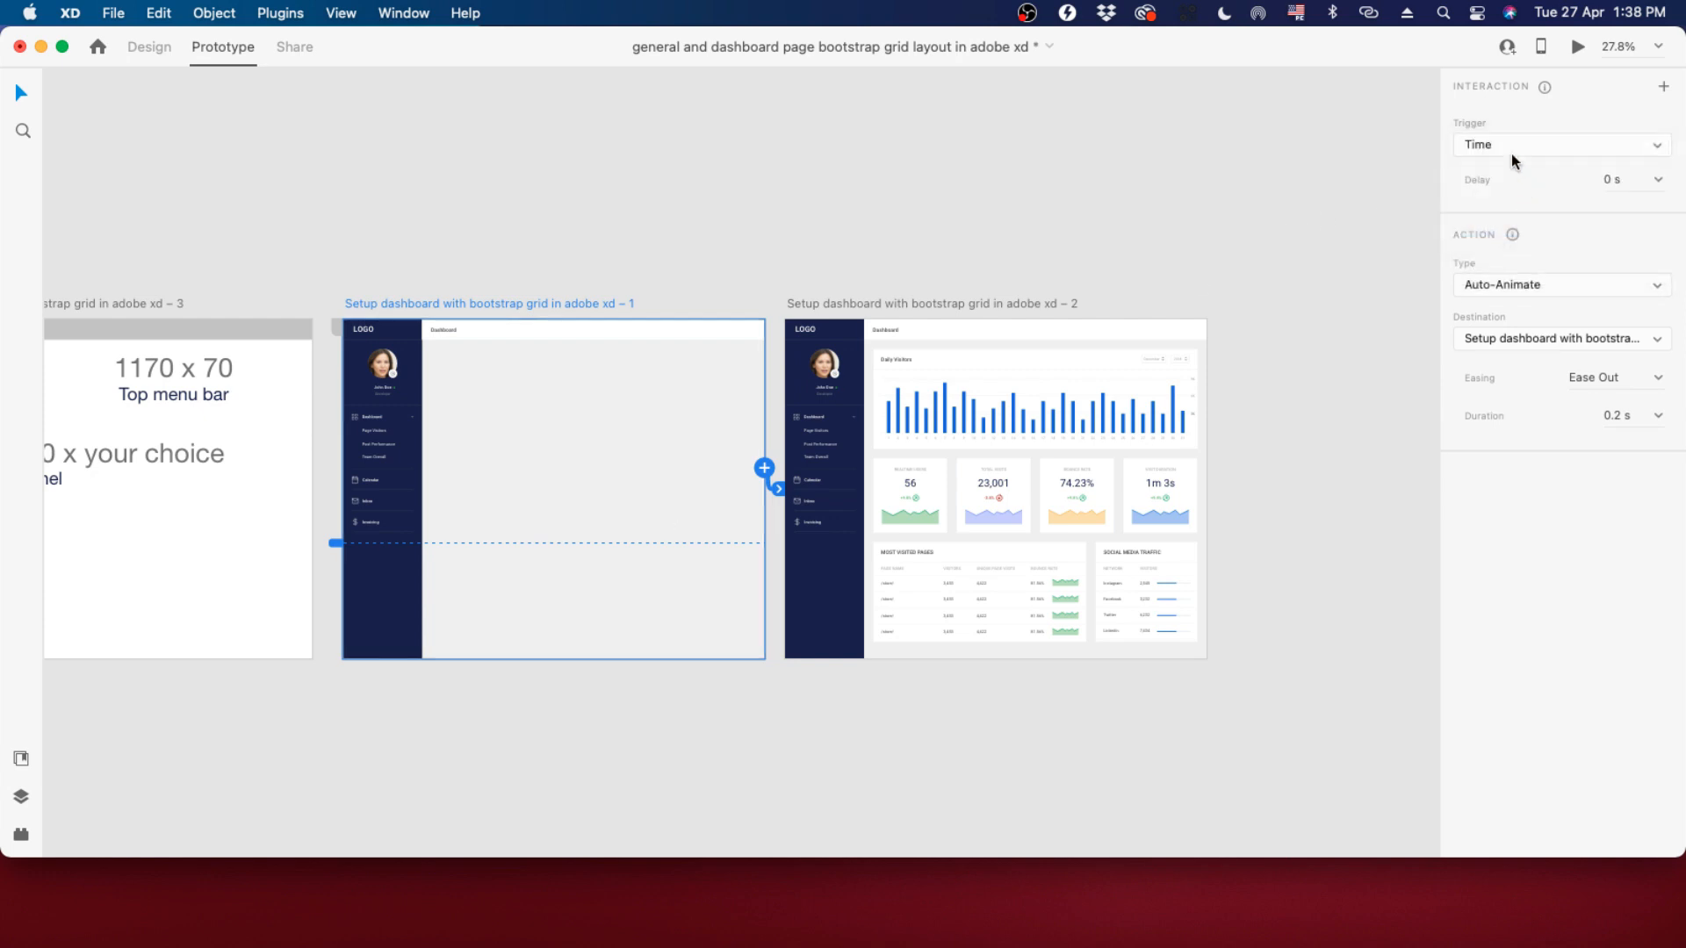
{"action": "left_click", "coordinate": [1656, 179]}
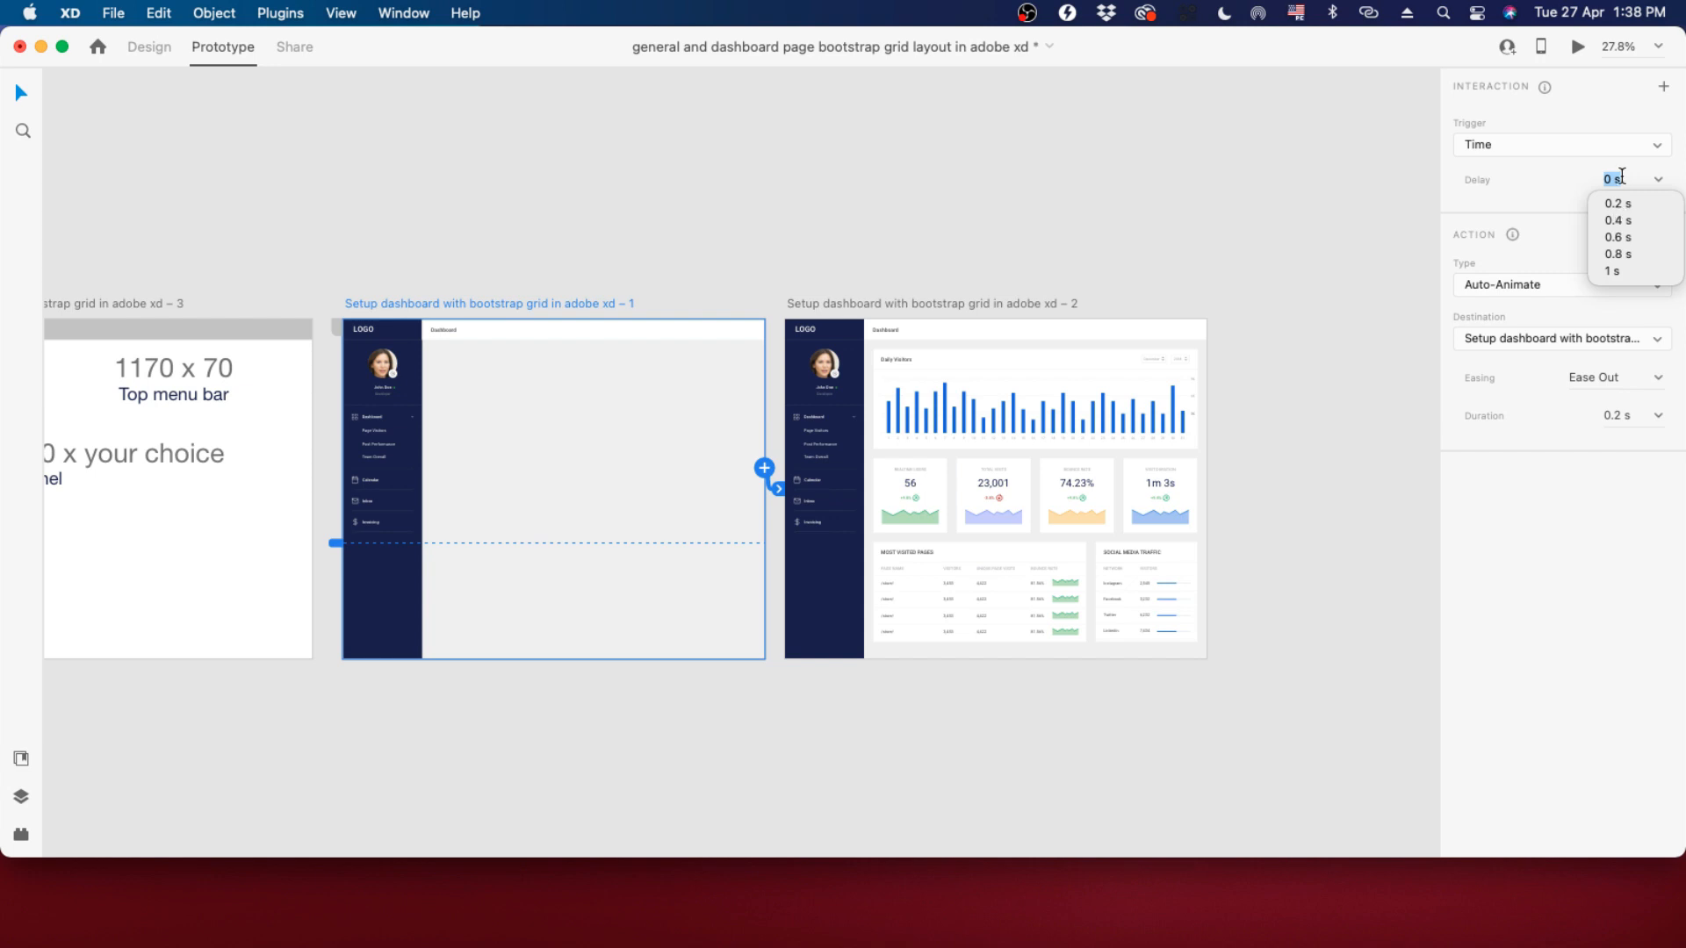
{"action": "left_click", "coordinate": [1624, 179]}
{"action": "left_click", "coordinate": [1556, 186]}
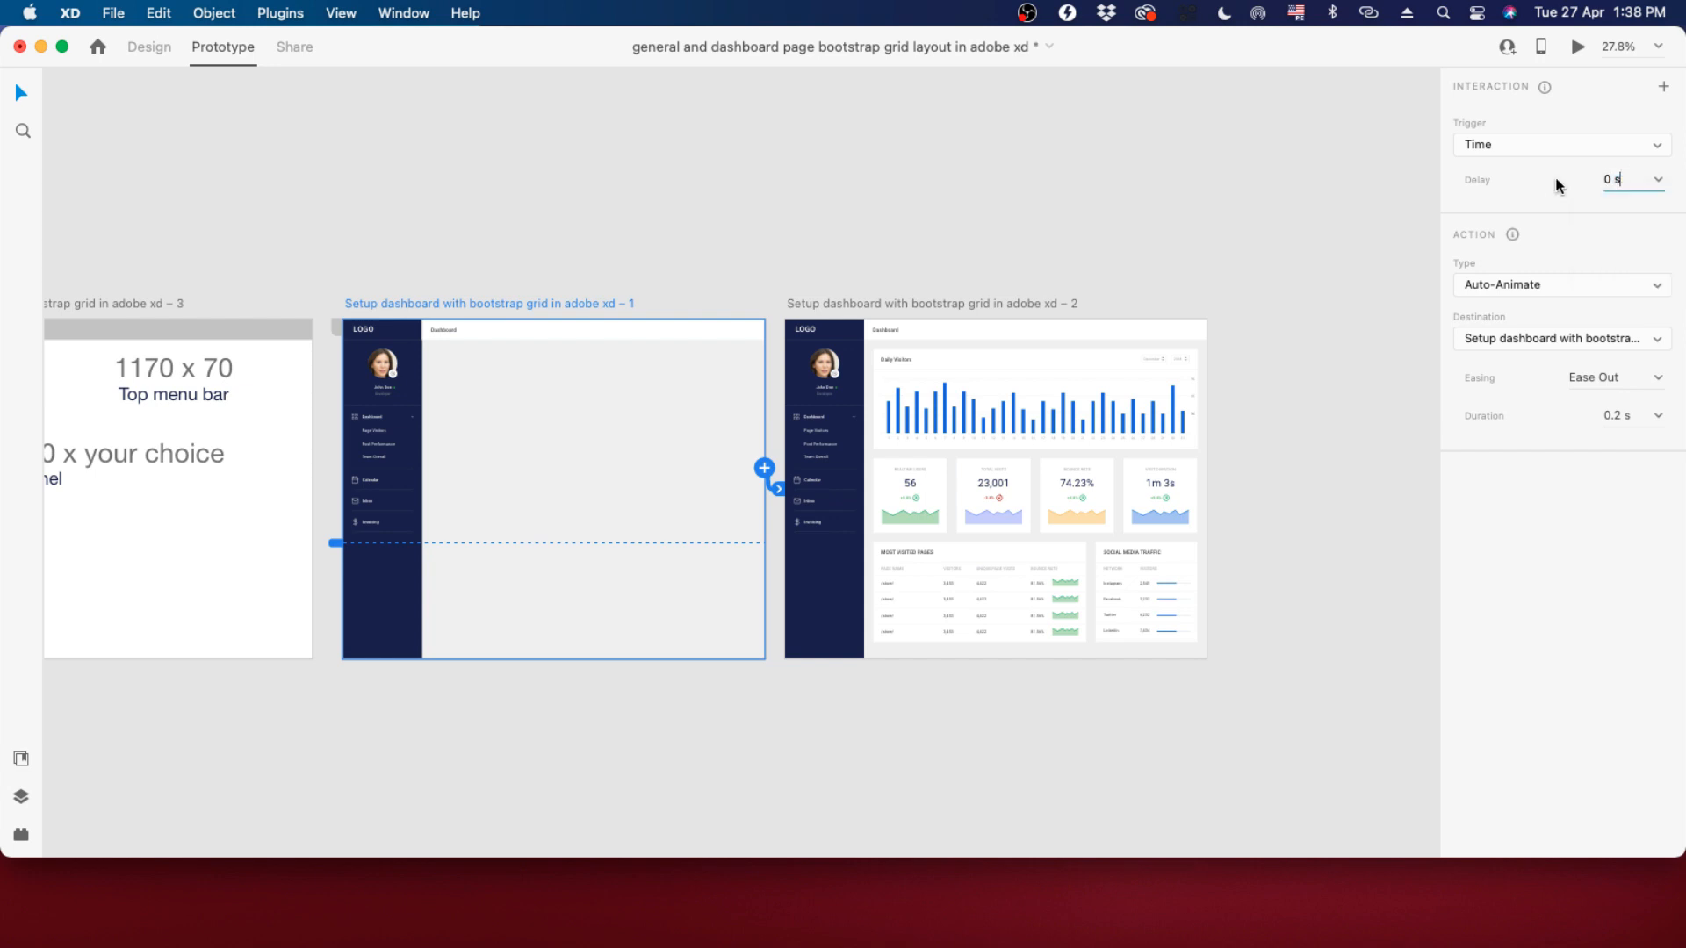
{"action": "left_click", "coordinate": [1614, 417]}
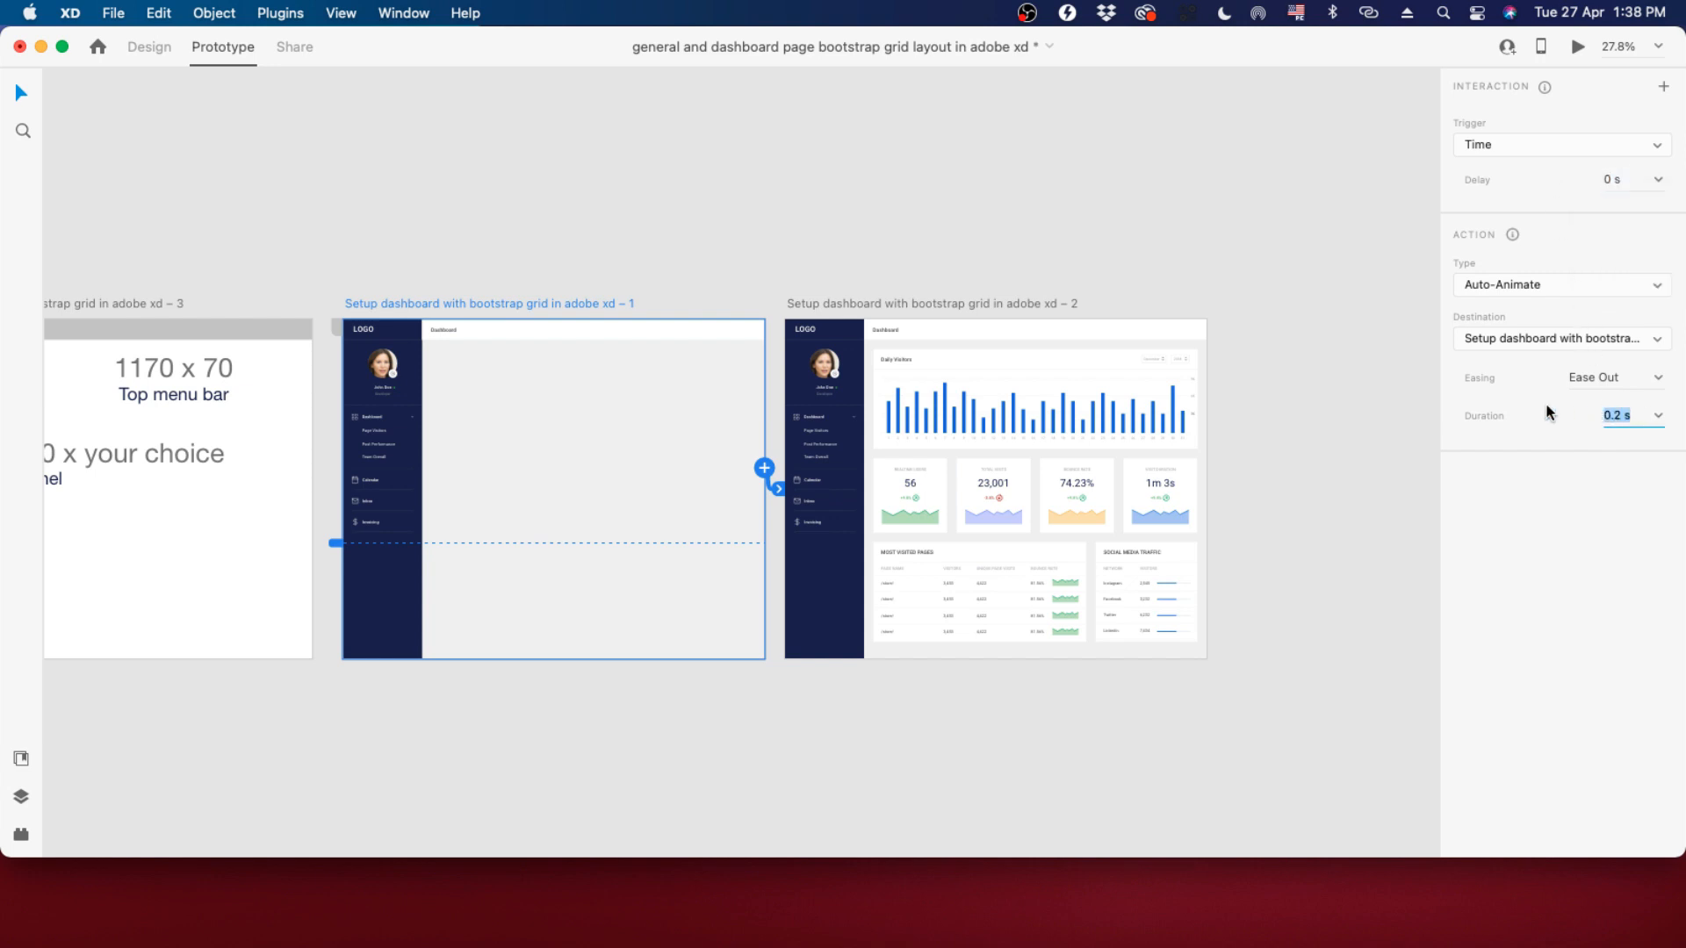
{"action": "left_click", "coordinate": [1519, 144]}
{"action": "left_click", "coordinate": [1506, 104]}
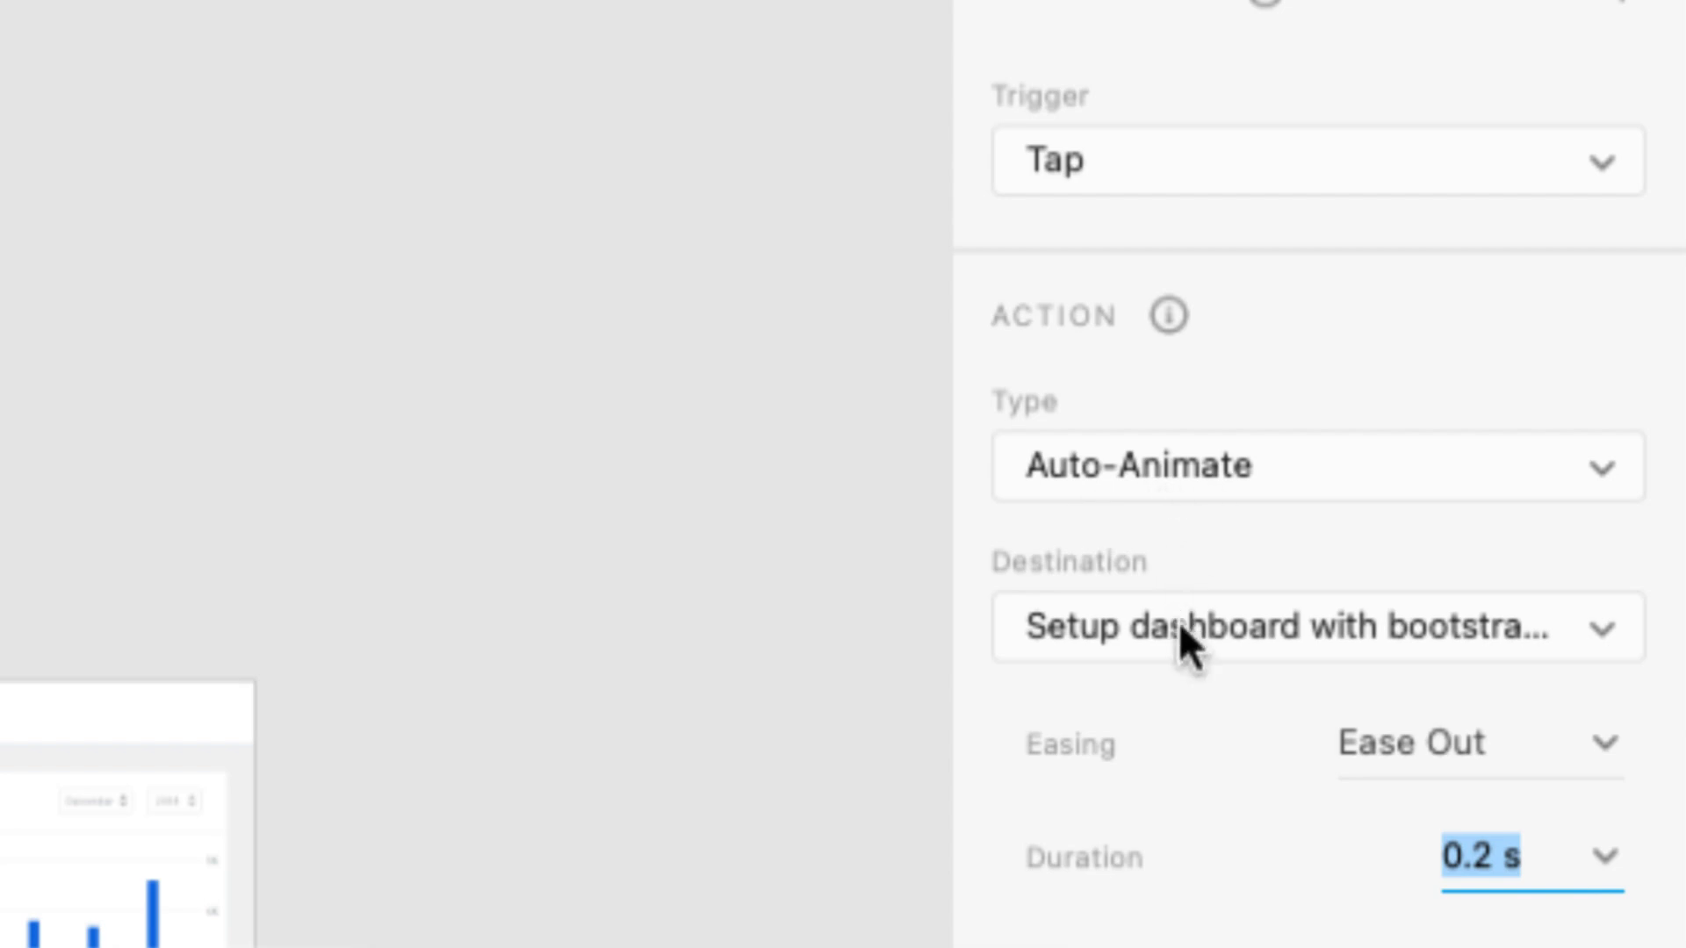
Keep the finished dashboard artboard as the link's destination and set the Auto-Animate duration to 2 s.
{"action": "left_click", "coordinate": [1087, 625]}
{"action": "left_click", "coordinate": [983, 669]}
{"action": "left_click_drag", "start_coordinate": [1528, 862], "coordinate": [1434, 857]}
{"action": "type", "text": "2"}
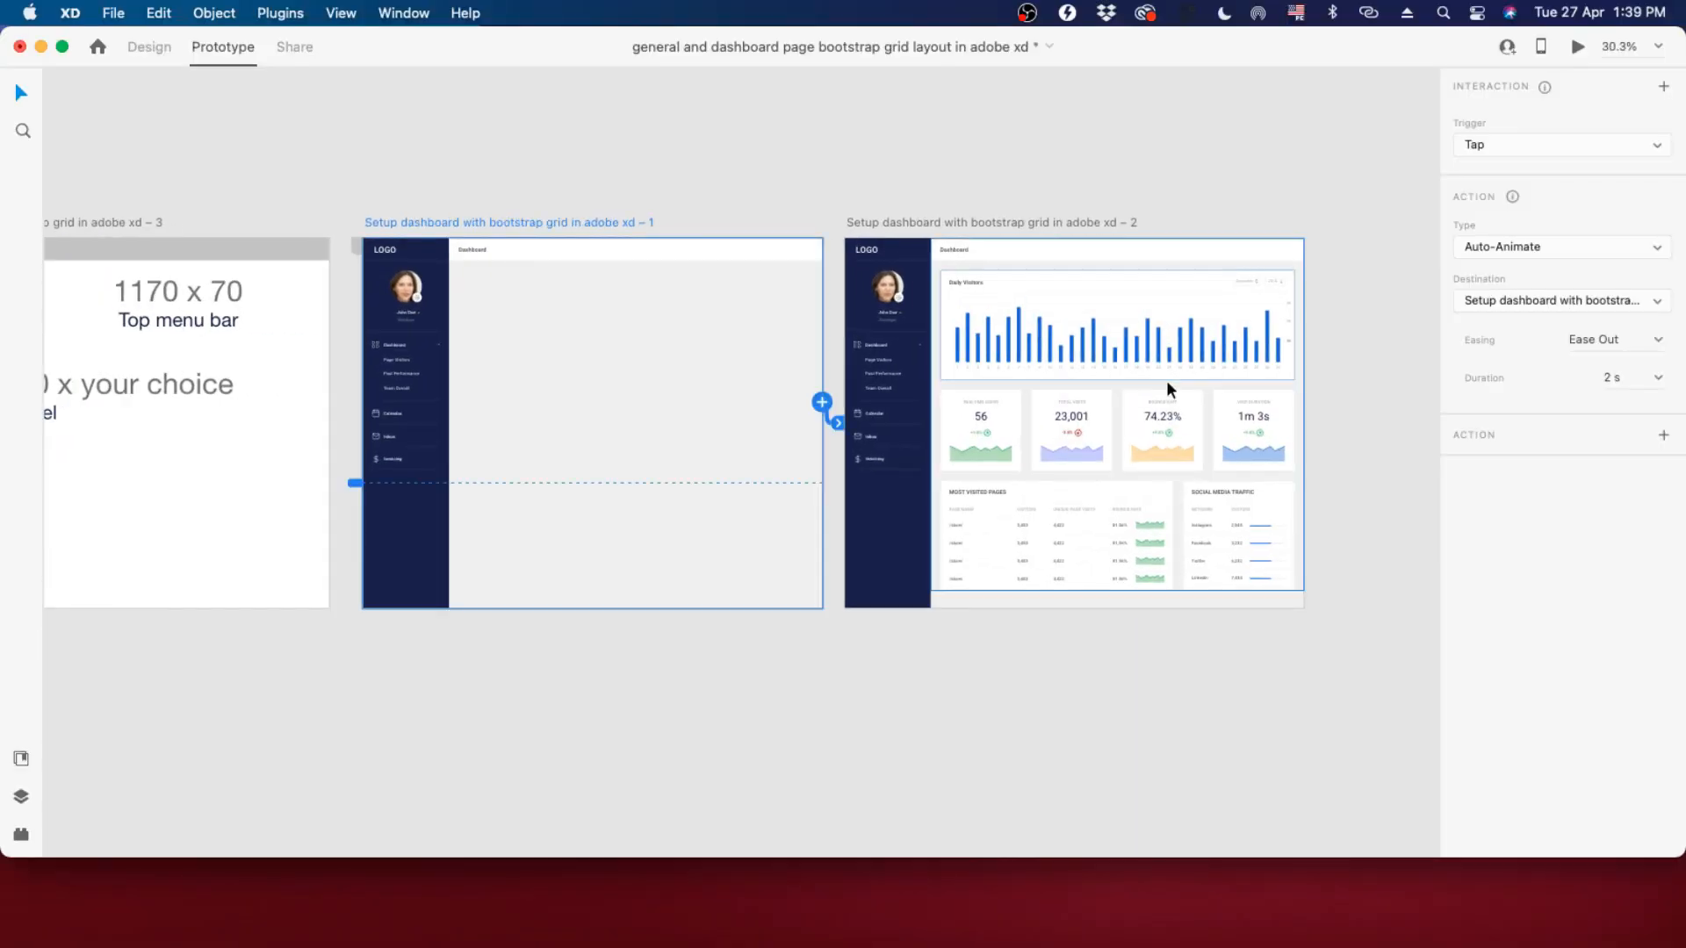
Preview the prototype from the first dashboard artboard, play the tap transition twice and close the preview.
{"action": "scroll", "coordinate": [1351, 389], "scroll_direction": "up", "scroll_amount": 2}
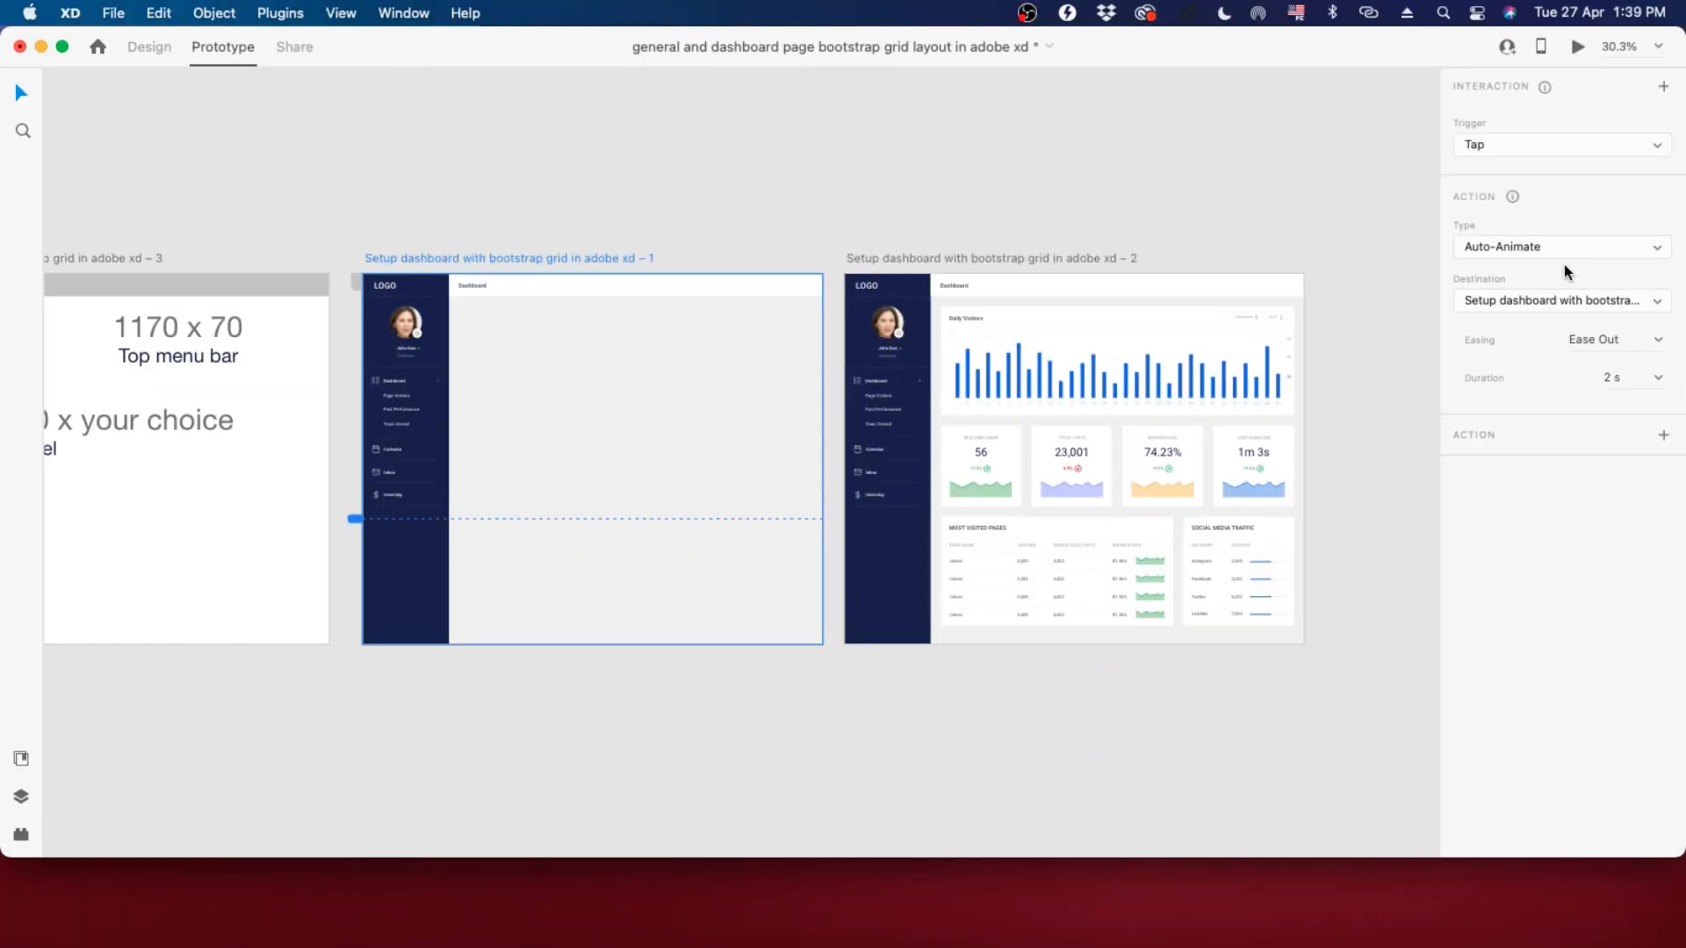
{"action": "scroll", "coordinate": [1262, 503], "scroll_direction": "up", "scroll_amount": 2}
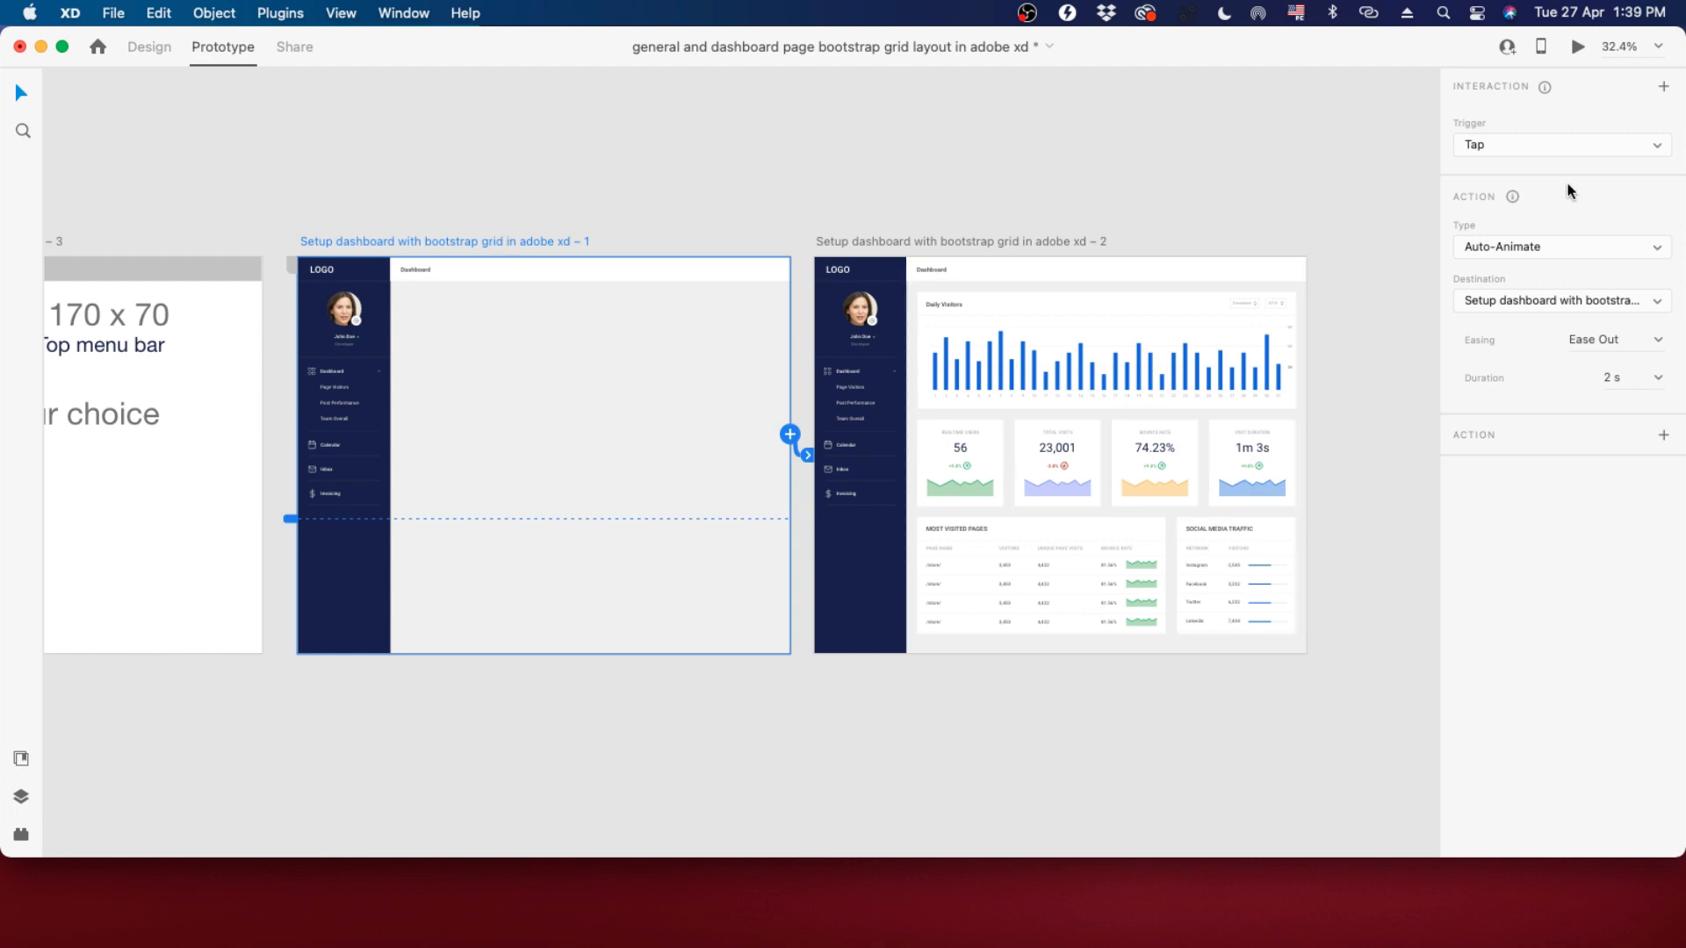
{"action": "left_click", "coordinate": [1578, 47]}
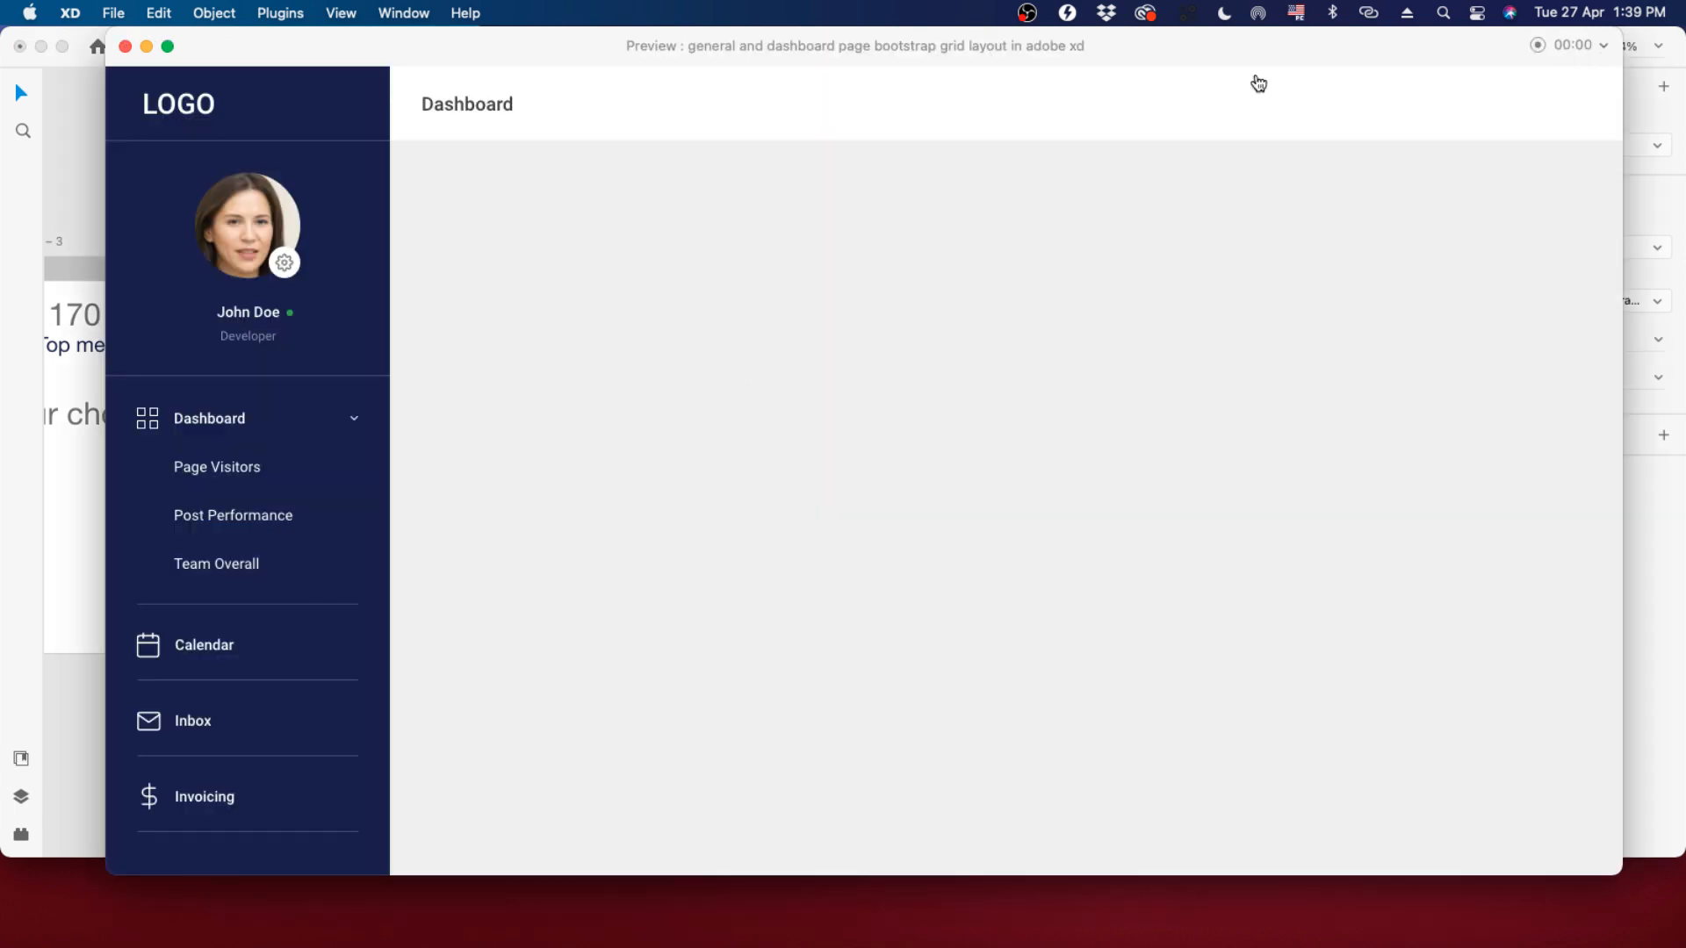
{"action": "left_click_drag", "start_coordinate": [1238, 49], "coordinate": [1207, 50]}
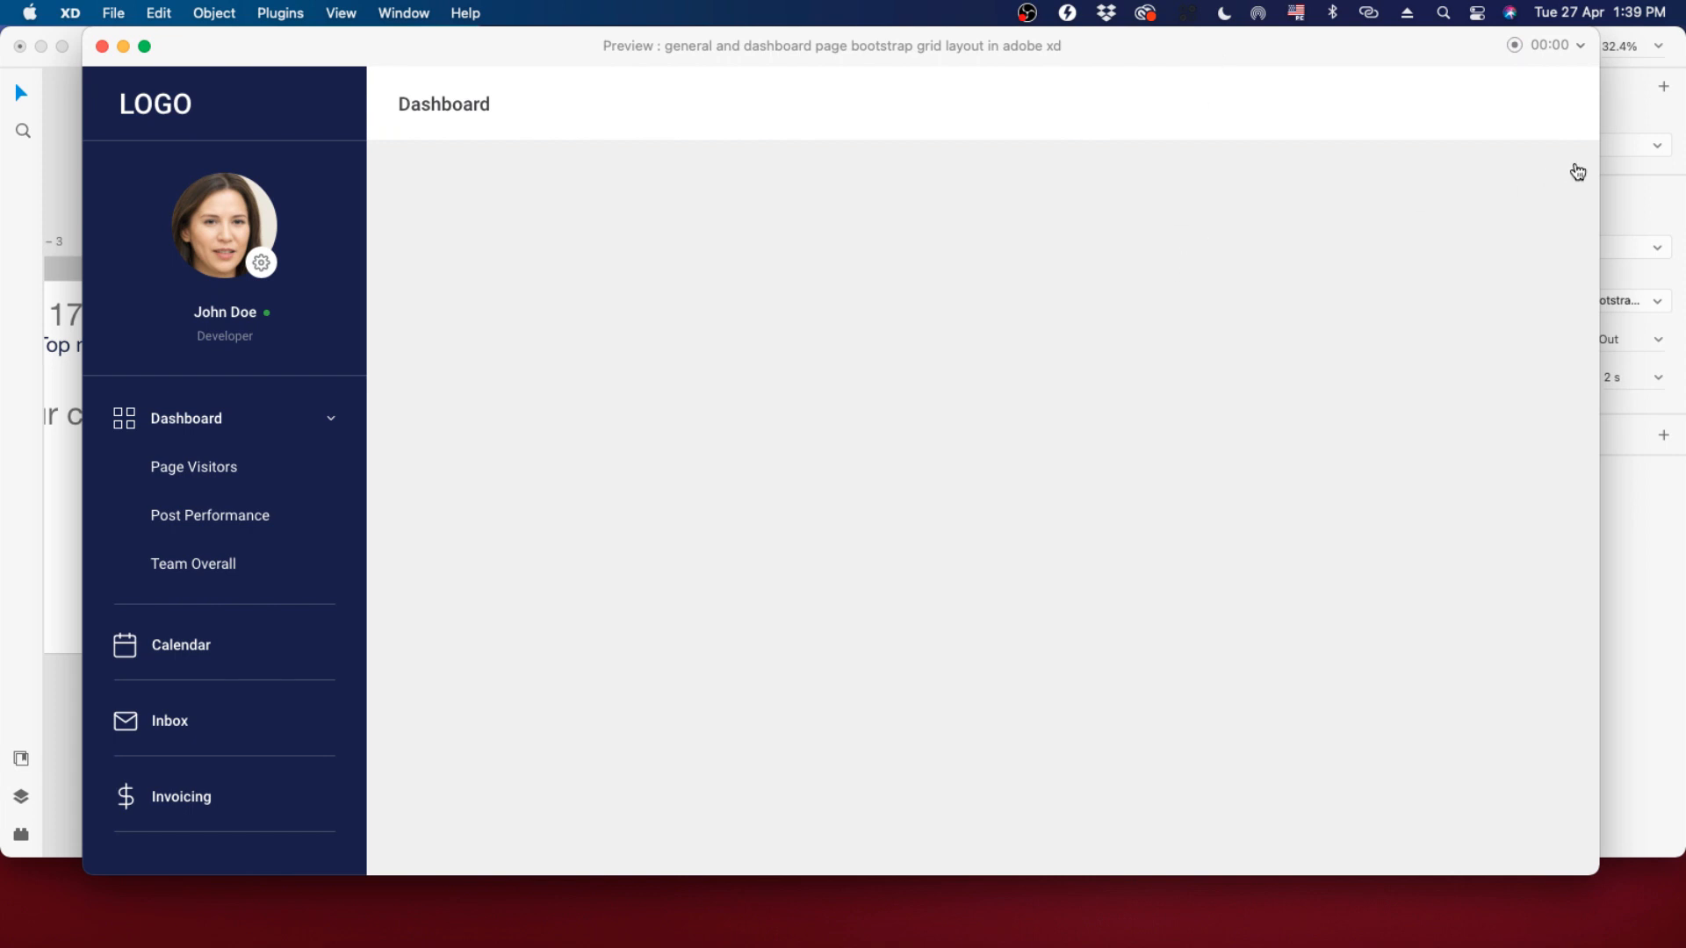
{"action": "left_click", "coordinate": [1559, 279]}
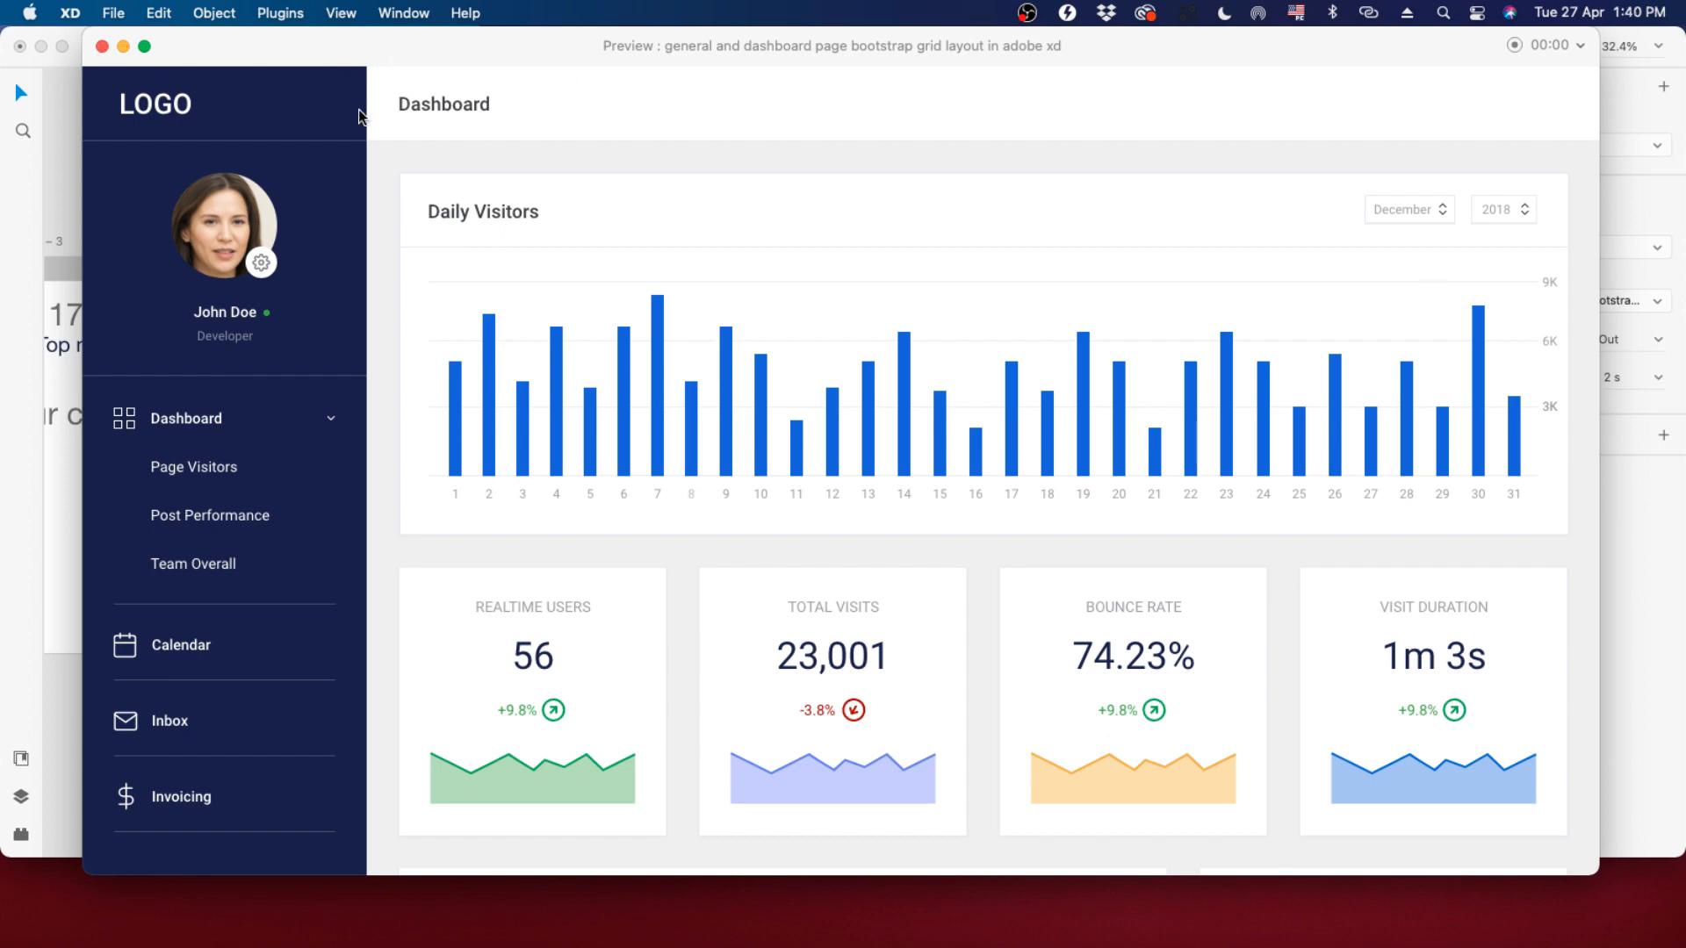
{"action": "left_click", "coordinate": [746, 278]}
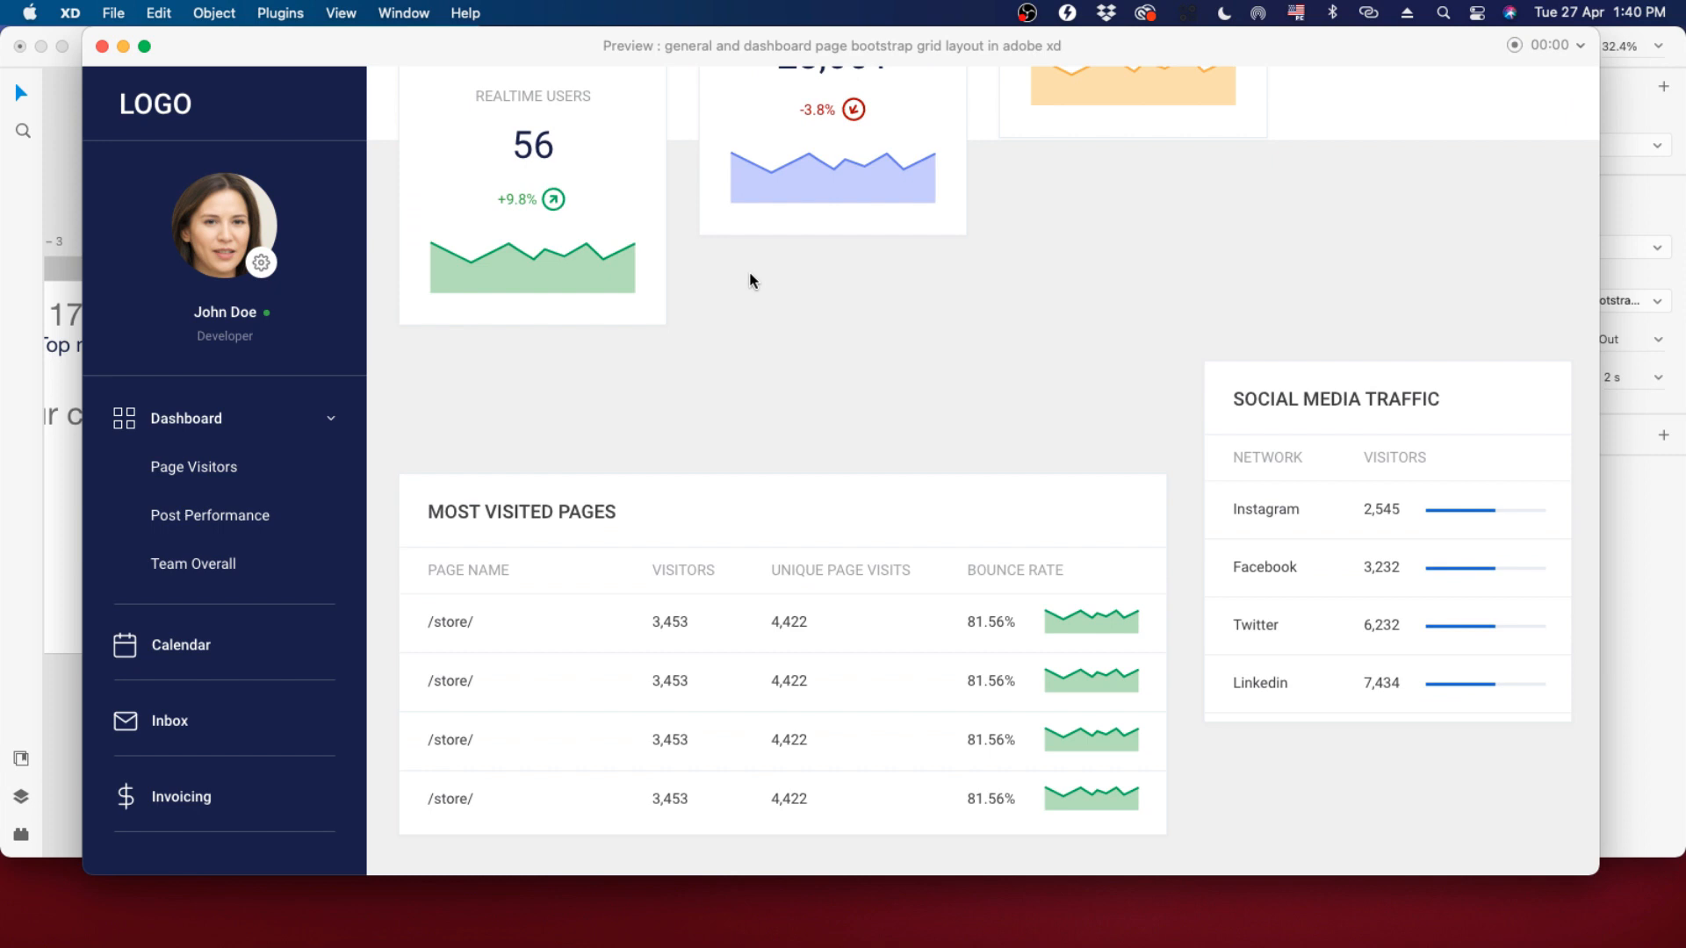
{"action": "left_click", "coordinate": [750, 280]}
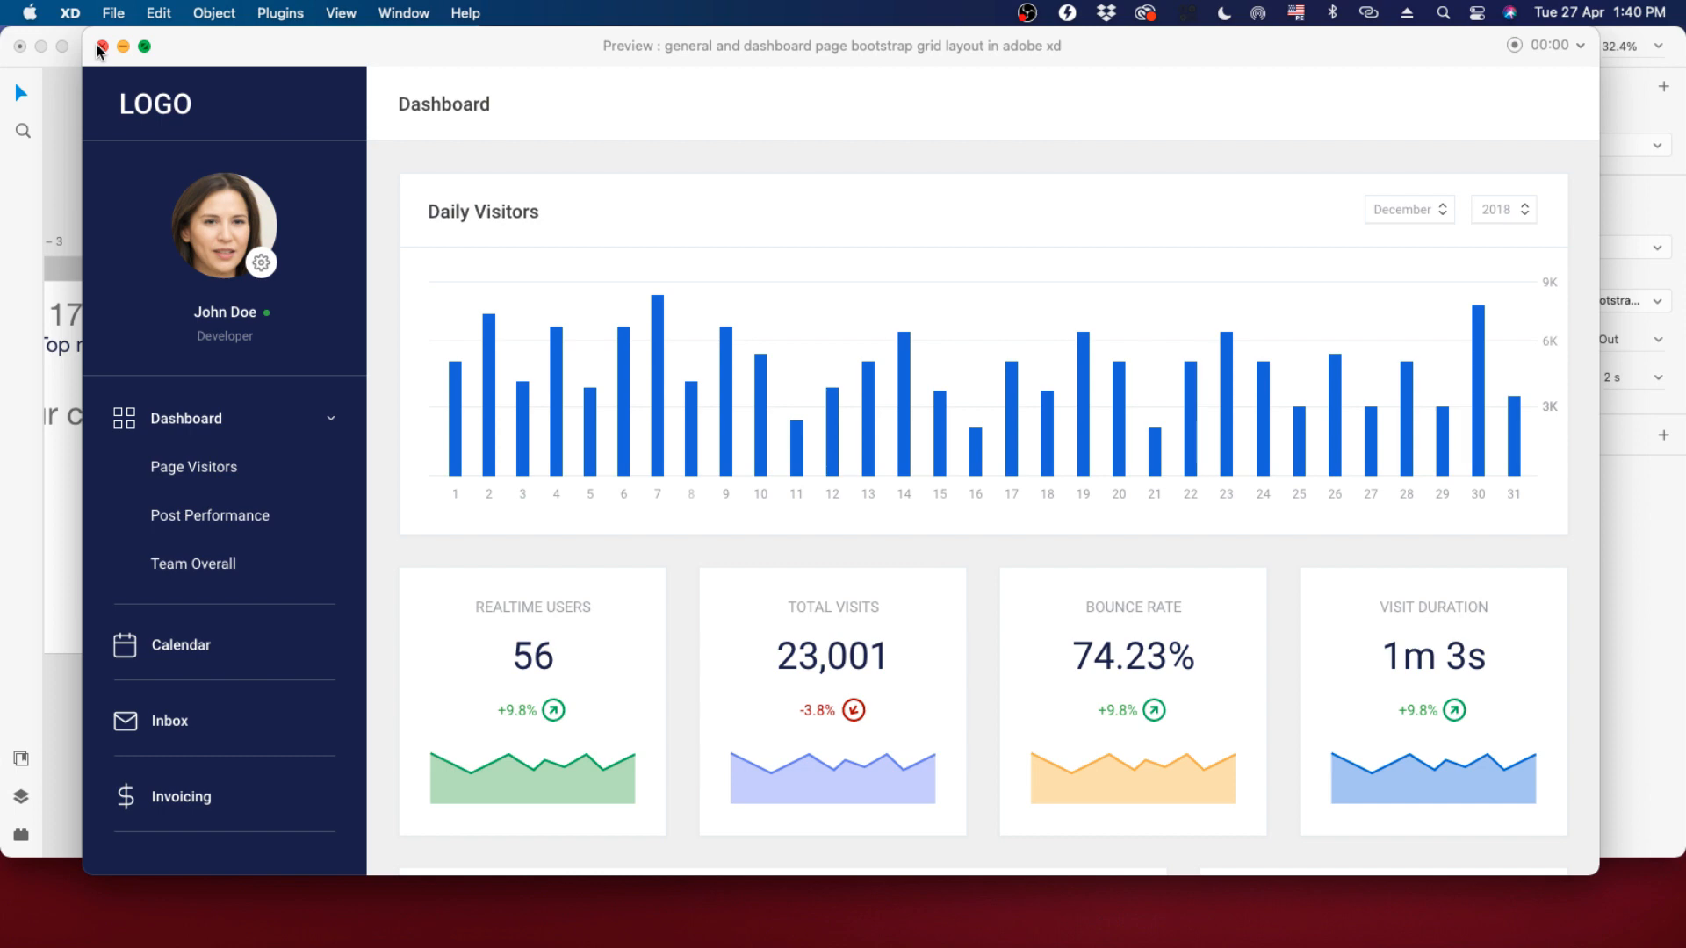
{"action": "left_click", "coordinate": [101, 48]}
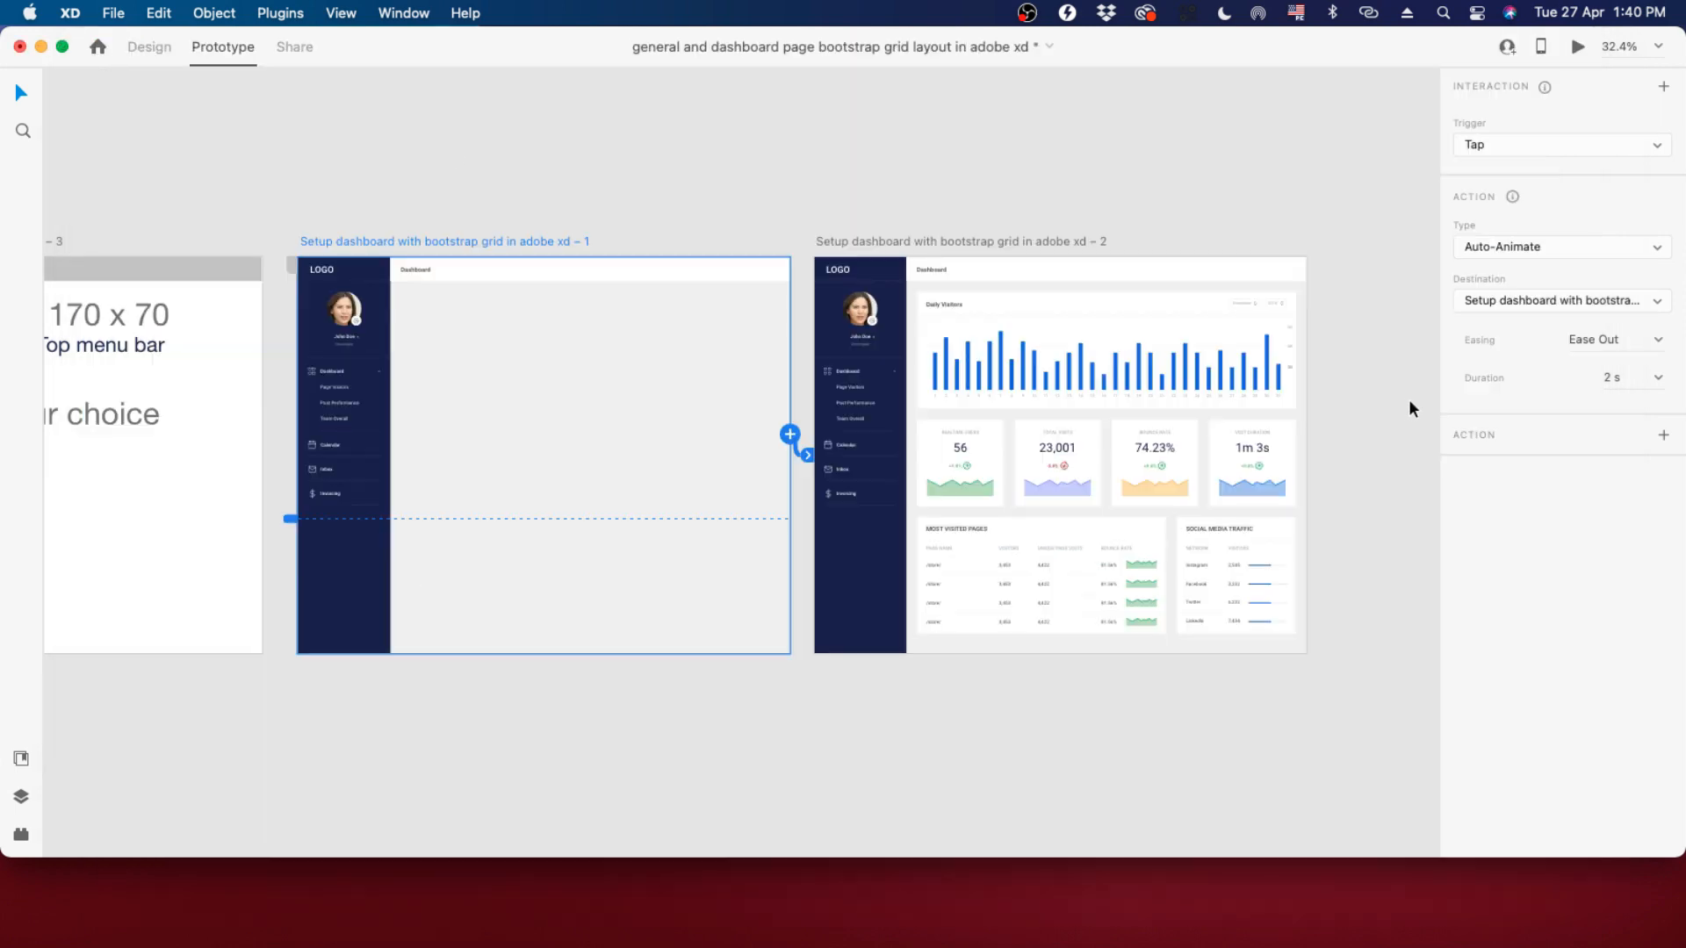
Change the easing of the Auto-Animate link between the dashboard artboards, preview the transition and close the preview.
{"action": "left_click", "coordinate": [1668, 339]}
{"action": "left_click", "coordinate": [1582, 437]}
{"action": "left_click", "coordinate": [1578, 46]}
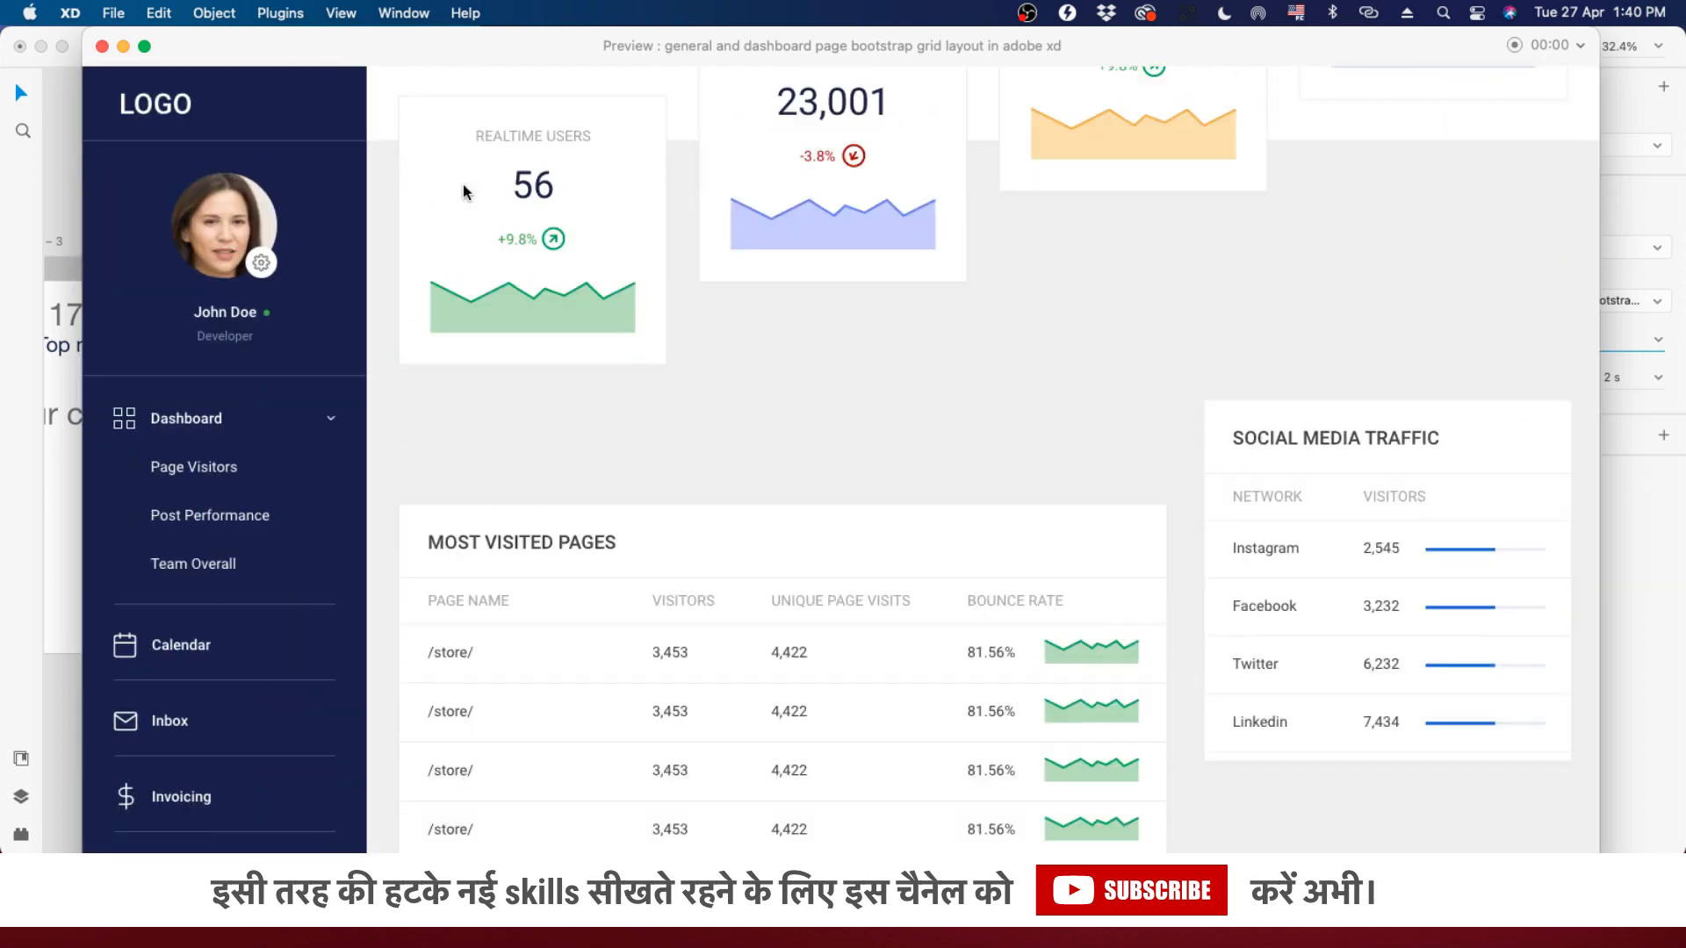
{"action": "left_click", "coordinate": [103, 48]}
Move the Dashboard header bar group, Group 17, to the top of Group 24's layer order on the finished dashboard artboard.
{"action": "left_click", "coordinate": [490, 265]}
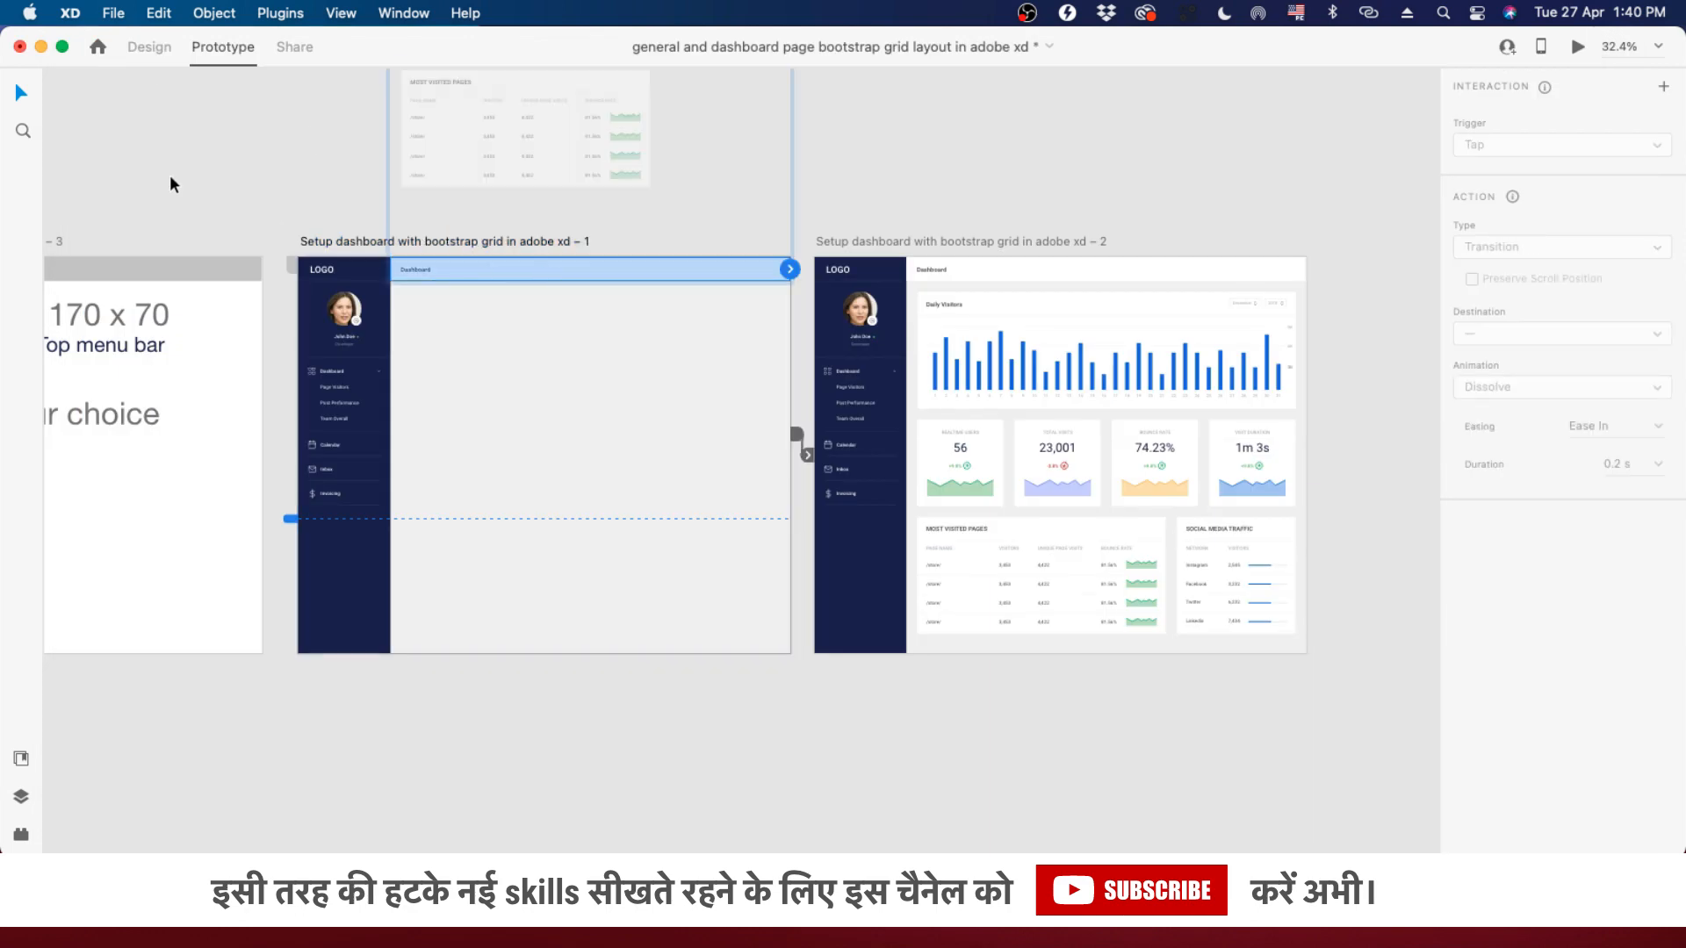
{"action": "left_click", "coordinate": [149, 53]}
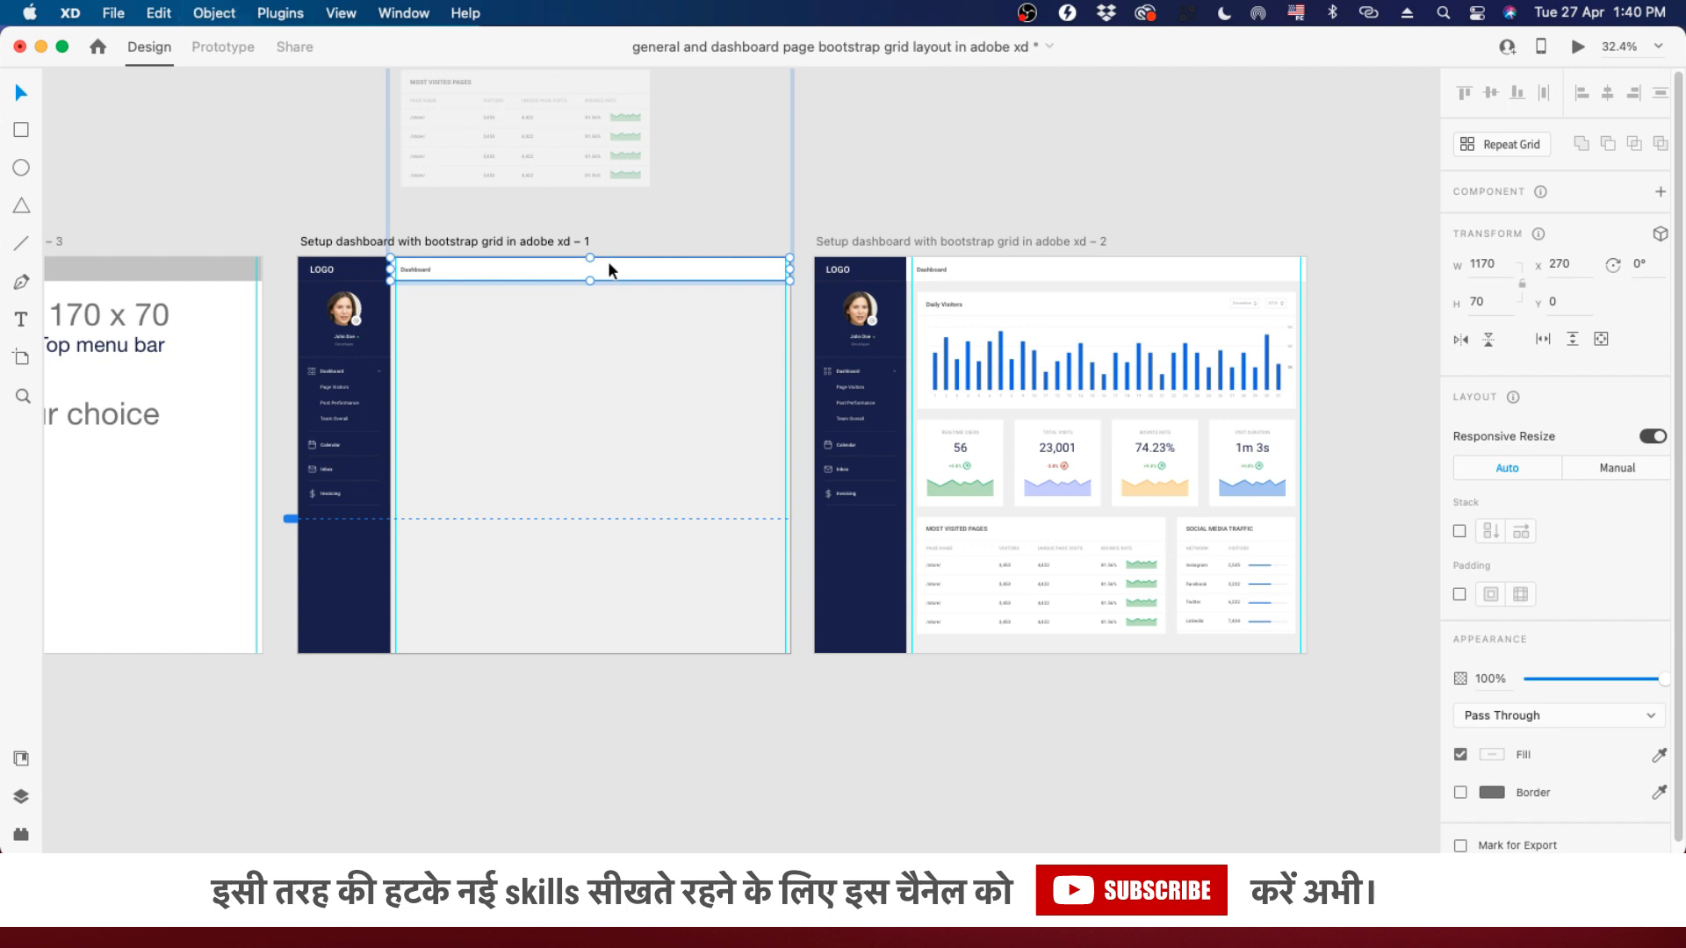
{"action": "left_click", "coordinate": [992, 273]}
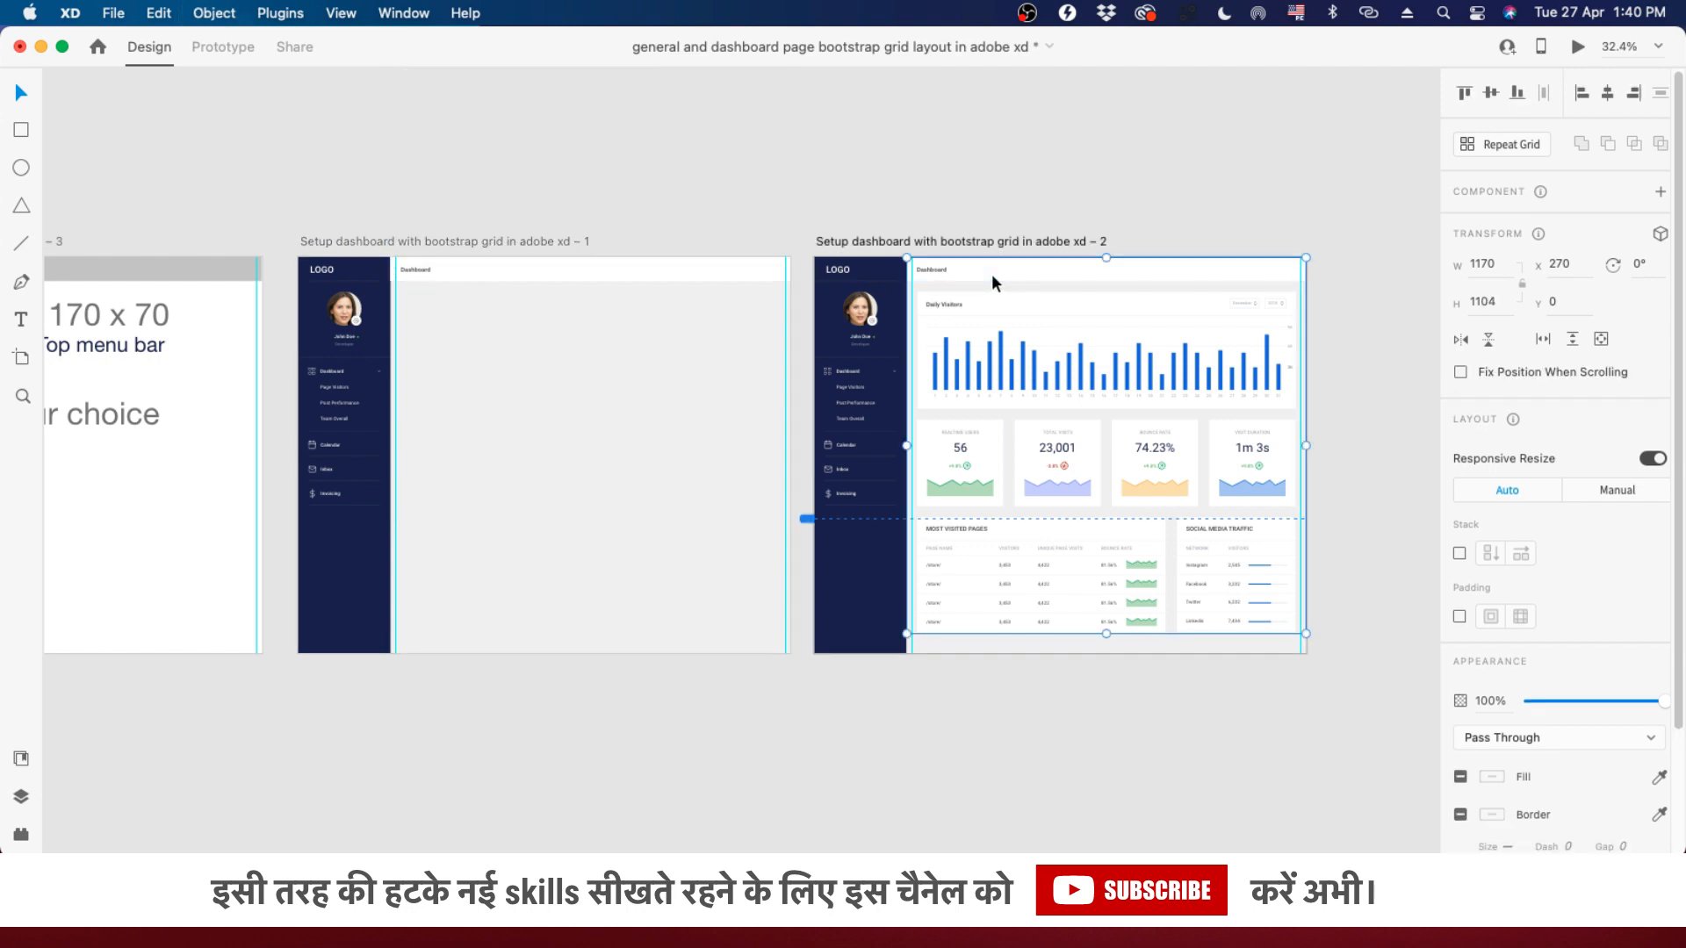
{"action": "left_click", "coordinate": [21, 796]}
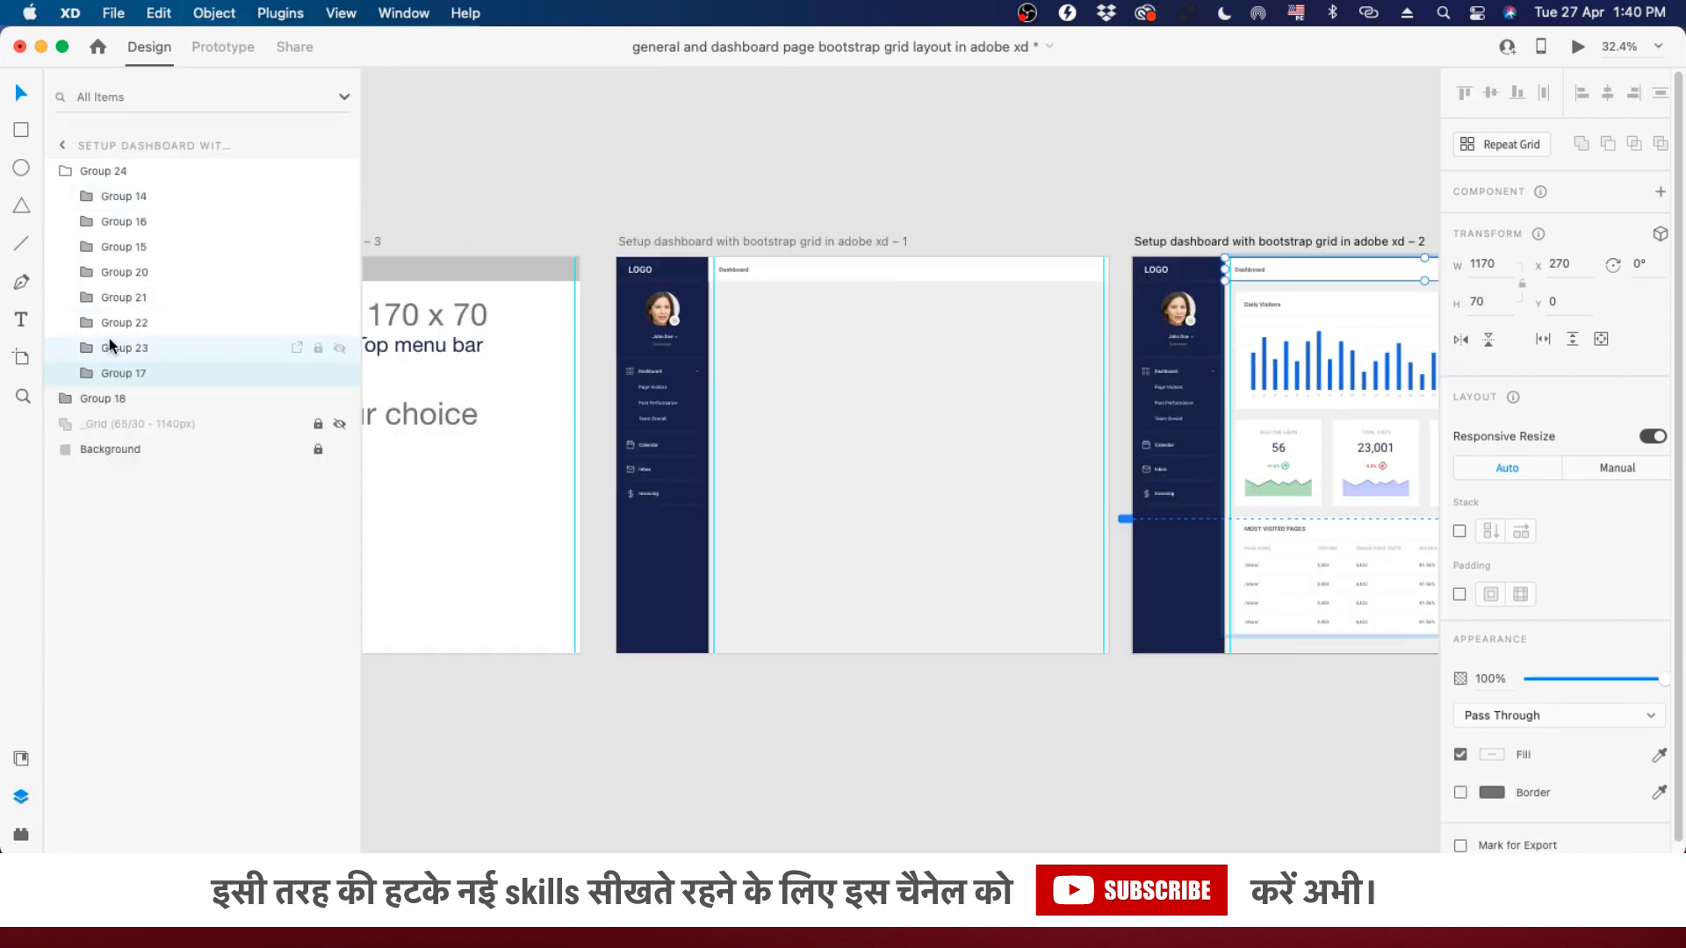
{"action": "left_click_drag", "start_coordinate": [97, 373], "coordinate": [99, 181]}
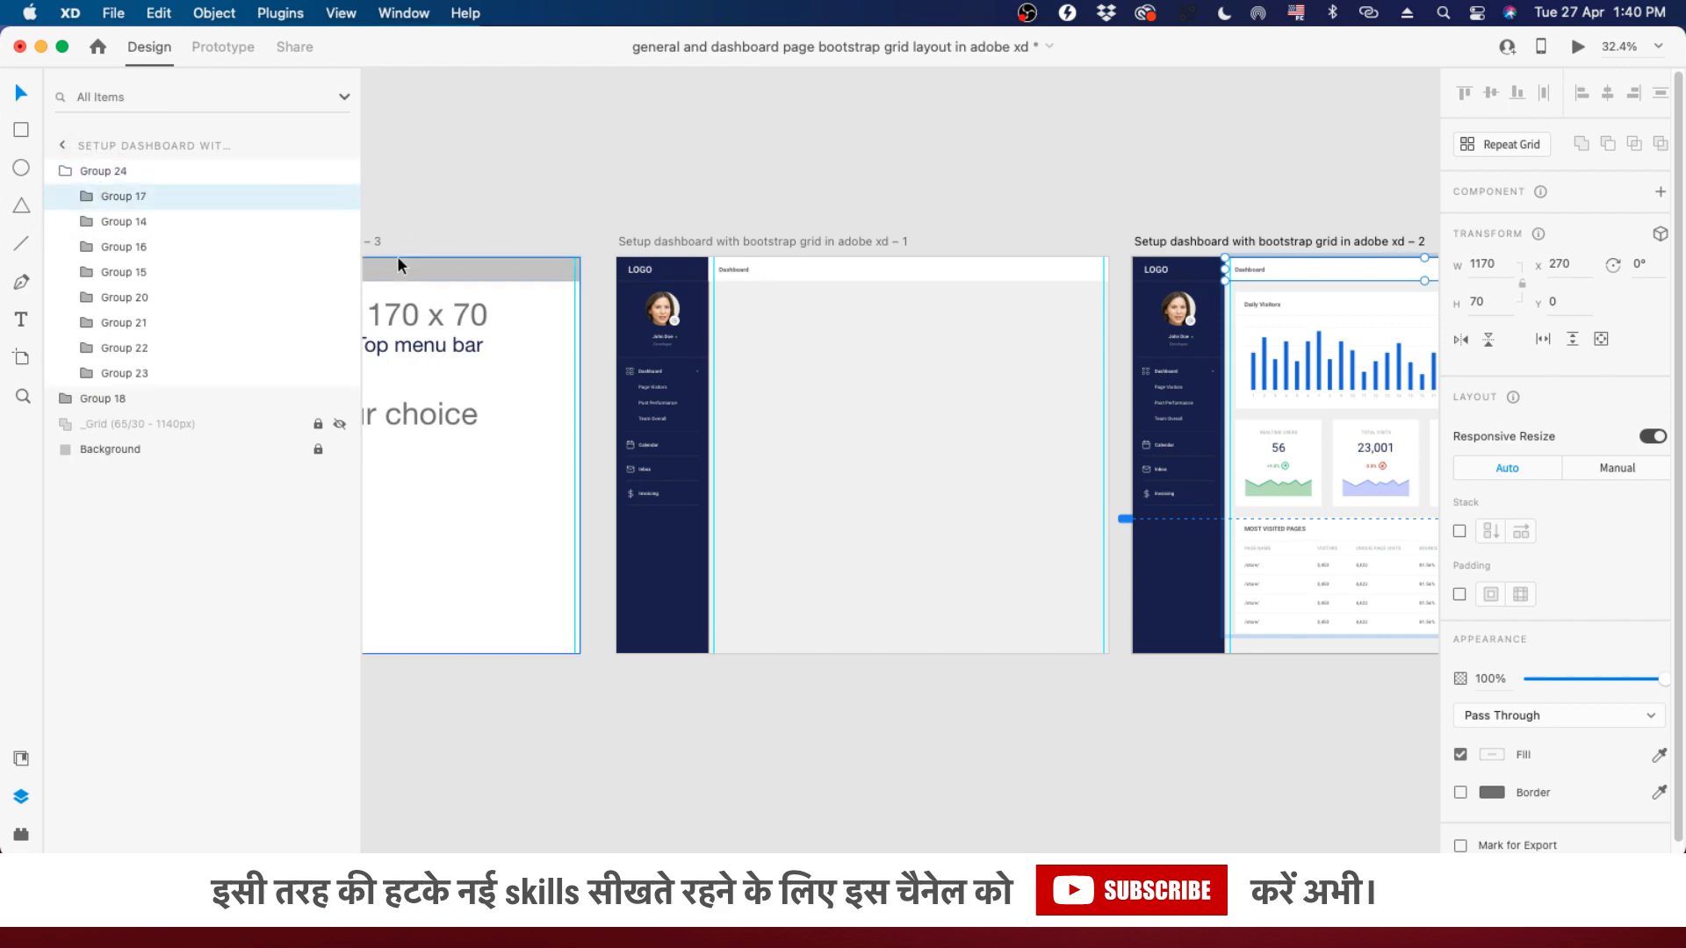
Preview the prototype from the start dashboard artboard, go back to the first screen and replay the tap transition.
{"action": "left_click", "coordinate": [939, 284]}
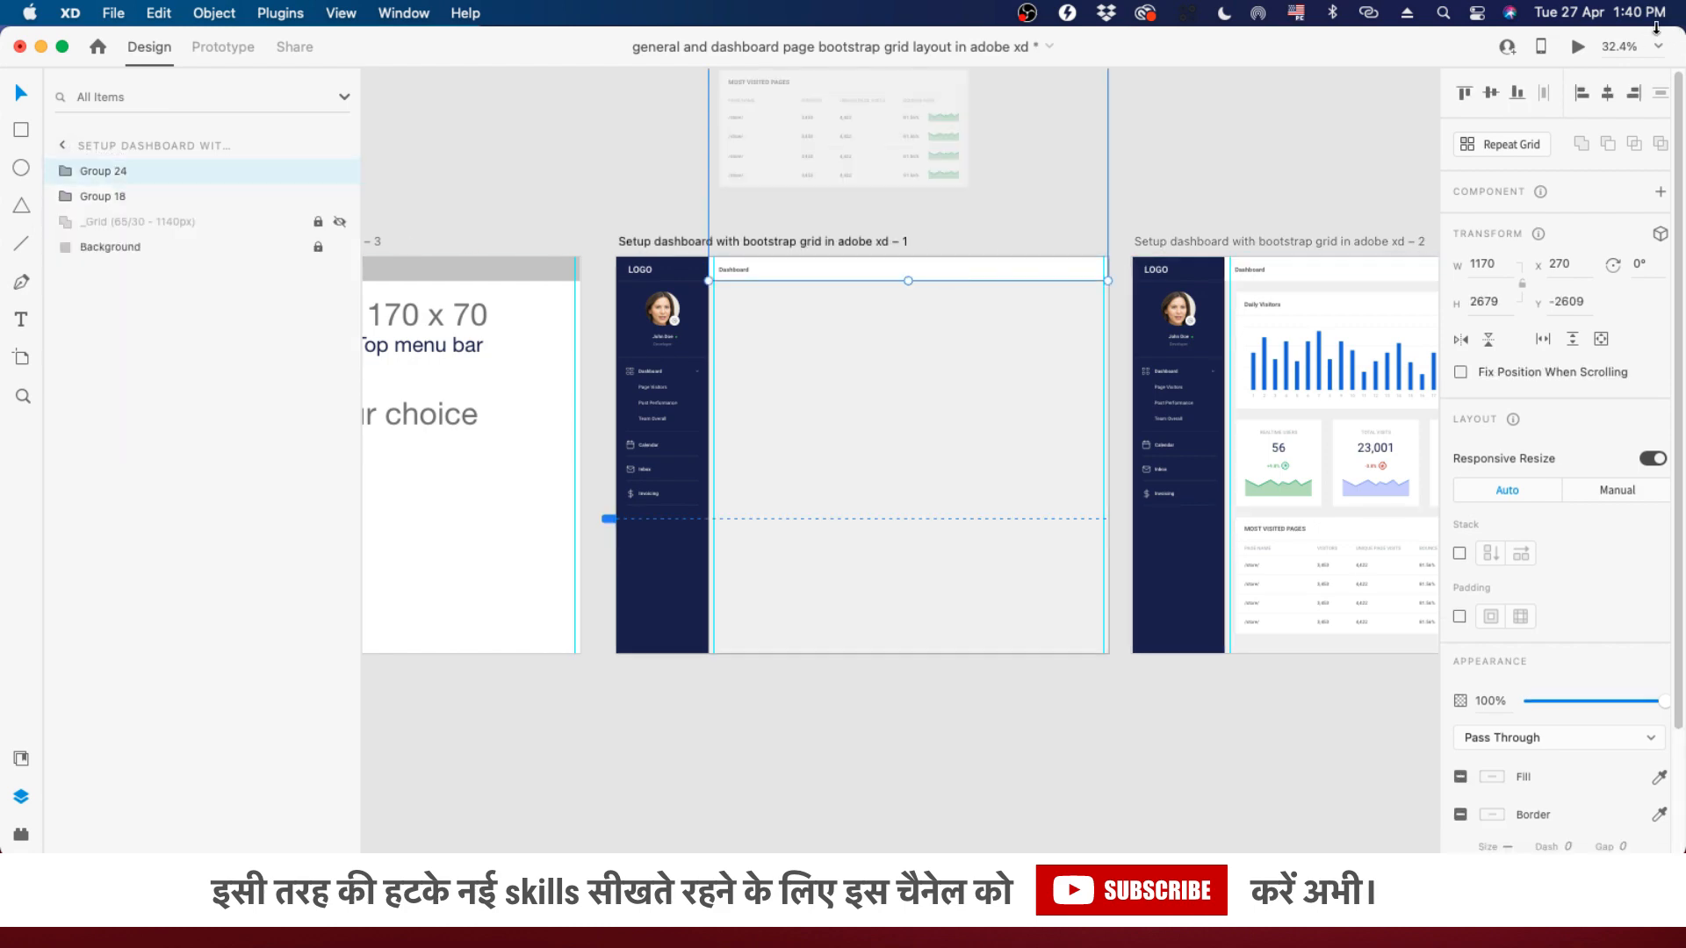
{"action": "key", "text": "super+Return"}
{"action": "scroll", "coordinate": [784, 347], "scroll_direction": "up", "scroll_amount": 15}
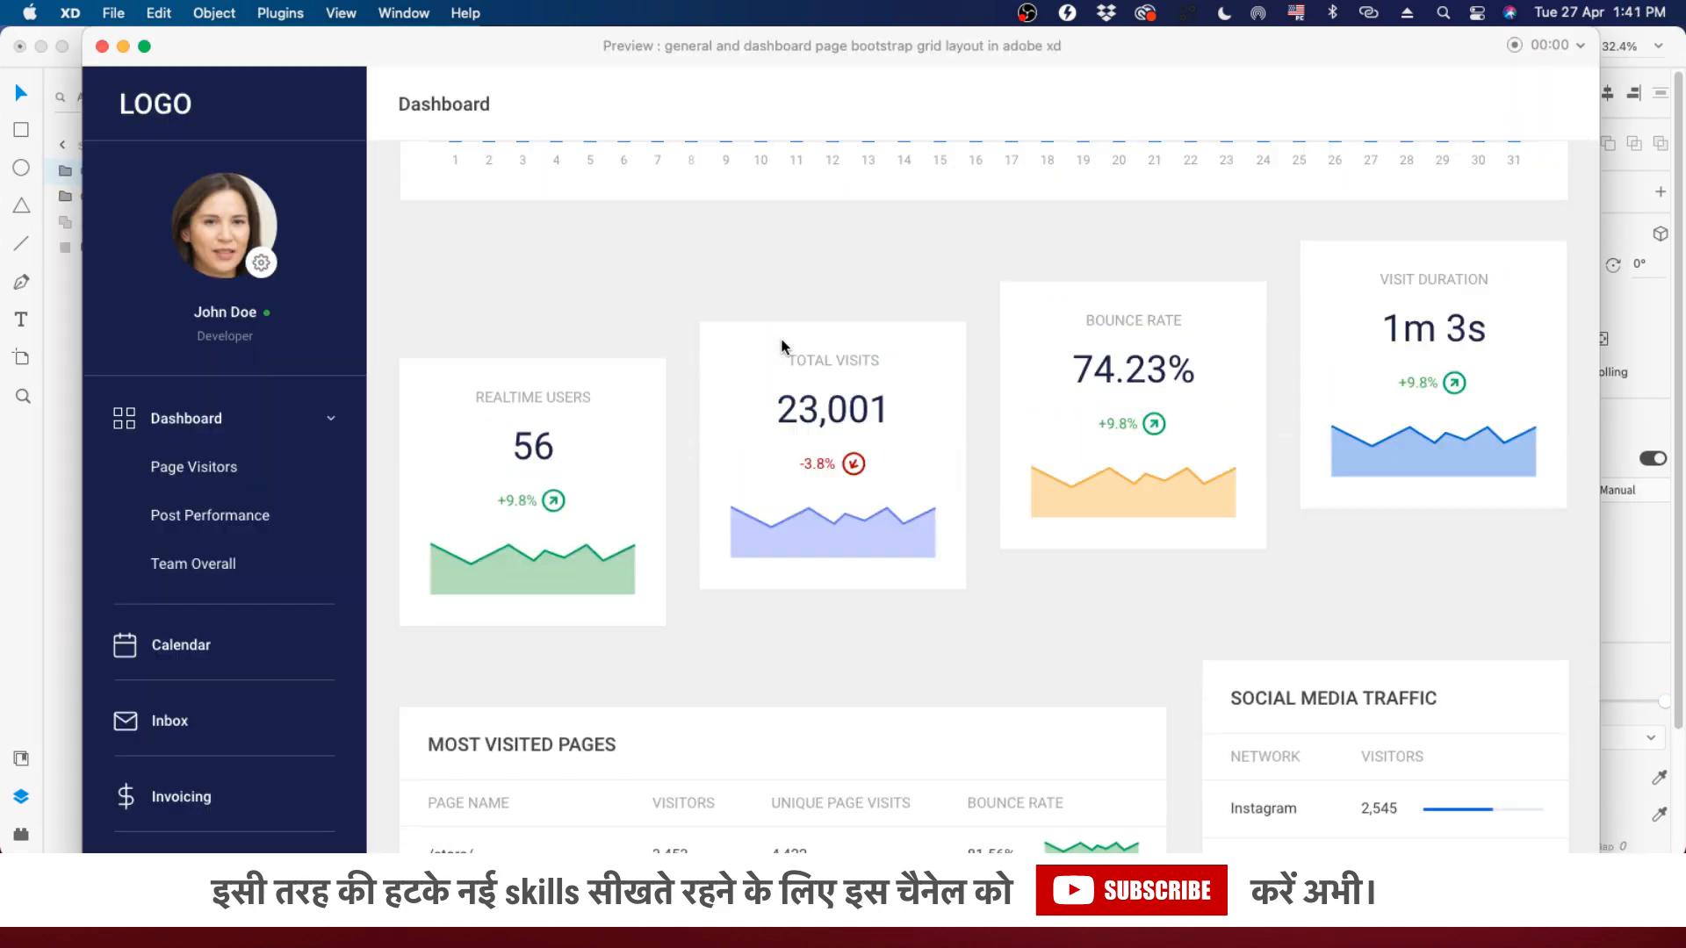
{"action": "key", "text": "Left"}
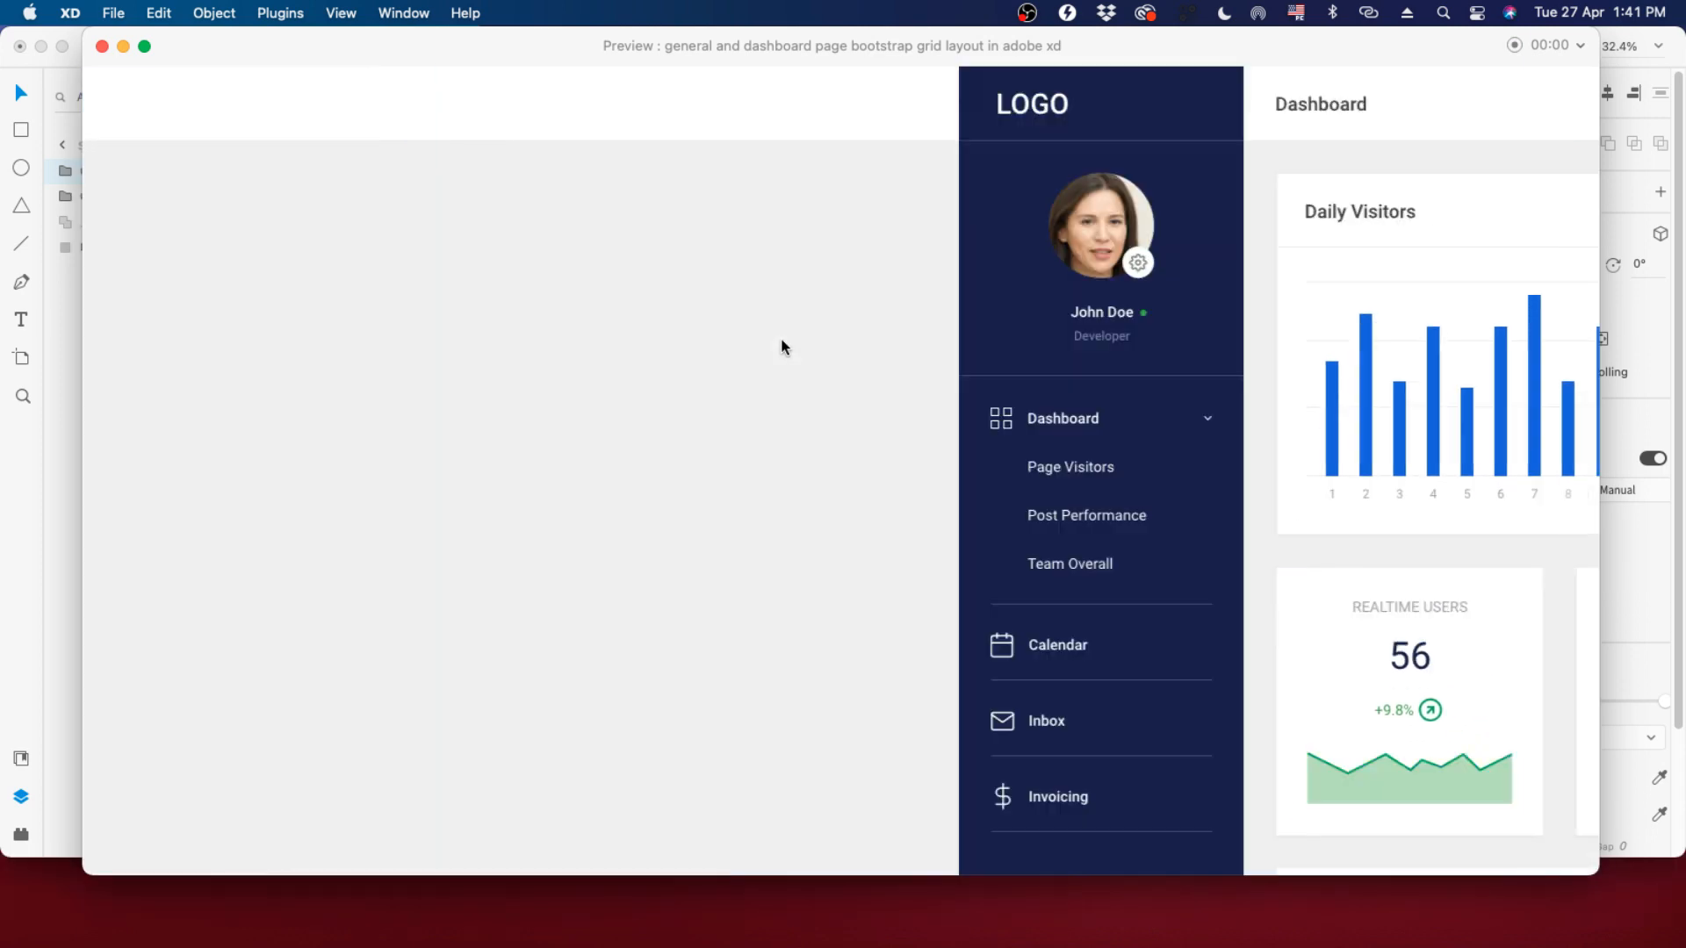
{"action": "left_click", "coordinate": [782, 340]}
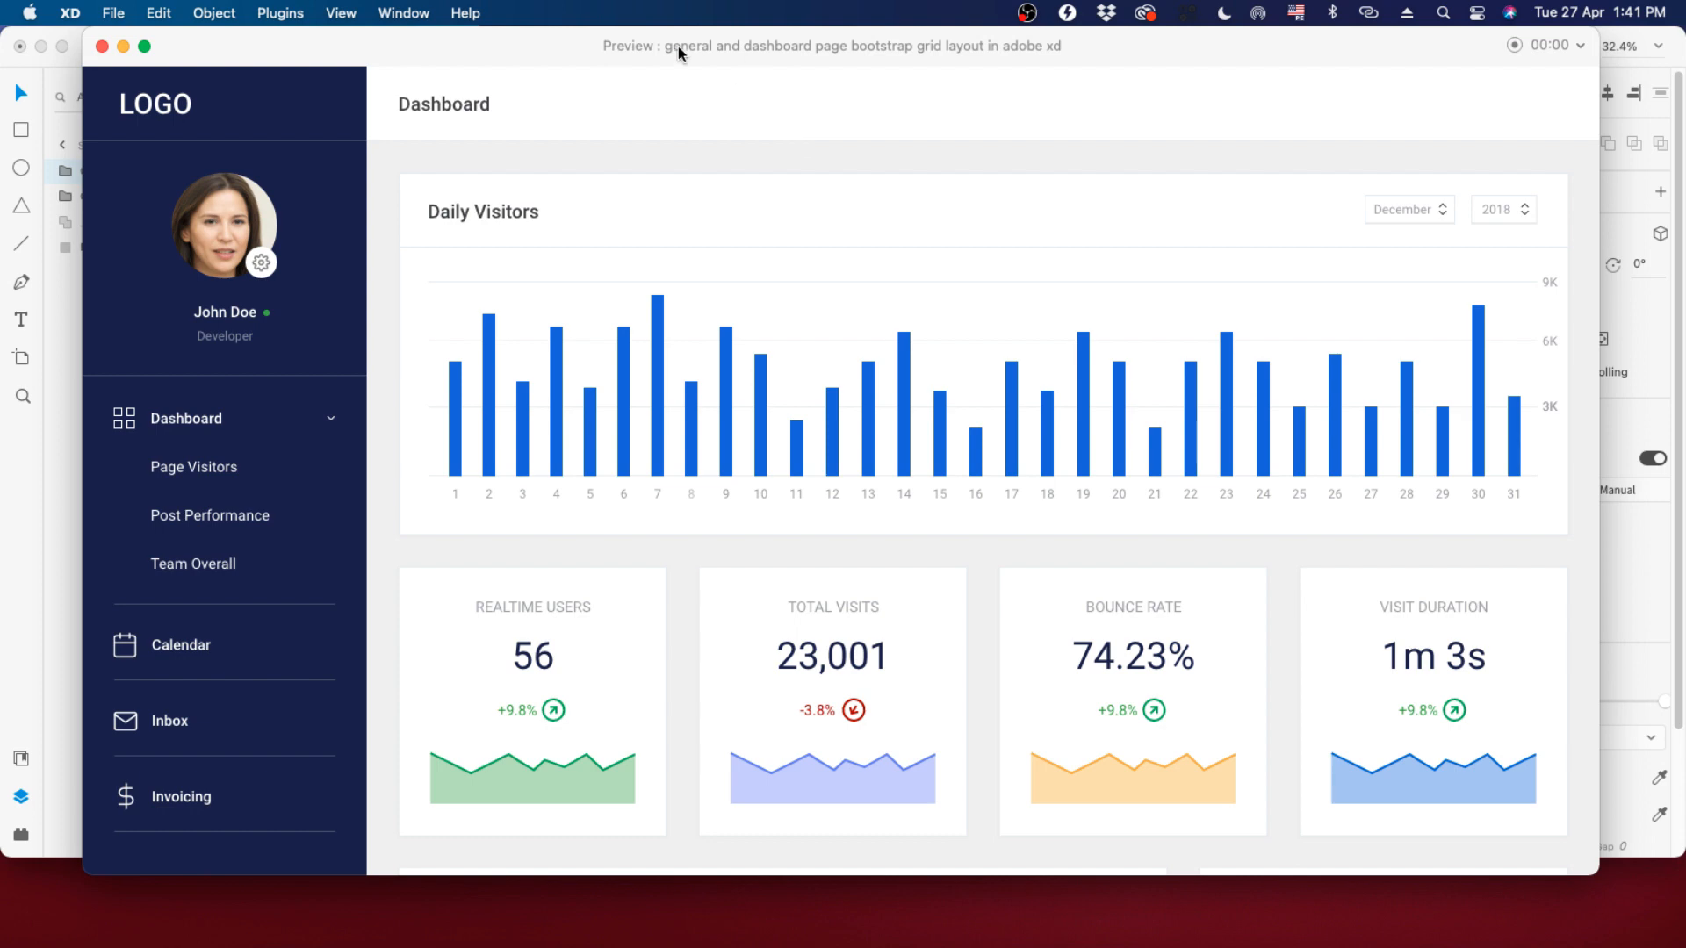
Examine the finished dashboard along its full height in the preview, and close the preview.
{"action": "left_click_drag", "start_coordinate": [677, 46], "coordinate": [672, 45]}
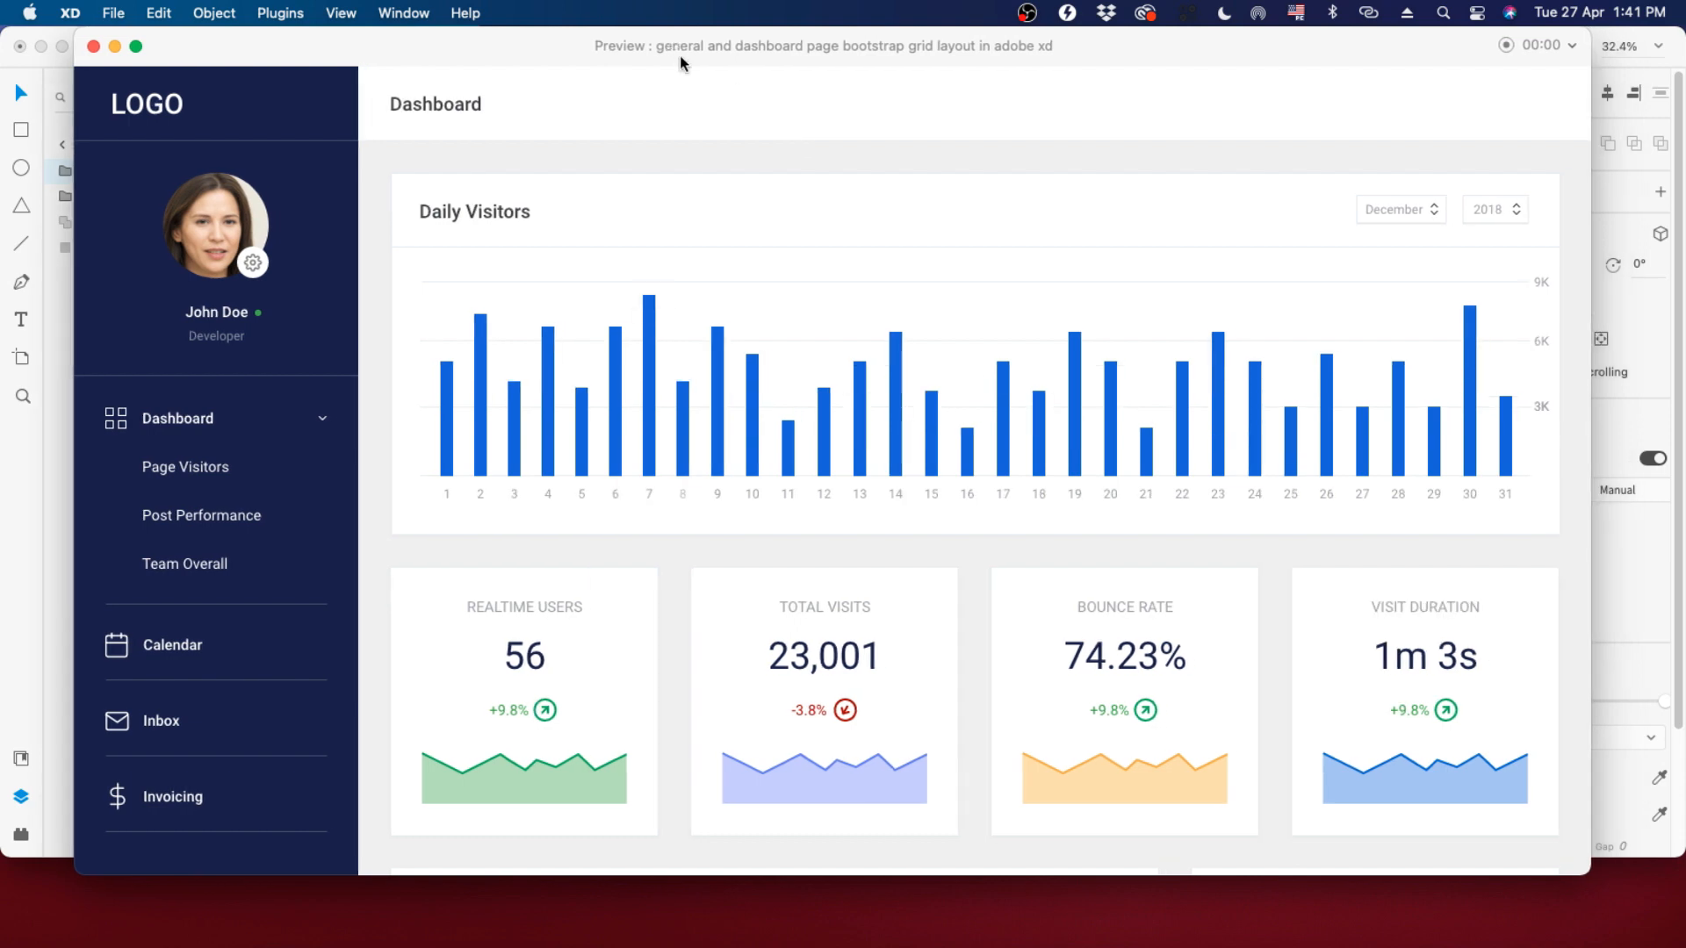
{"action": "scroll", "coordinate": [714, 109], "scroll_direction": "down", "scroll_amount": 8}
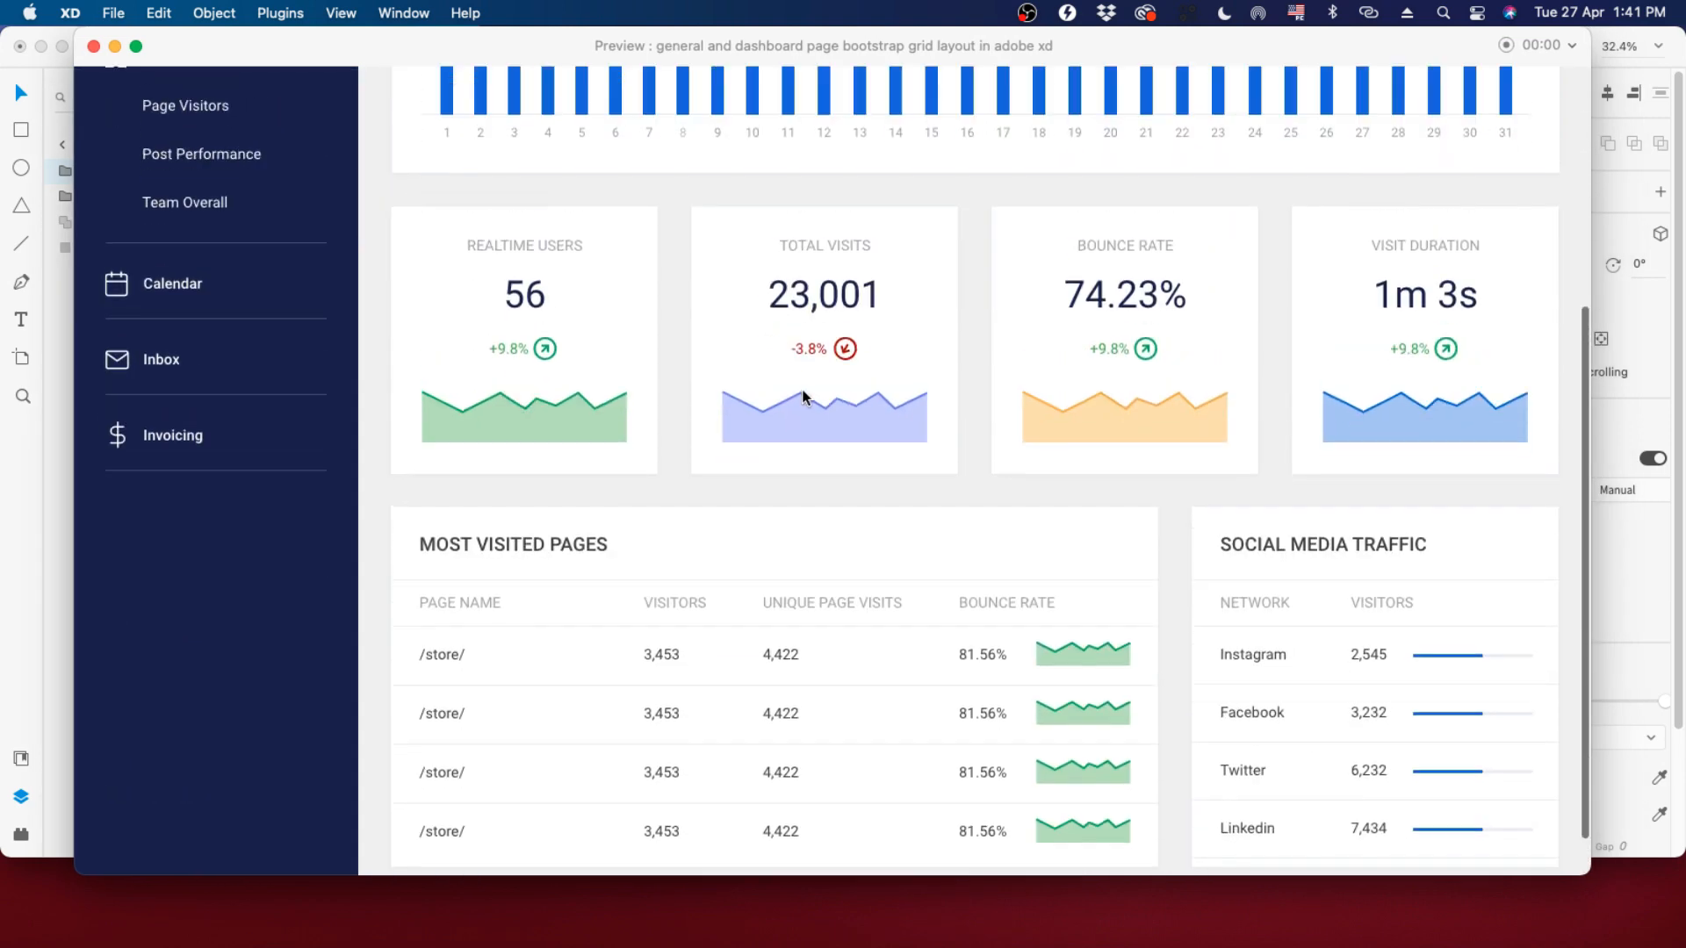
{"action": "scroll", "coordinate": [803, 397], "scroll_direction": "up", "scroll_amount": 8}
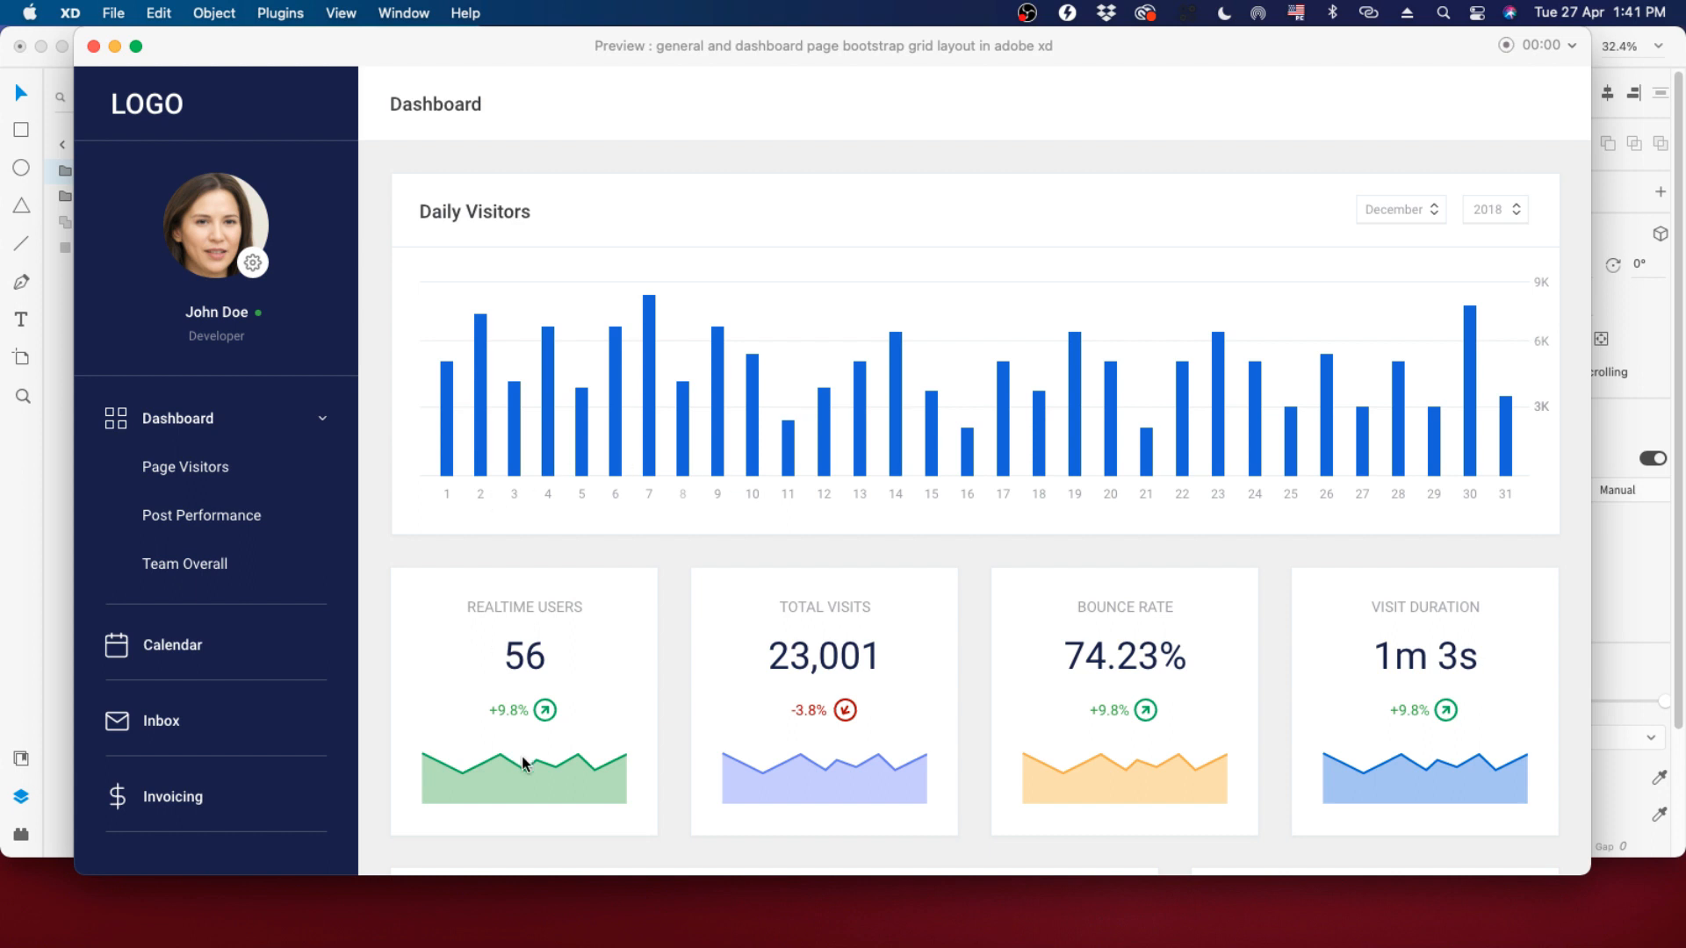
{"action": "scroll", "coordinate": [1064, 443], "scroll_direction": "down", "scroll_amount": 3}
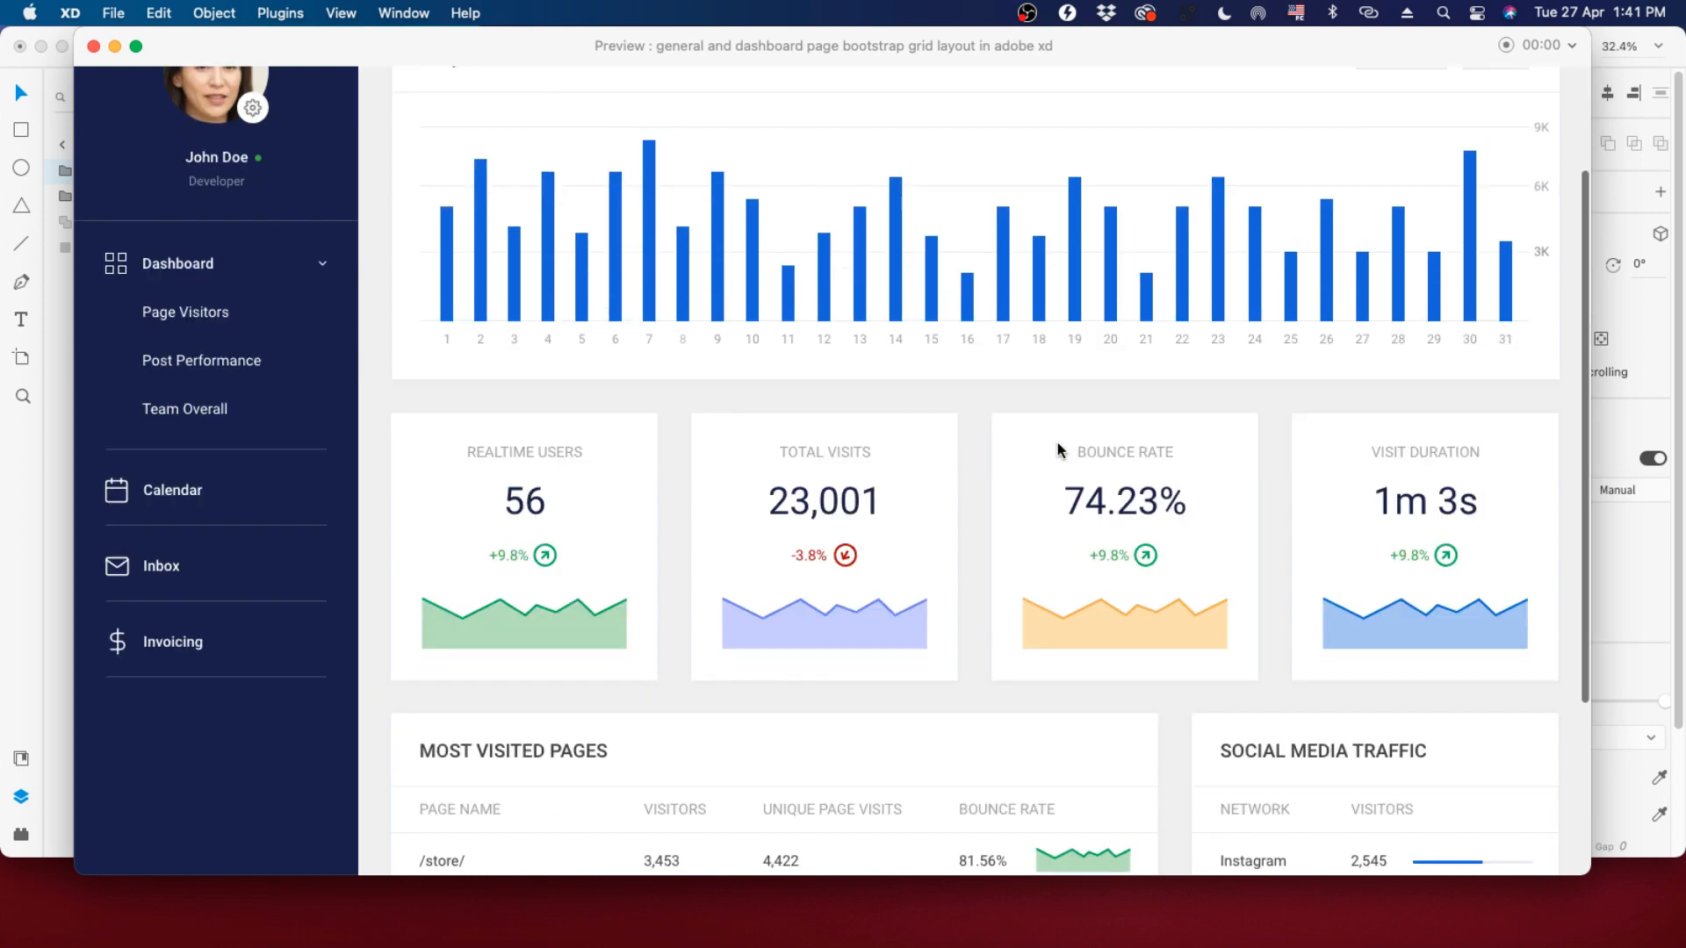
{"action": "scroll", "coordinate": [1037, 511], "scroll_direction": "up", "scroll_amount": 3}
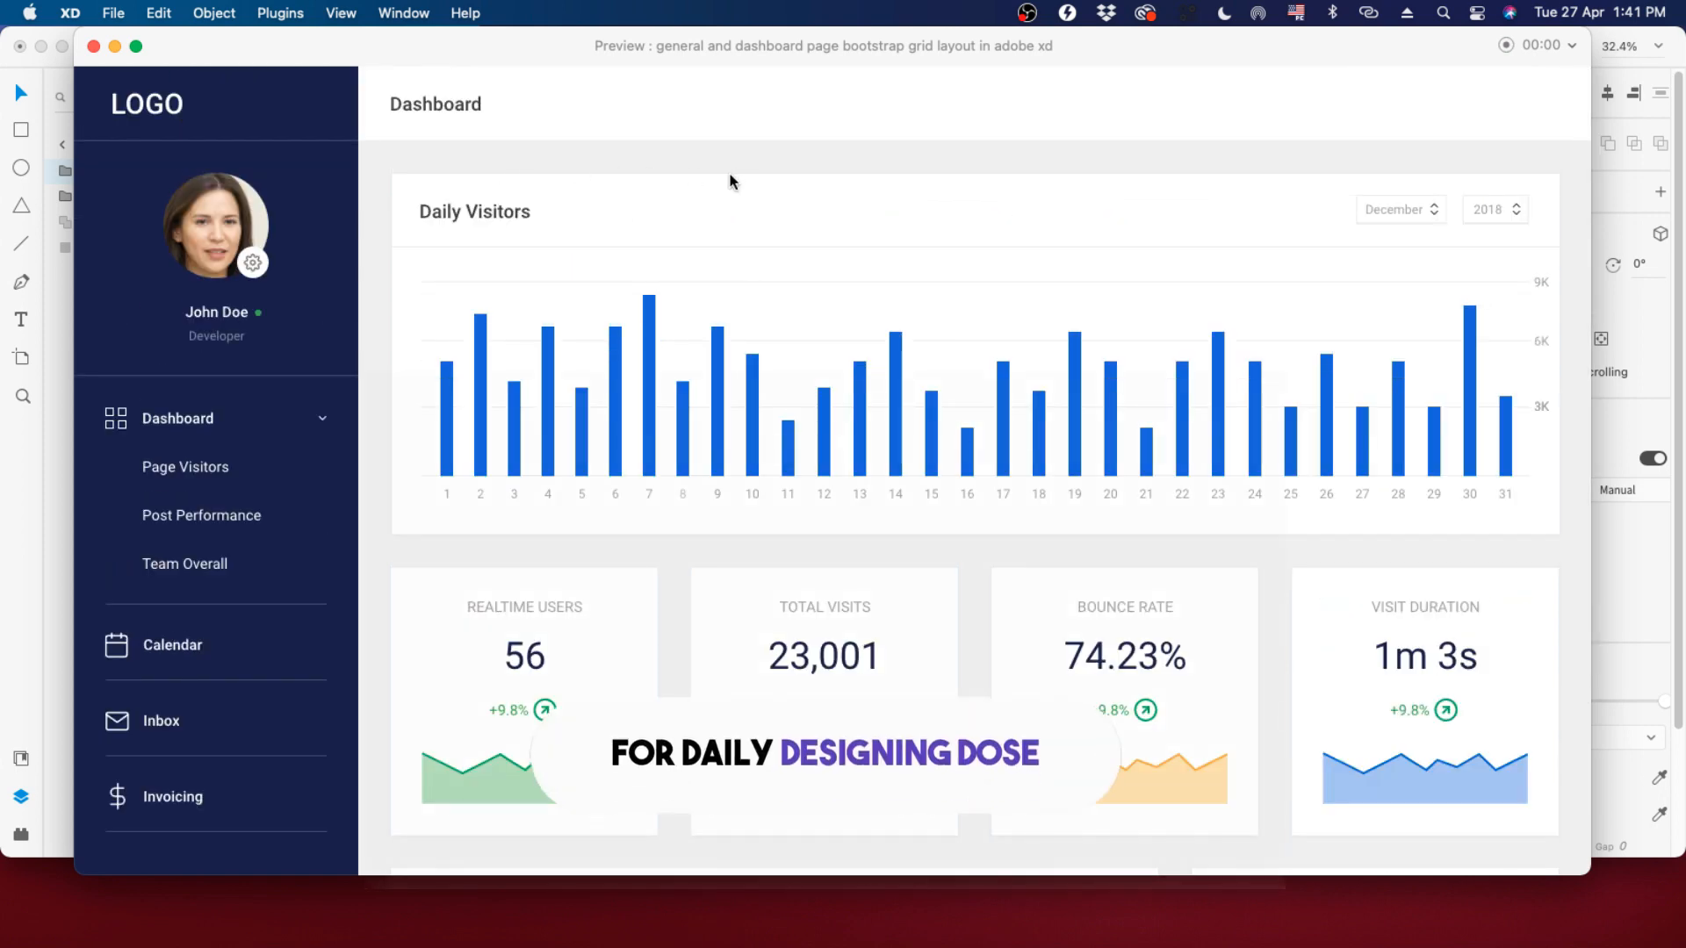
{"action": "left_click", "coordinate": [93, 46]}
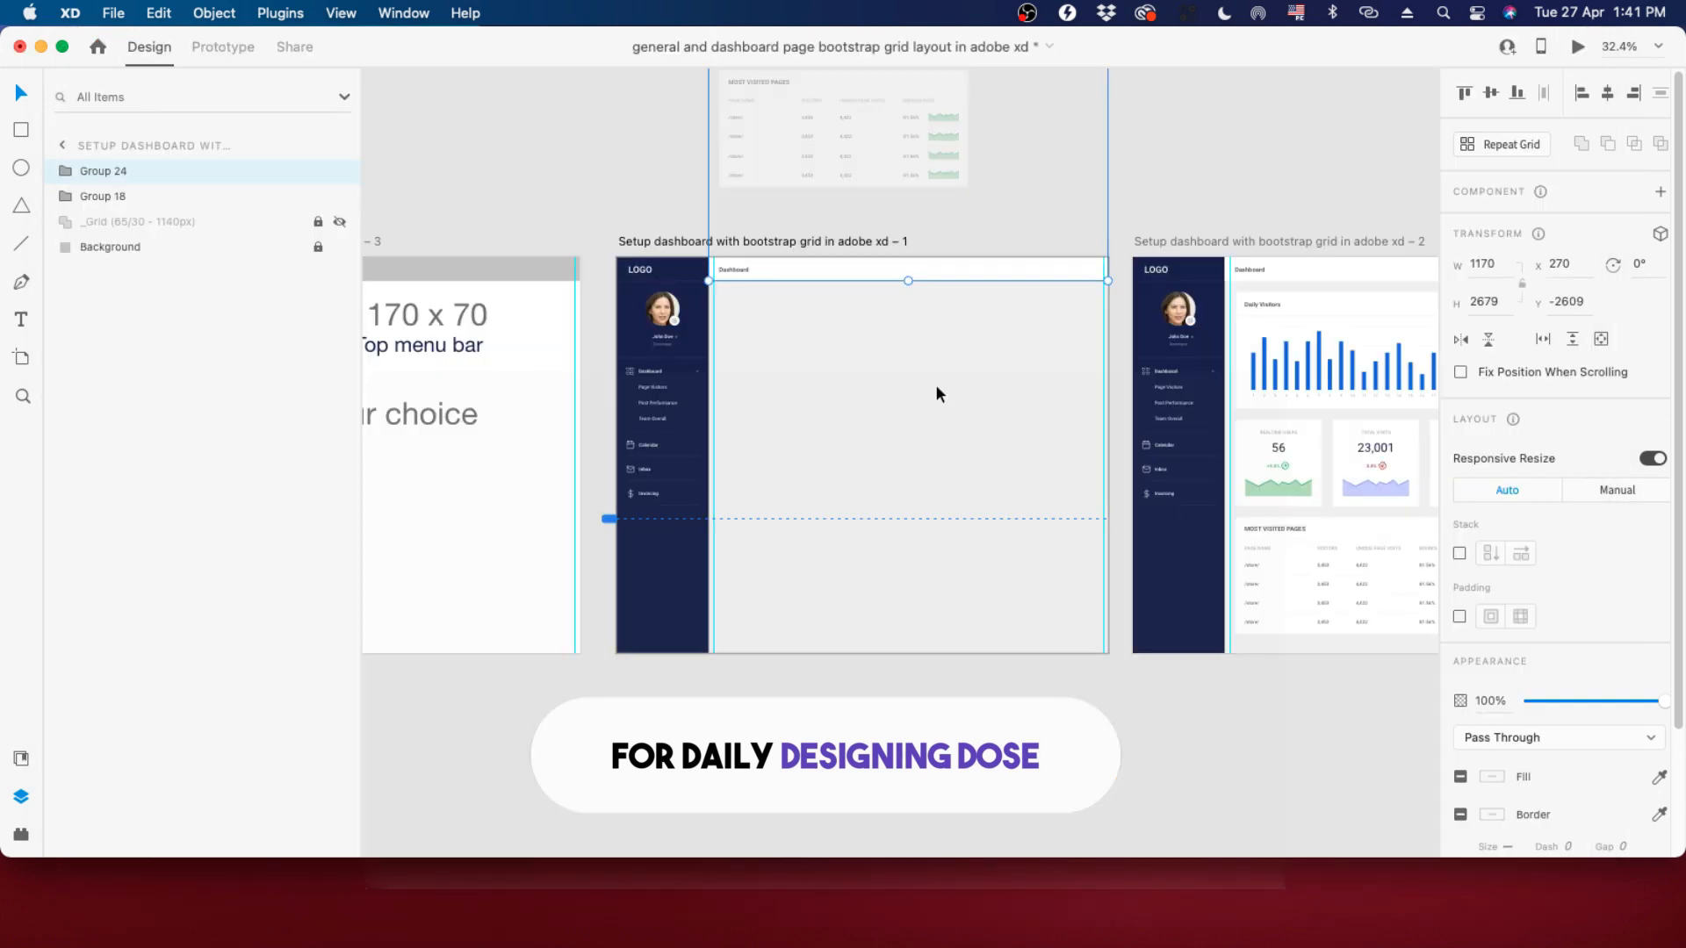
{"action": "scroll", "coordinate": [936, 384], "scroll_direction": "down", "scroll_amount": 3}
{"action": "scroll", "coordinate": [1364, 407], "scroll_direction": "up", "scroll_amount": 5}
{"action": "scroll", "coordinate": [1164, 156], "scroll_direction": "up", "scroll_amount": 1}
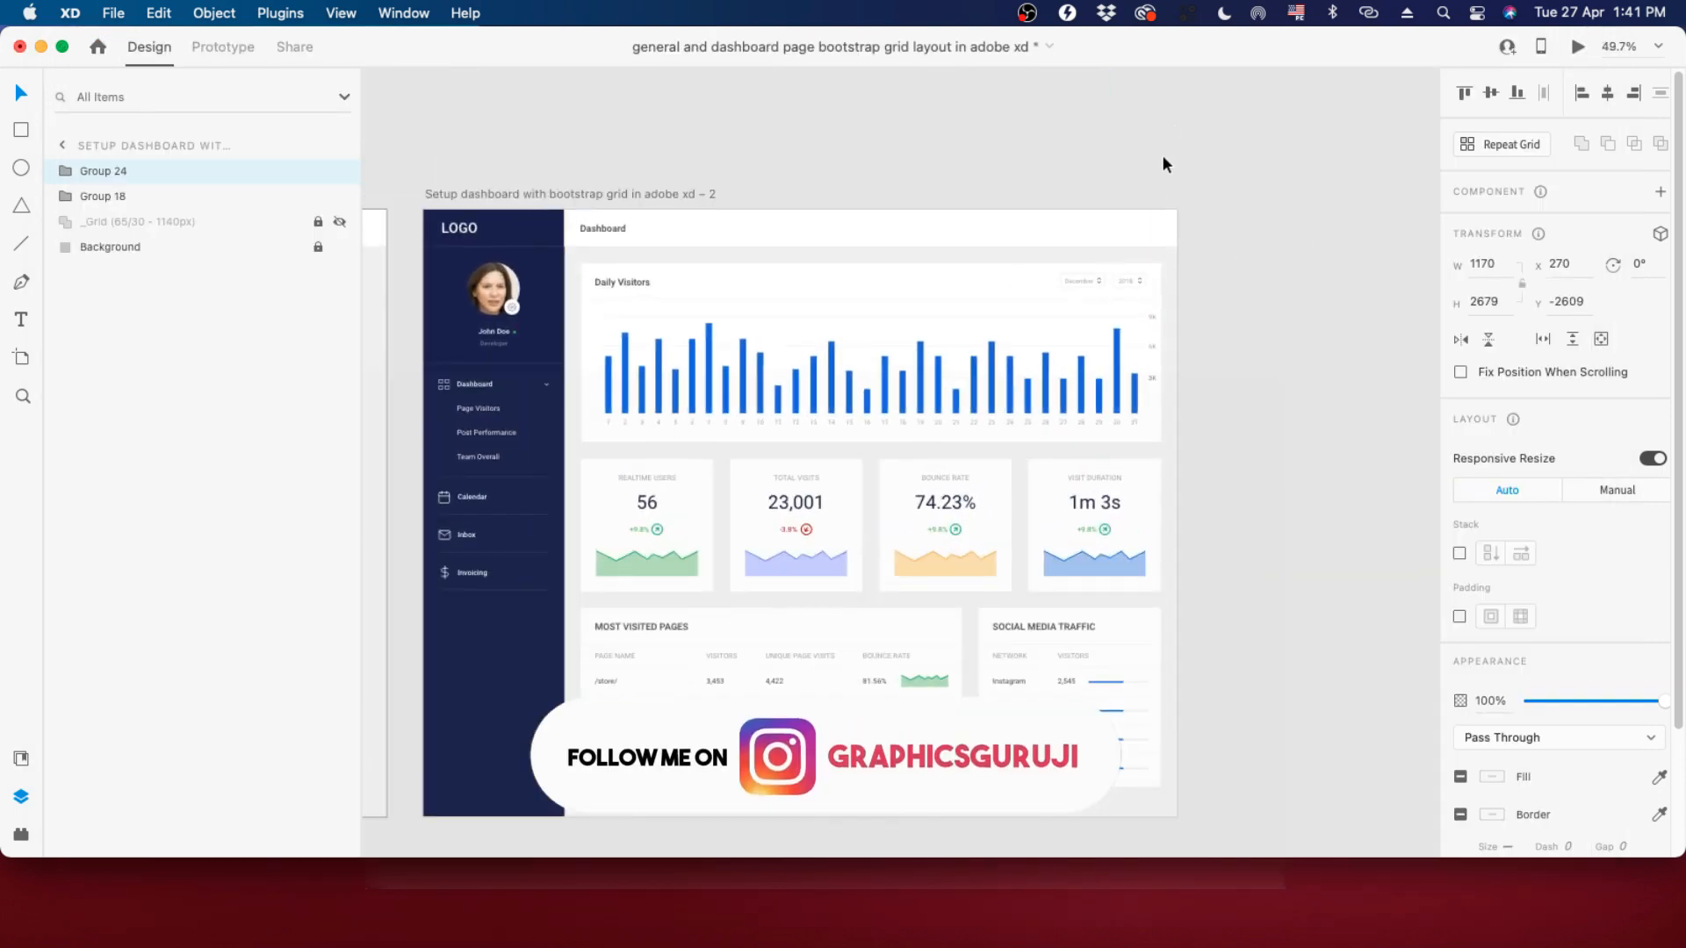
{"action": "left_click", "coordinate": [721, 375]}
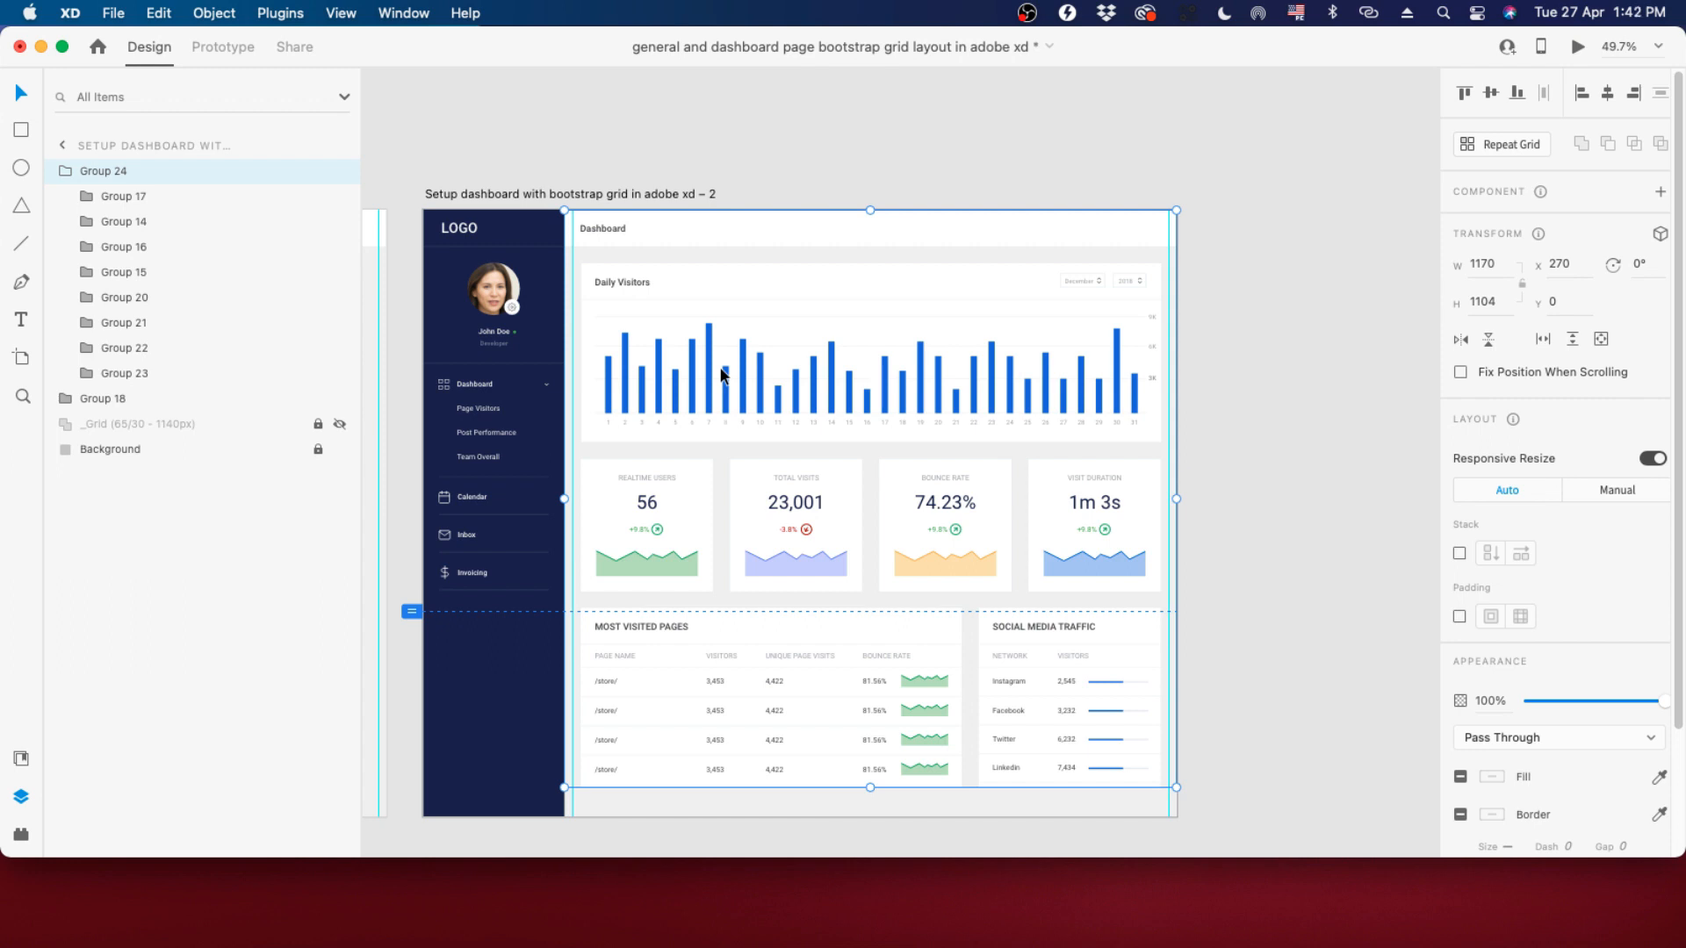
{"action": "scroll", "coordinate": [721, 368], "scroll_direction": "down", "scroll_amount": 2}
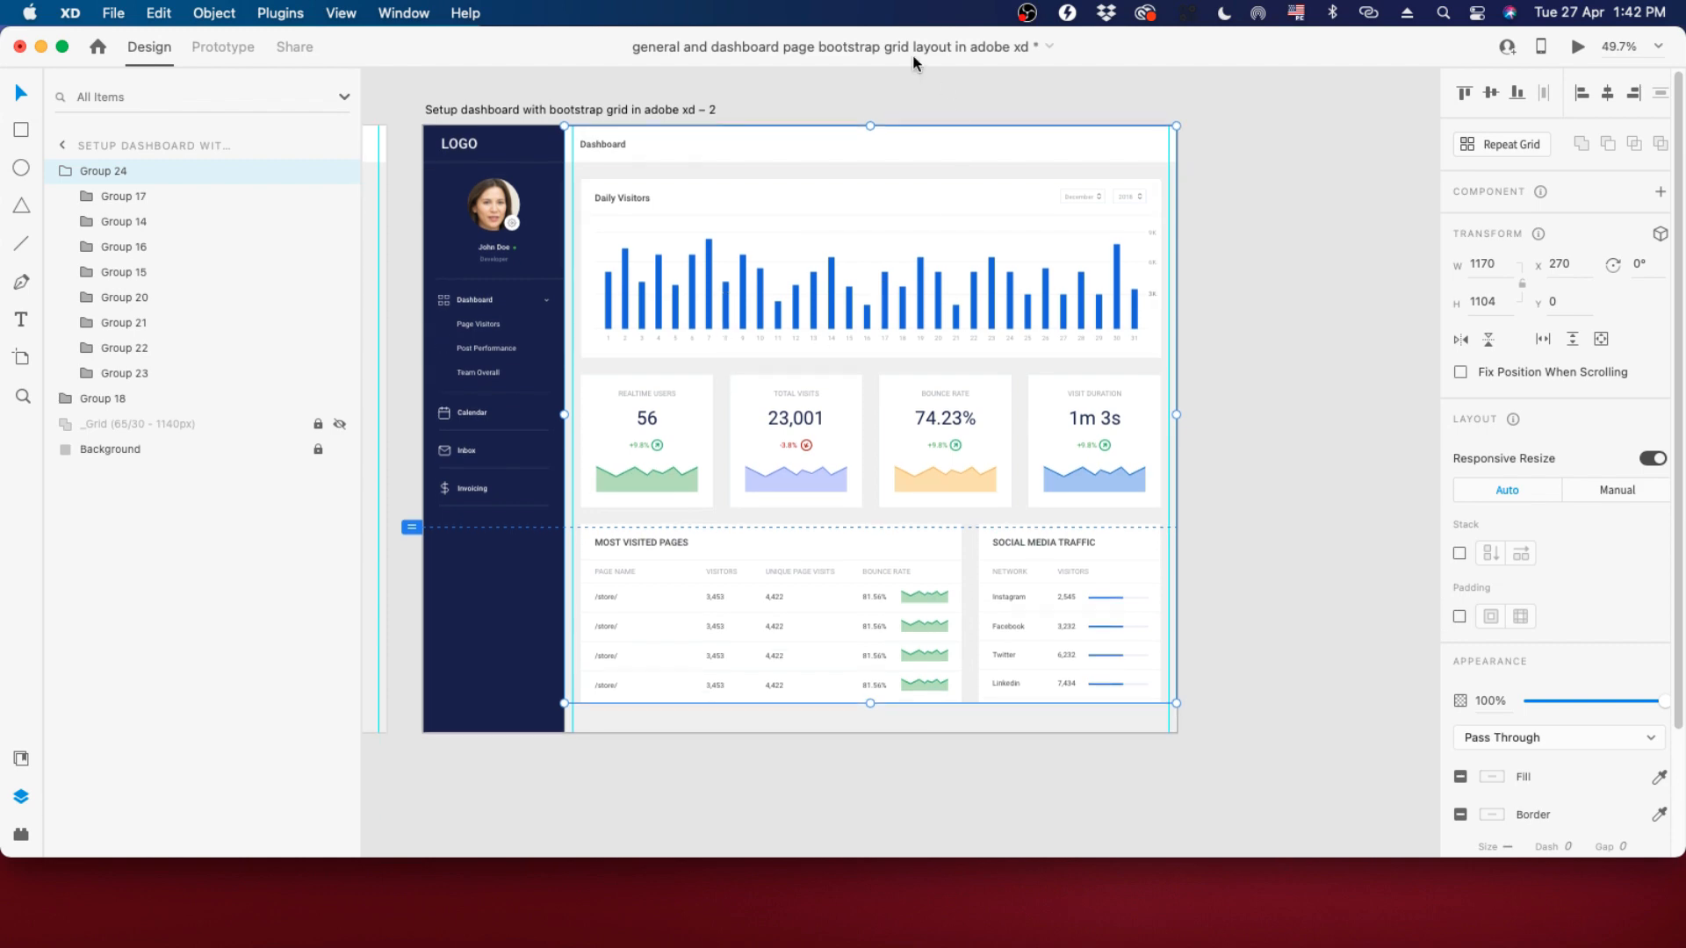
{"action": "scroll", "coordinate": [904, 66], "scroll_direction": "up", "scroll_amount": 3}
{"action": "scroll", "coordinate": [756, 413], "scroll_direction": "down", "scroll_amount": 3}
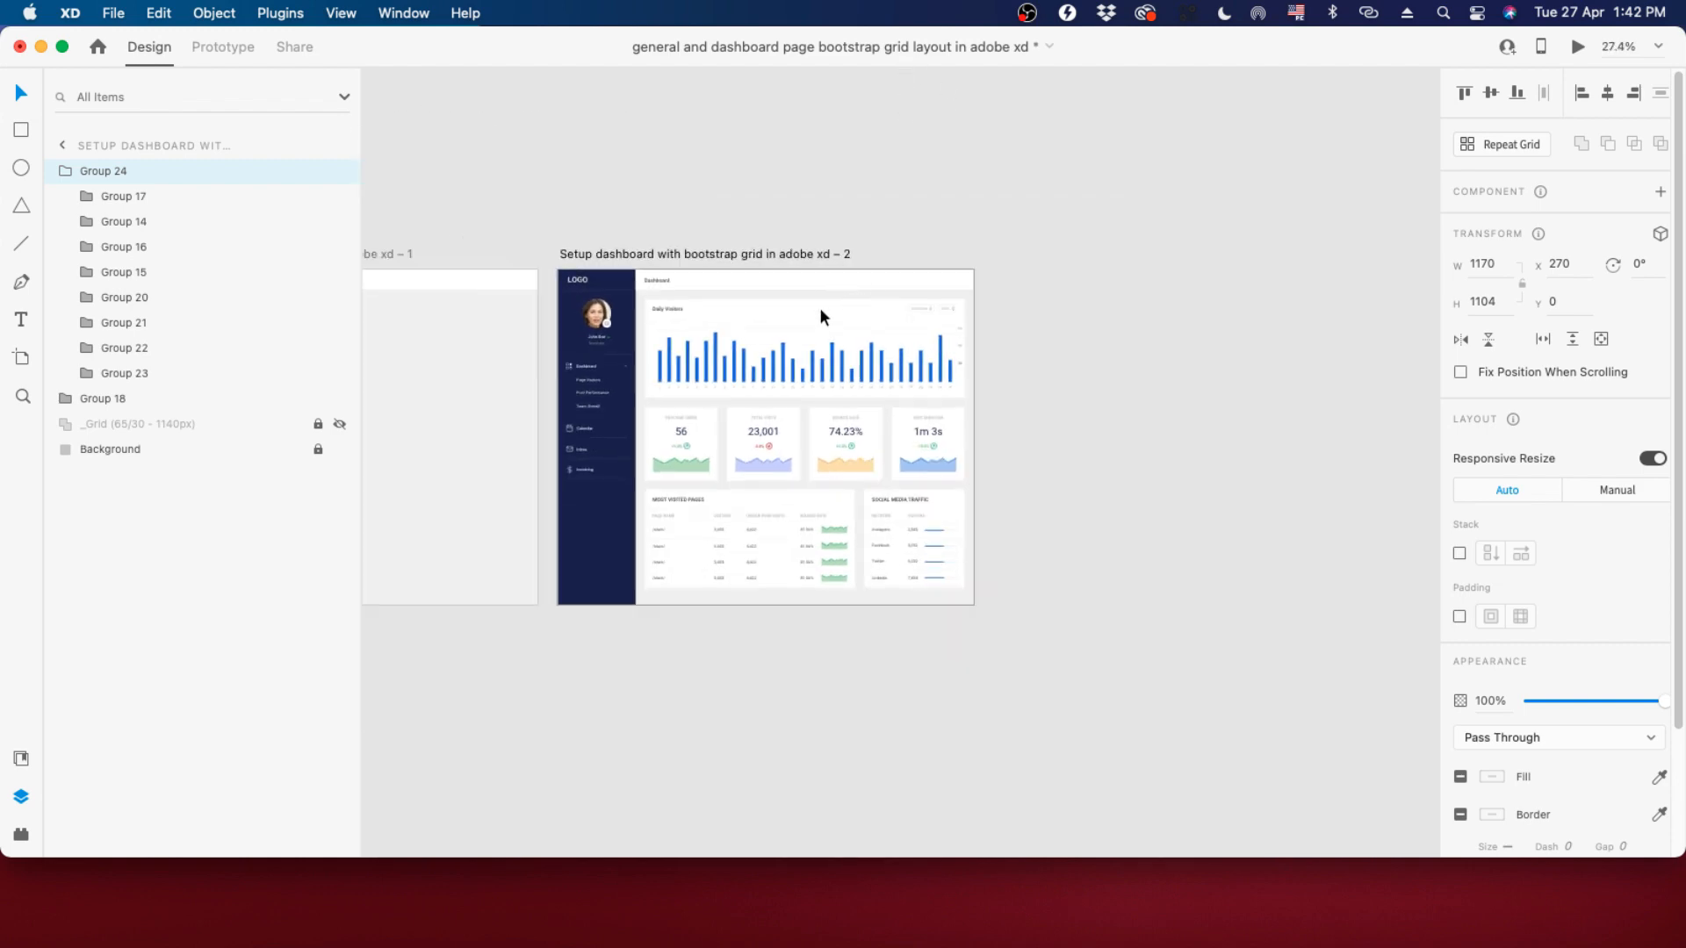
{"action": "scroll", "coordinate": [819, 307], "scroll_direction": "up", "scroll_amount": 3}
{"action": "scroll", "coordinate": [711, 364], "scroll_direction": "down", "scroll_amount": 3}
Duplicate the finished dashboard artboard "Setup dashboard with bootstrap grid in adobe xd – 2".
{"action": "left_click", "coordinate": [693, 287]}
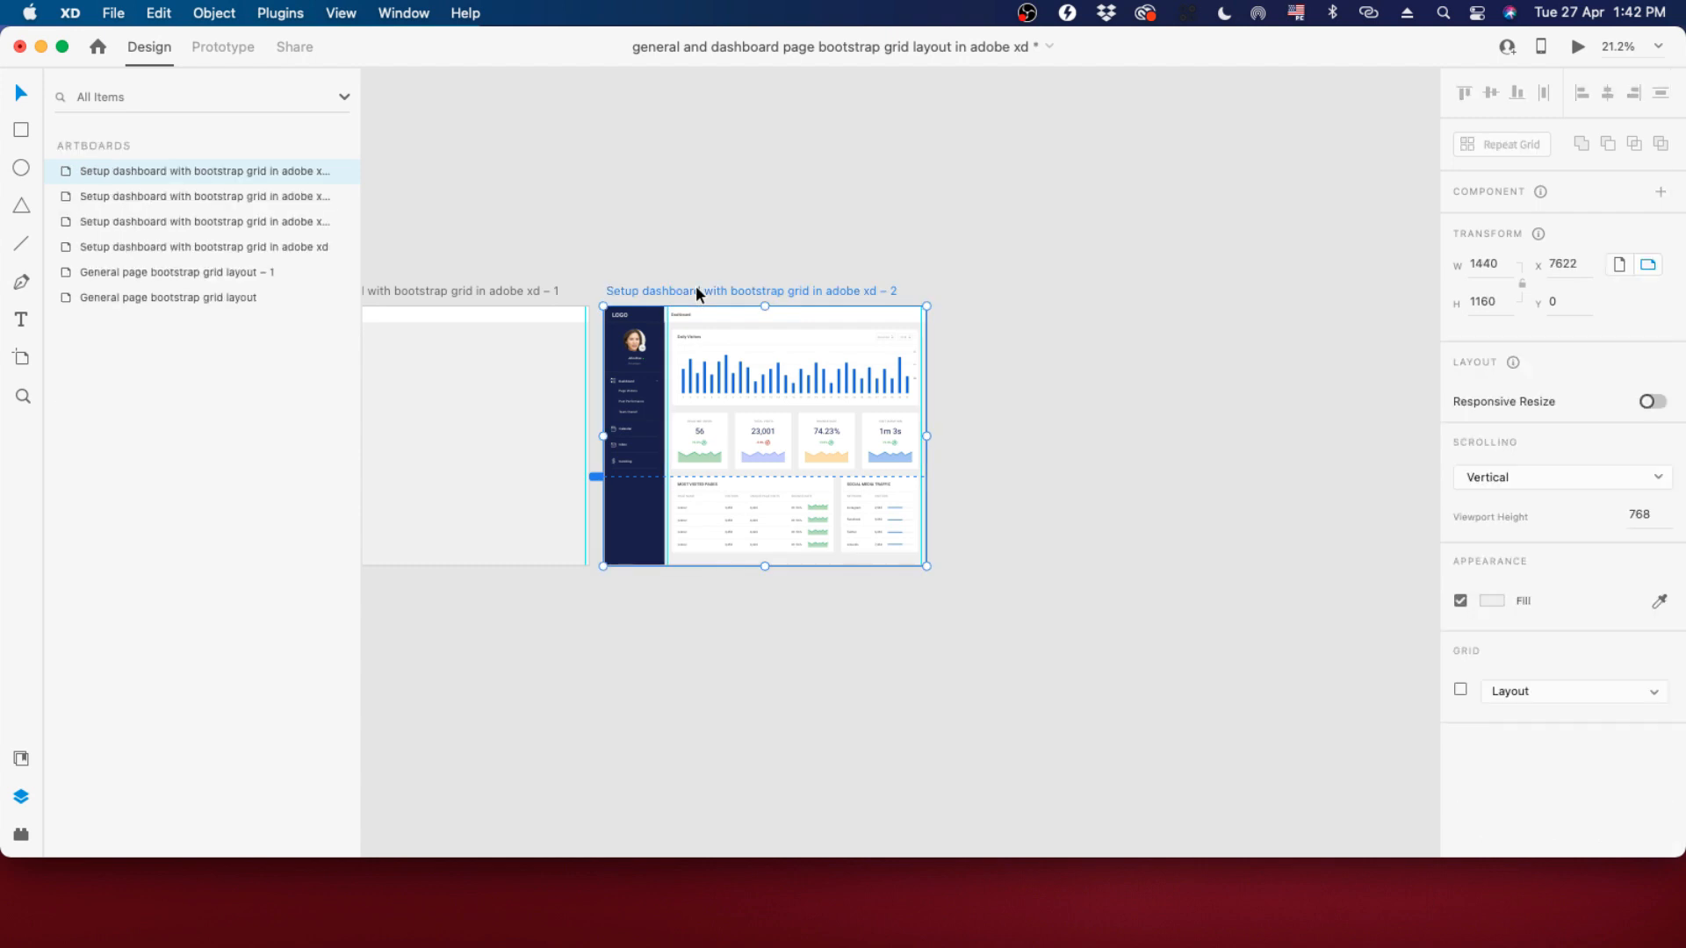
{"action": "left_click_drag", "start_coordinate": [1087, 378], "coordinate": [1024, 374]}
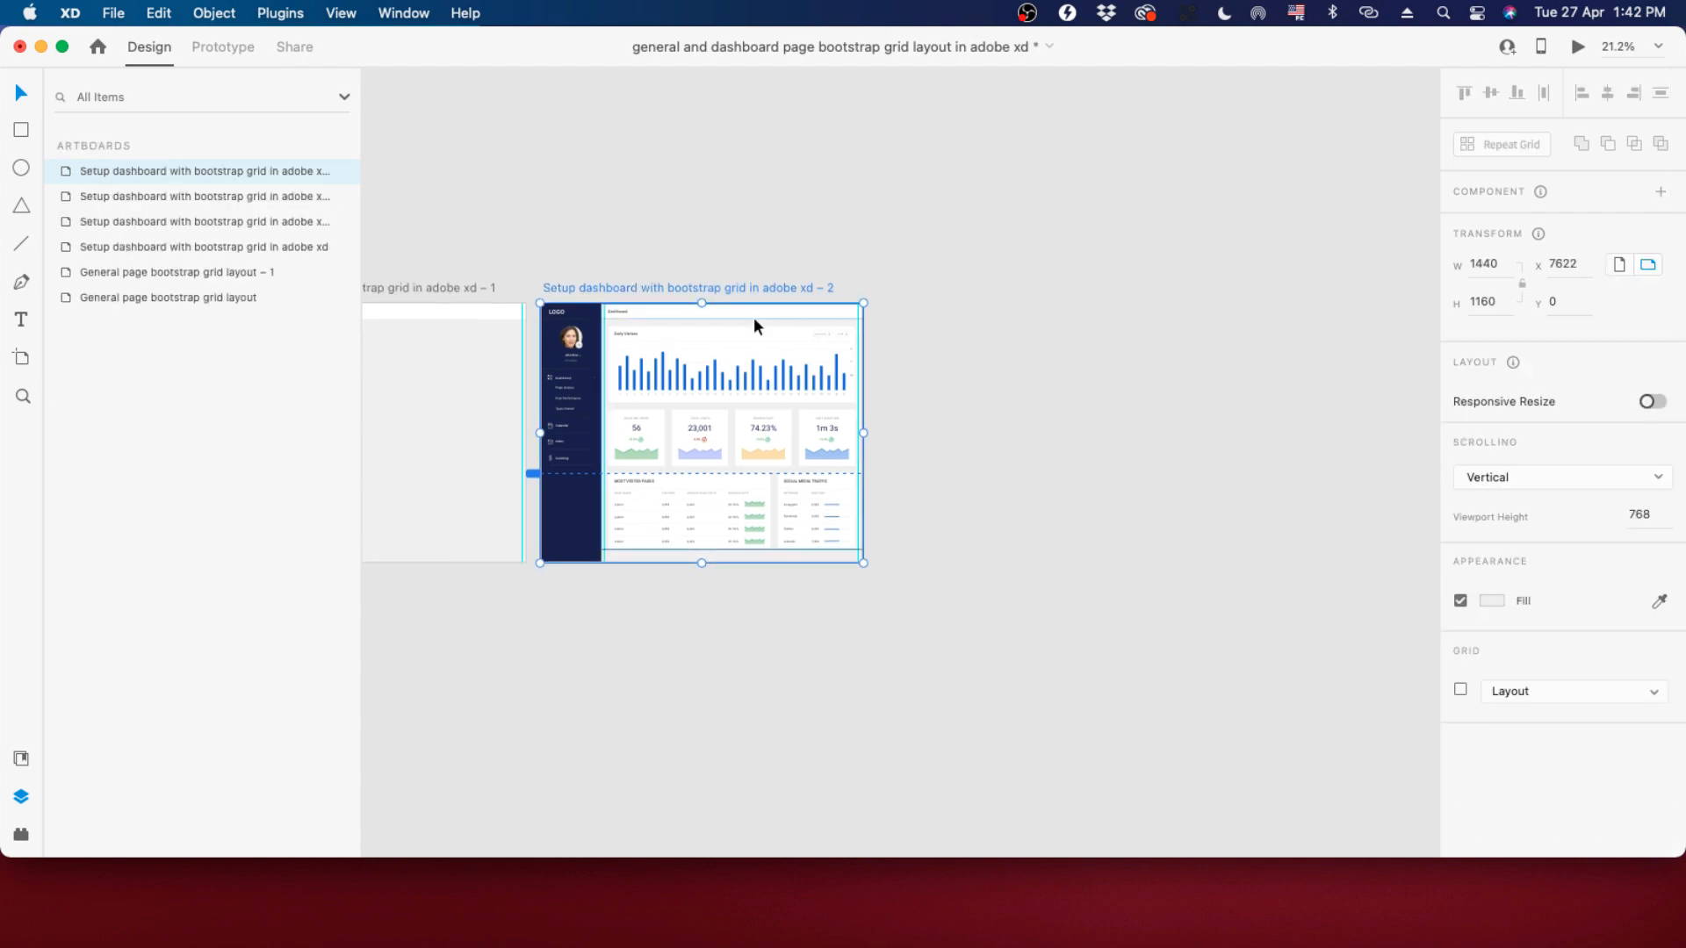
{"action": "key", "text": "super+d"}
{"action": "scroll", "coordinate": [1399, 316], "scroll_direction": "up", "scroll_amount": 4}
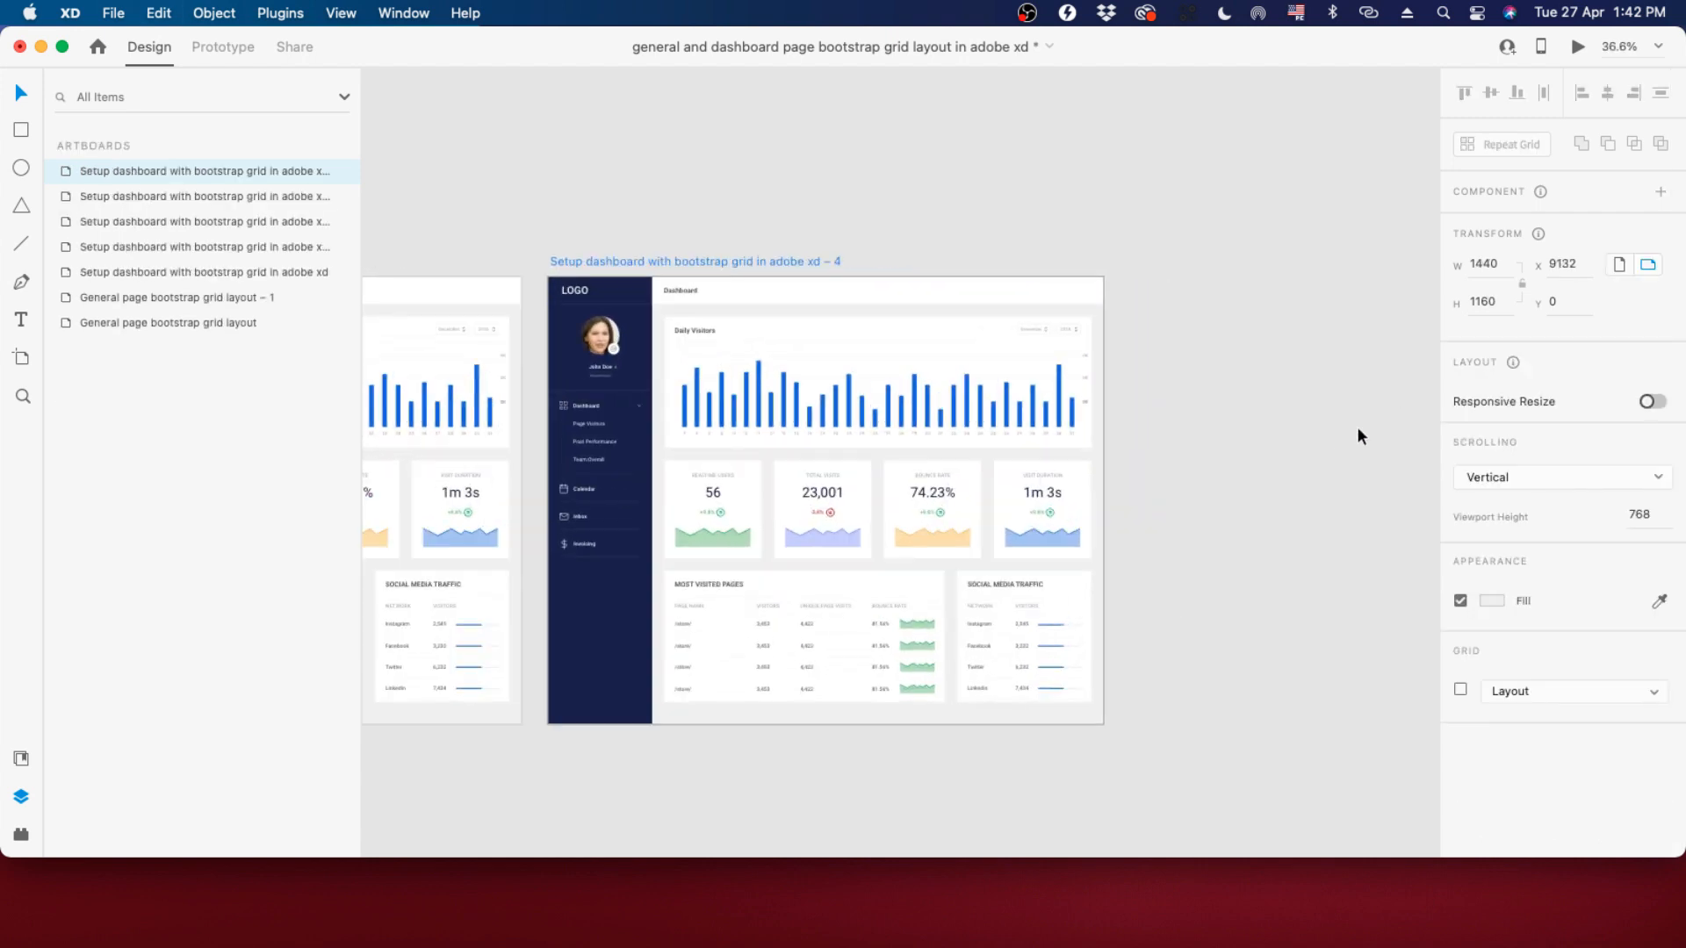
Select all the day bars inside the Daily Visitors chart on the duplicated artboard, leaving the card's header divider line unselected.
{"action": "left_click", "coordinate": [675, 409]}
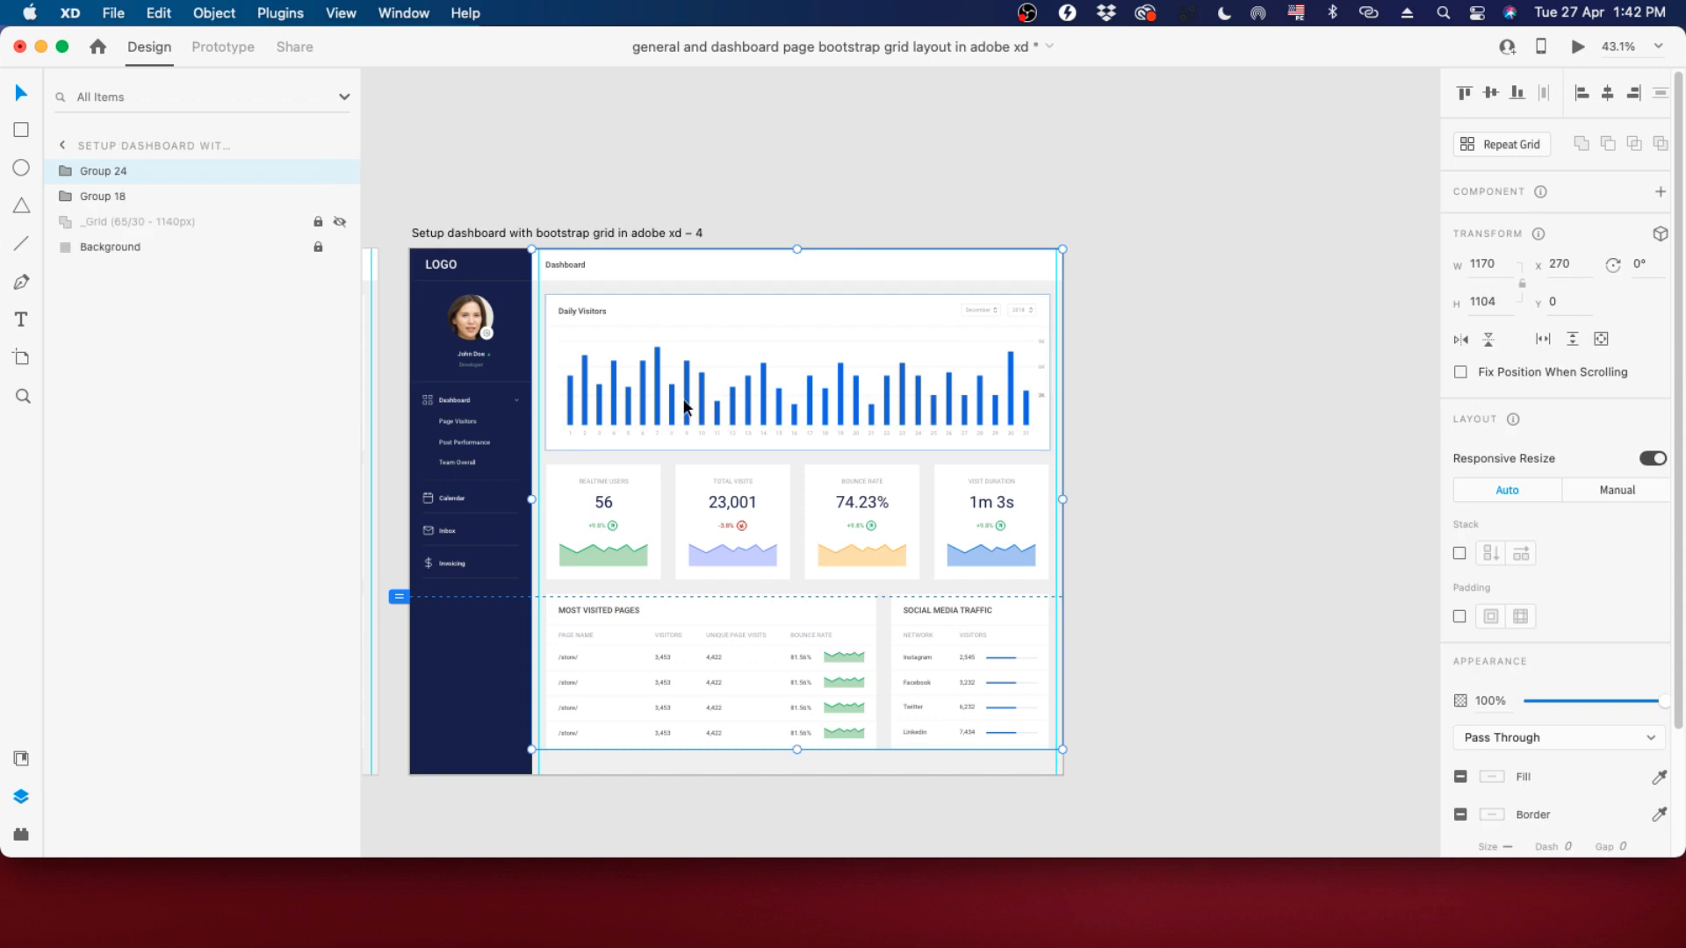
{"action": "double_click", "coordinate": [684, 406]}
{"action": "double_click", "coordinate": [686, 407]}
{"action": "scroll", "coordinate": [609, 395], "scroll_direction": "up", "scroll_amount": 2}
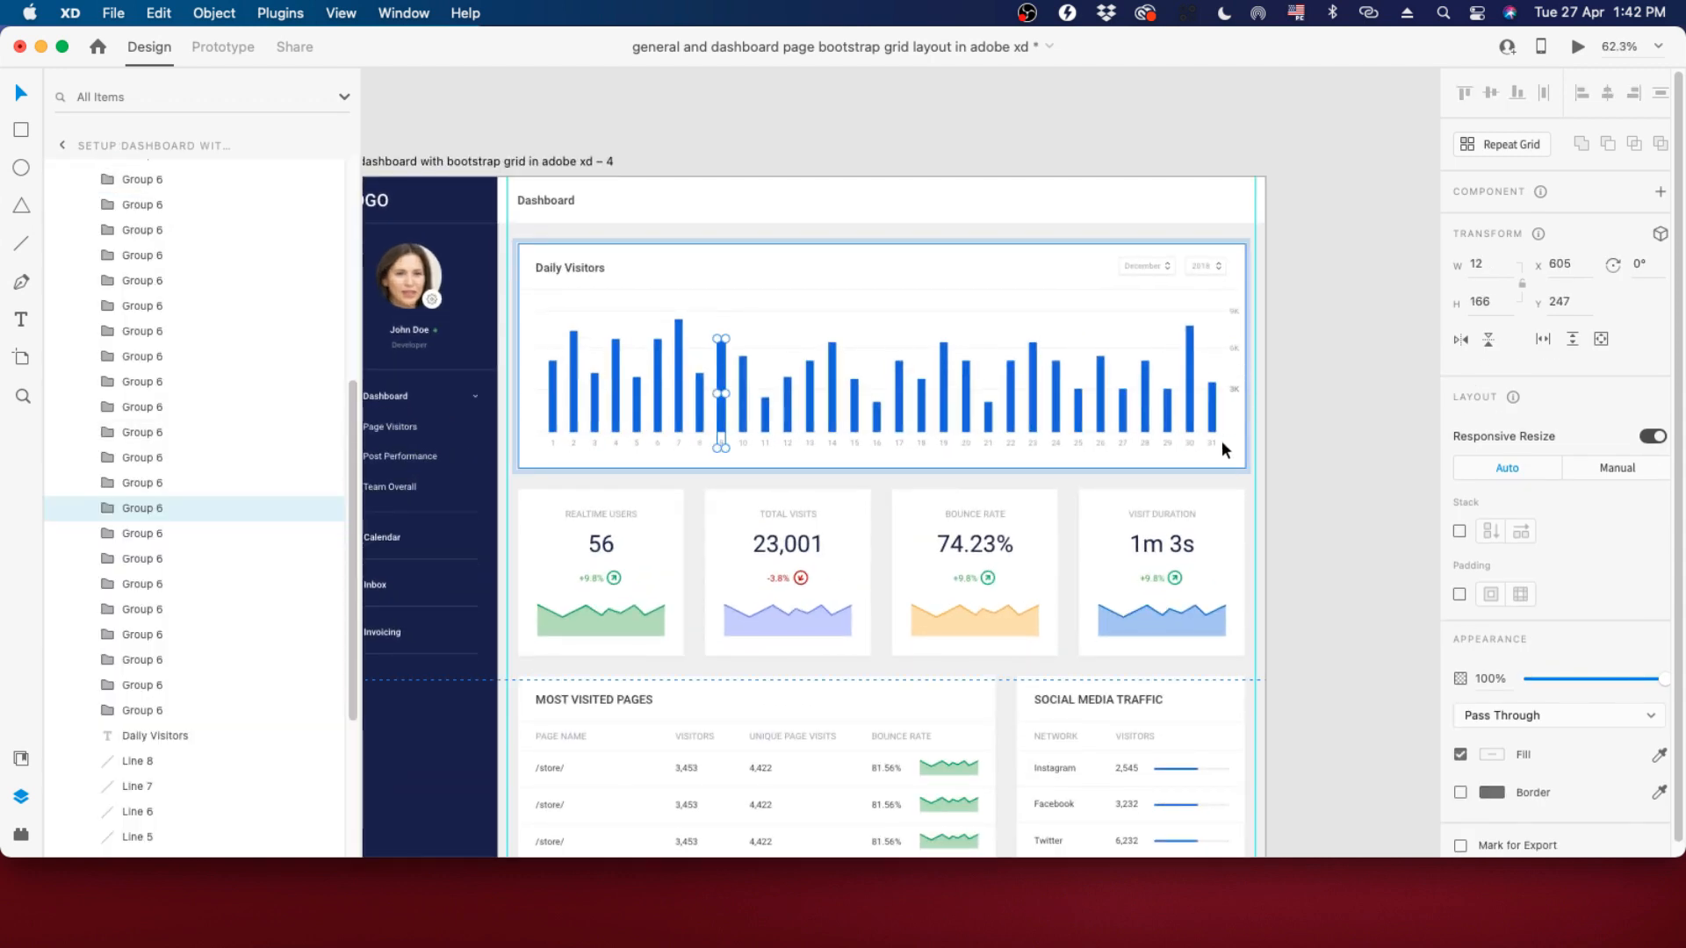
{"action": "scroll", "coordinate": [569, 393], "scroll_direction": "up", "scroll_amount": 2}
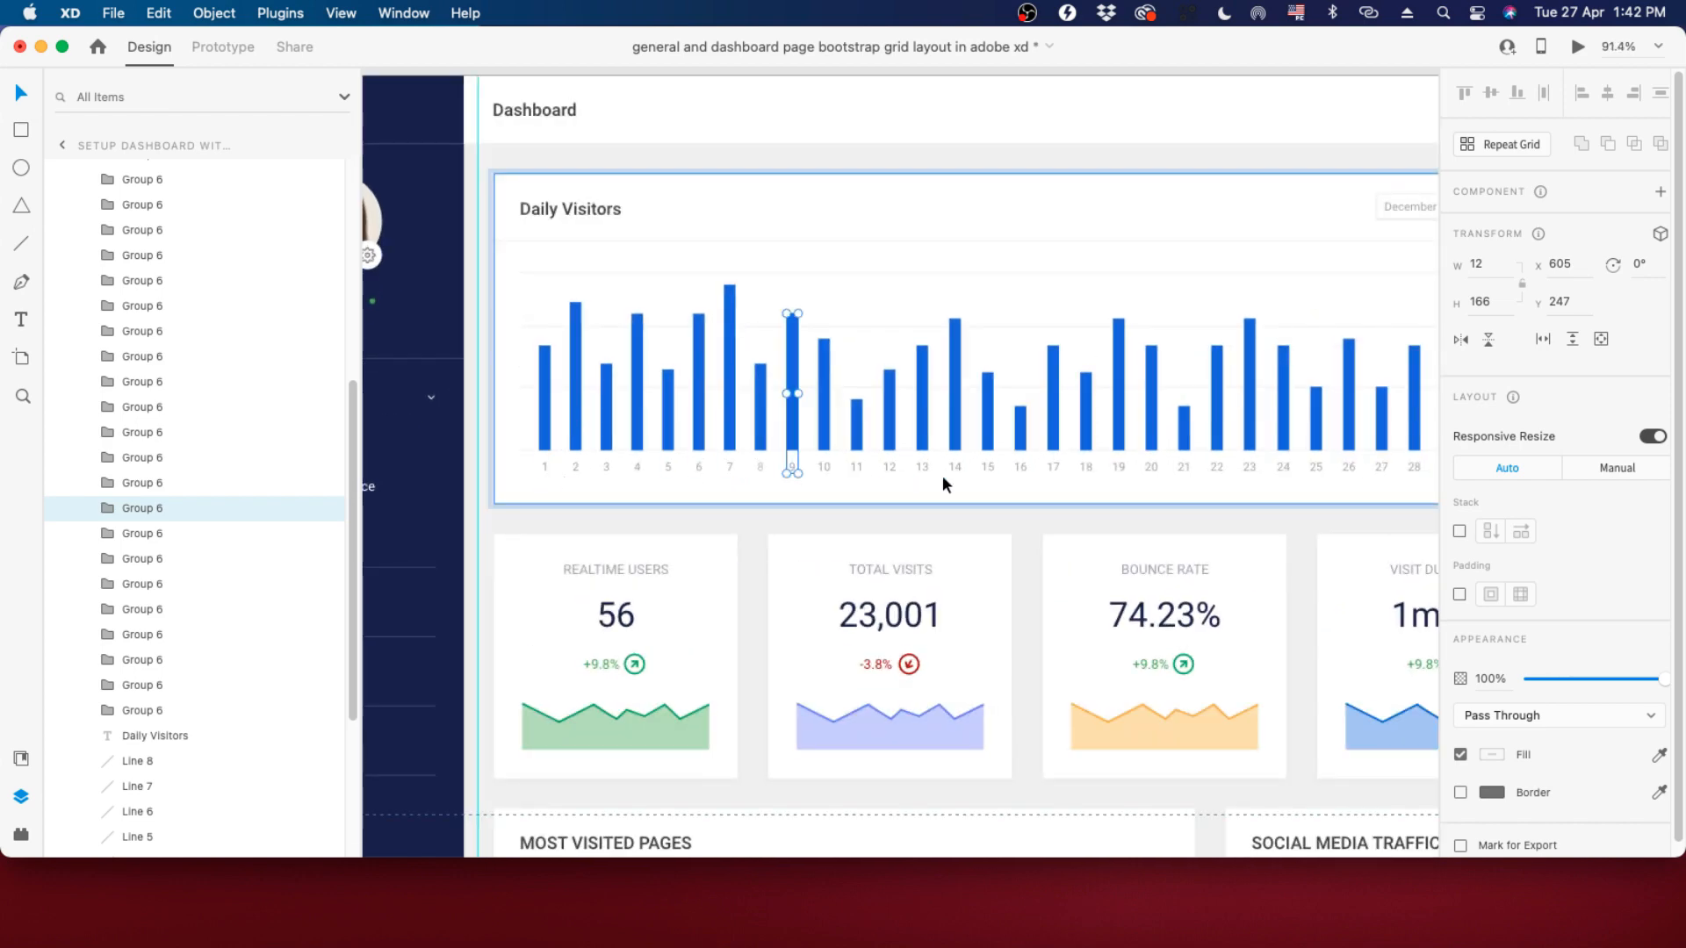
{"action": "scroll", "coordinate": [777, 473], "scroll_direction": "down", "scroll_amount": 3}
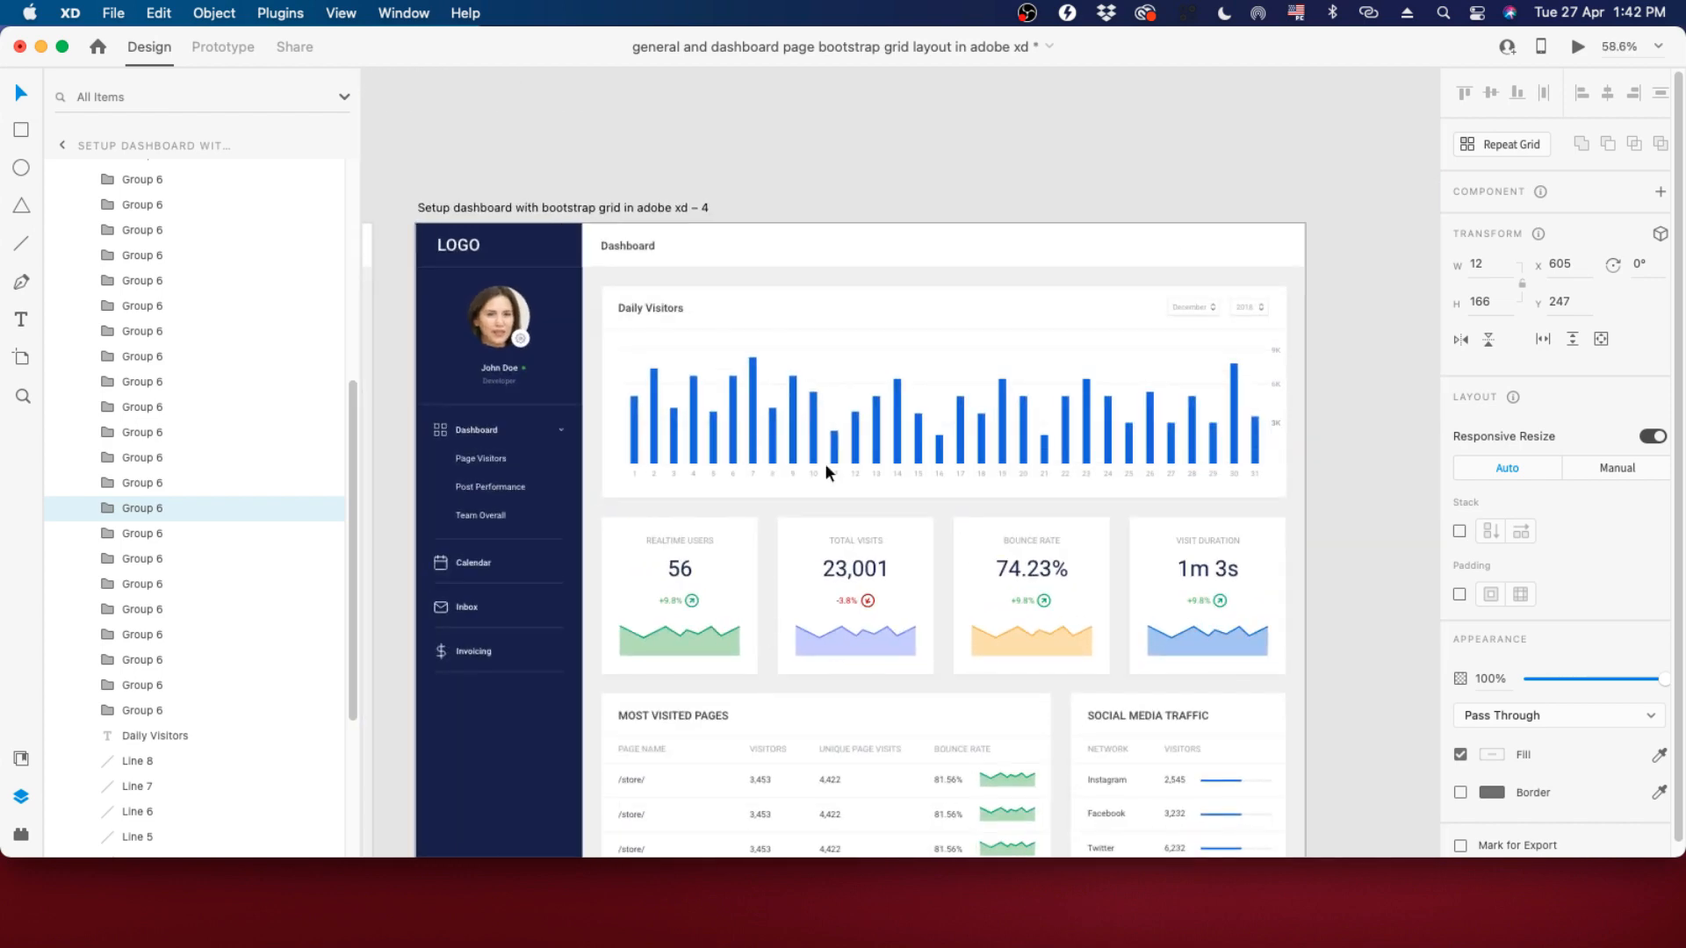
{"action": "scroll", "coordinate": [988, 471], "scroll_direction": "up", "scroll_amount": 2}
{"action": "scroll", "coordinate": [1238, 422], "scroll_direction": "down", "scroll_amount": 2}
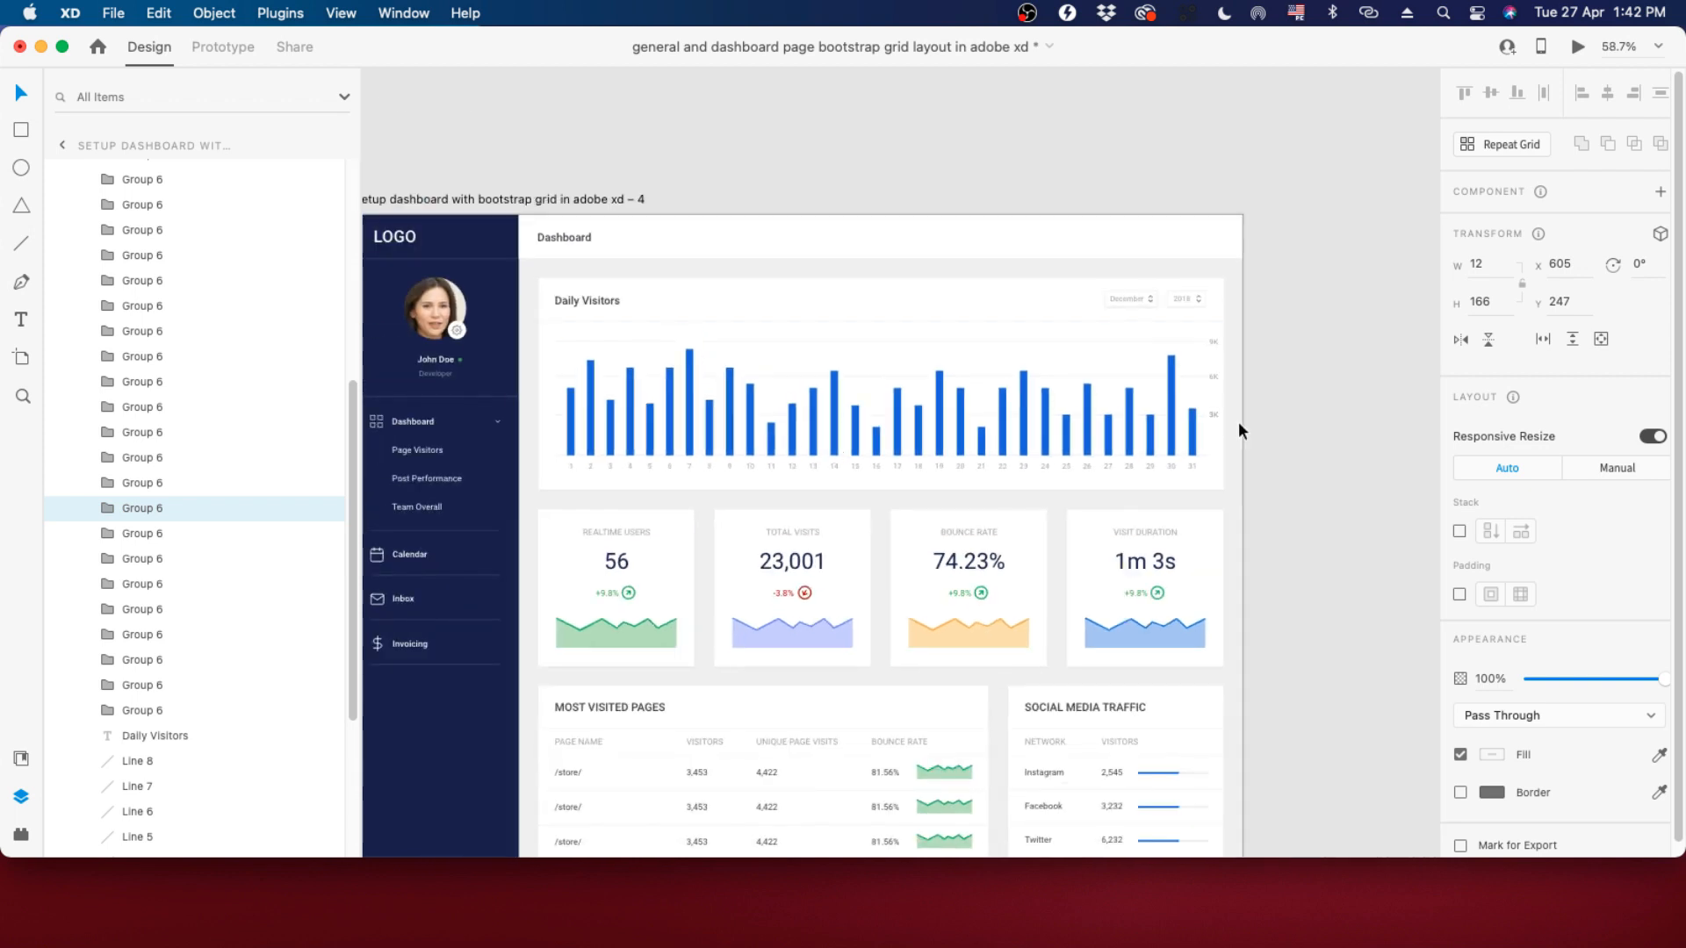
{"action": "left_click_drag", "start_coordinate": [1274, 346], "coordinate": [567, 467]}
{"action": "left_click_drag", "start_coordinate": [643, 402], "coordinate": [630, 360]}
{"action": "key", "text": "super+z"}
{"action": "left_click", "coordinate": [652, 304], "text": "shift"}
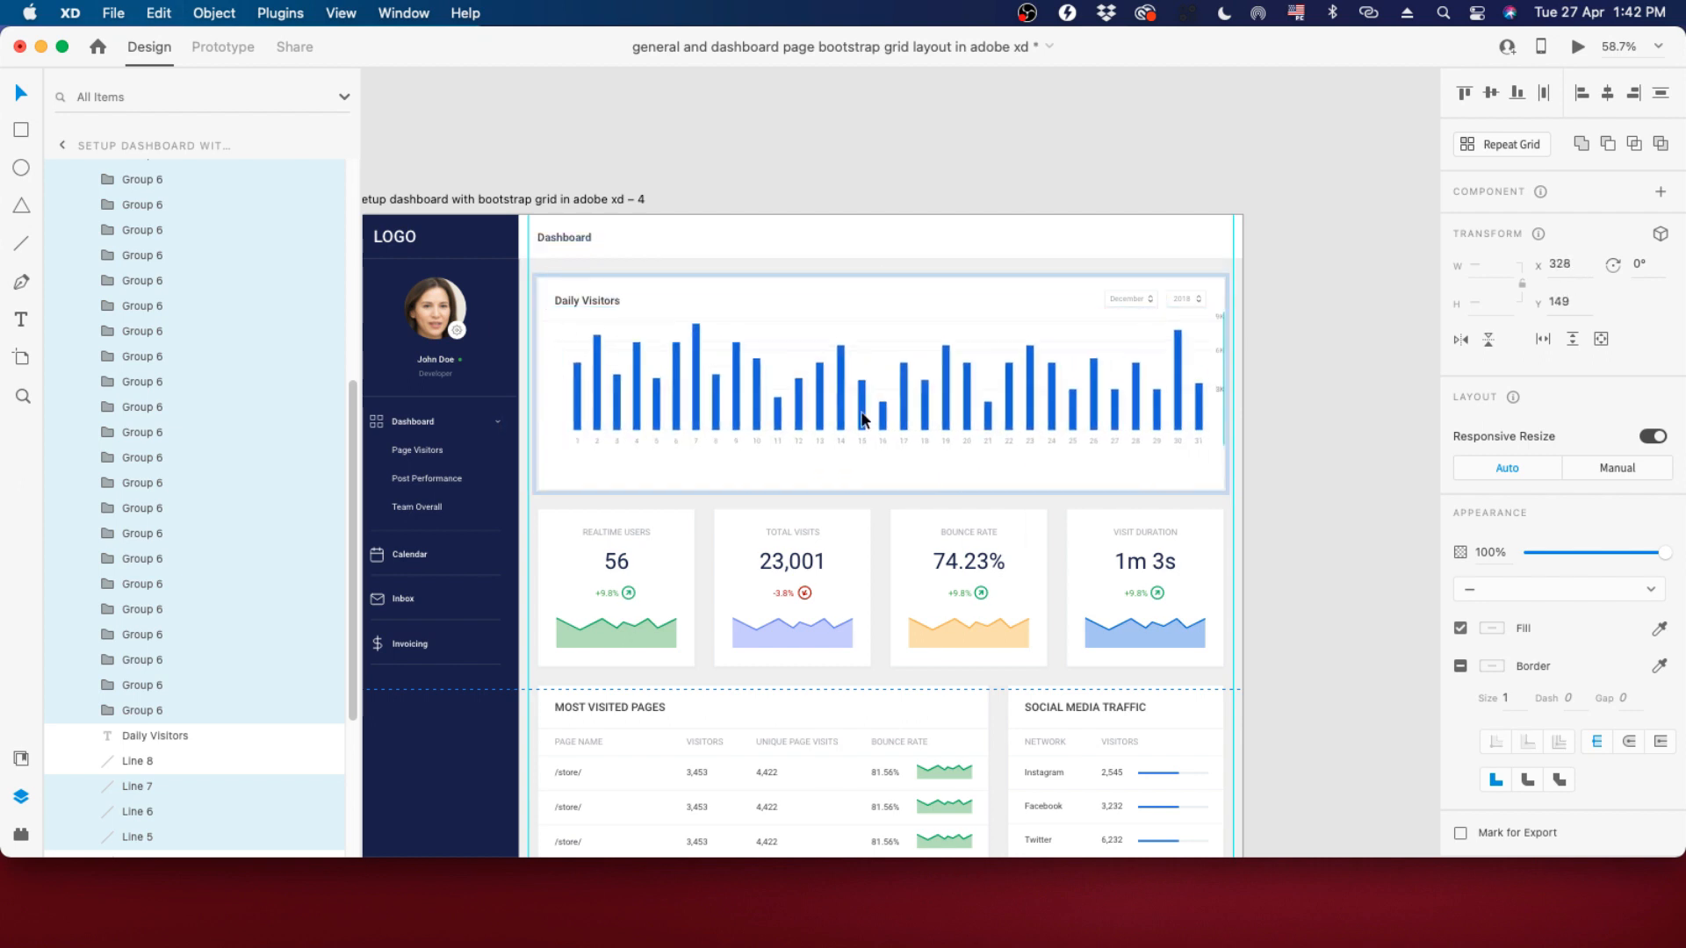
Remove the 9K, 6K and 3K axis labels from the Daily Visitors chart selection.
{"action": "scroll", "coordinate": [1171, 392], "scroll_direction": "up", "scroll_amount": 5}
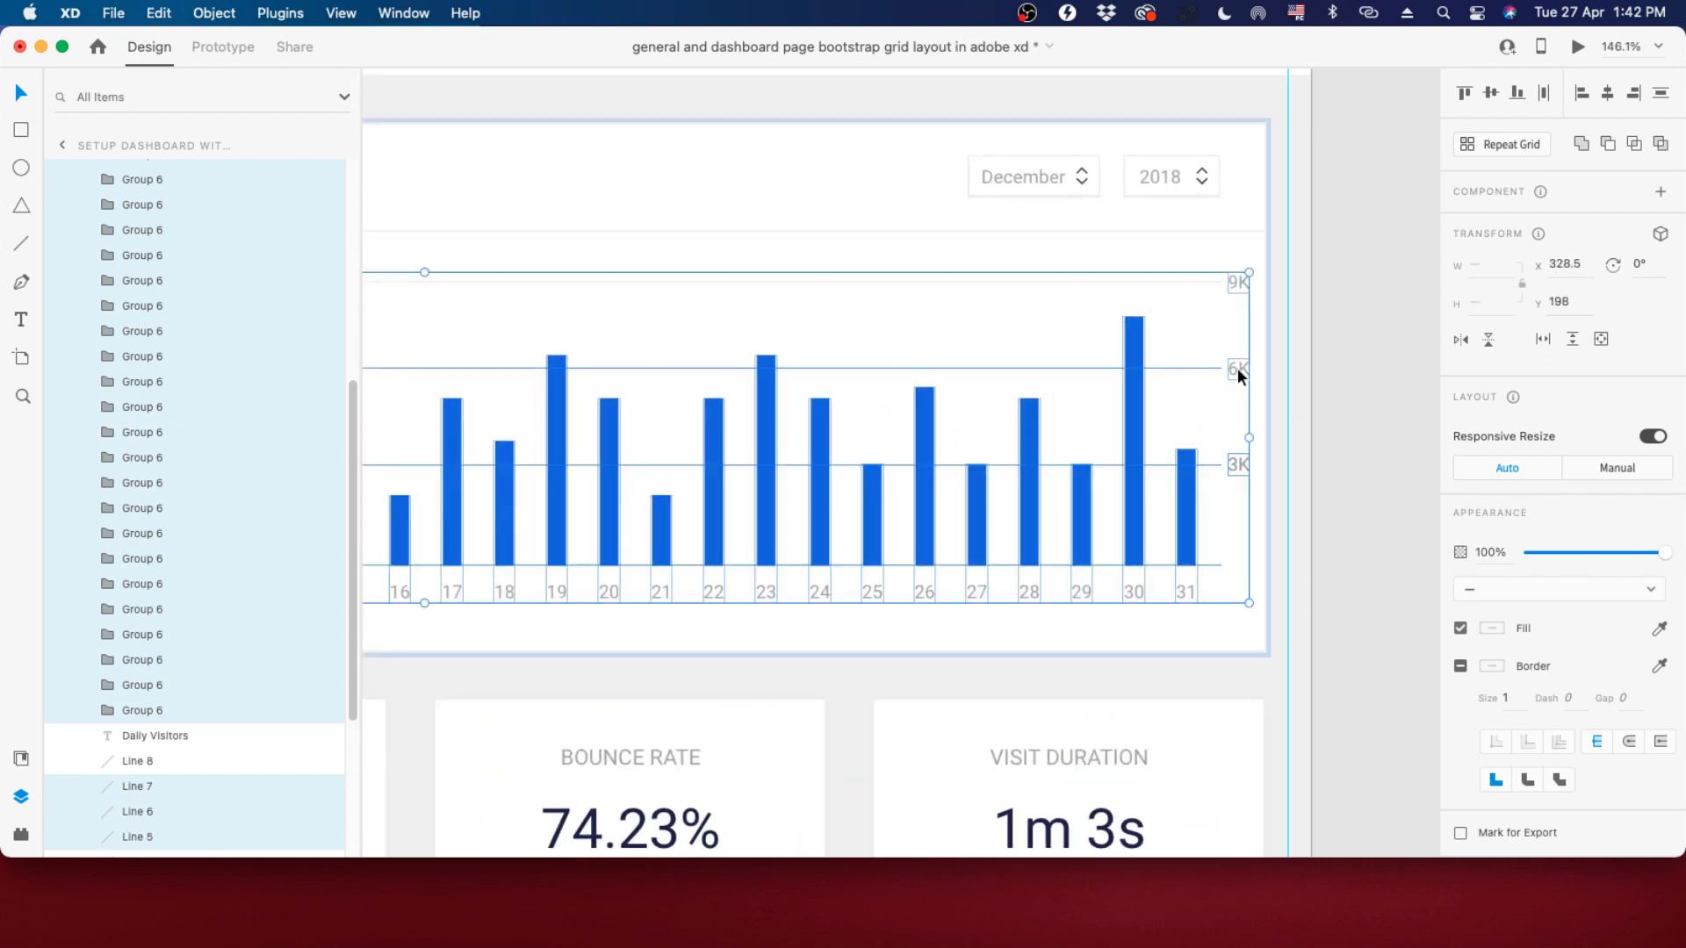
{"action": "left_click", "coordinate": [1238, 282], "text": "shift"}
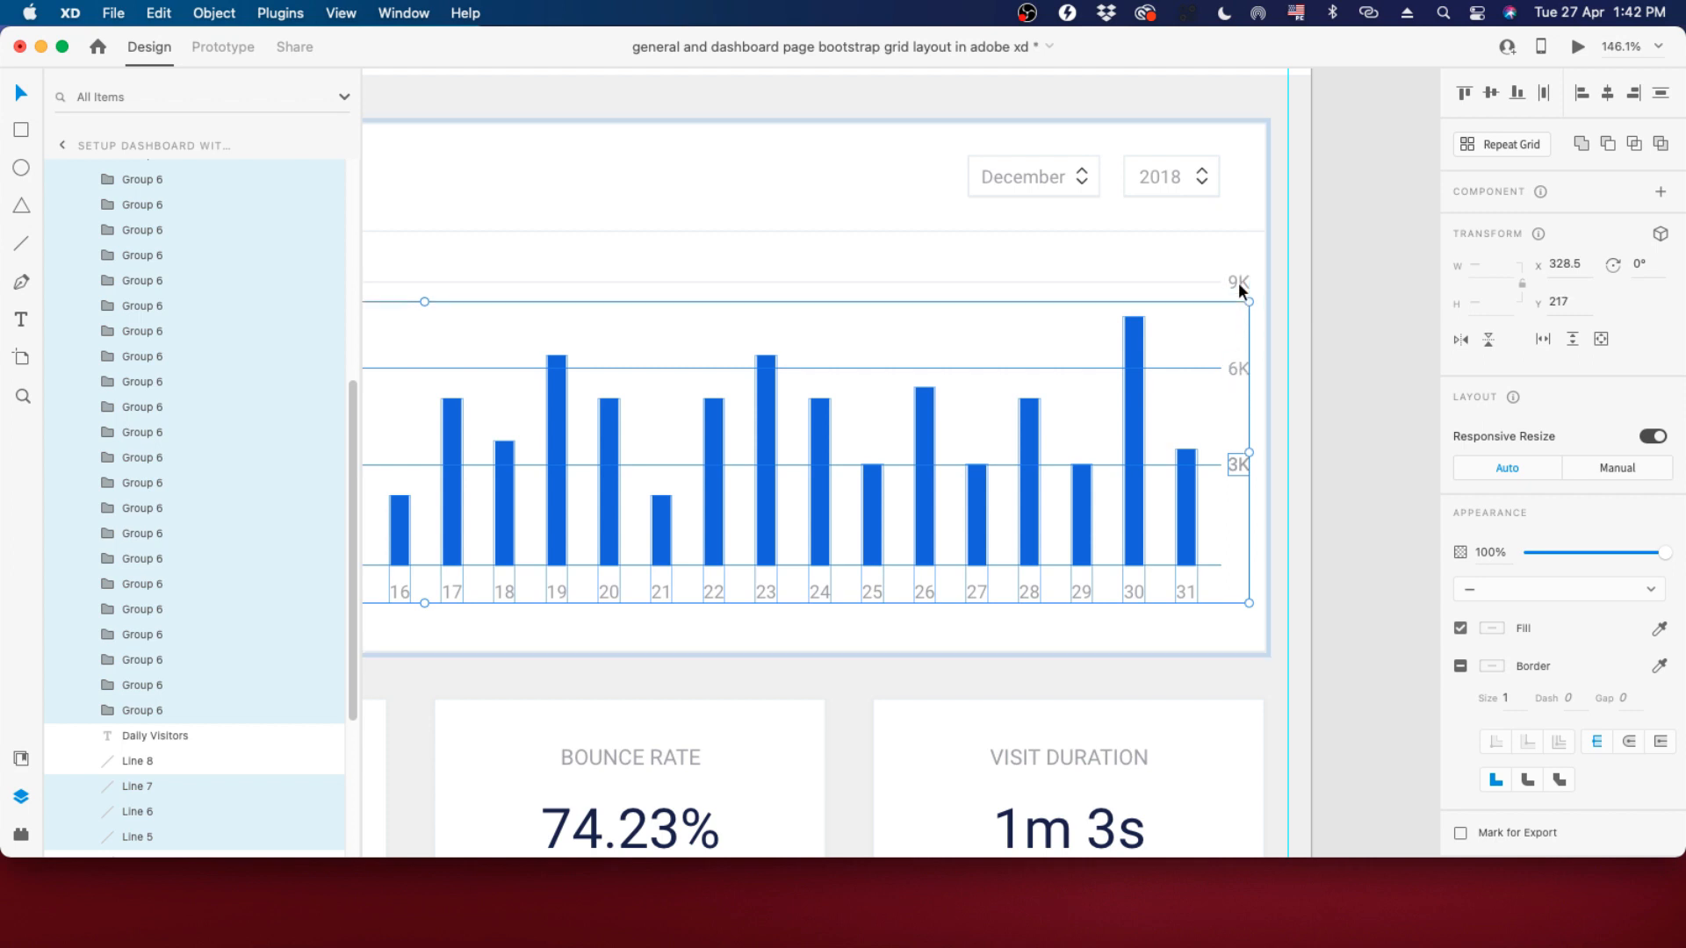
{"action": "left_click", "coordinate": [1236, 467], "text": "shift"}
{"action": "left_click", "coordinate": [1236, 467], "text": "shift"}
{"action": "scroll", "coordinate": [1067, 511], "scroll_direction": "down", "scroll_amount": 3}
Try moving the selected chart bars sideways to check what the selection includes, undoing each move.
{"action": "left_click_drag", "start_coordinate": [1104, 484], "coordinate": [942, 466]}
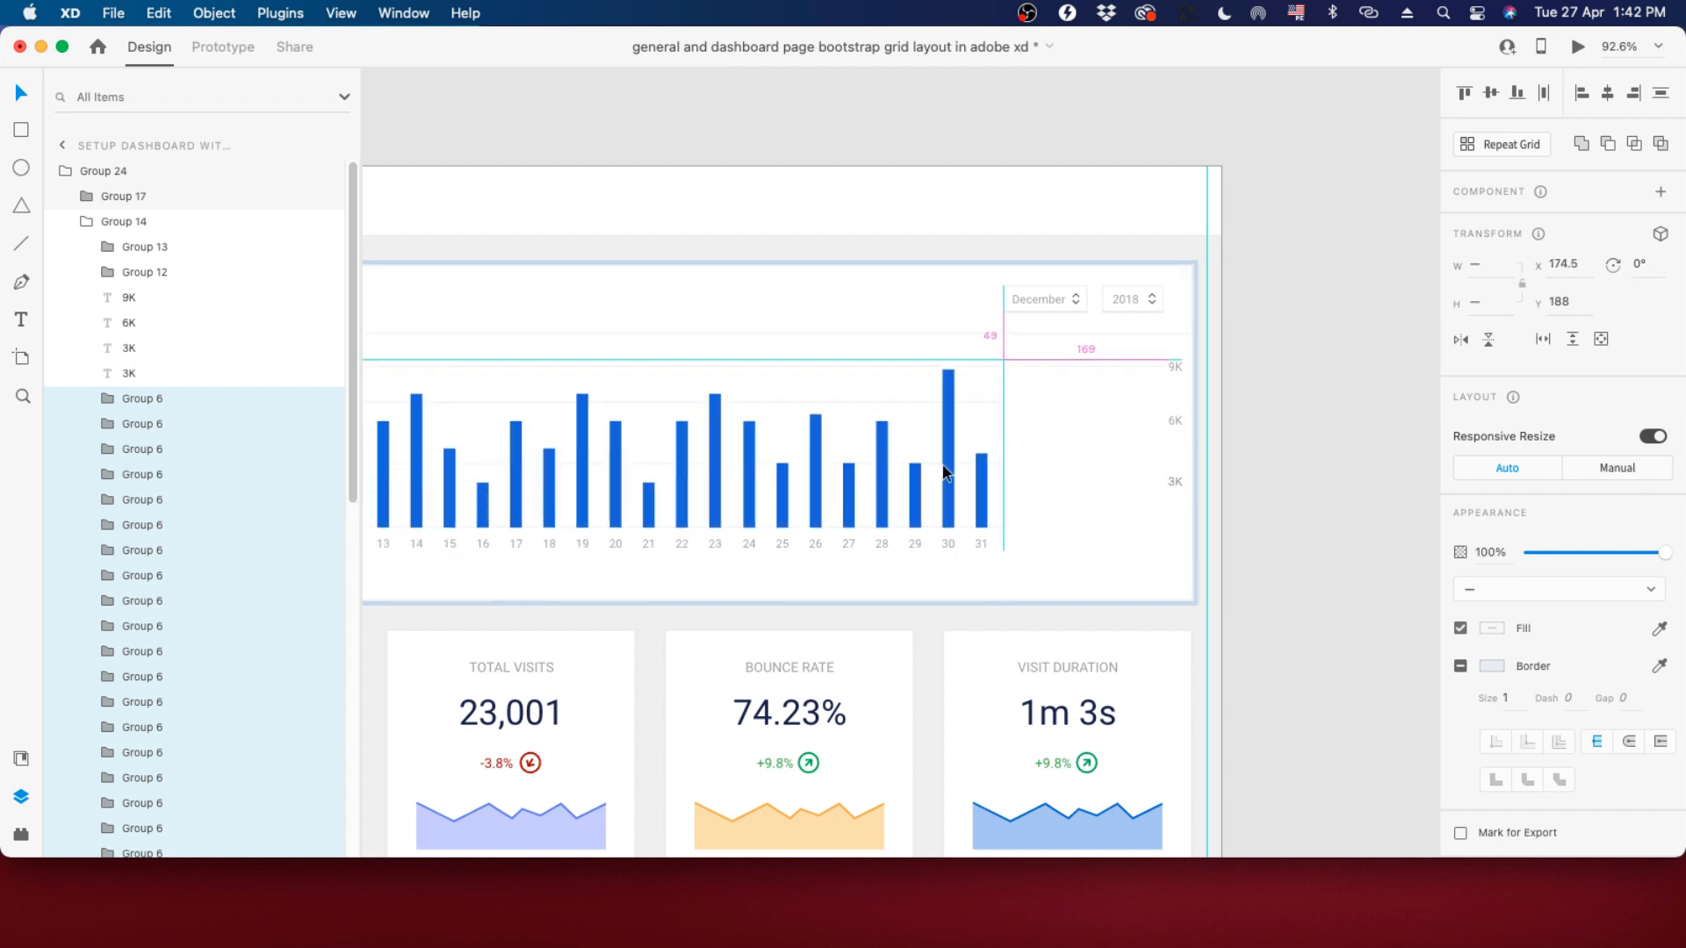
{"action": "key", "text": "super+z"}
{"action": "scroll", "coordinate": [1282, 506], "scroll_direction": "down", "scroll_amount": 3}
{"action": "scroll", "coordinate": [1239, 512], "scroll_direction": "up", "scroll_amount": 3}
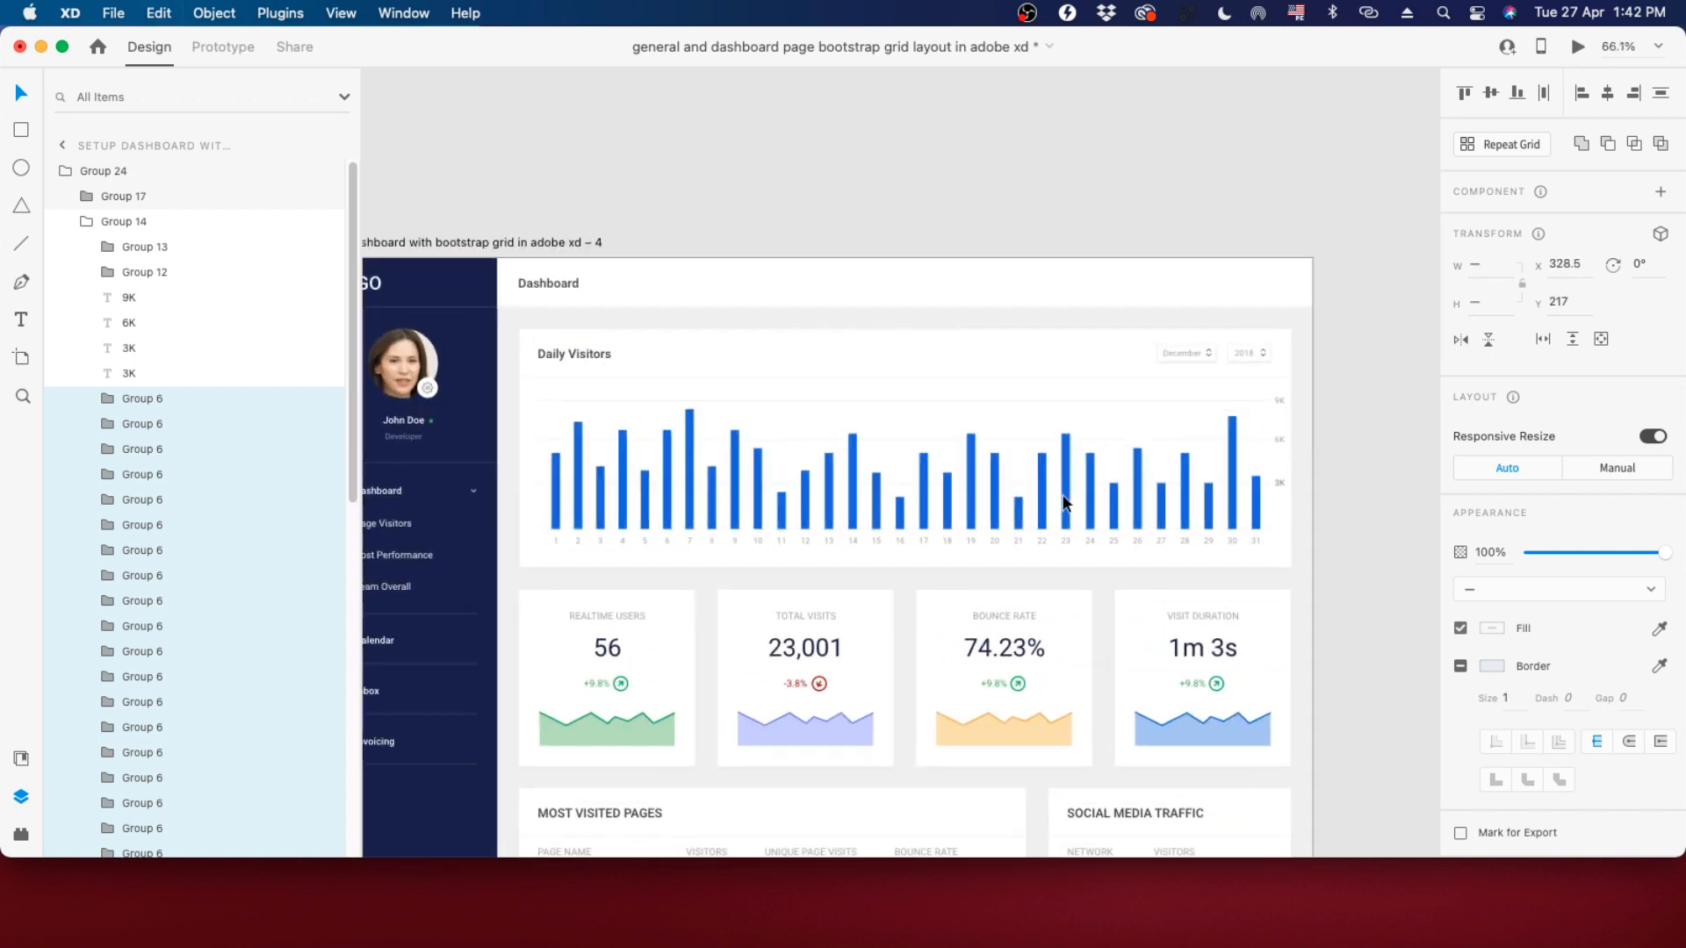
{"action": "mouse_move", "coordinate": [986, 500]}
{"action": "left_mouse_down"}
{"action": "mouse_move", "coordinate": [983, 479]}
{"action": "mouse_move", "coordinate": [966, 503]}
{"action": "left_mouse_up"}
{"action": "key", "text": "super+z"}
Group the selected Daily Visitors bars with their day numbers and gridlines.
{"action": "key", "text": "super+g"}
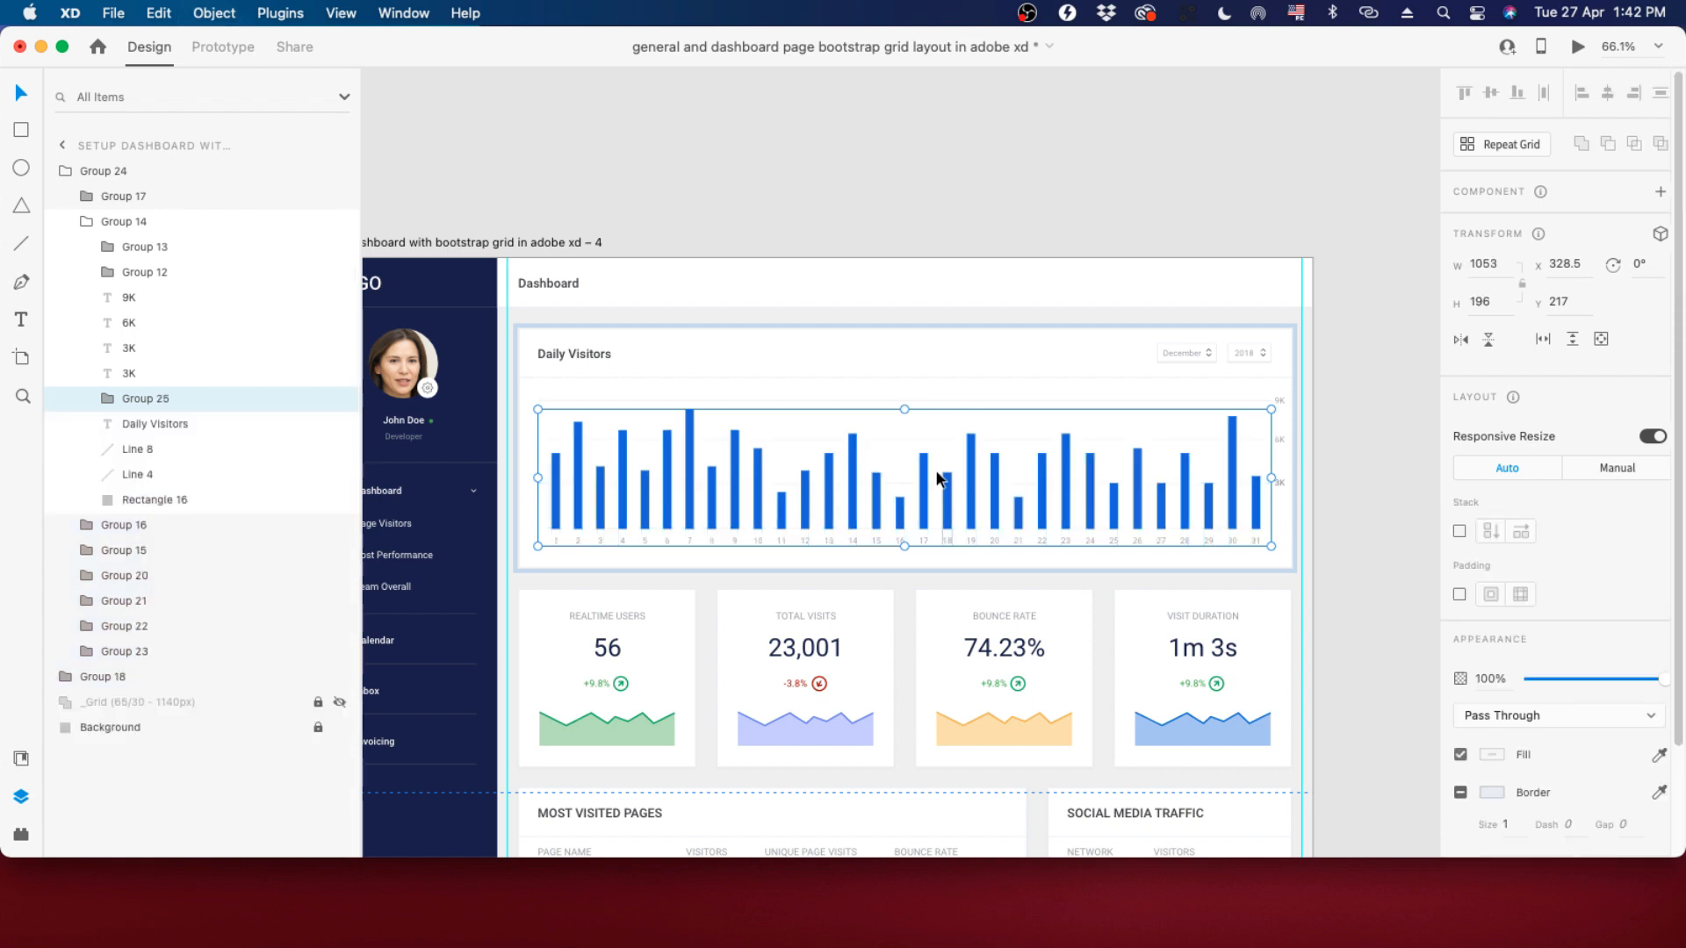
{"action": "scroll", "coordinate": [897, 386], "scroll_direction": "down", "scroll_amount": 3}
{"action": "scroll", "coordinate": [988, 460], "scroll_direction": "up", "scroll_amount": 2}
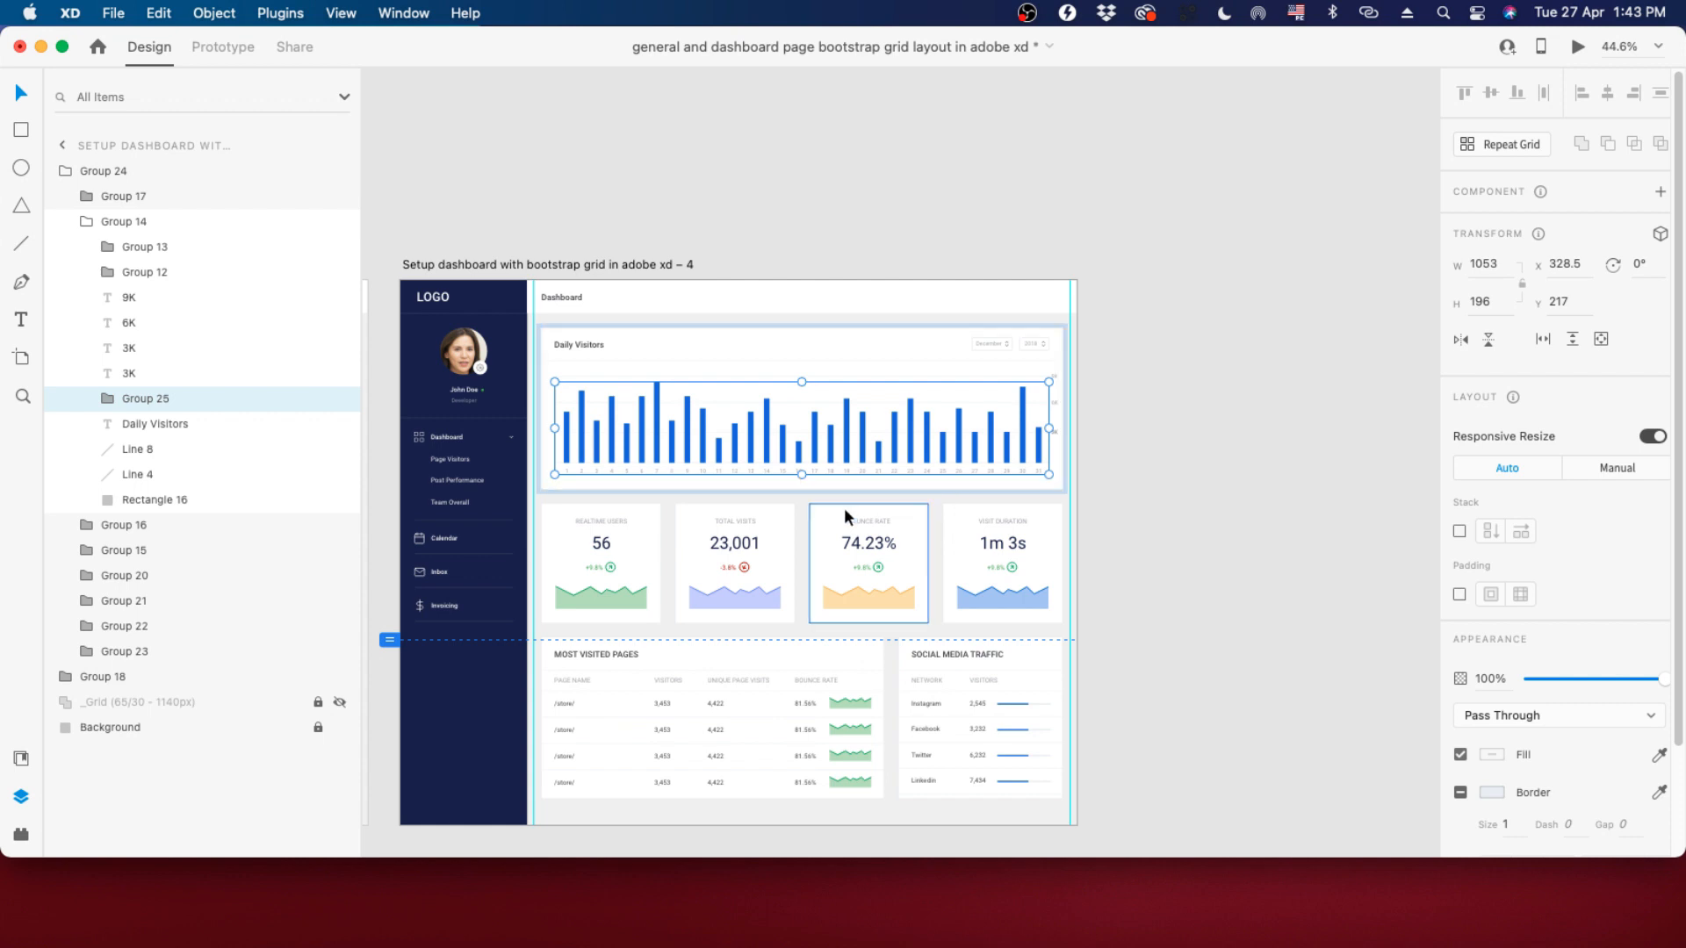
Turn the grouped Daily Visitors bars into a Repeat Grid and extend it horizontally to a width of 2151 for a second set of bars.
{"action": "key", "text": "super+r"}
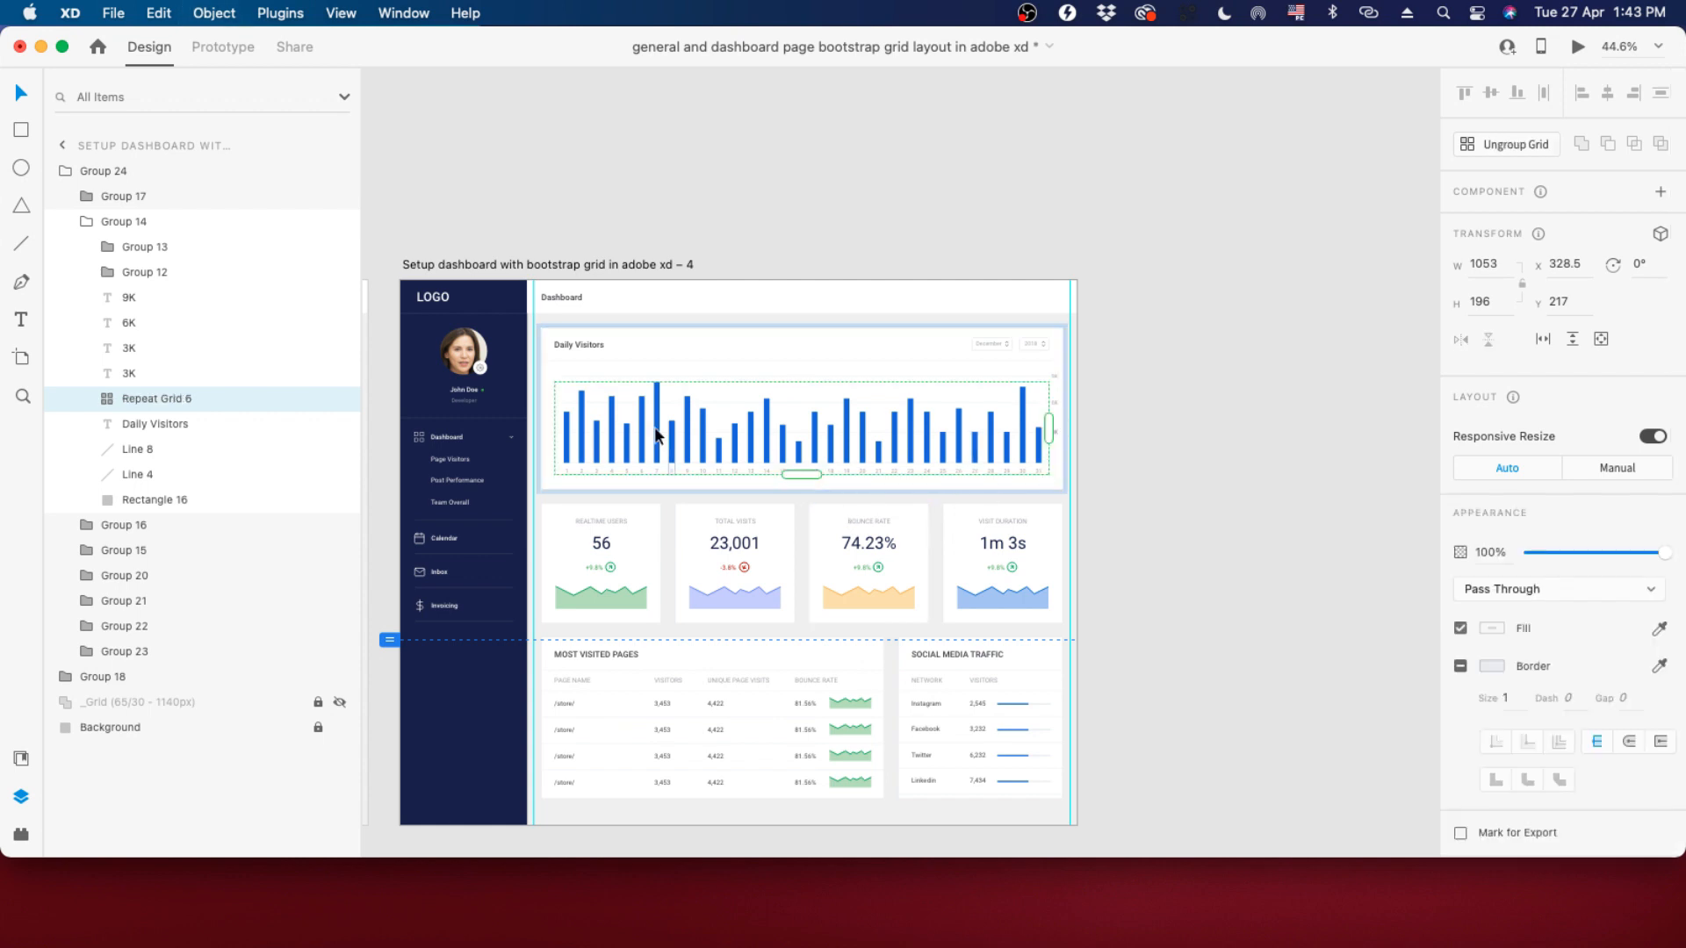
{"action": "scroll", "coordinate": [1304, 397], "scroll_direction": "up", "scroll_amount": 2}
{"action": "scroll", "coordinate": [613, 420], "scroll_direction": "down", "scroll_amount": 5}
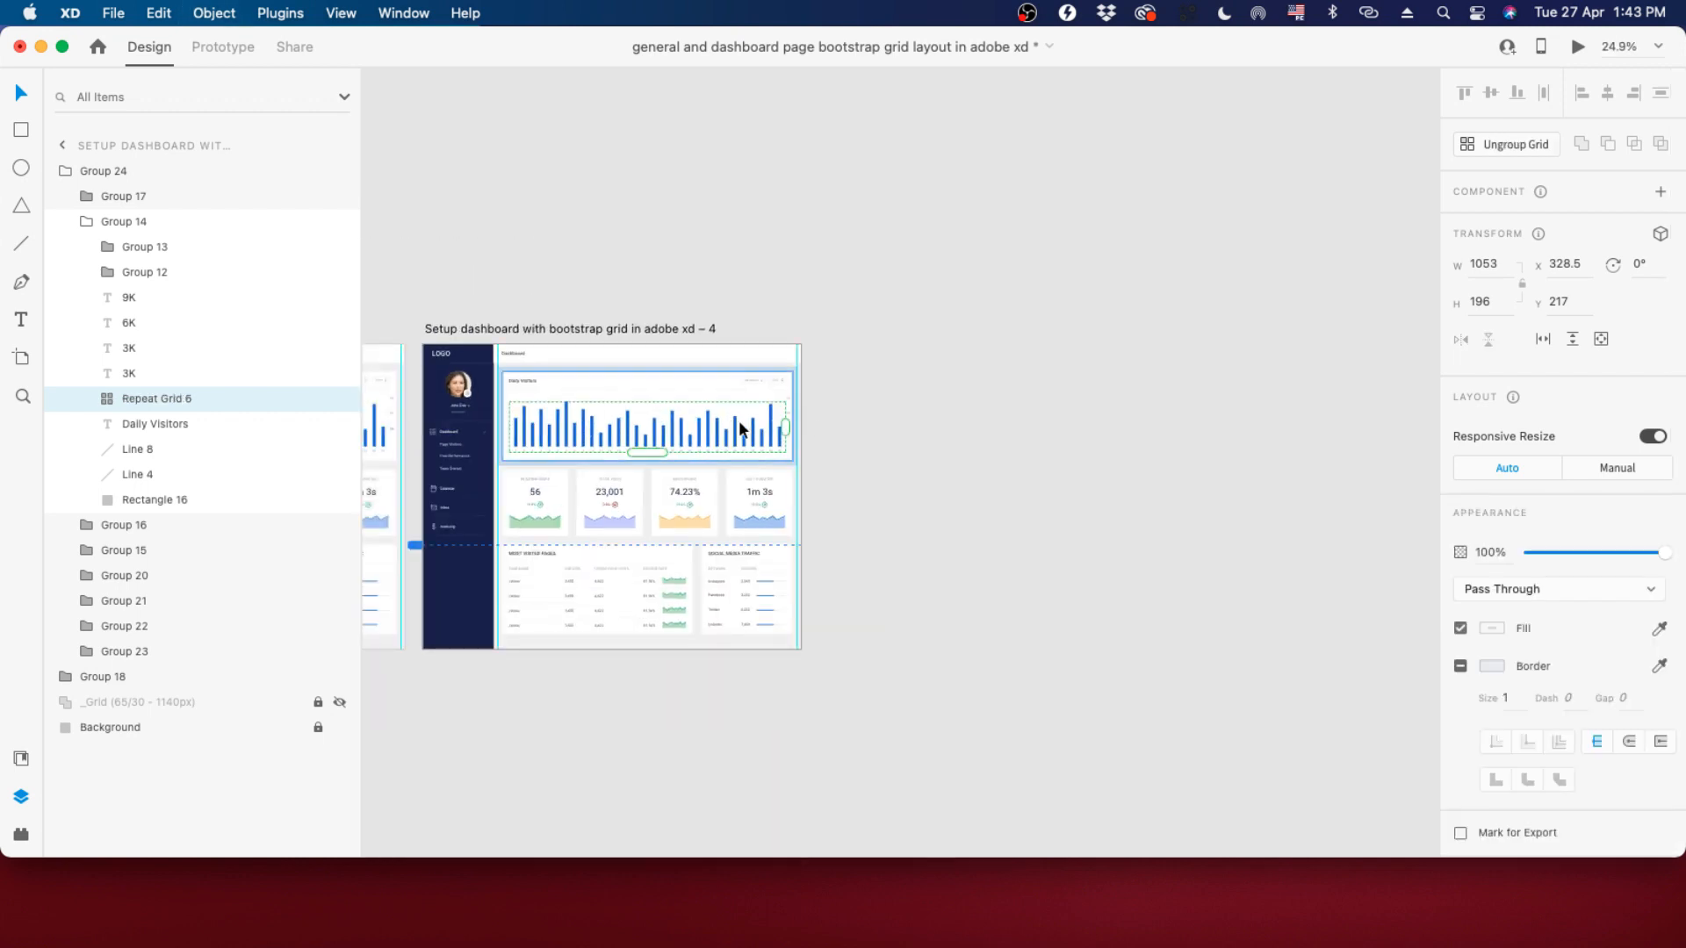
{"action": "scroll", "coordinate": [741, 422], "scroll_direction": "up", "scroll_amount": 3}
{"action": "scroll", "coordinate": [808, 426], "scroll_direction": "up", "scroll_amount": 1}
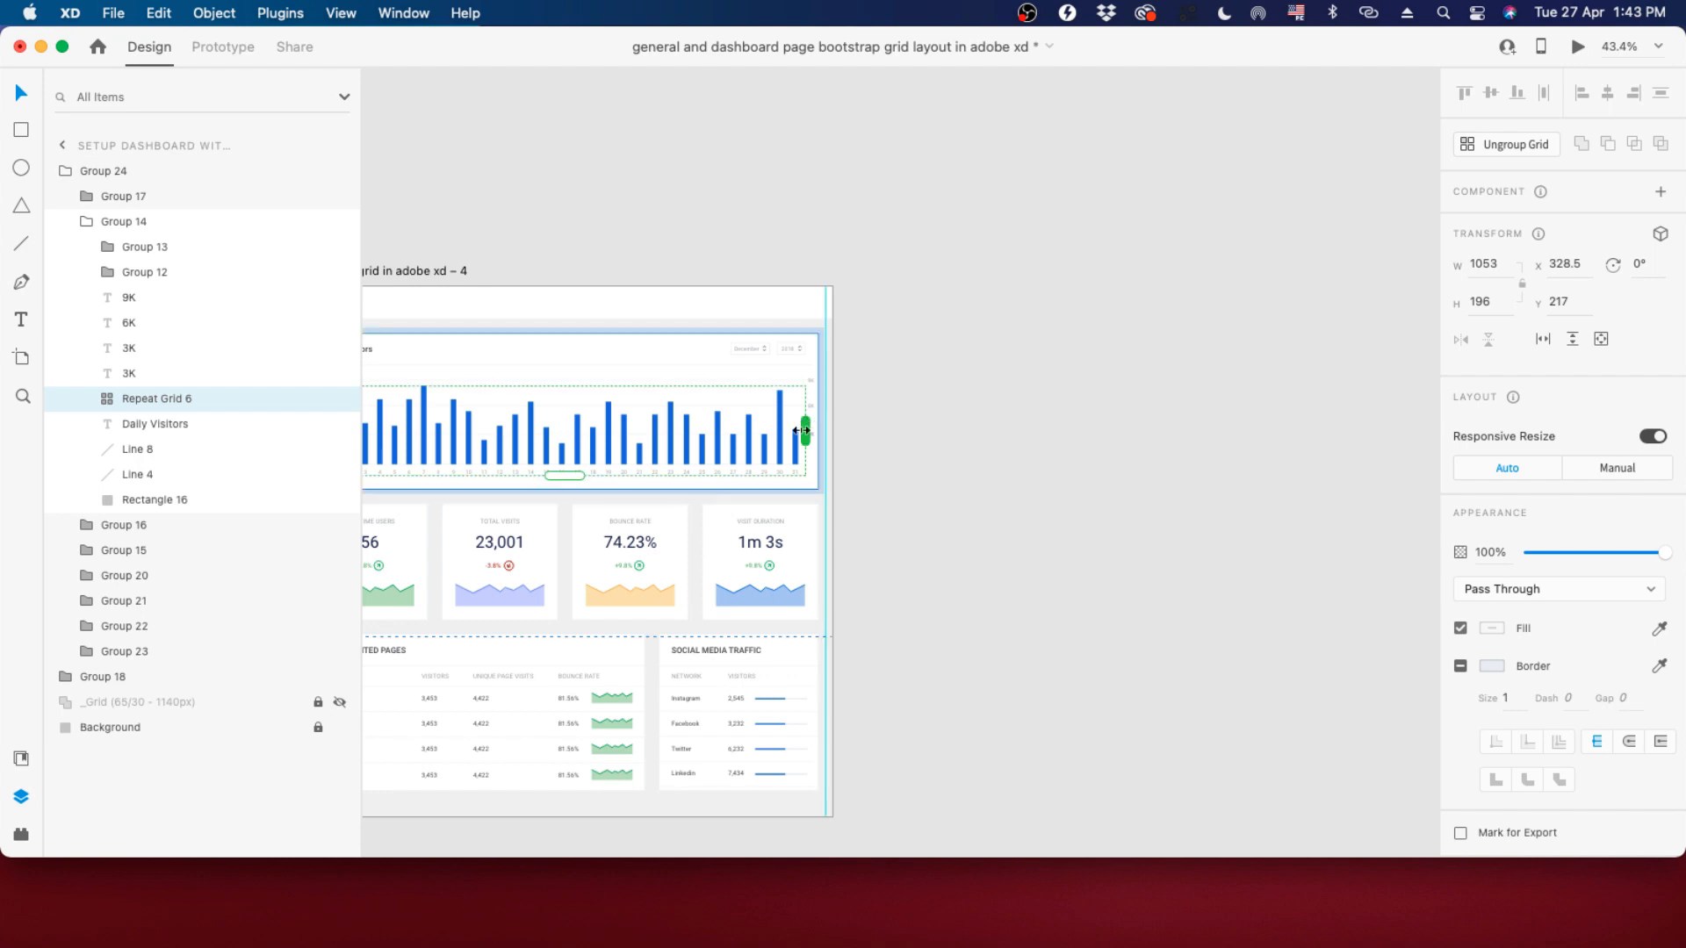
{"action": "left_click_drag", "start_coordinate": [803, 430], "coordinate": [1305, 449]}
{"action": "scroll", "coordinate": [1305, 450], "scroll_direction": "down", "scroll_amount": 3}
{"action": "scroll", "coordinate": [1082, 424], "scroll_direction": "up", "scroll_amount": 3}
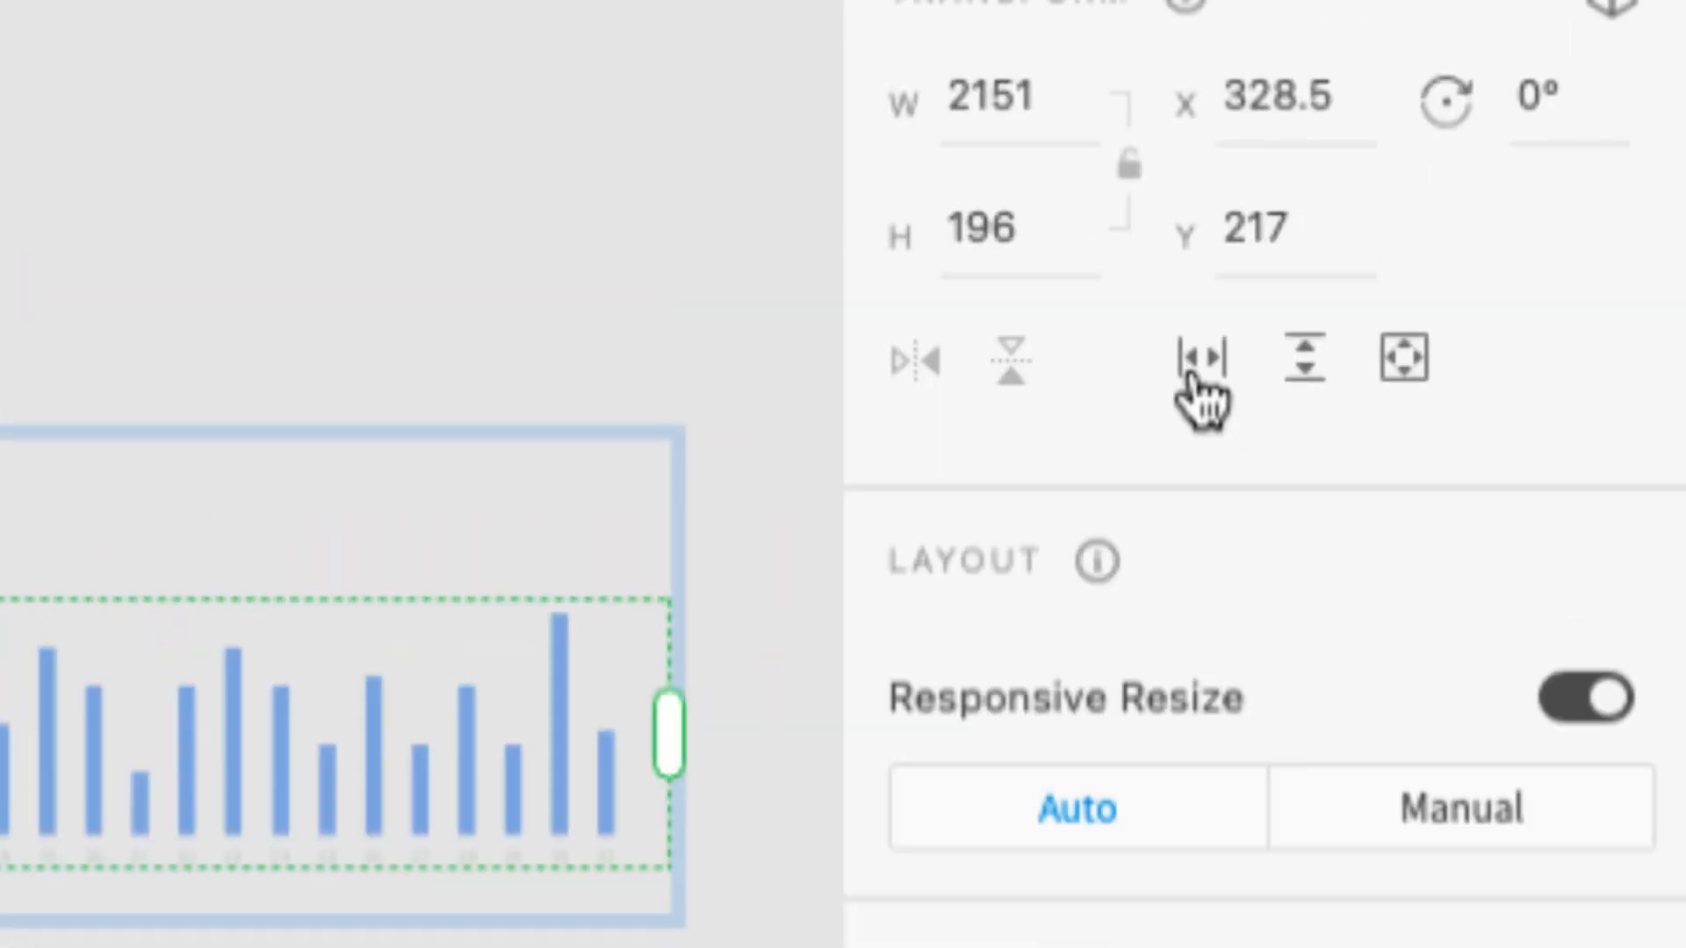
Make the extended Daily Visitors bar grid a horizontally scrolling group.
{"action": "mouse_move", "coordinate": [1203, 360]}
{"action": "mouse_move", "coordinate": [1214, 391]}
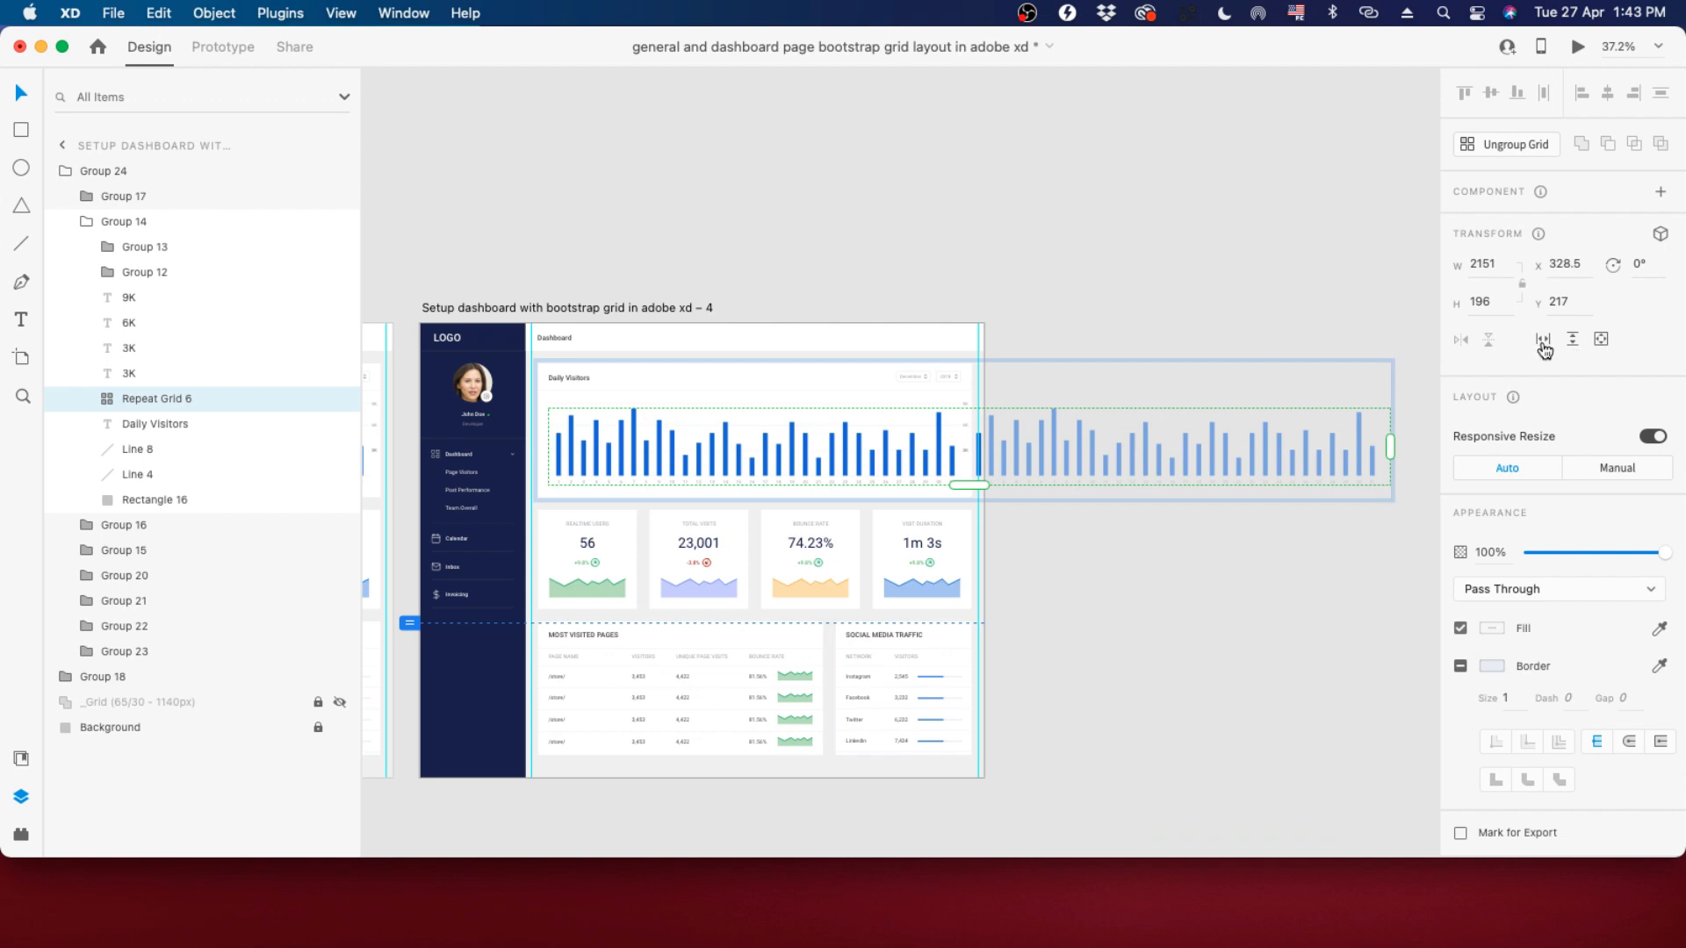
{"action": "left_click", "coordinate": [1542, 345]}
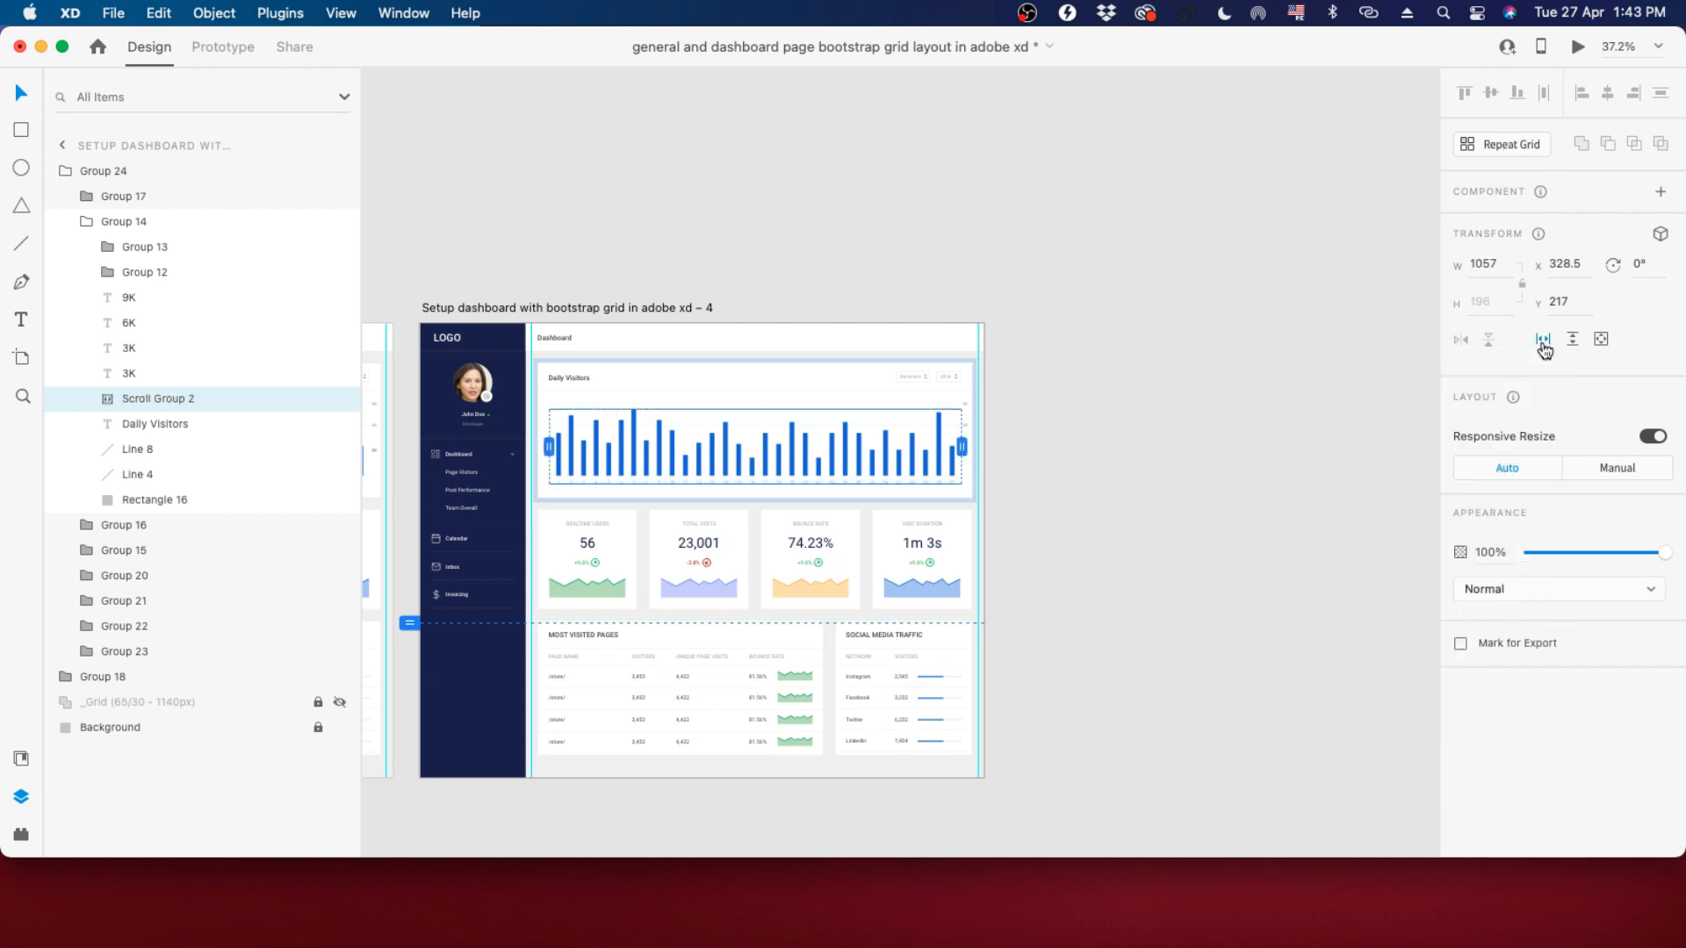
{"action": "scroll", "coordinate": [615, 466], "scroll_direction": "up", "scroll_amount": 5}
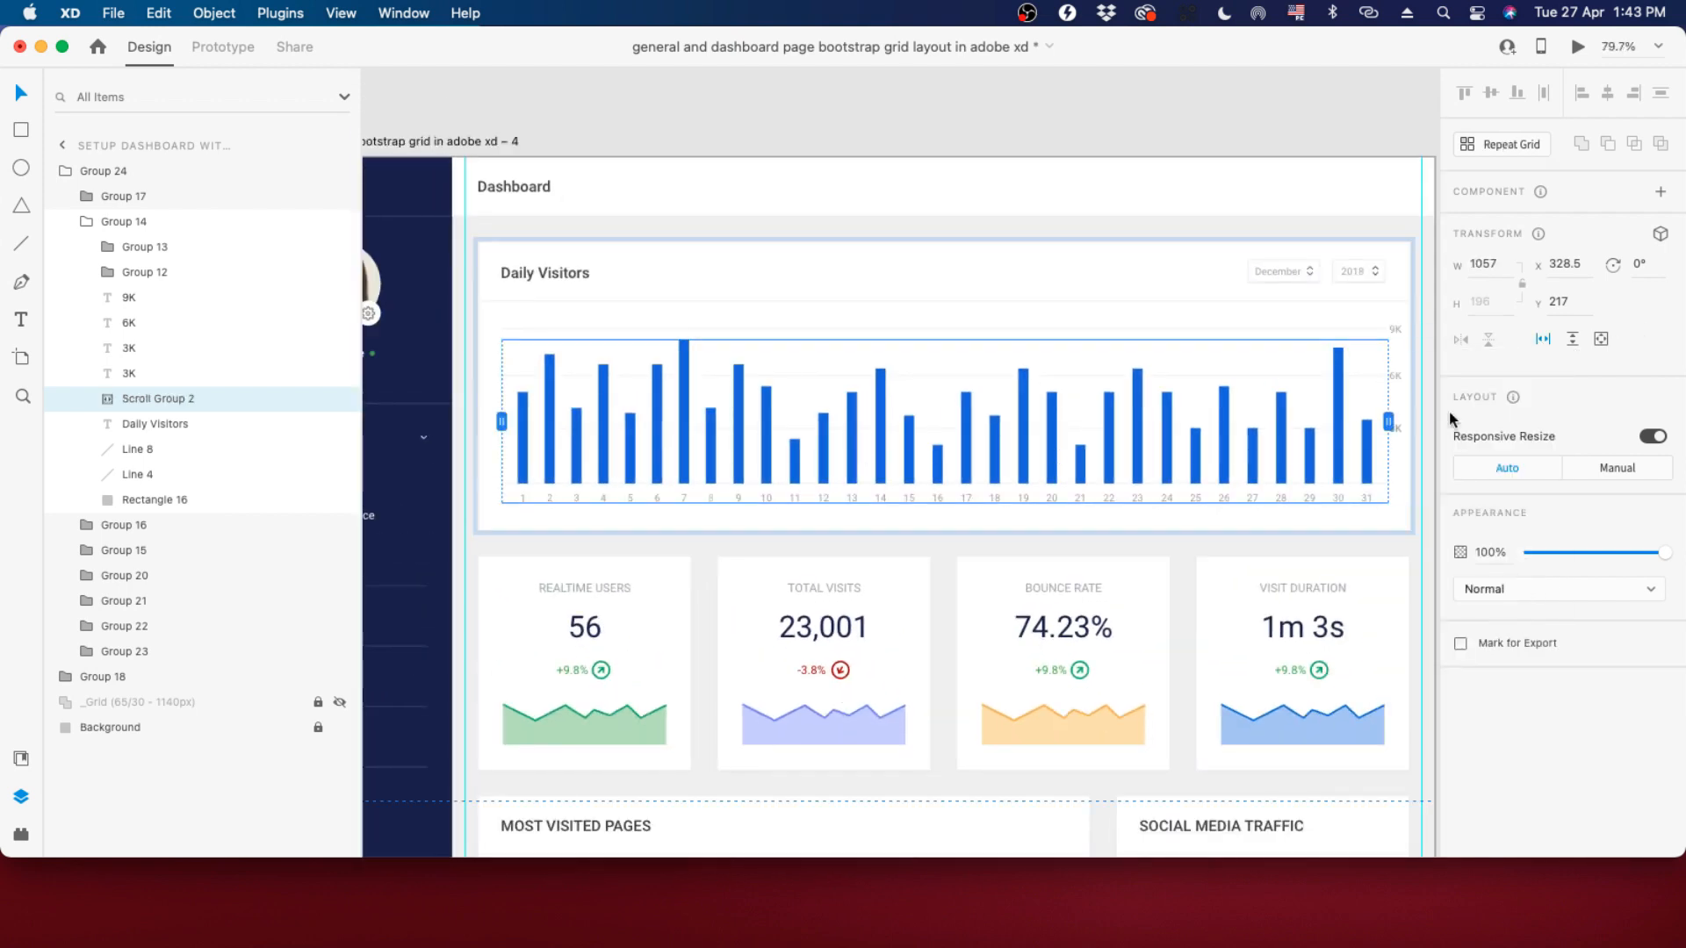
{"action": "scroll", "coordinate": [882, 435], "scroll_direction": "down", "scroll_amount": 3}
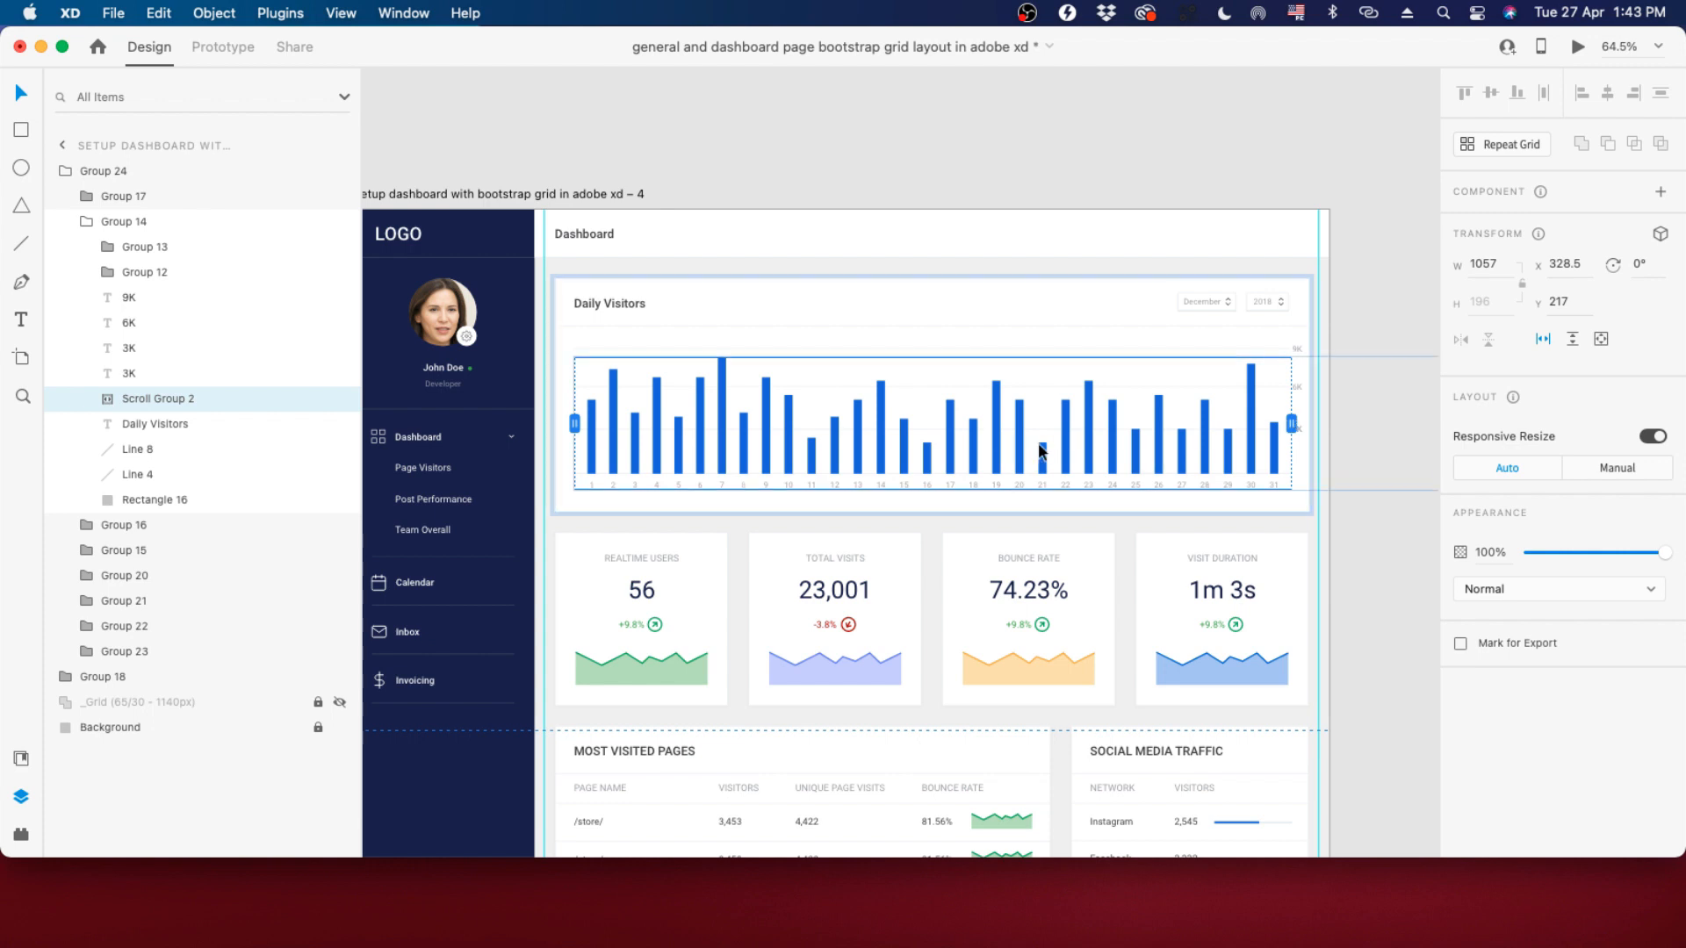
Preview the dashboard, scroll the Daily Visitors bars sideways to test them, and close the preview.
{"action": "left_click", "coordinate": [1578, 48]}
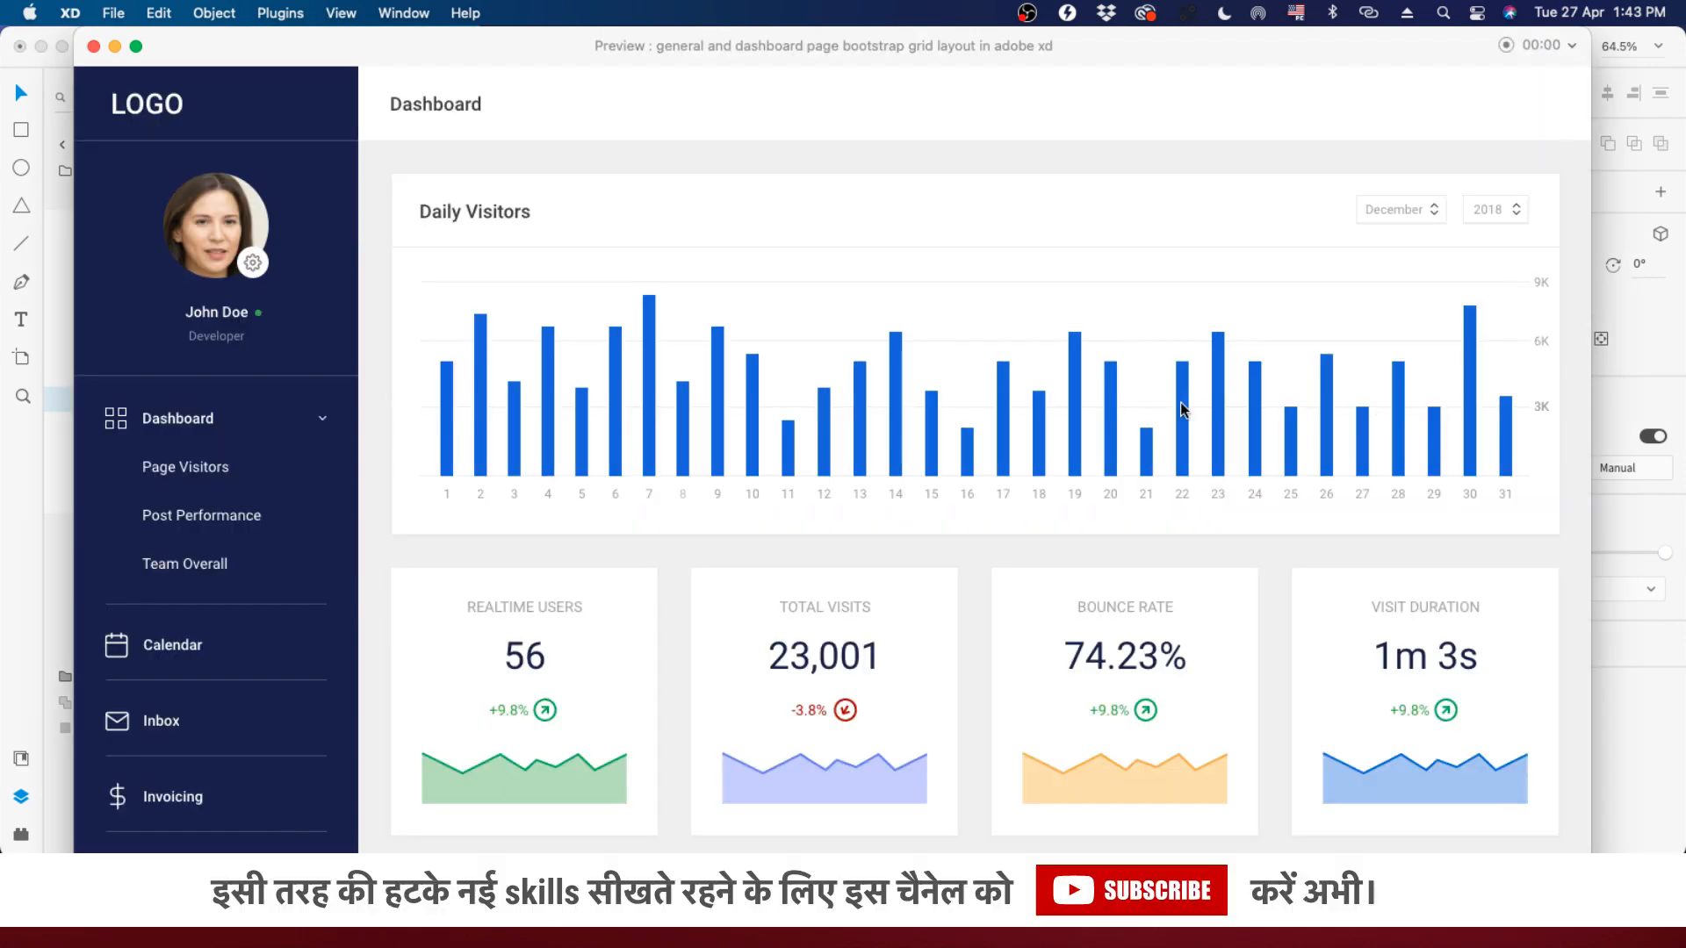
{"action": "left_click_drag", "start_coordinate": [1178, 406], "coordinate": [1255, 462]}
{"action": "left_click_drag", "start_coordinate": [1492, 450], "coordinate": [531, 466]}
{"action": "left_click_drag", "start_coordinate": [1080, 448], "coordinate": [1491, 447]}
{"action": "left_click_drag", "start_coordinate": [734, 449], "coordinate": [1165, 462]}
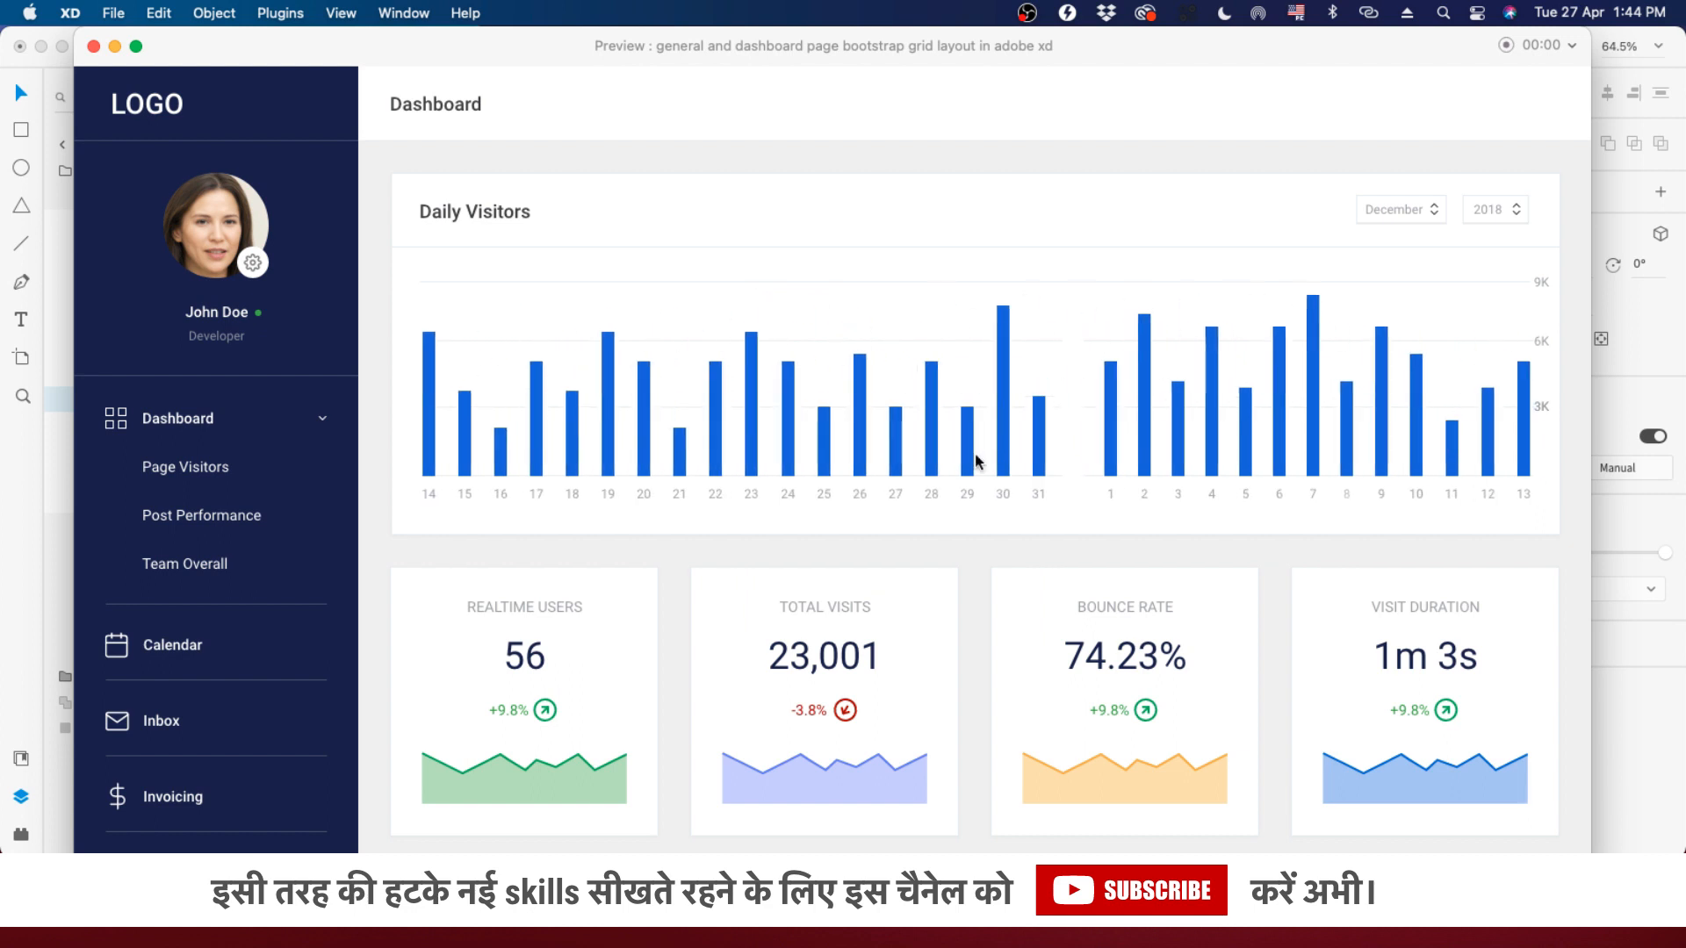
{"action": "left_click_drag", "start_coordinate": [790, 453], "coordinate": [1483, 425]}
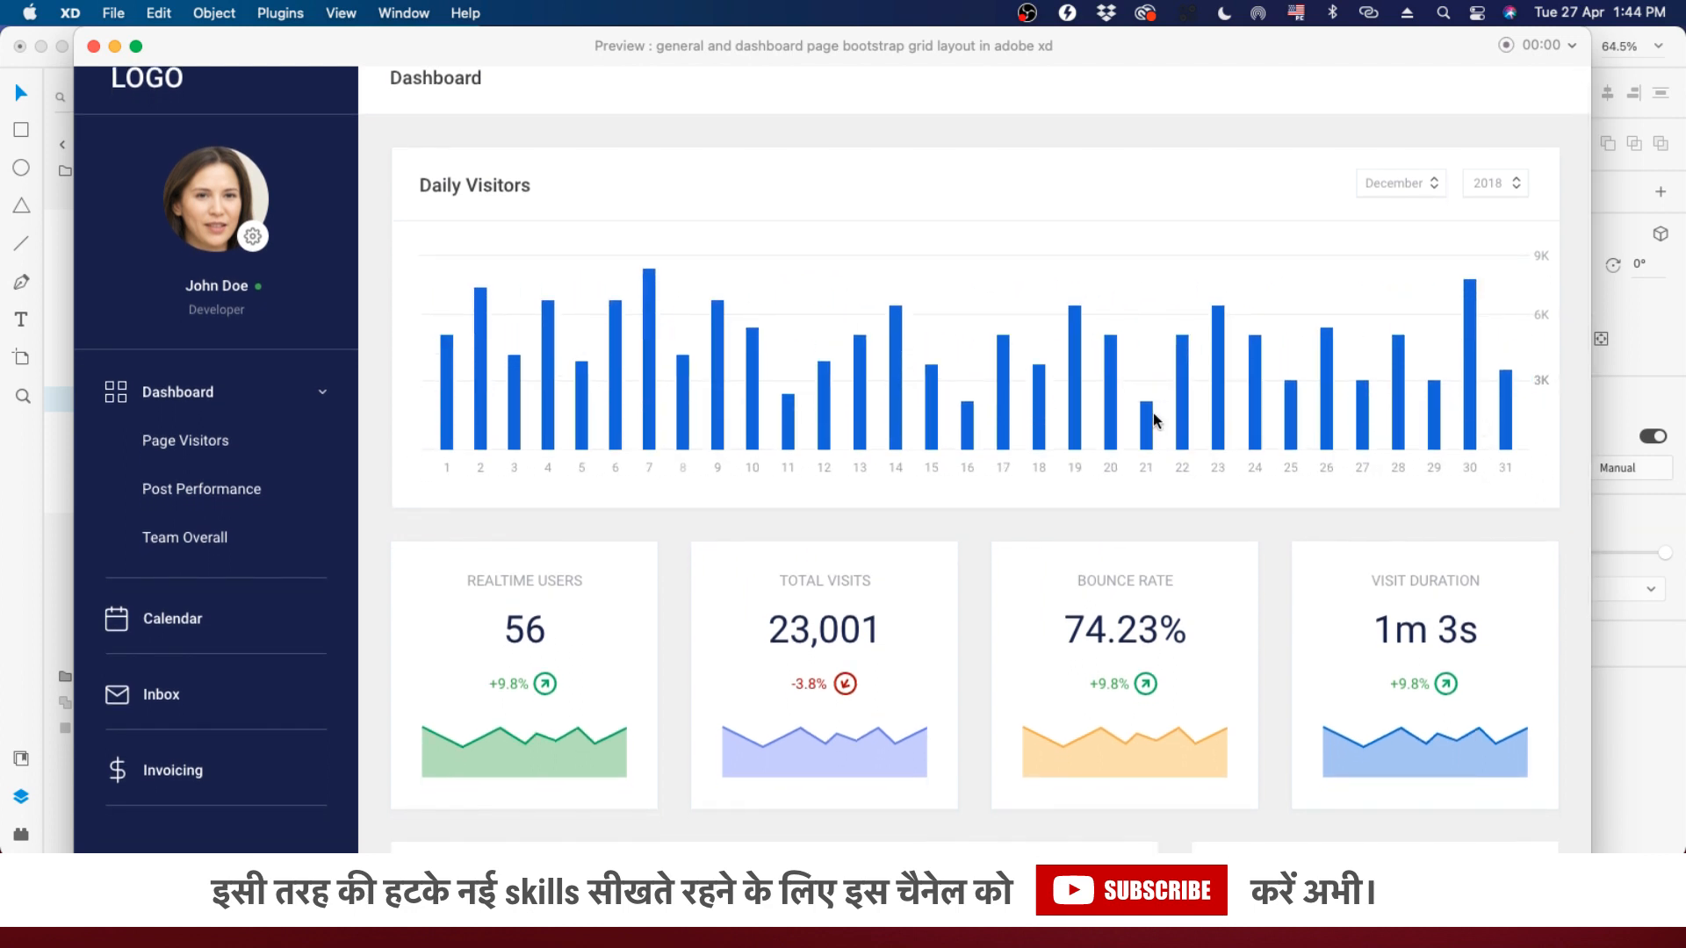
{"action": "left_click_drag", "start_coordinate": [1150, 413], "coordinate": [1476, 439]}
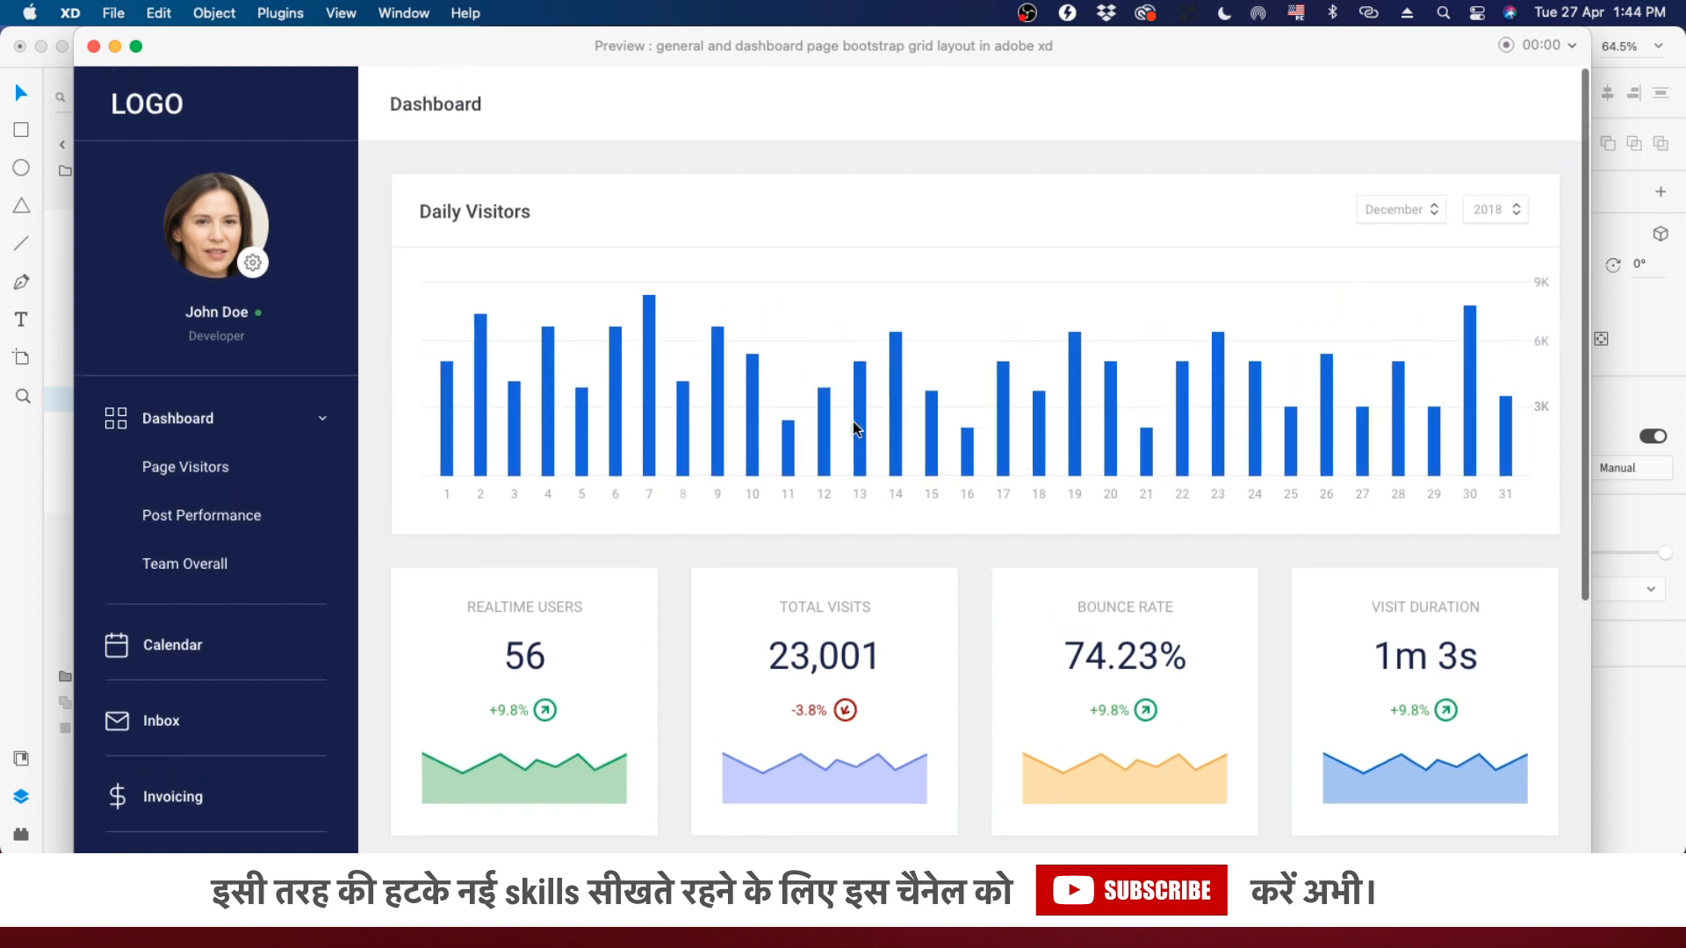
{"action": "left_click_drag", "start_coordinate": [855, 429], "coordinate": [1400, 451]}
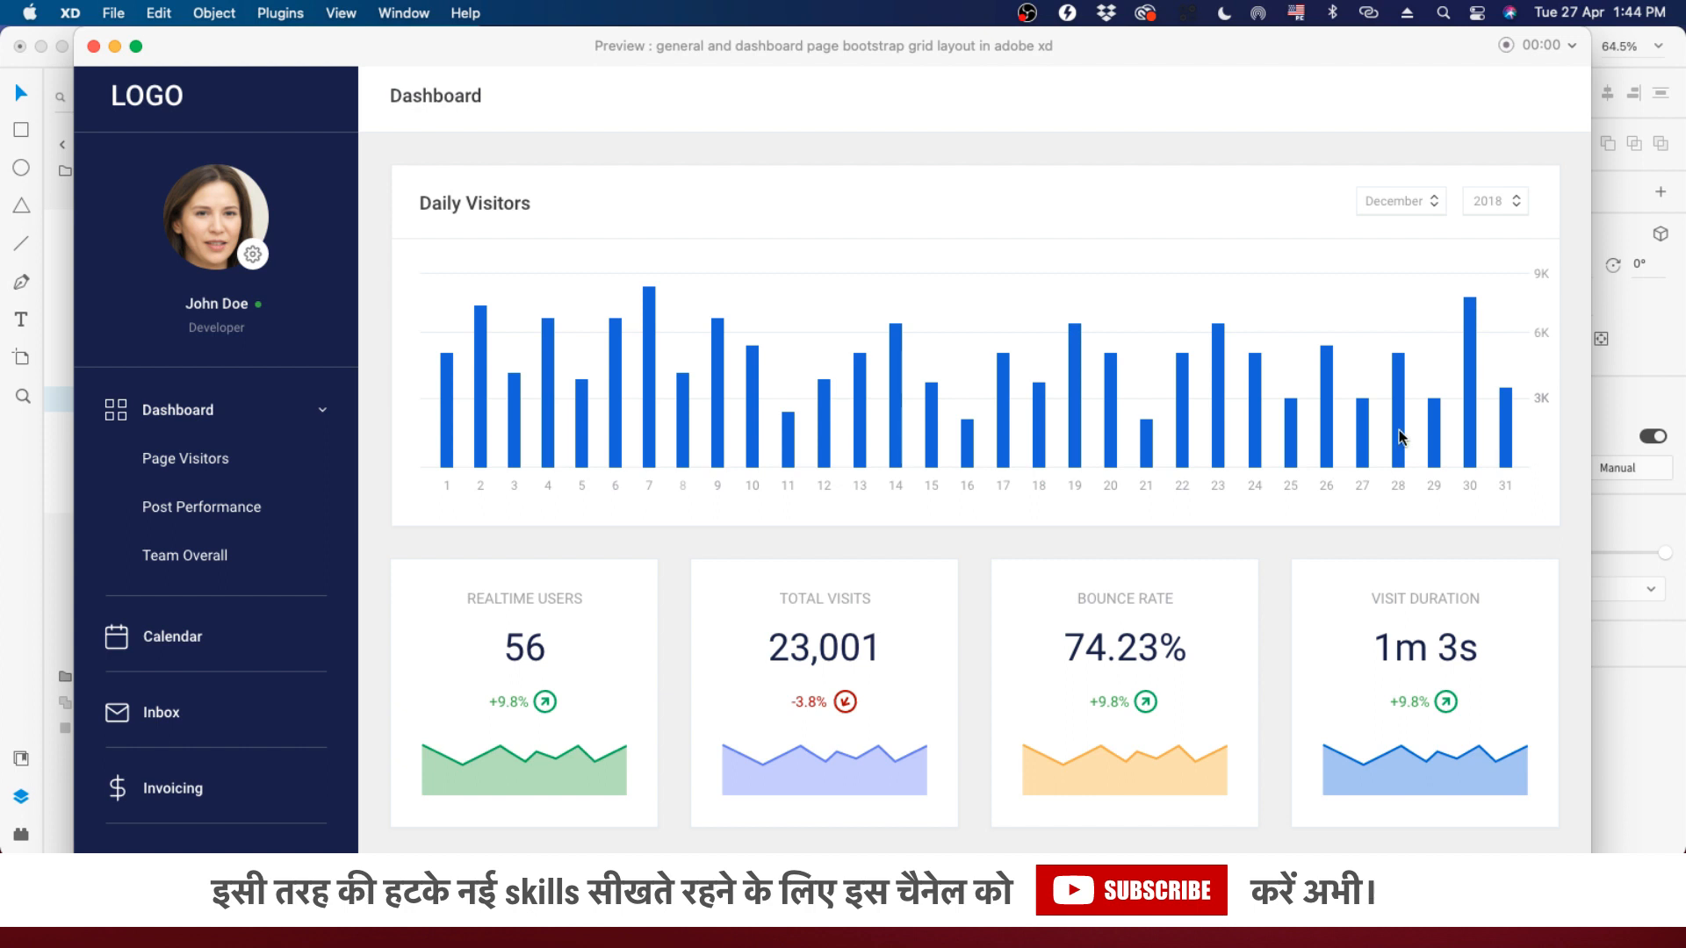
{"action": "scroll", "coordinate": [1194, 439], "scroll_direction": "right", "scroll_amount": 3}
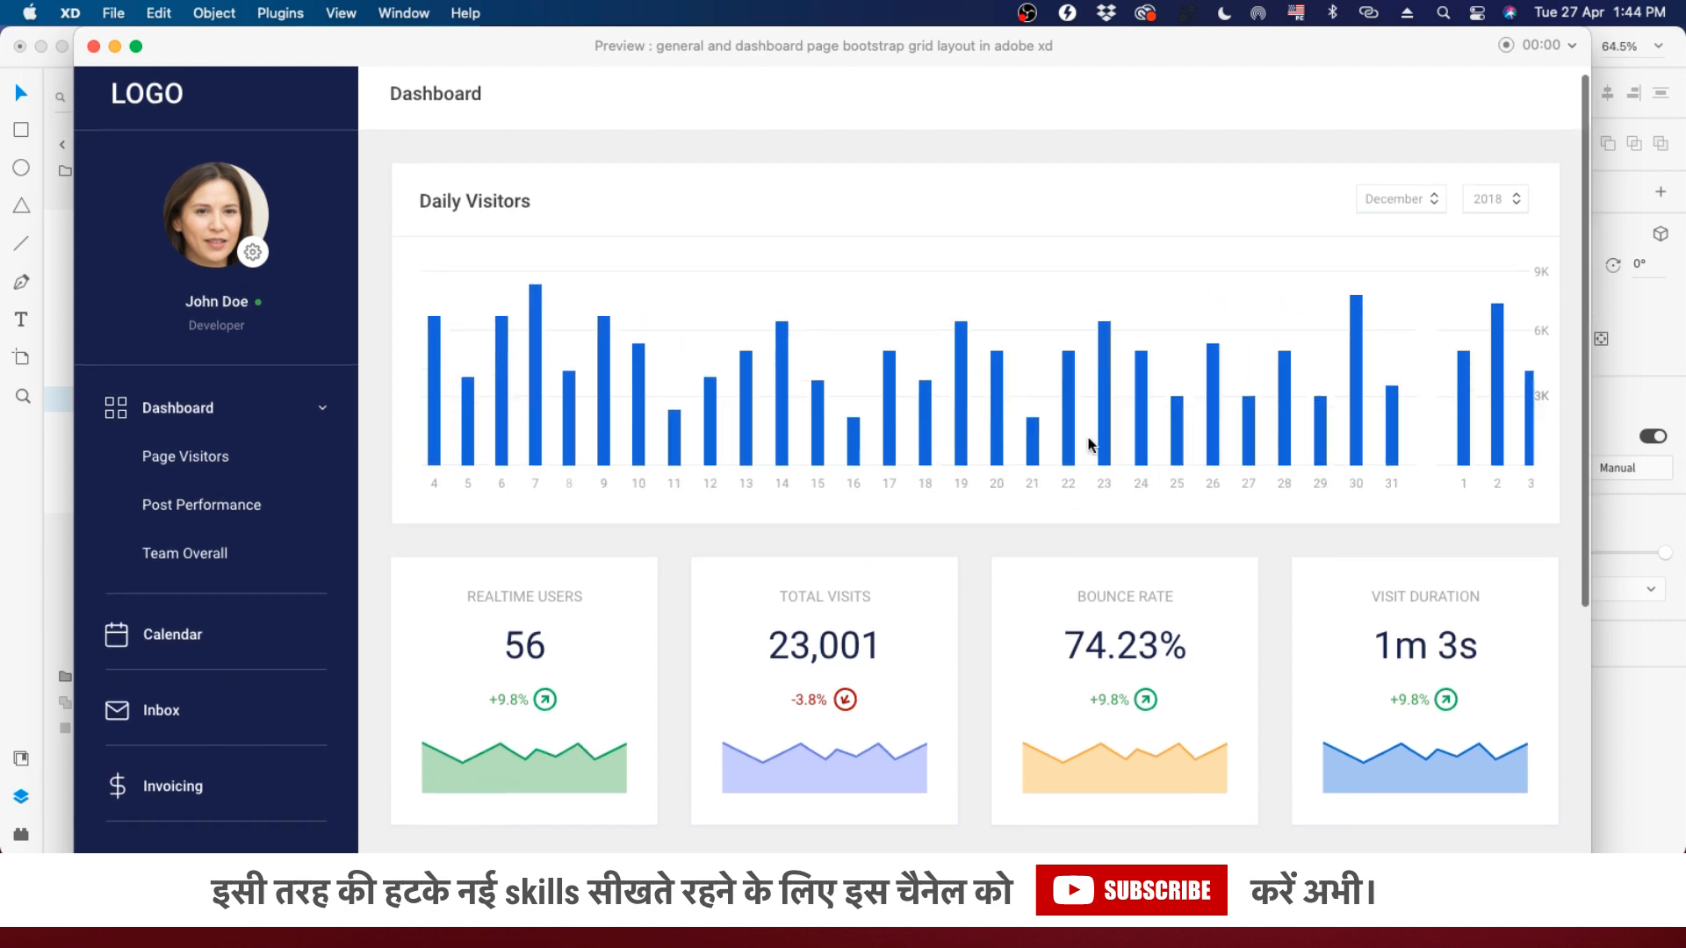
{"action": "scroll", "coordinate": [1120, 426], "scroll_direction": "down", "scroll_amount": 5}
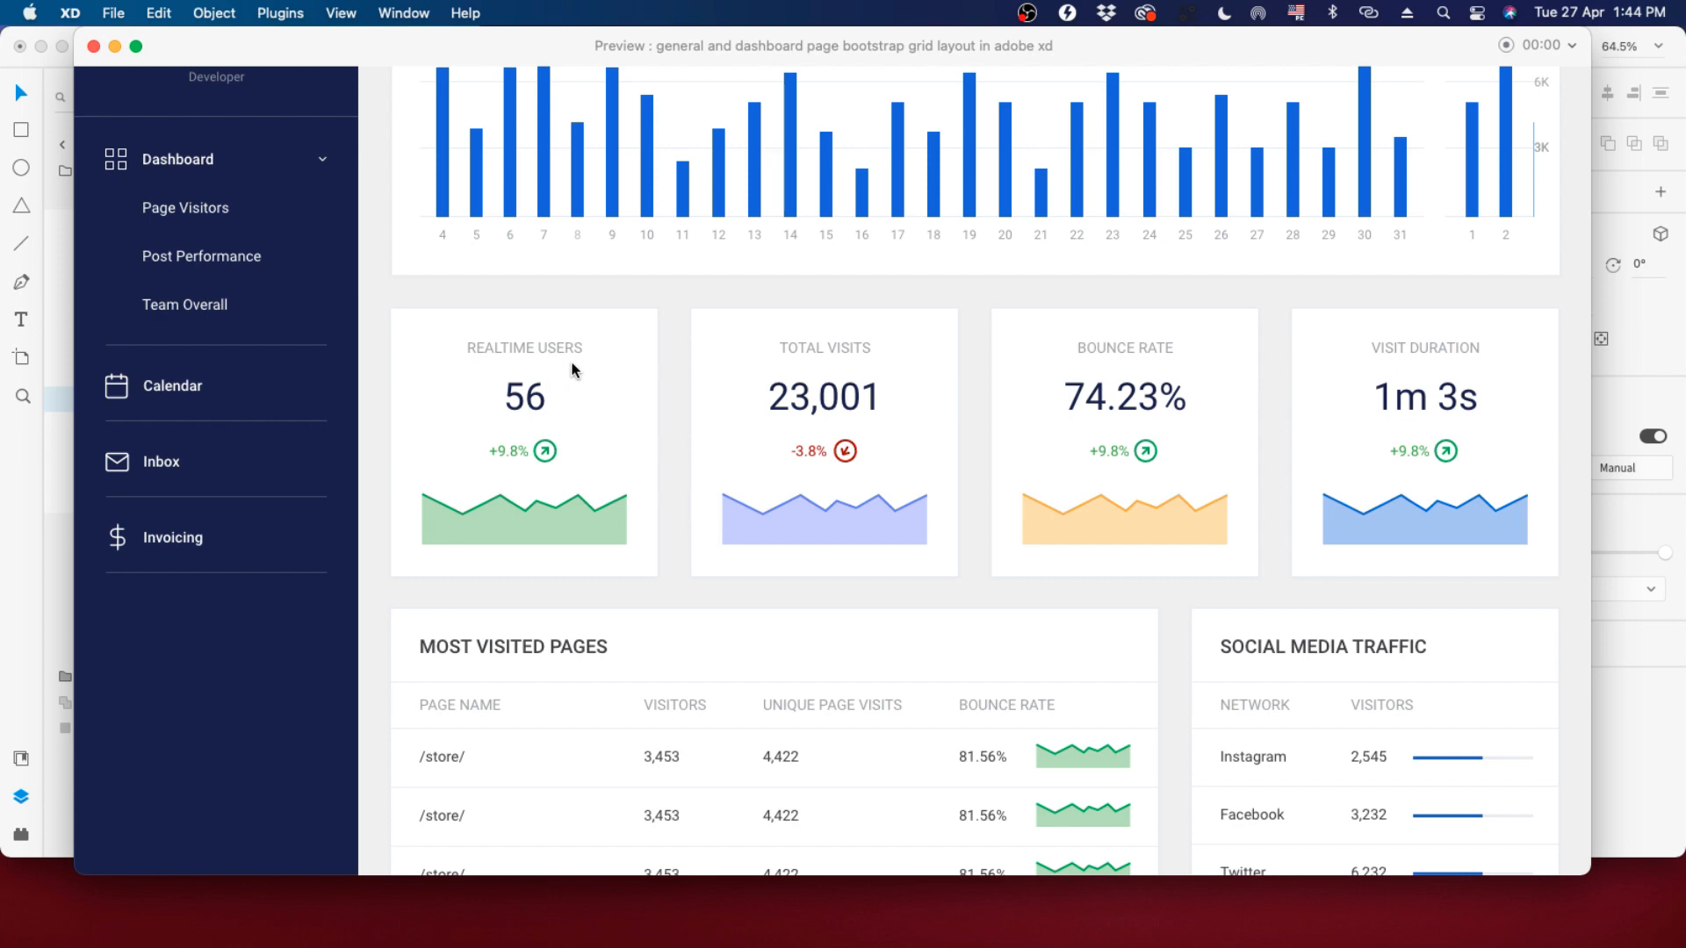
{"action": "left_click", "coordinate": [93, 46]}
Convert the Realtime Users card on the duplicated artboard into a component.
{"action": "scroll", "coordinate": [684, 188], "scroll_direction": "down", "scroll_amount": 6}
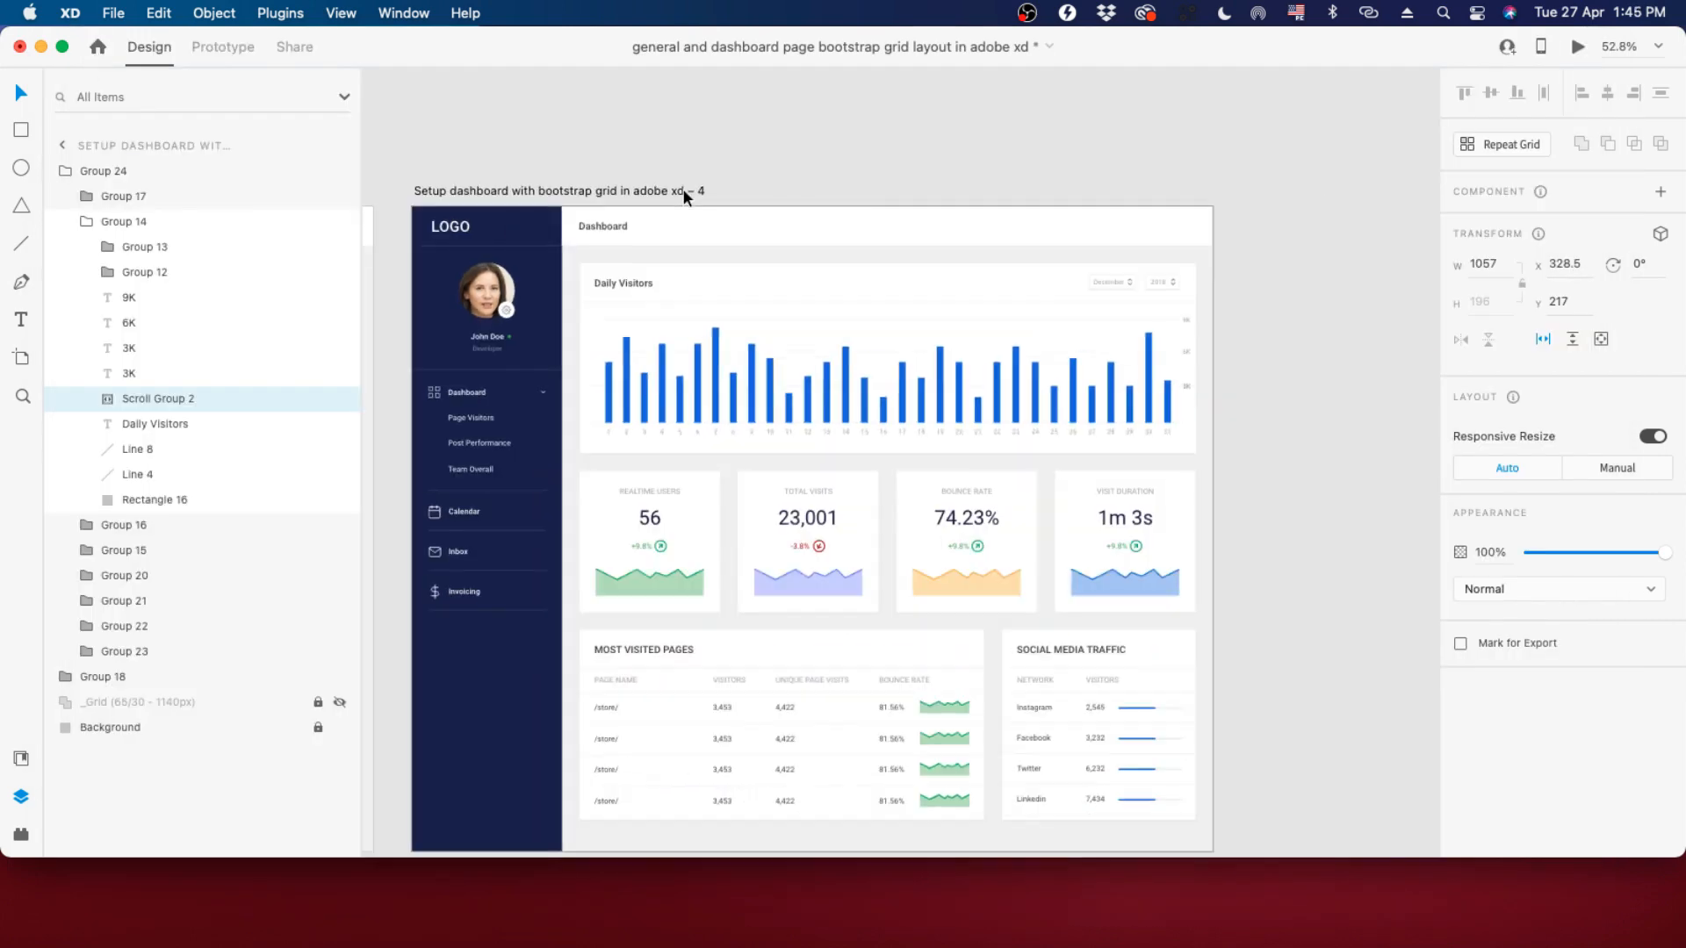
{"action": "left_click", "coordinate": [611, 441]}
{"action": "scroll", "coordinate": [624, 408], "scroll_direction": "up", "scroll_amount": 3}
{"action": "scroll", "coordinate": [642, 406], "scroll_direction": "up", "scroll_amount": 5}
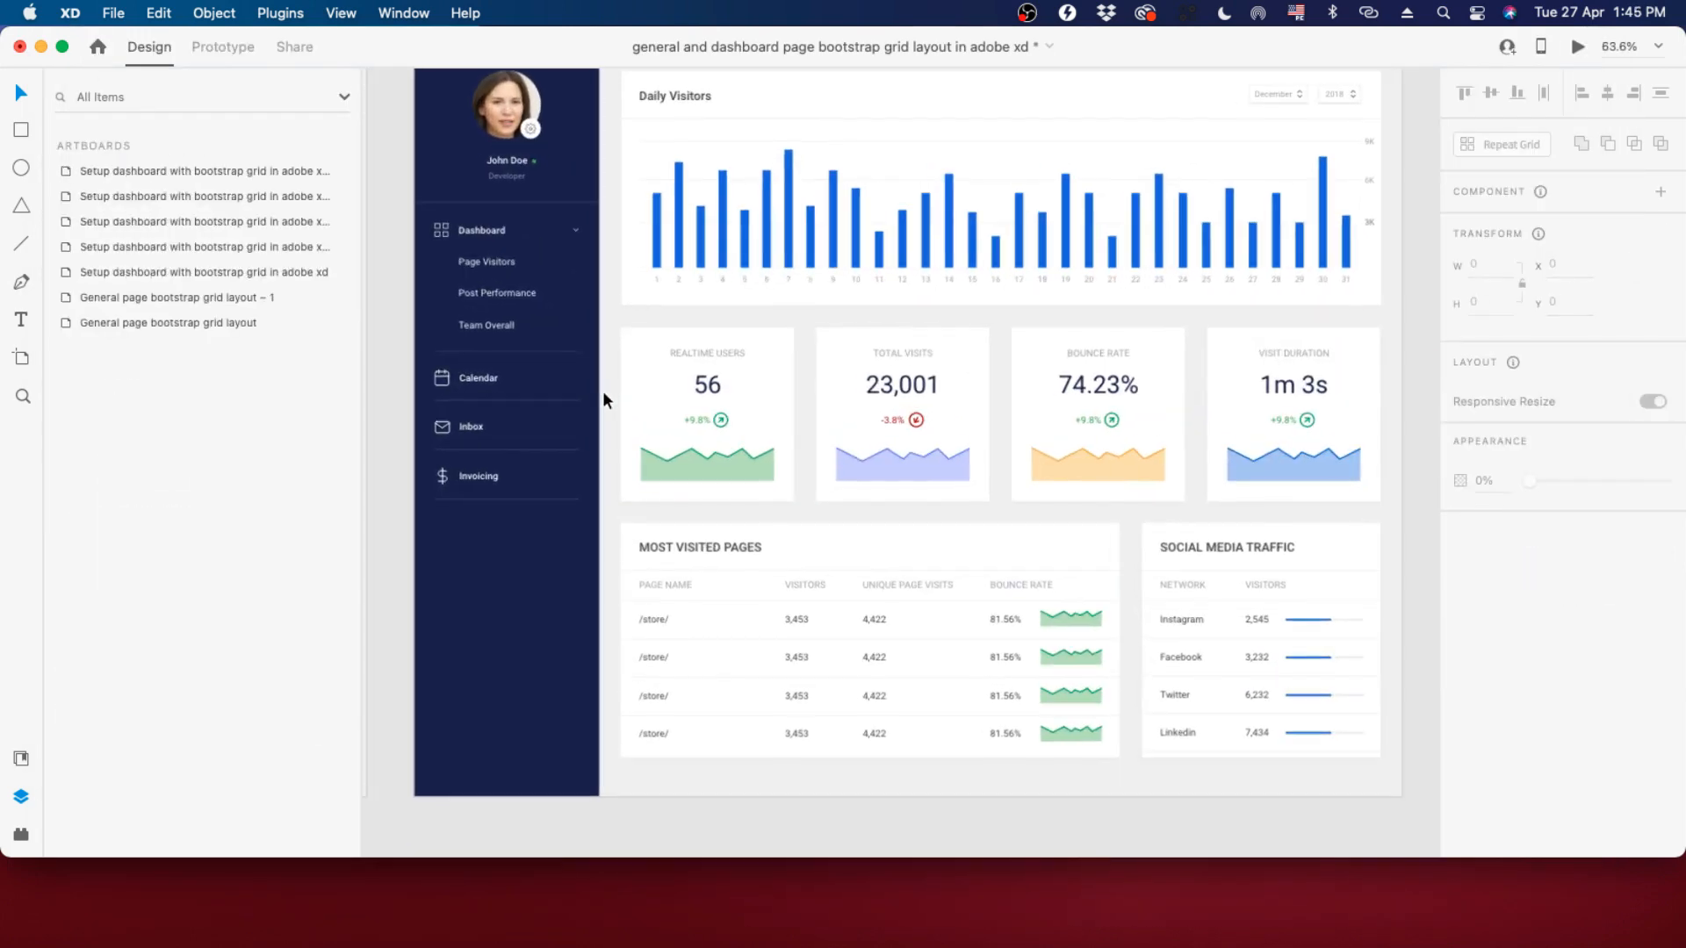
{"action": "left_click", "coordinate": [773, 528]}
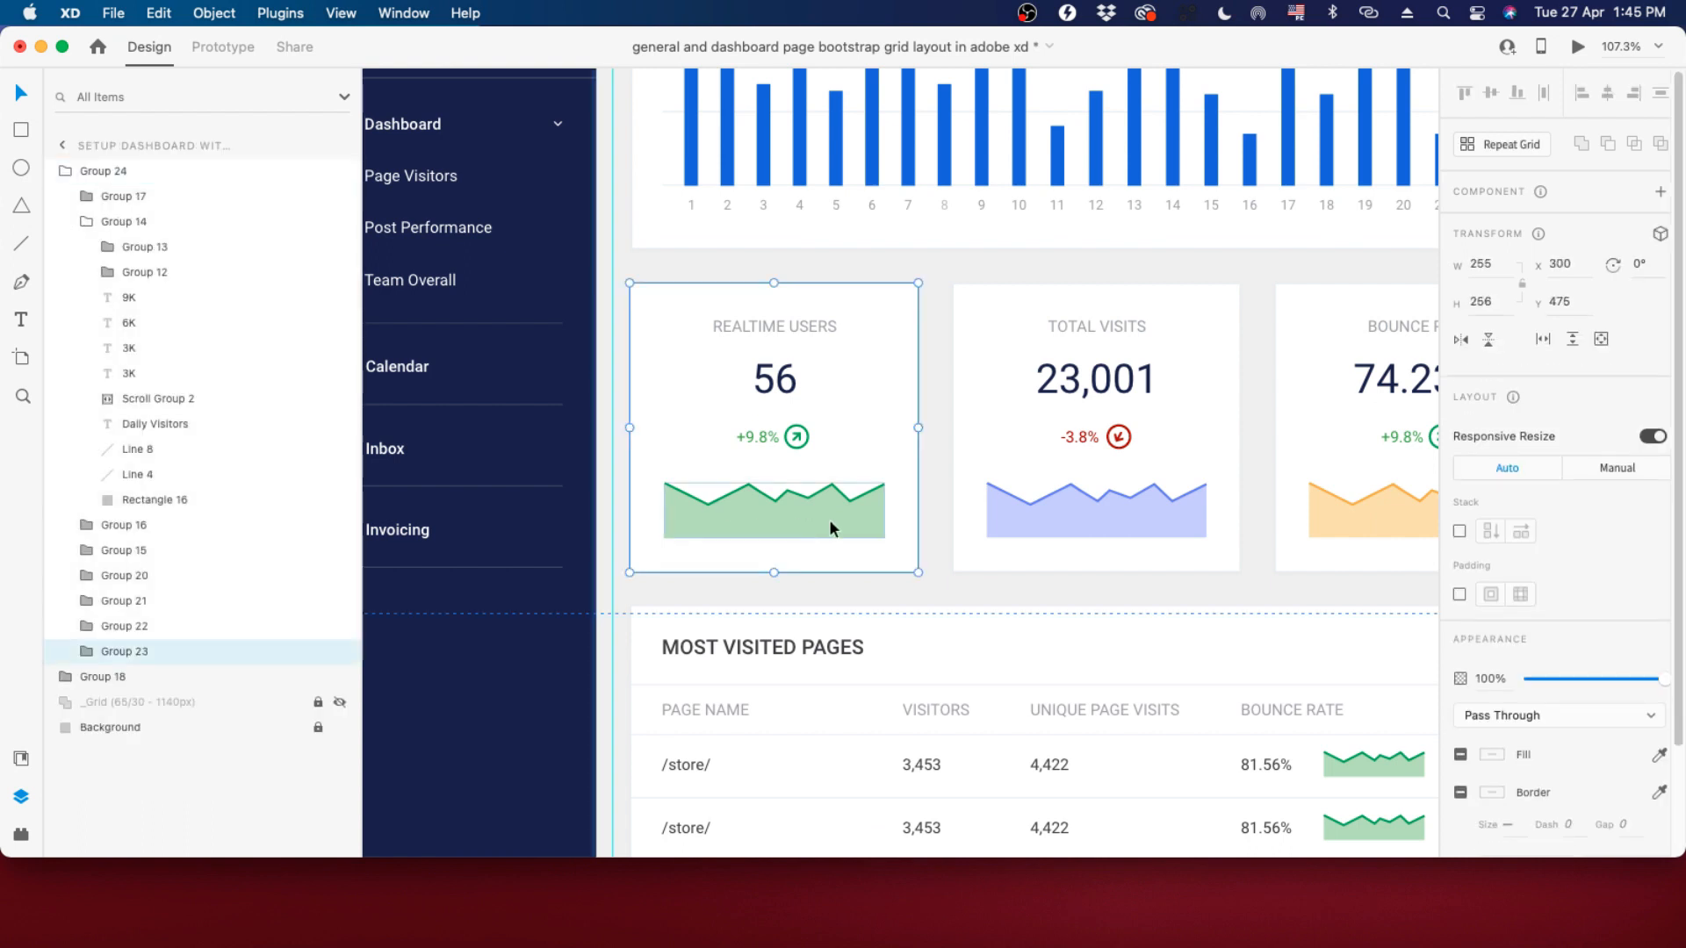
{"action": "mouse_move", "coordinate": [830, 521]}
{"action": "left_mouse_down"}
{"action": "mouse_move", "coordinate": [855, 472]}
{"action": "mouse_move", "coordinate": [835, 507]}
{"action": "left_mouse_up"}
{"action": "key", "text": "super+z"}
{"action": "right_click", "coordinate": [837, 513]}
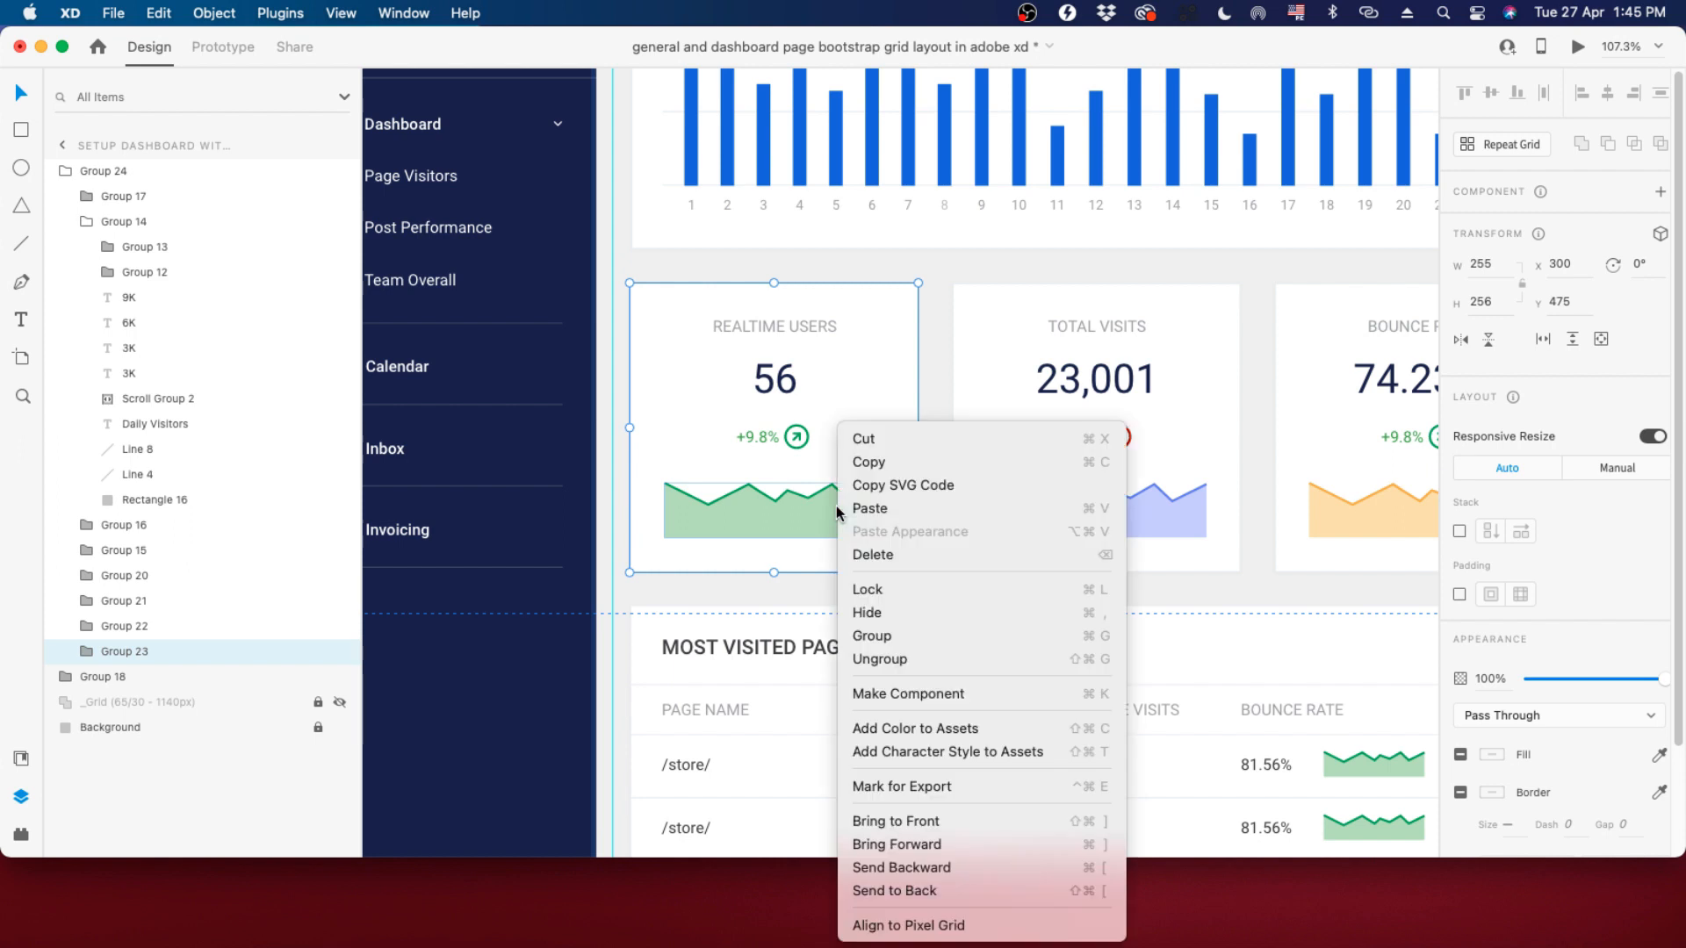
{"action": "left_click", "coordinate": [874, 693]}
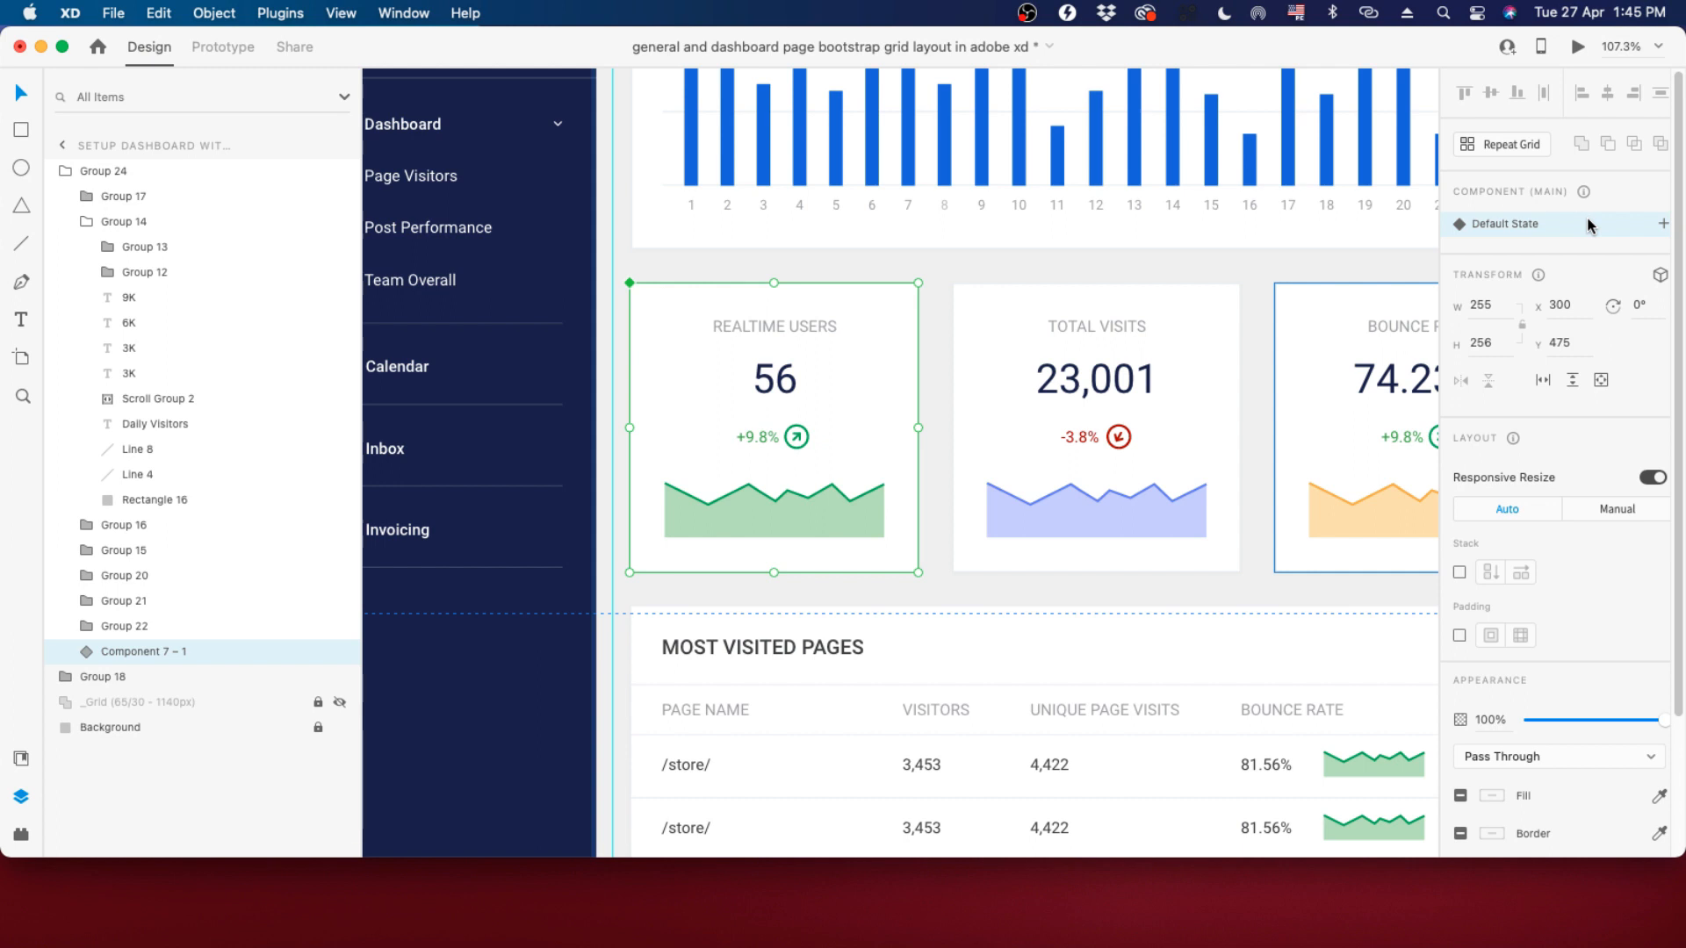
Duplicate the white background rectangle inside the Realtime Users component in place.
{"action": "scroll", "coordinate": [729, 383], "scroll_direction": "up", "scroll_amount": 5}
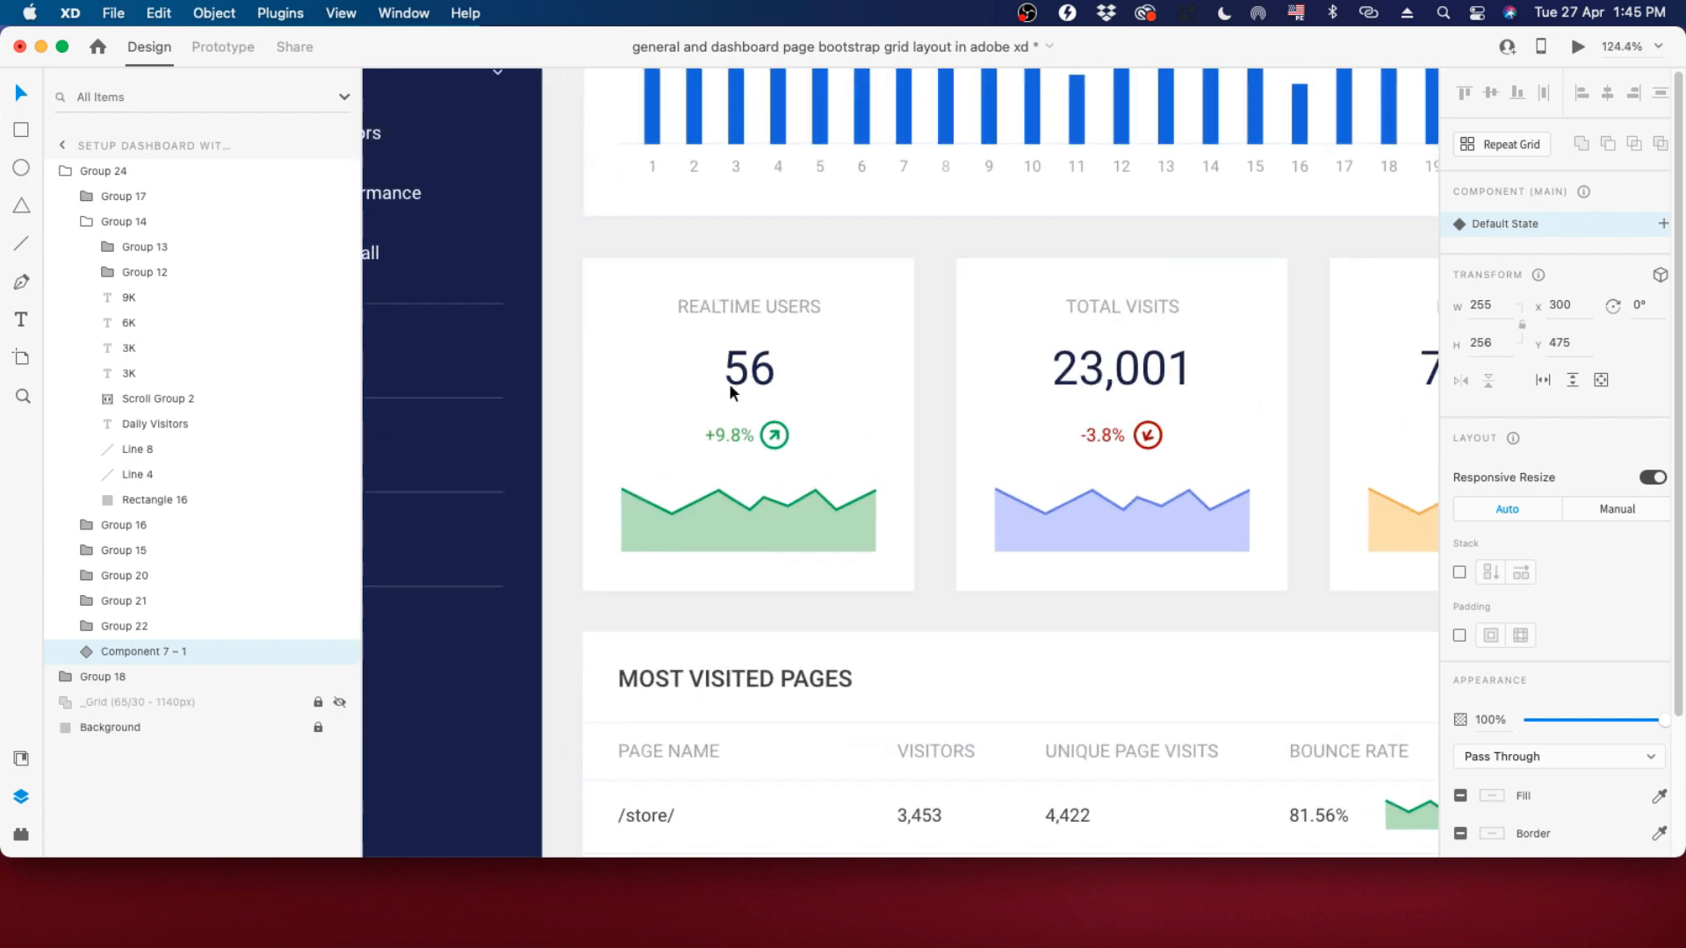
{"action": "scroll", "coordinate": [749, 327], "scroll_direction": "down", "scroll_amount": 5}
{"action": "left_click", "coordinate": [751, 328]}
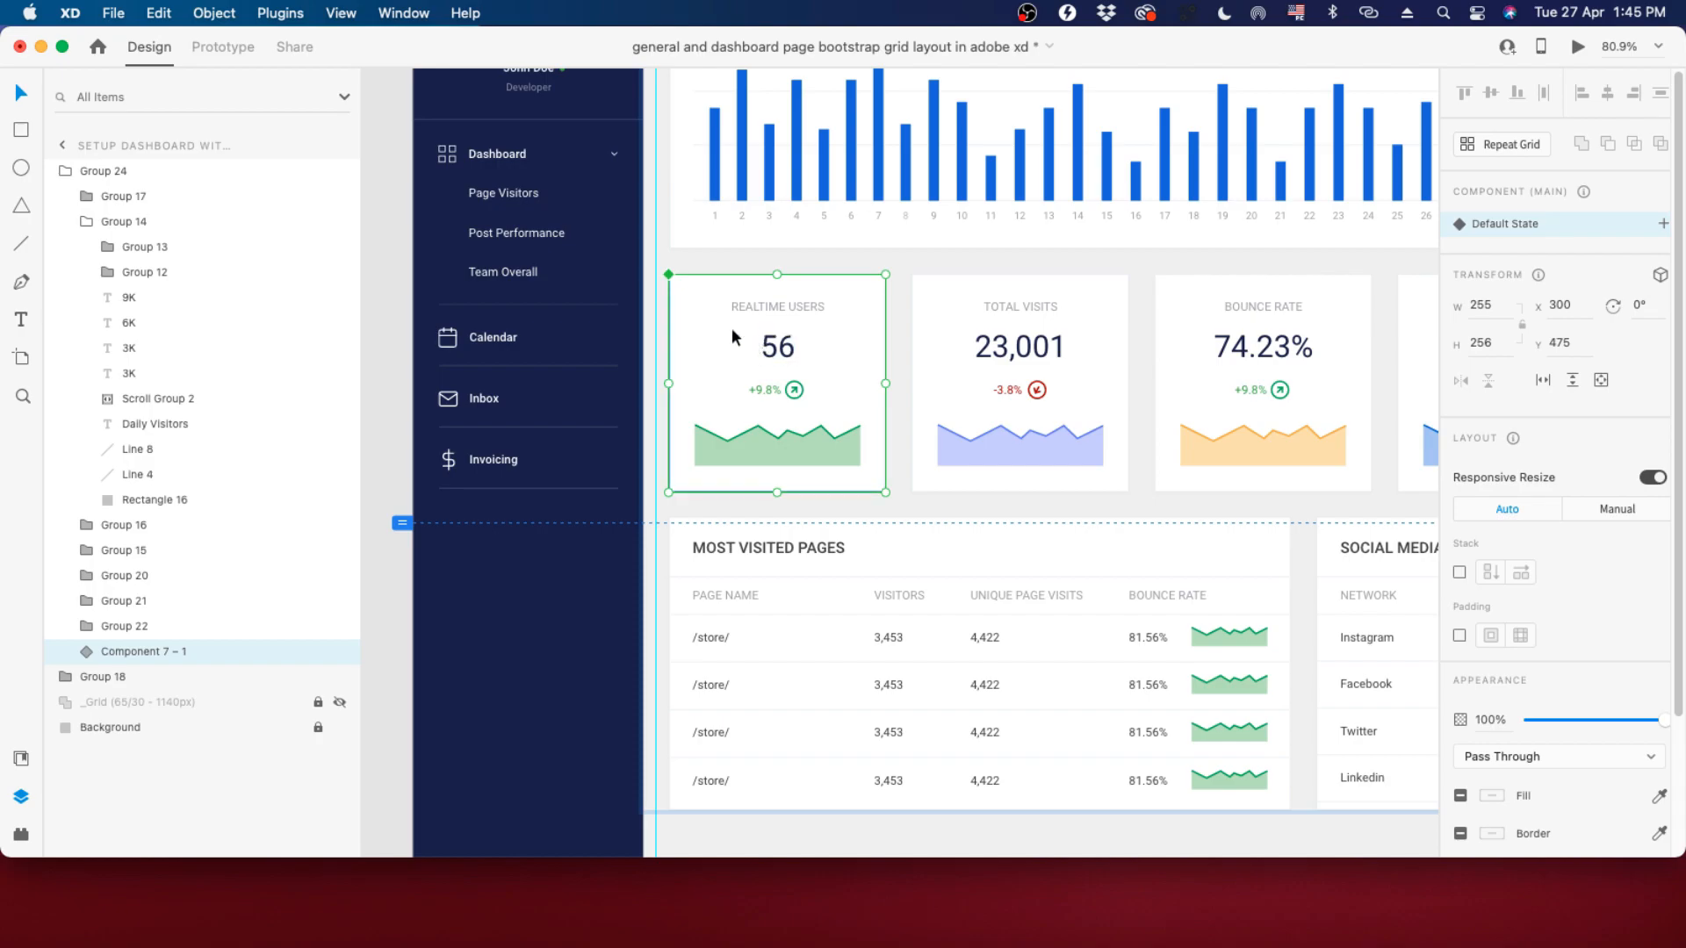
{"action": "scroll", "coordinate": [667, 335], "scroll_direction": "up", "scroll_amount": 2}
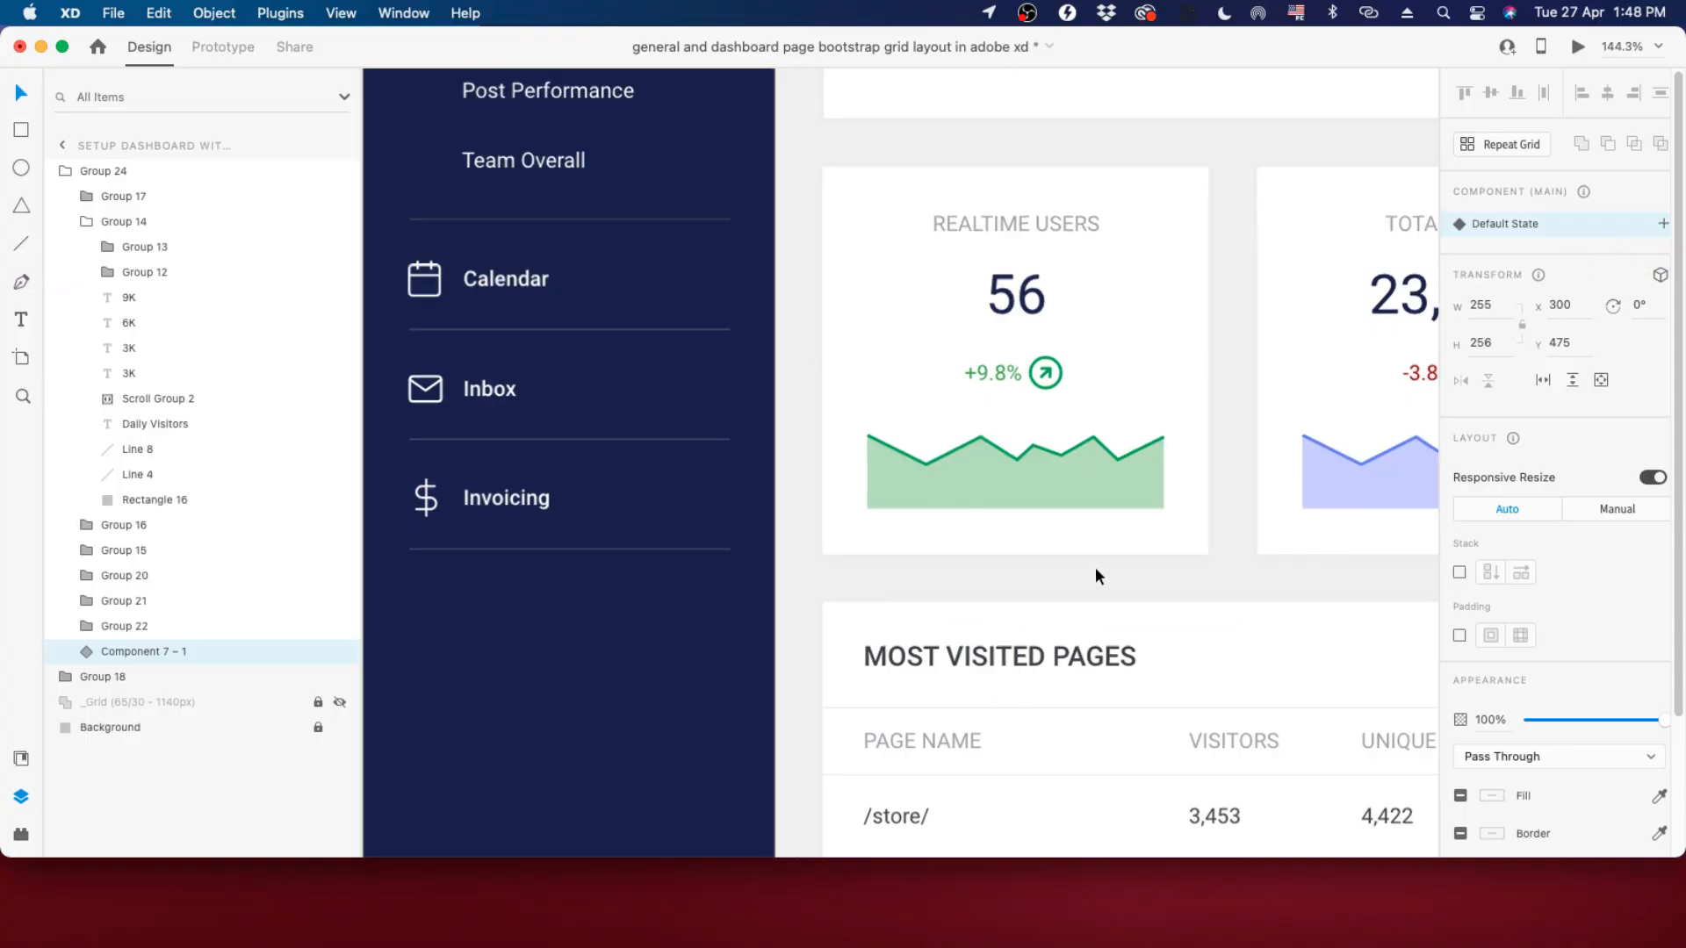
{"action": "scroll", "coordinate": [526, 891], "scroll_direction": "up", "scroll_amount": 2}
{"action": "scroll", "coordinate": [1166, 543], "scroll_direction": "up", "scroll_amount": 2}
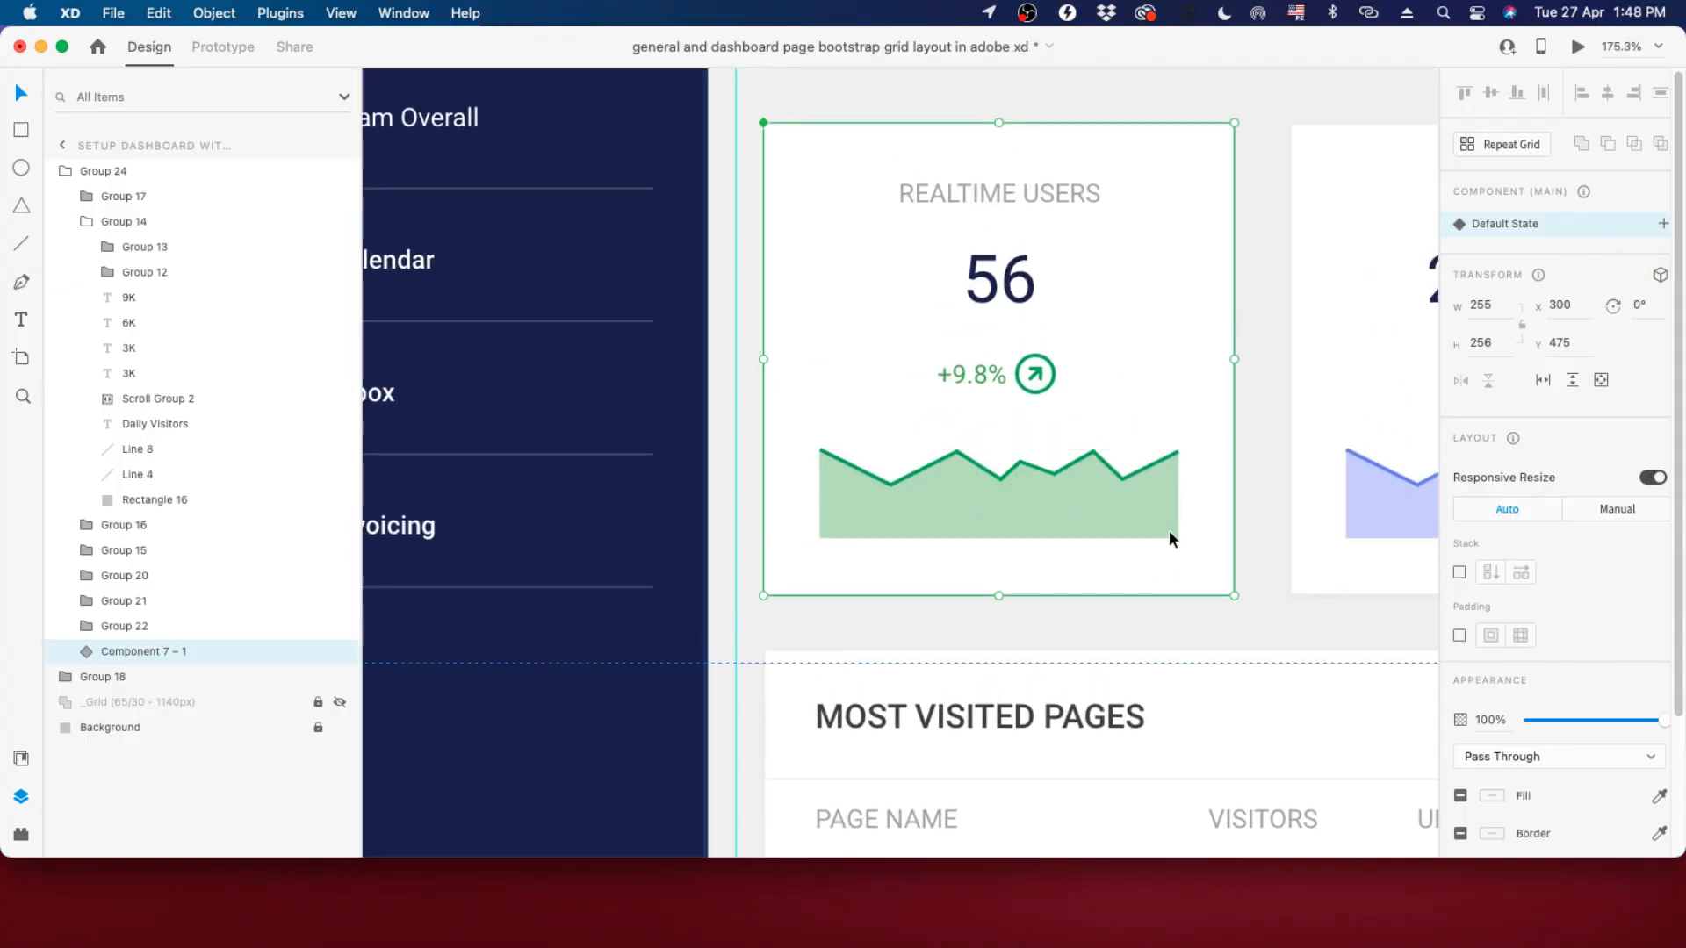
{"action": "scroll", "coordinate": [1581, 720], "scroll_direction": "down", "scroll_amount": 3}
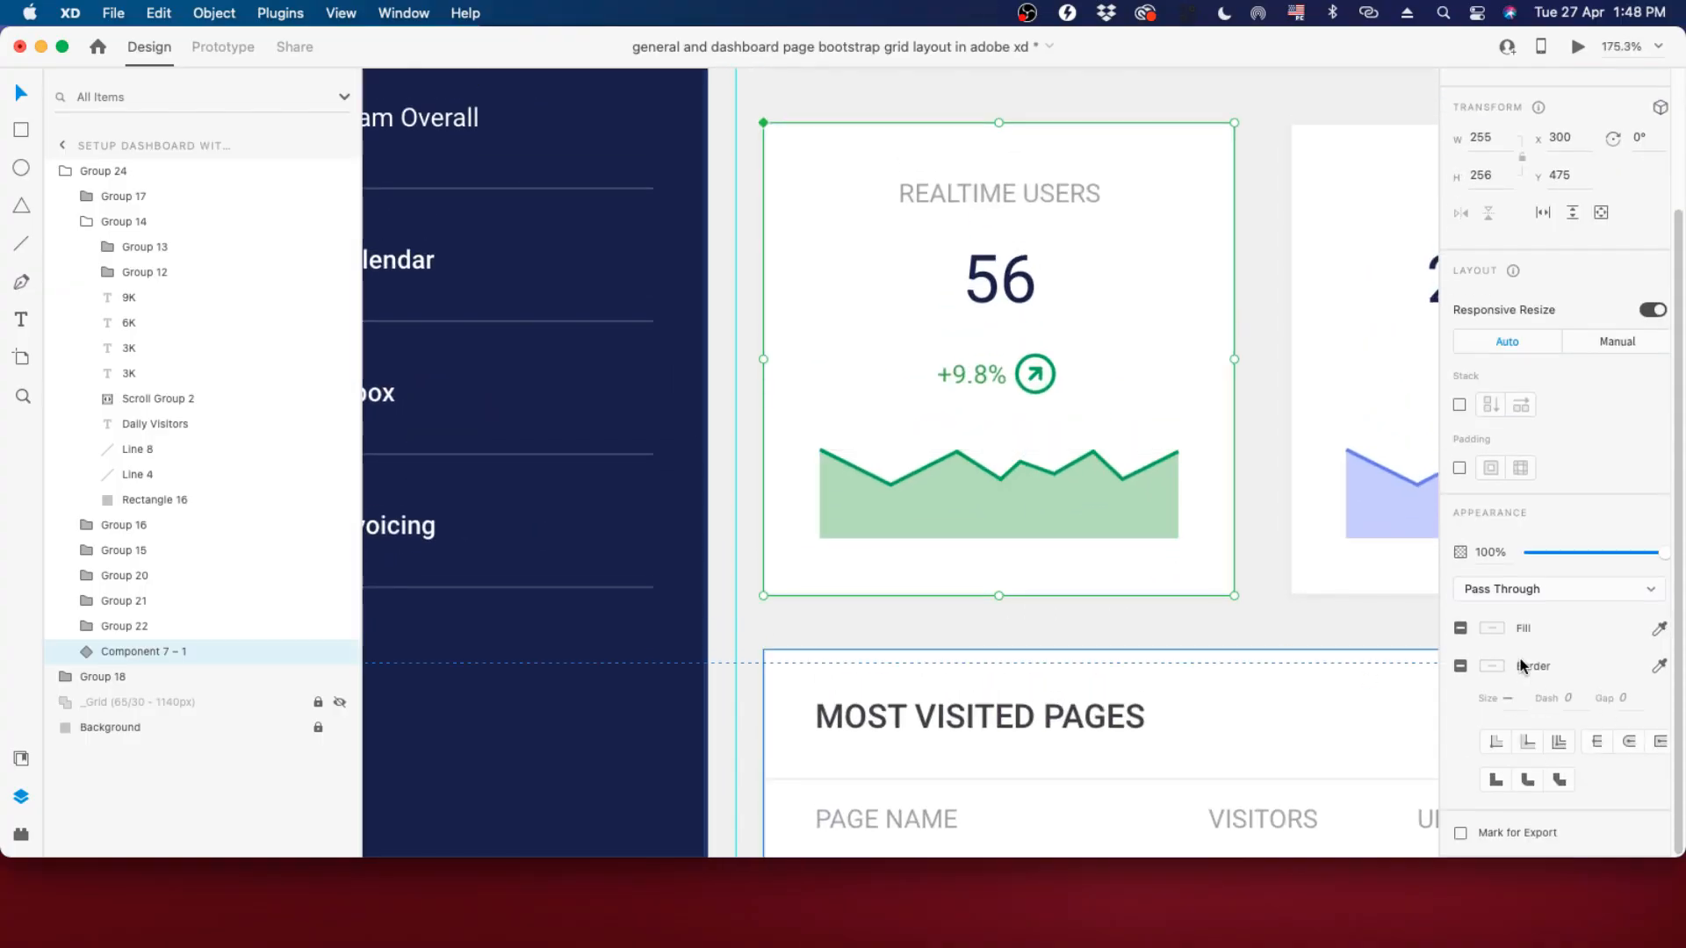
{"action": "scroll", "coordinate": [724, 230], "scroll_direction": "up", "scroll_amount": 2}
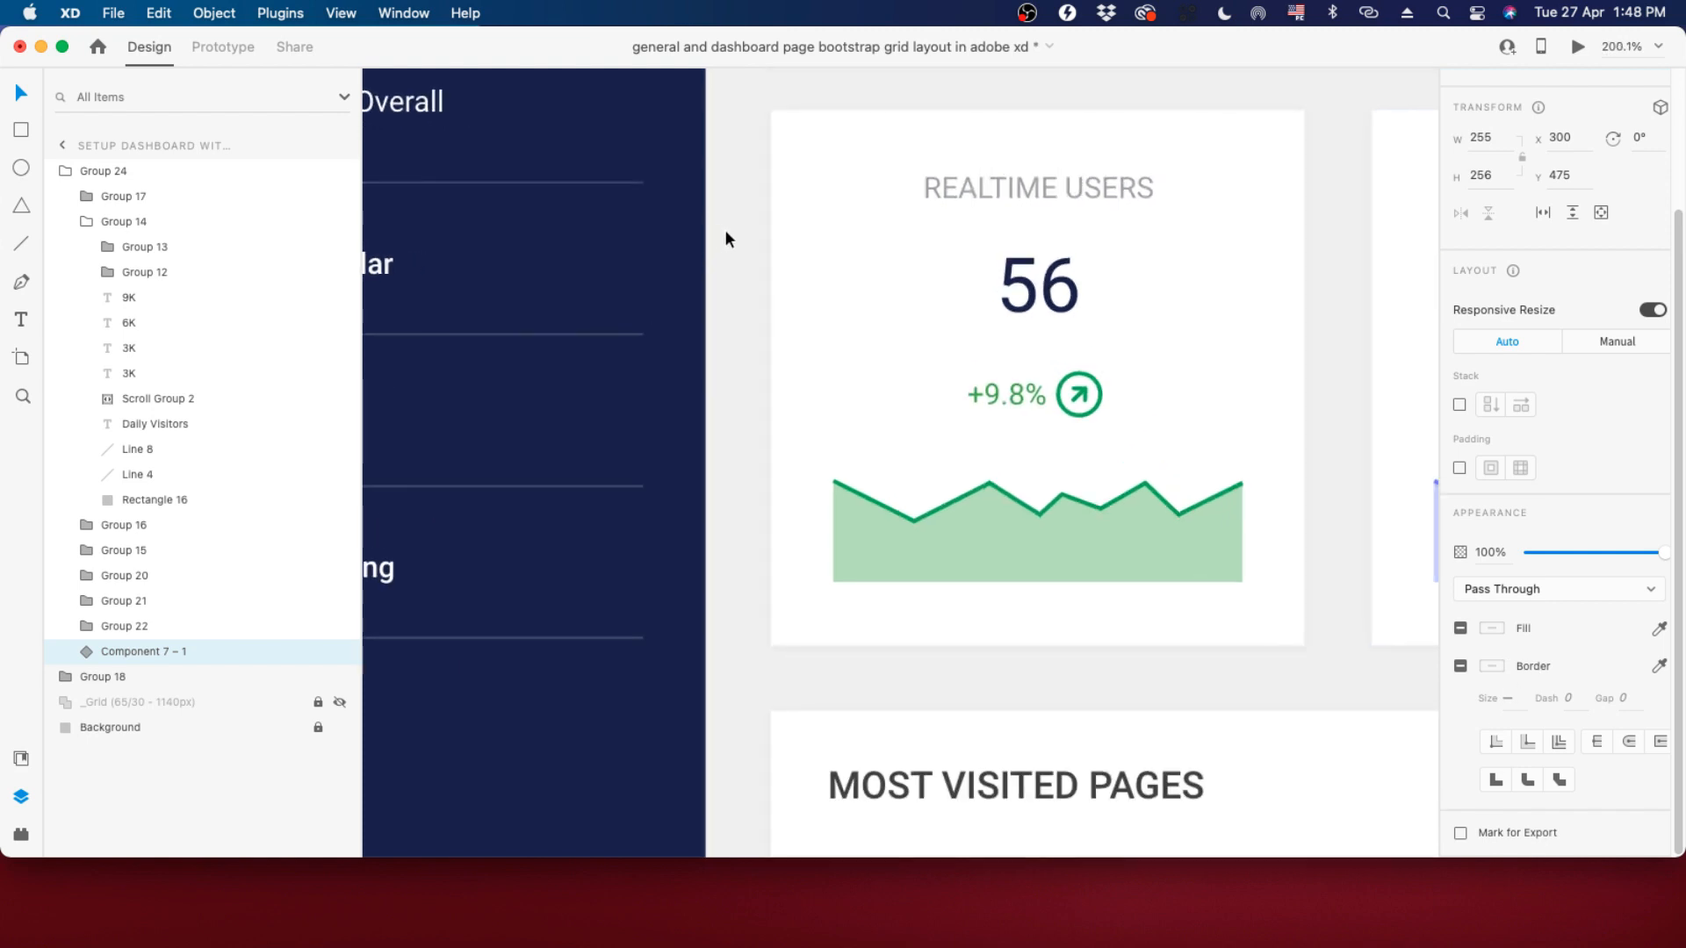
{"action": "double_click", "coordinate": [939, 617]}
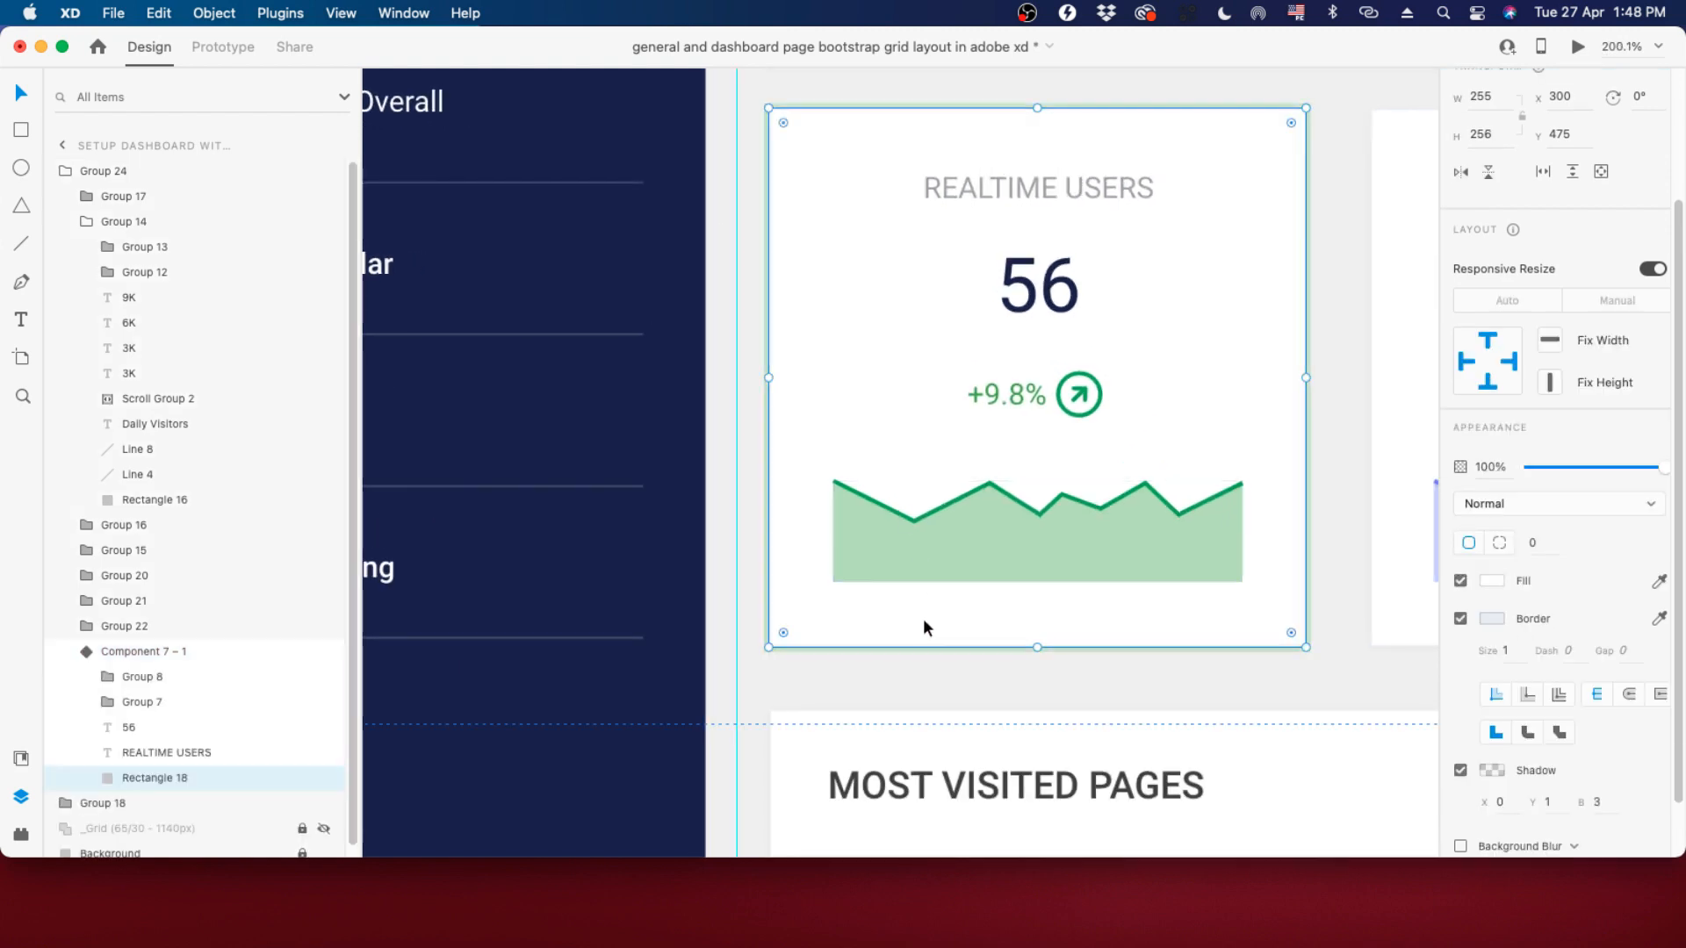
{"action": "left_click_drag", "start_coordinate": [923, 618], "coordinate": [948, 618]}
{"action": "key", "text": "super+d"}
{"action": "scroll", "coordinate": [232, 657], "scroll_direction": "down", "scroll_amount": 1}
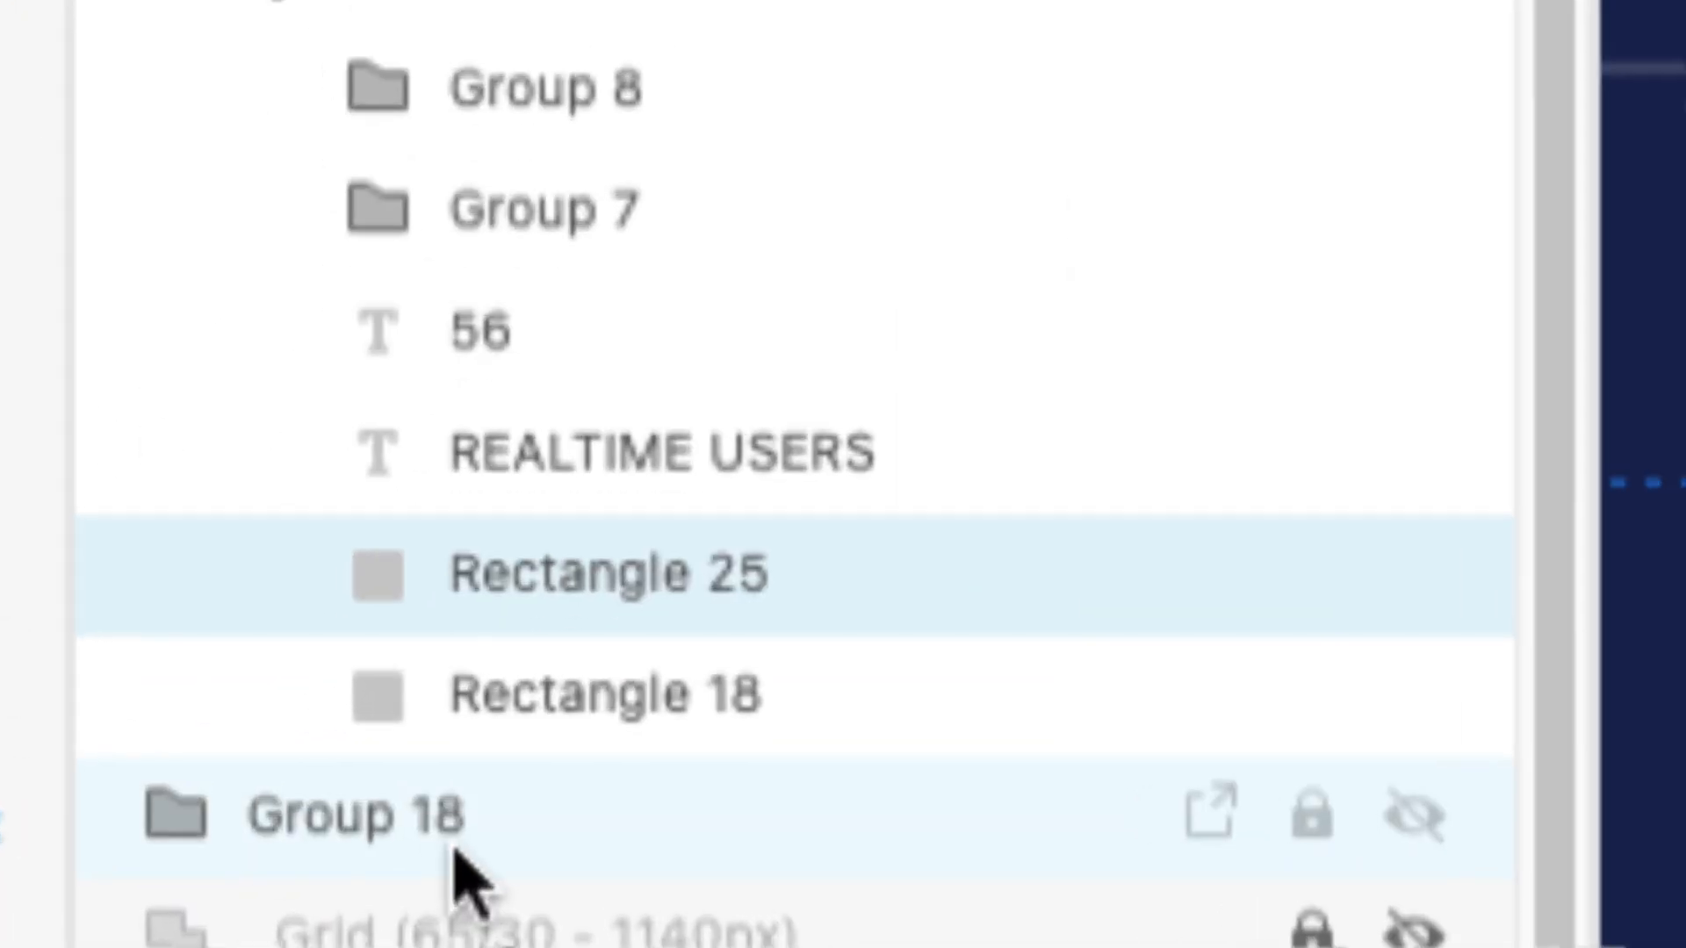
Turn off the border of the rearmost background rectangle in the Realtime Users component and set its fill to #000000.
{"action": "left_click", "coordinate": [551, 703]}
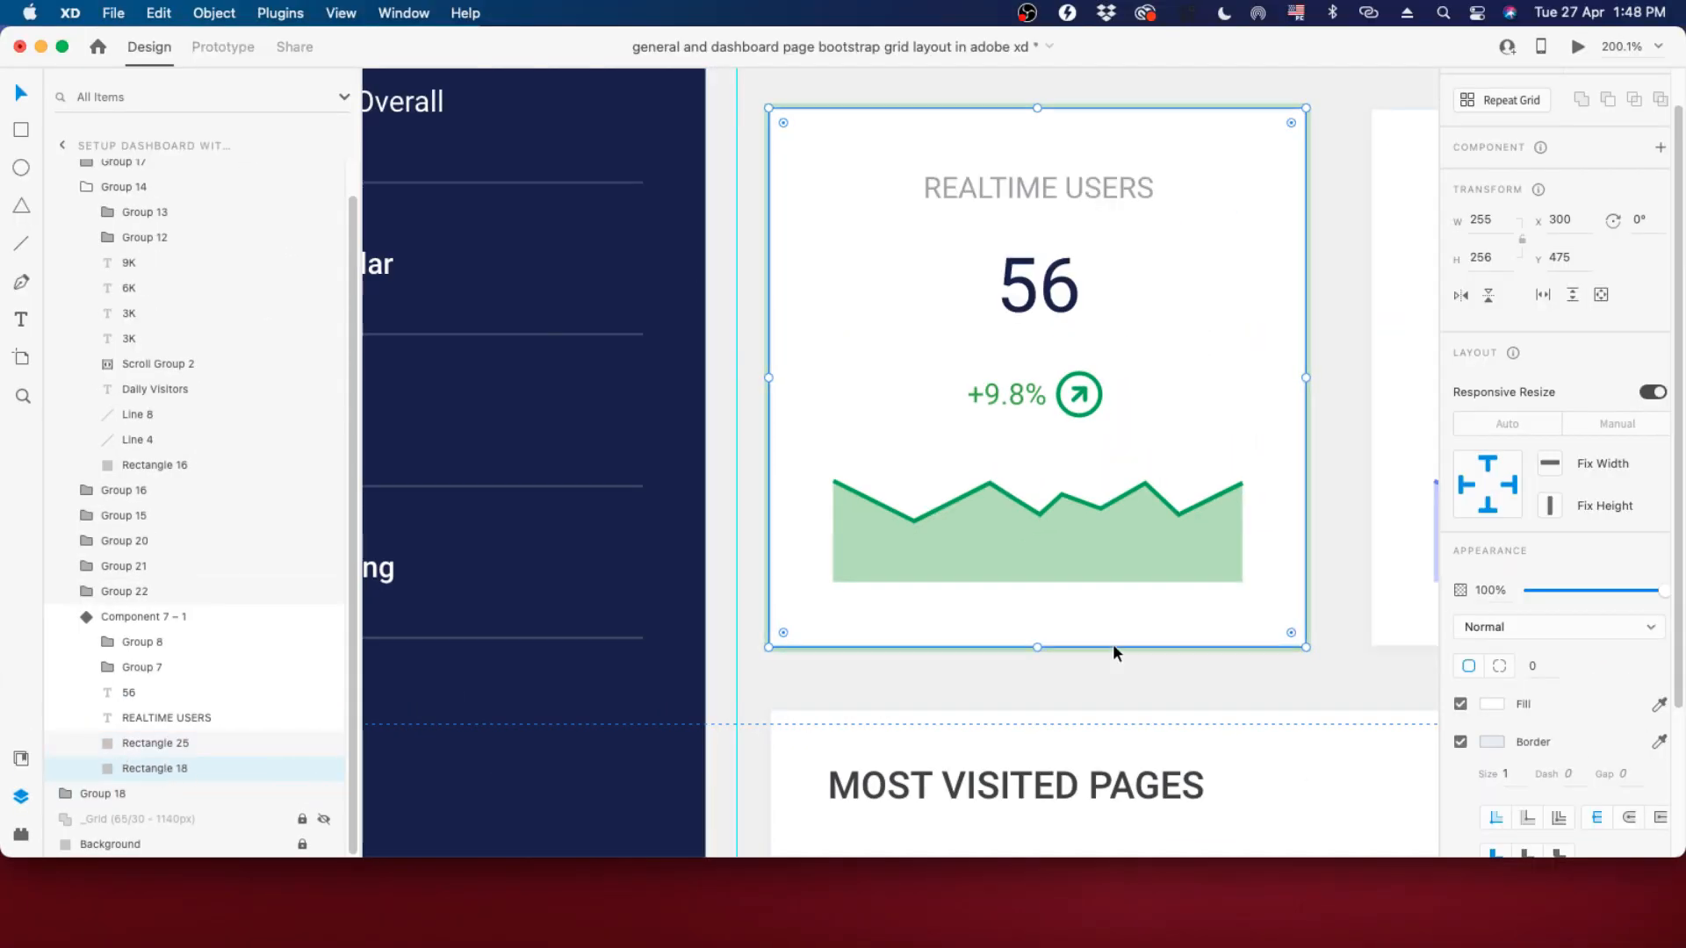
{"action": "left_click", "coordinate": [1460, 742]}
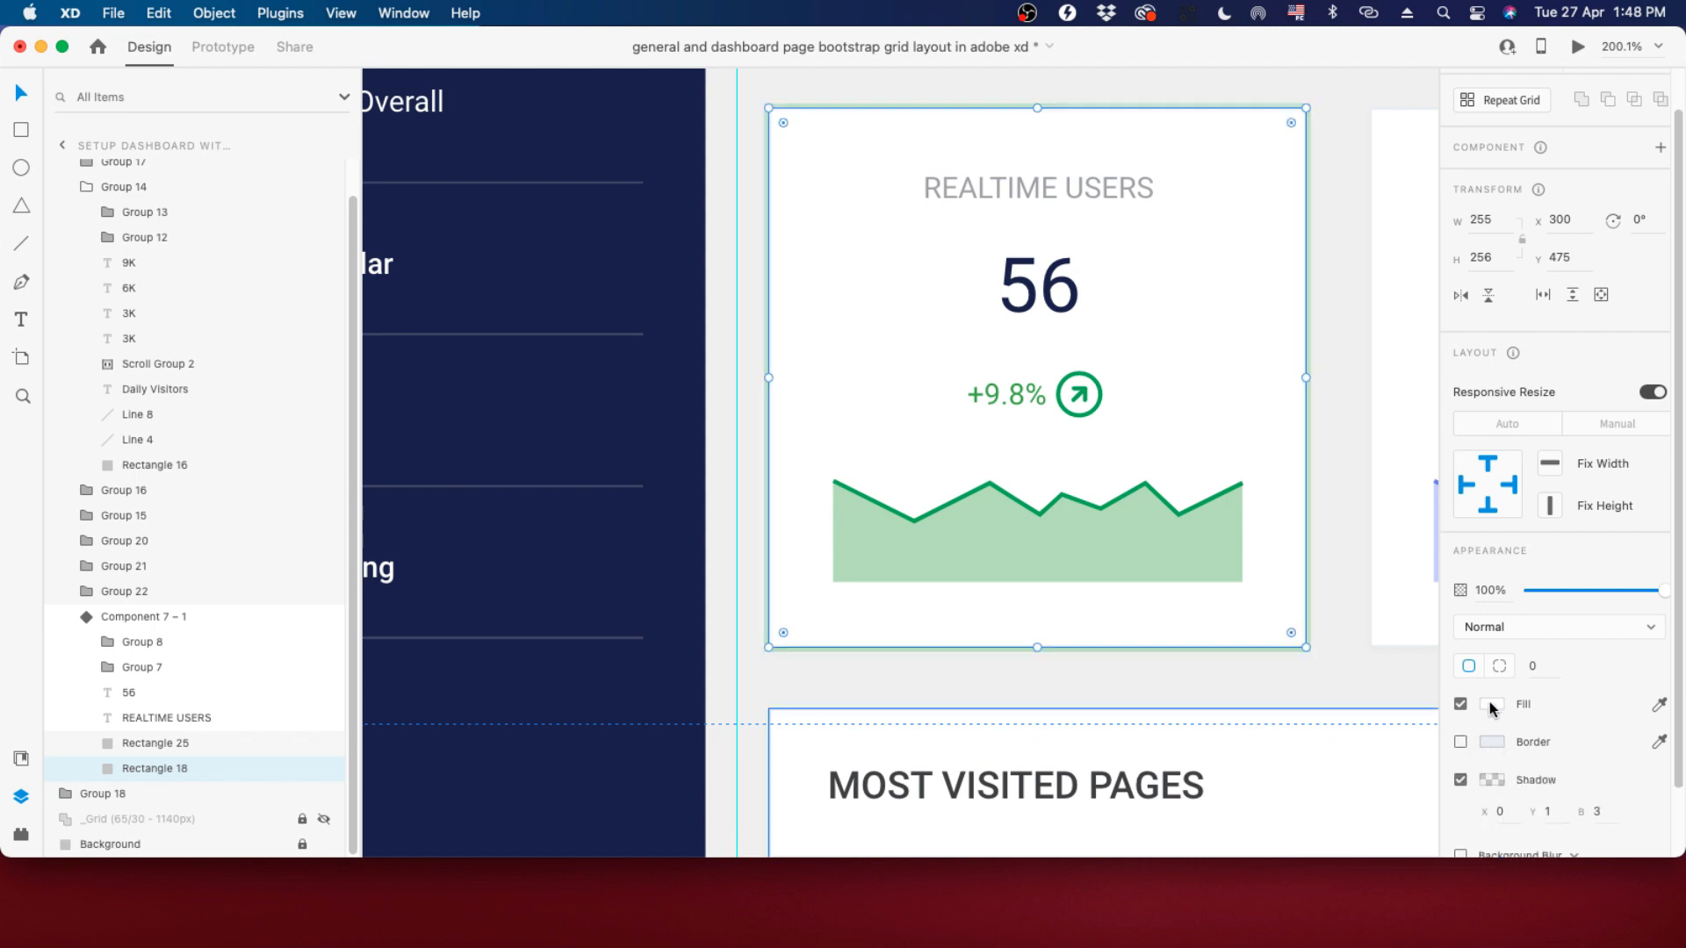
{"action": "left_click", "coordinate": [1491, 704]}
{"action": "scroll", "coordinate": [1159, 439], "scroll_direction": "down", "scroll_amount": 3}
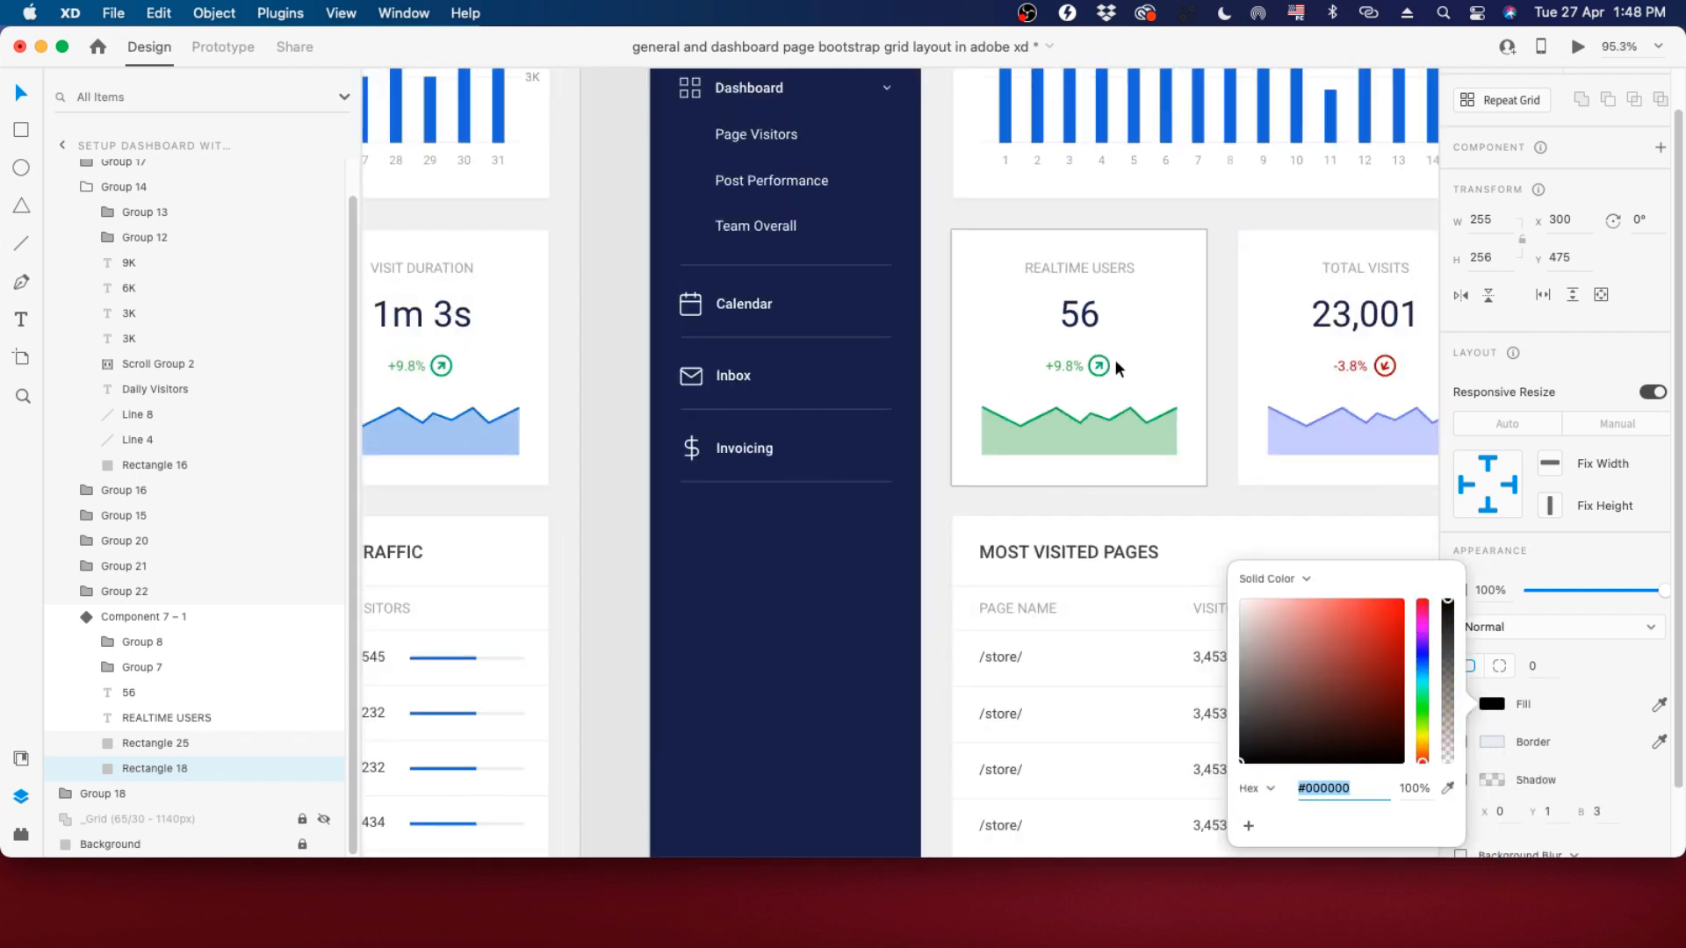
{"action": "scroll", "coordinate": [1139, 466], "scroll_direction": "up", "scroll_amount": 8}
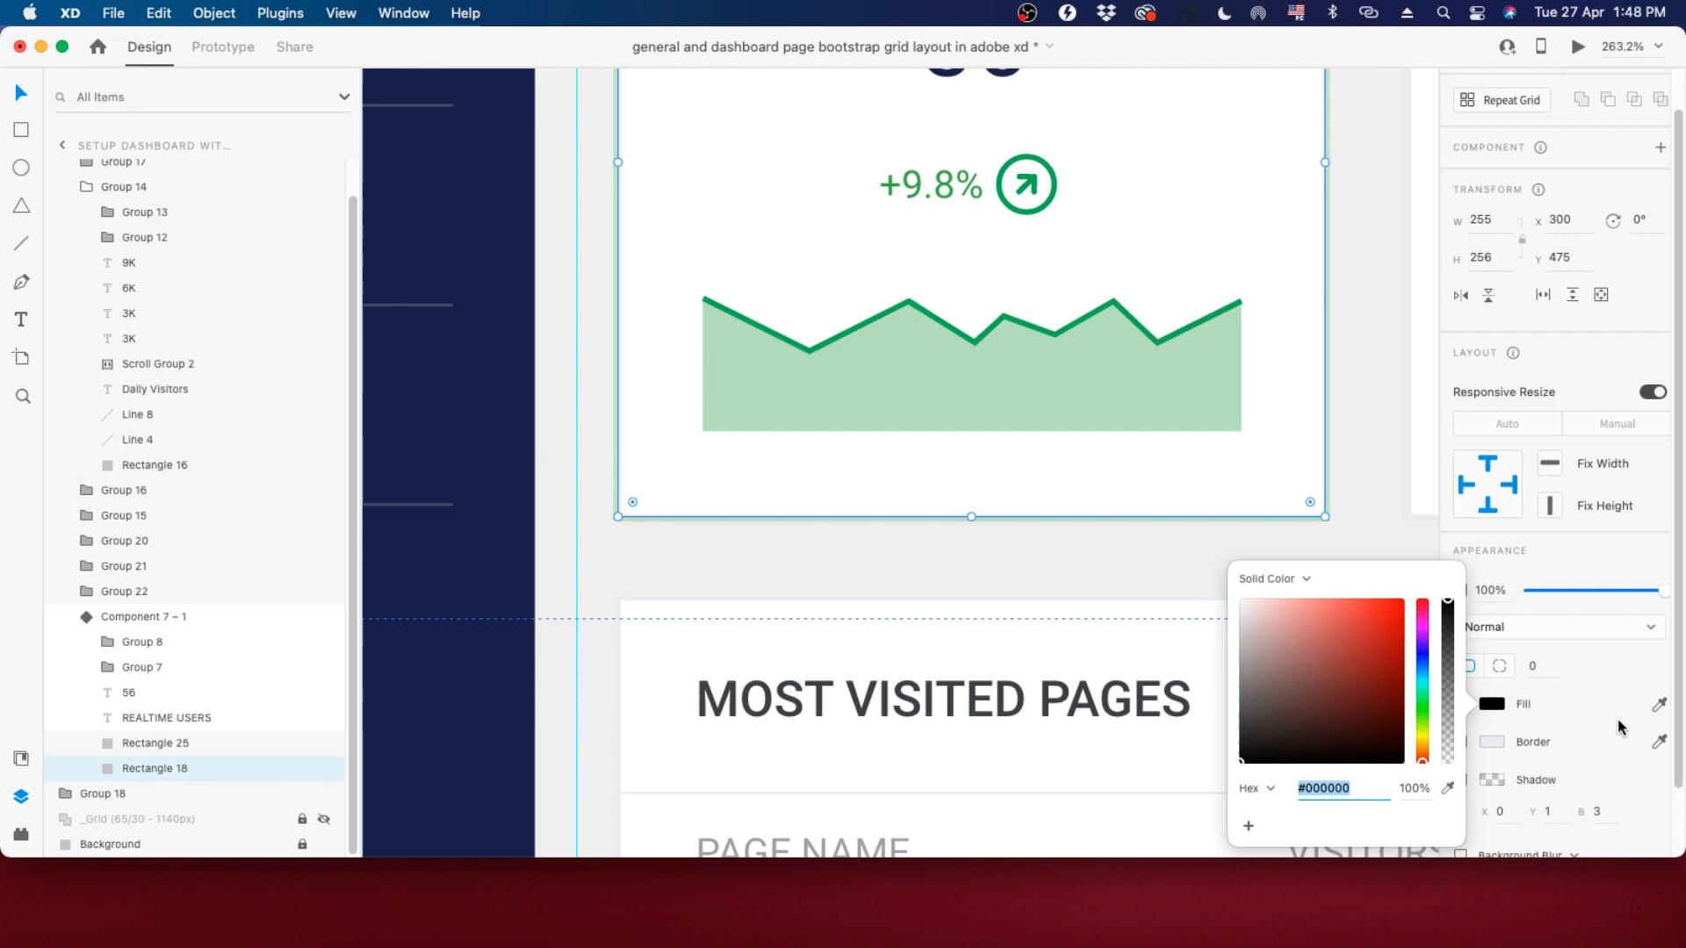
{"action": "left_click", "coordinate": [1609, 675]}
Apply an Object Blur of 5 to the black rectangle behind the Realtime Users card.
{"action": "scroll", "coordinate": [1559, 729], "scroll_direction": "down", "scroll_amount": 2}
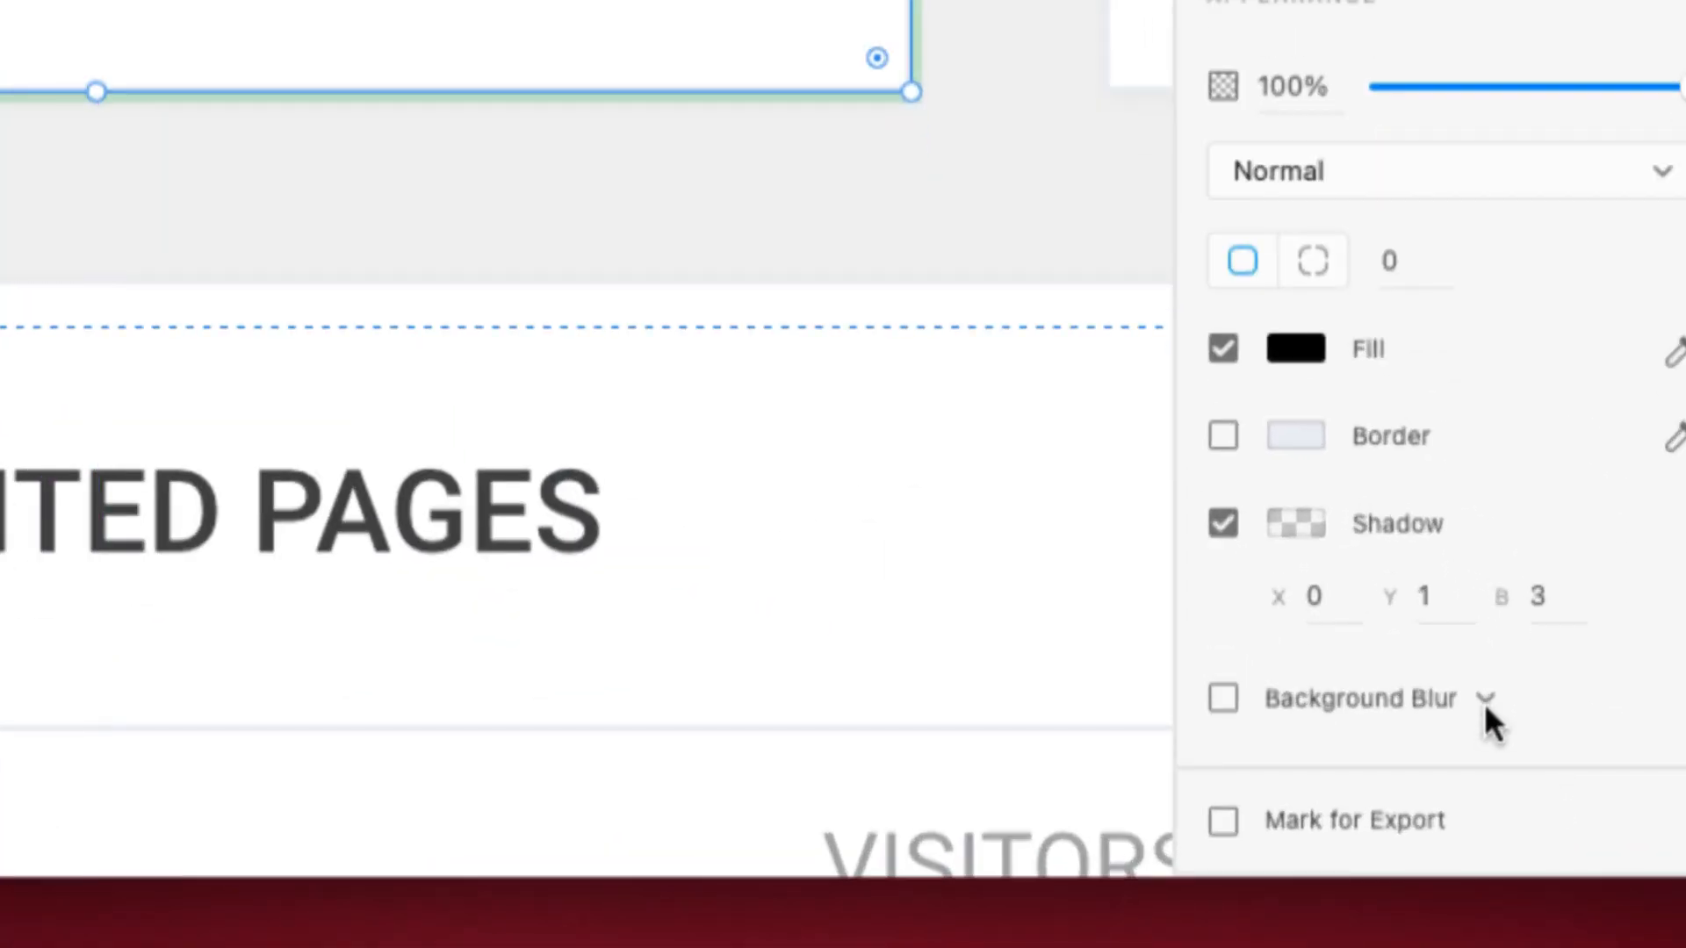
{"action": "left_click", "coordinate": [1572, 779]}
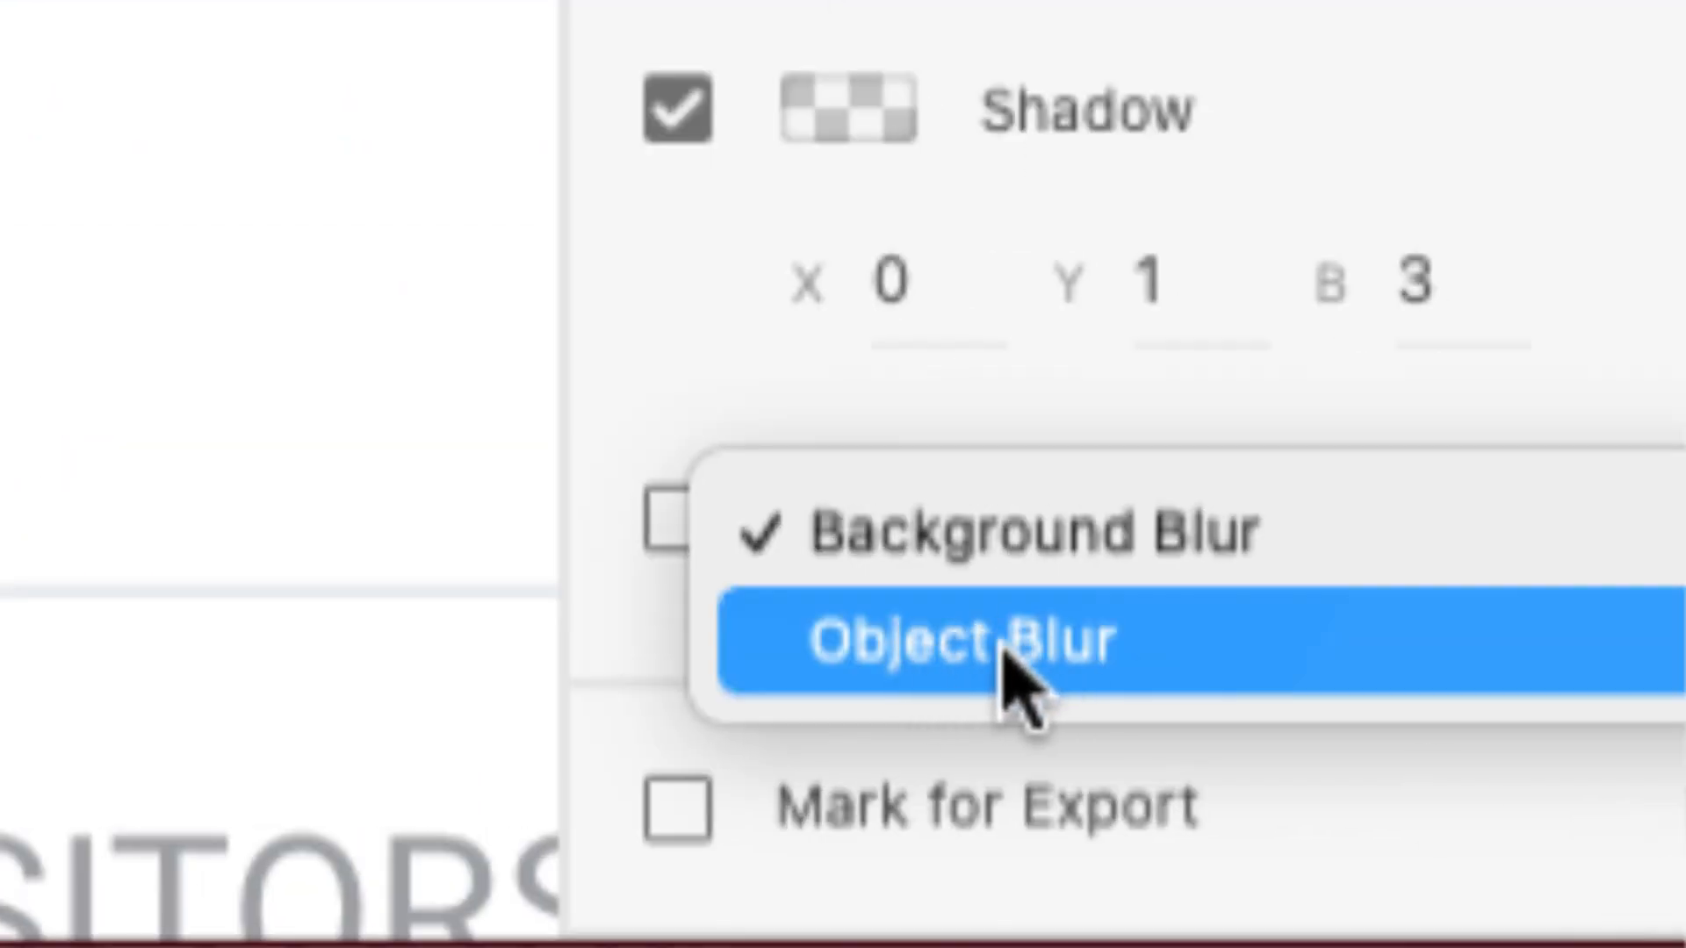
{"action": "left_click", "coordinate": [1035, 668]}
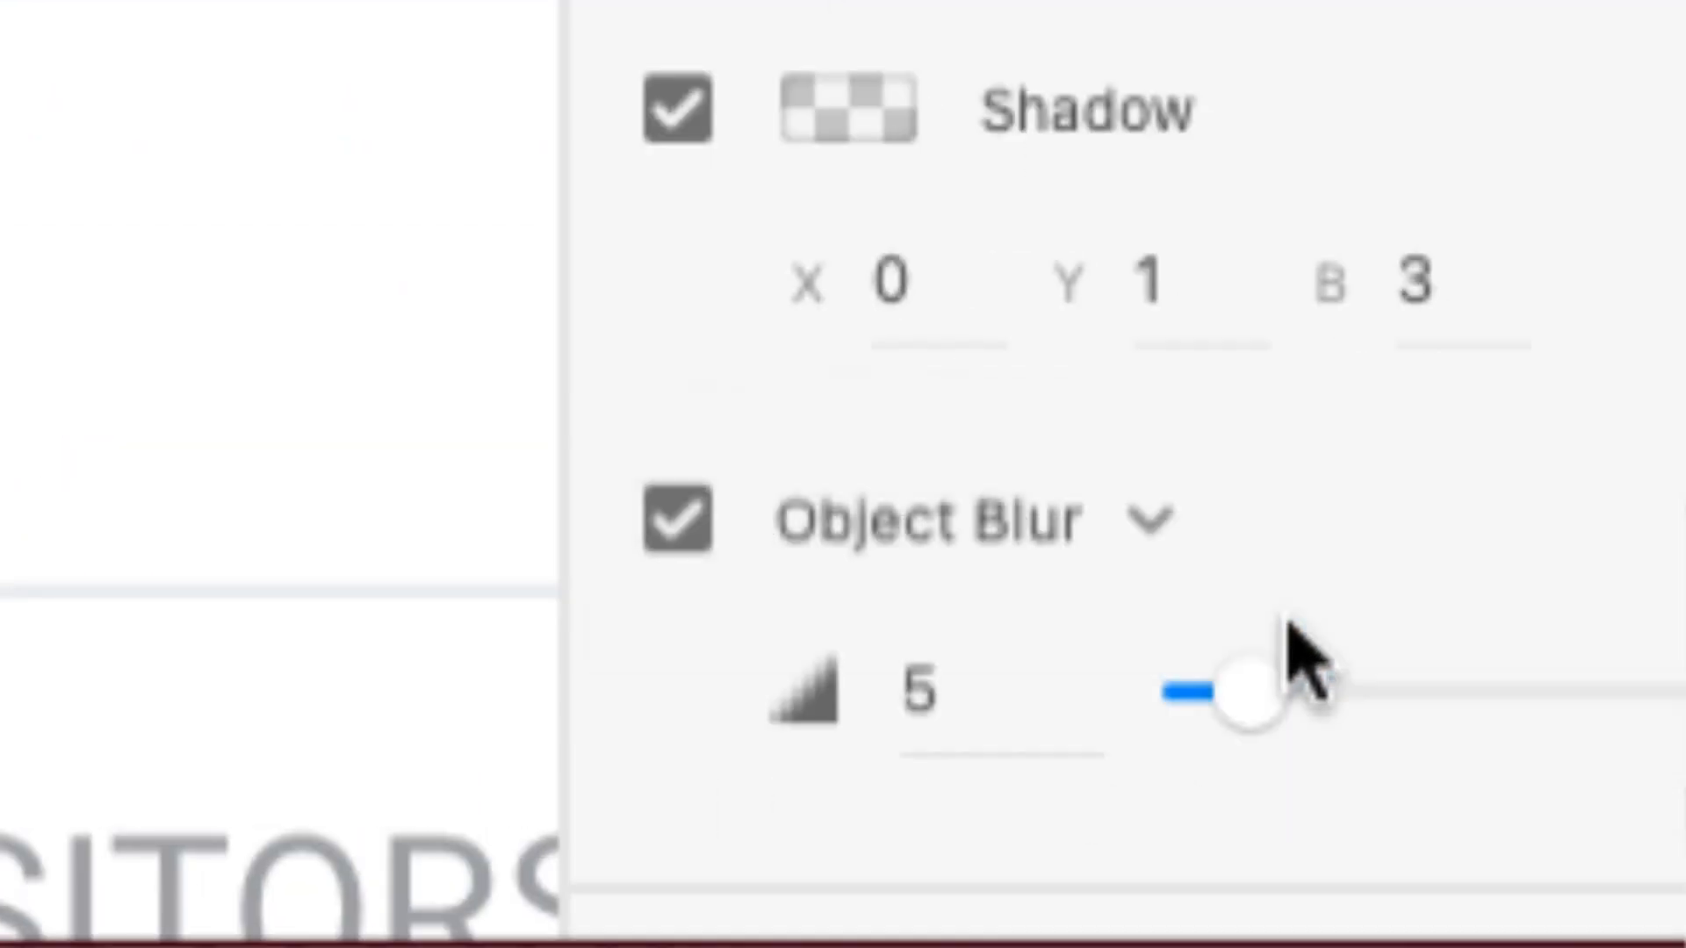
Set the Object Blur of the black rectangle behind the Realtime Users card to 12 and its opacity to 0%.
{"action": "left_click_drag", "start_coordinate": [1352, 625], "coordinate": [1416, 625]}
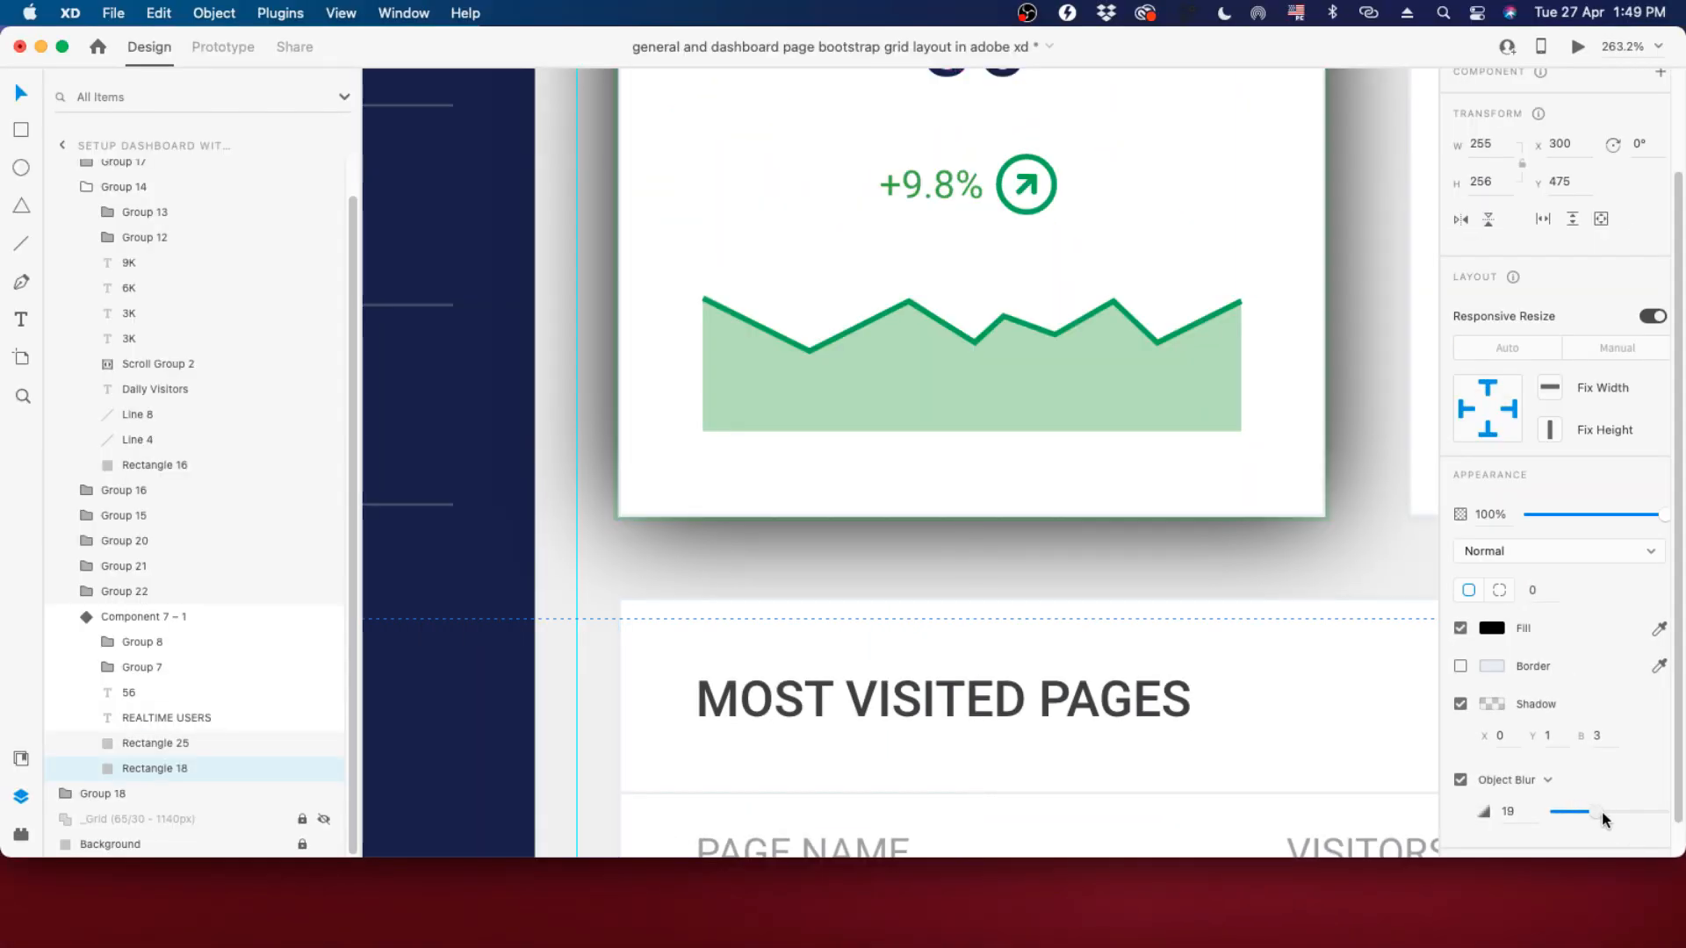
{"action": "left_click_drag", "start_coordinate": [1602, 810], "coordinate": [1580, 815]}
{"action": "left_click_drag", "start_coordinate": [1664, 519], "coordinate": [1526, 514]}
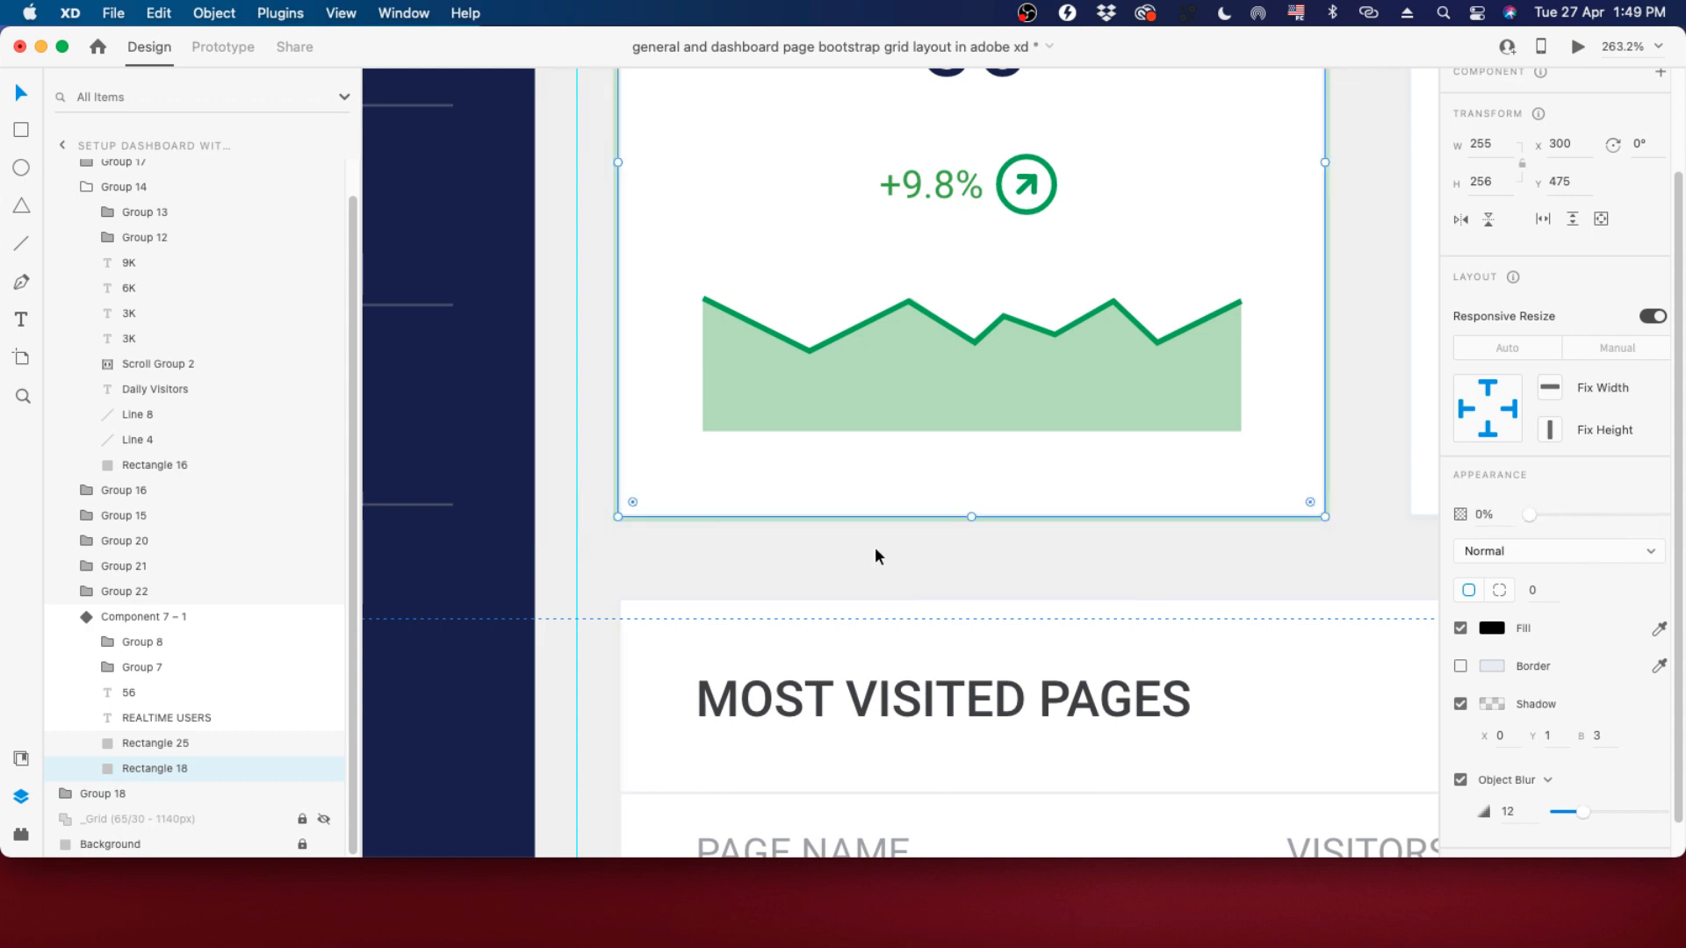
Add a Hover State to the Realtime Users component, keeping the default state name.
{"action": "scroll", "coordinate": [875, 546], "scroll_direction": "down", "scroll_amount": 8}
{"action": "scroll", "coordinate": [903, 500], "scroll_direction": "up", "scroll_amount": 3}
{"action": "left_click", "coordinate": [960, 497]}
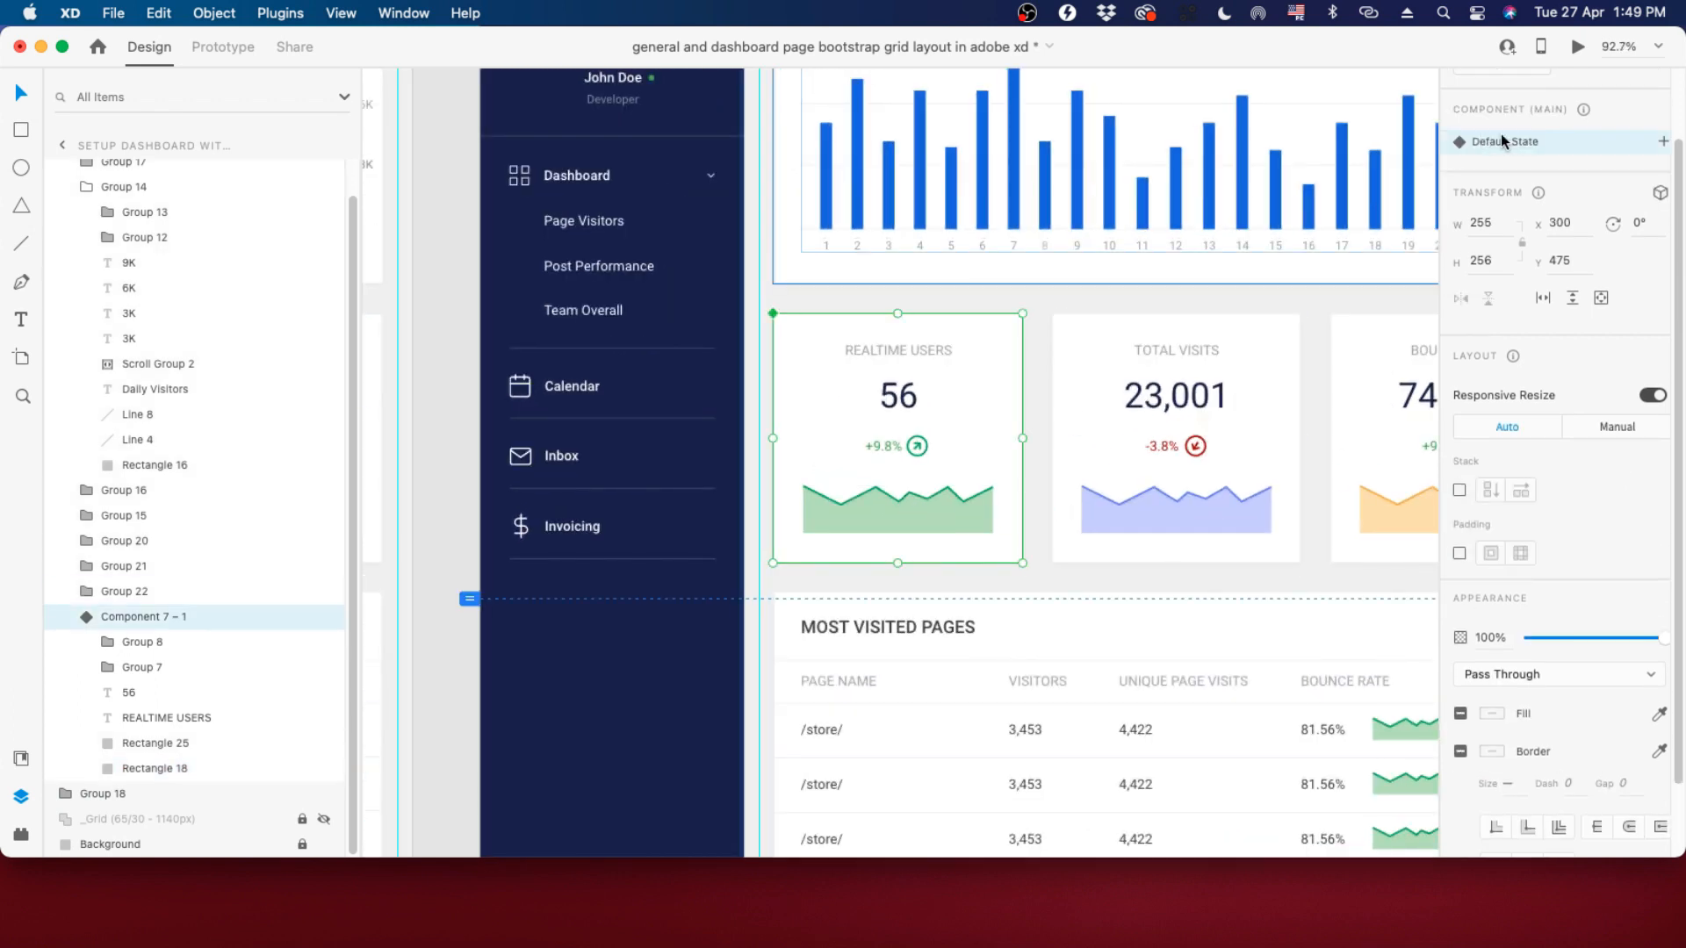
{"action": "left_click", "coordinate": [1664, 144]}
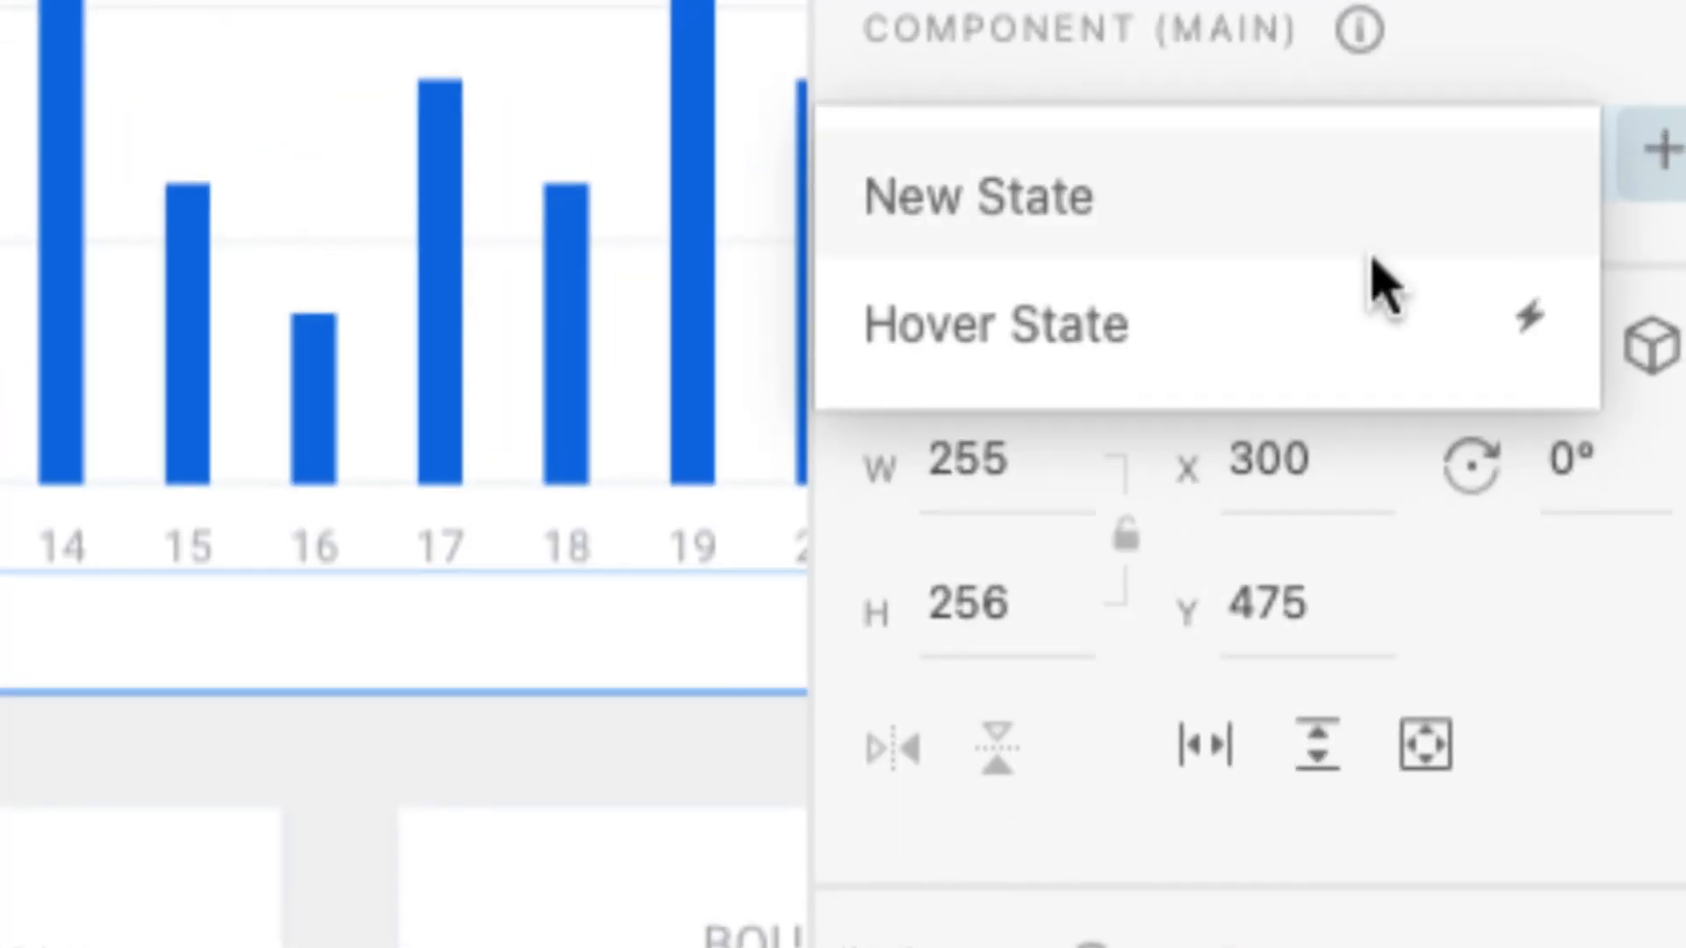
{"action": "left_click", "coordinate": [1050, 334]}
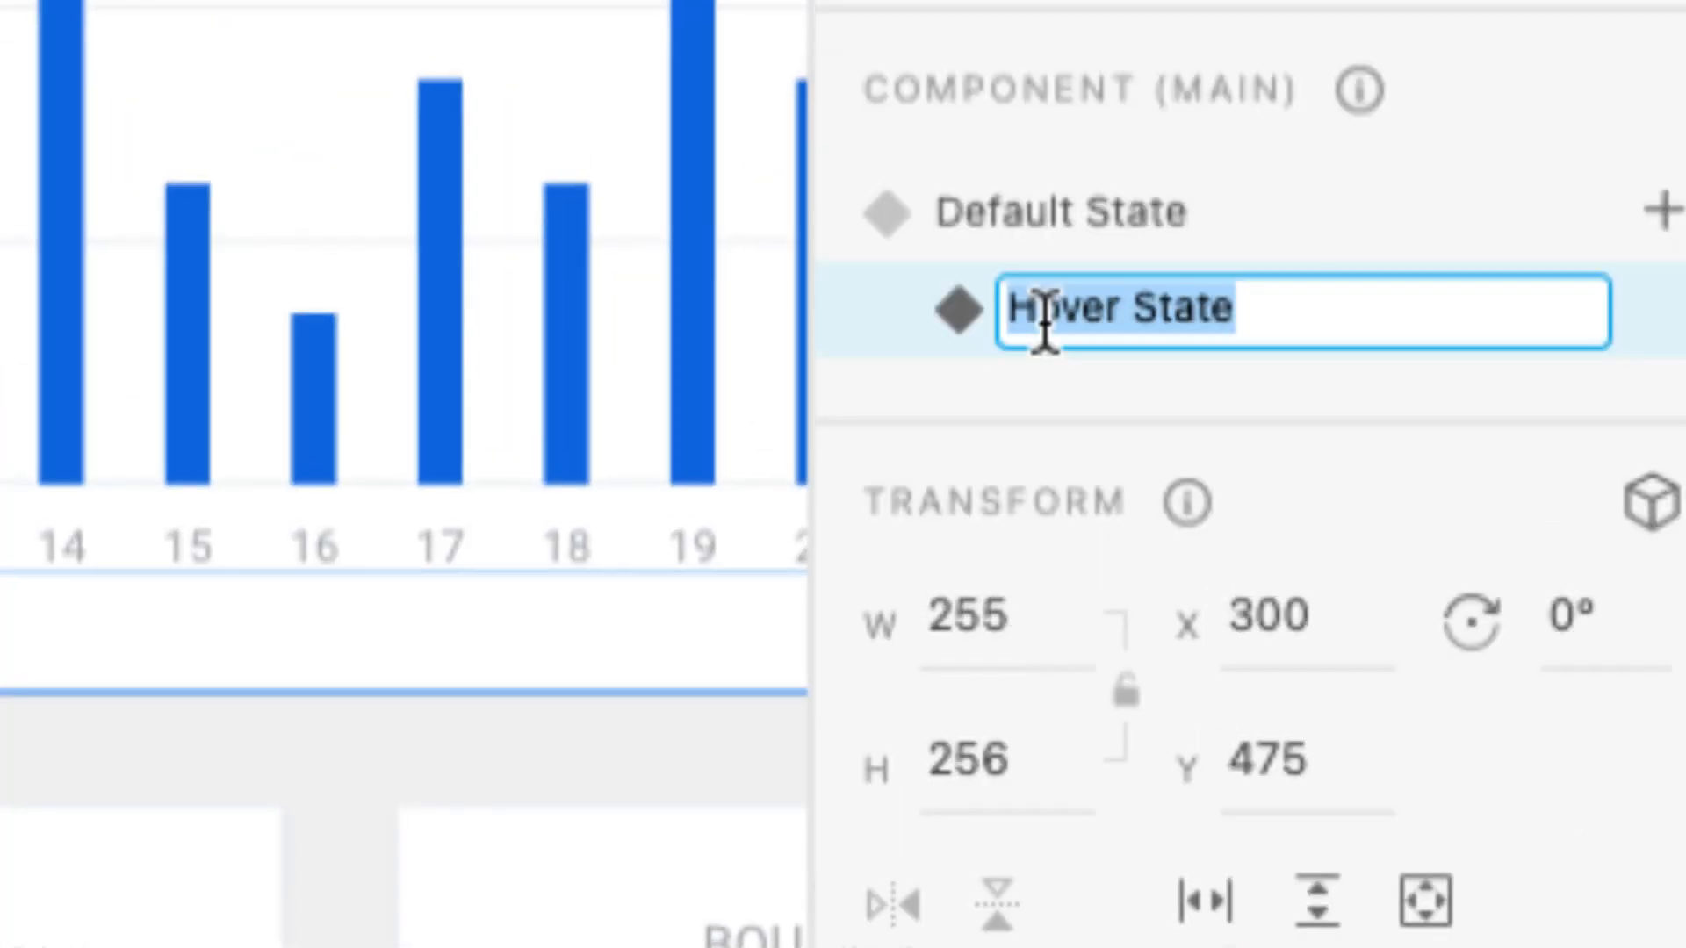
{"action": "left_click", "coordinate": [882, 320]}
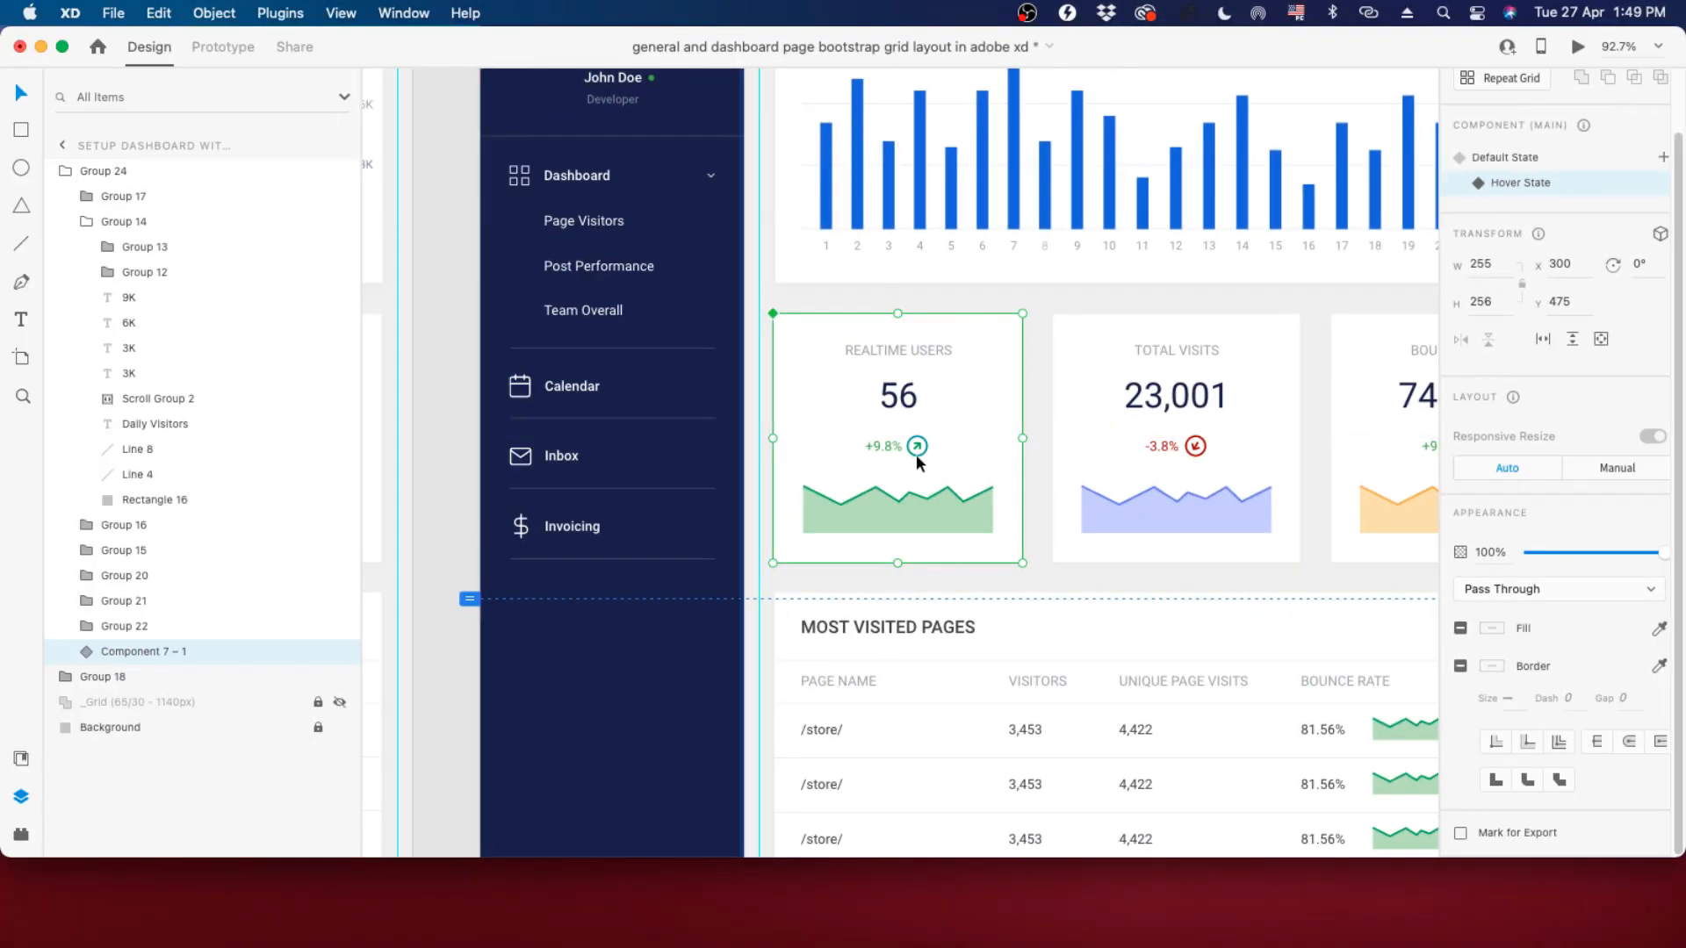
Enlarge the circled arrow icon beside +9.8% to about 23.7 × 23.7 in the card's hover state.
{"action": "scroll", "coordinate": [795, 479], "scroll_direction": "up", "scroll_amount": 5}
{"action": "scroll", "coordinate": [798, 222], "scroll_direction": "up", "scroll_amount": 5}
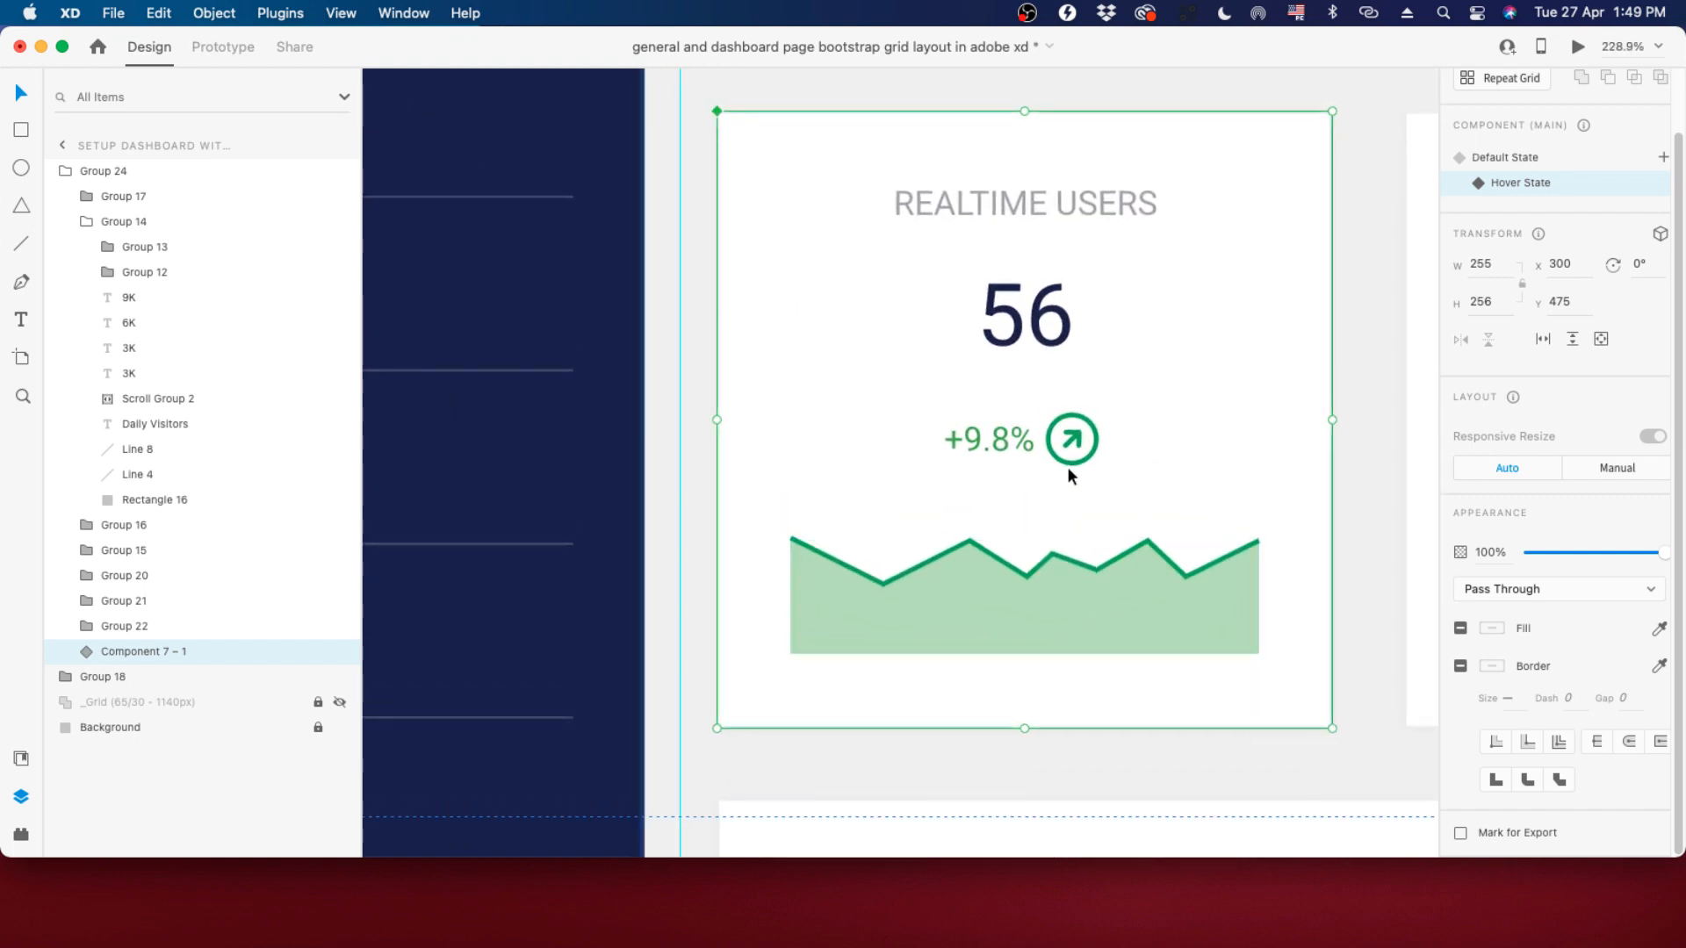
{"action": "double_click", "coordinate": [1073, 435]}
{"action": "double_click", "coordinate": [1073, 436]}
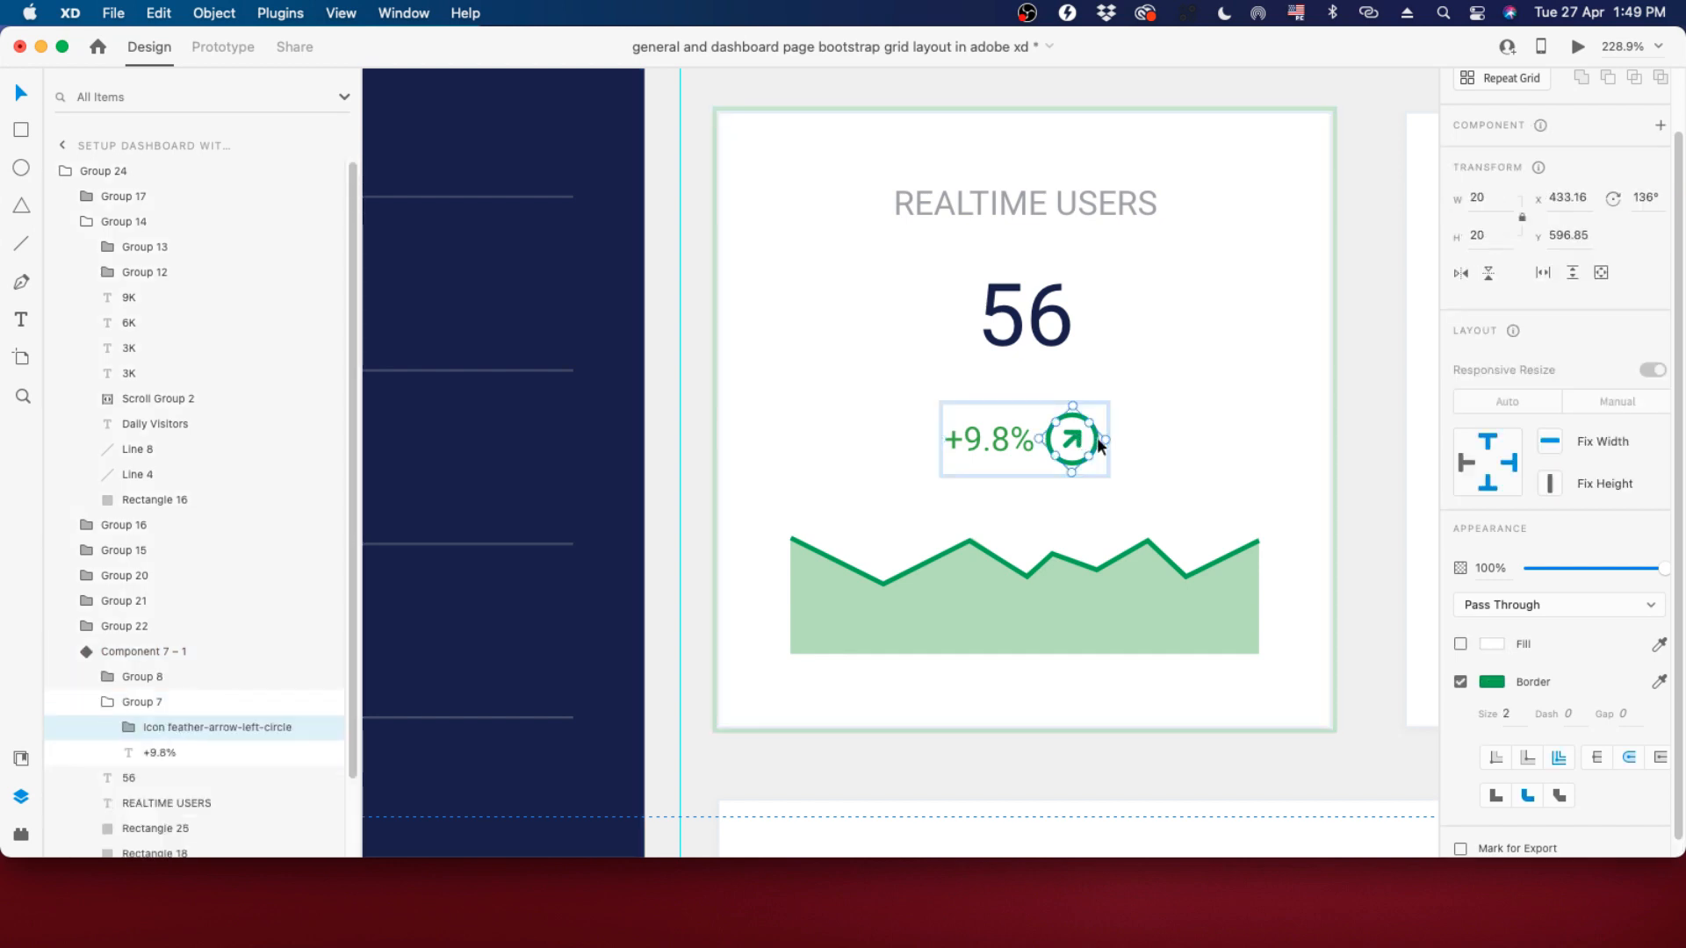
{"action": "mouse_move", "coordinate": [1108, 440]}
{"action": "left_mouse_down"}
{"action": "mouse_move", "coordinate": [1125, 433]}
{"action": "mouse_move", "coordinate": [1084, 423]}
{"action": "left_mouse_up"}
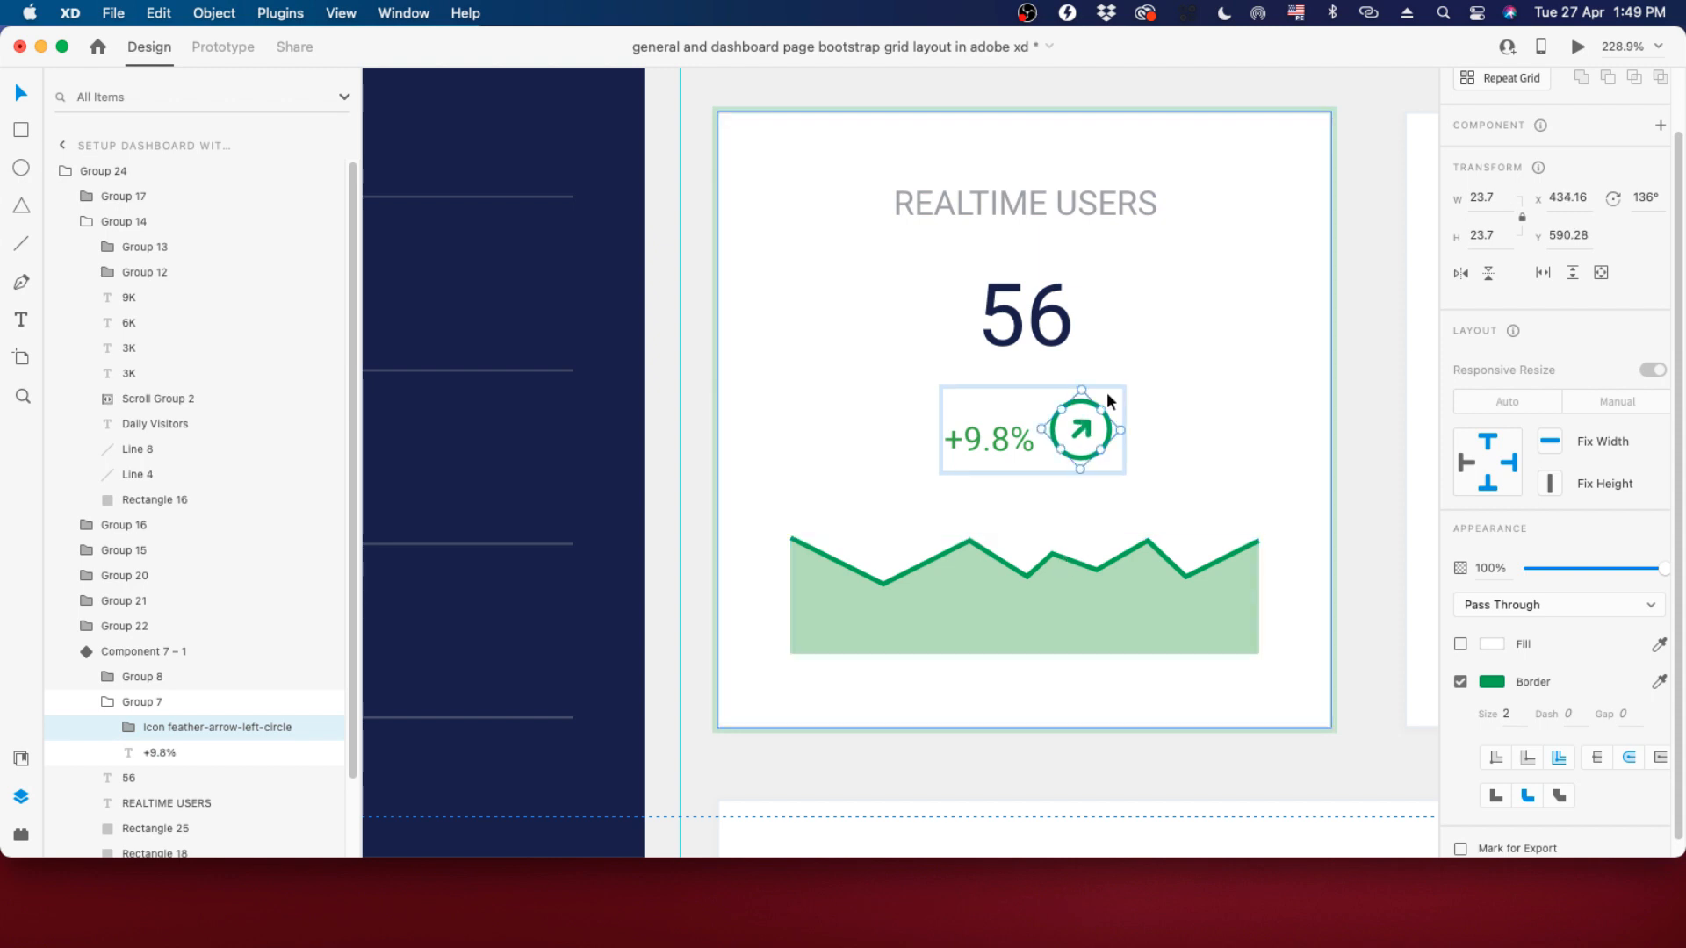
Raise the second peak of the Realtime Users mini chart by 10 px in both the line and the fill path.
{"action": "left_click", "coordinate": [940, 608]}
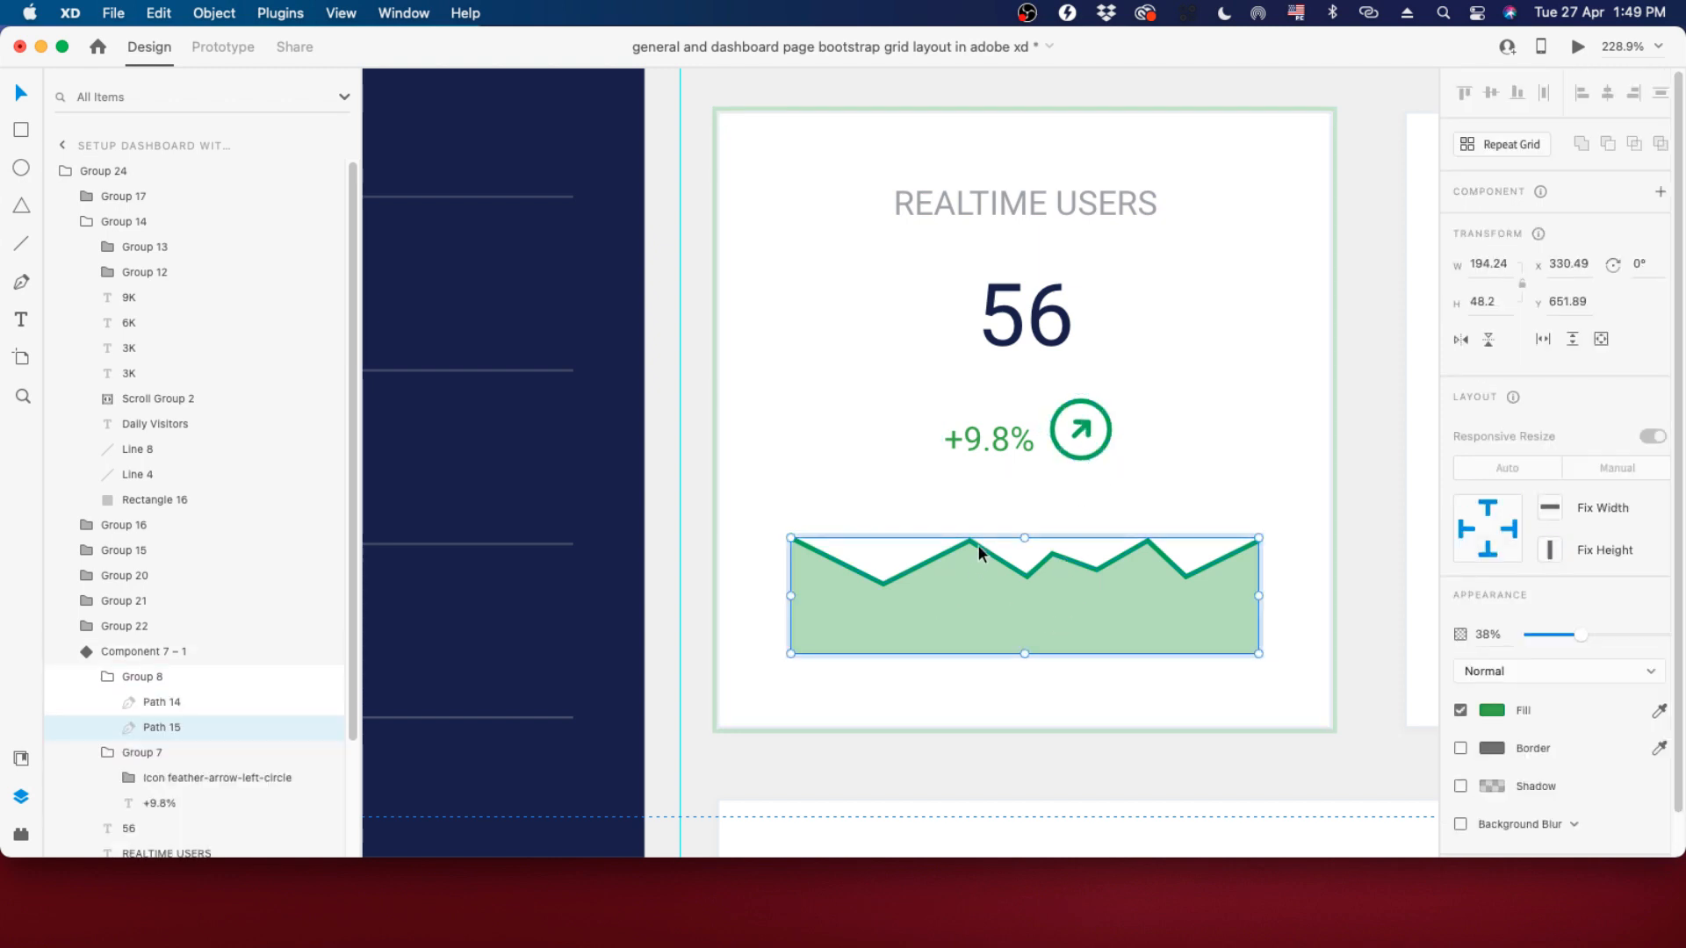
{"action": "double_click", "coordinate": [978, 545]}
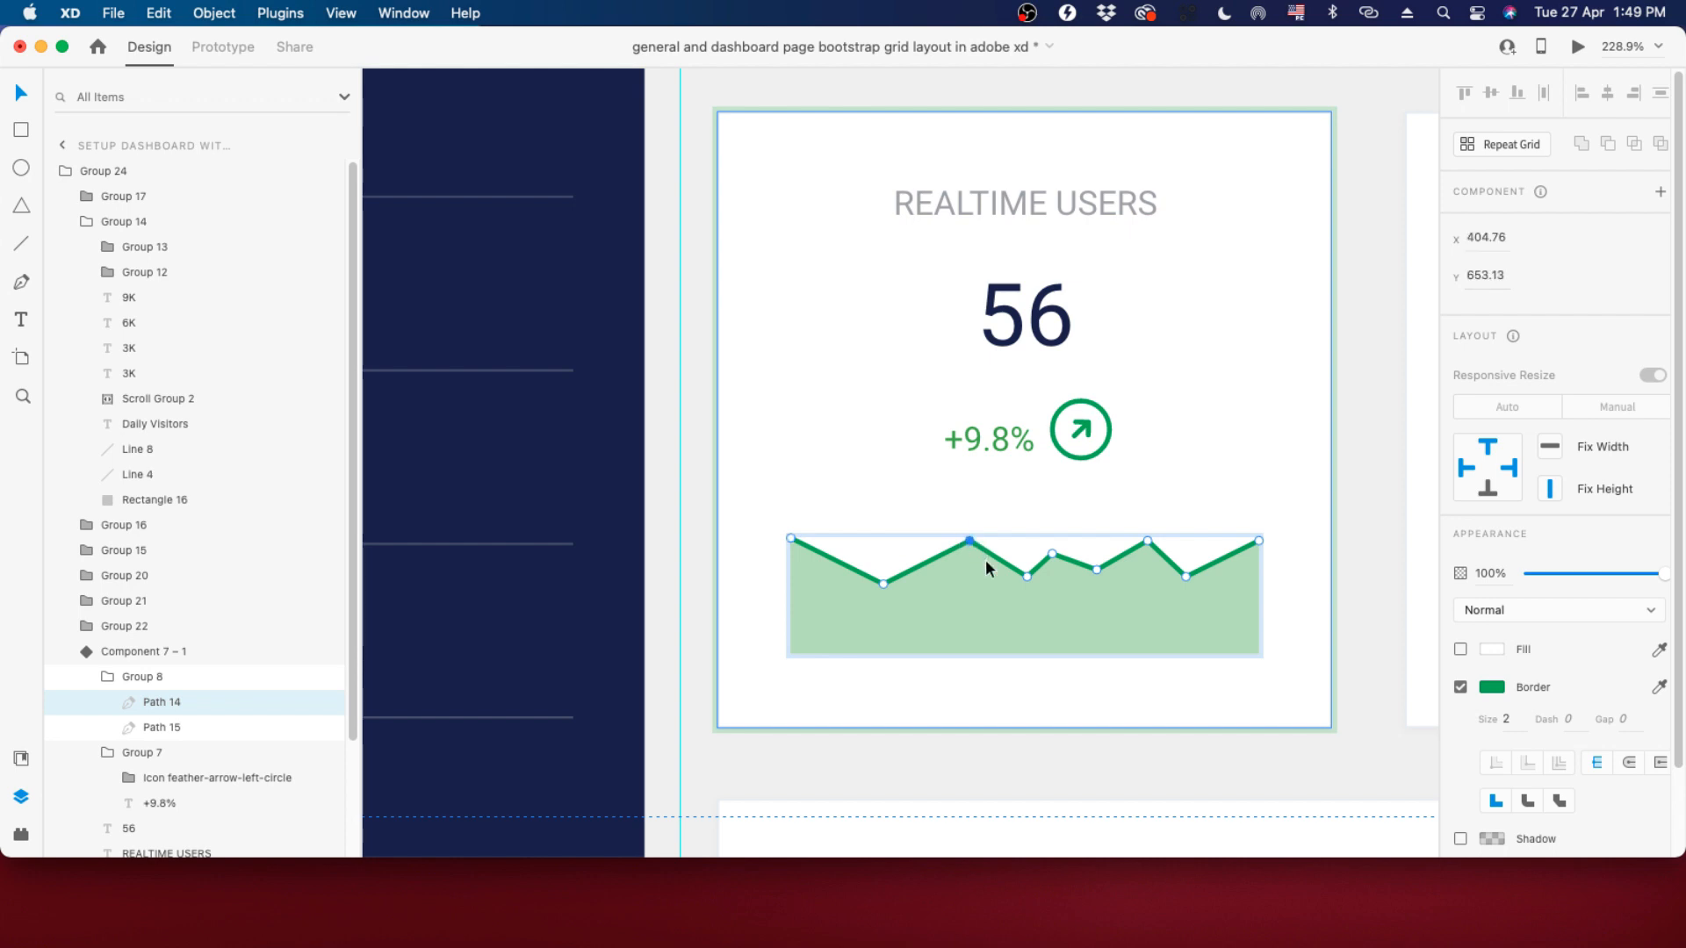
{"action": "key", "text": "shift+Up"}
{"action": "double_click", "coordinate": [985, 560]}
{"action": "left_click_drag", "start_coordinate": [947, 565], "coordinate": [992, 513]}
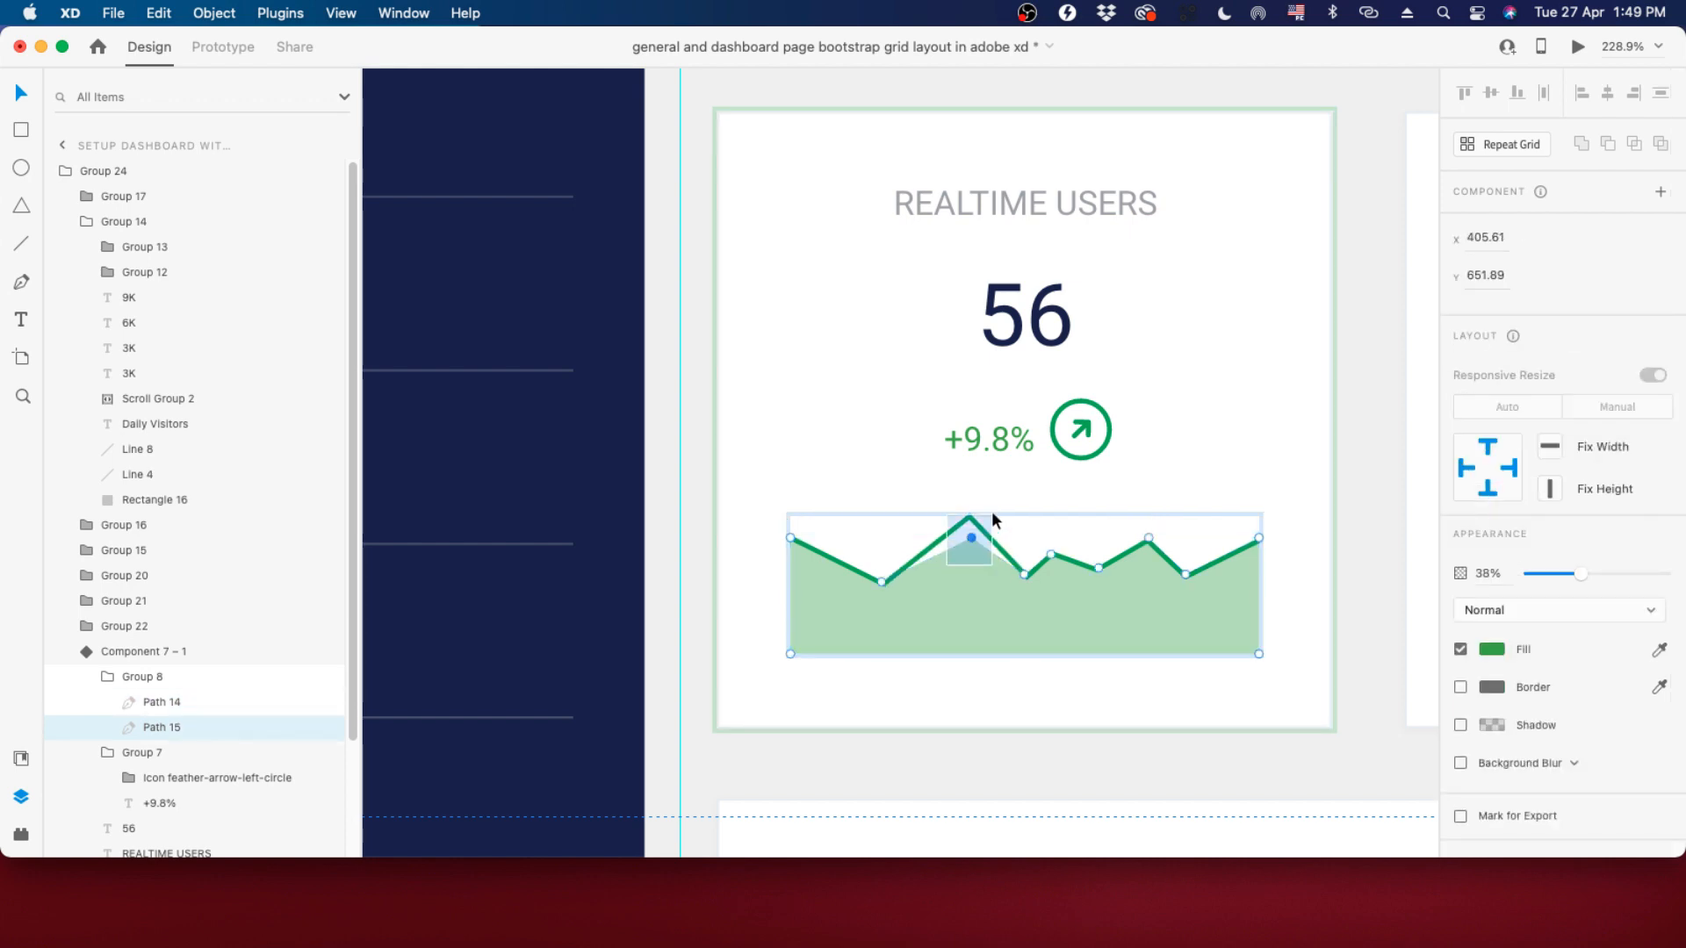
{"action": "key", "text": "shift+Up"}
Lower the dip right after the raised peak by 20 px in both the mini chart's fill and line paths.
{"action": "left_click_drag", "start_coordinate": [1008, 590], "coordinate": [1045, 561]}
{"action": "key", "text": "shift+Down"}
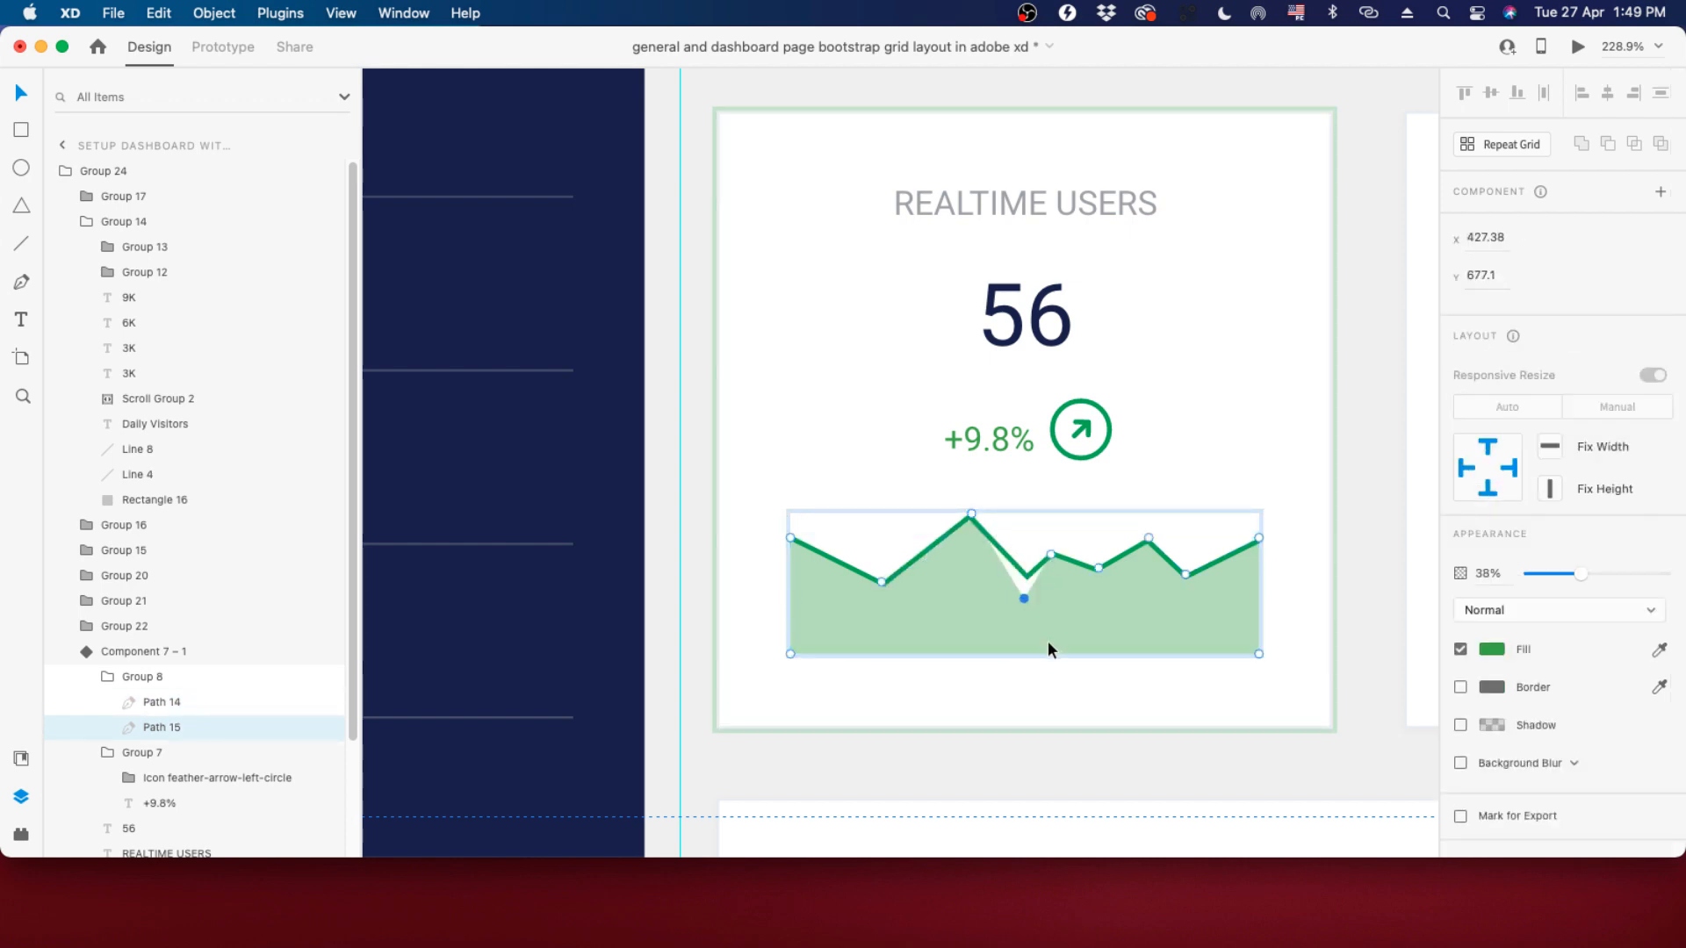
{"action": "double_click", "coordinate": [1027, 575]}
{"action": "key", "text": "shift+Down"}
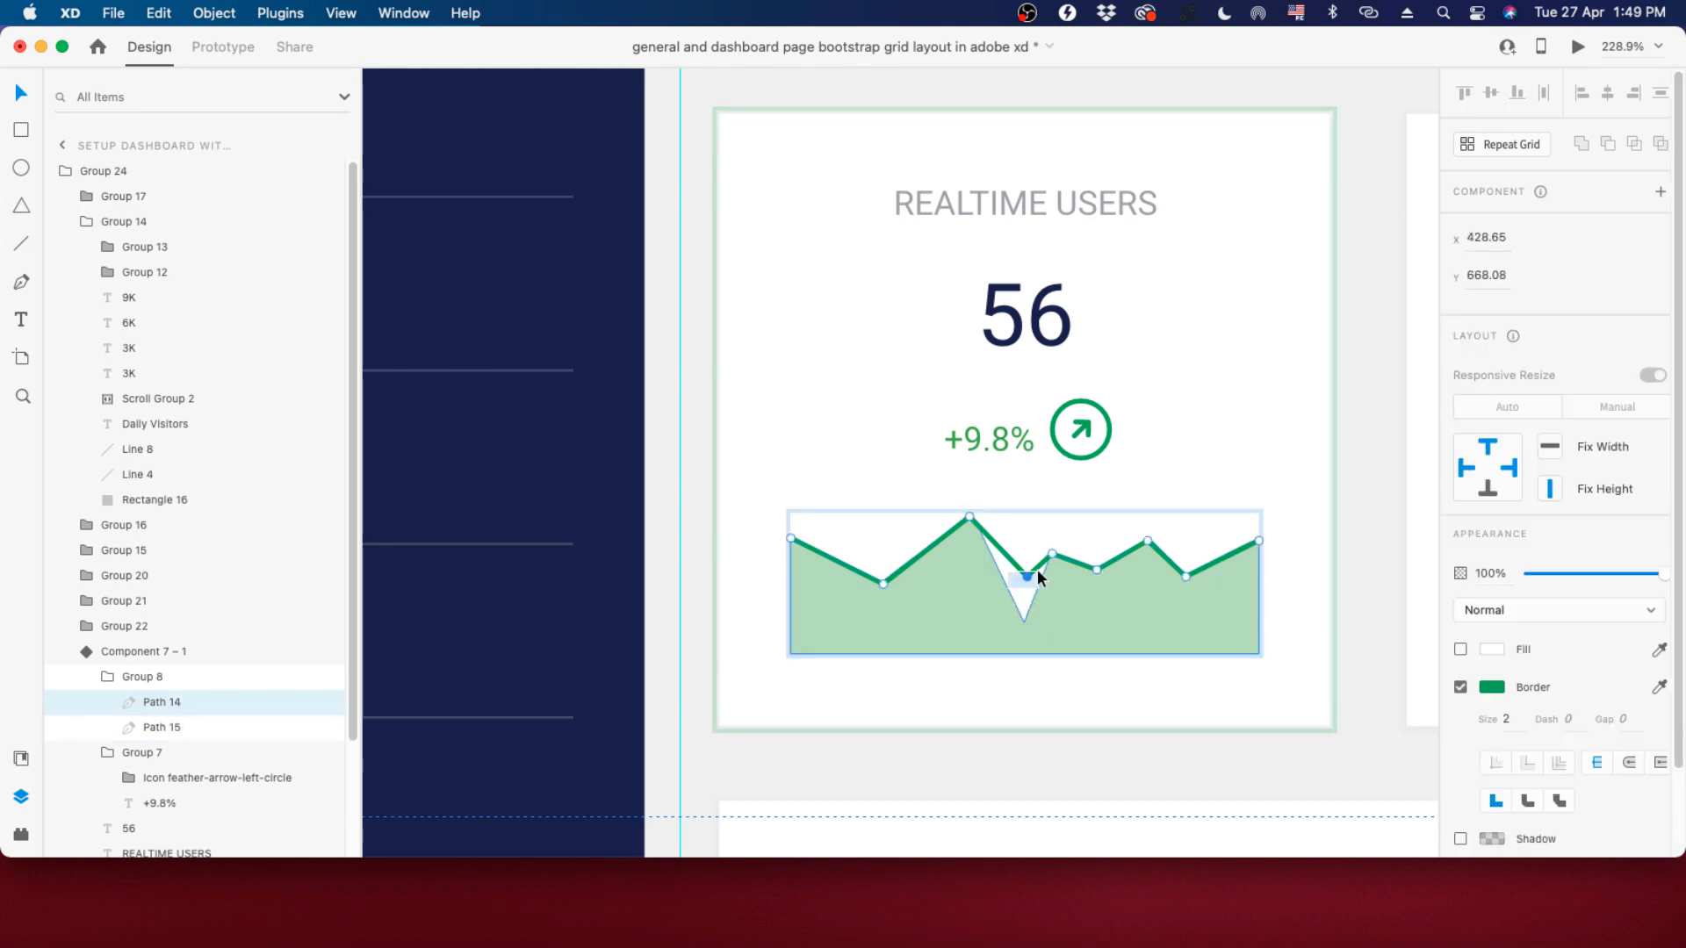
{"action": "key", "text": "shift+Down"}
Lower the mini chart's next dip, left of the tall right-hand peak, by 10 px in both the fill and line paths.
{"action": "left_click", "coordinate": [1094, 613]}
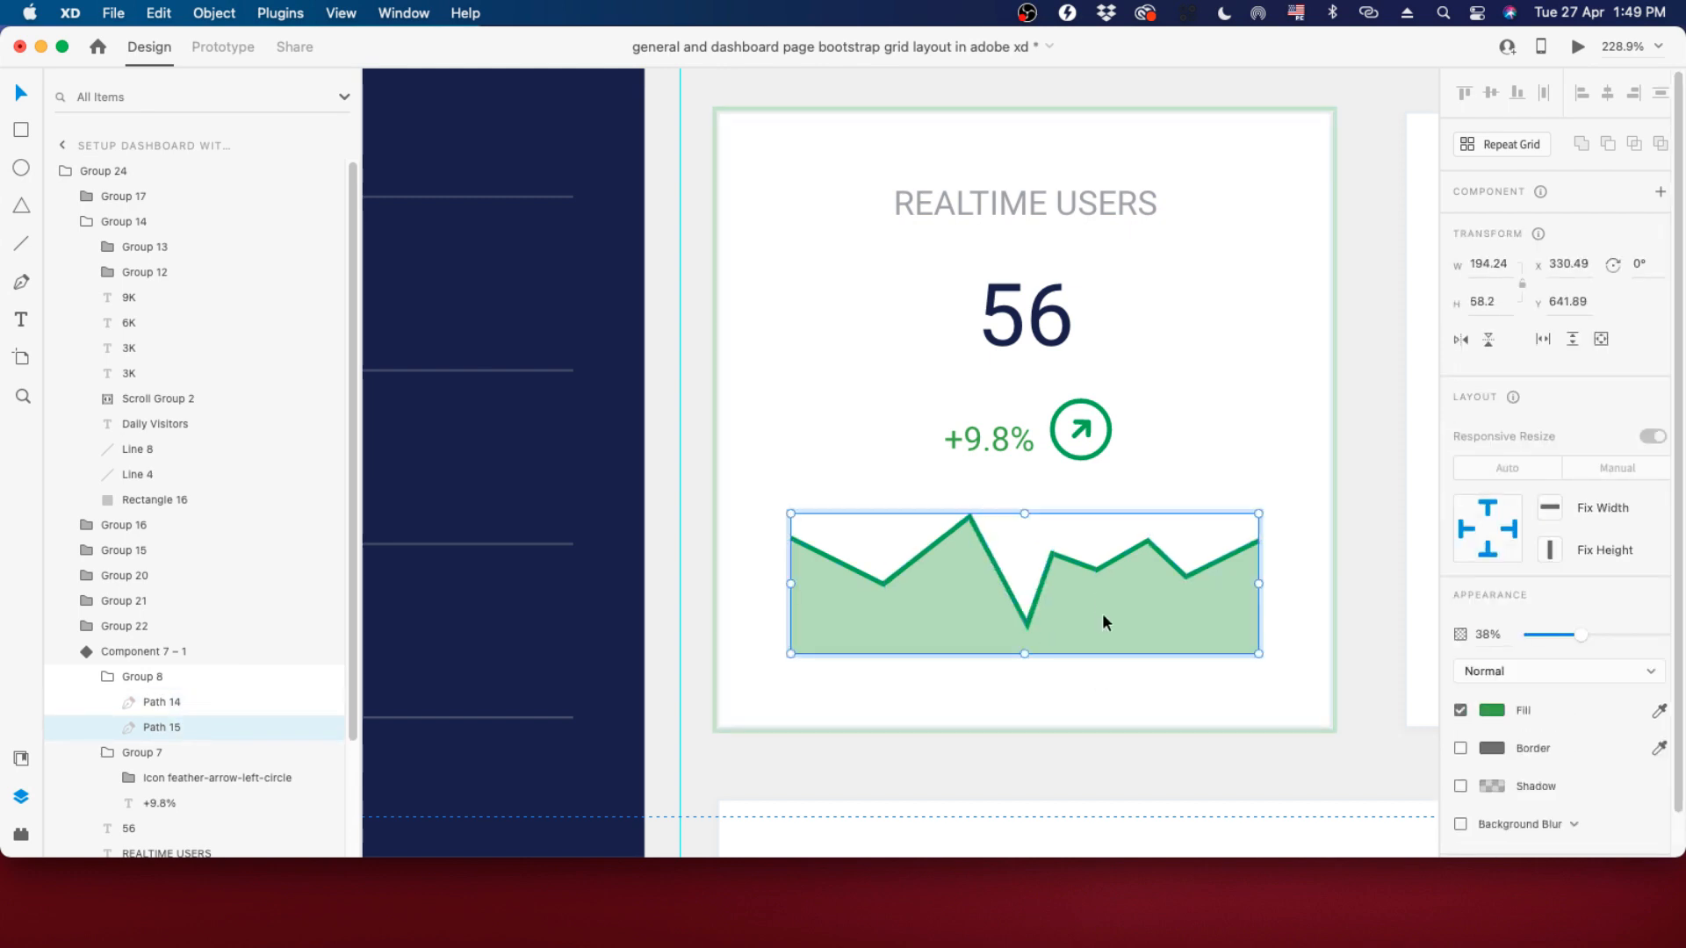
{"action": "double_click", "coordinate": [1103, 612]}
{"action": "left_click", "coordinate": [1097, 569]}
{"action": "key", "text": "shift+Down"}
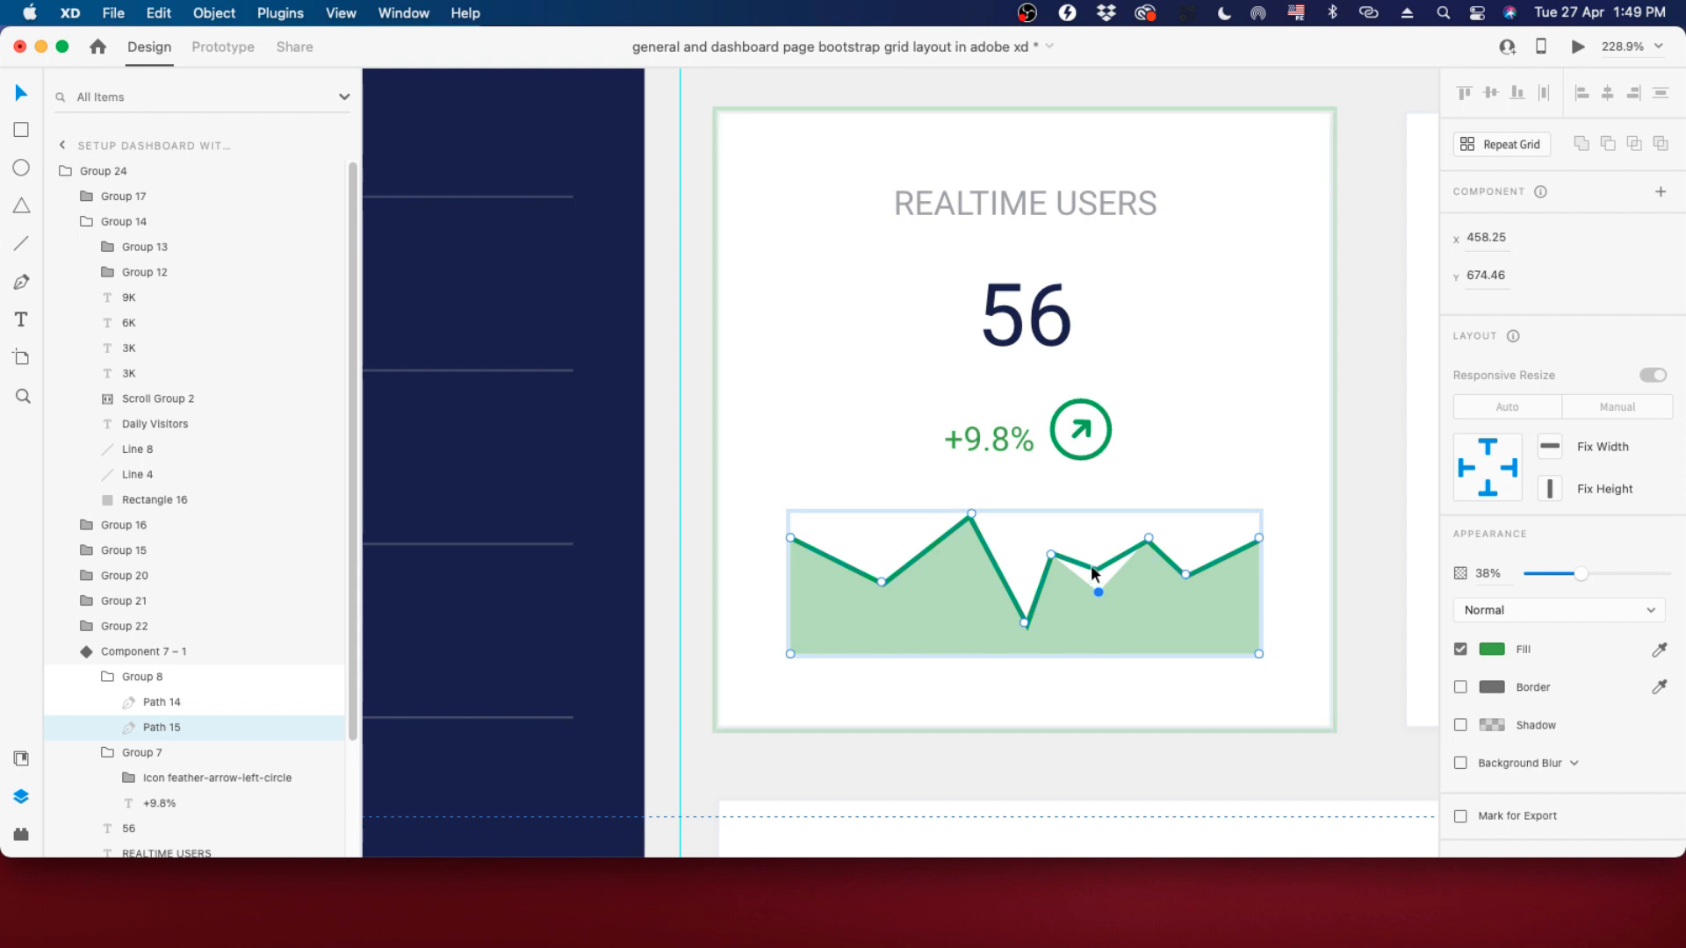
{"action": "double_click", "coordinate": [1093, 569]}
{"action": "left_click_drag", "start_coordinate": [1084, 532], "coordinate": [1115, 604]}
{"action": "key", "text": "shift+Down"}
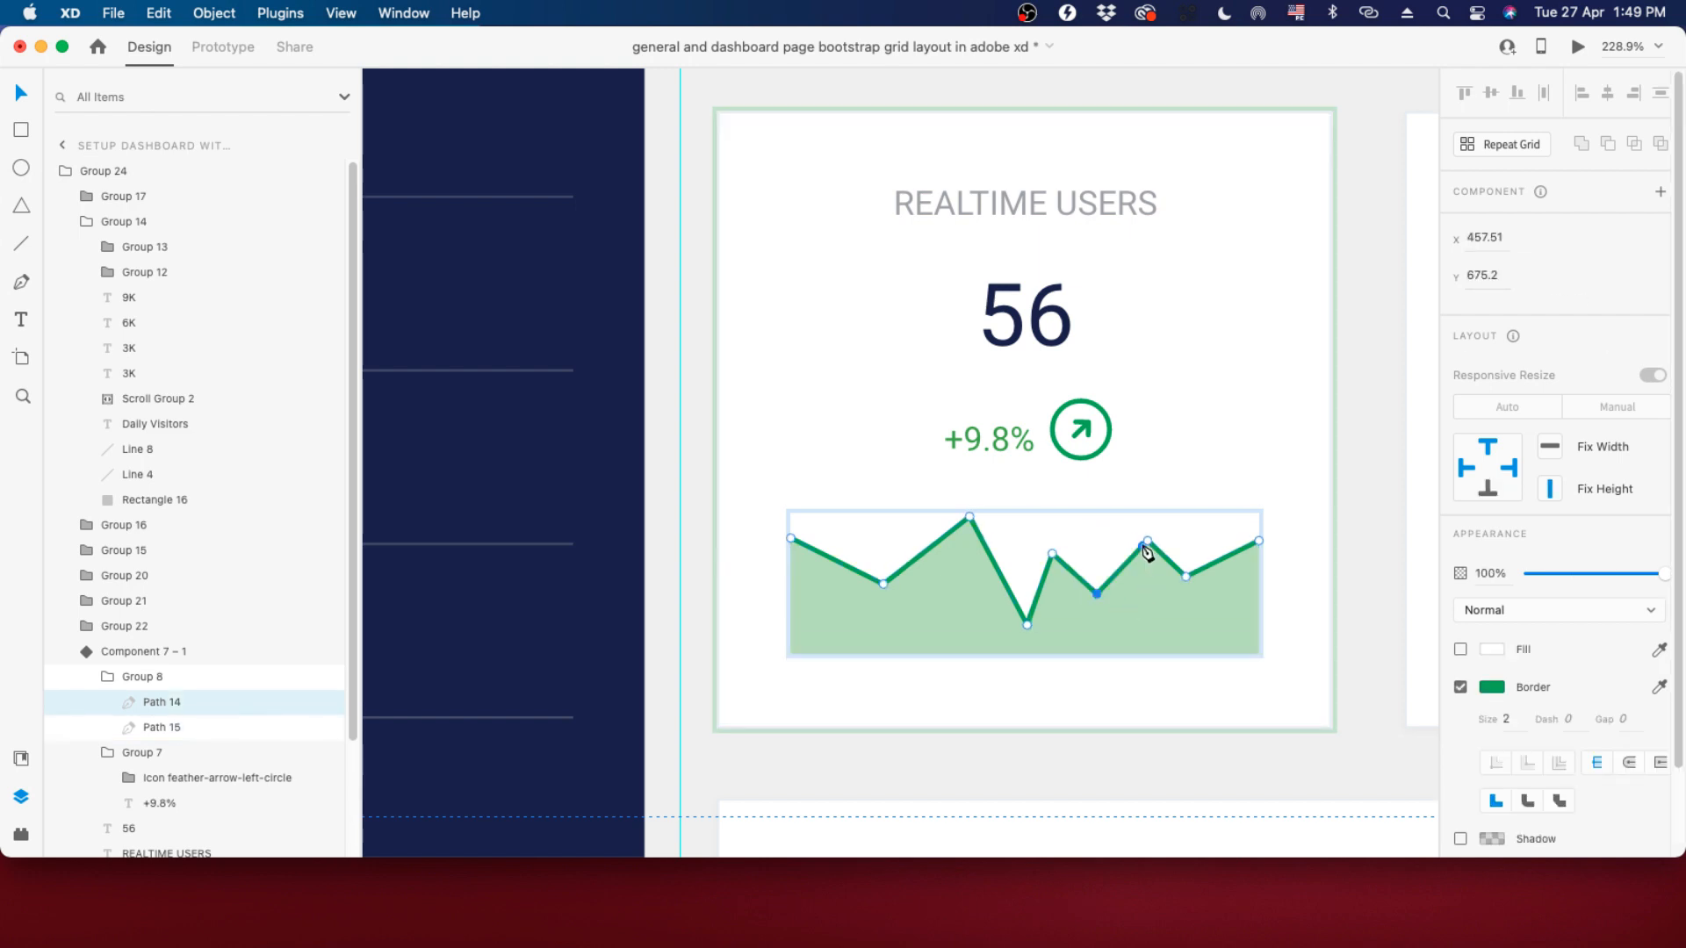
Raise the mini chart's right-hand peak by 10 px and lower the last dip by 10 px in both paths.
{"action": "left_click_drag", "start_coordinate": [1134, 527], "coordinate": [1235, 548]}
{"action": "key", "text": "shift+Up"}
{"action": "double_click", "coordinate": [1162, 576]}
{"action": "key", "text": "shift+Up"}
{"action": "double_click", "coordinate": [1204, 568]}
{"action": "key", "text": "shift+Down"}
{"action": "left_click", "coordinate": [1359, 529]}
Set the opacity of Rectangle 18, the blurred black rectangle, to 30% in the Realtime Users hover state.
{"action": "scroll", "coordinate": [946, 500], "scroll_direction": "down", "scroll_amount": 5}
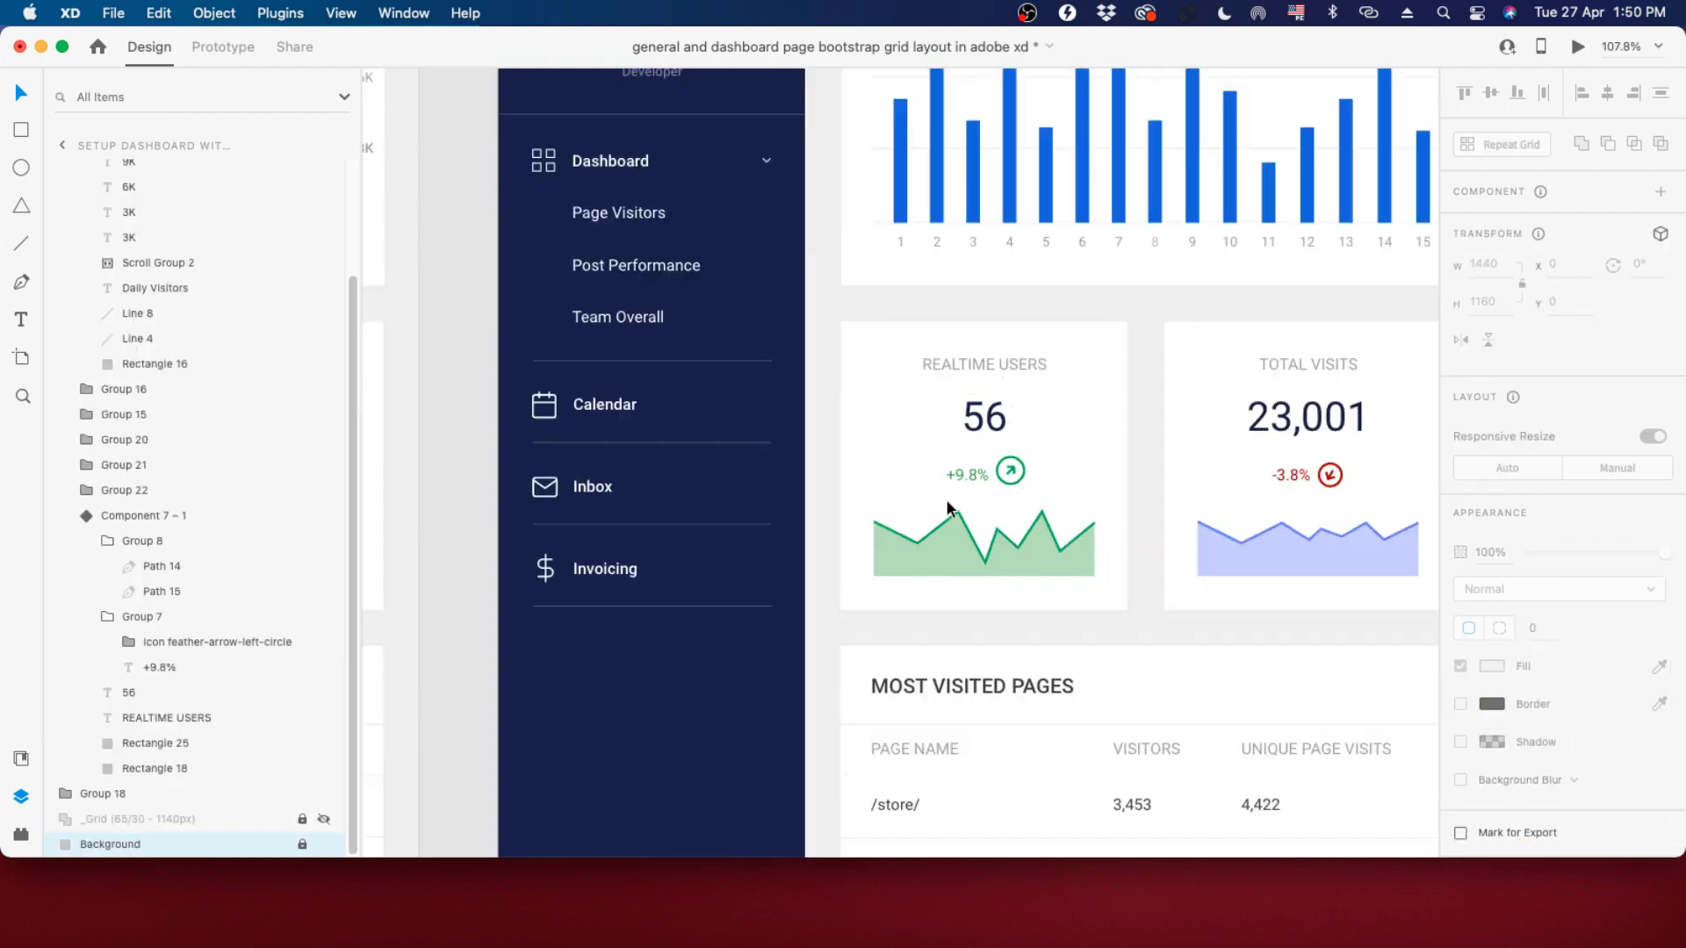
{"action": "left_click", "coordinate": [1026, 529]}
{"action": "left_click", "coordinate": [1164, 513]}
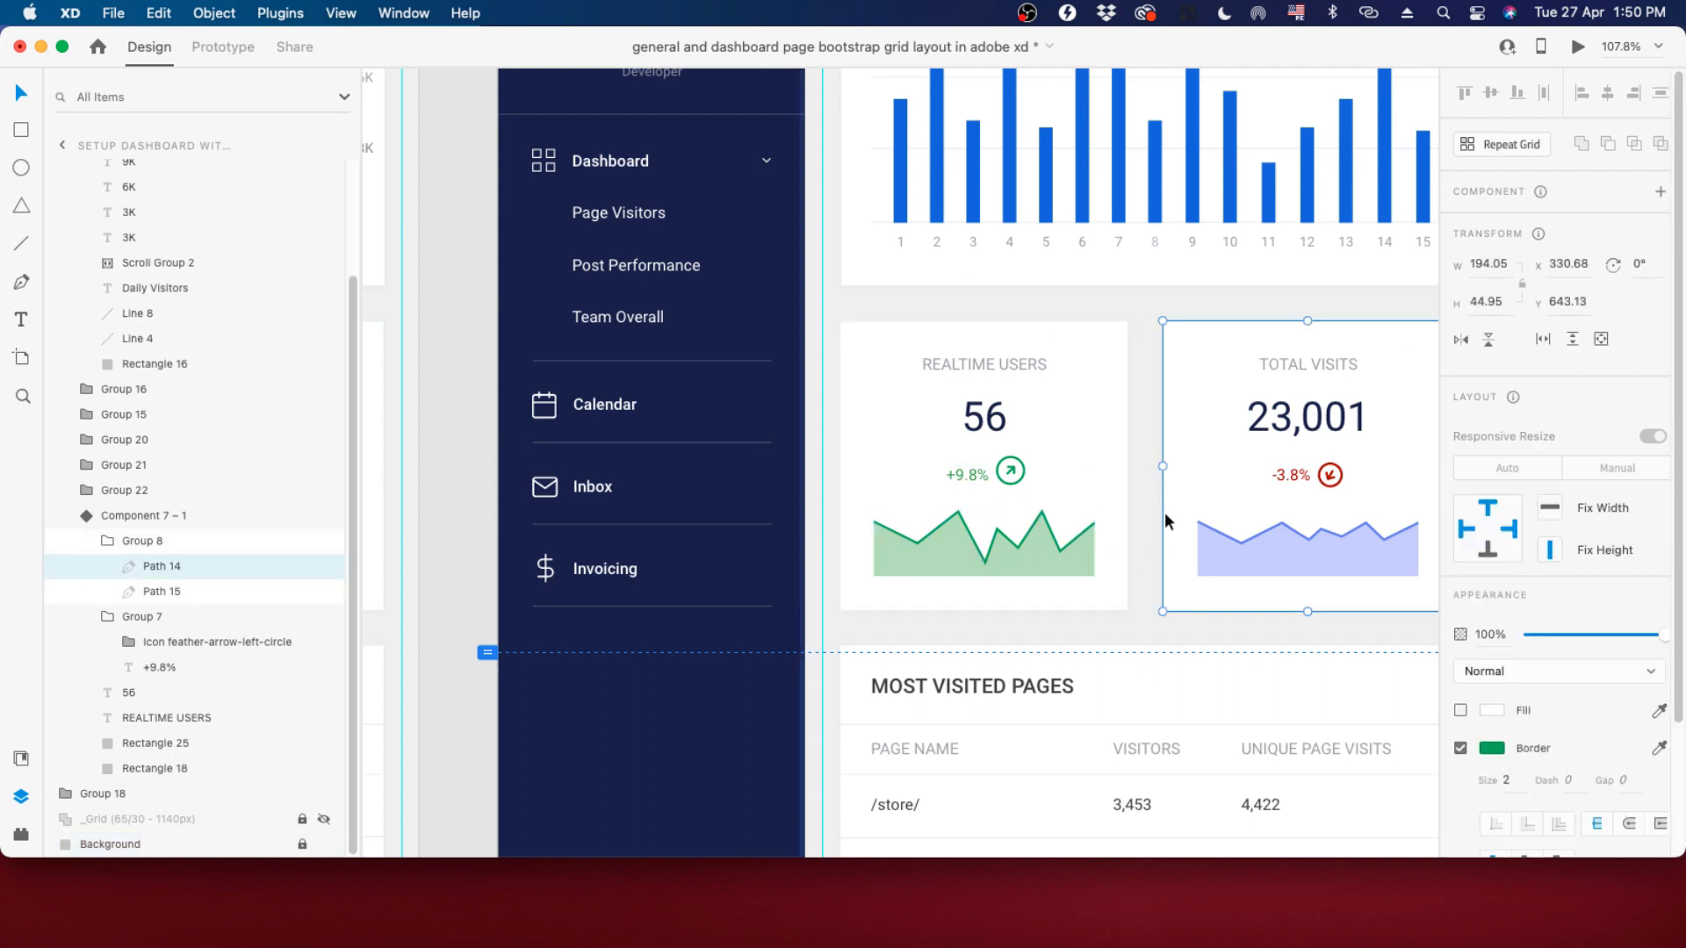
{"action": "left_click", "coordinate": [1037, 547]}
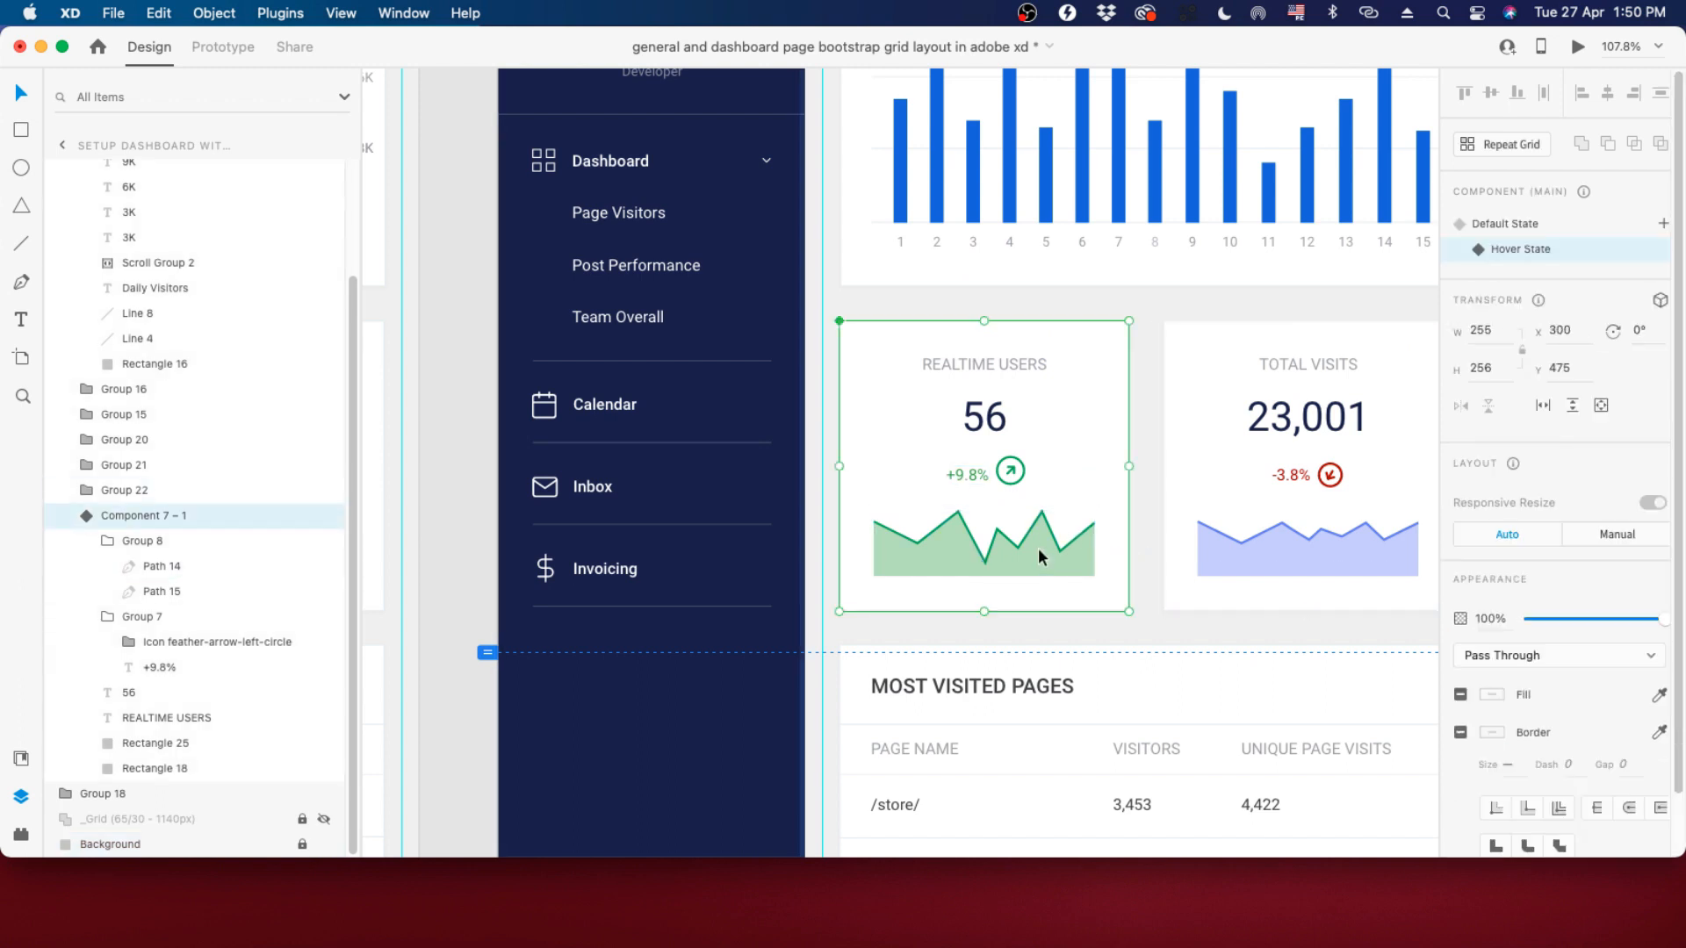
{"action": "double_click", "coordinate": [1125, 410]}
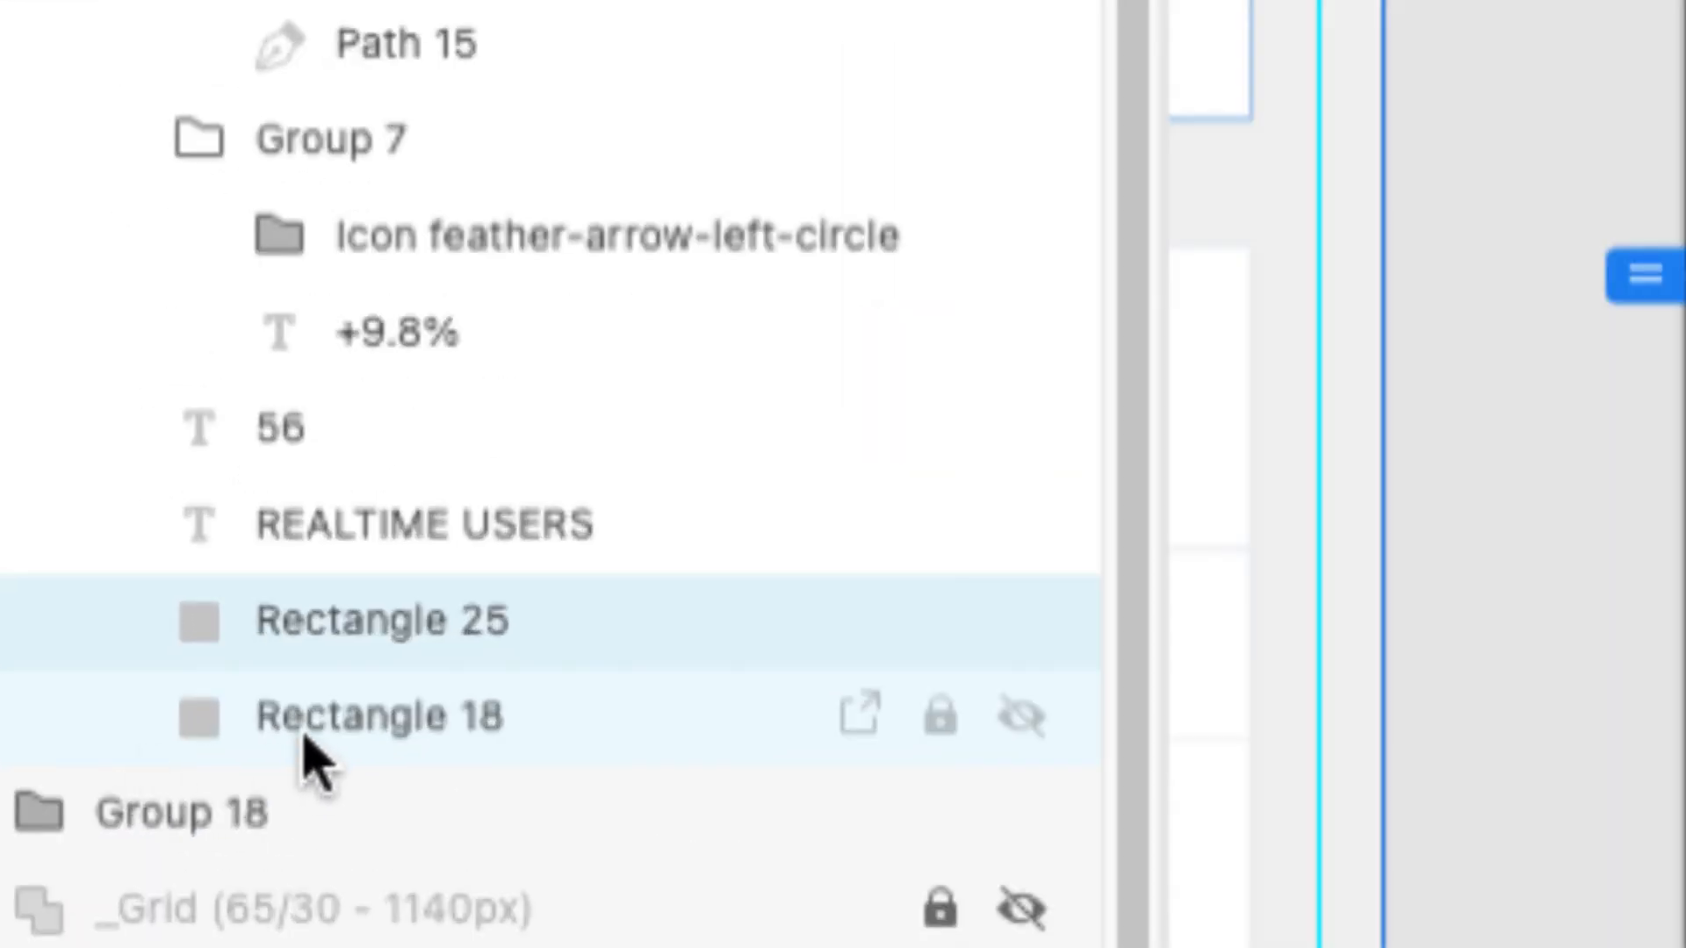
{"action": "left_click", "coordinate": [304, 737]}
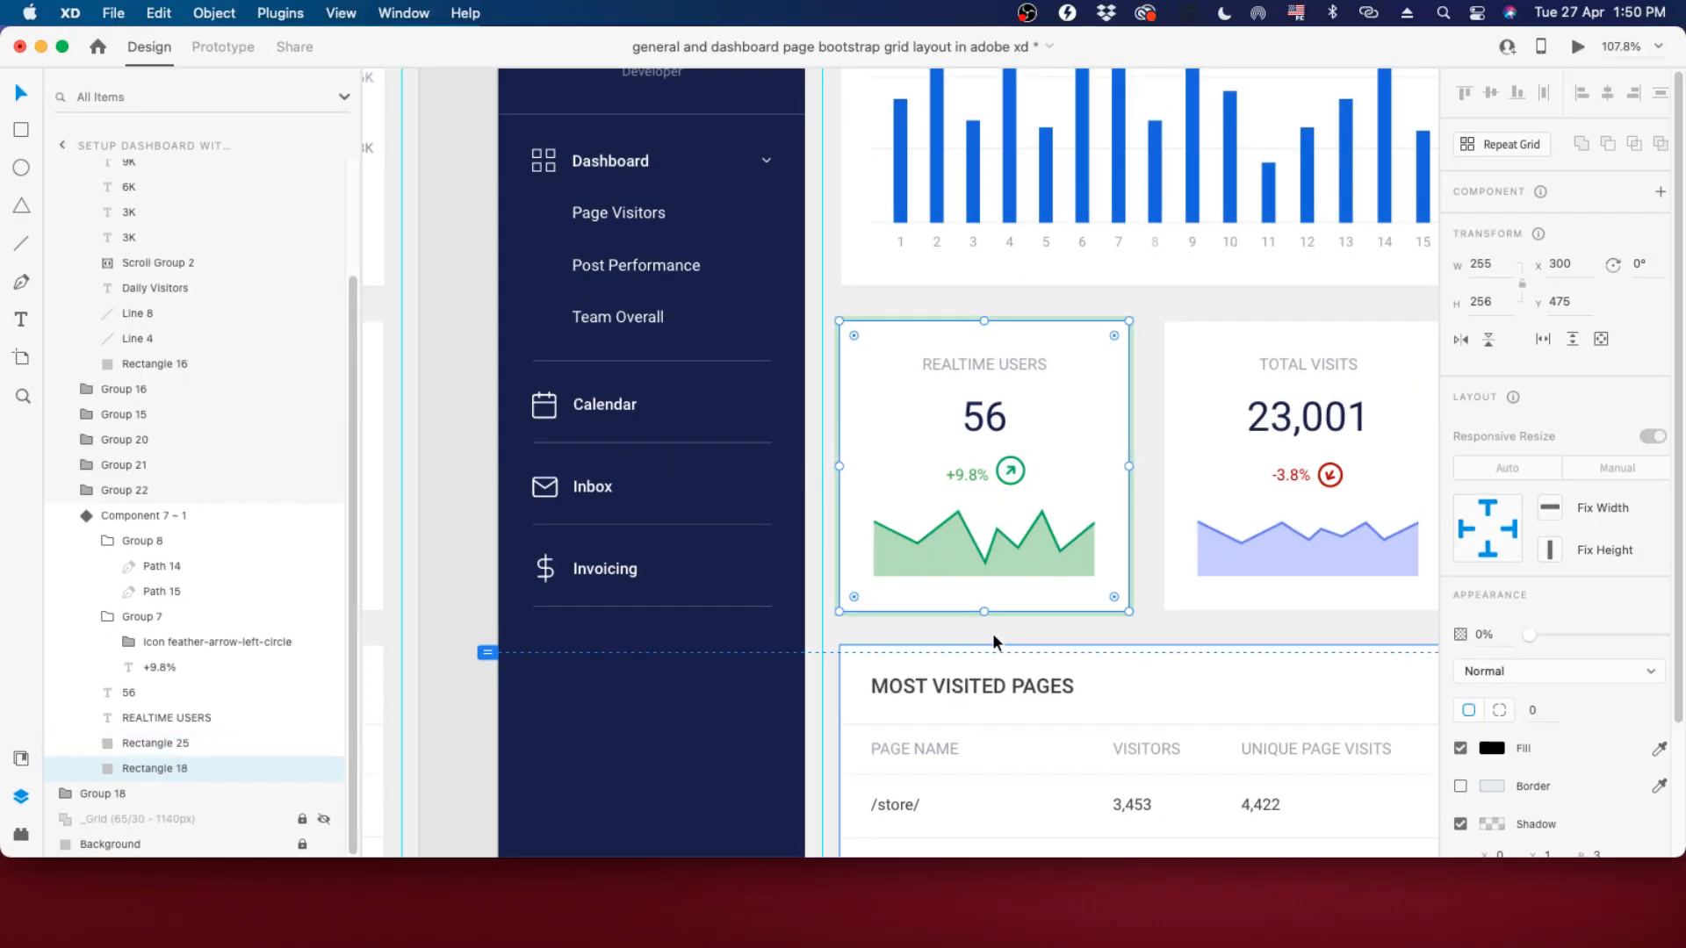
{"action": "scroll", "coordinate": [993, 634], "scroll_direction": "up", "scroll_amount": 5}
{"action": "scroll", "coordinate": [1255, 509], "scroll_direction": "down", "scroll_amount": 2}
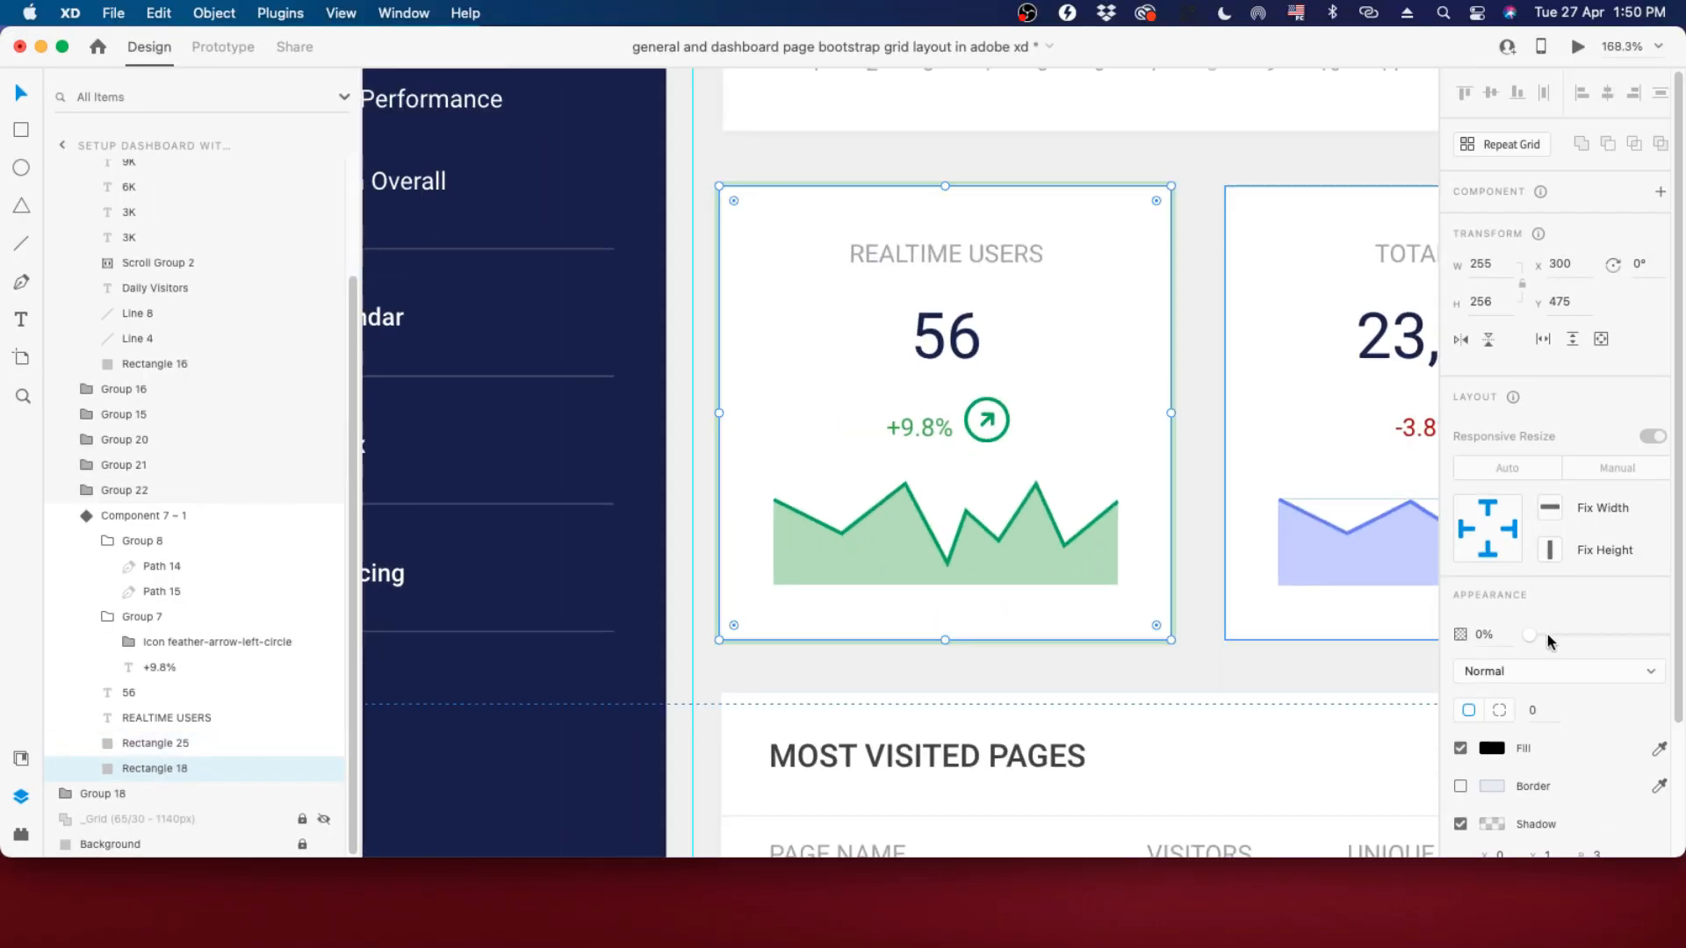
{"action": "left_click_drag", "start_coordinate": [1530, 635], "coordinate": [1570, 634]}
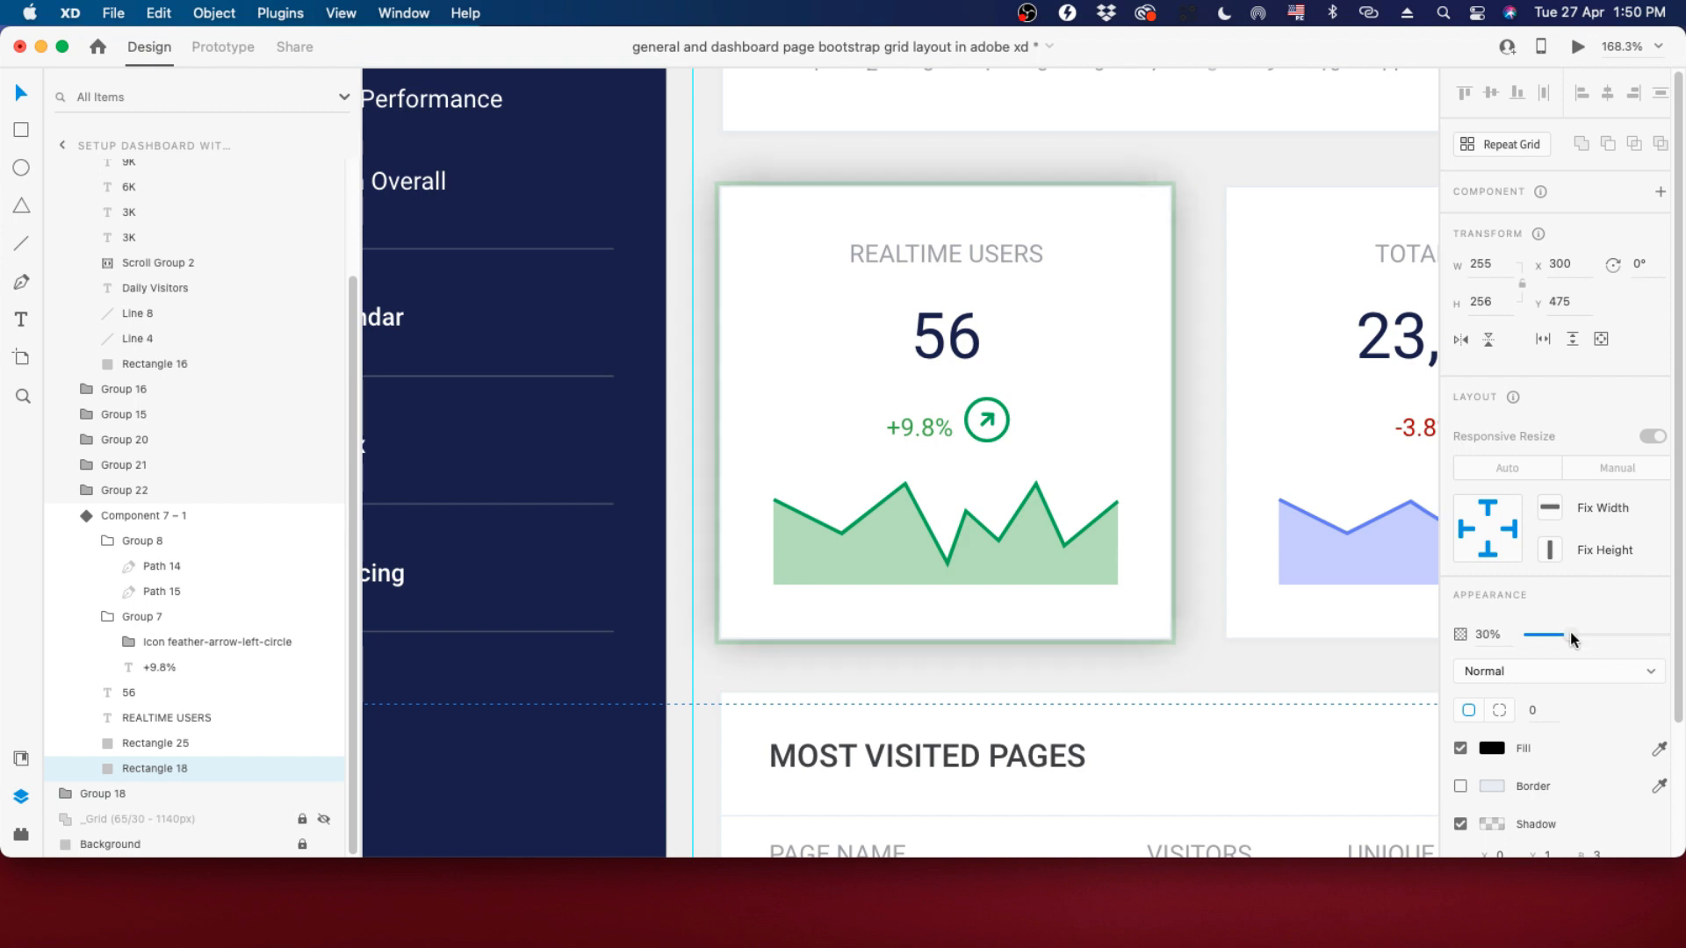
{"action": "scroll", "coordinate": [909, 380], "scroll_direction": "down", "scroll_amount": 5}
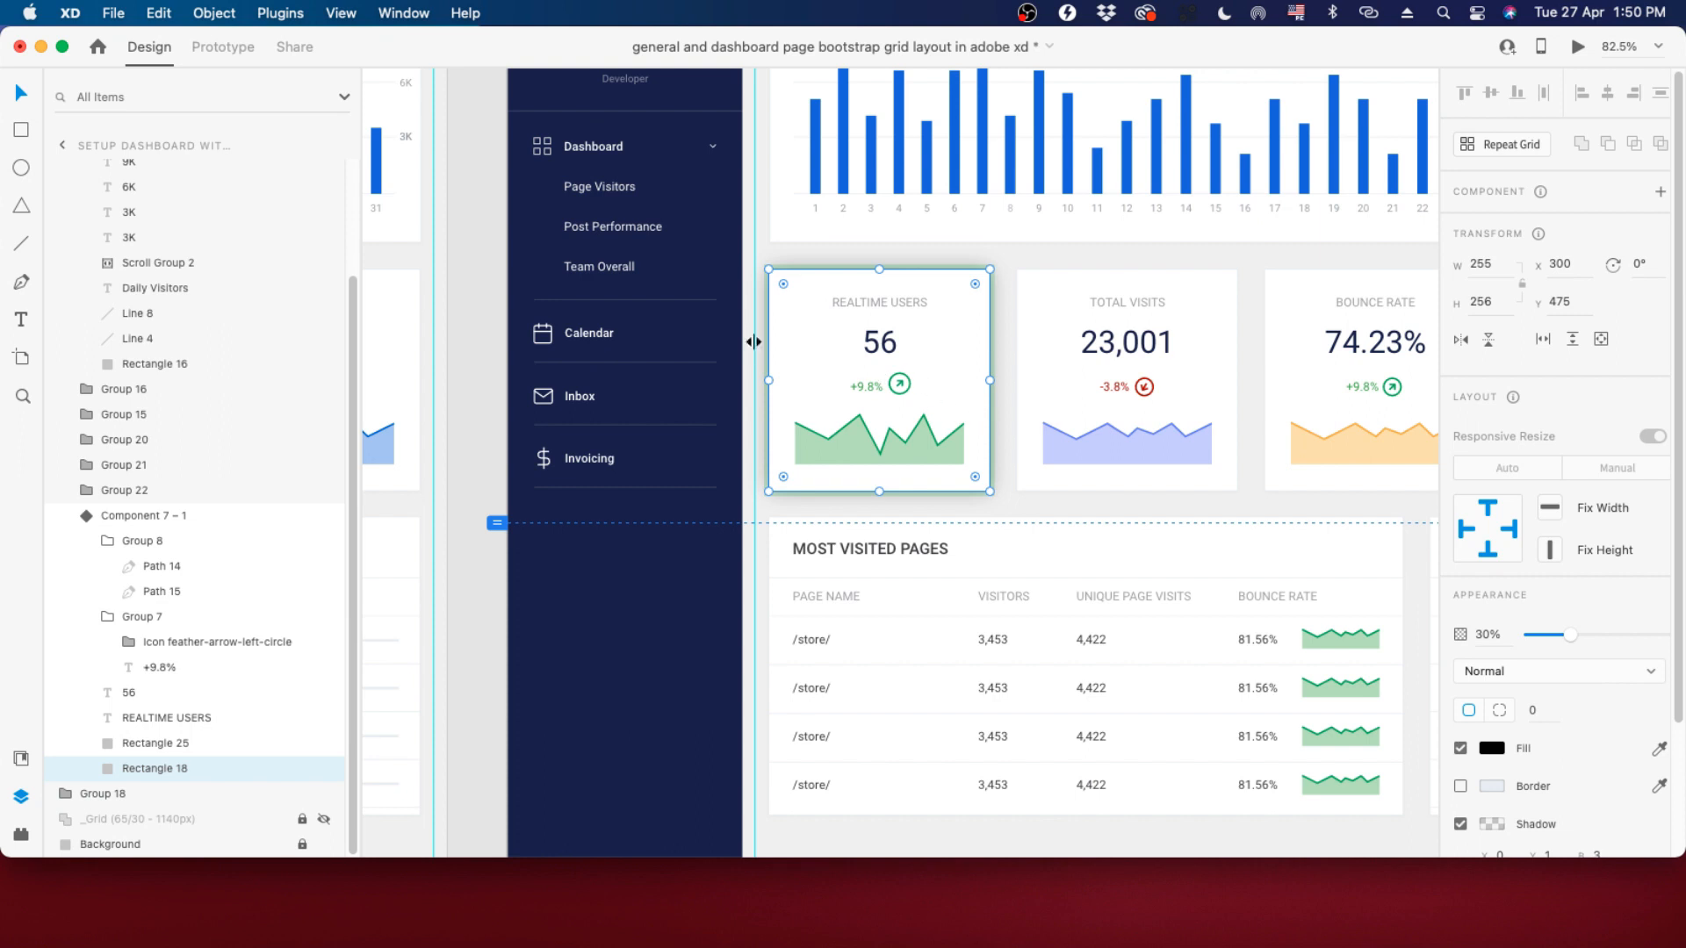
{"action": "scroll", "coordinate": [753, 341], "scroll_direction": "up", "scroll_amount": 2}
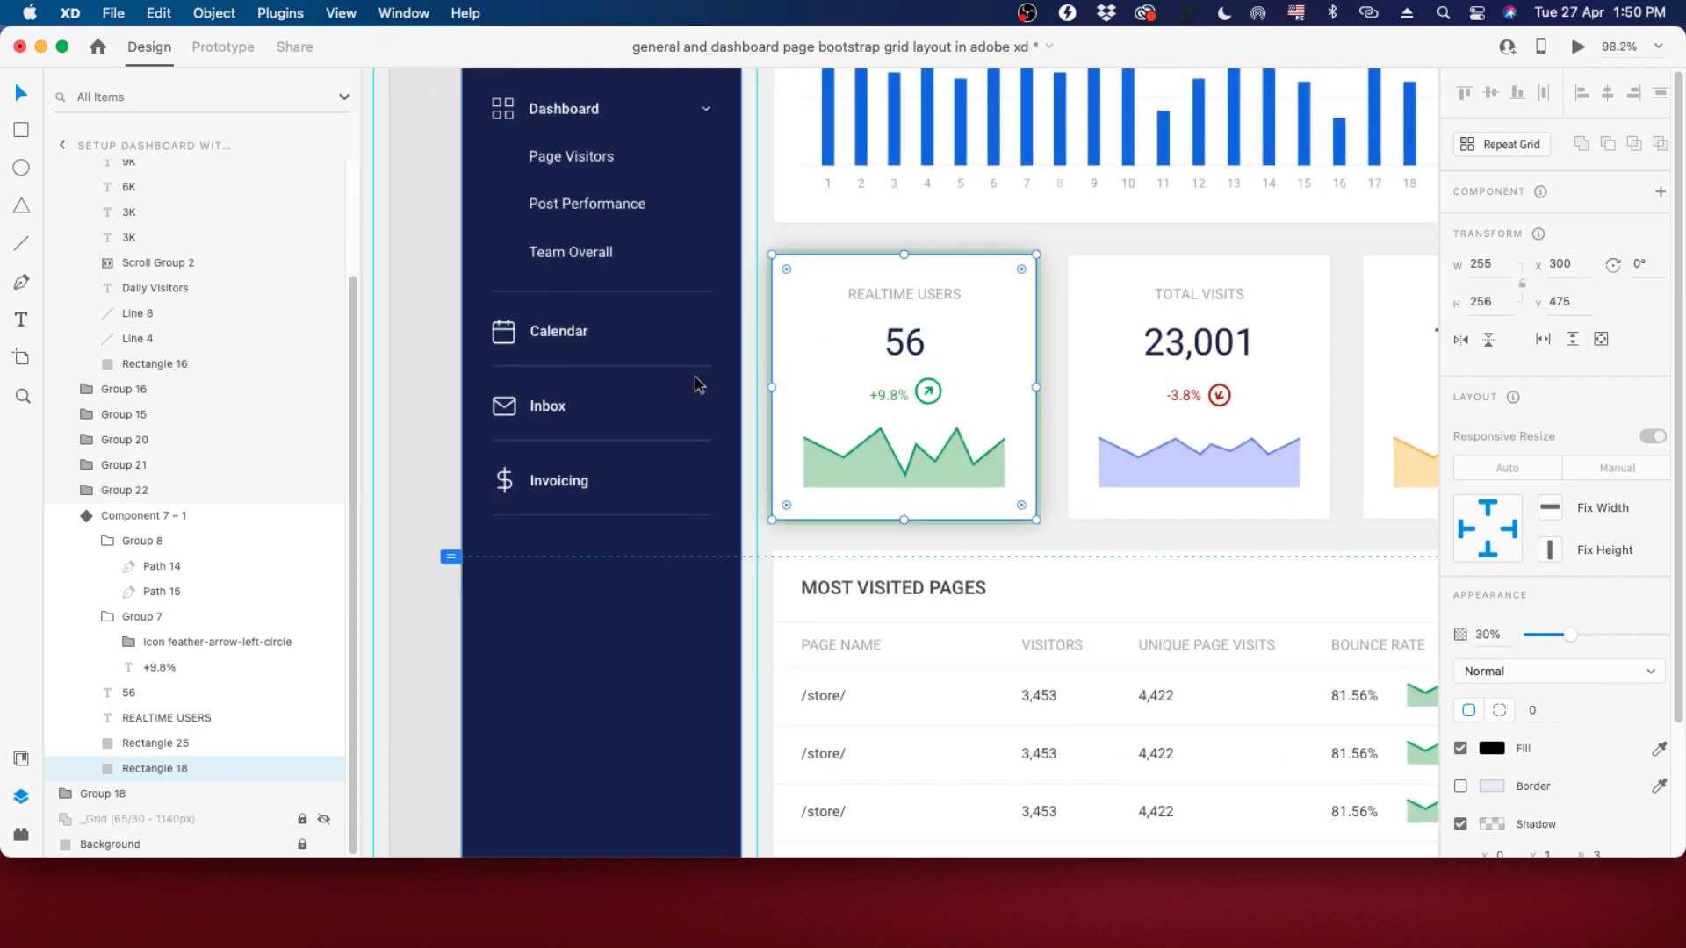
{"action": "key", "text": "shift+Left"}
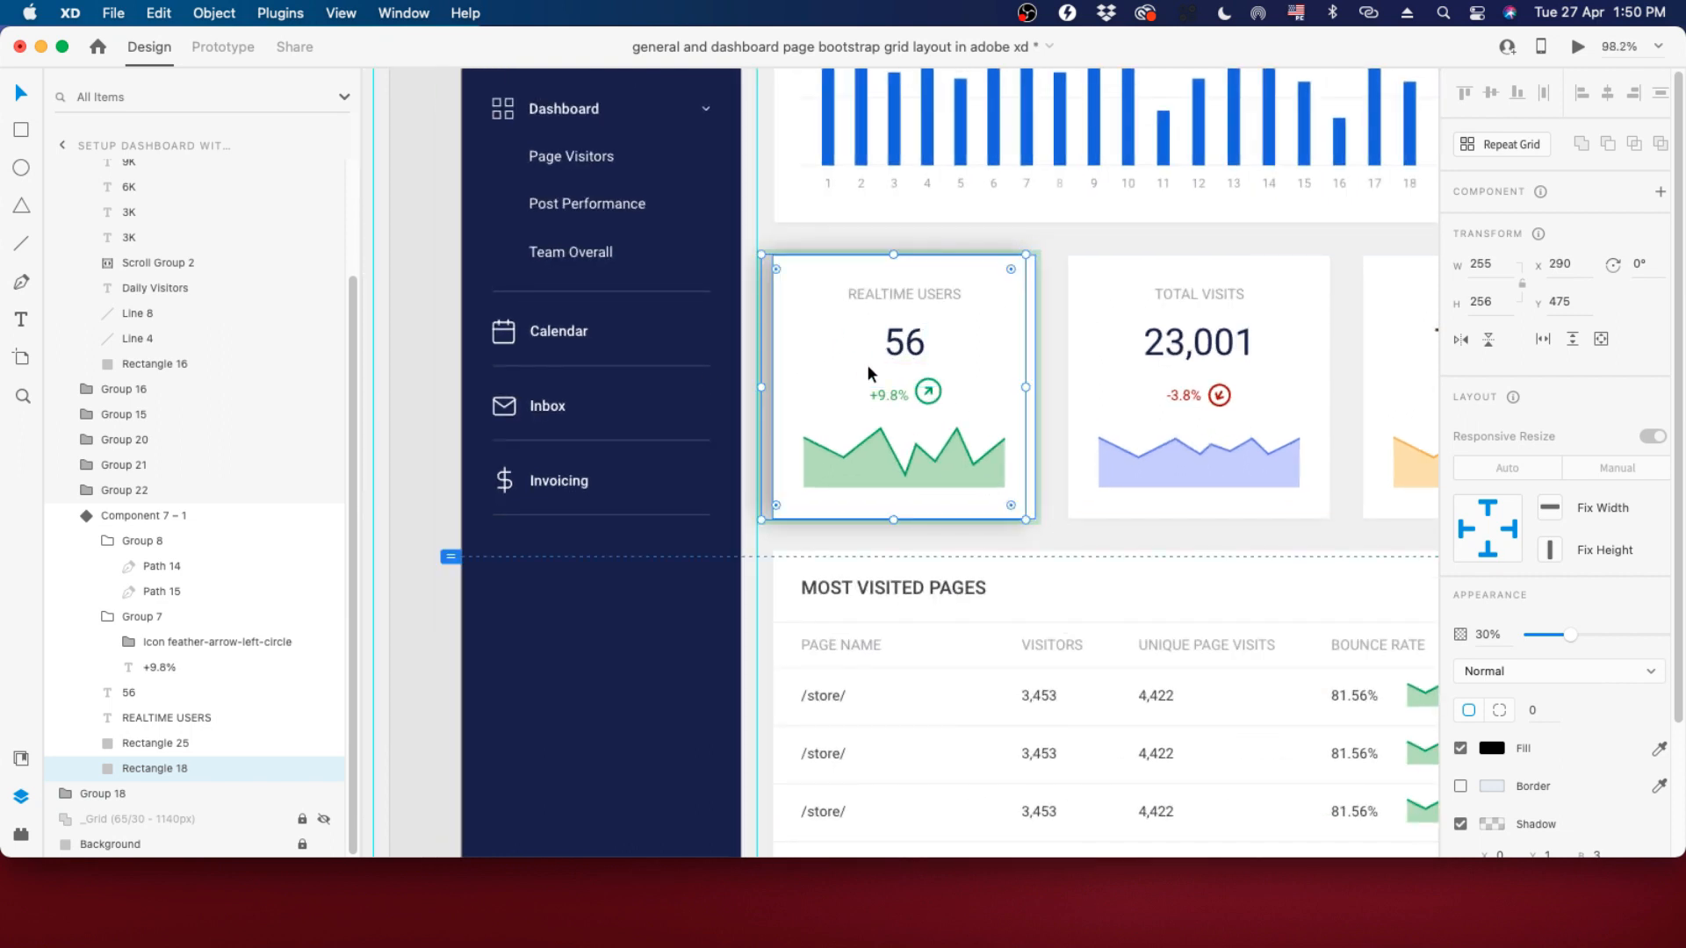
{"action": "key", "text": "super+z"}
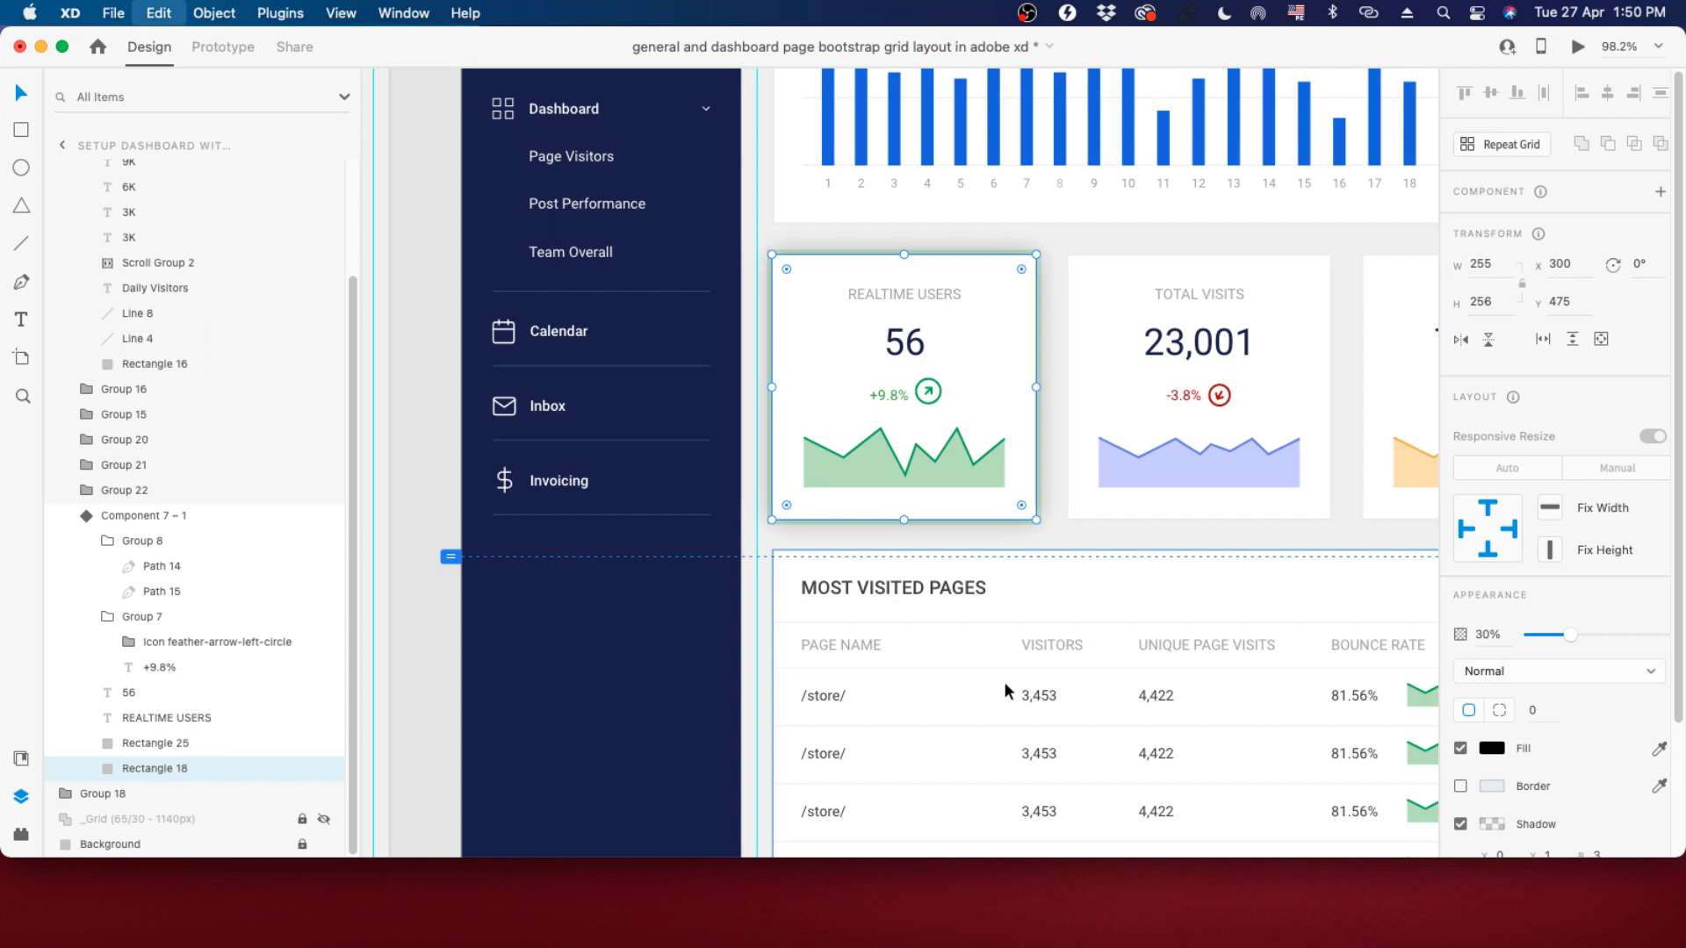
Switch the Realtime Users component back to its Default State.
{"action": "left_click", "coordinate": [1035, 631]}
{"action": "left_click", "coordinate": [921, 367]}
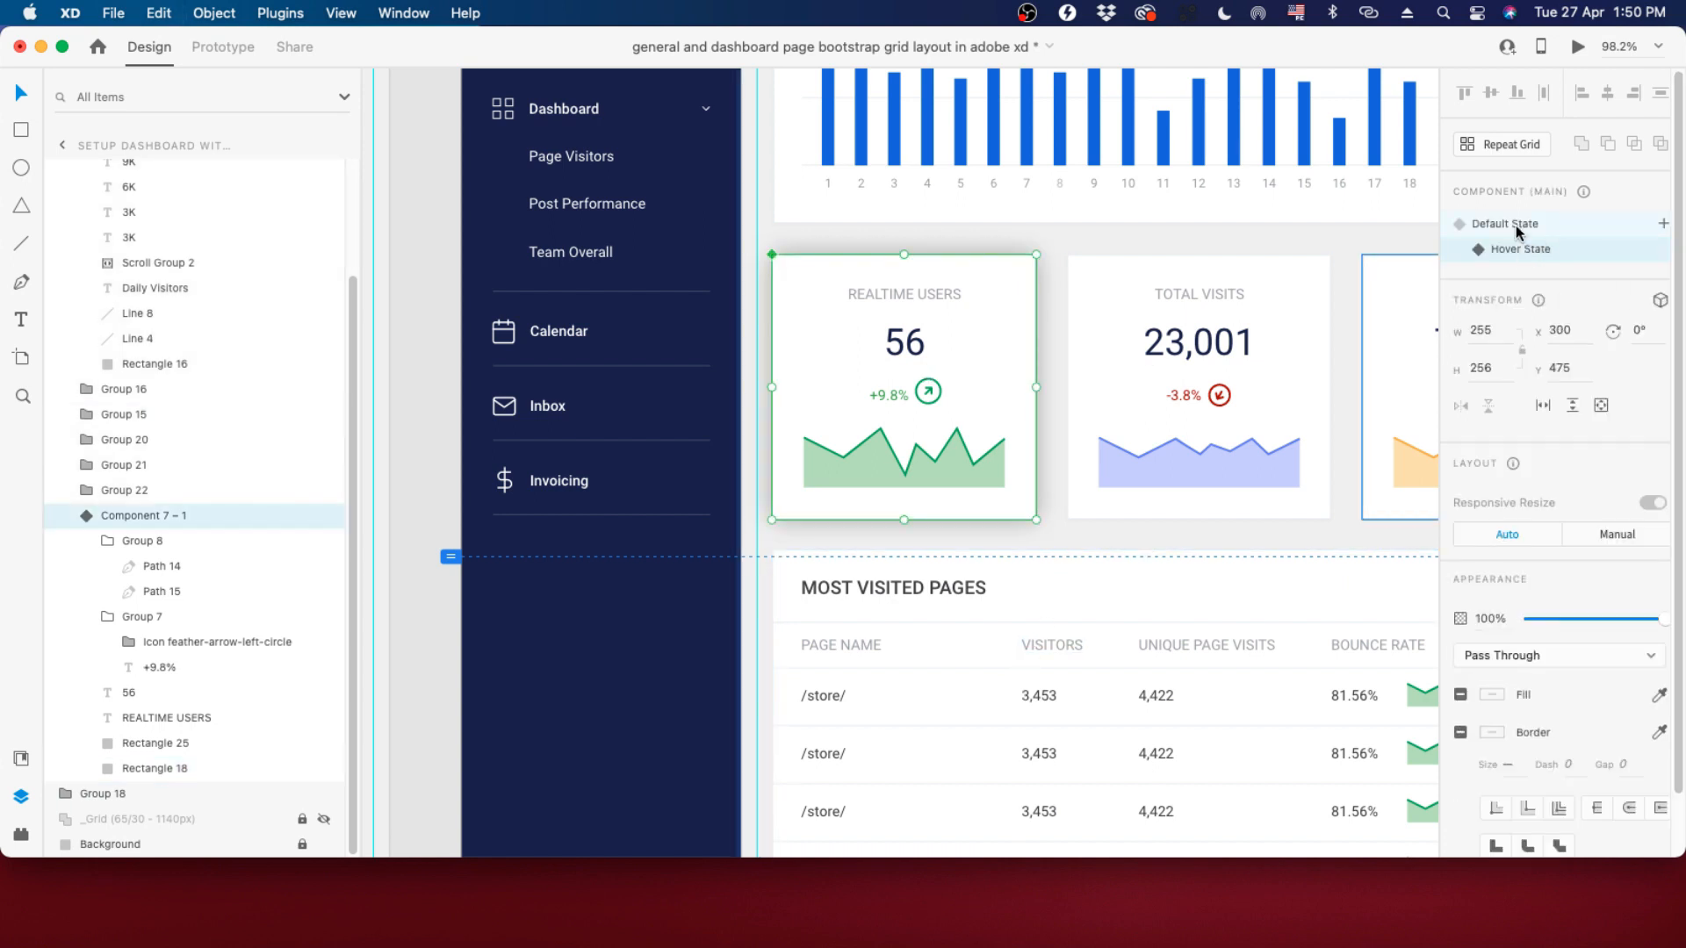
{"action": "left_click", "coordinate": [1479, 226]}
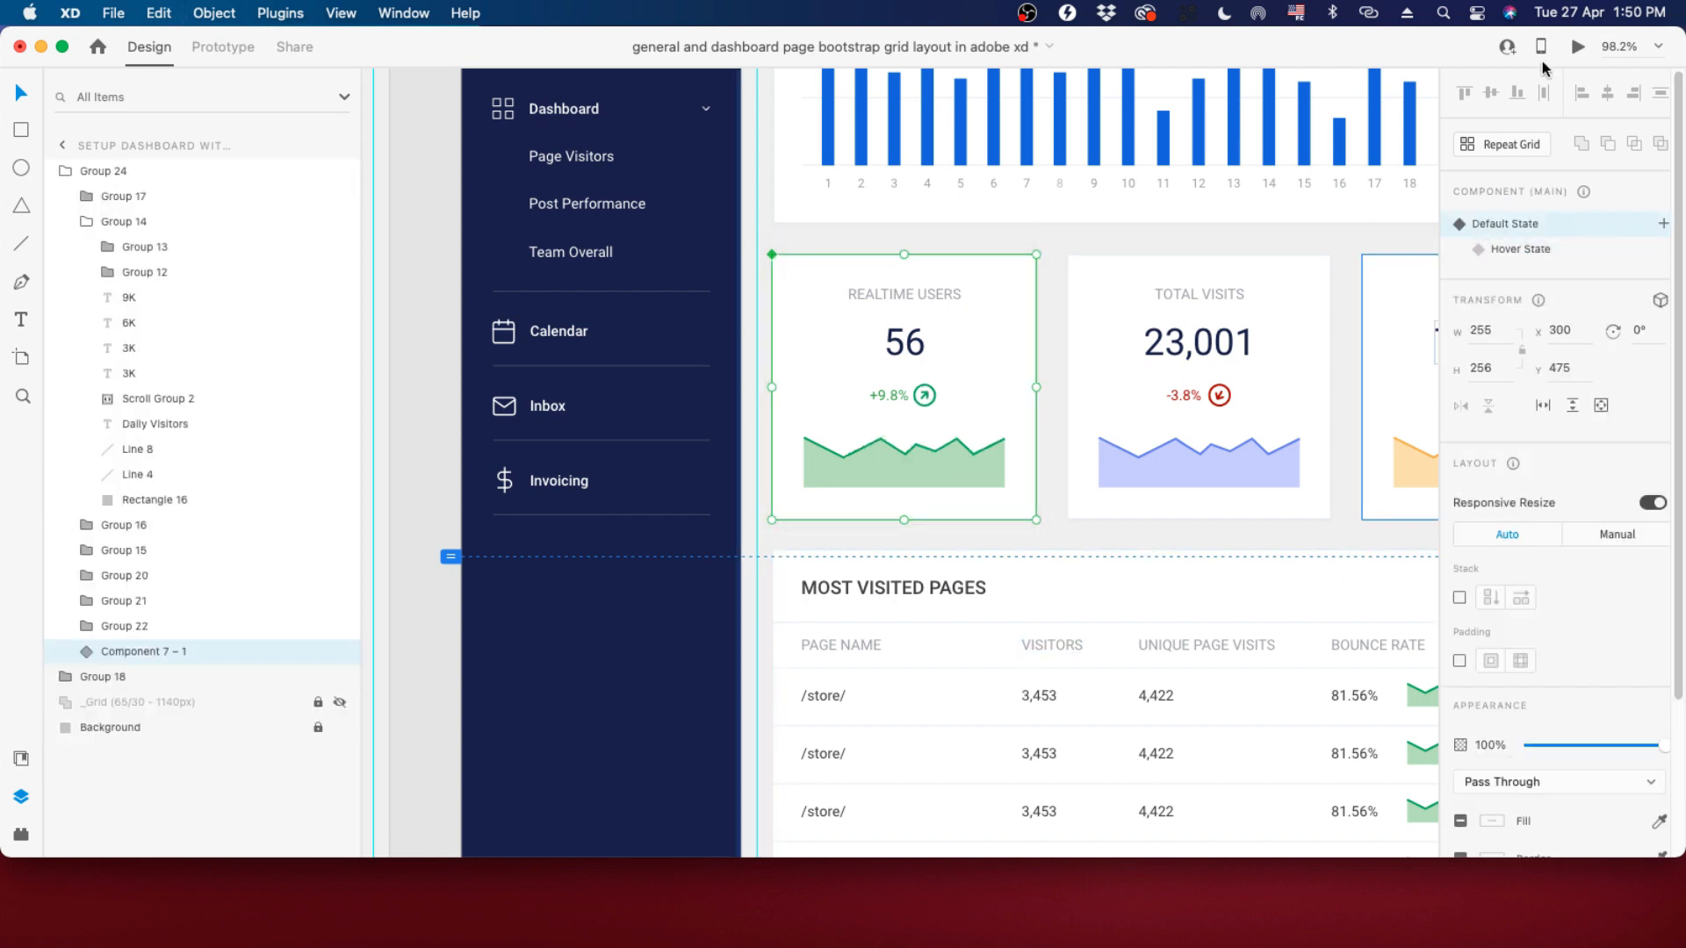
Preview the prototype and check the horizontally scrolling Daily Visitors chart, the Realtime Users hover effect and the sections below.
{"action": "left_click", "coordinate": [1578, 48]}
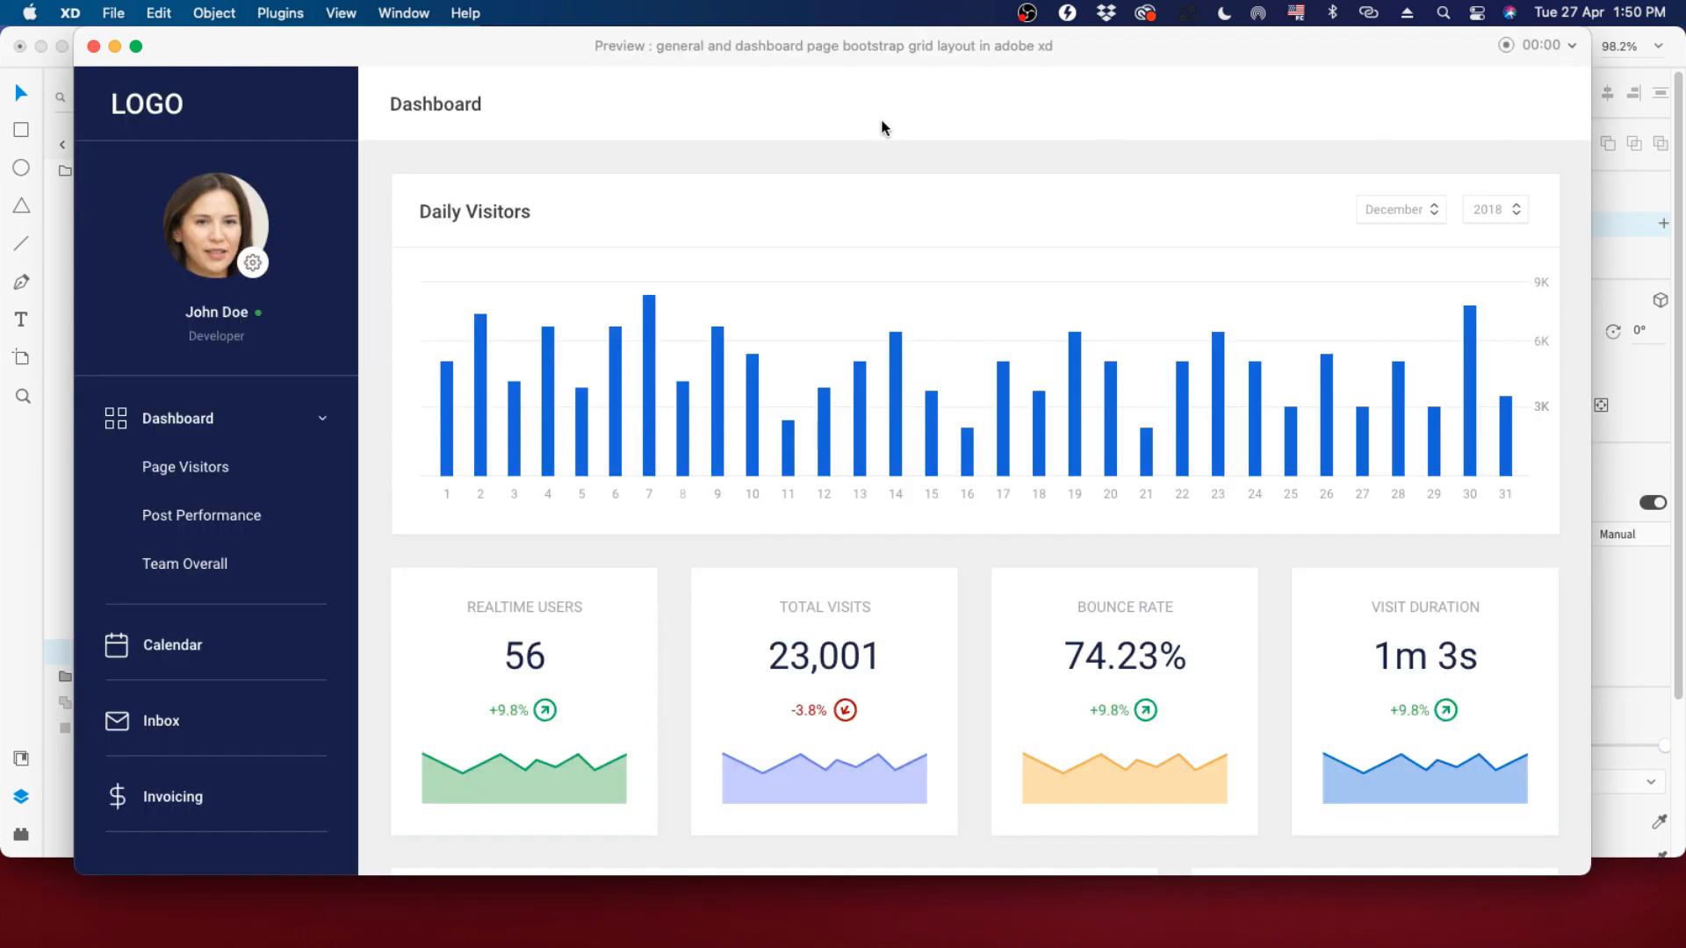
{"action": "left_click_drag", "start_coordinate": [873, 449], "coordinate": [930, 448]}
{"action": "scroll", "coordinate": [720, 625], "scroll_direction": "down", "scroll_amount": 2}
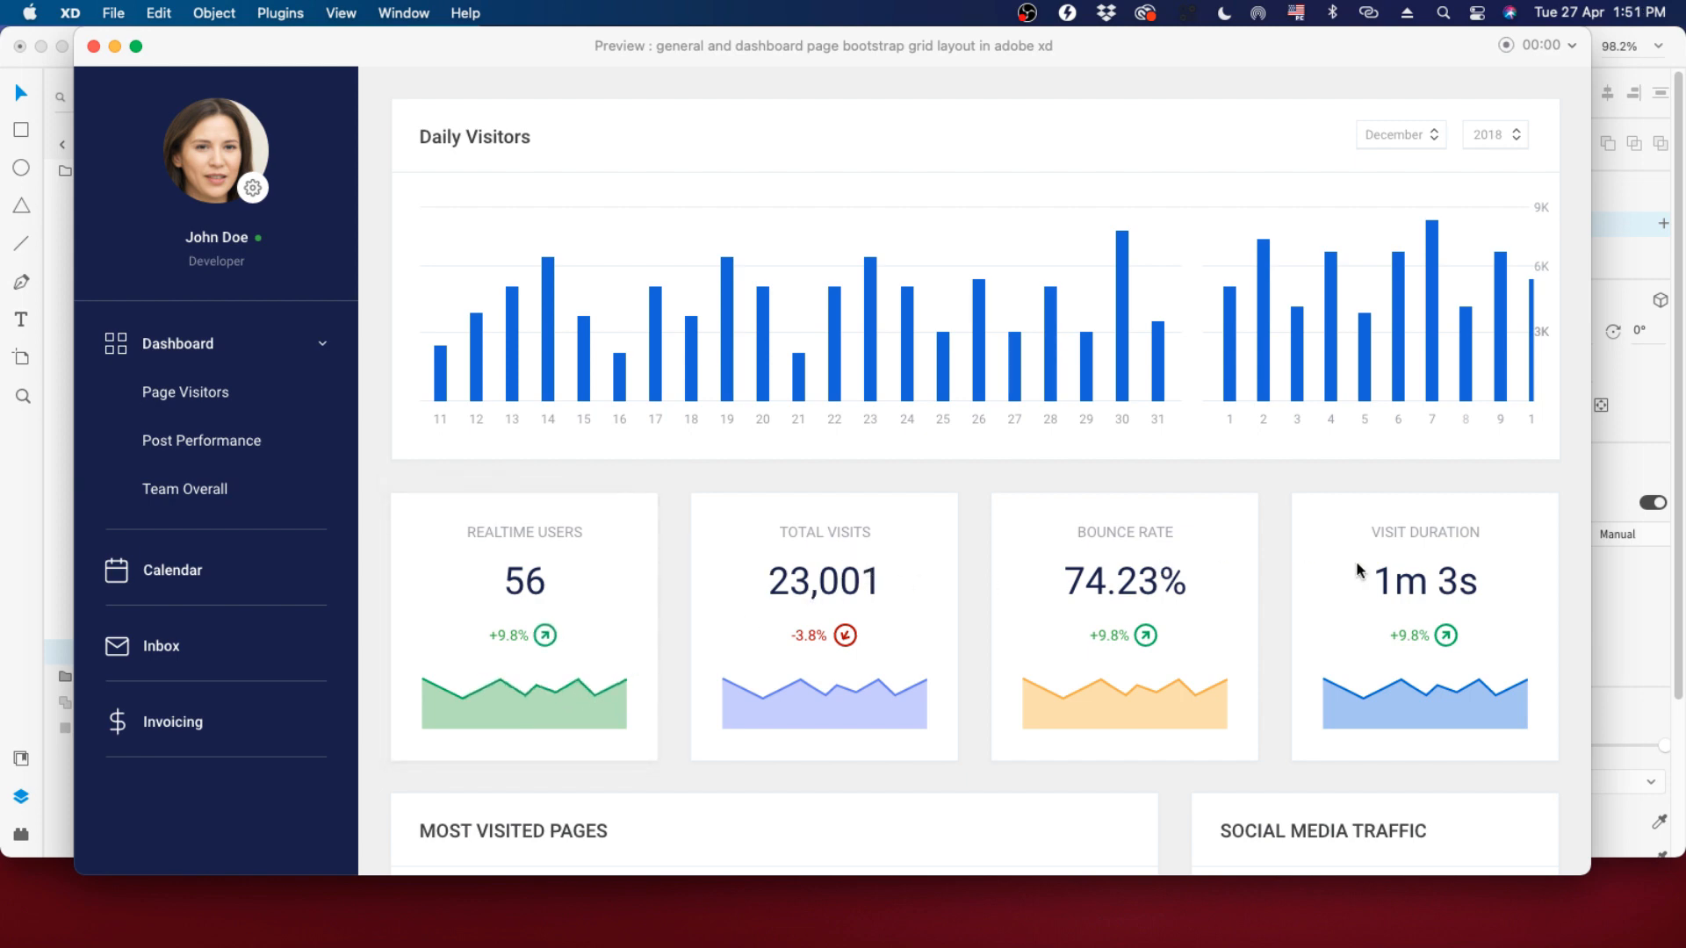
{"action": "scroll", "coordinate": [997, 638], "scroll_direction": "down", "scroll_amount": 1}
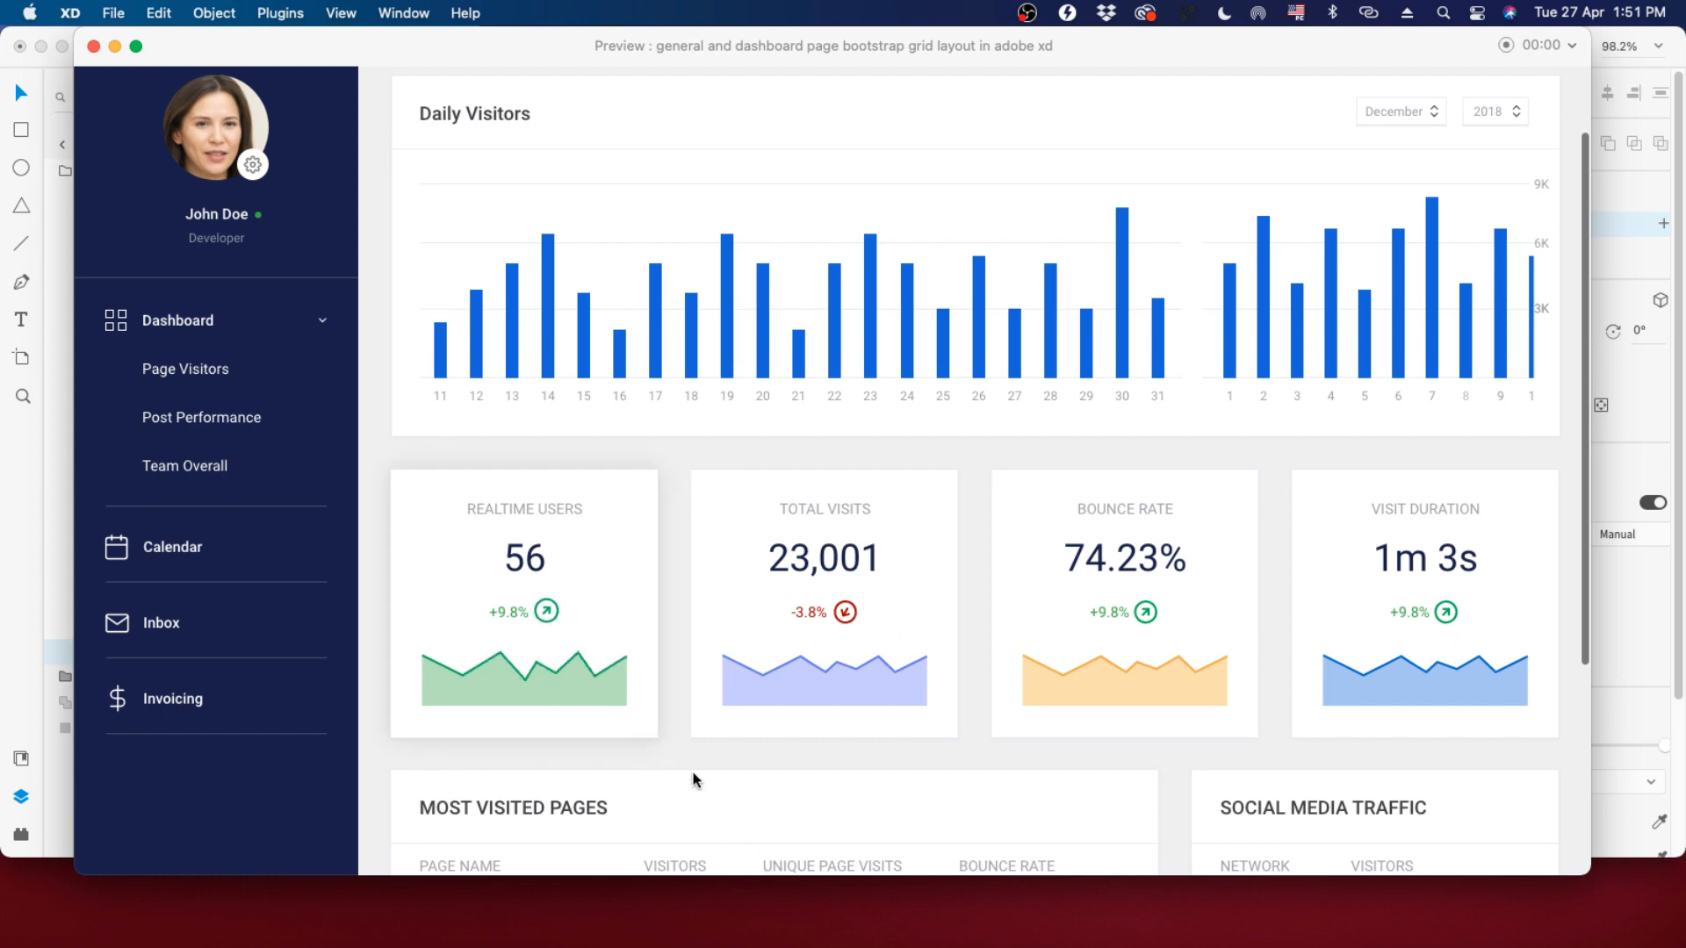
{"action": "scroll", "coordinate": [889, 745], "scroll_direction": "down", "scroll_amount": 5}
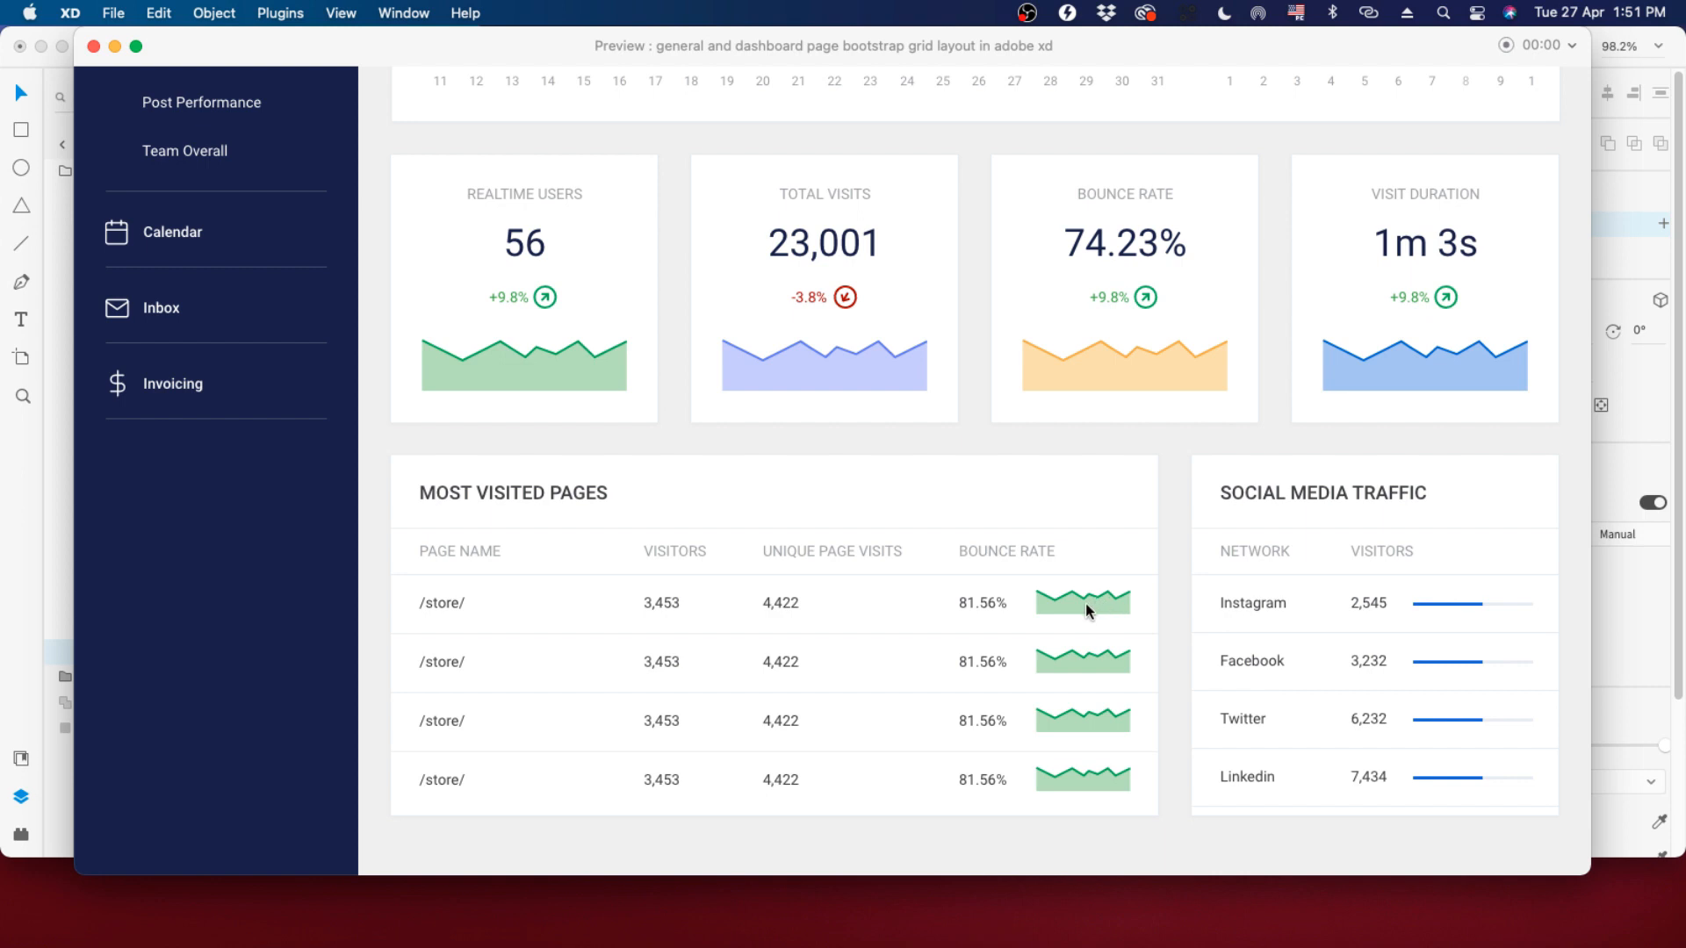
{"action": "scroll", "coordinate": [1124, 619], "scroll_direction": "up", "scroll_amount": 3}
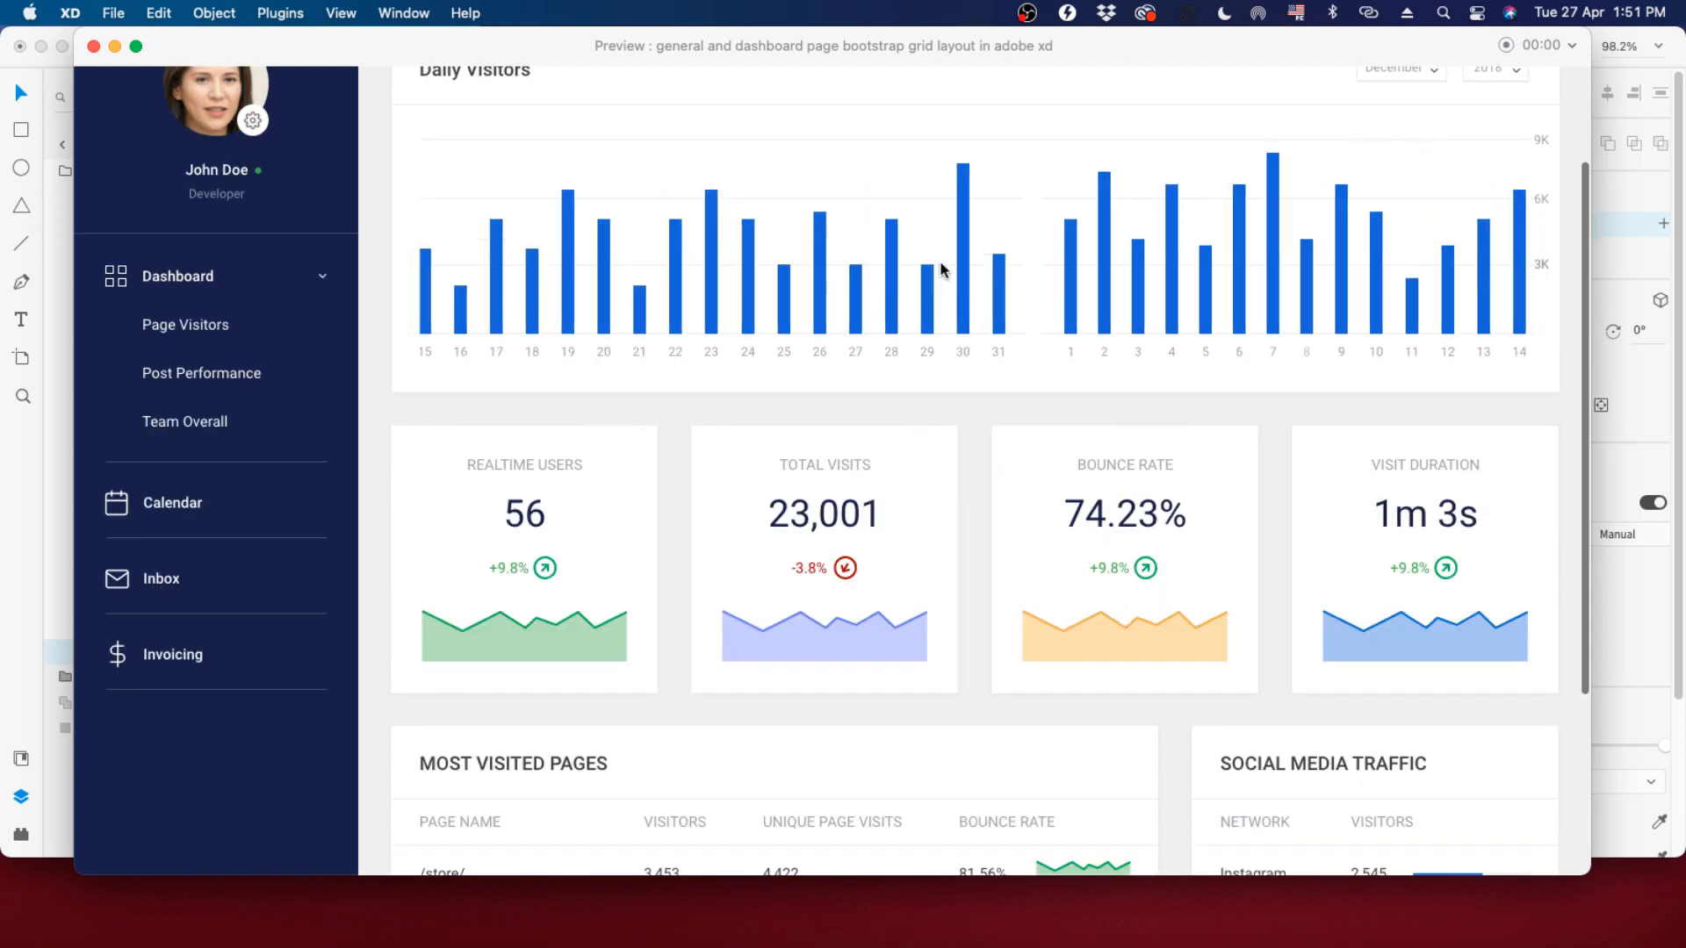
Scroll the Daily Visitors chart sideways in the preview, view the sections below and close the preview.
{"action": "left_click_drag", "start_coordinate": [940, 263], "coordinate": [768, 259]}
{"action": "scroll", "coordinate": [1059, 630], "scroll_direction": "down", "scroll_amount": 3}
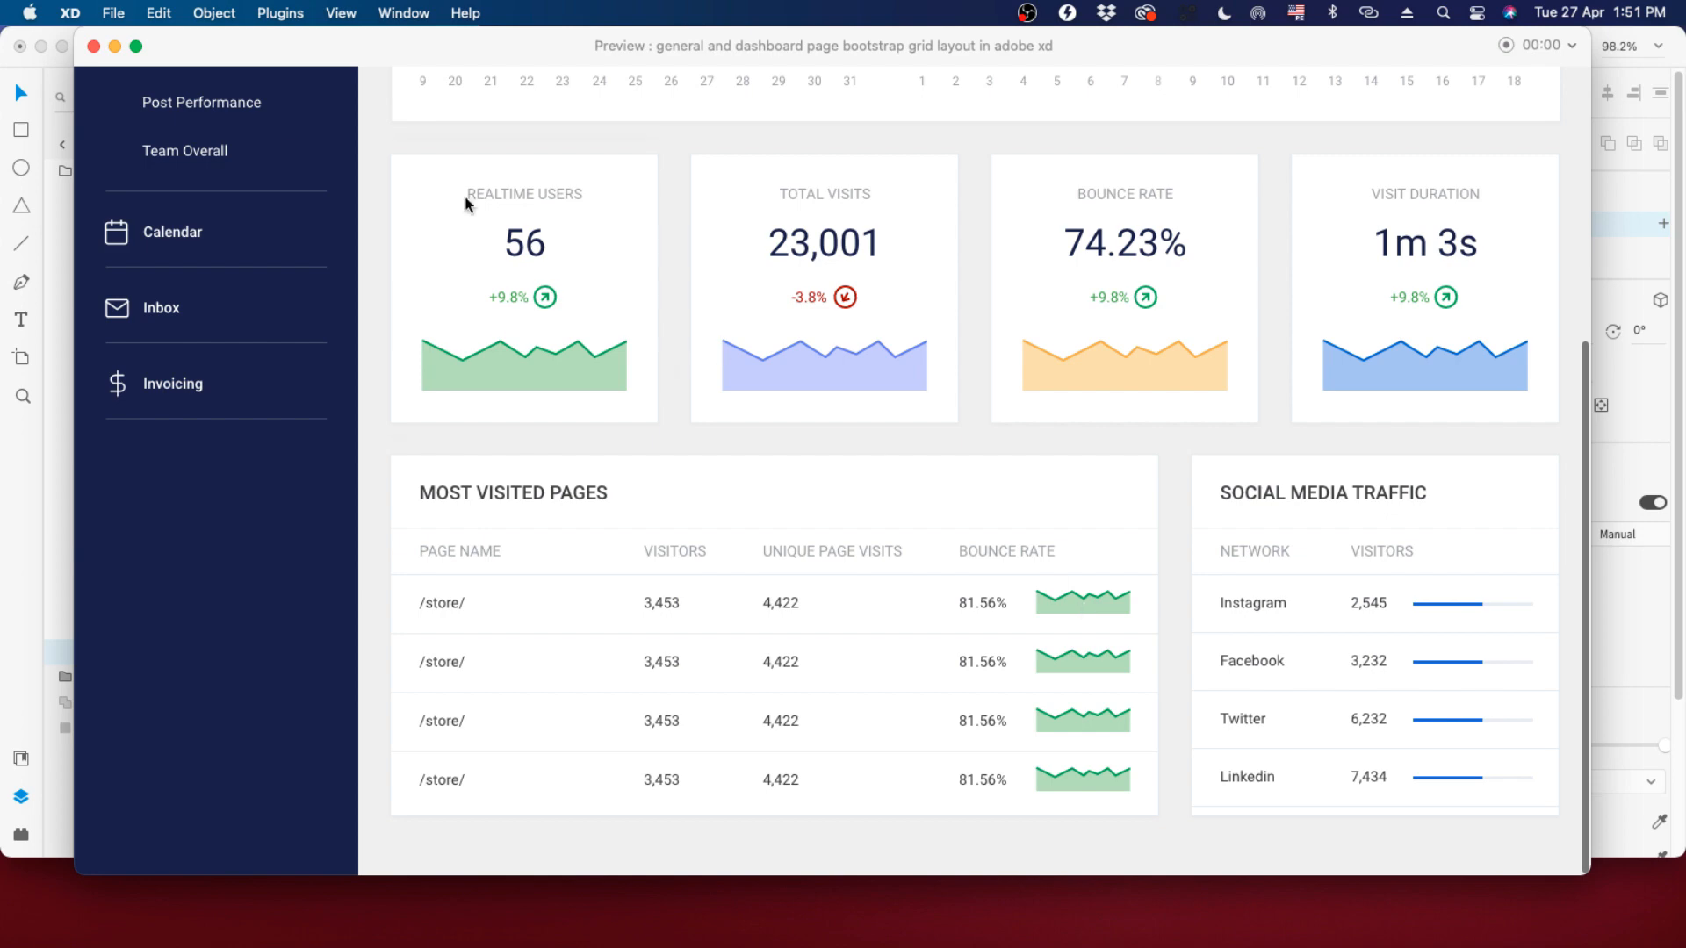
{"action": "left_click", "coordinate": [93, 46]}
Turn the mini chart in the first Most Visited Pages row into a repeat grid and extend it horizontally to a second copy.
{"action": "scroll", "coordinate": [966, 544], "scroll_direction": "down", "scroll_amount": 1}
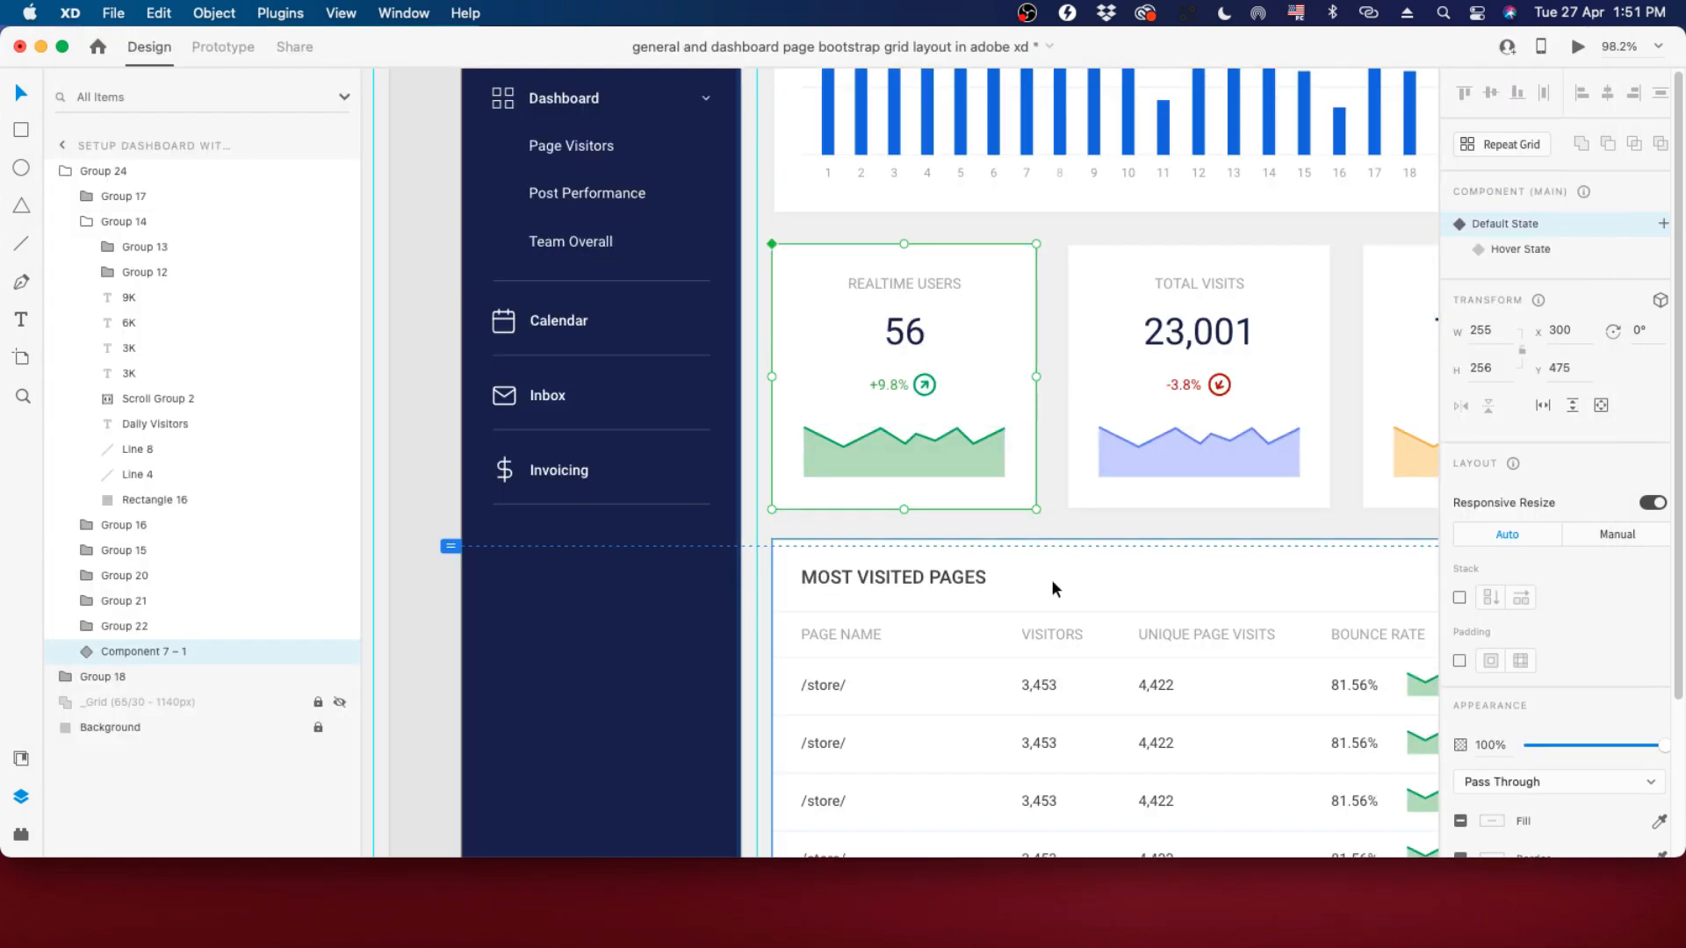
{"action": "scroll", "coordinate": [1142, 562], "scroll_direction": "down", "scroll_amount": 3}
{"action": "scroll", "coordinate": [1236, 534], "scroll_direction": "right", "scroll_amount": 5}
{"action": "scroll", "coordinate": [871, 470], "scroll_direction": "down", "scroll_amount": 2}
{"action": "scroll", "coordinate": [871, 470], "scroll_direction": "up", "scroll_amount": 5}
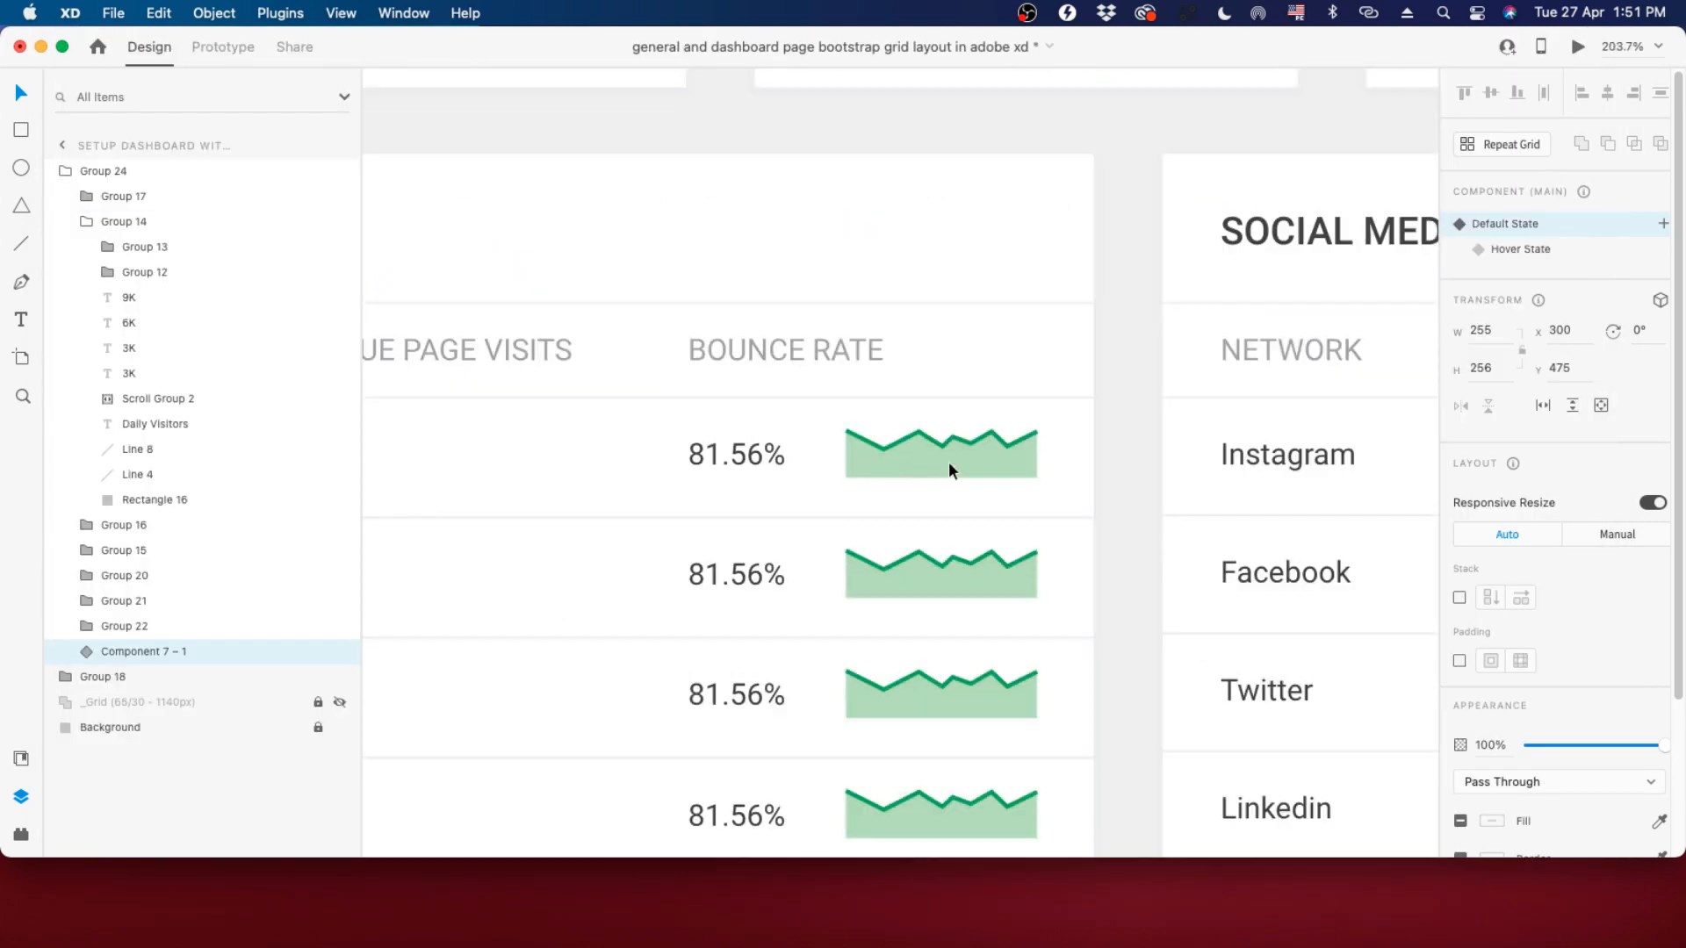
{"action": "scroll", "coordinate": [949, 463], "scroll_direction": "up", "scroll_amount": 2}
{"action": "double_click", "coordinate": [906, 459]}
{"action": "double_click", "coordinate": [868, 460]}
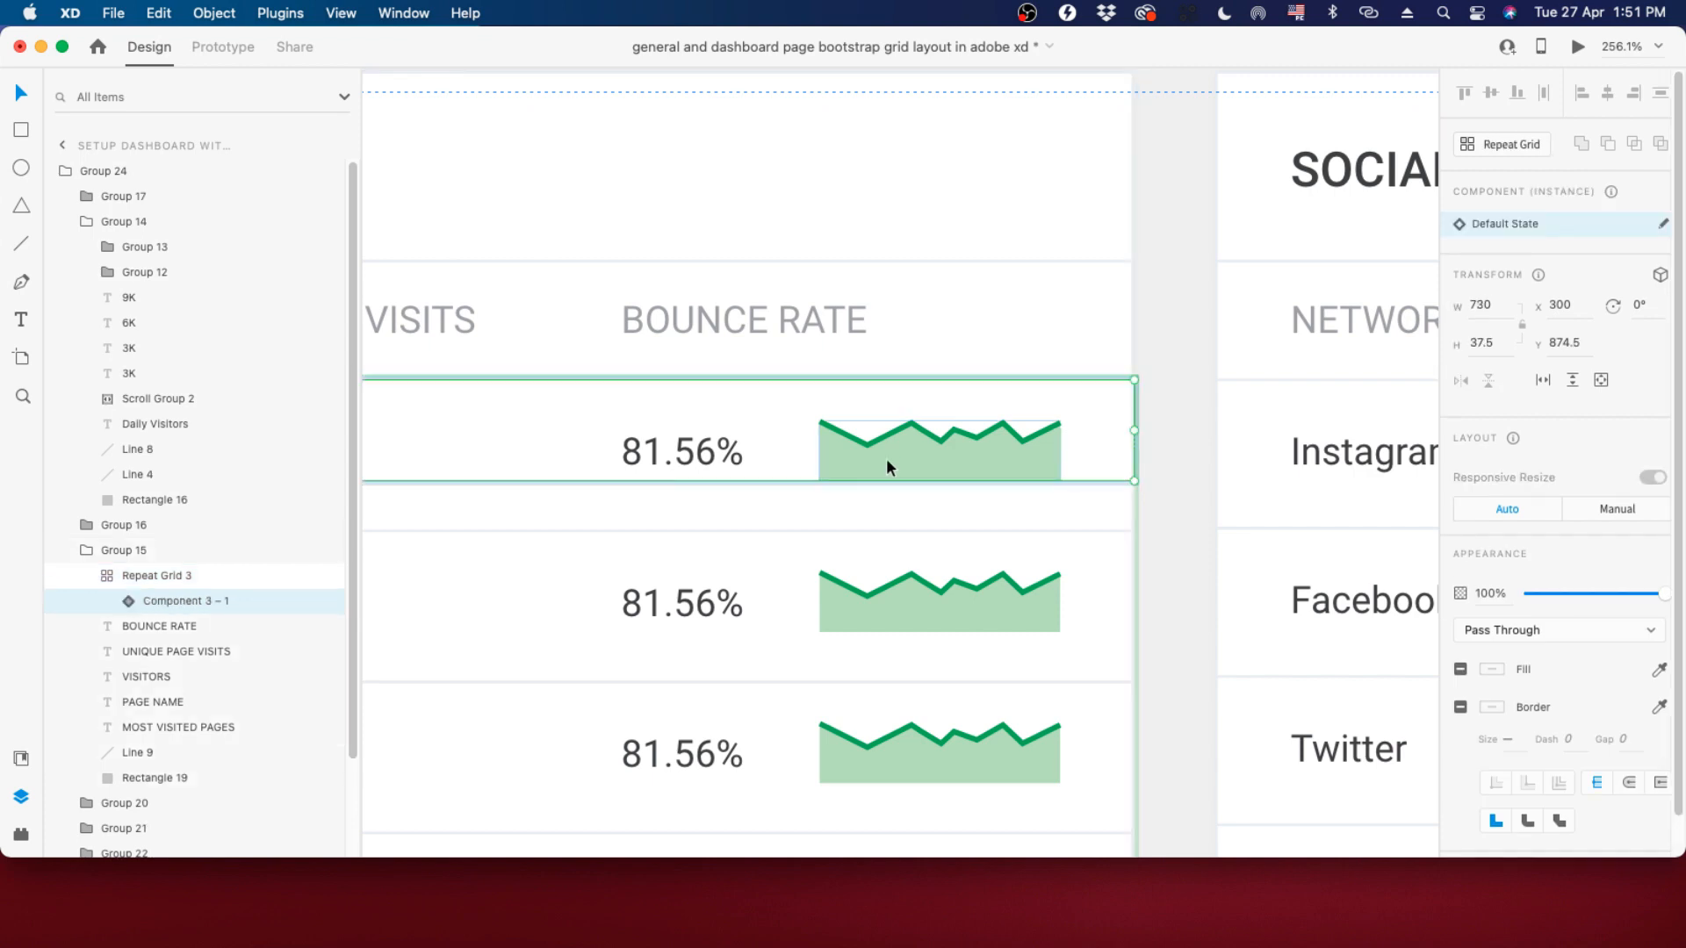
{"action": "double_click", "coordinate": [885, 461]}
{"action": "left_click_drag", "start_coordinate": [883, 465], "coordinate": [864, 454]}
{"action": "key", "text": "super+z"}
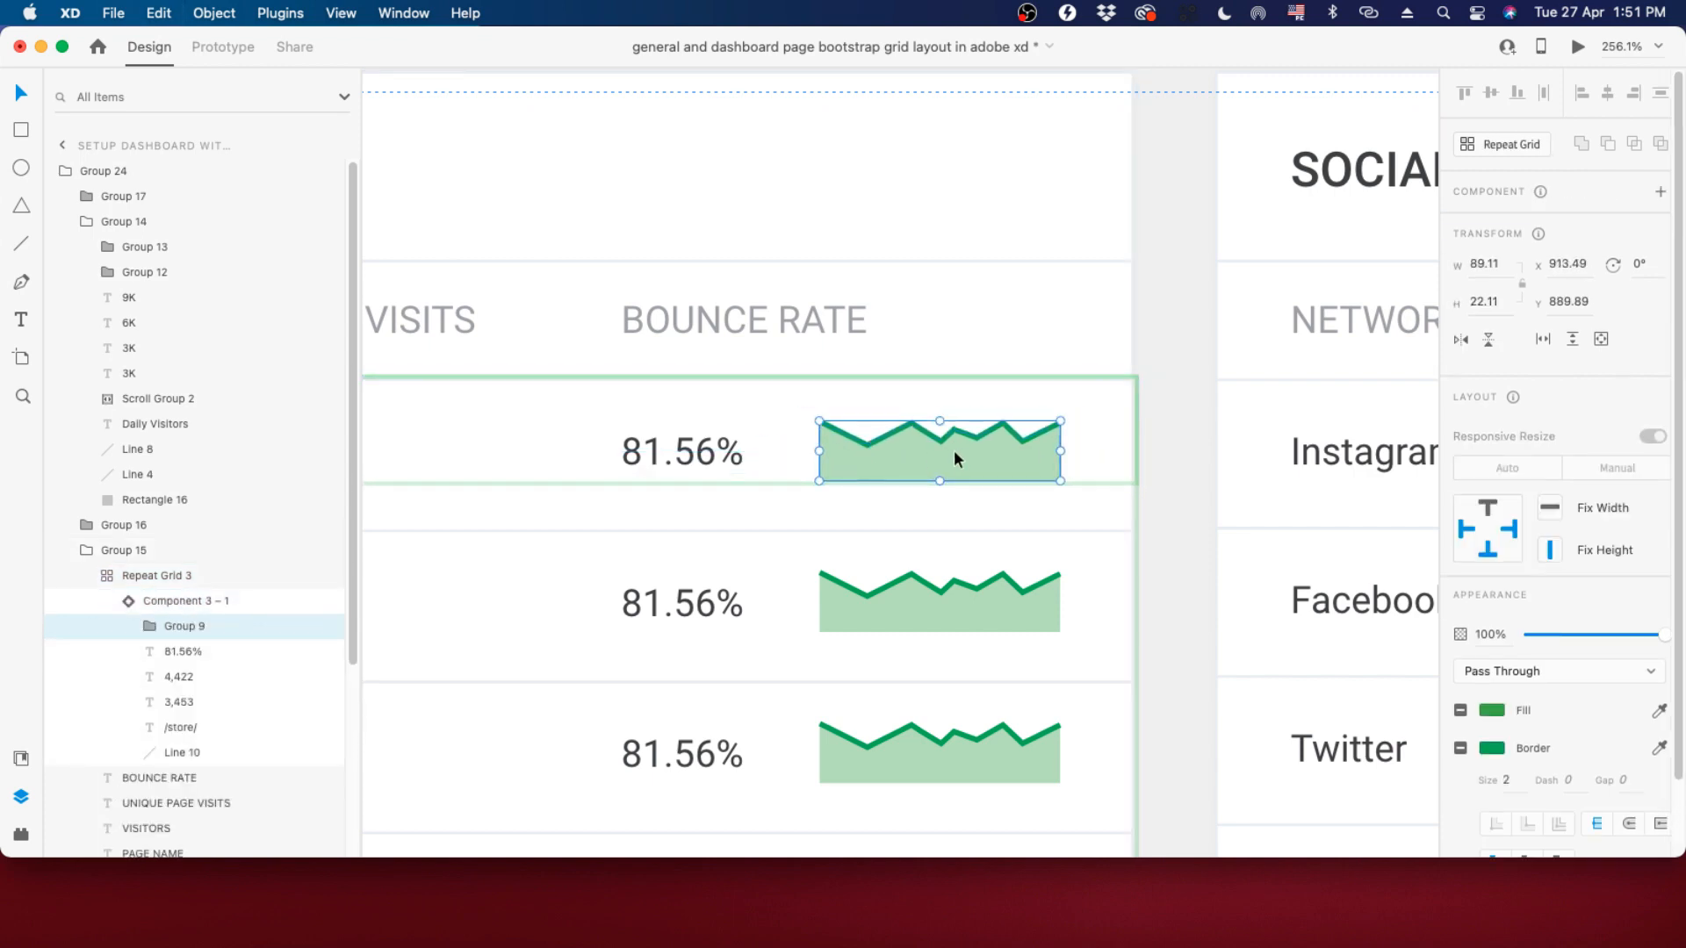
{"action": "scroll", "coordinate": [964, 449], "scroll_direction": "up", "scroll_amount": 2}
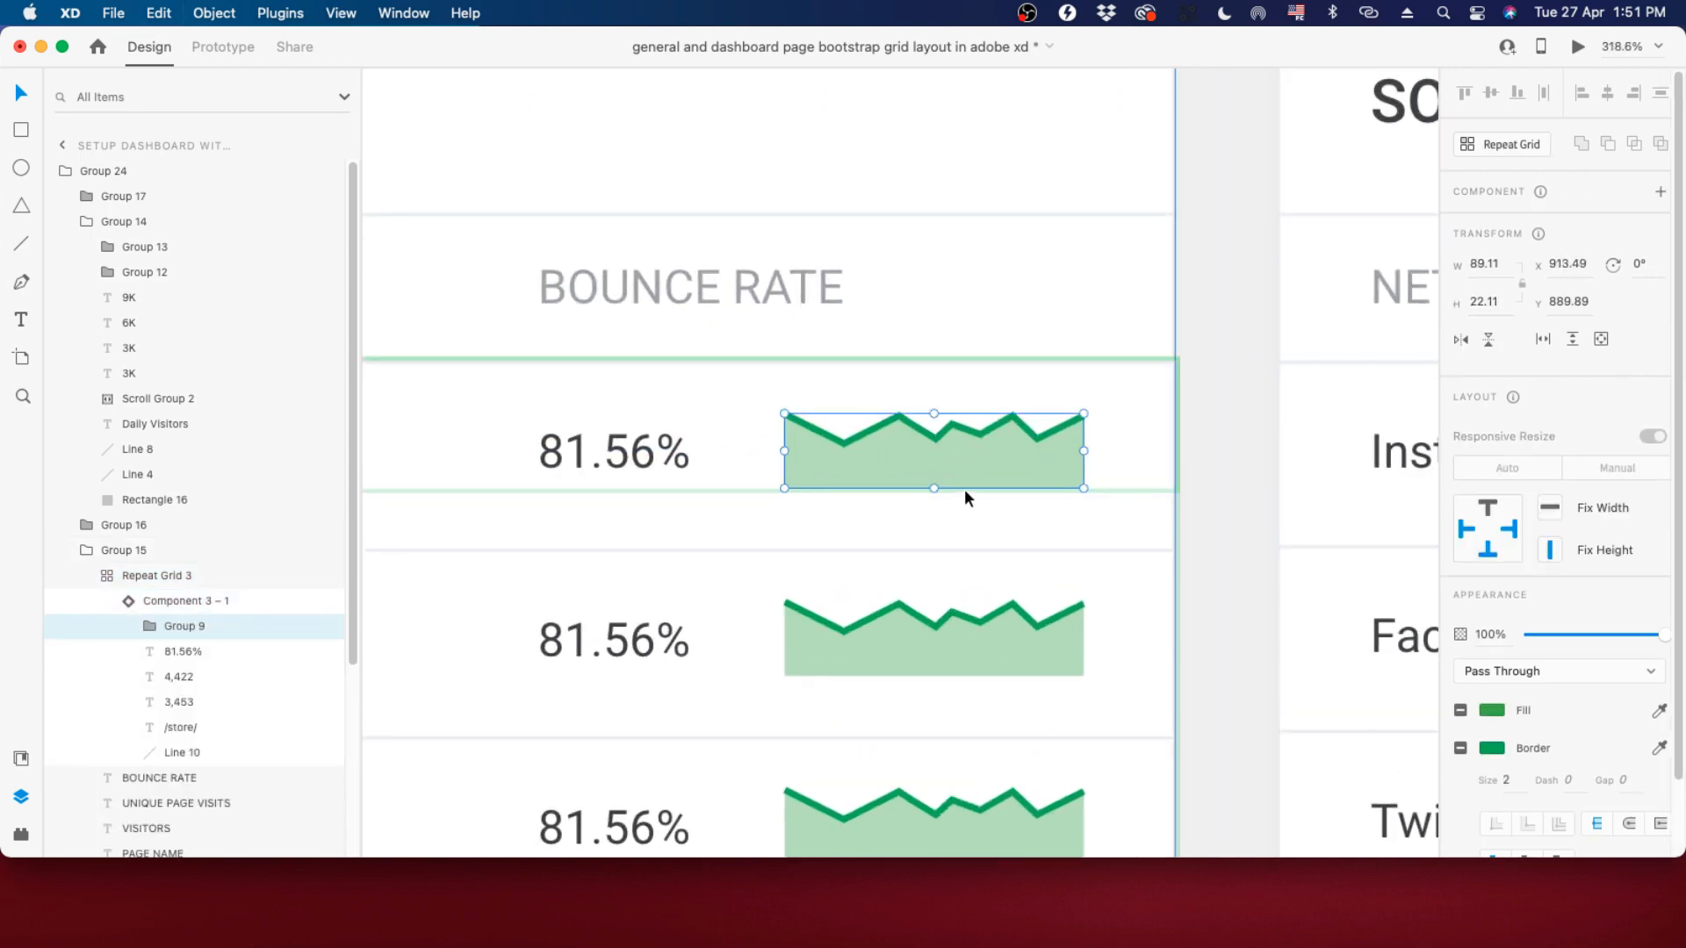
{"action": "left_click", "coordinate": [1490, 150]}
{"action": "left_click_drag", "start_coordinate": [1082, 449], "coordinate": [1283, 456]}
Set the spacing between the repeated mini charts to -1 and shift the green line's starting point down so the copies join cleanly.
{"action": "scroll", "coordinate": [958, 443], "scroll_direction": "up", "scroll_amount": 5}
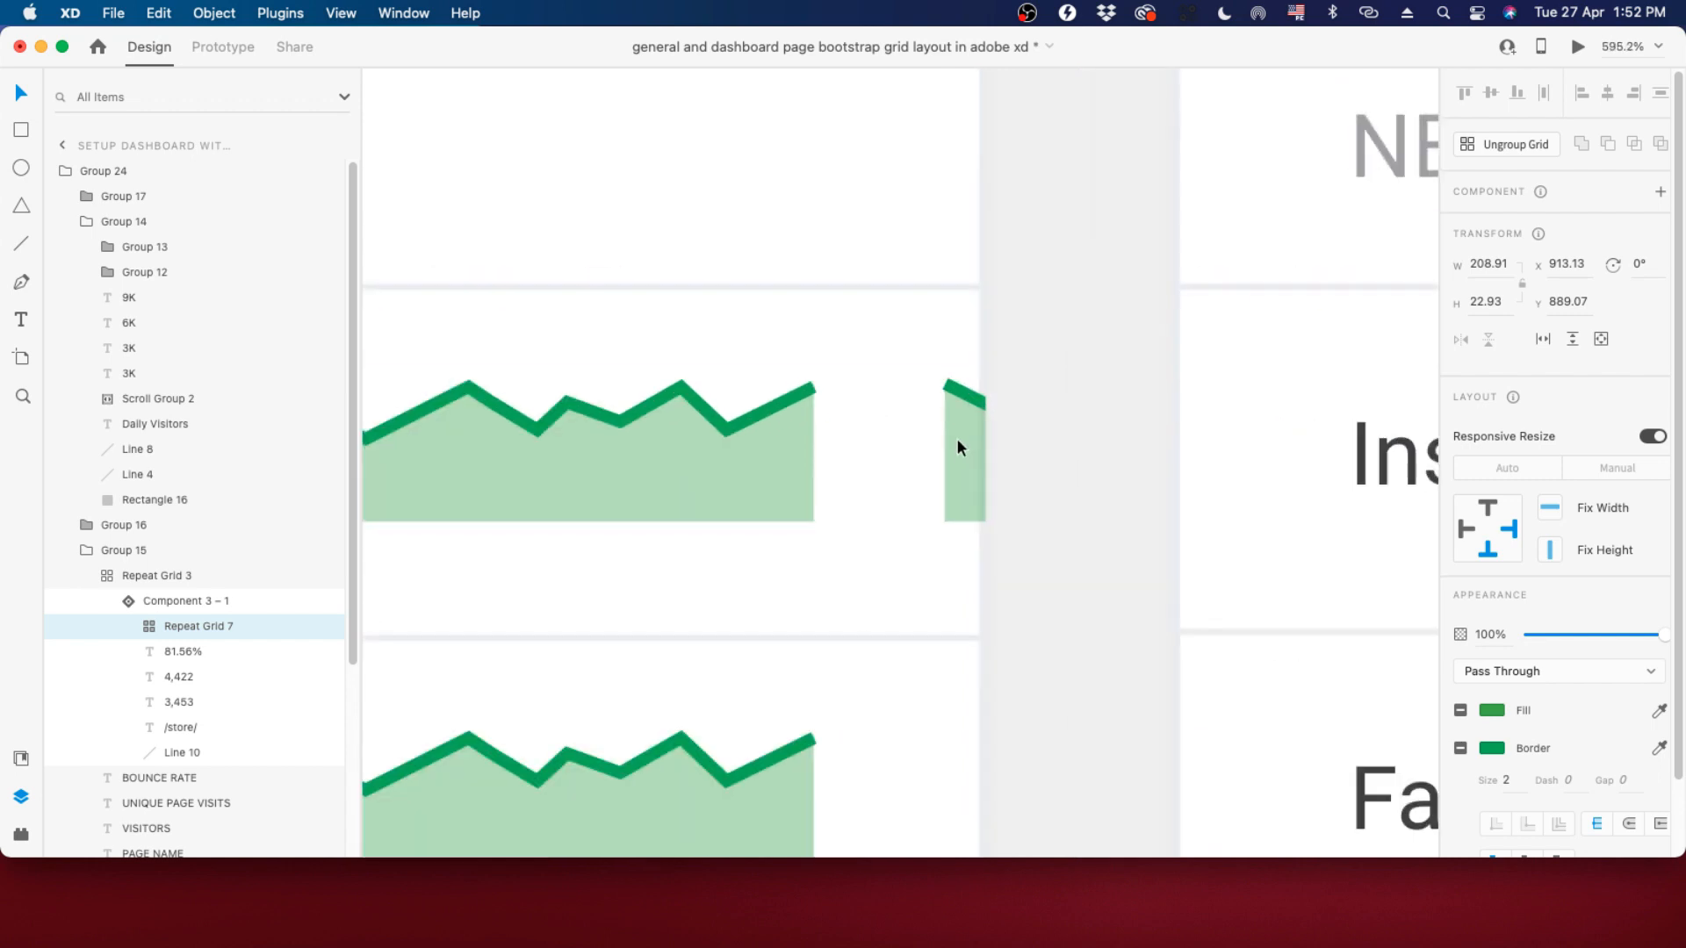
{"action": "left_click_drag", "start_coordinate": [903, 440], "coordinate": [771, 425]}
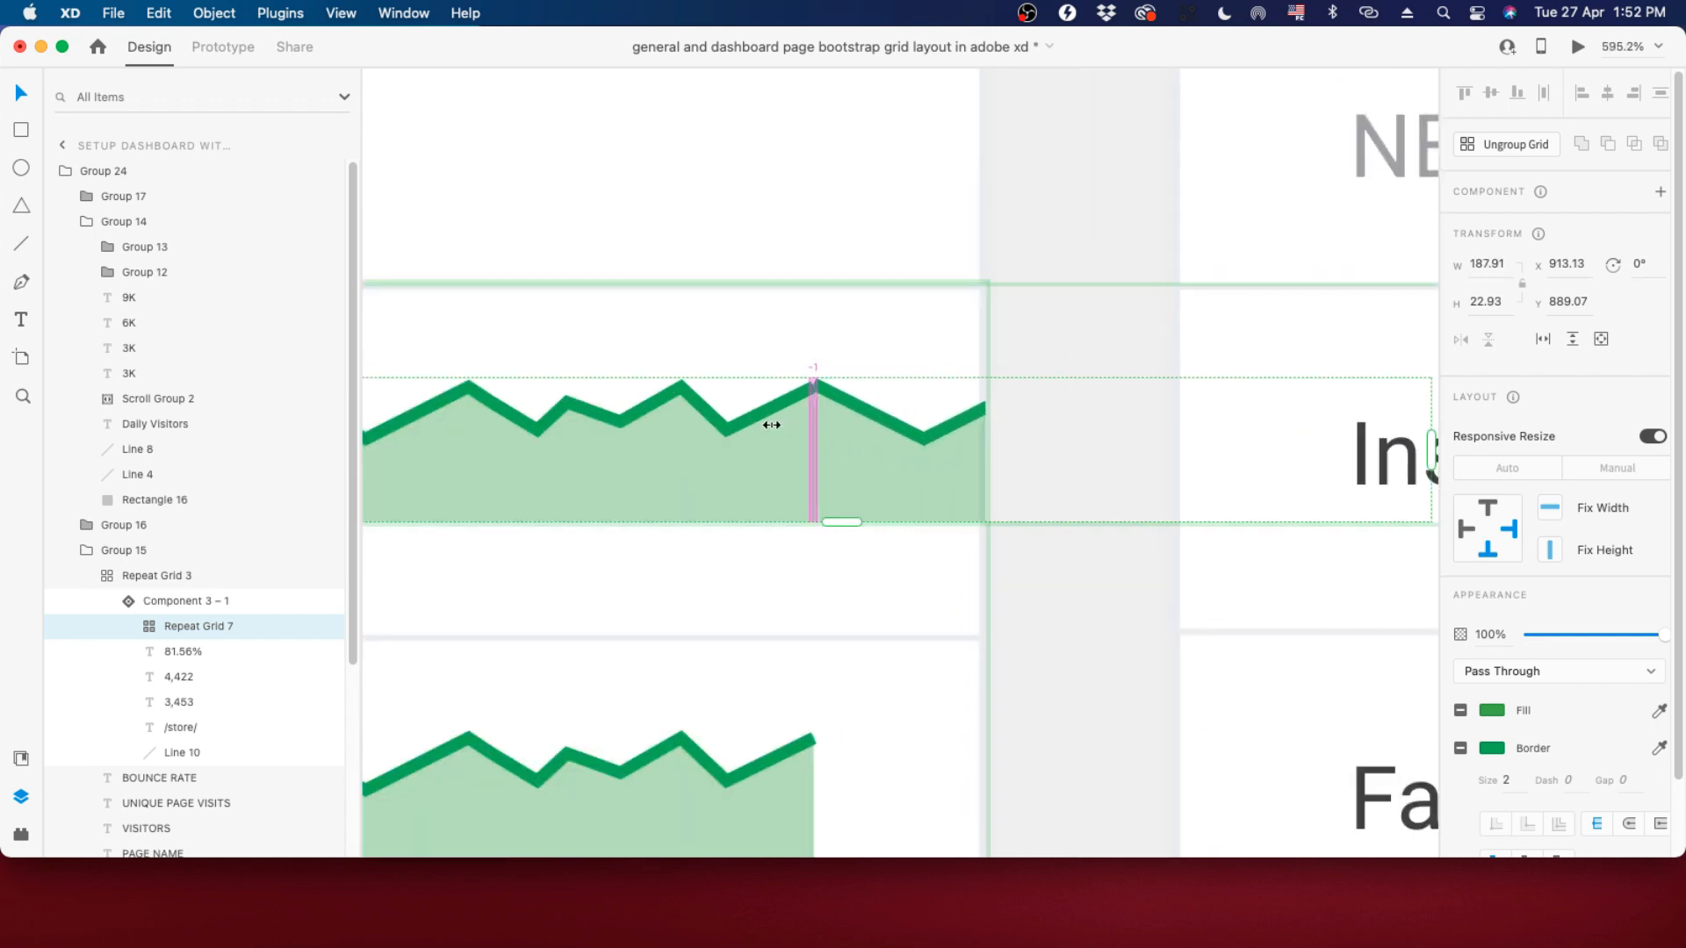
{"action": "scroll", "coordinate": [773, 420], "scroll_direction": "up", "scroll_amount": 10}
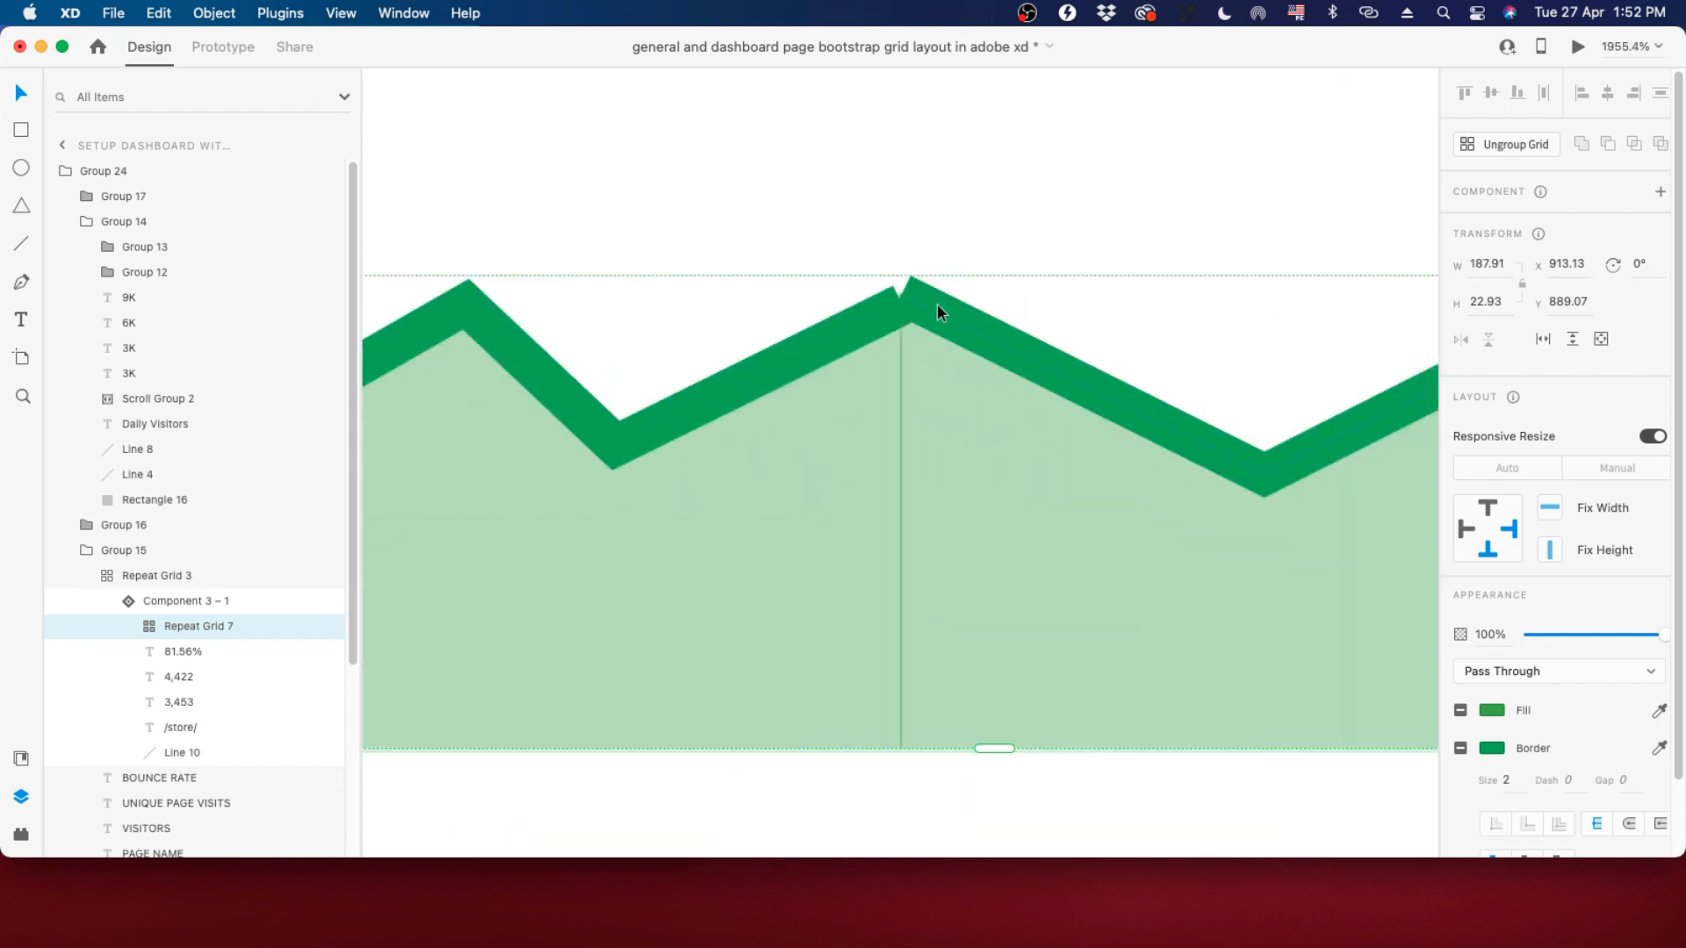
{"action": "double_click", "coordinate": [898, 295]}
{"action": "double_click", "coordinate": [938, 323]}
{"action": "left_click_drag", "start_coordinate": [900, 295], "coordinate": [882, 309]}
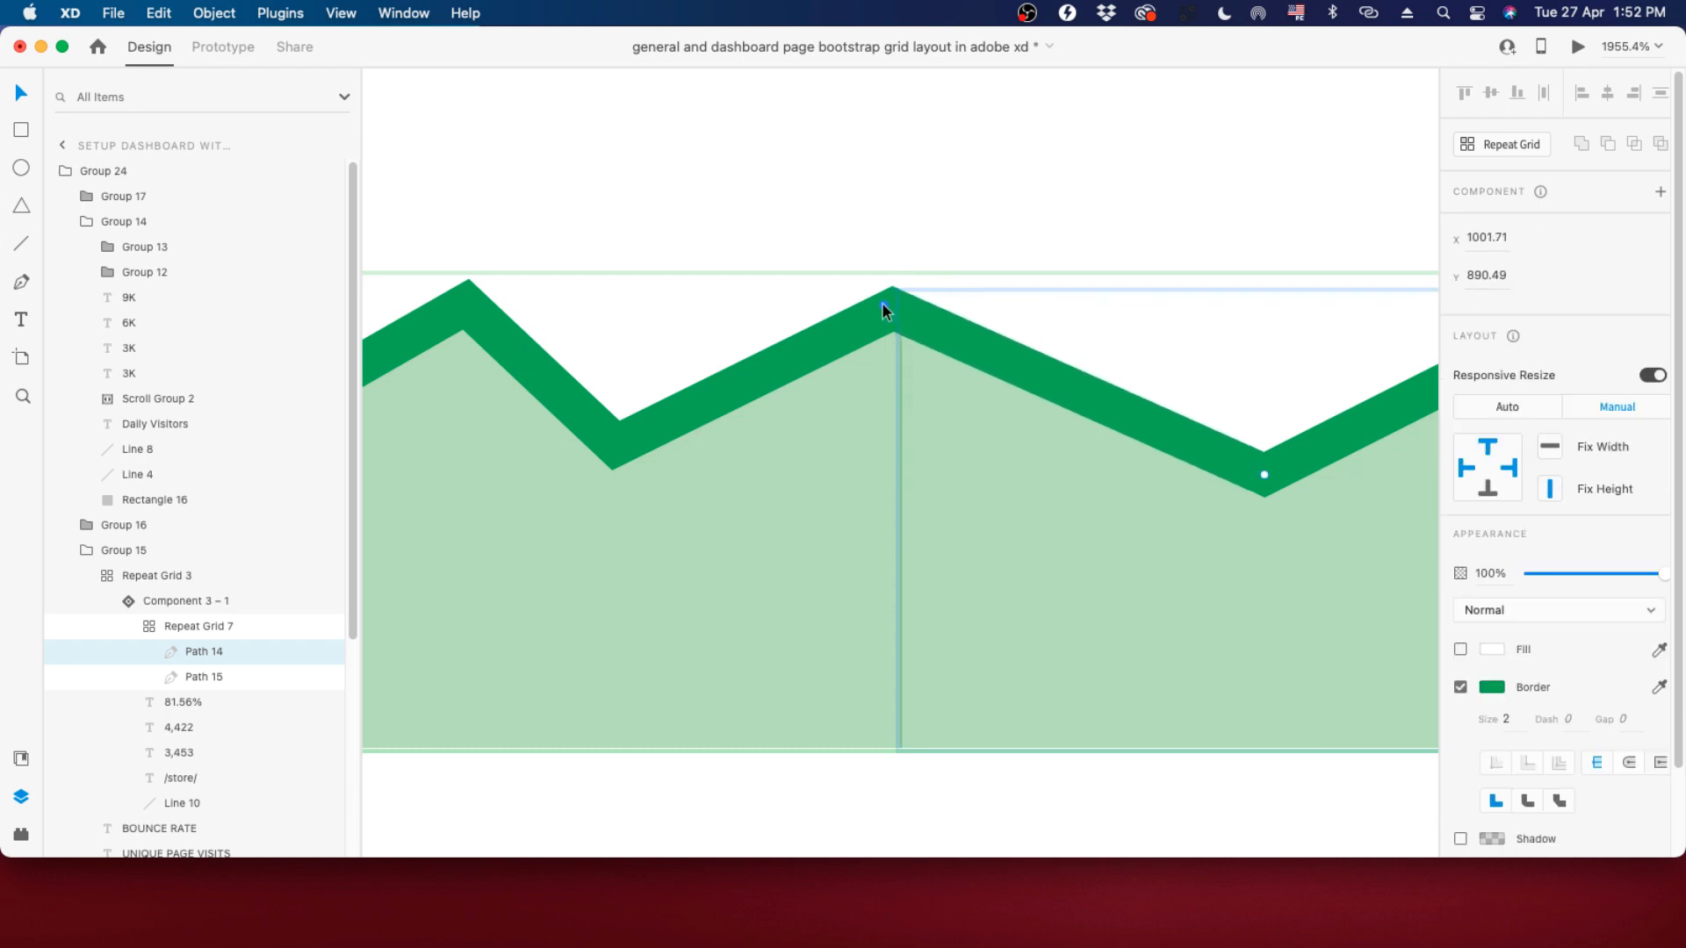
{"action": "left_click", "coordinate": [1078, 578]}
Make the first row's repeated mini chart a horizontally scrolling group.
{"action": "scroll", "coordinate": [978, 451], "scroll_direction": "down", "scroll_amount": 10}
{"action": "left_click", "coordinate": [1161, 624]}
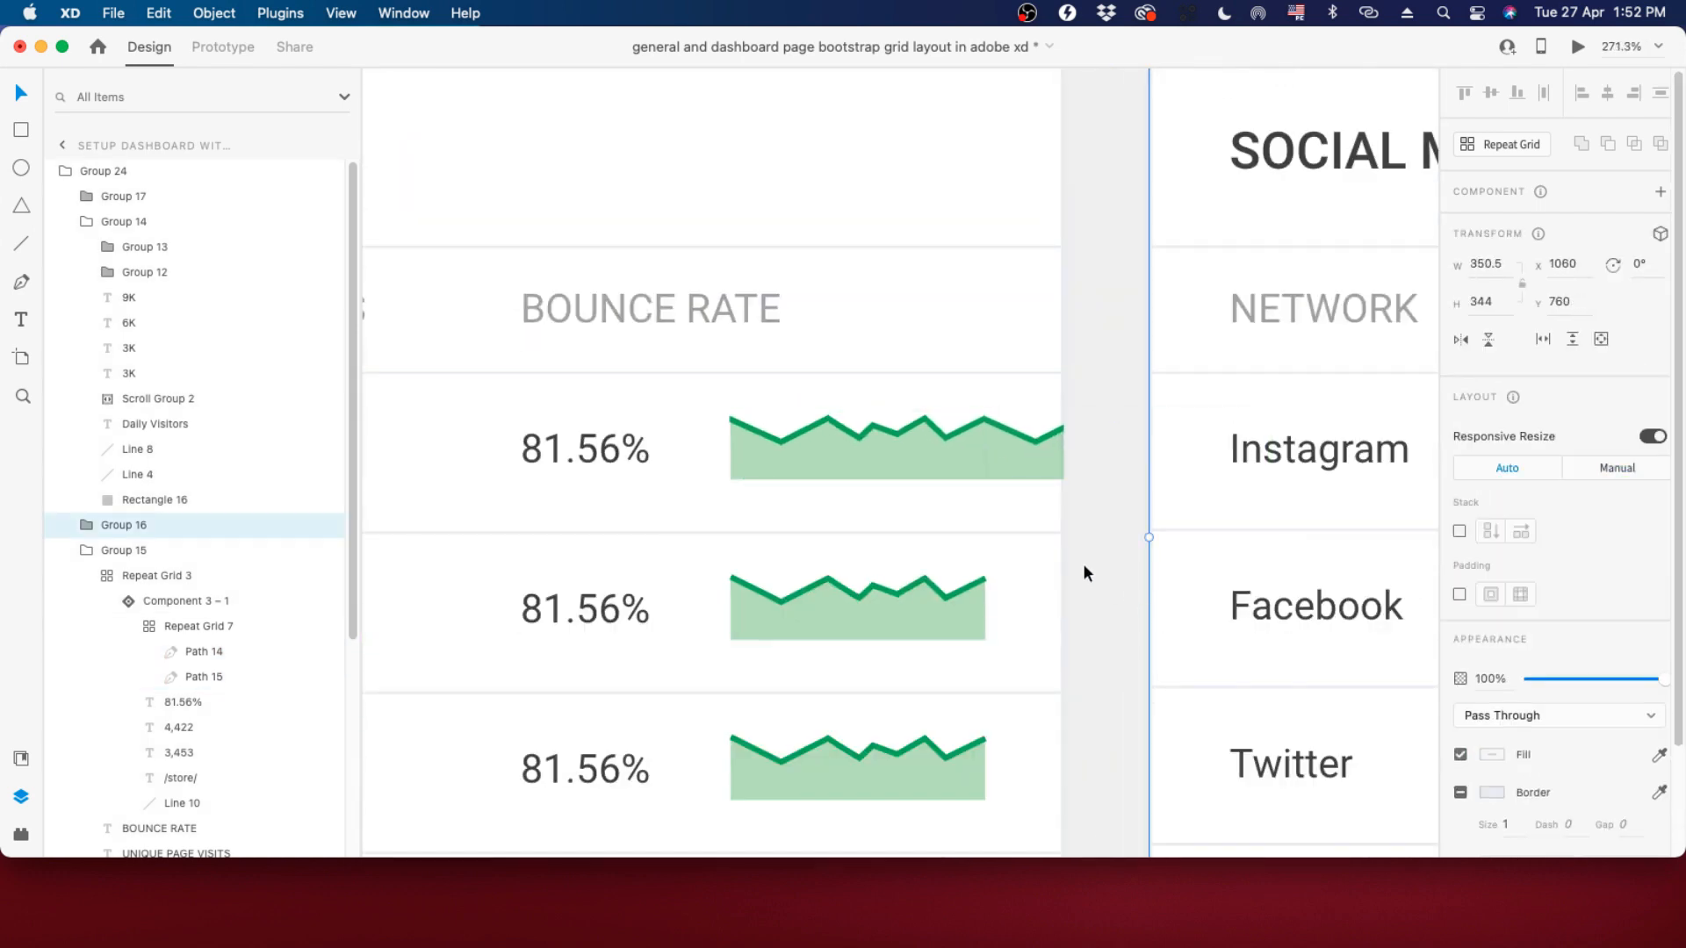
{"action": "scroll", "coordinate": [896, 510], "scroll_direction": "down", "scroll_amount": 2}
{"action": "scroll", "coordinate": [887, 465], "scroll_direction": "up", "scroll_amount": 4}
{"action": "left_click", "coordinate": [940, 438]}
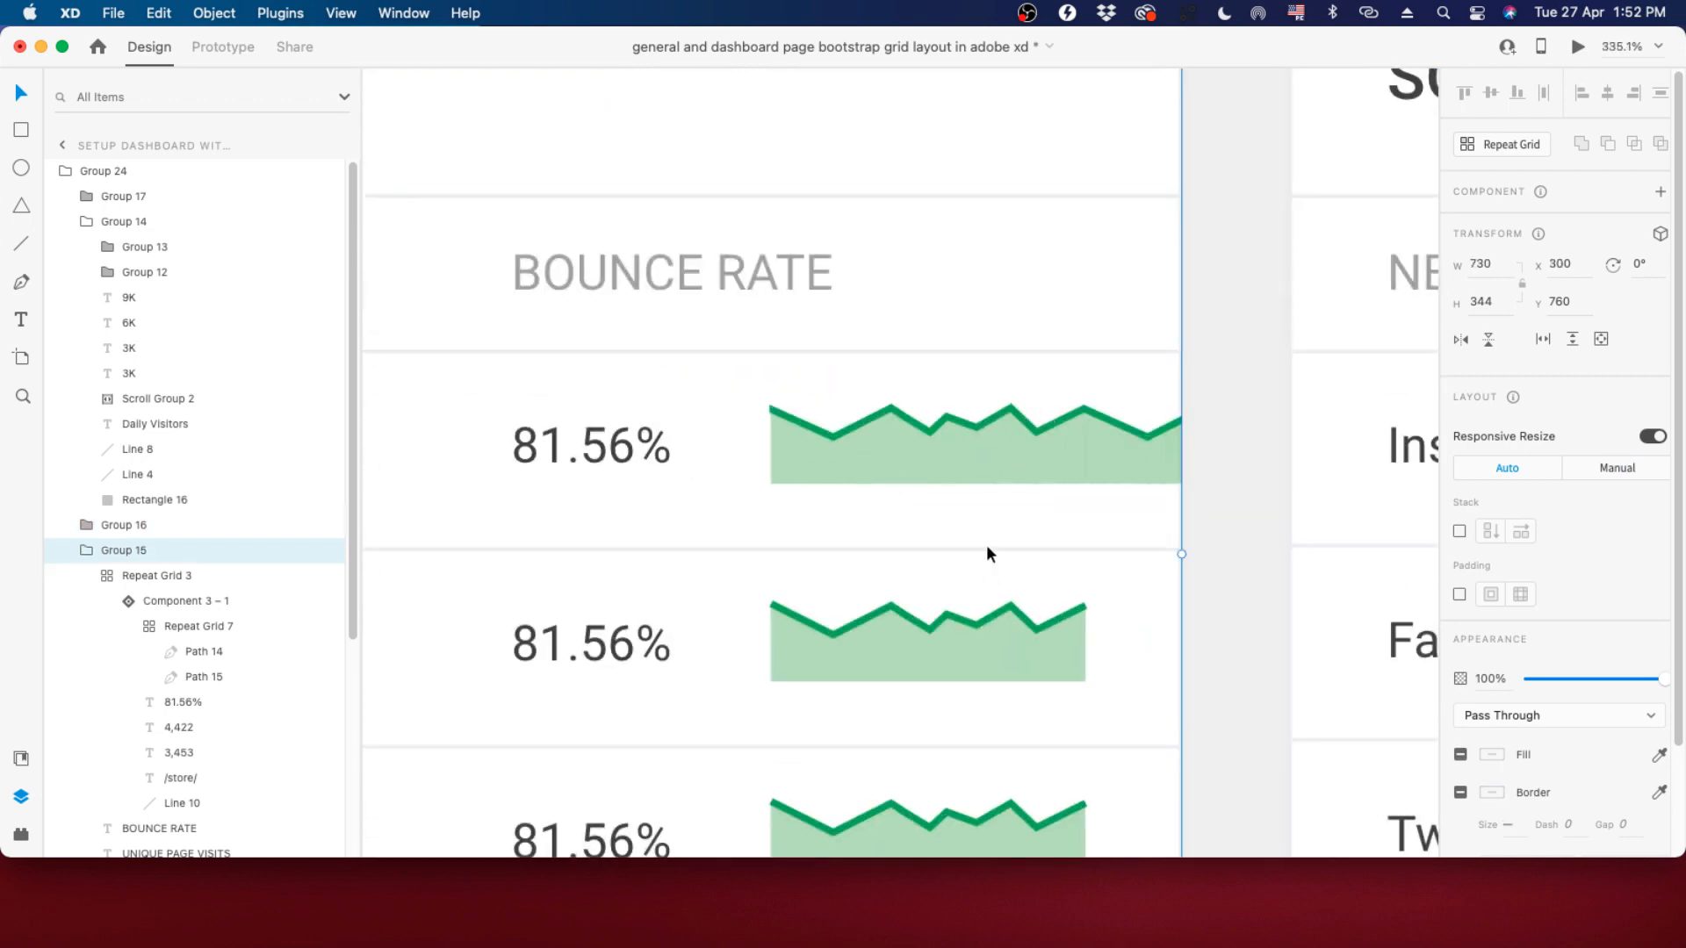
{"action": "double_click", "coordinate": [997, 464]}
{"action": "double_click", "coordinate": [997, 463]}
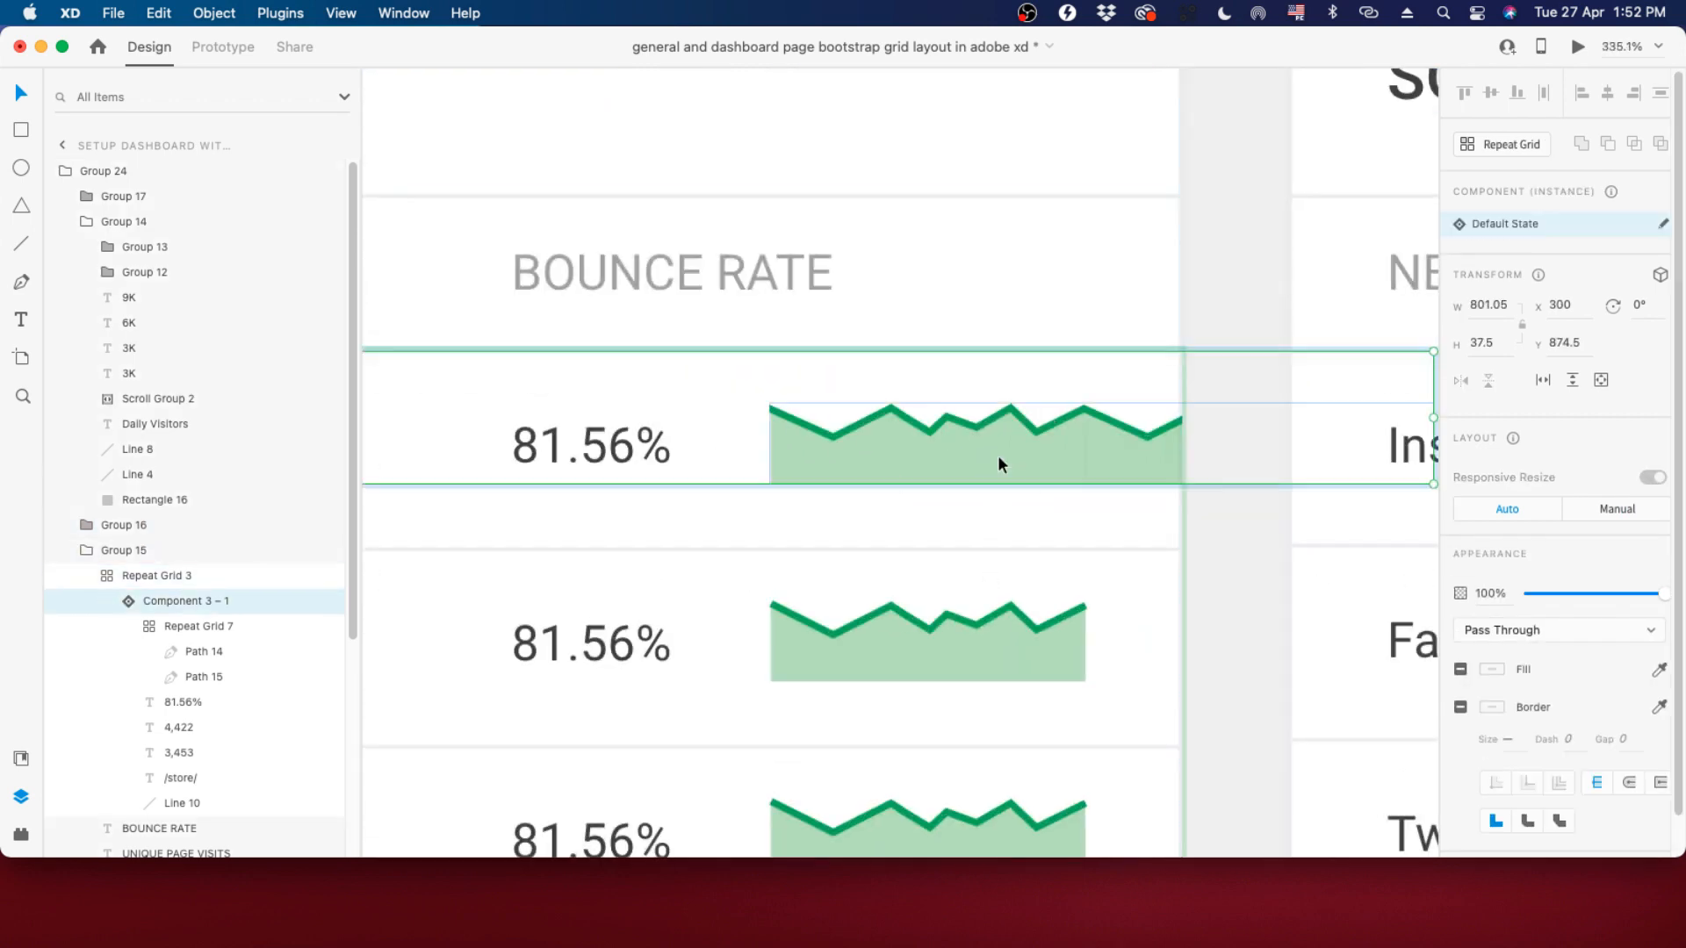
{"action": "double_click", "coordinate": [999, 463]}
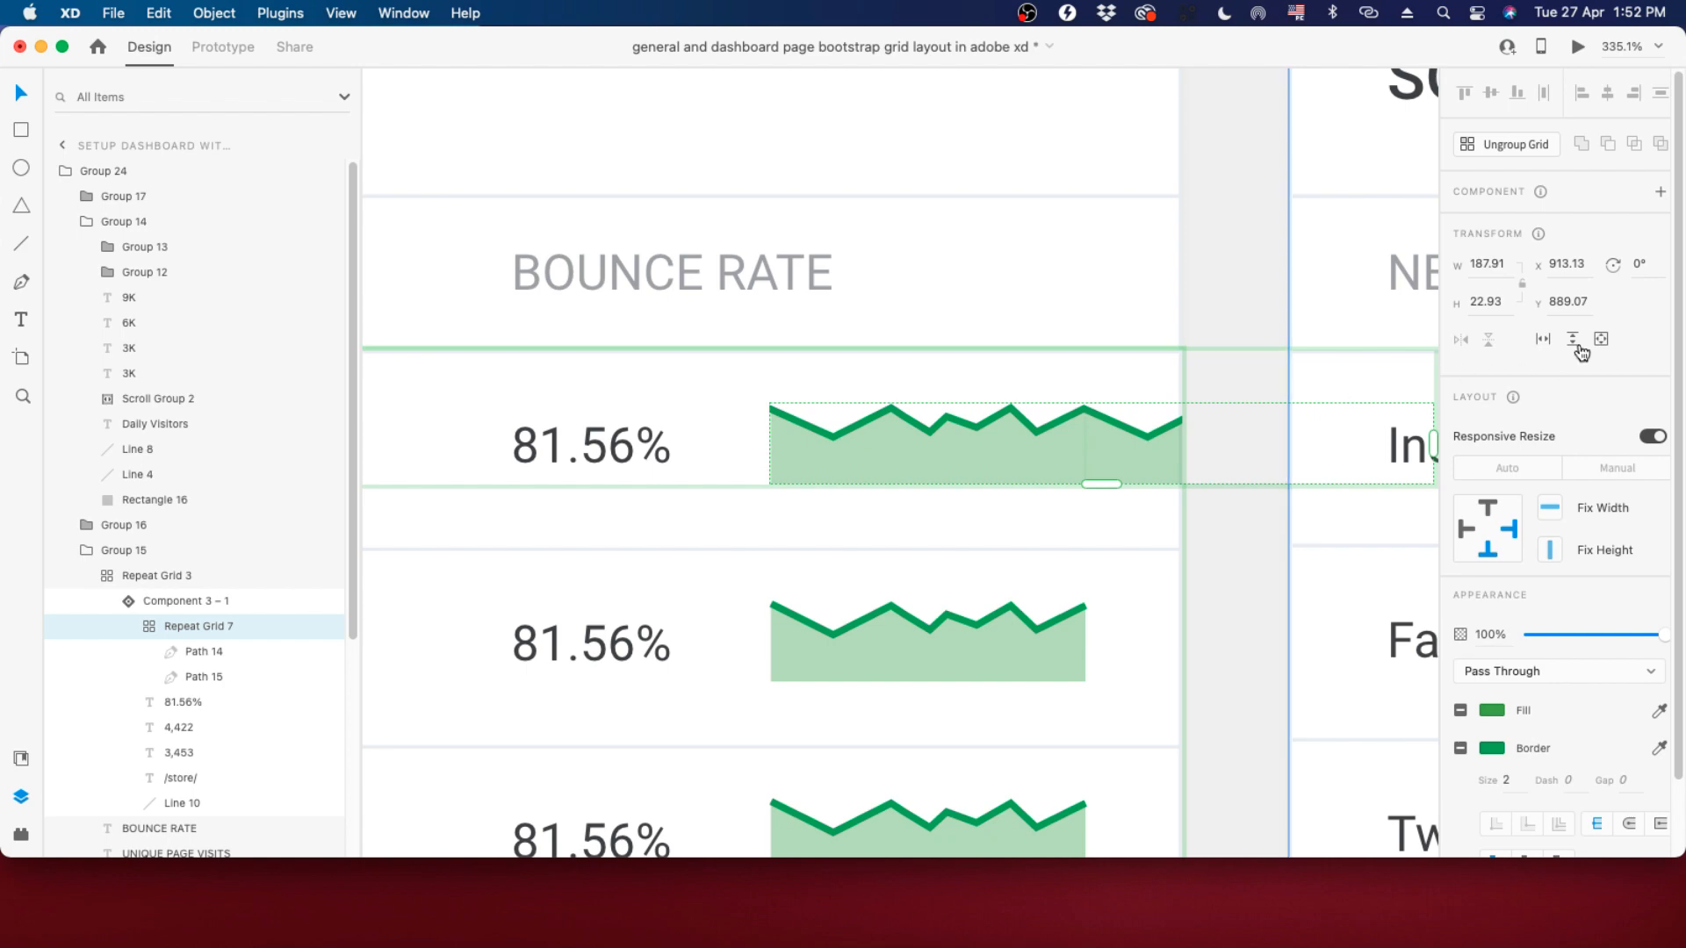
{"action": "scroll", "coordinate": [1668, 218], "scroll_direction": "down", "scroll_amount": 2}
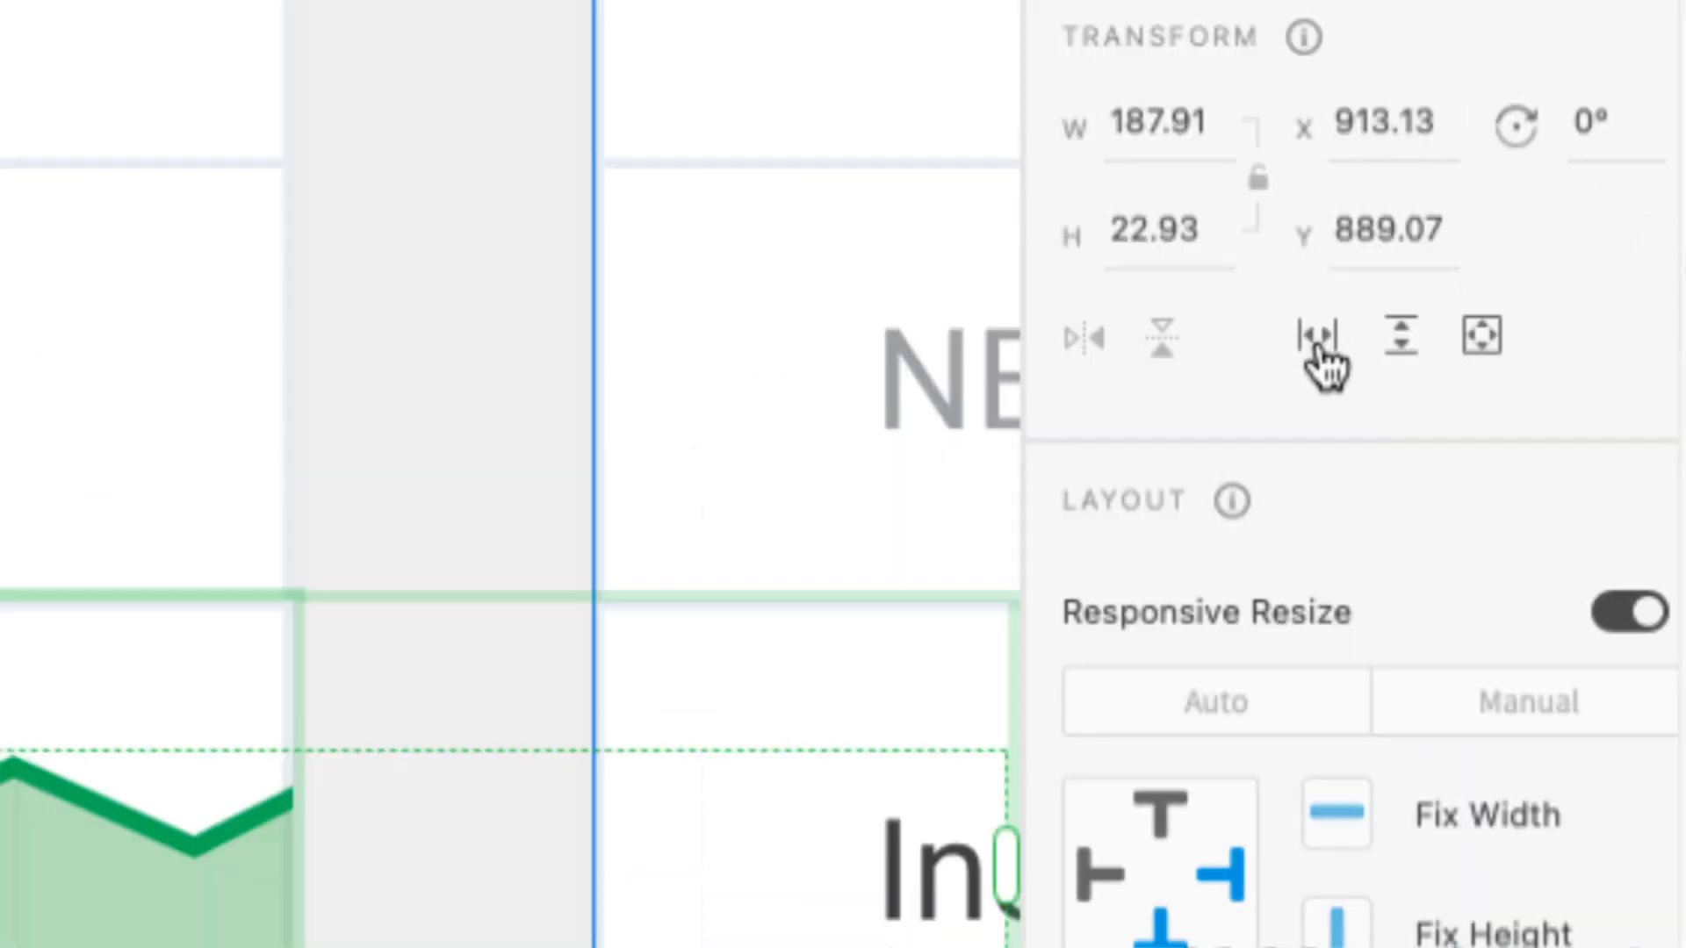
{"action": "left_click", "coordinate": [1319, 345]}
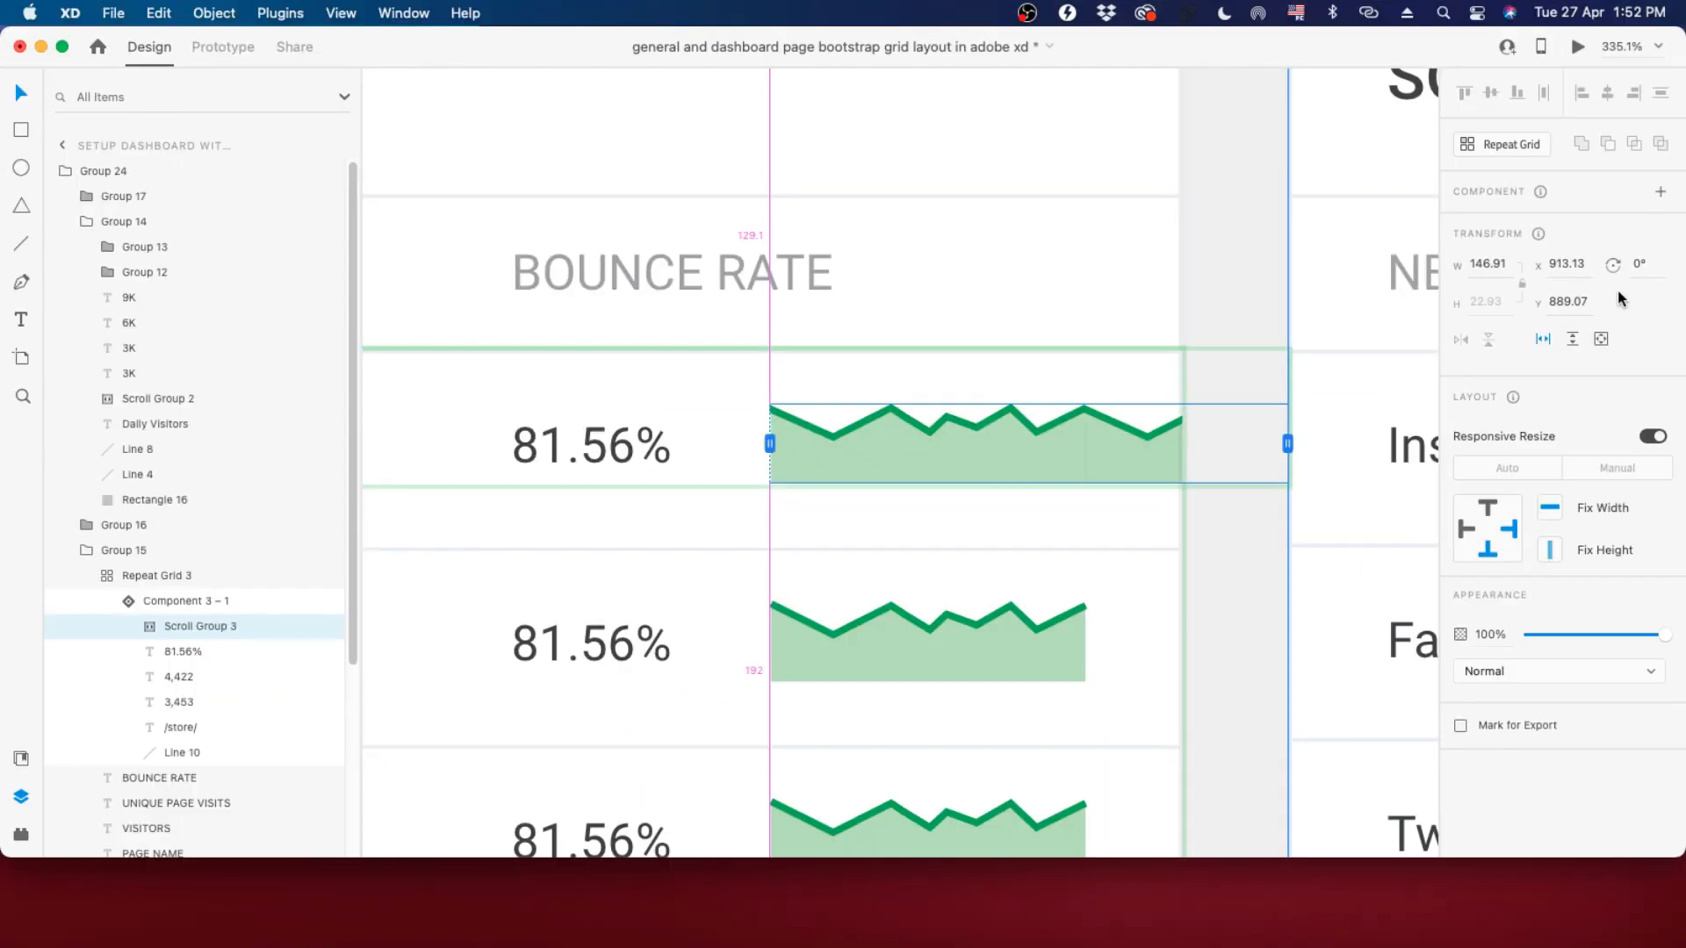
Narrow the mini chart's scroll area to about 90 px wide so that it frames a single chart.
{"action": "left_click_drag", "start_coordinate": [1306, 444], "coordinate": [1096, 450]}
{"action": "scroll", "coordinate": [1096, 449], "scroll_direction": "down", "scroll_amount": 5}
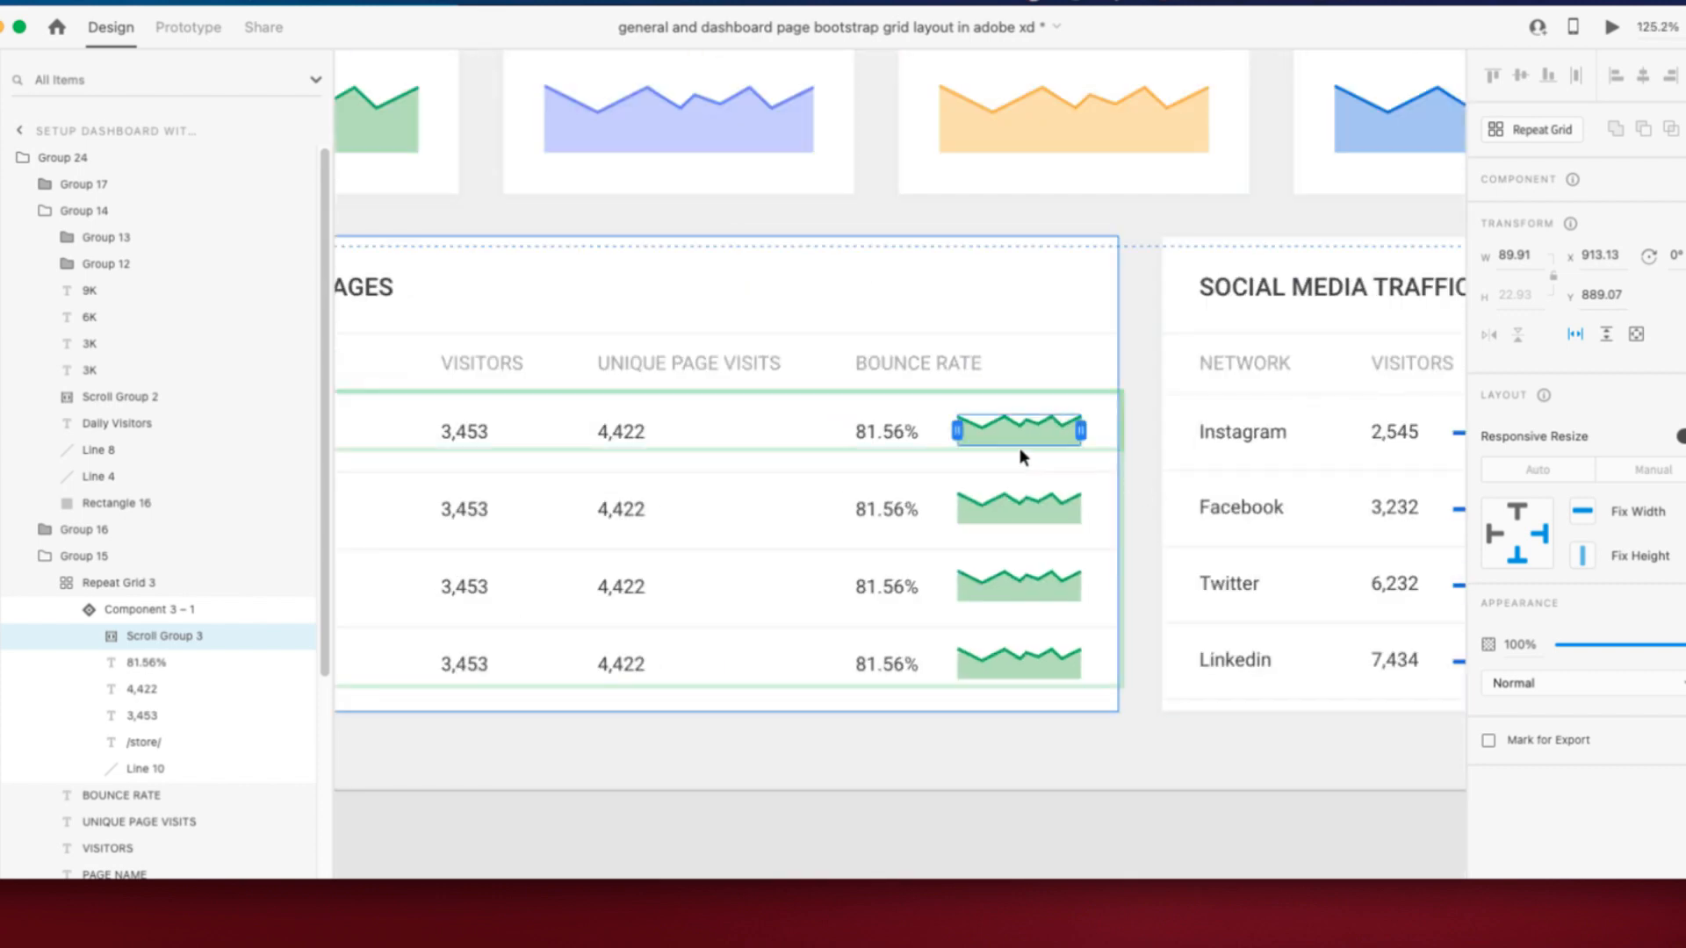
{"action": "scroll", "coordinate": [1019, 448], "scroll_direction": "up", "scroll_amount": 4}
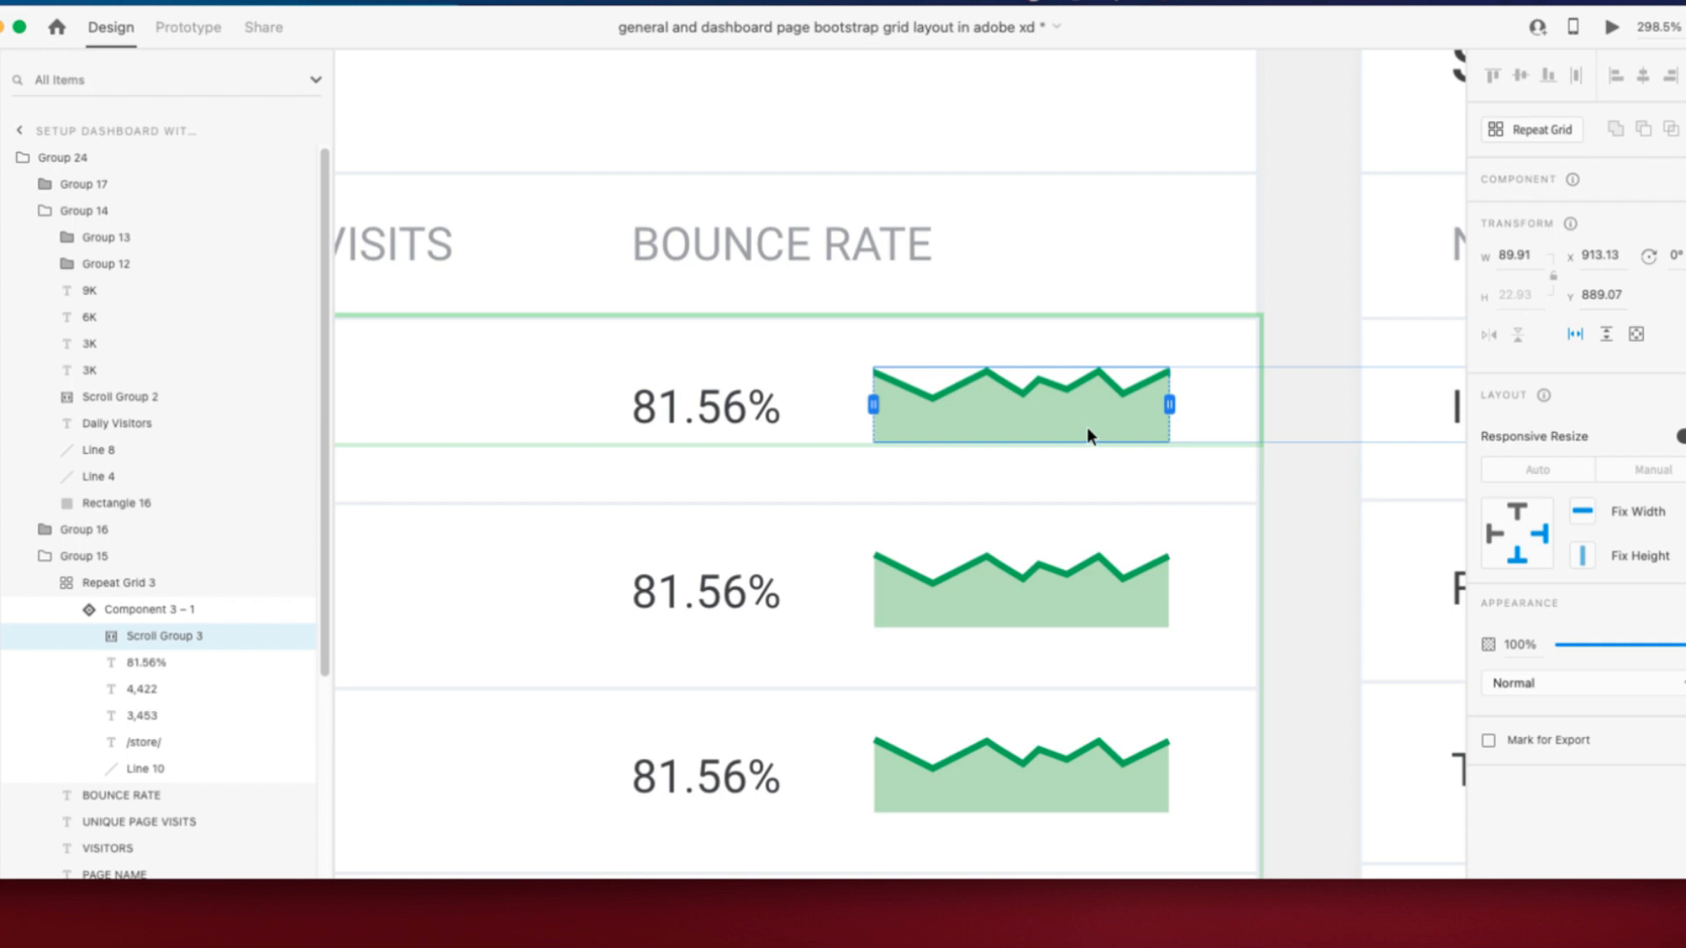
Preview the prototype, check the horizontal scrolling of the first row's mini chart in Most Visited Pages, and close the preview.
{"action": "left_click", "coordinate": [1611, 29]}
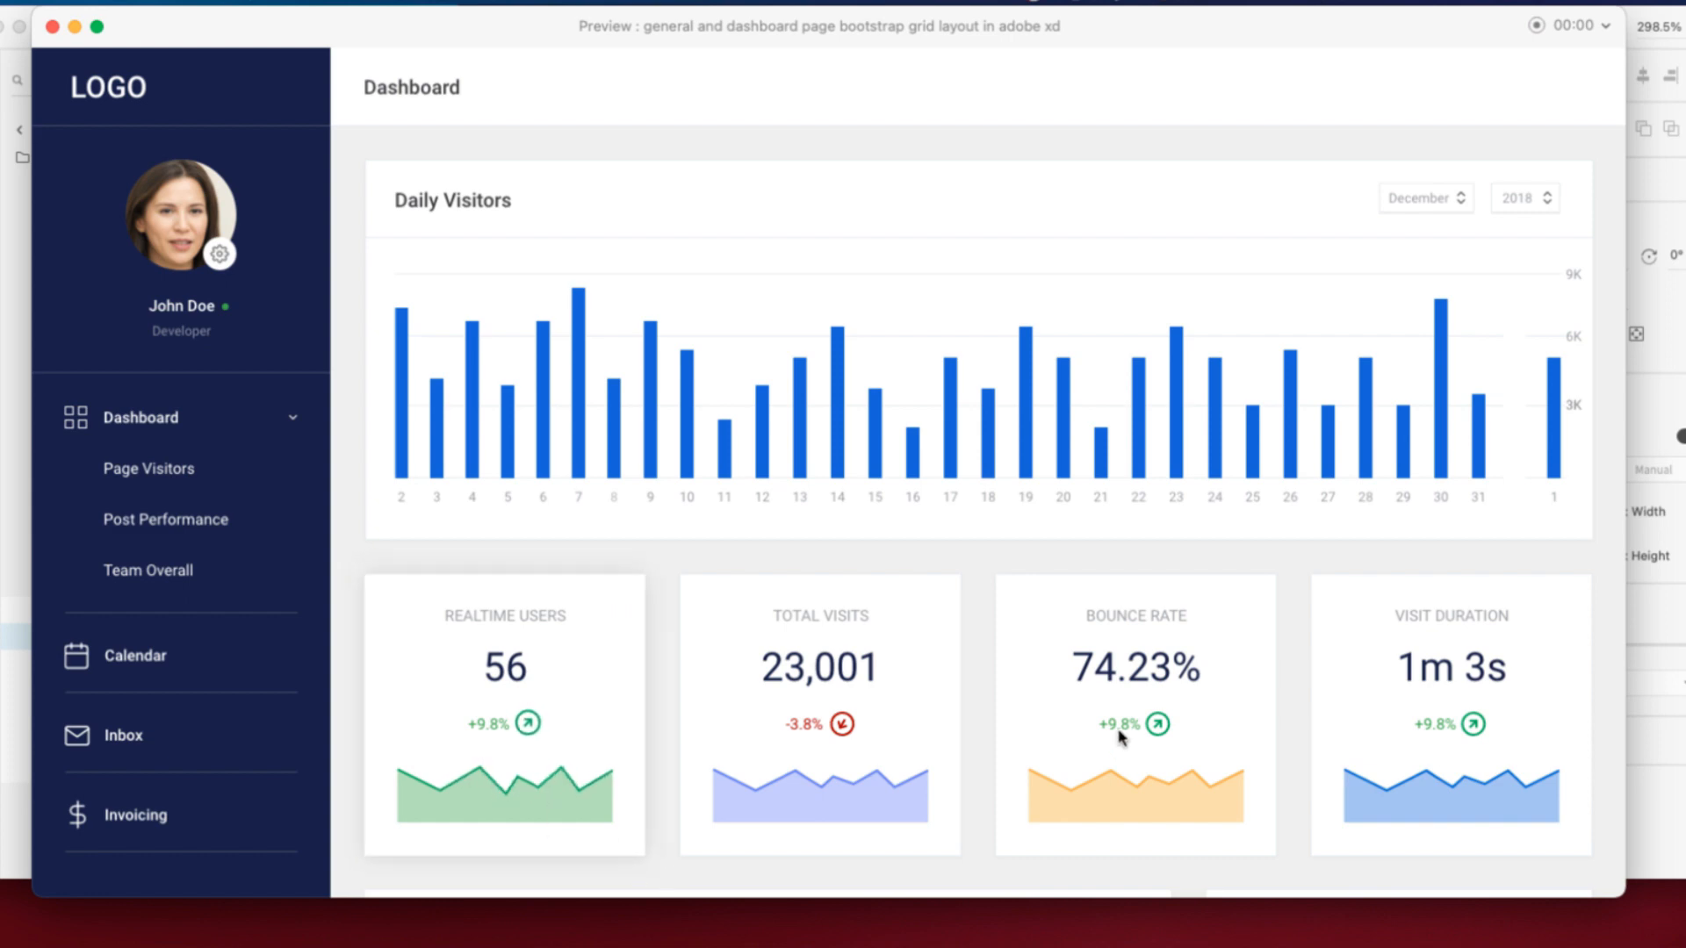
{"action": "scroll", "coordinate": [1119, 736], "scroll_direction": "down", "scroll_amount": 5}
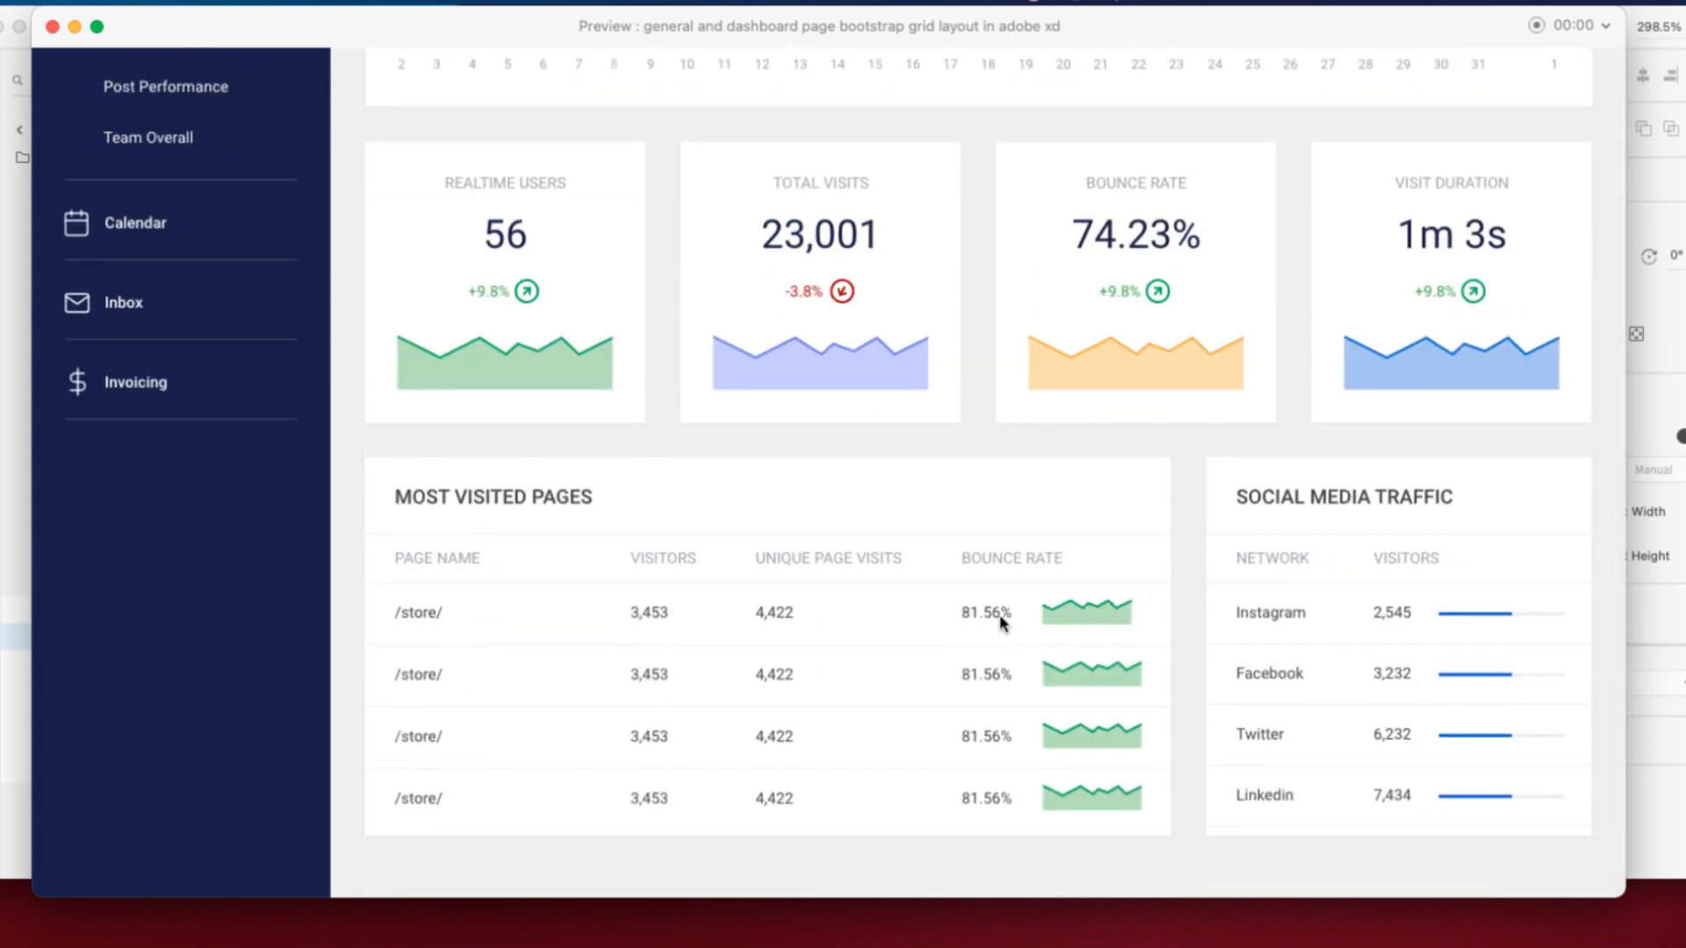
{"action": "scroll", "coordinate": [1000, 624], "scroll_direction": "up", "scroll_amount": 1}
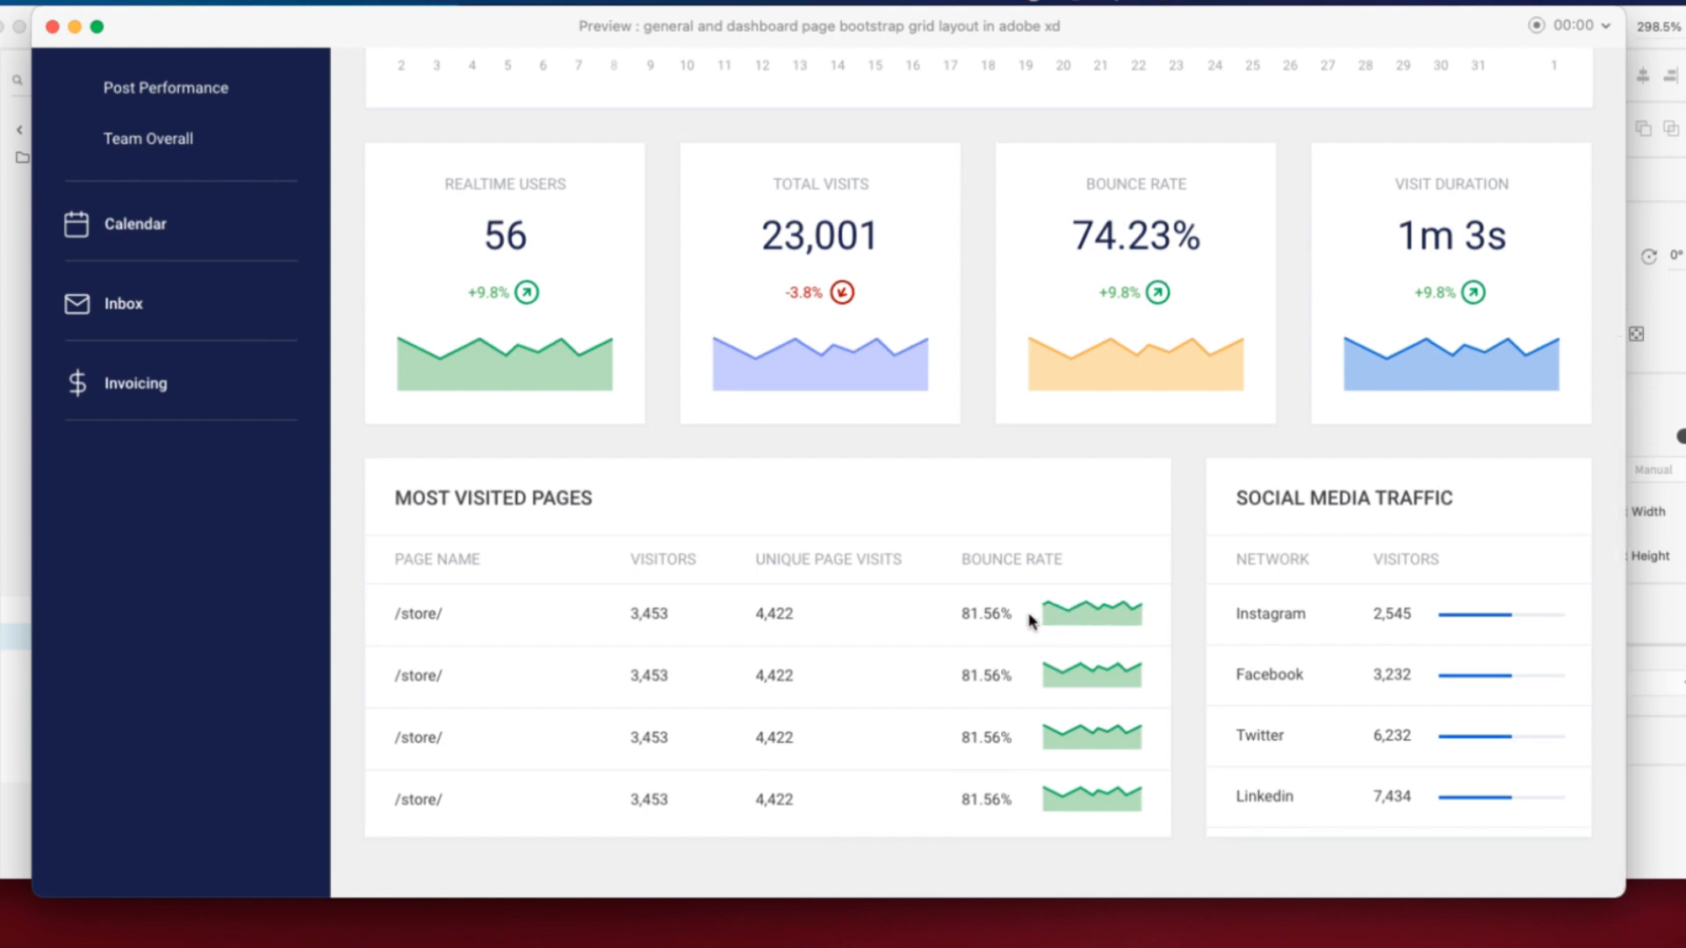
{"action": "scroll", "coordinate": [1105, 620], "scroll_direction": "down", "scroll_amount": 1}
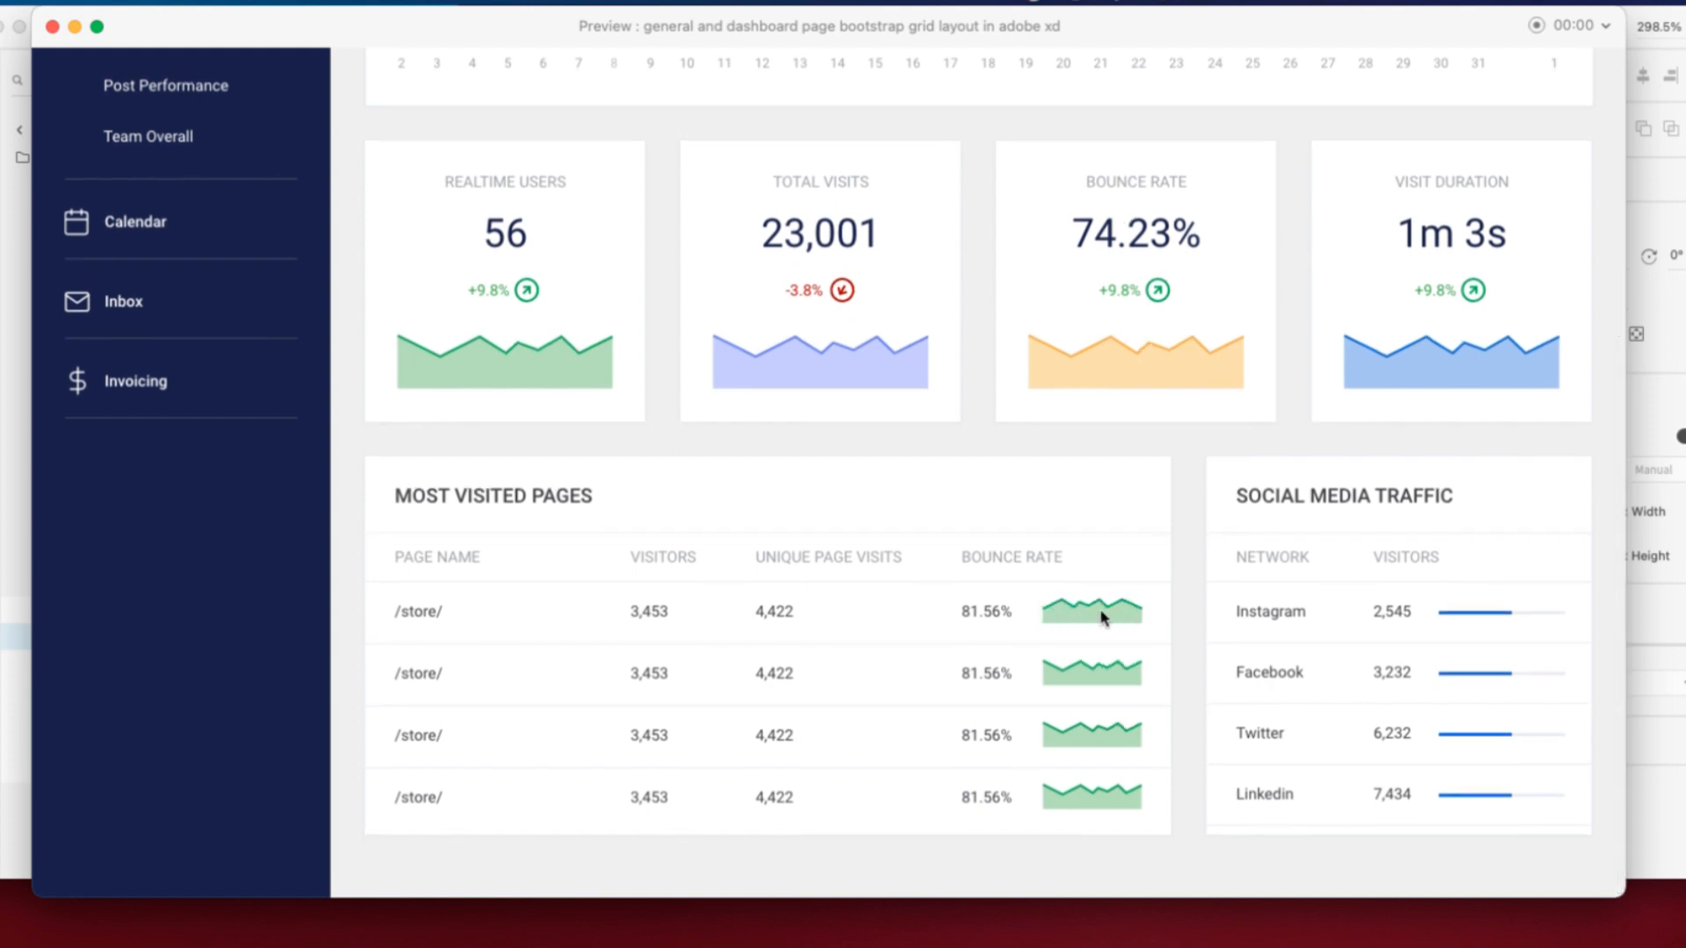
{"action": "scroll", "coordinate": [1105, 618], "scroll_direction": "down", "scroll_amount": 1}
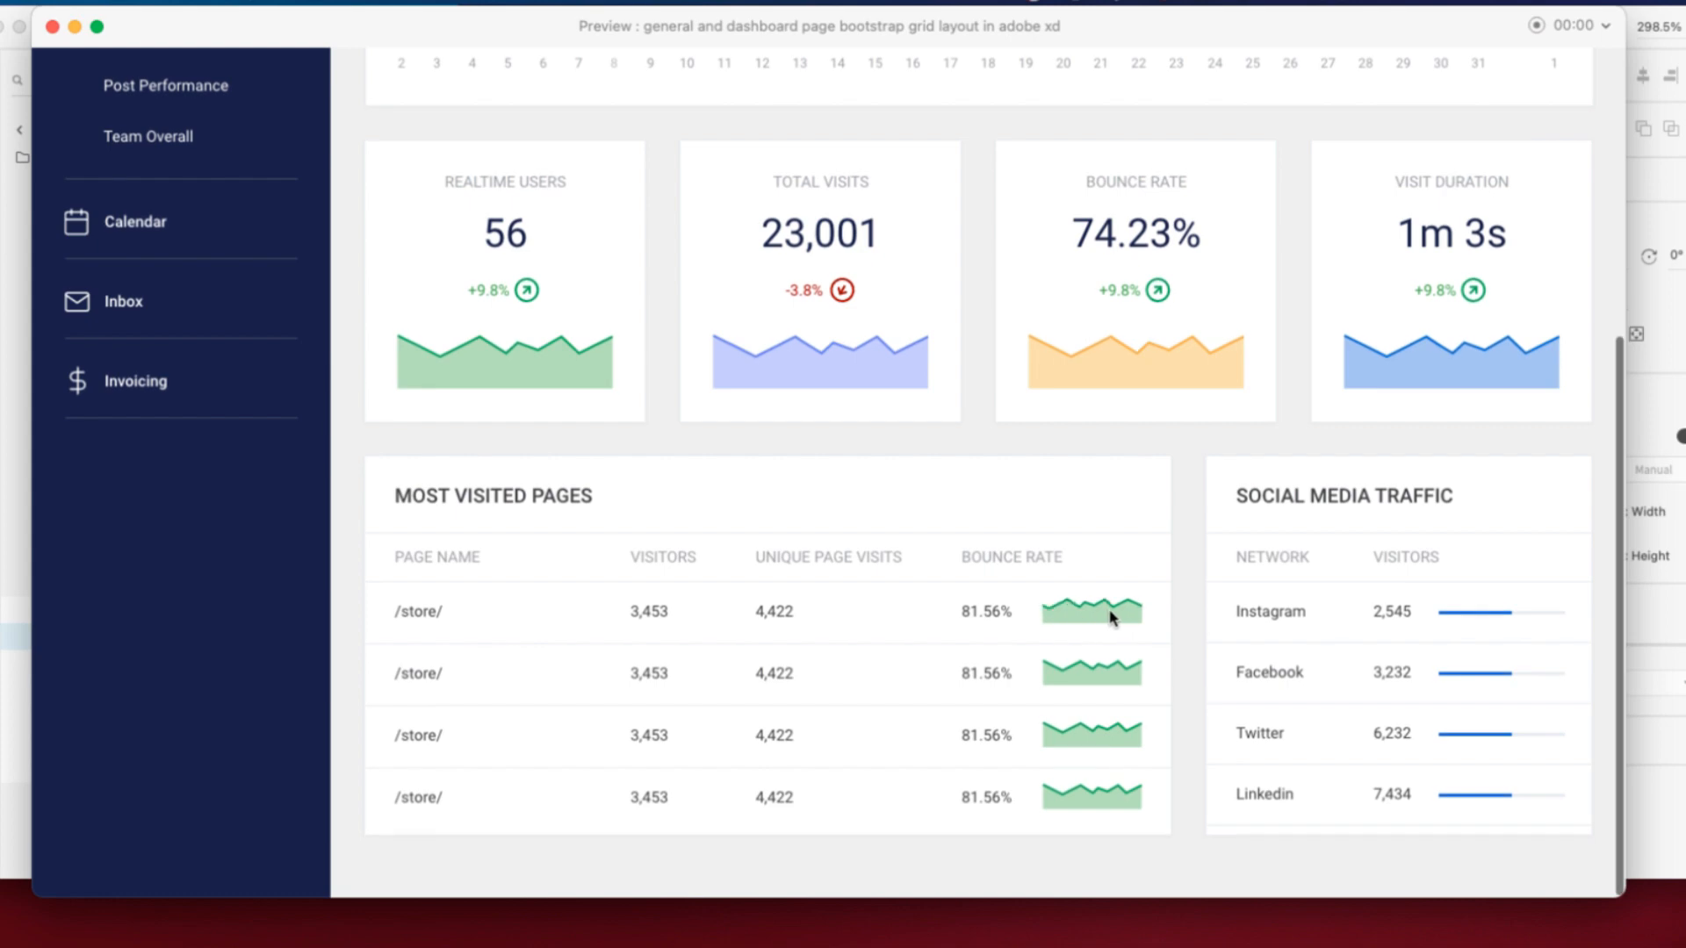
{"action": "scroll", "coordinate": [1171, 629], "scroll_direction": "up", "scroll_amount": 5}
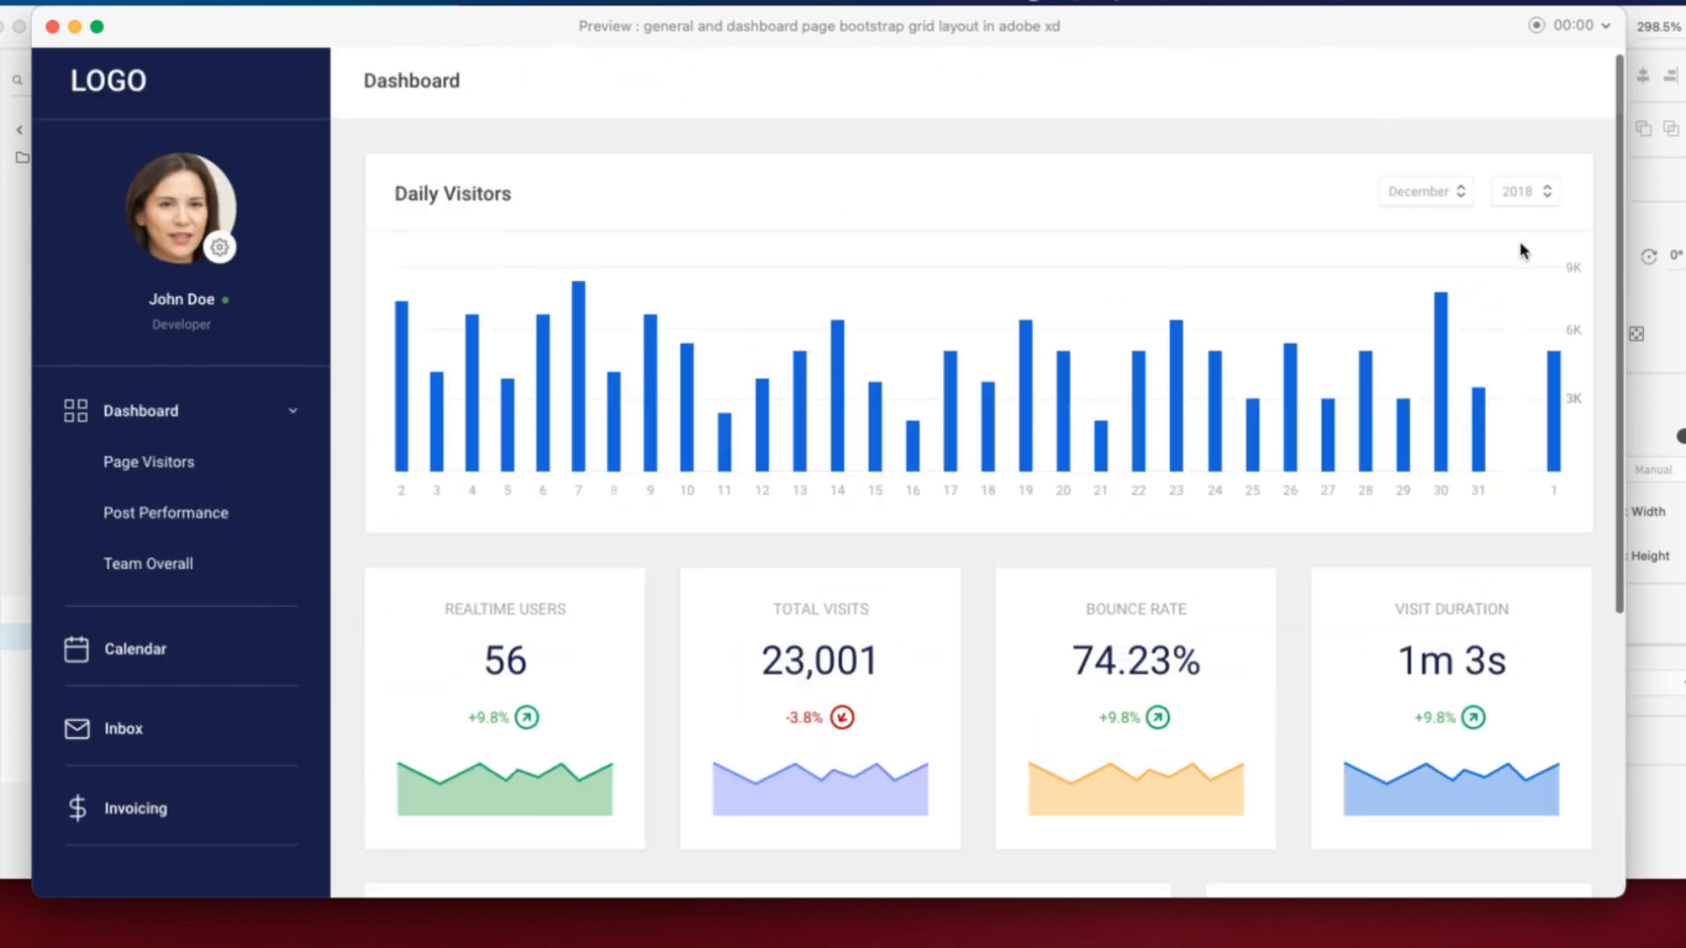
{"action": "scroll", "coordinate": [1538, 247], "scroll_direction": "up", "scroll_amount": 1}
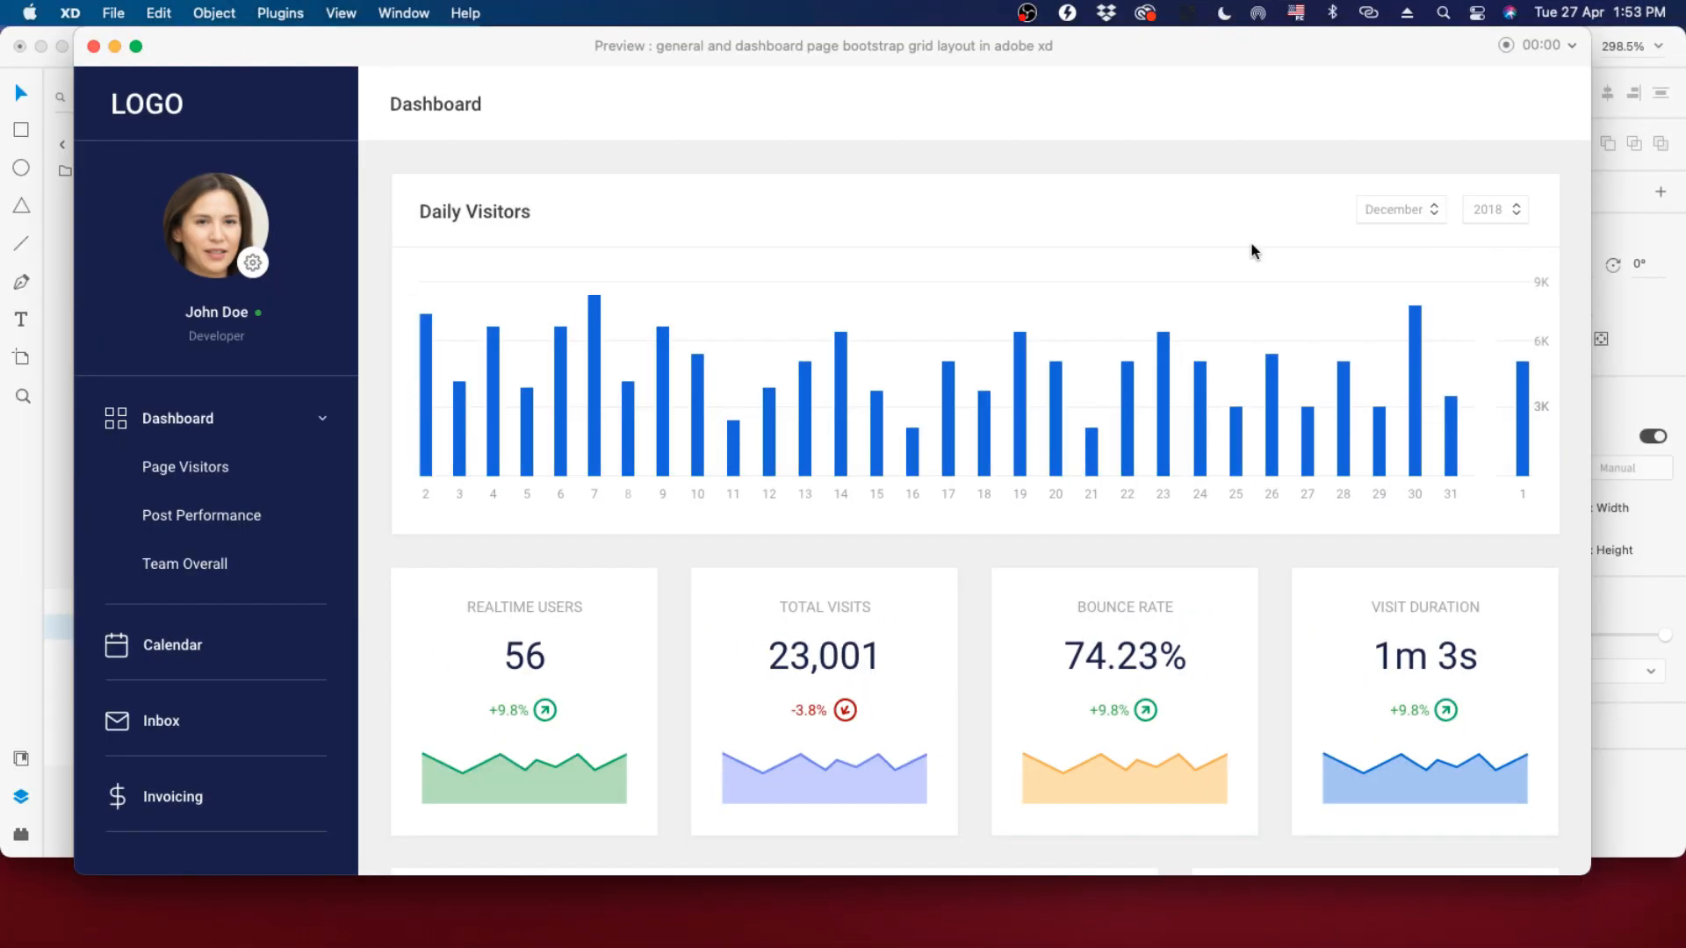
{"action": "left_click", "coordinate": [94, 47]}
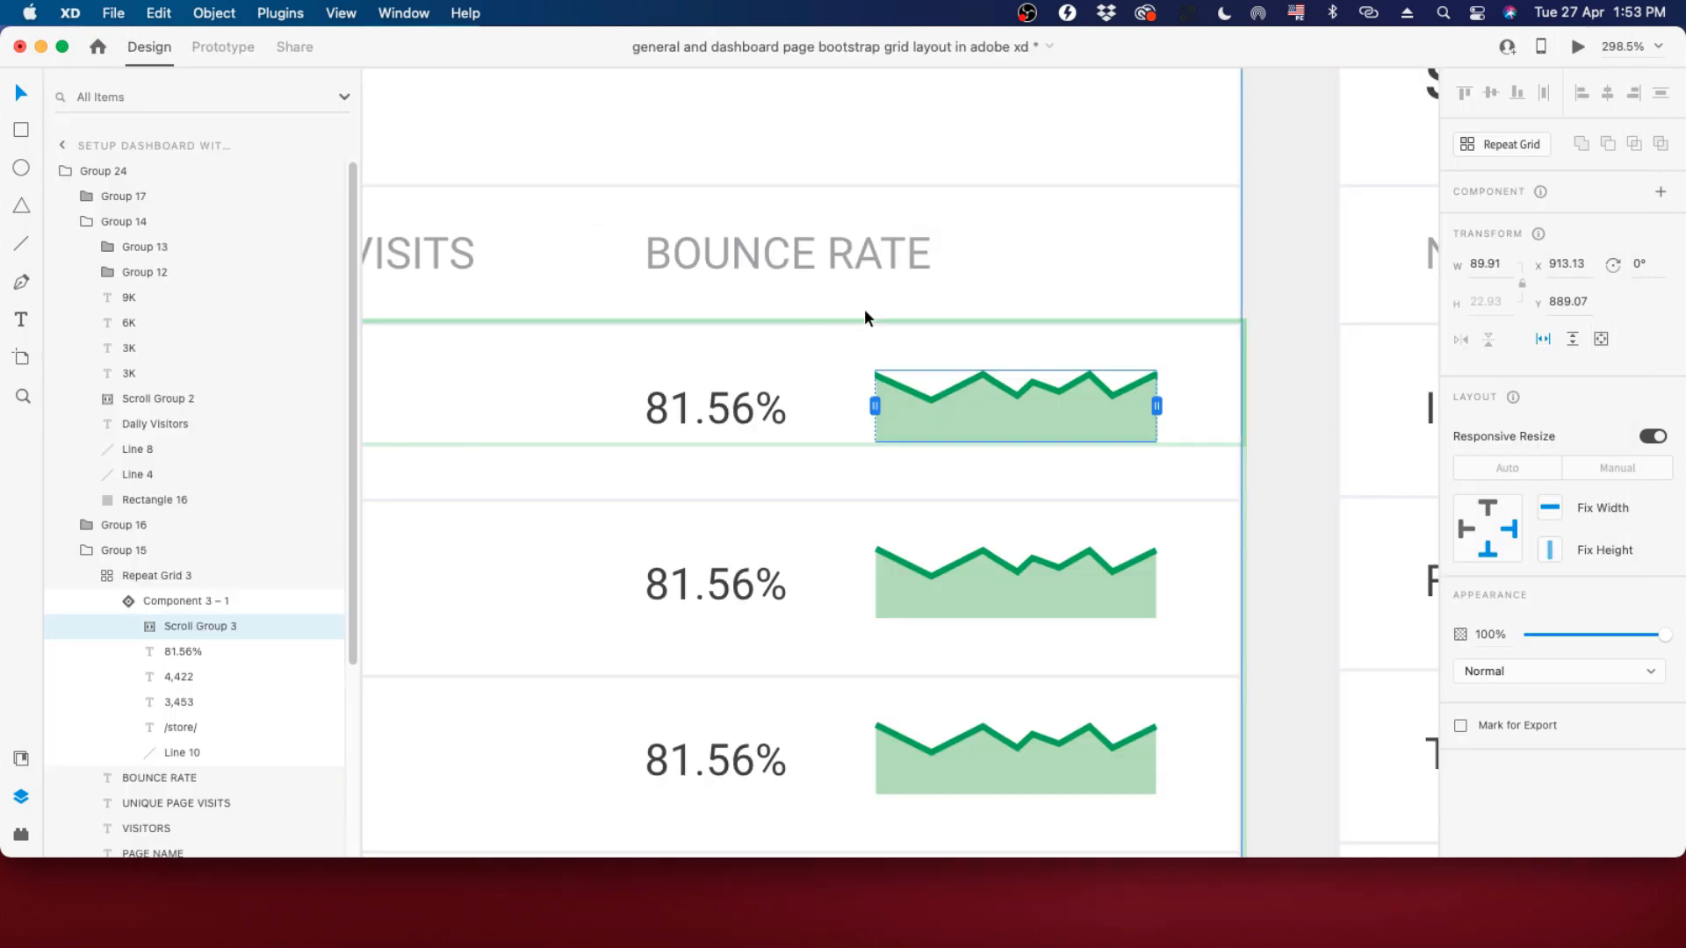
Turn the grouped 2018 year selector in the Daily Visitors header into a component.
{"action": "left_click", "coordinate": [1263, 355]}
{"action": "scroll", "coordinate": [1262, 354], "scroll_direction": "down", "scroll_amount": 10}
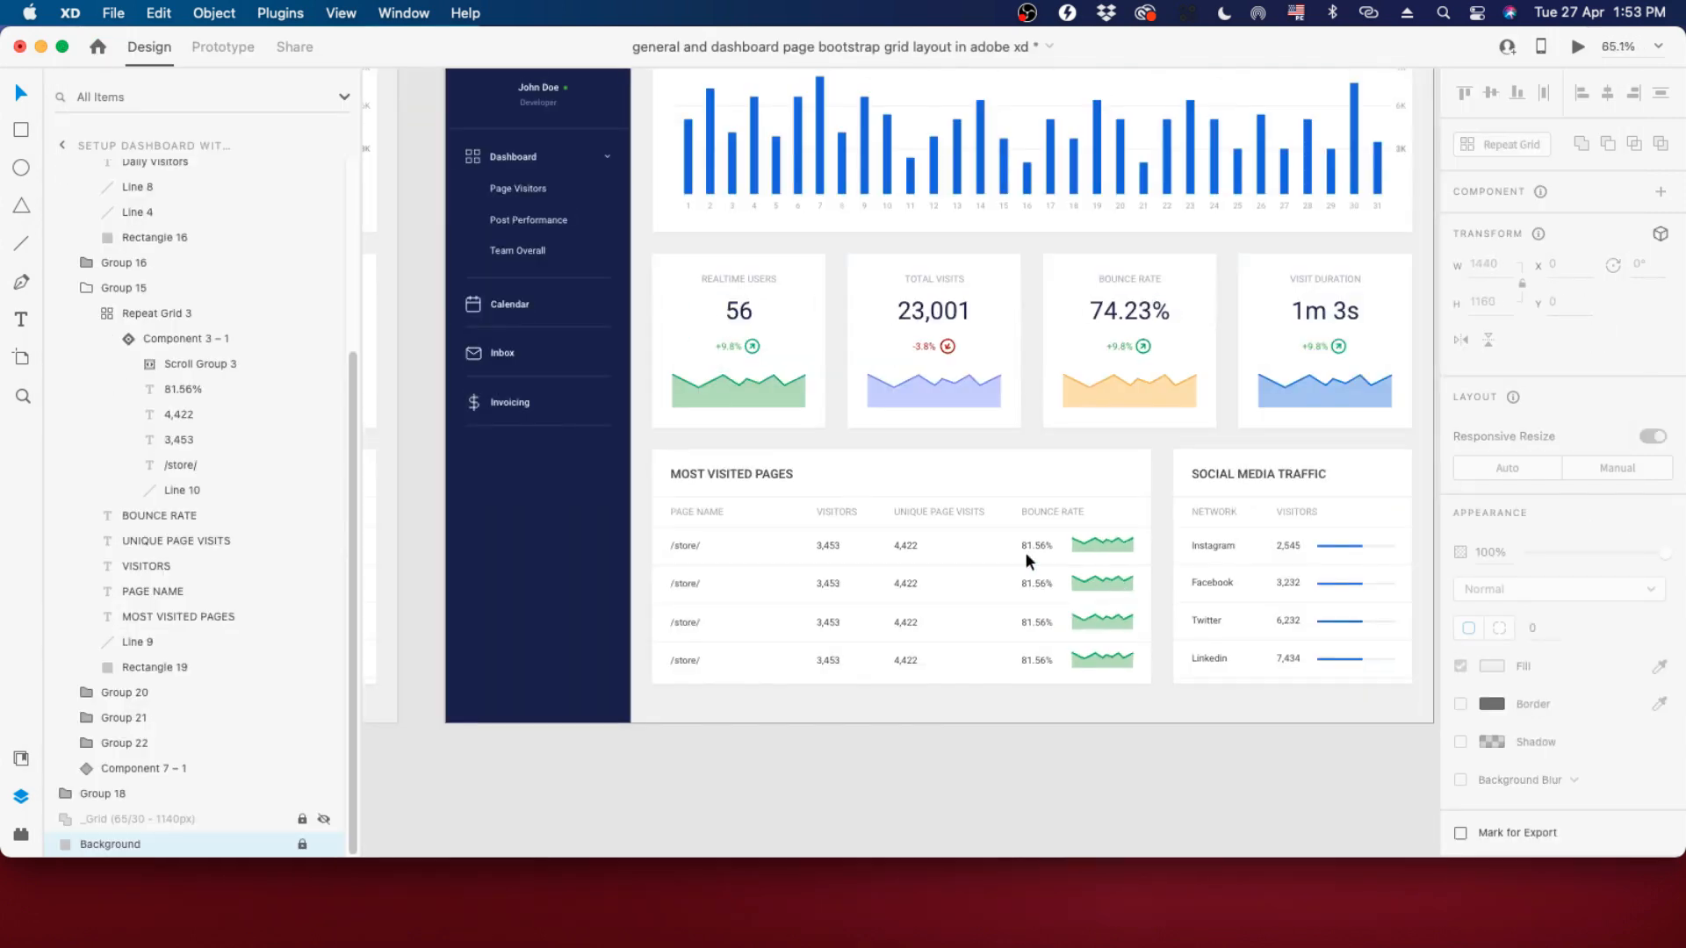
{"action": "scroll", "coordinate": [1025, 551], "scroll_direction": "down", "scroll_amount": 3}
{"action": "scroll", "coordinate": [1024, 422], "scroll_direction": "up", "scroll_amount": 12}
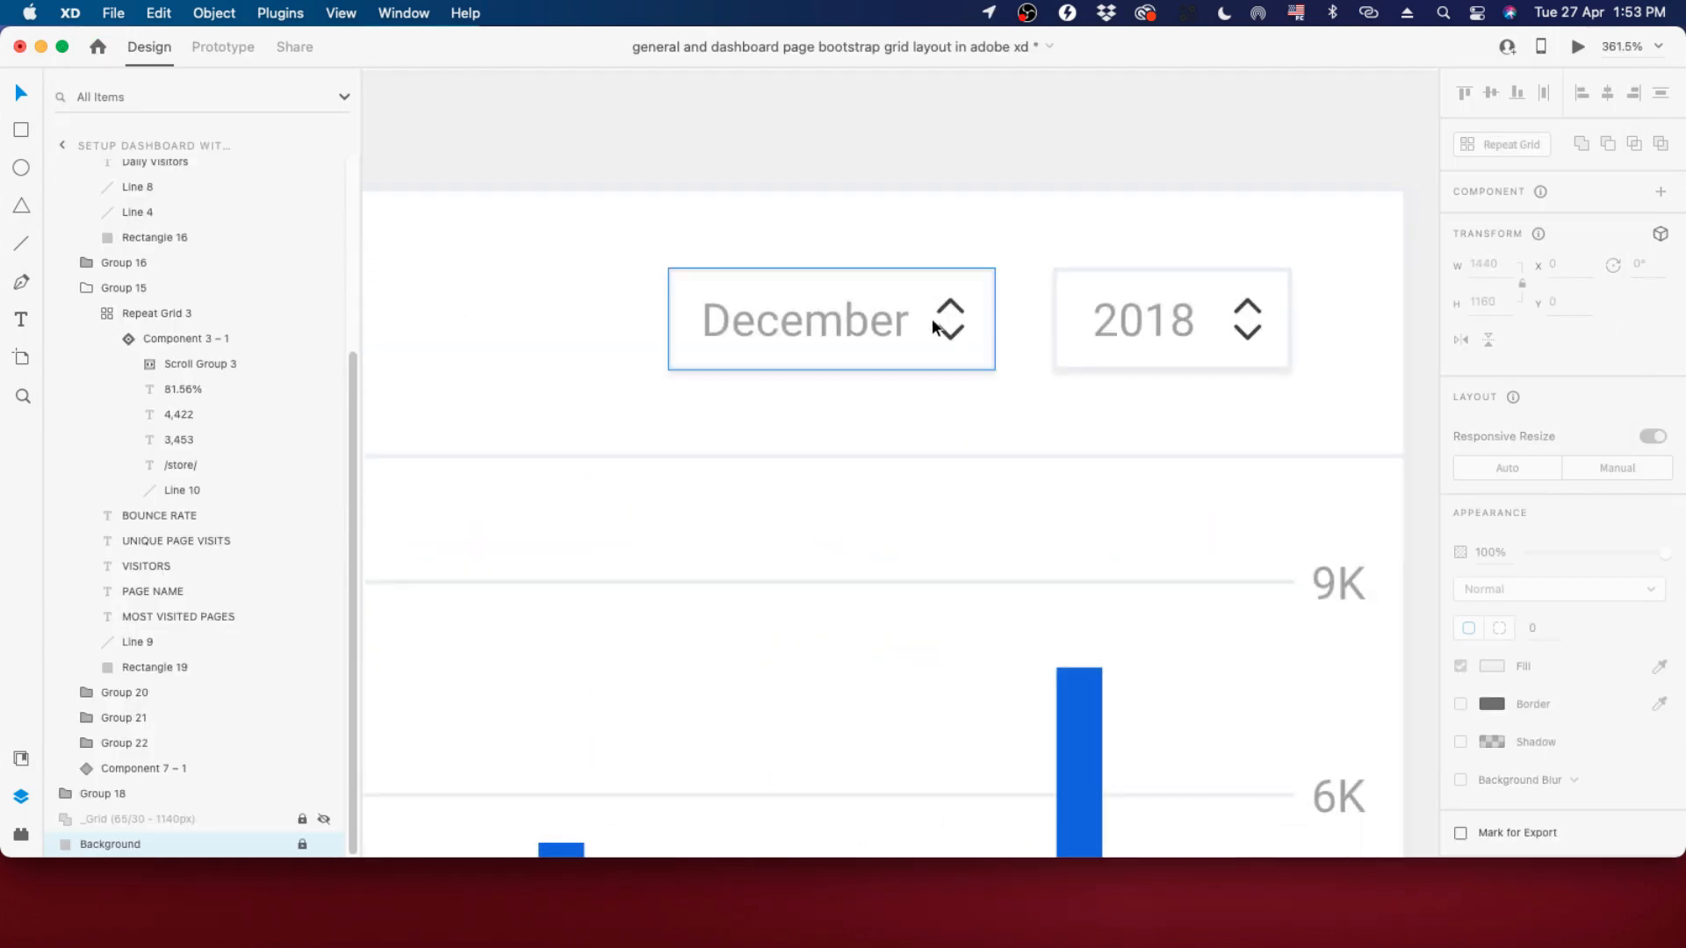
{"action": "scroll", "coordinate": [933, 325], "scroll_direction": "up", "scroll_amount": 2}
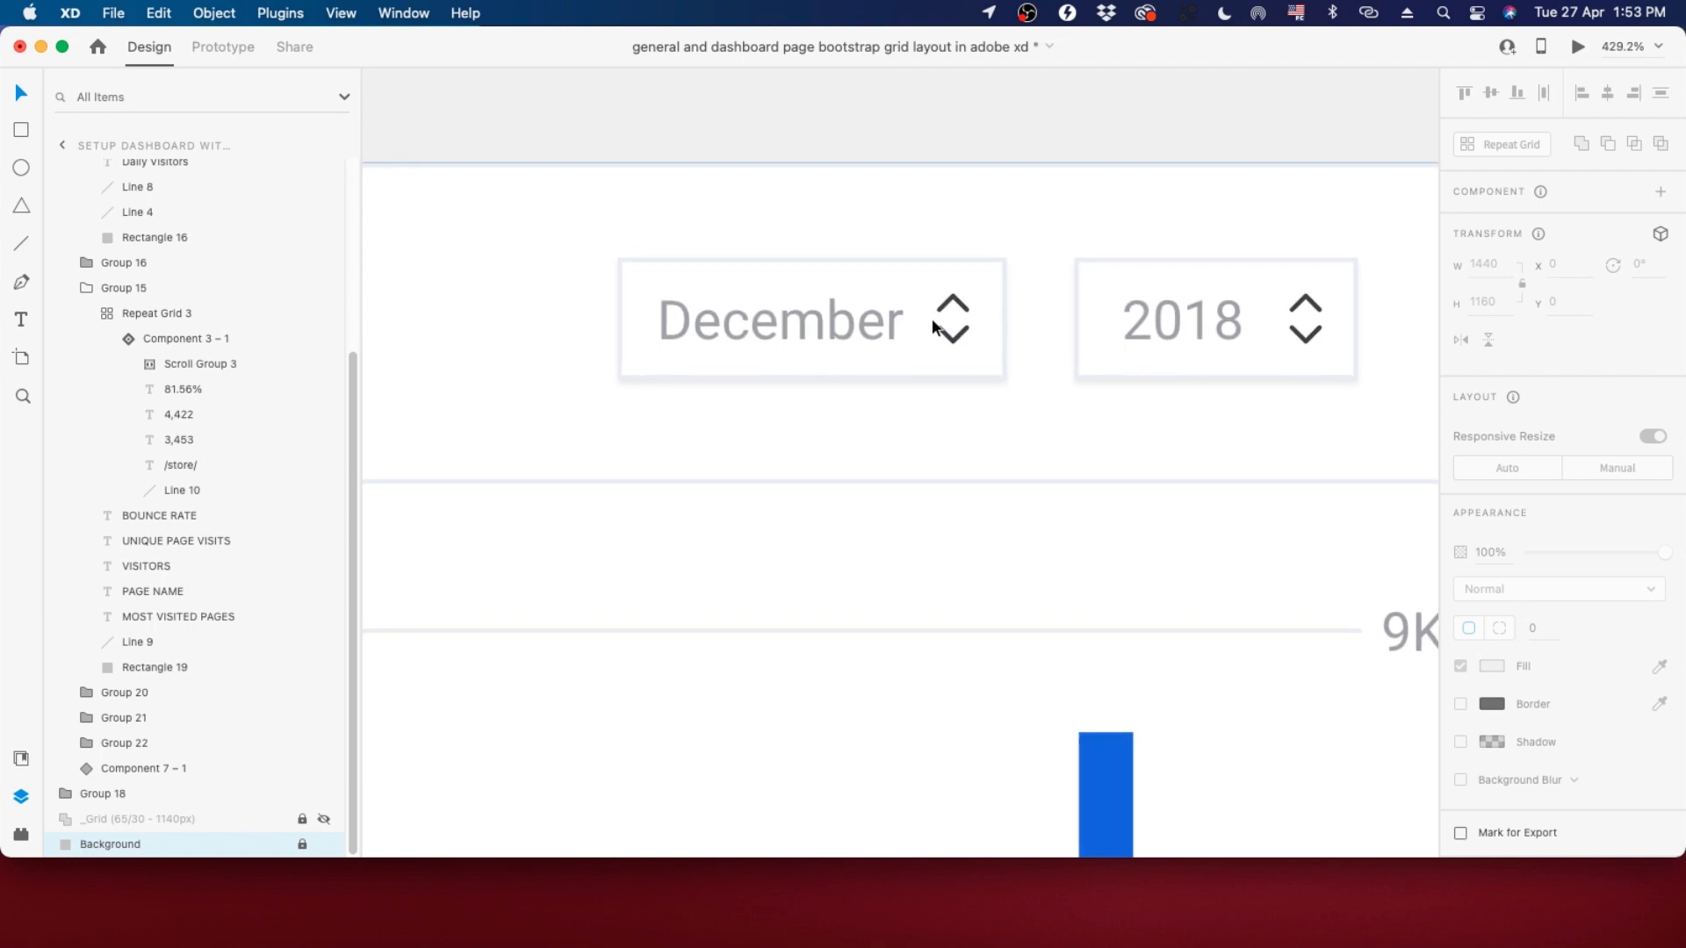
{"action": "scroll", "coordinate": [1384, 313], "scroll_direction": "up", "scroll_amount": 4}
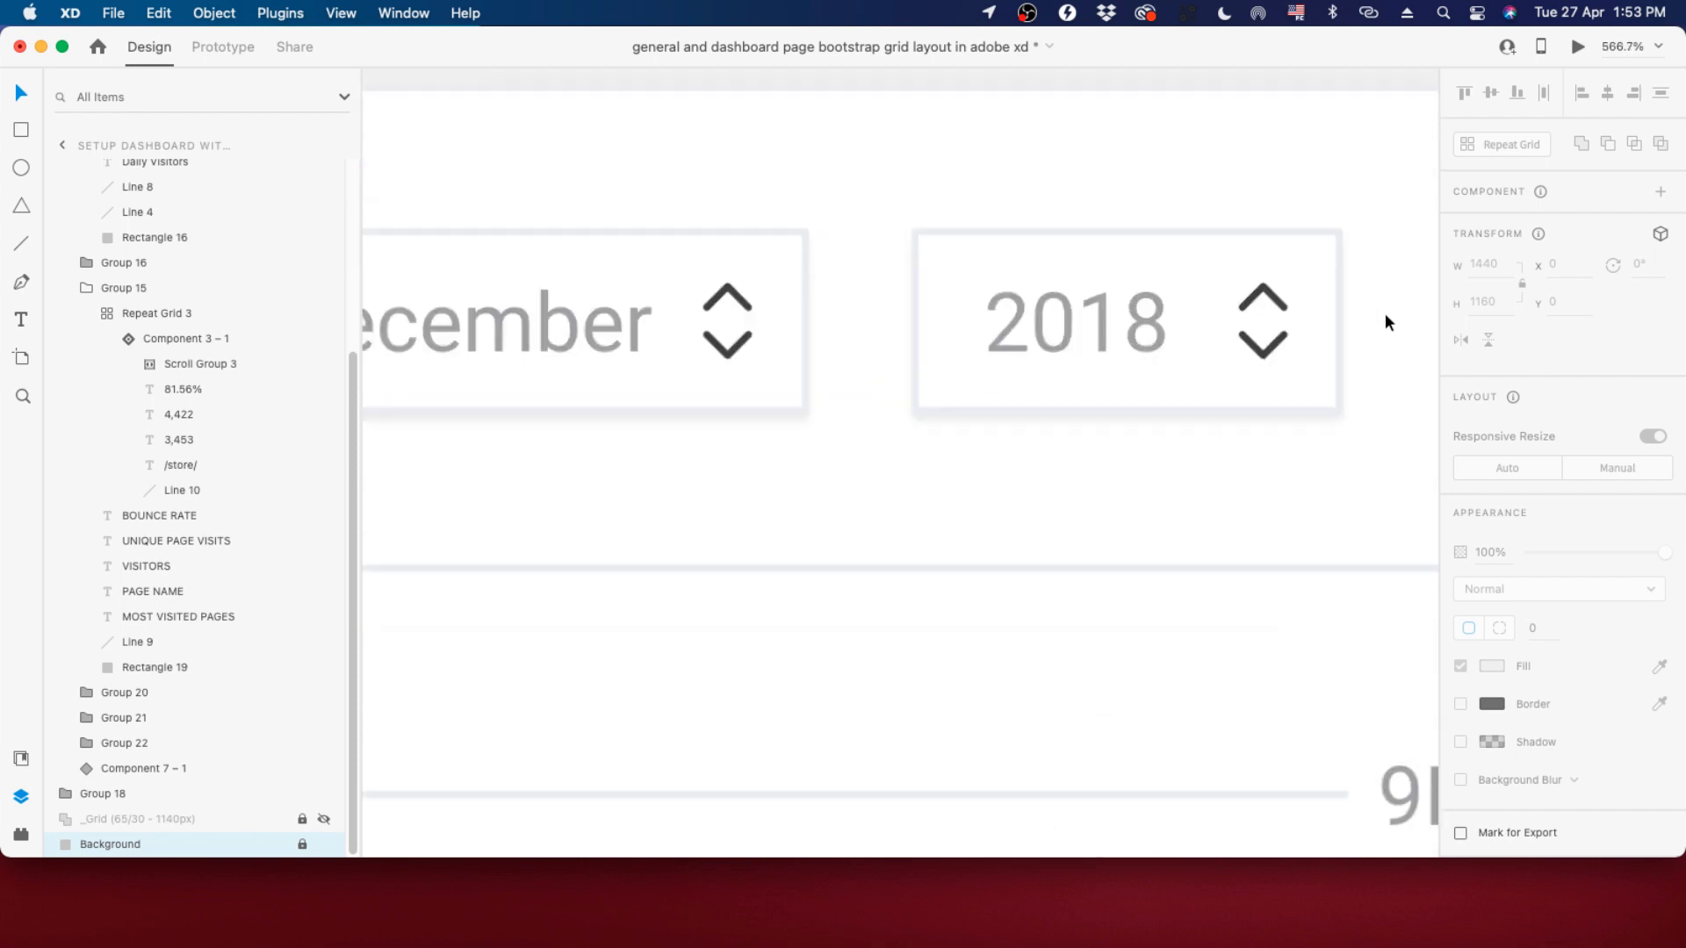
{"action": "scroll", "coordinate": [925, 134], "scroll_direction": "down", "scroll_amount": 7}
{"action": "left_click", "coordinate": [1030, 249], "text": "super"}
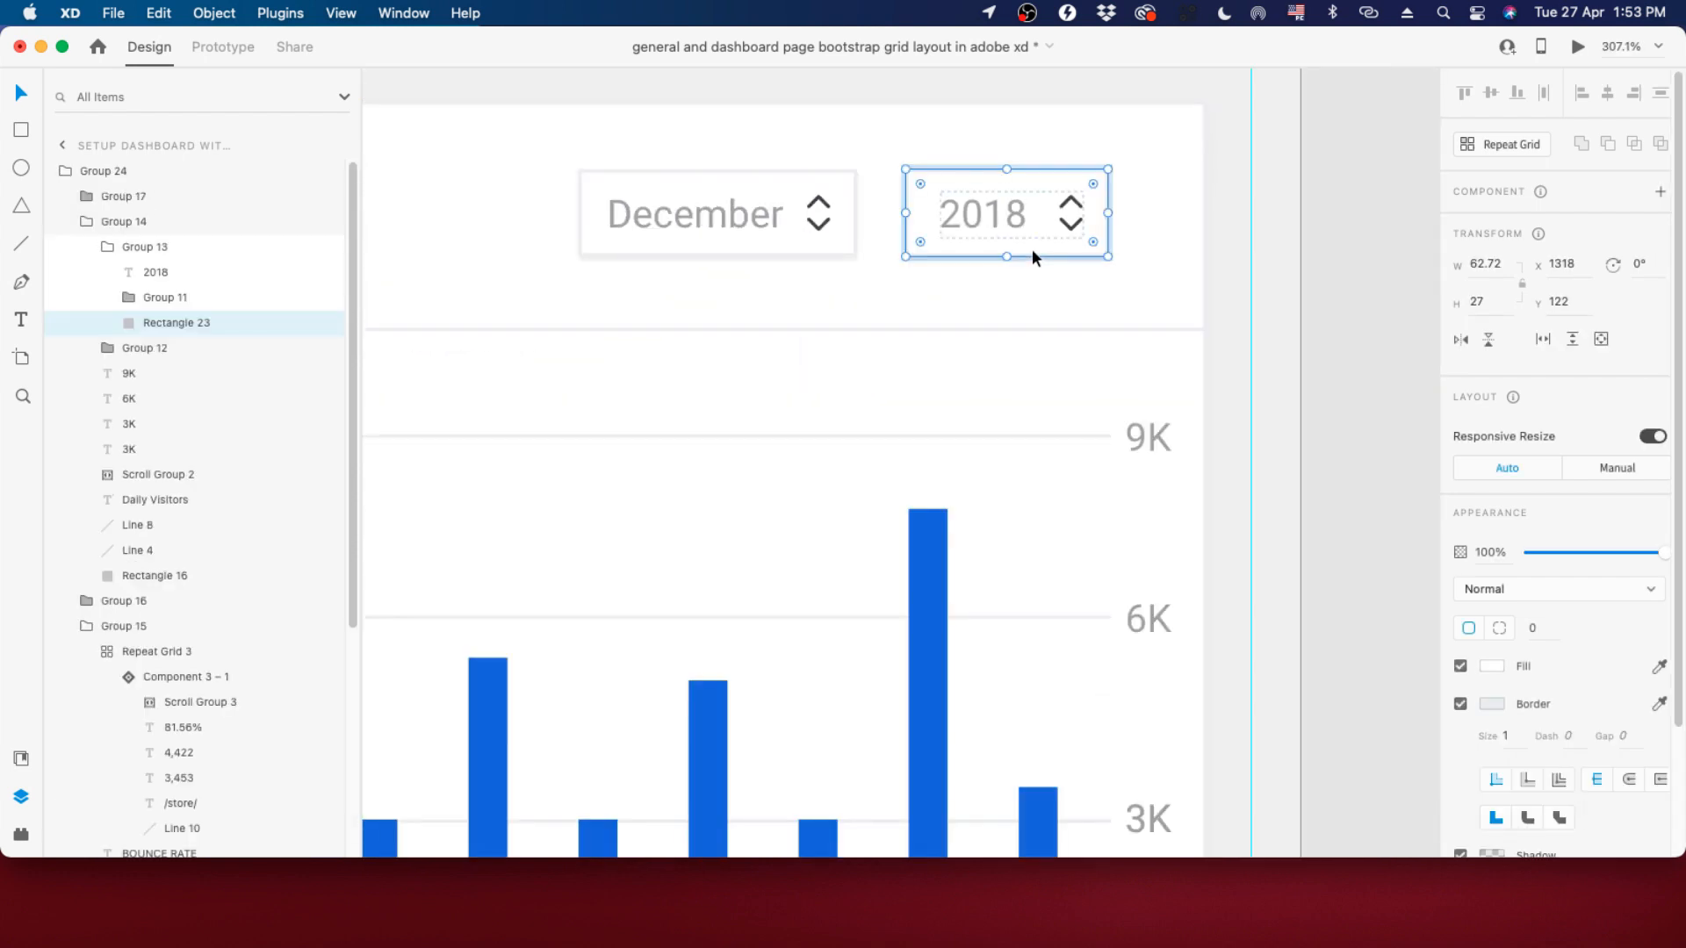
{"action": "left_click", "coordinate": [1008, 211]}
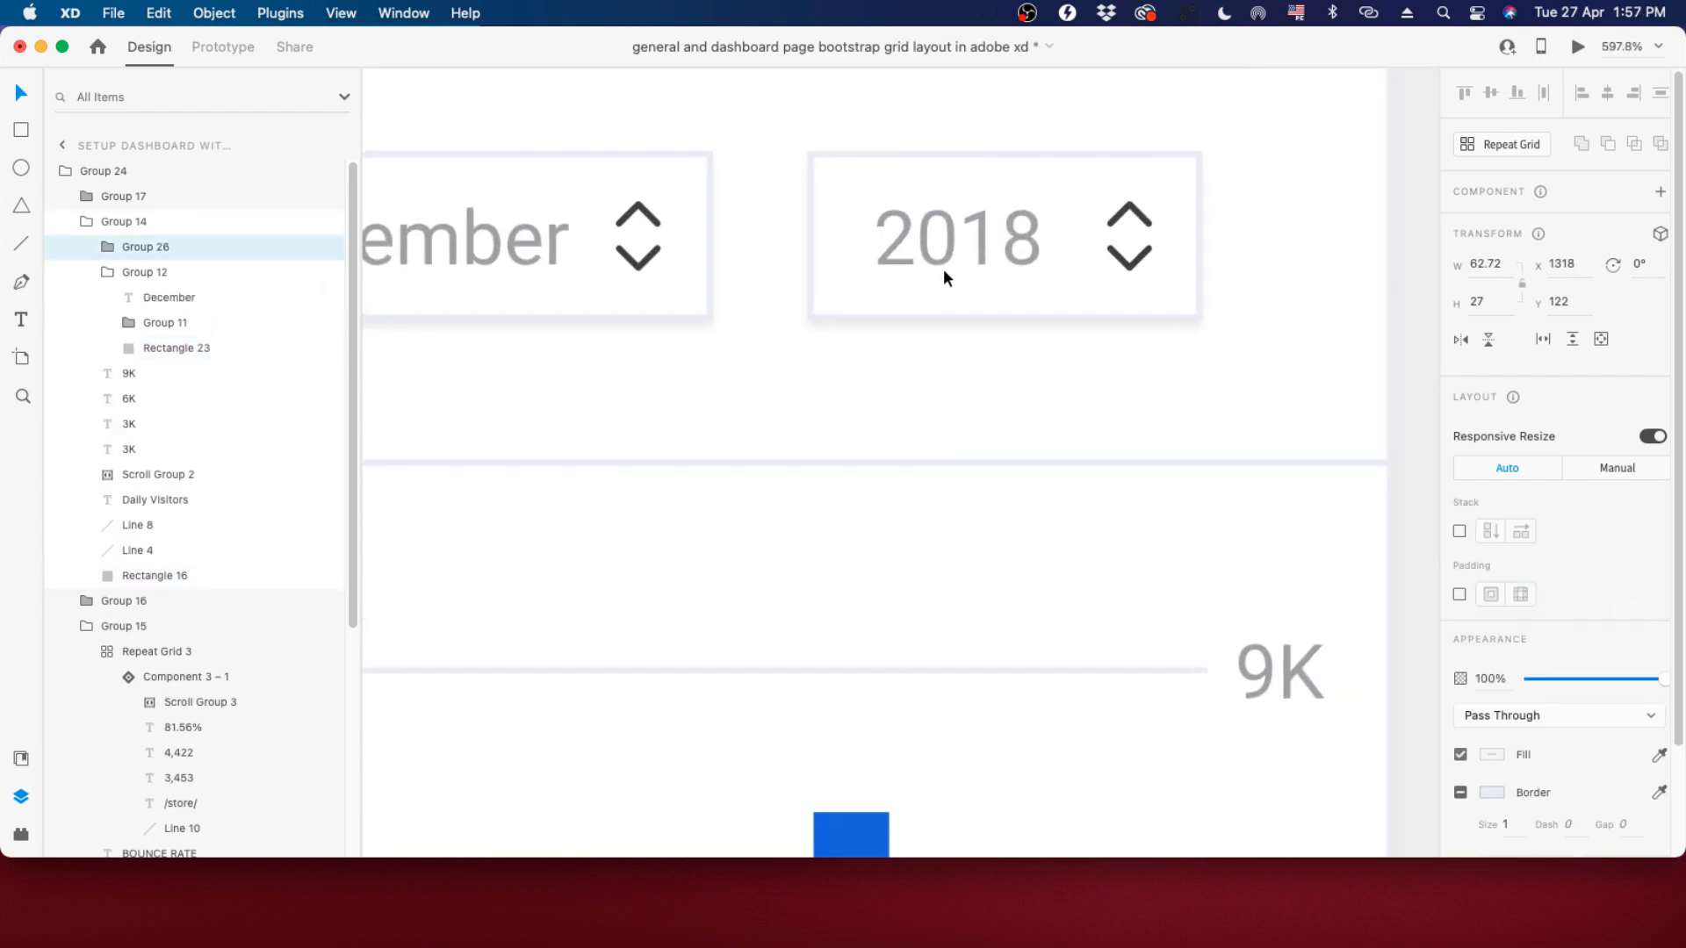
{"action": "mouse_move", "coordinate": [944, 271]}
{"action": "left_mouse_down"}
{"action": "mouse_move", "coordinate": [914, 242]}
{"action": "mouse_move", "coordinate": [929, 241]}
{"action": "left_mouse_up"}
{"action": "key", "text": "super+z"}
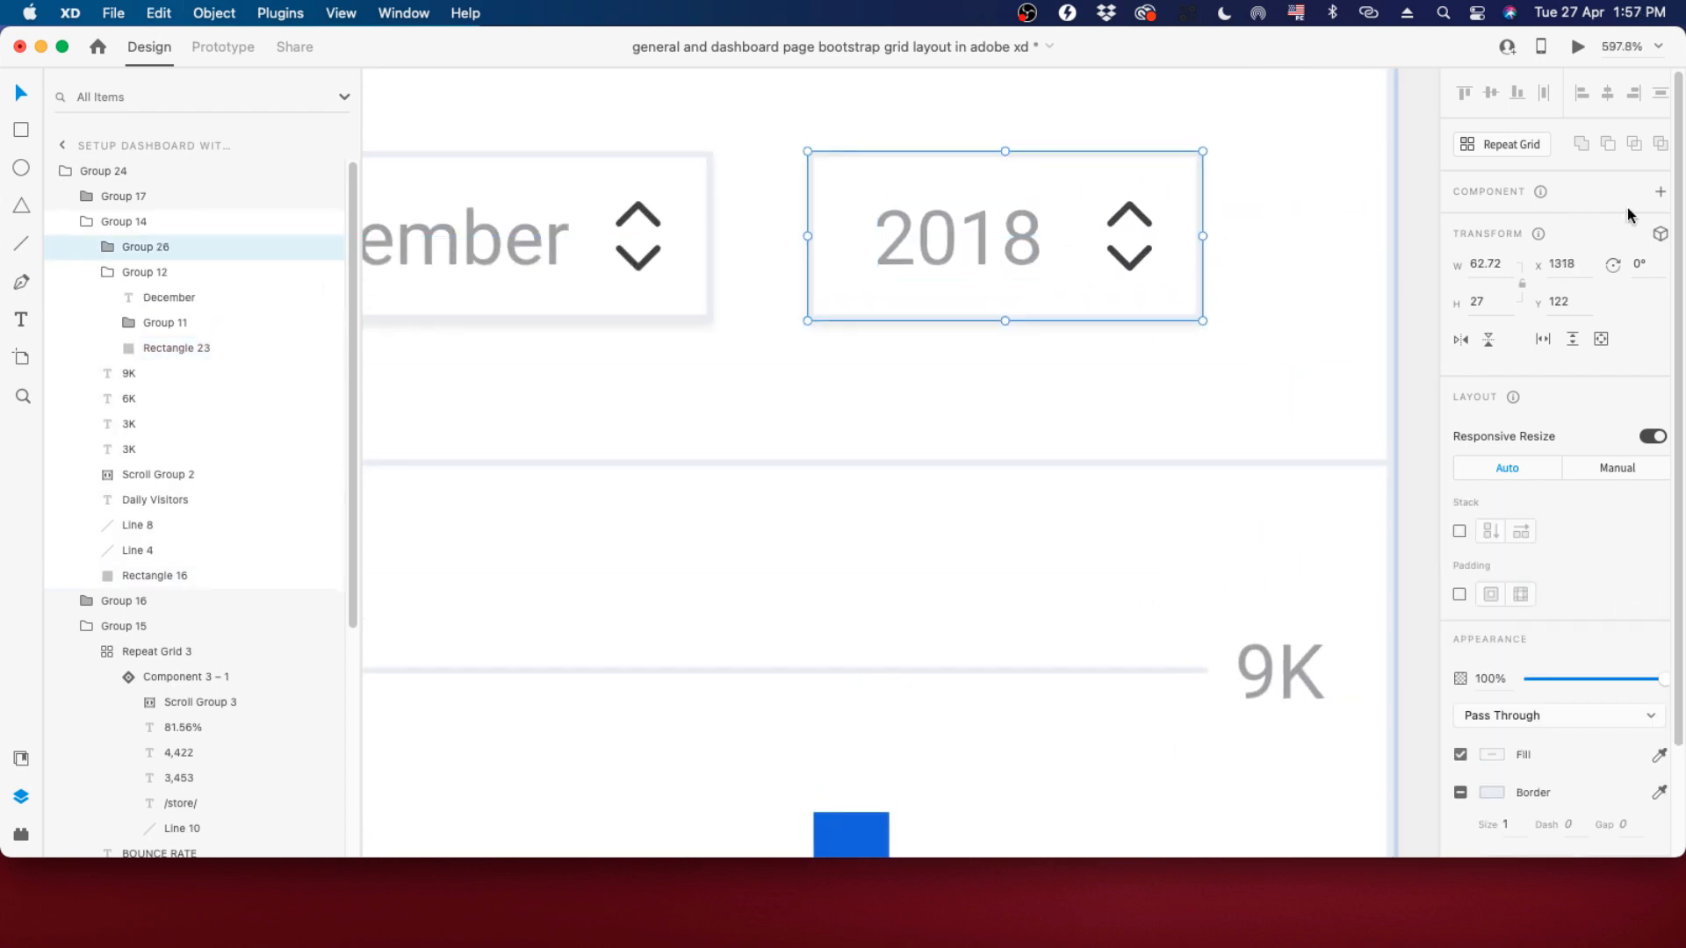
{"action": "right_click", "coordinate": [999, 258]}
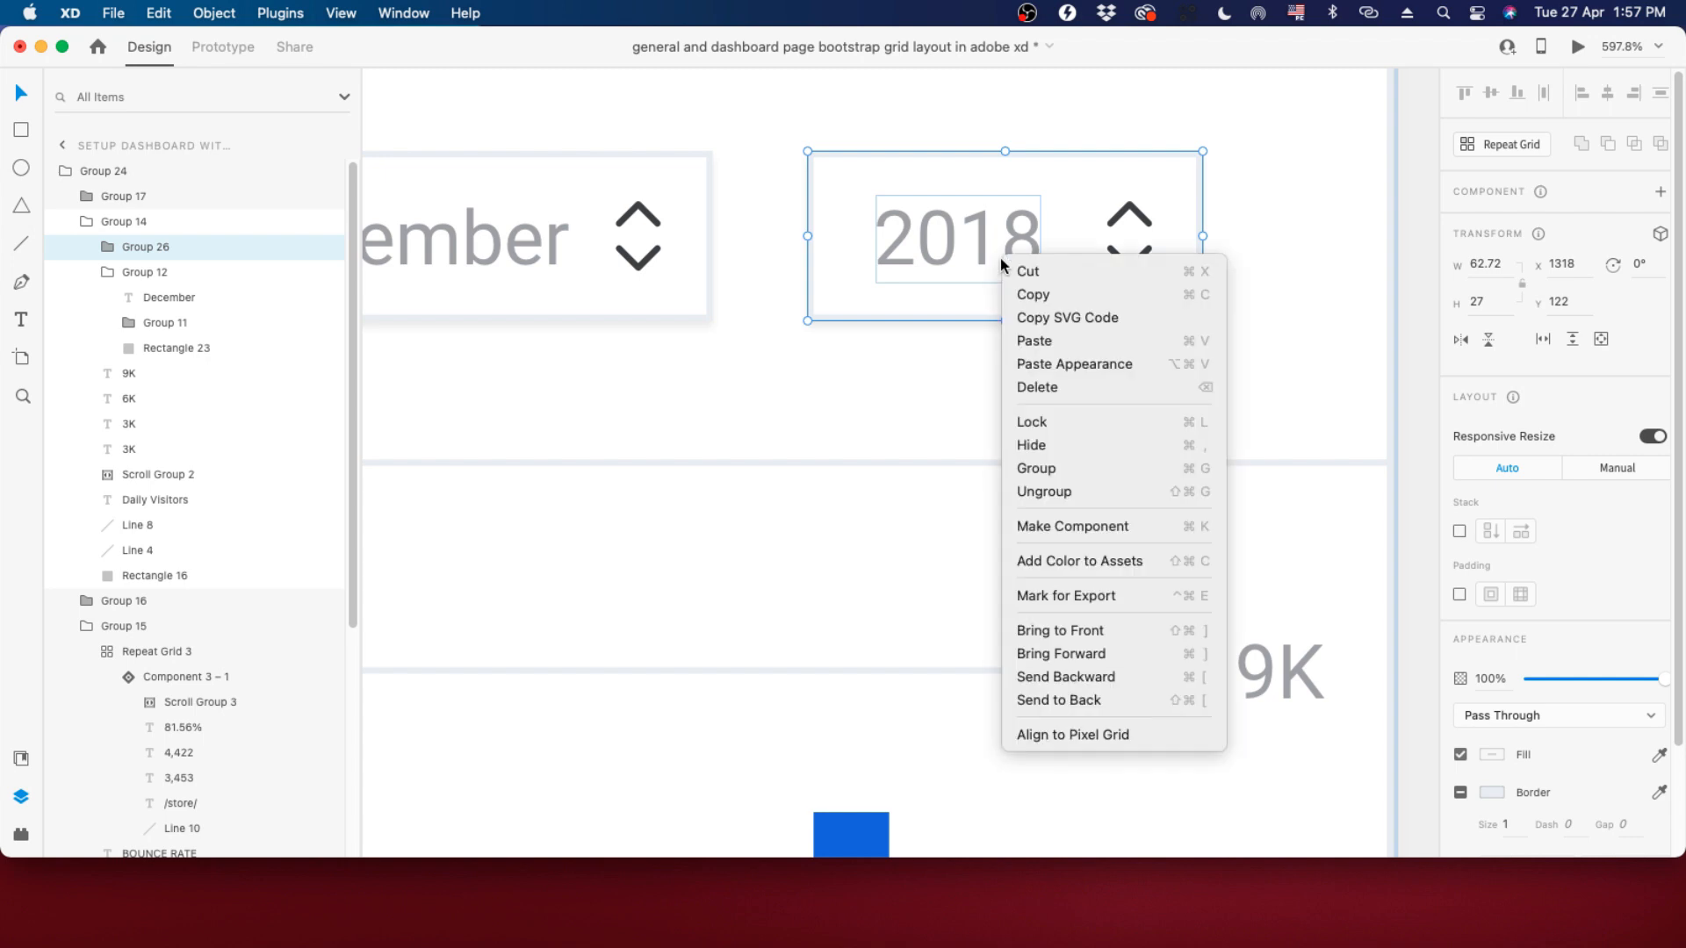
{"action": "left_click", "coordinate": [1073, 527]}
{"action": "scroll", "coordinate": [993, 204], "scroll_direction": "down", "scroll_amount": 3}
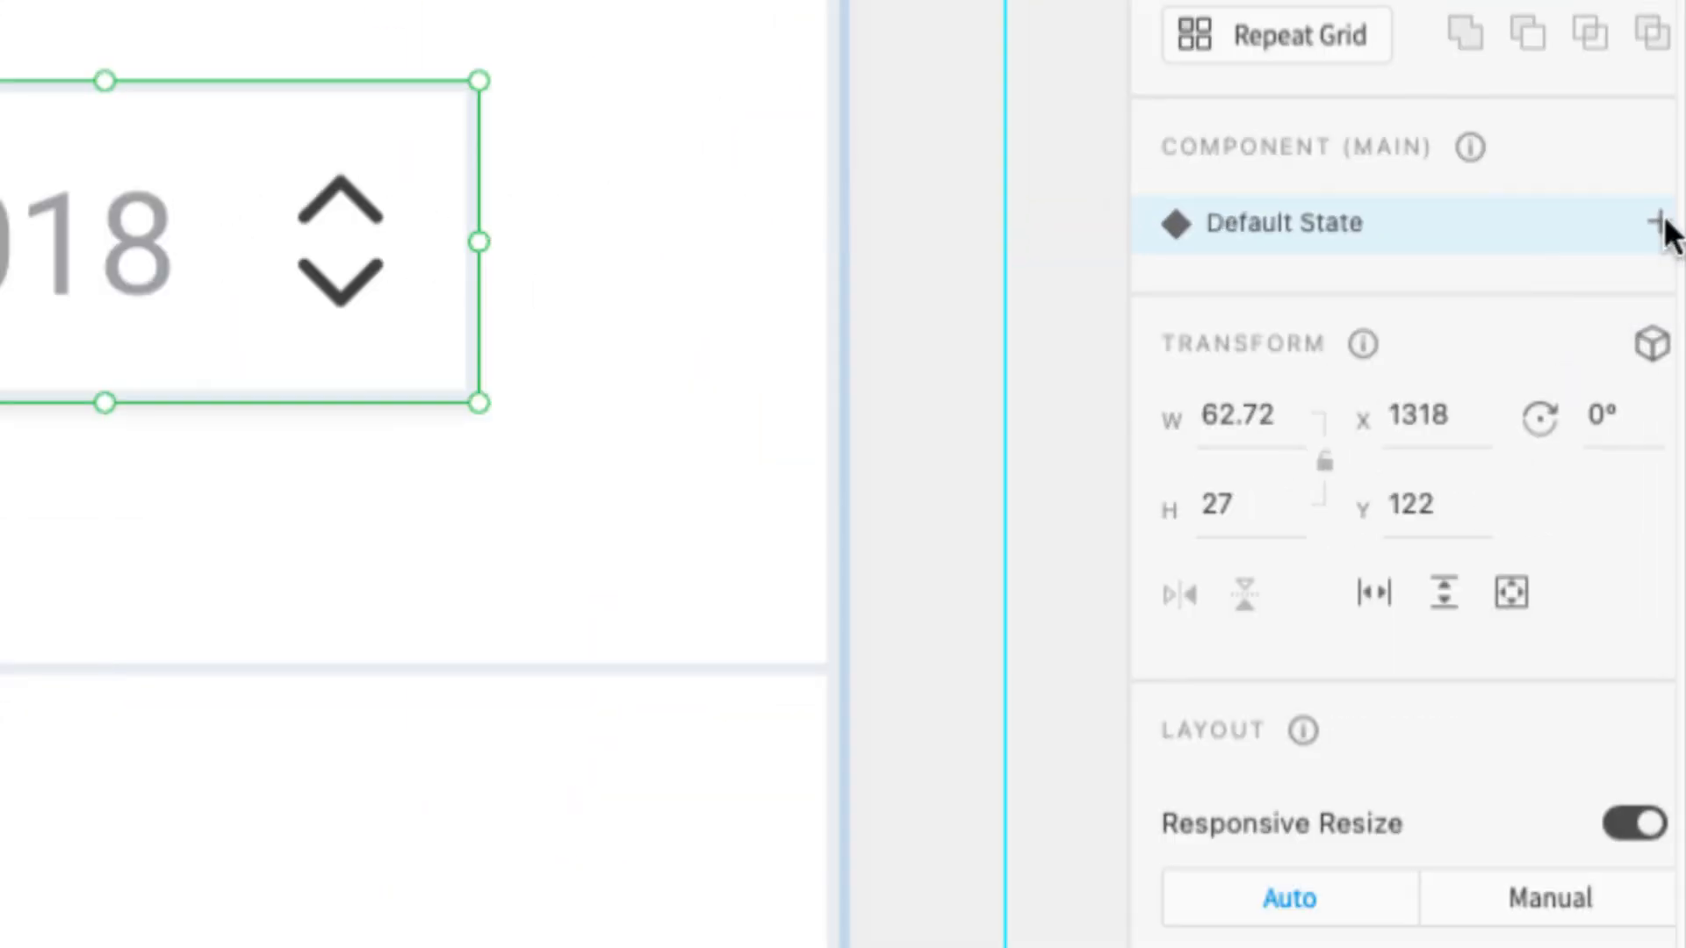
Add a new state to the year selector component and stretch its background rectangle downward to a height of 98.
{"action": "left_click", "coordinate": [1663, 225]}
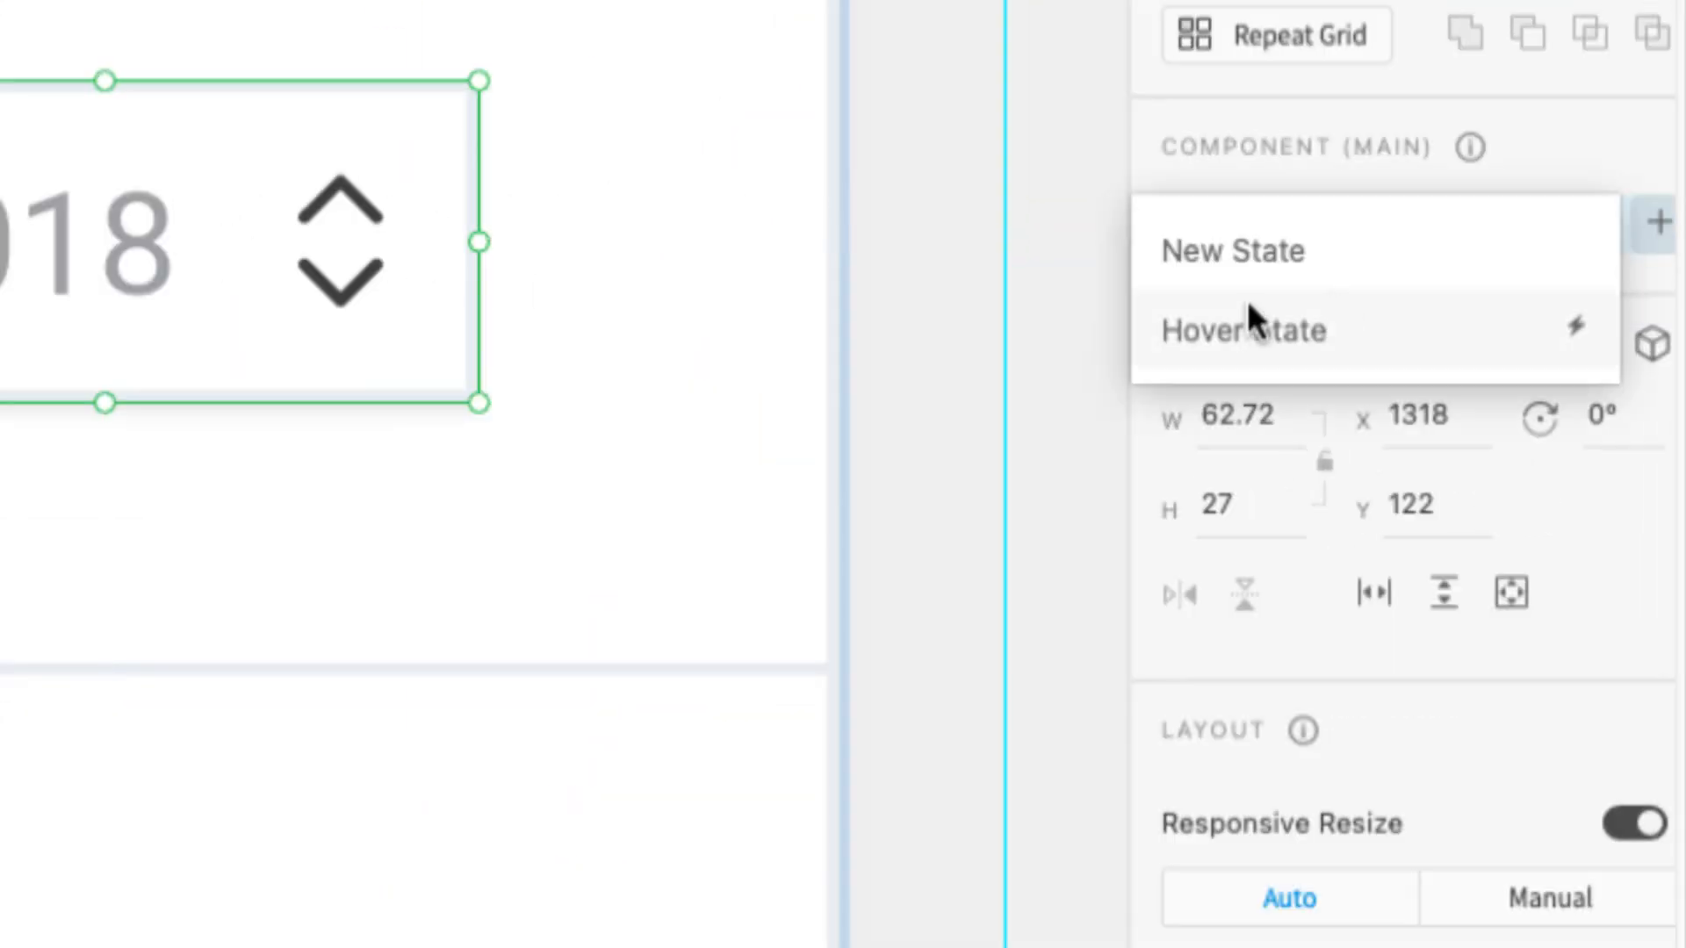
{"action": "left_click", "coordinate": [1231, 254]}
{"action": "left_click", "coordinate": [1181, 294]}
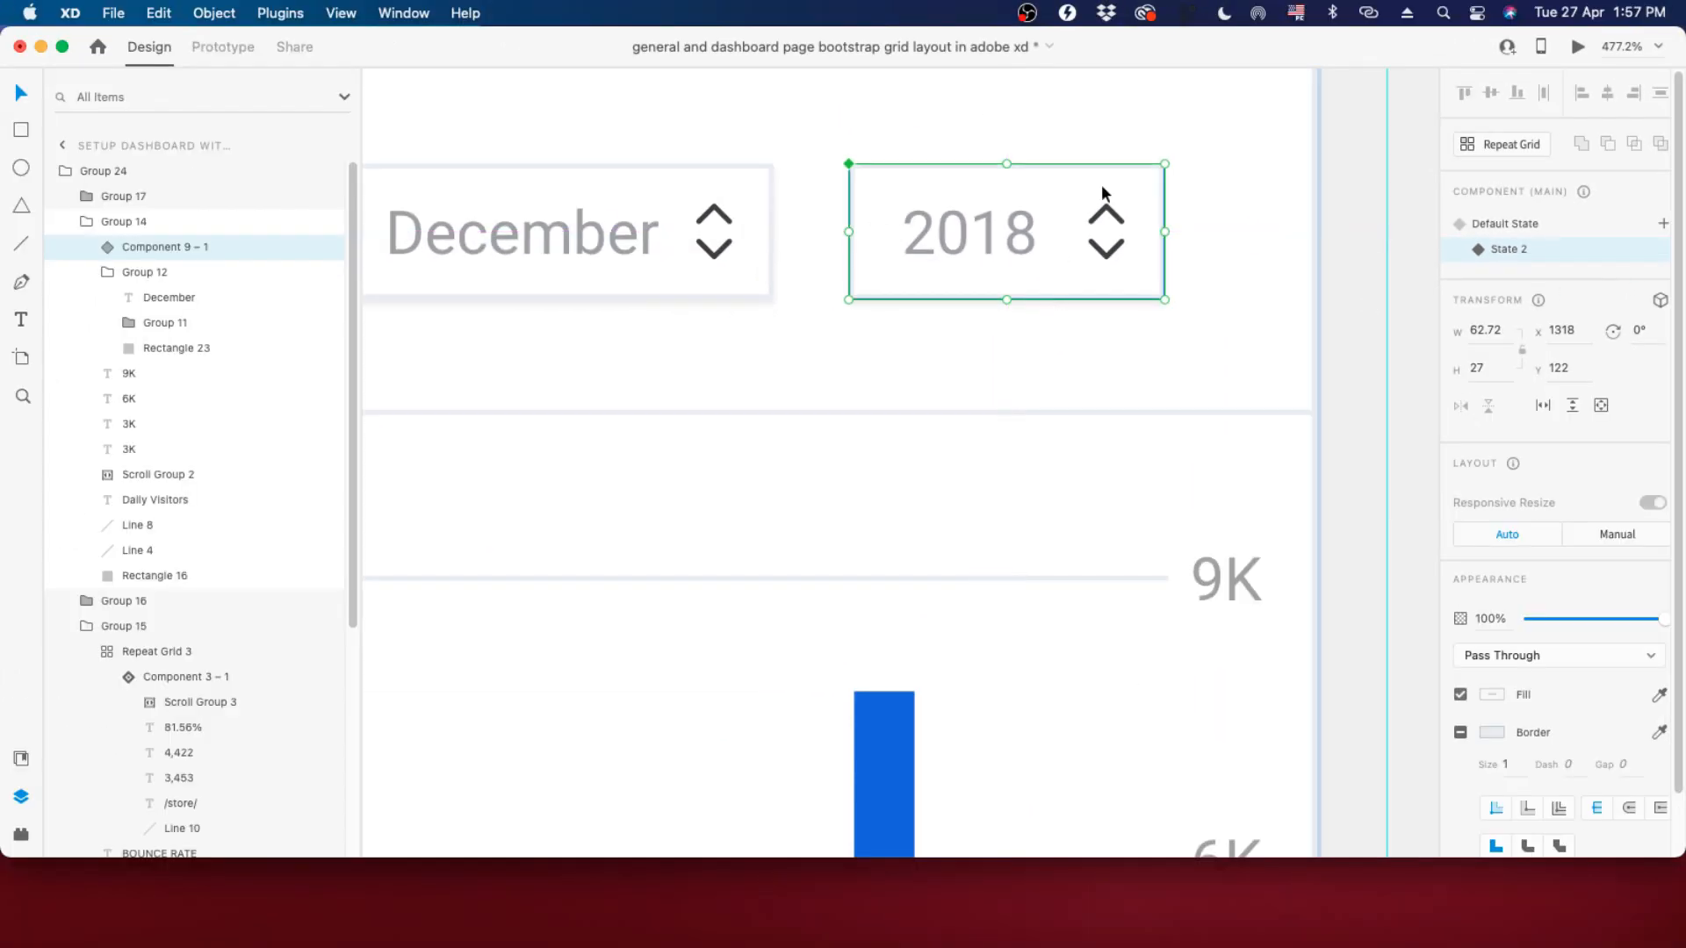
{"action": "scroll", "coordinate": [1103, 188], "scroll_direction": "up", "scroll_amount": 2}
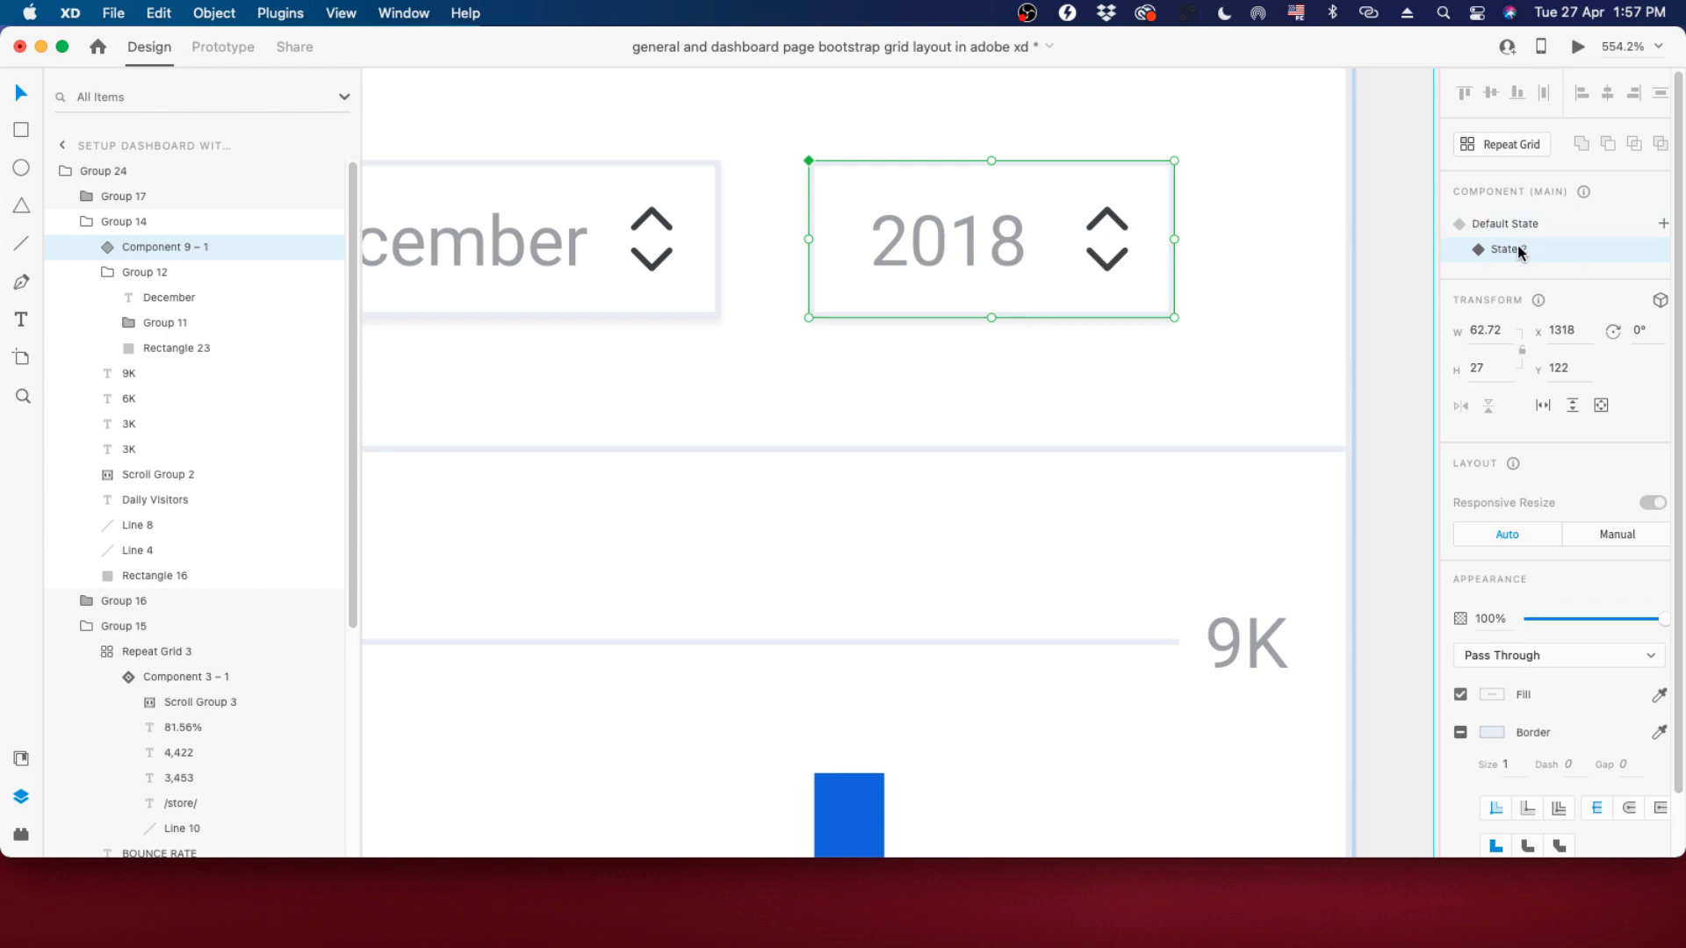
{"action": "left_click", "coordinate": [1489, 252]}
{"action": "left_click_drag", "start_coordinate": [991, 317], "coordinate": [976, 734]}
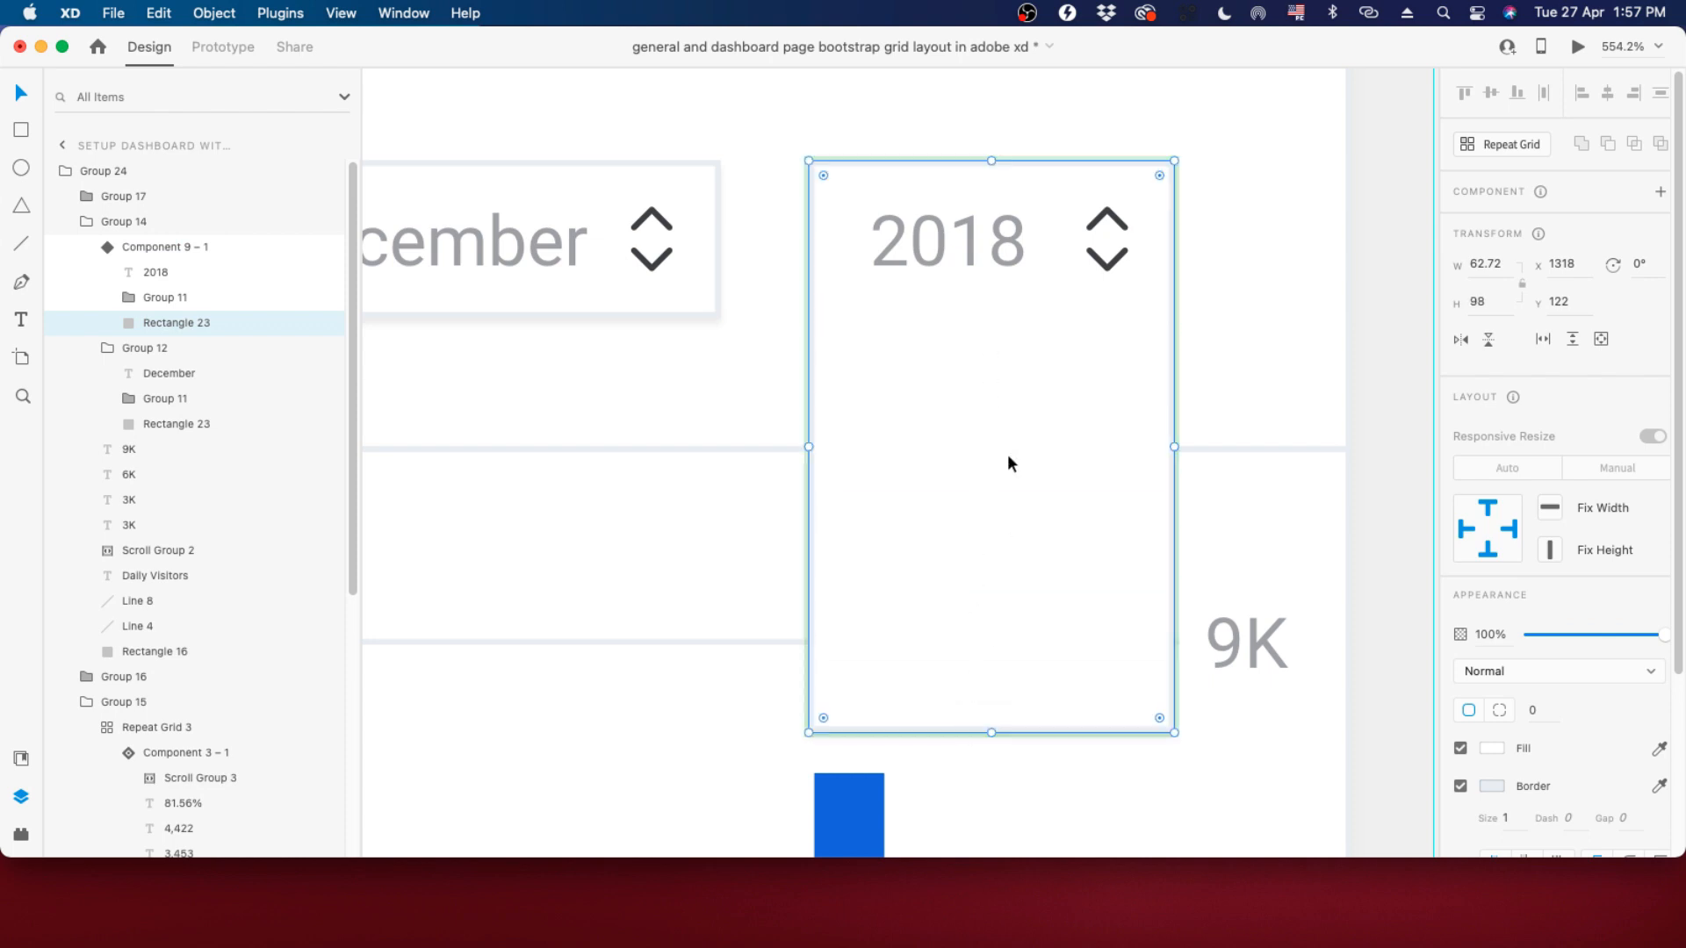
Duplicate the 2018 label 7 px below the original in State 2, change the copy to 2021 and left-align it.
{"action": "double_click", "coordinate": [966, 239]}
{"action": "left_click_drag", "start_coordinate": [966, 240], "coordinate": [969, 363]}
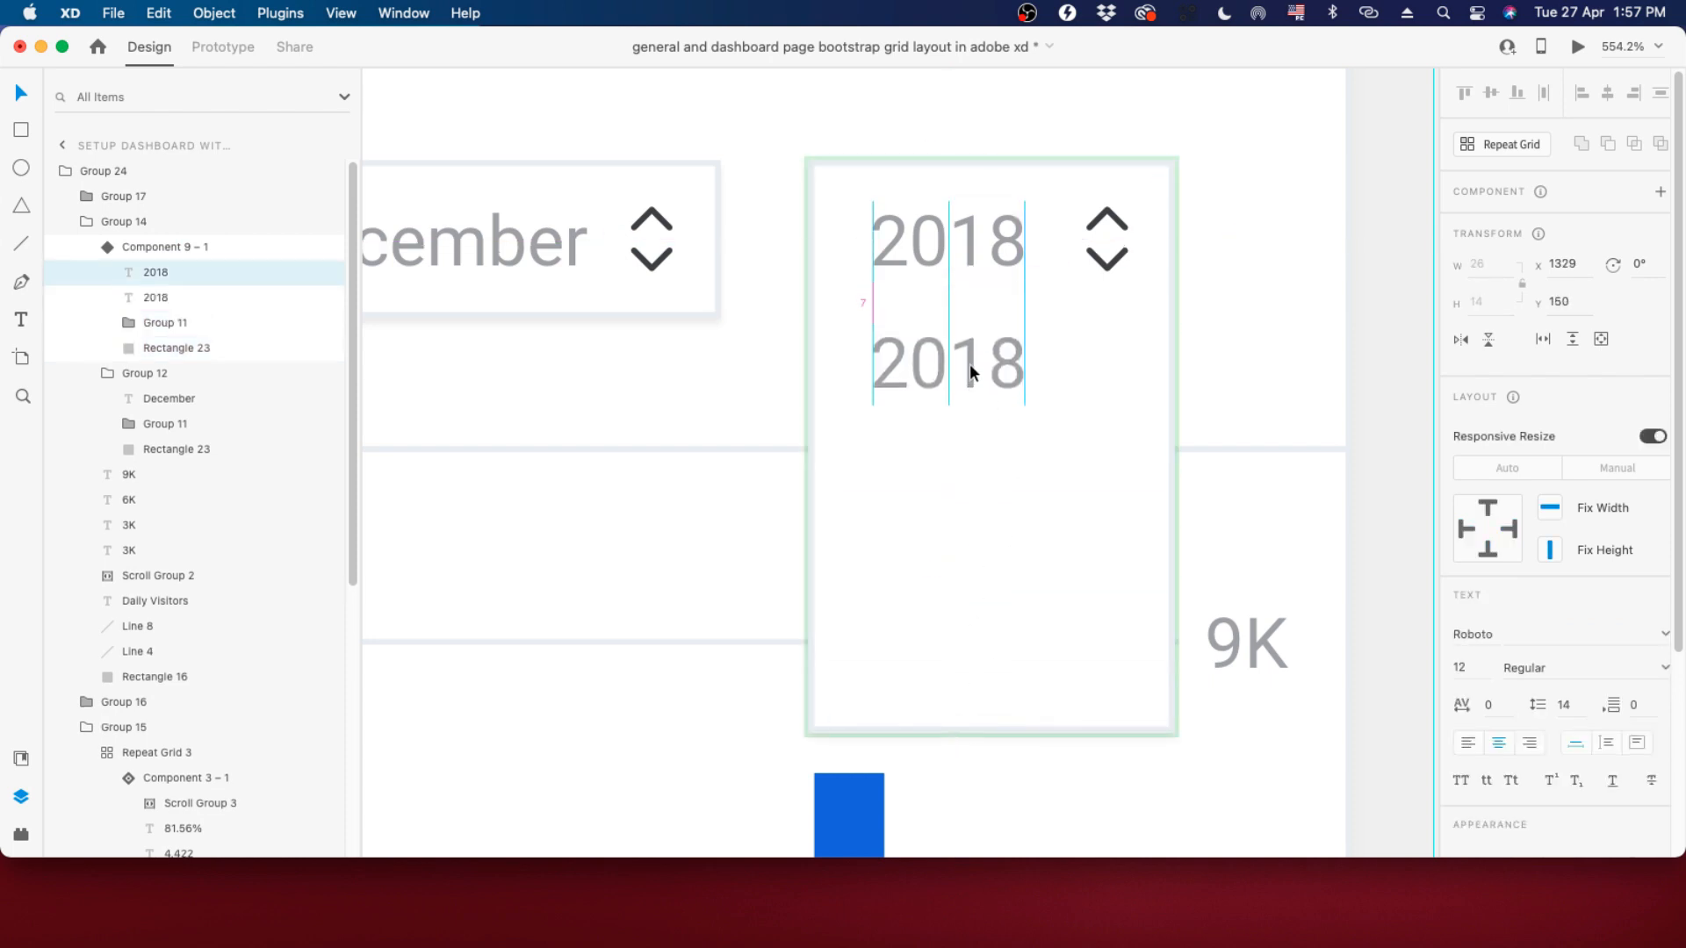
{"action": "double_click", "coordinate": [971, 365]}
{"action": "type", "text": "2021"}
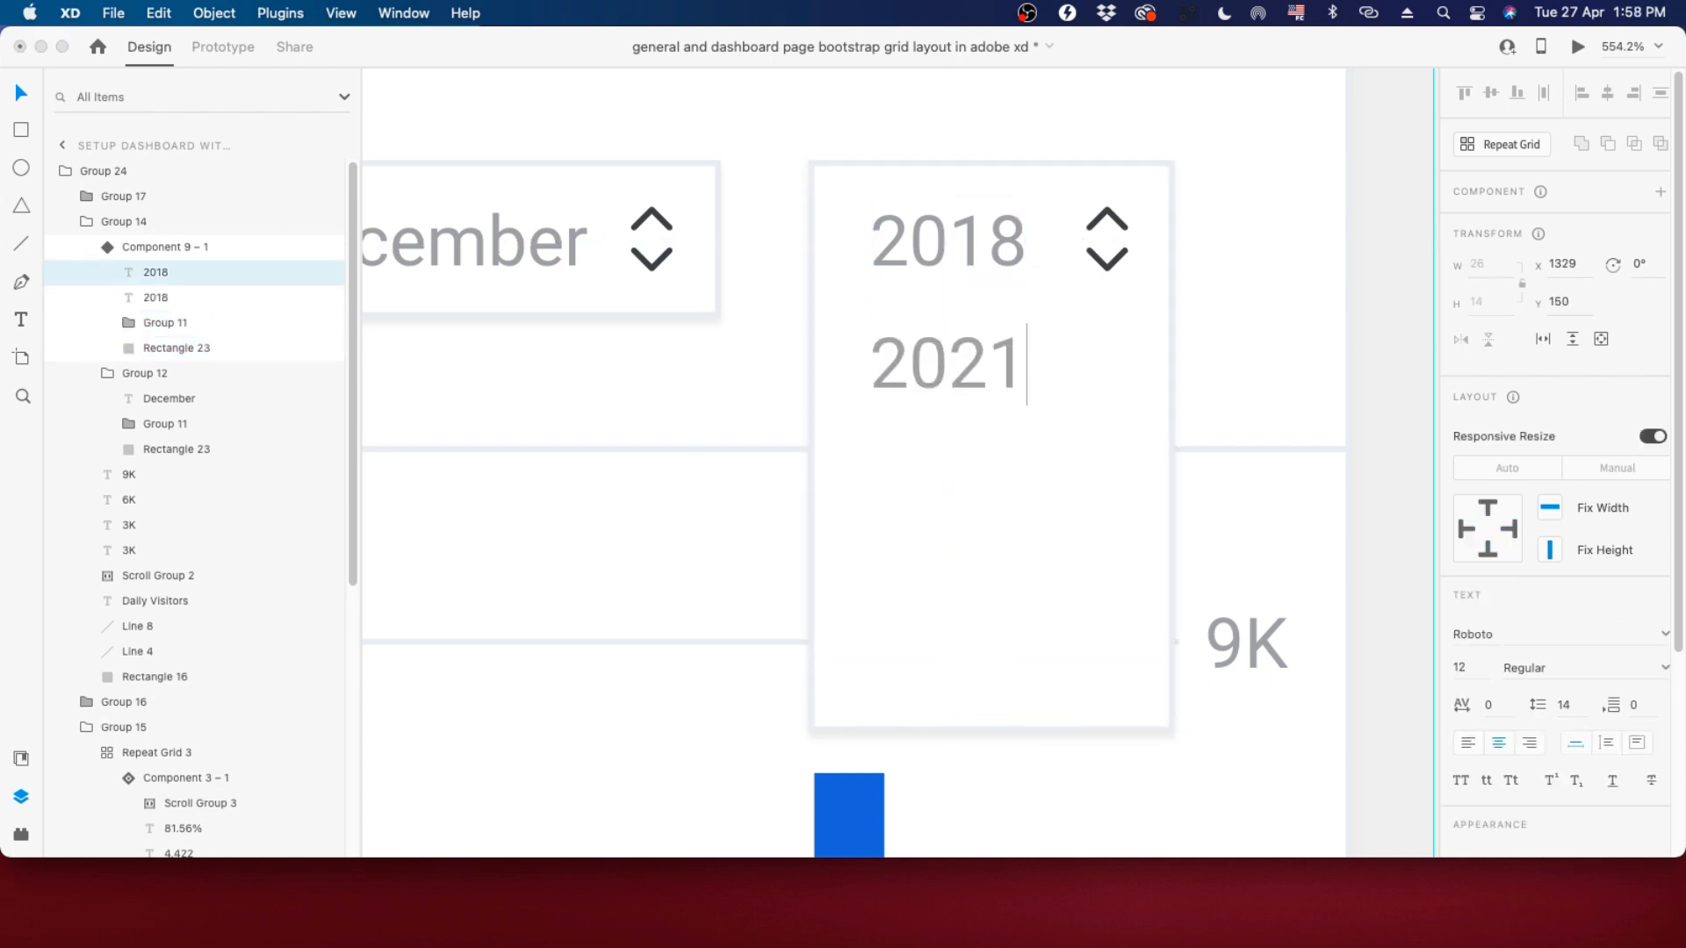
{"action": "key", "text": "Escape"}
{"action": "left_click", "coordinate": [1468, 742]}
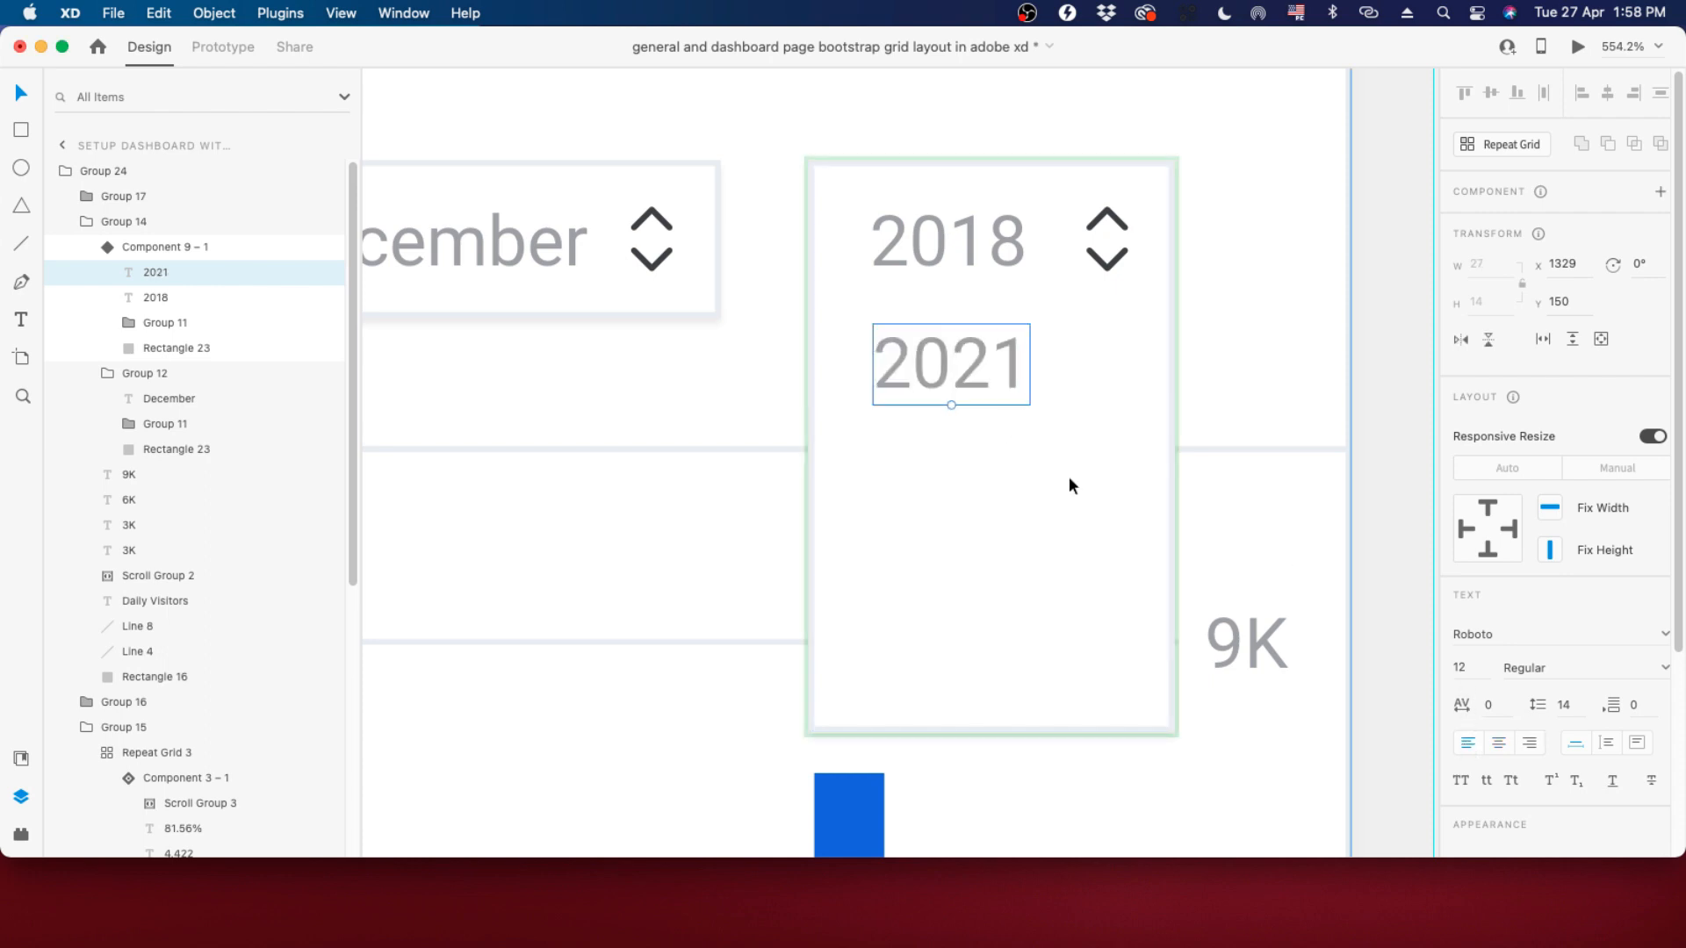
Duplicate the 2021 label with the same spacing below it and change the copy to 2020.
{"action": "key", "text": "super+d"}
{"action": "left_click_drag", "start_coordinate": [964, 395], "coordinate": [966, 497]}
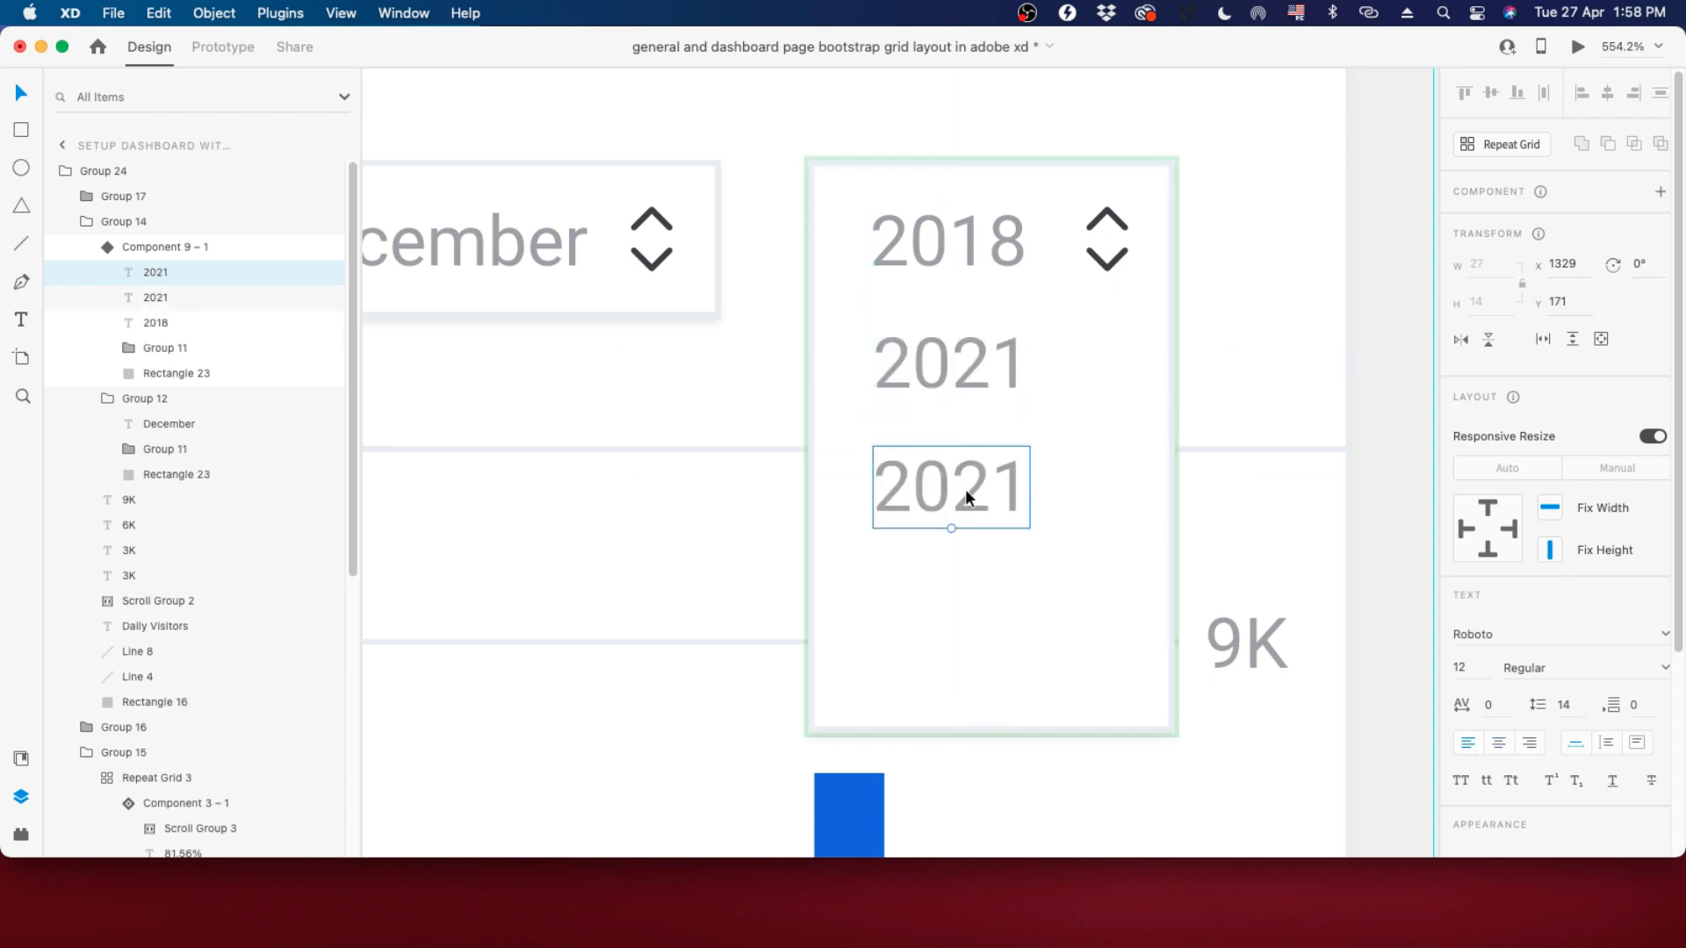
{"action": "double_click", "coordinate": [966, 491]}
{"action": "type", "text": "202"}
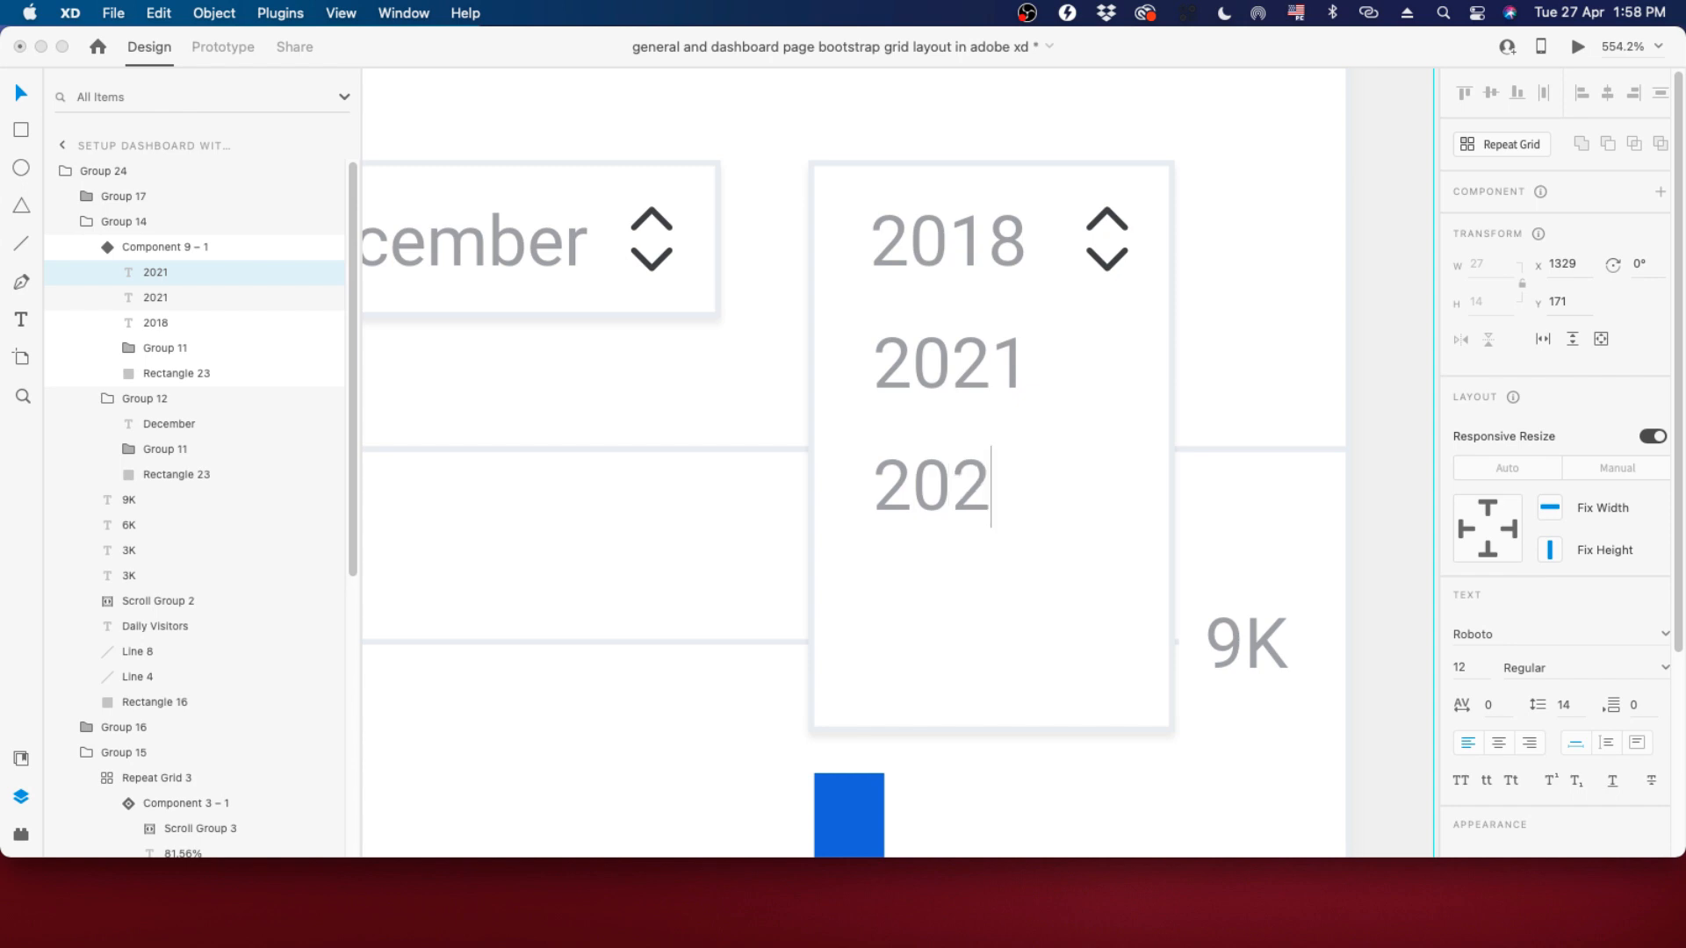
{"action": "type", "text": "0"}
{"action": "key", "text": "Escape"}
Duplicate the 2020 label at the same spacing beneath it and change the copy to 2019.
{"action": "key", "text": "super+d"}
{"action": "left_click_drag", "start_coordinate": [992, 485], "coordinate": [987, 604]}
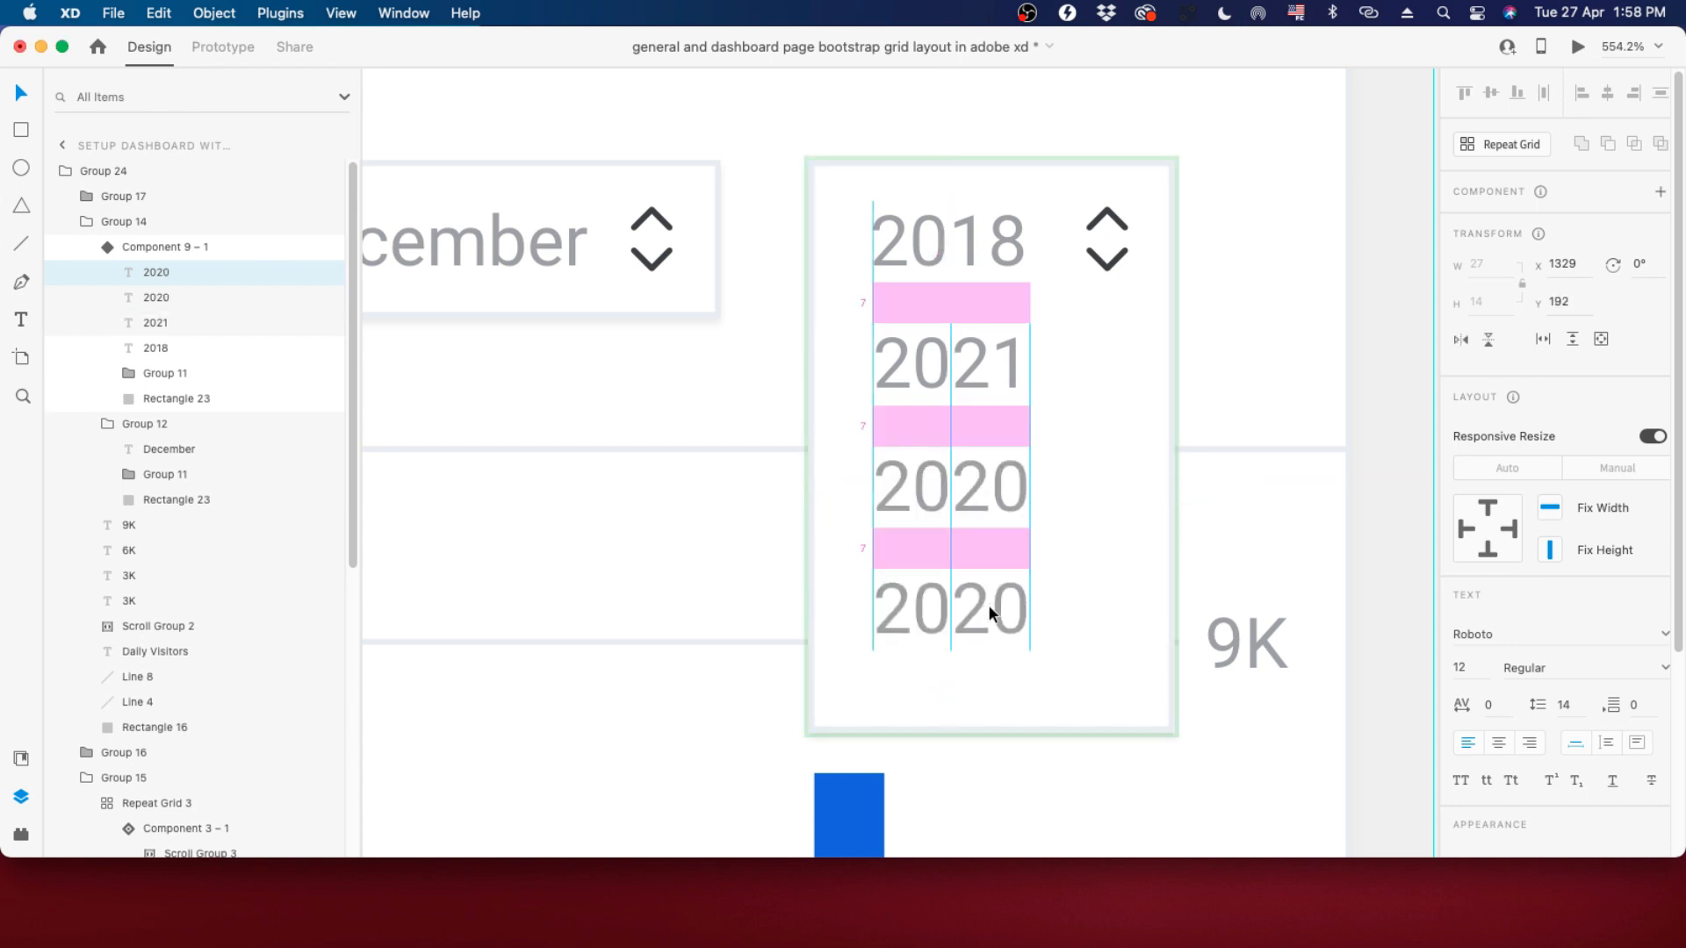
{"action": "double_click", "coordinate": [987, 605]}
{"action": "type", "text": "20"}
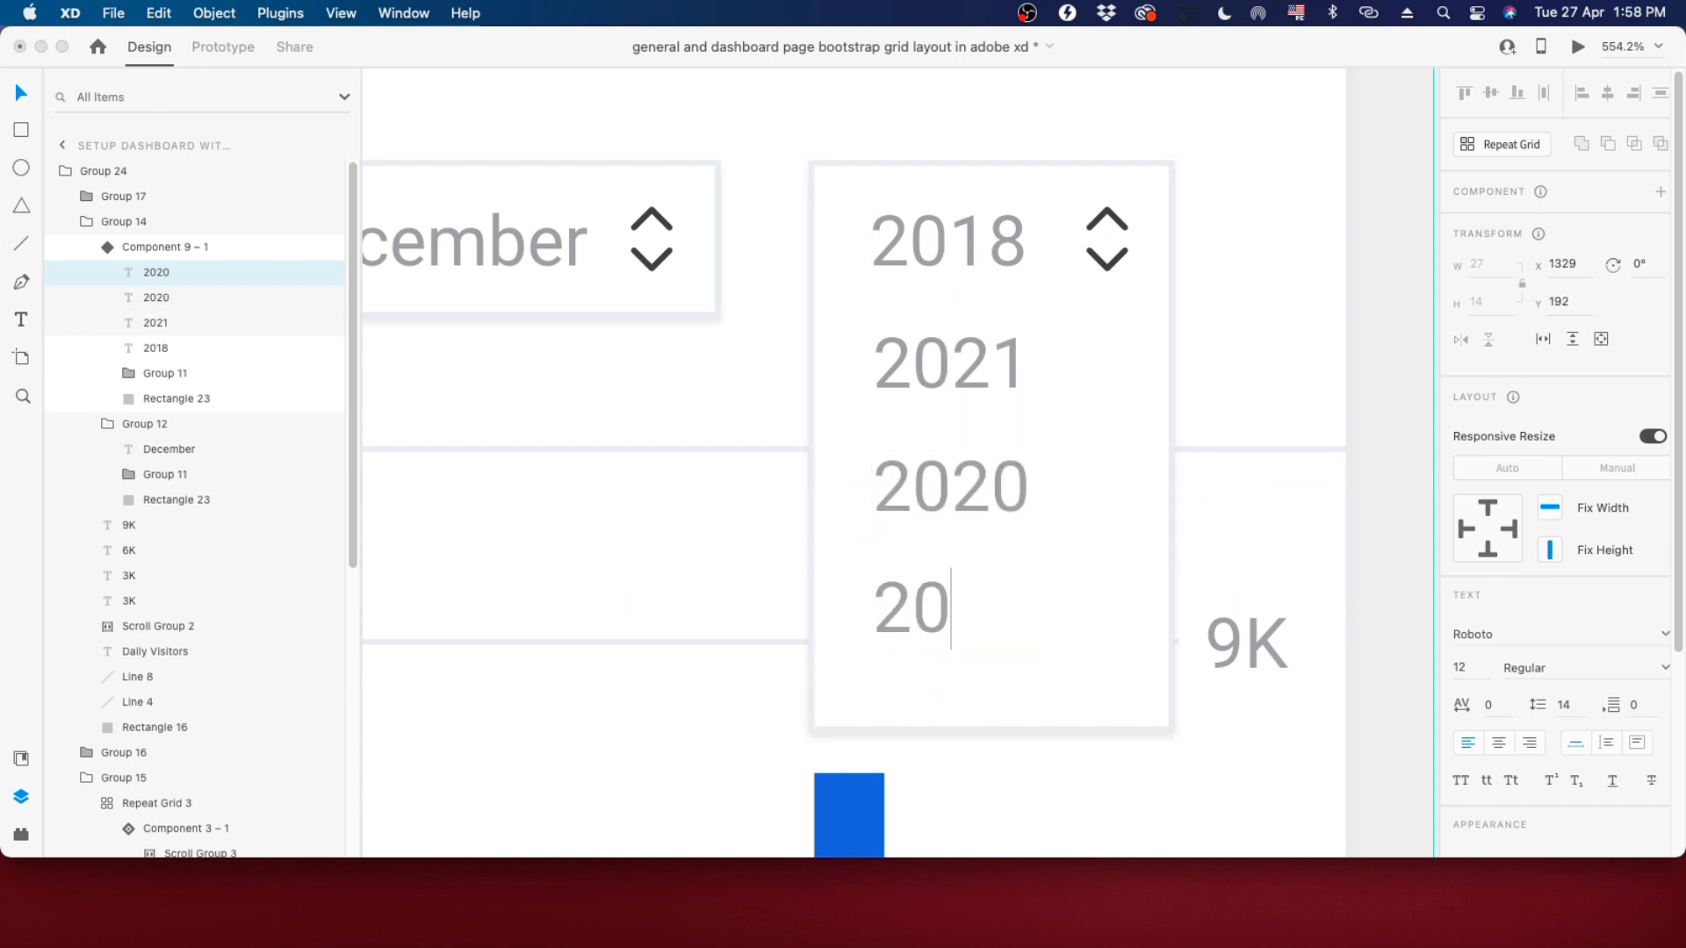
{"action": "type", "text": "19"}
{"action": "key", "text": "Escape"}
Duplicate the 2019 label below it, change the copy to 2018 and give it a dark grey fill.
{"action": "key", "text": "super+d"}
{"action": "left_click_drag", "start_coordinate": [971, 682], "coordinate": [971, 740]}
{"action": "double_click", "coordinate": [971, 740]}
{"action": "type", "text": "2018"}
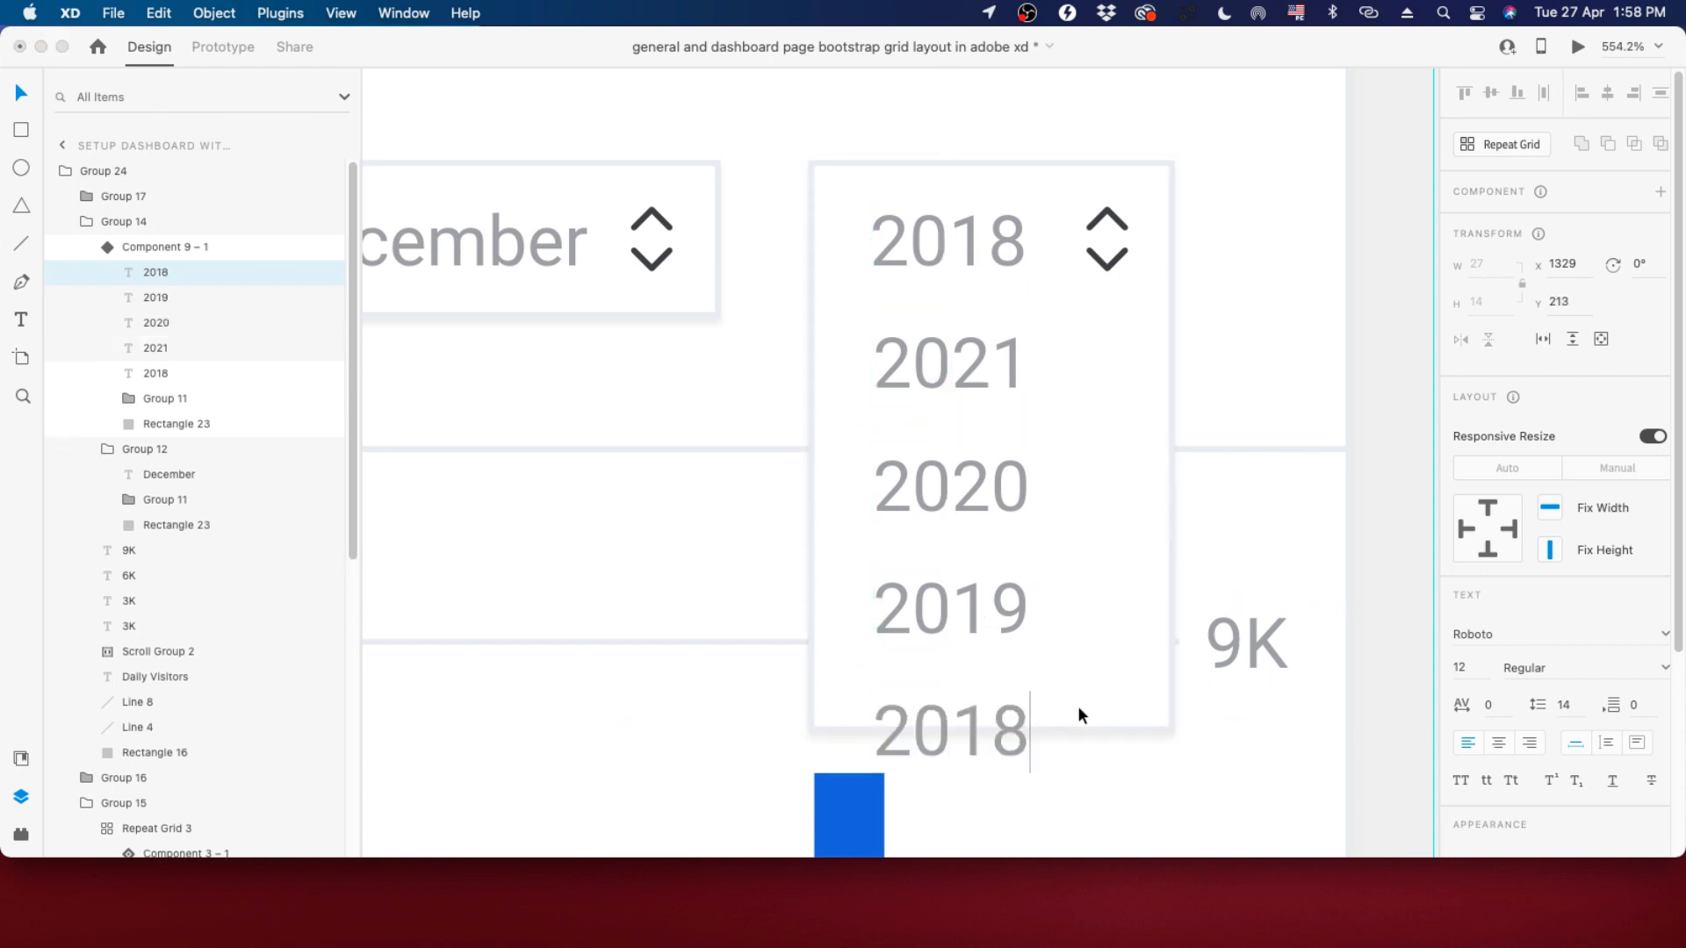
{"action": "key", "text": "Escape"}
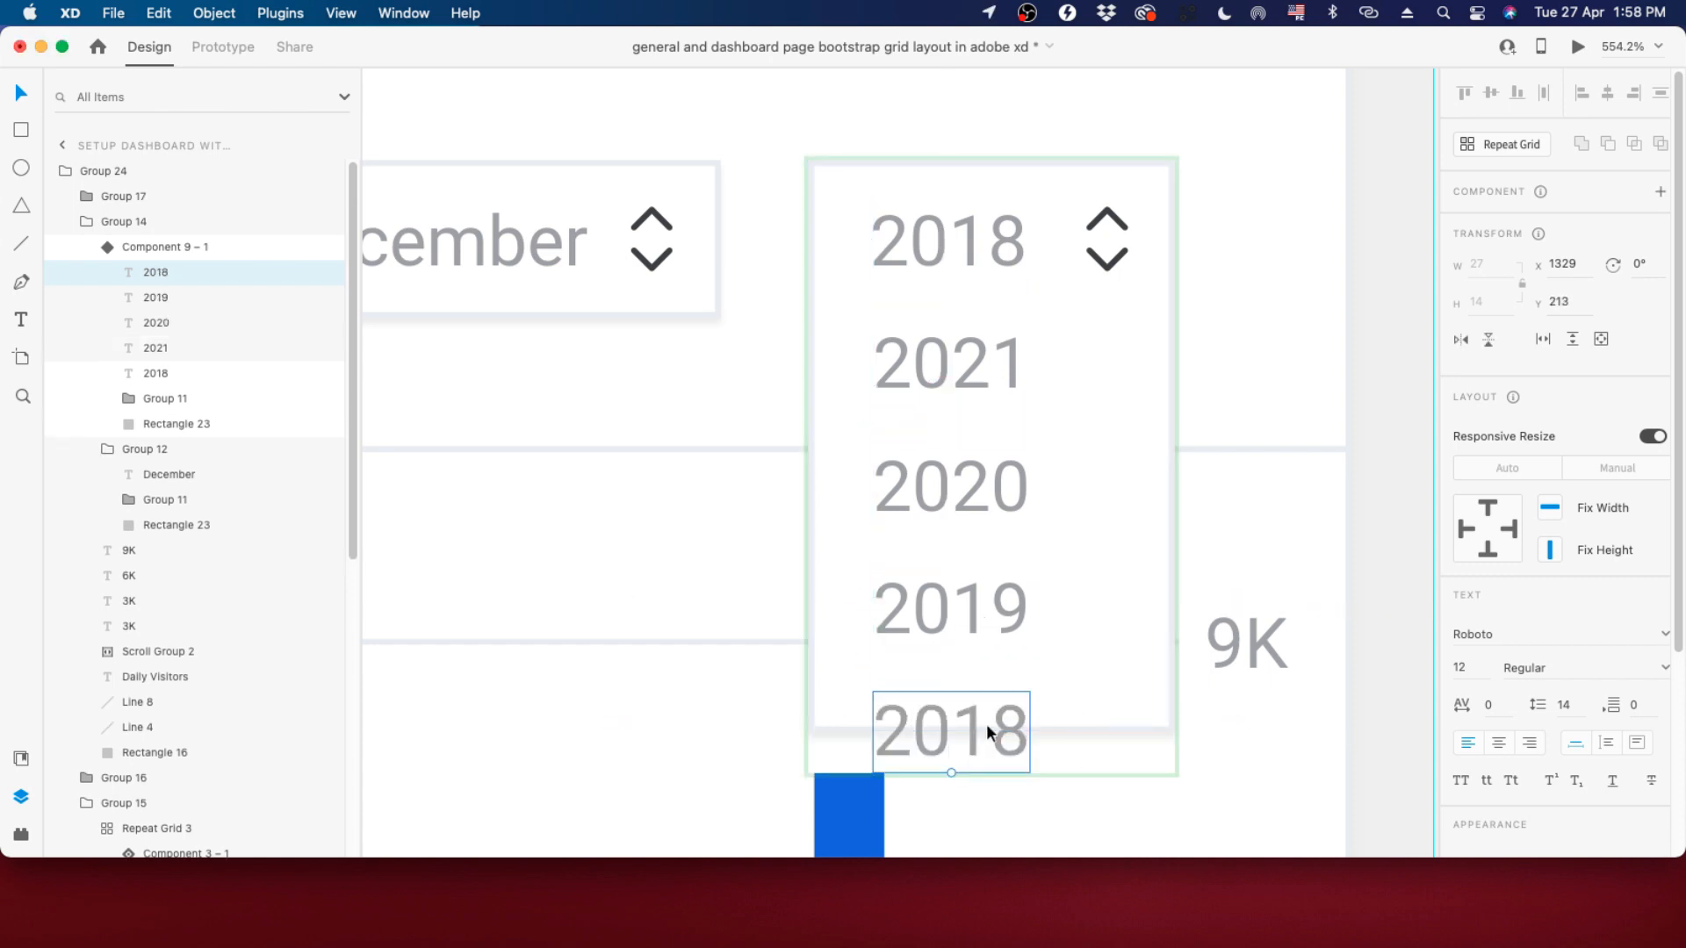
{"action": "scroll", "coordinate": [1516, 707], "scroll_direction": "down", "scroll_amount": 5}
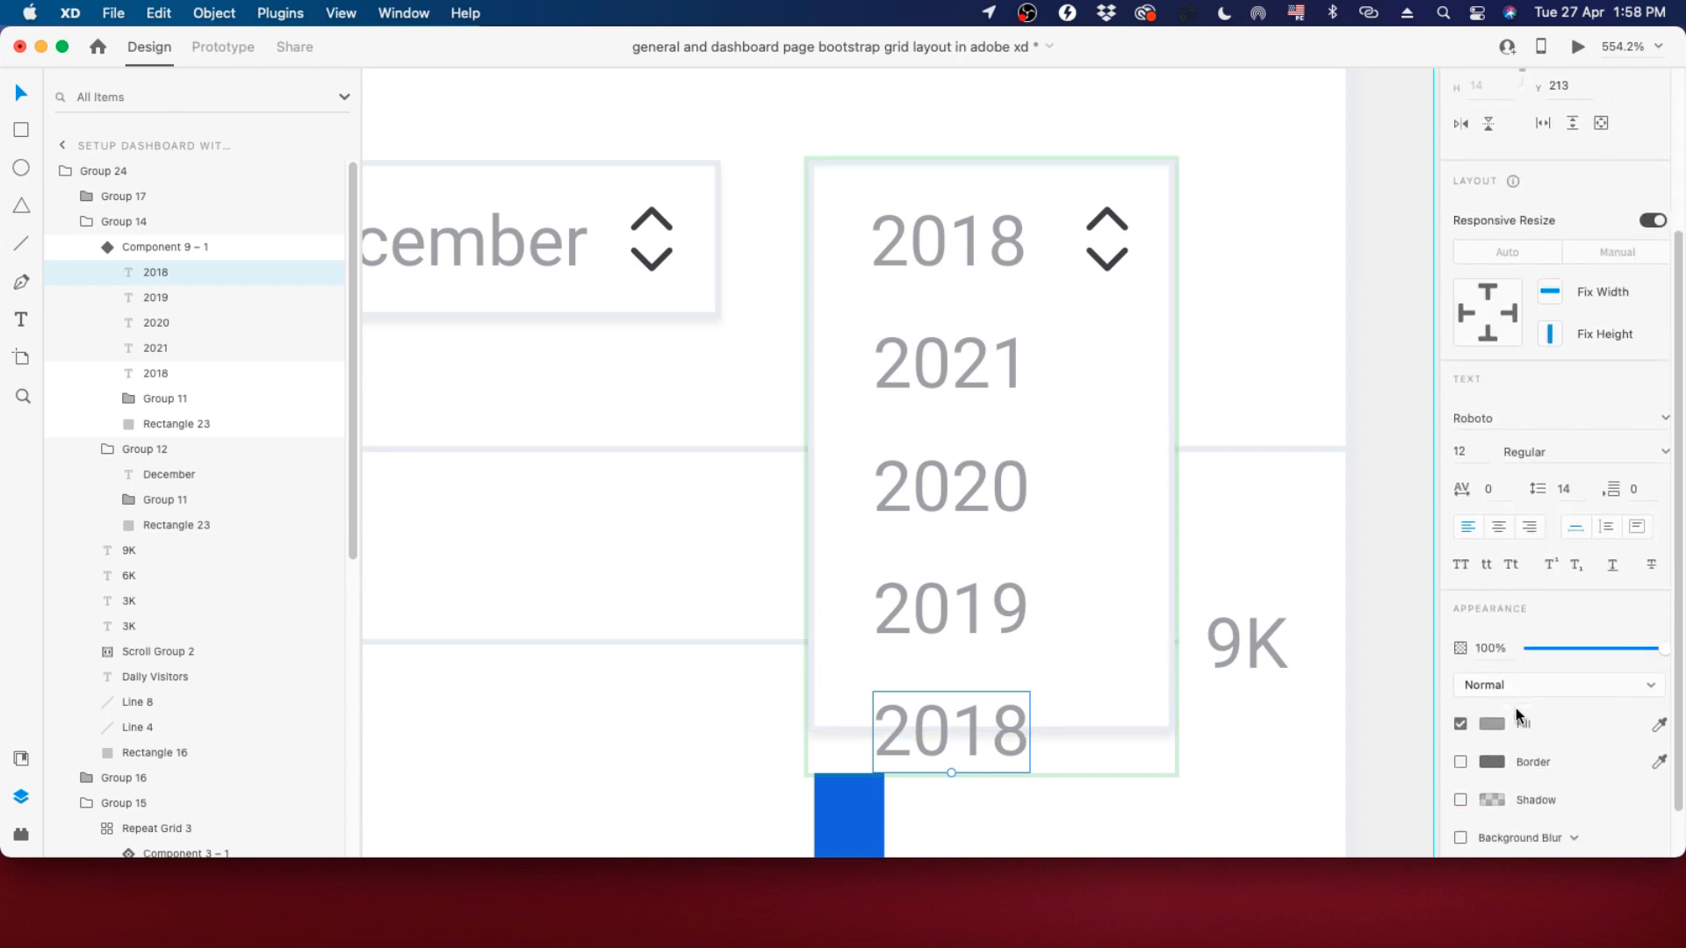
{"action": "left_click", "coordinate": [1499, 724]}
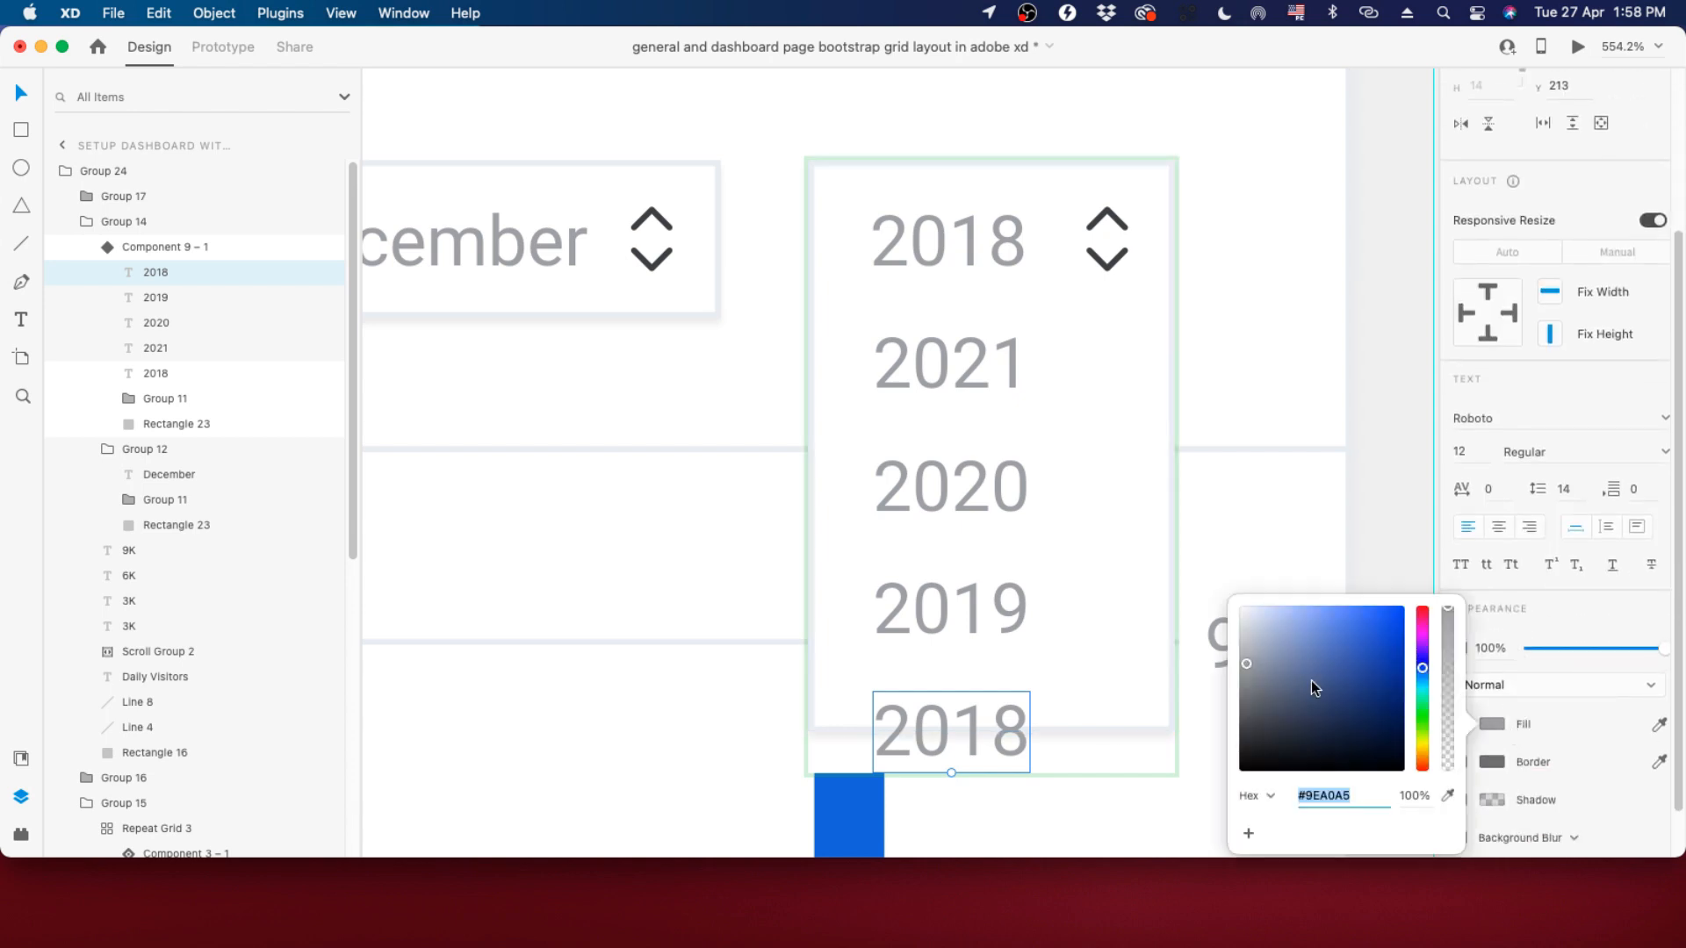
{"action": "left_click_drag", "start_coordinate": [1310, 681], "coordinate": [1220, 713]}
{"action": "left_click", "coordinate": [1083, 718]}
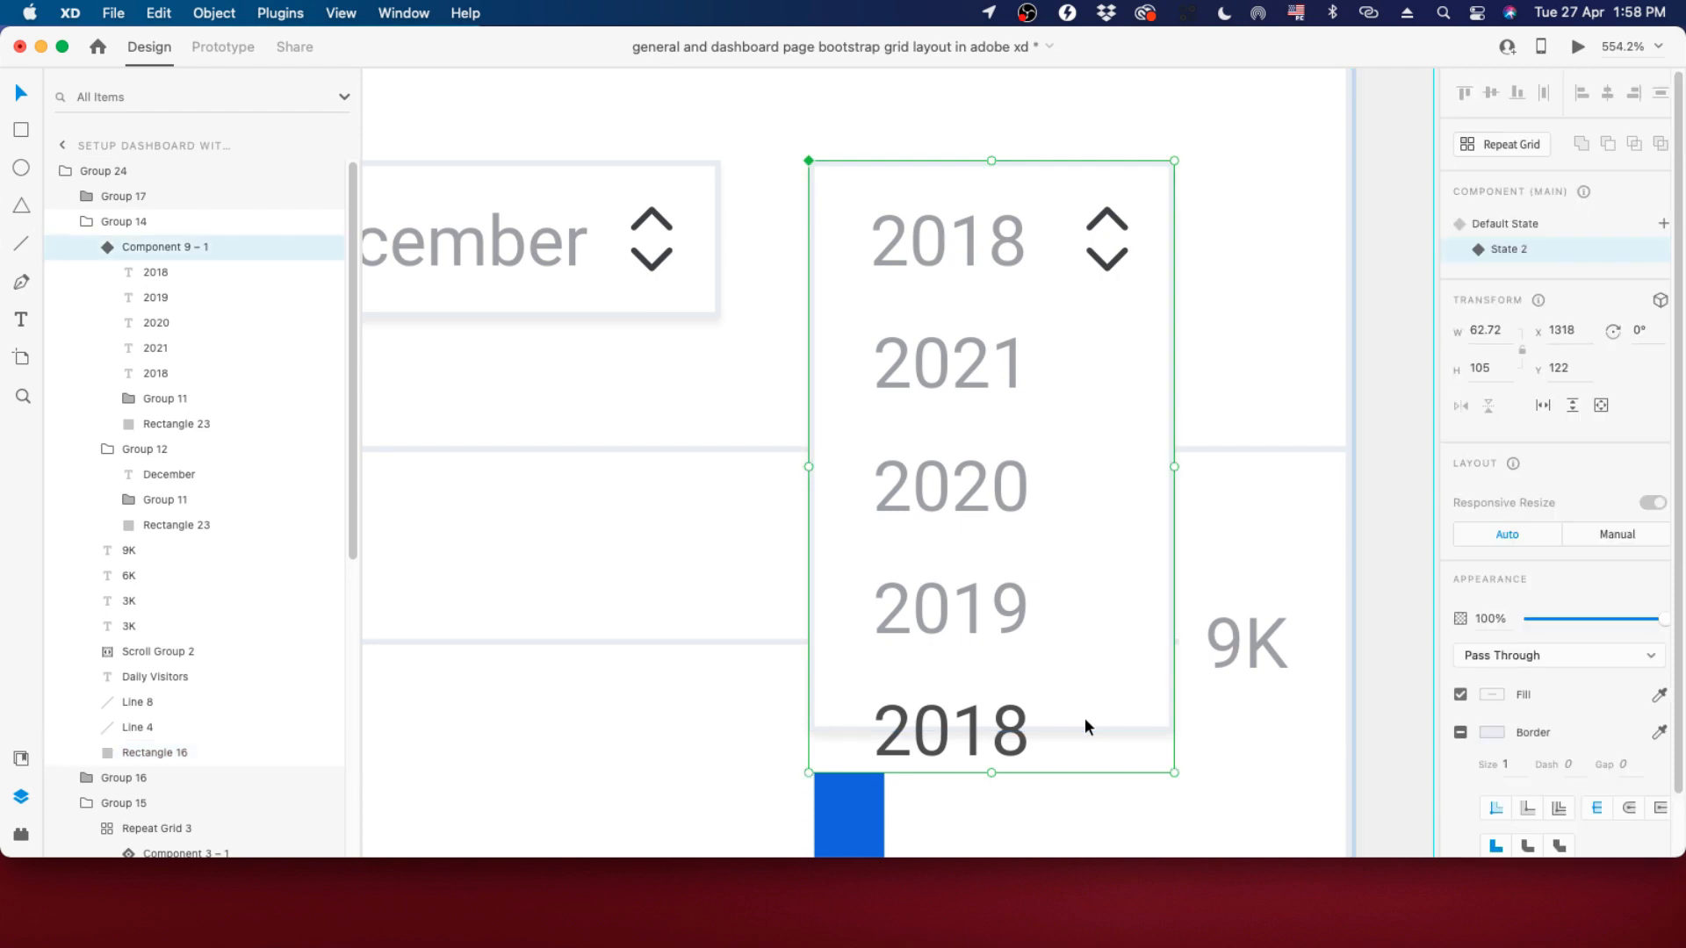
Extend State 2's background rectangle below the last year to a height of 112, and compare it with the default state.
{"action": "double_click", "coordinate": [1083, 718]}
{"action": "left_click_drag", "start_coordinate": [992, 733], "coordinate": [994, 813]}
{"action": "scroll", "coordinate": [1046, 265], "scroll_direction": "down", "scroll_amount": 5}
{"action": "left_click", "coordinate": [1497, 230]}
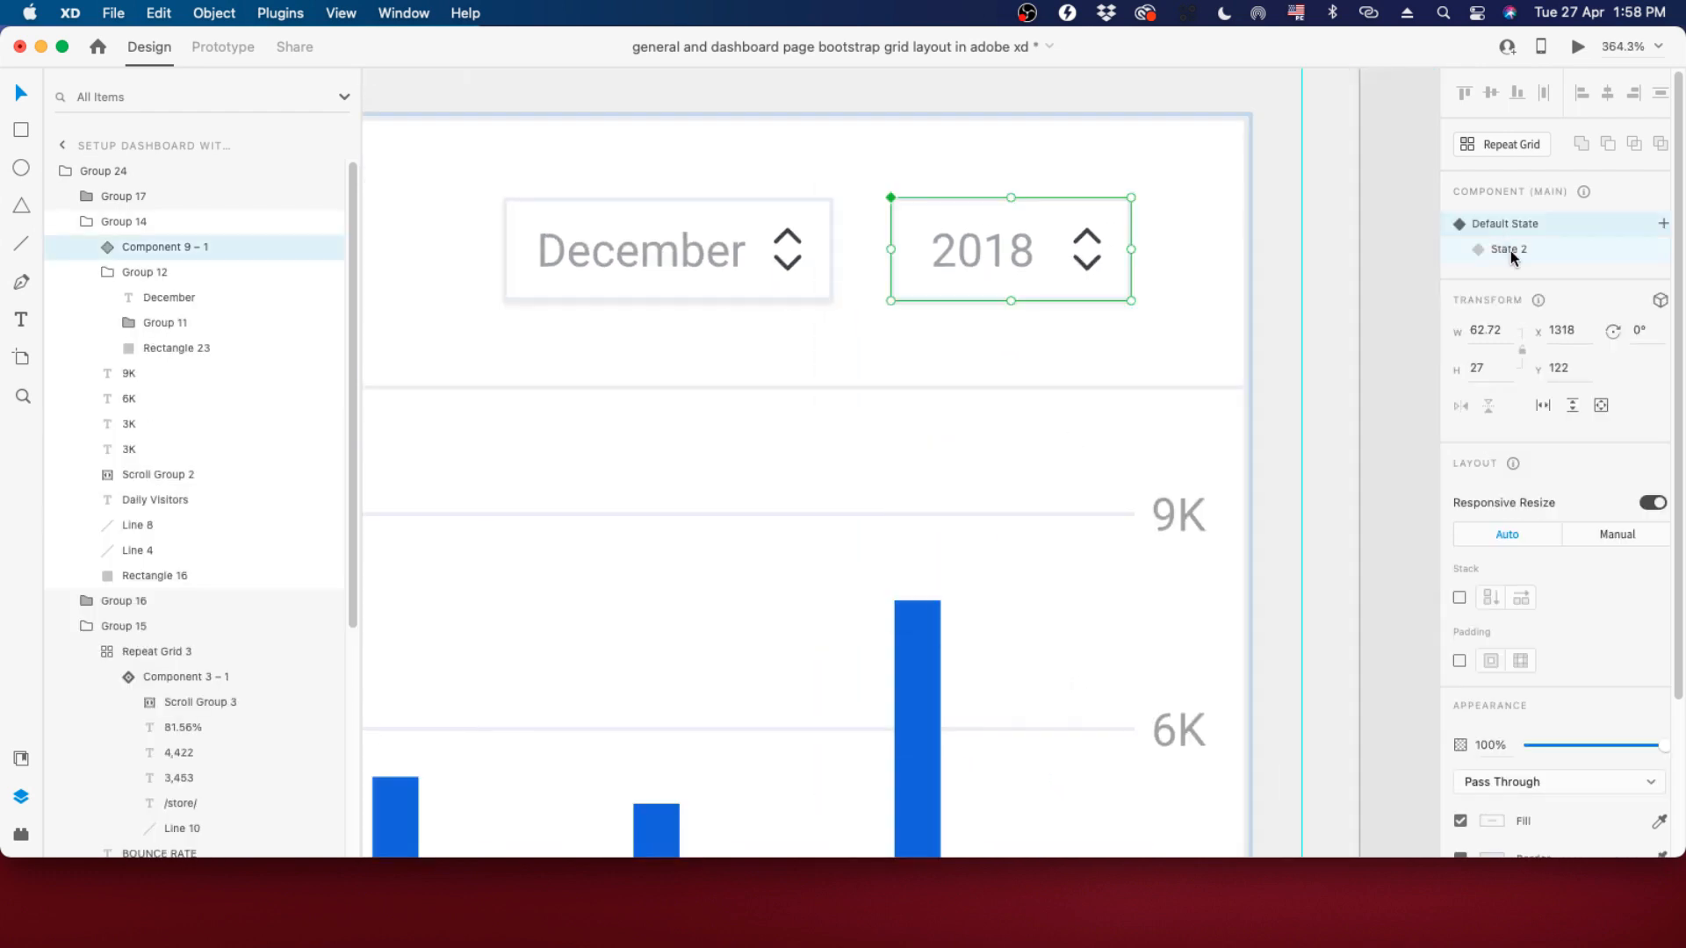
{"action": "left_click", "coordinate": [1510, 251]}
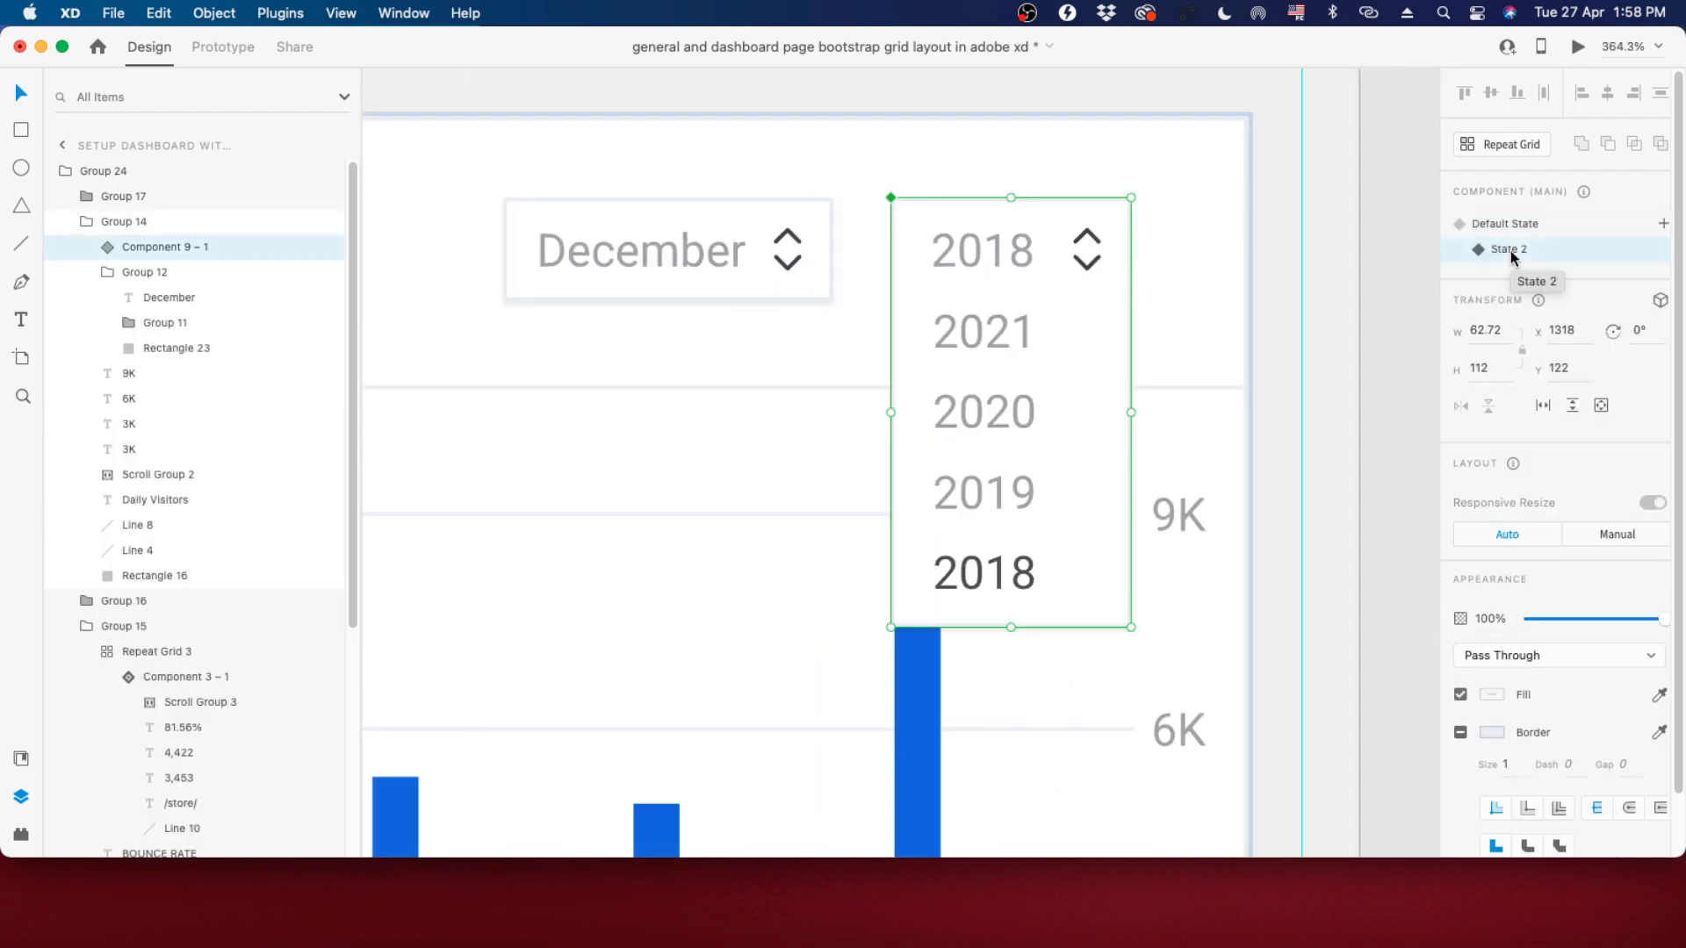
Add a Tap interaction in Prototype mode to the year selector's default state that auto-animates to State 2.
{"action": "left_click", "coordinate": [1505, 224]}
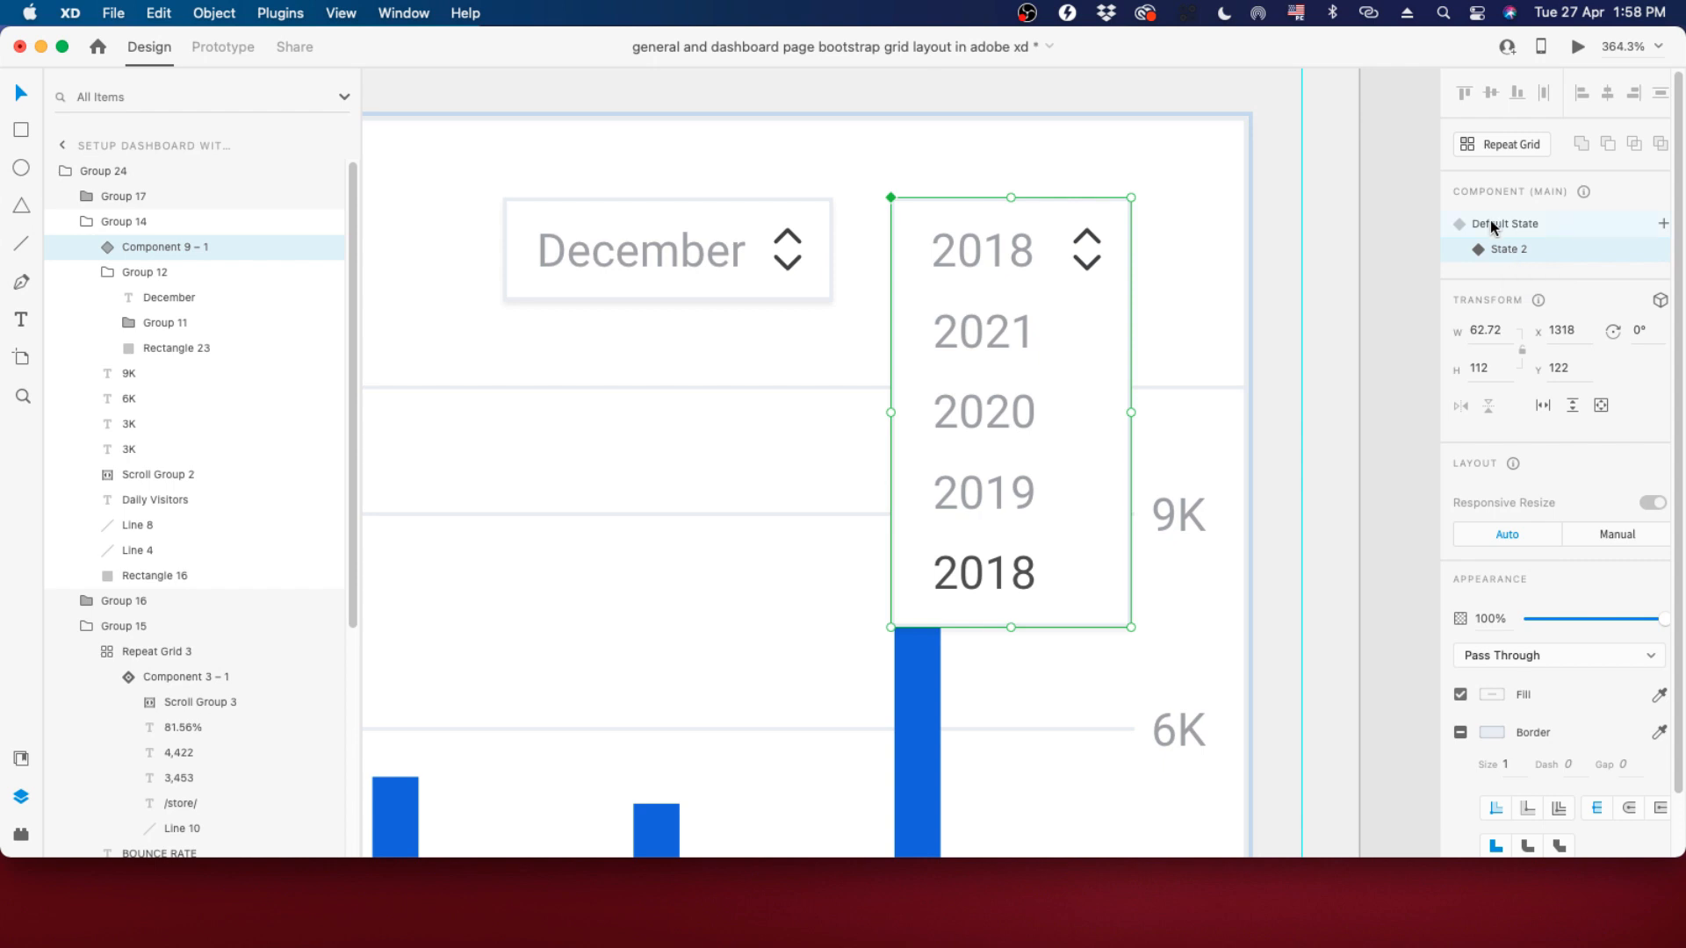
{"action": "left_click", "coordinate": [222, 55]}
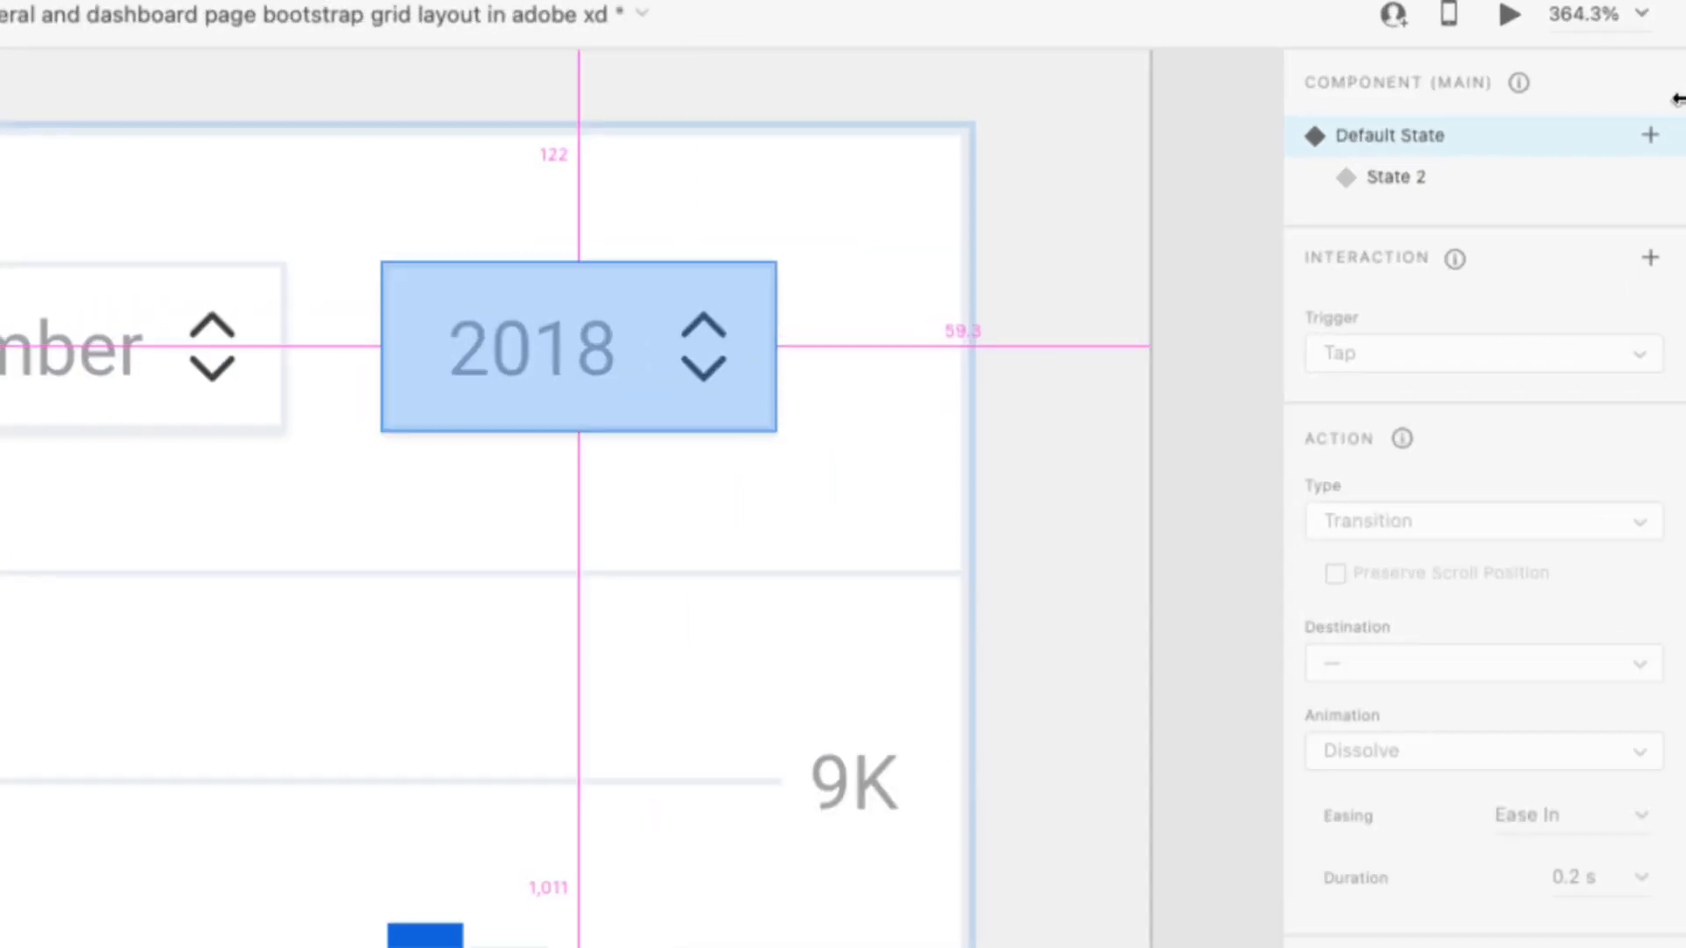
{"action": "left_click", "coordinate": [1646, 268]}
{"action": "left_click", "coordinate": [1441, 355]}
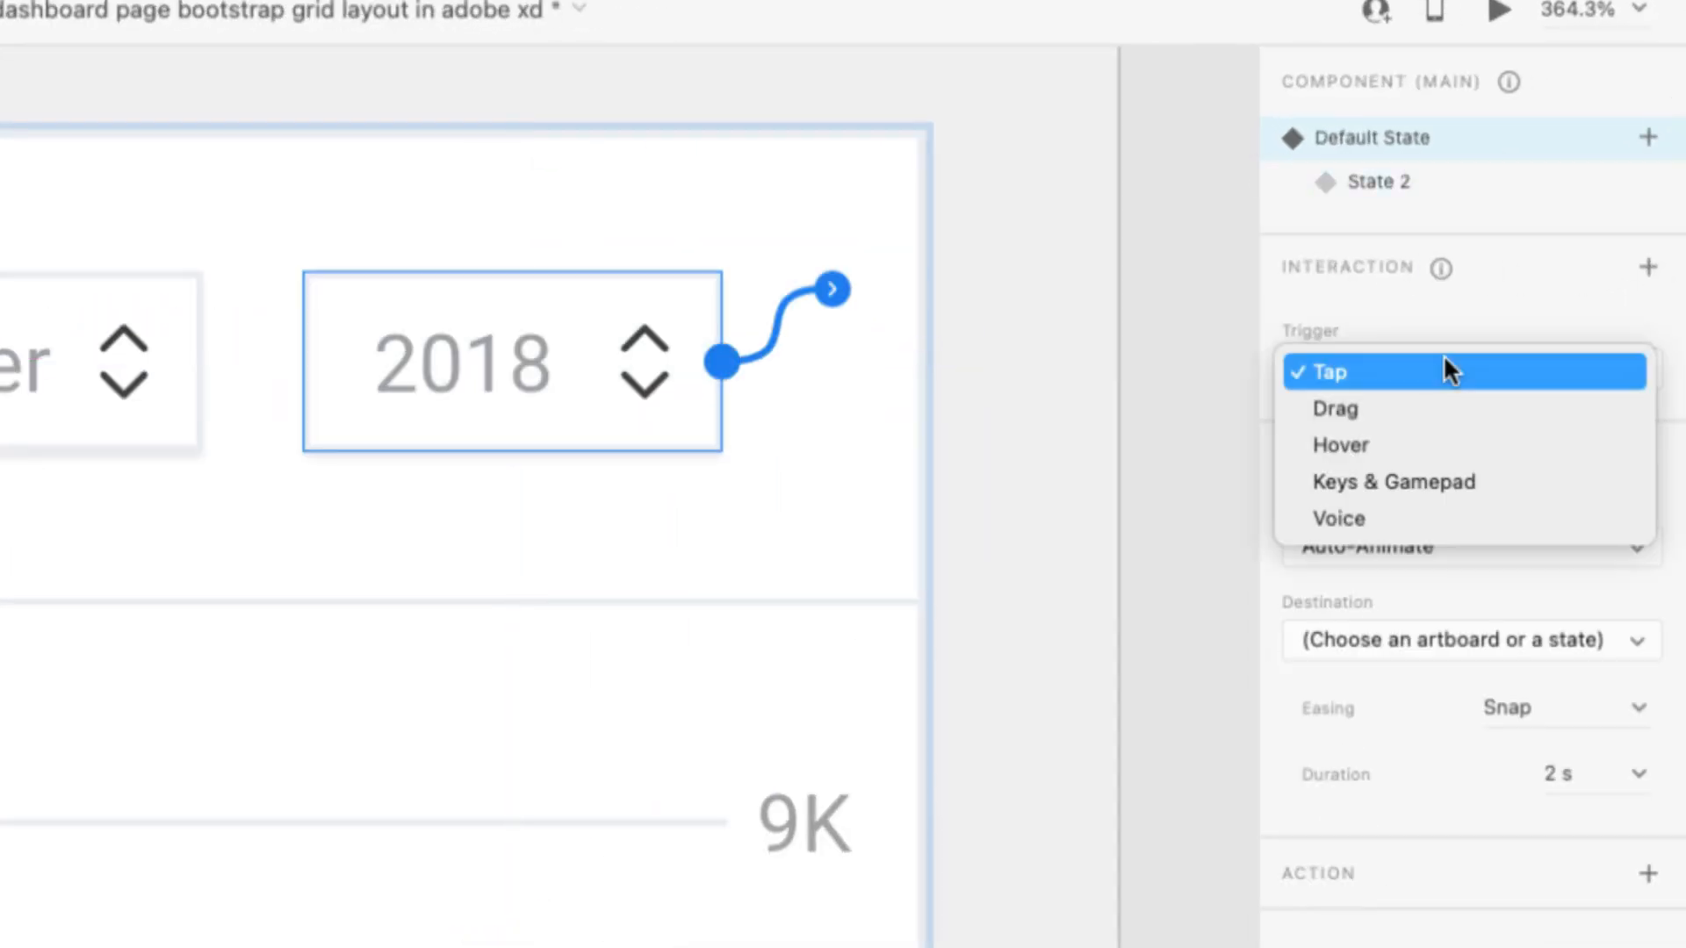
{"action": "left_click", "coordinate": [1441, 355]}
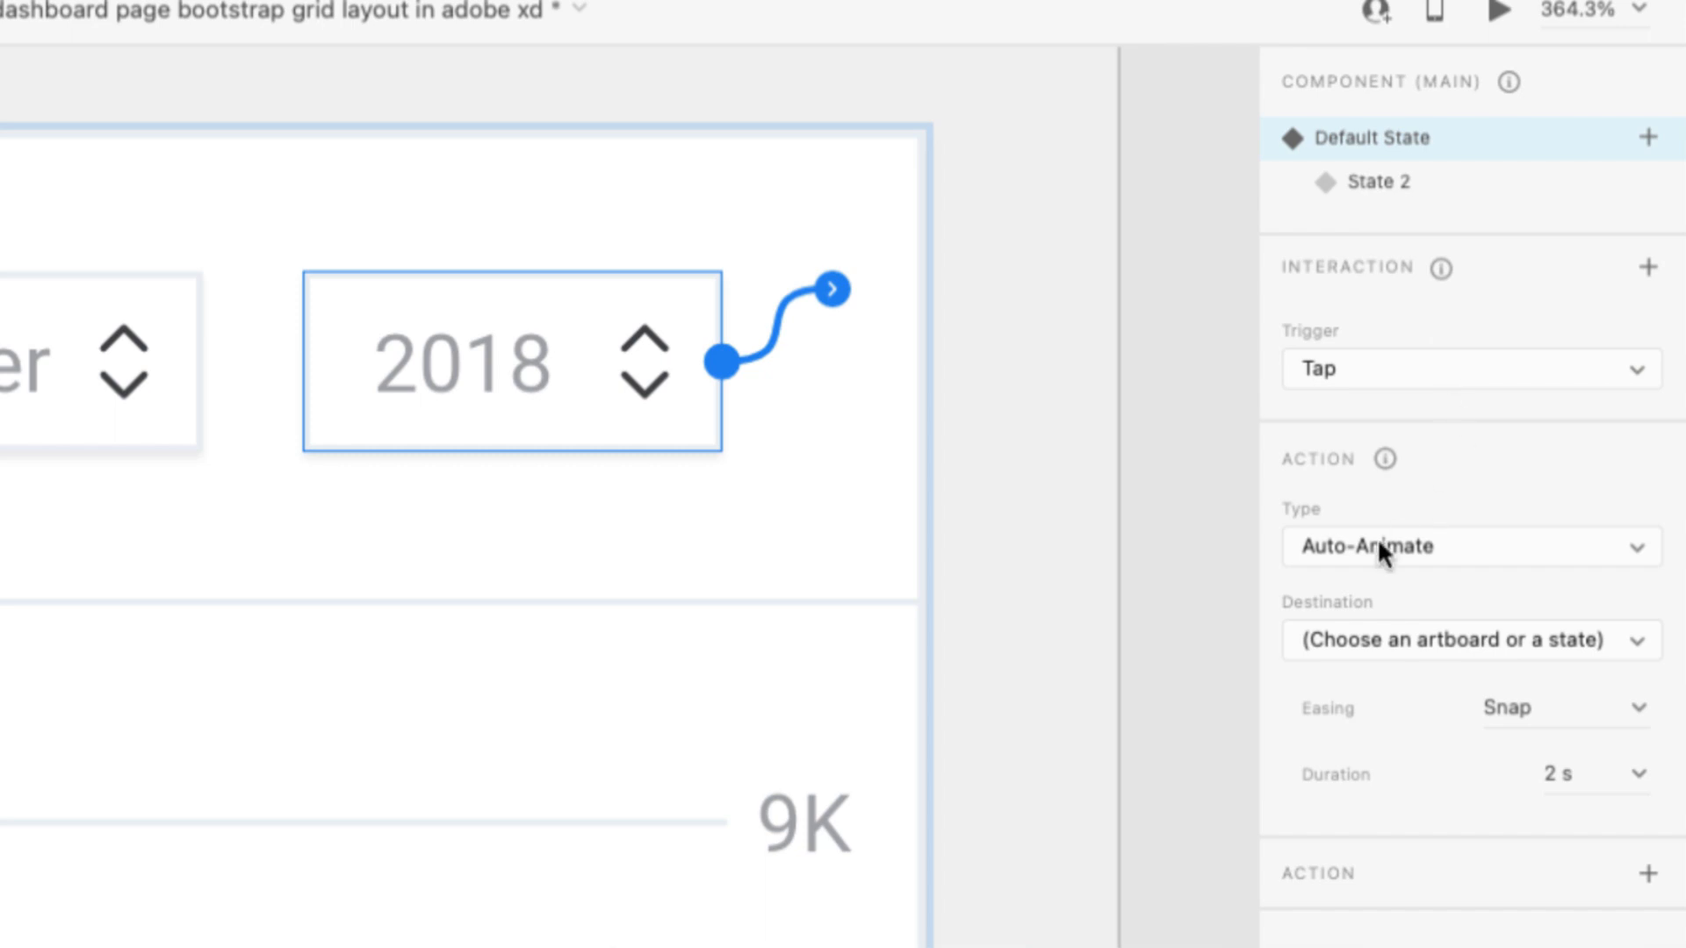
{"action": "left_click", "coordinate": [1383, 640]}
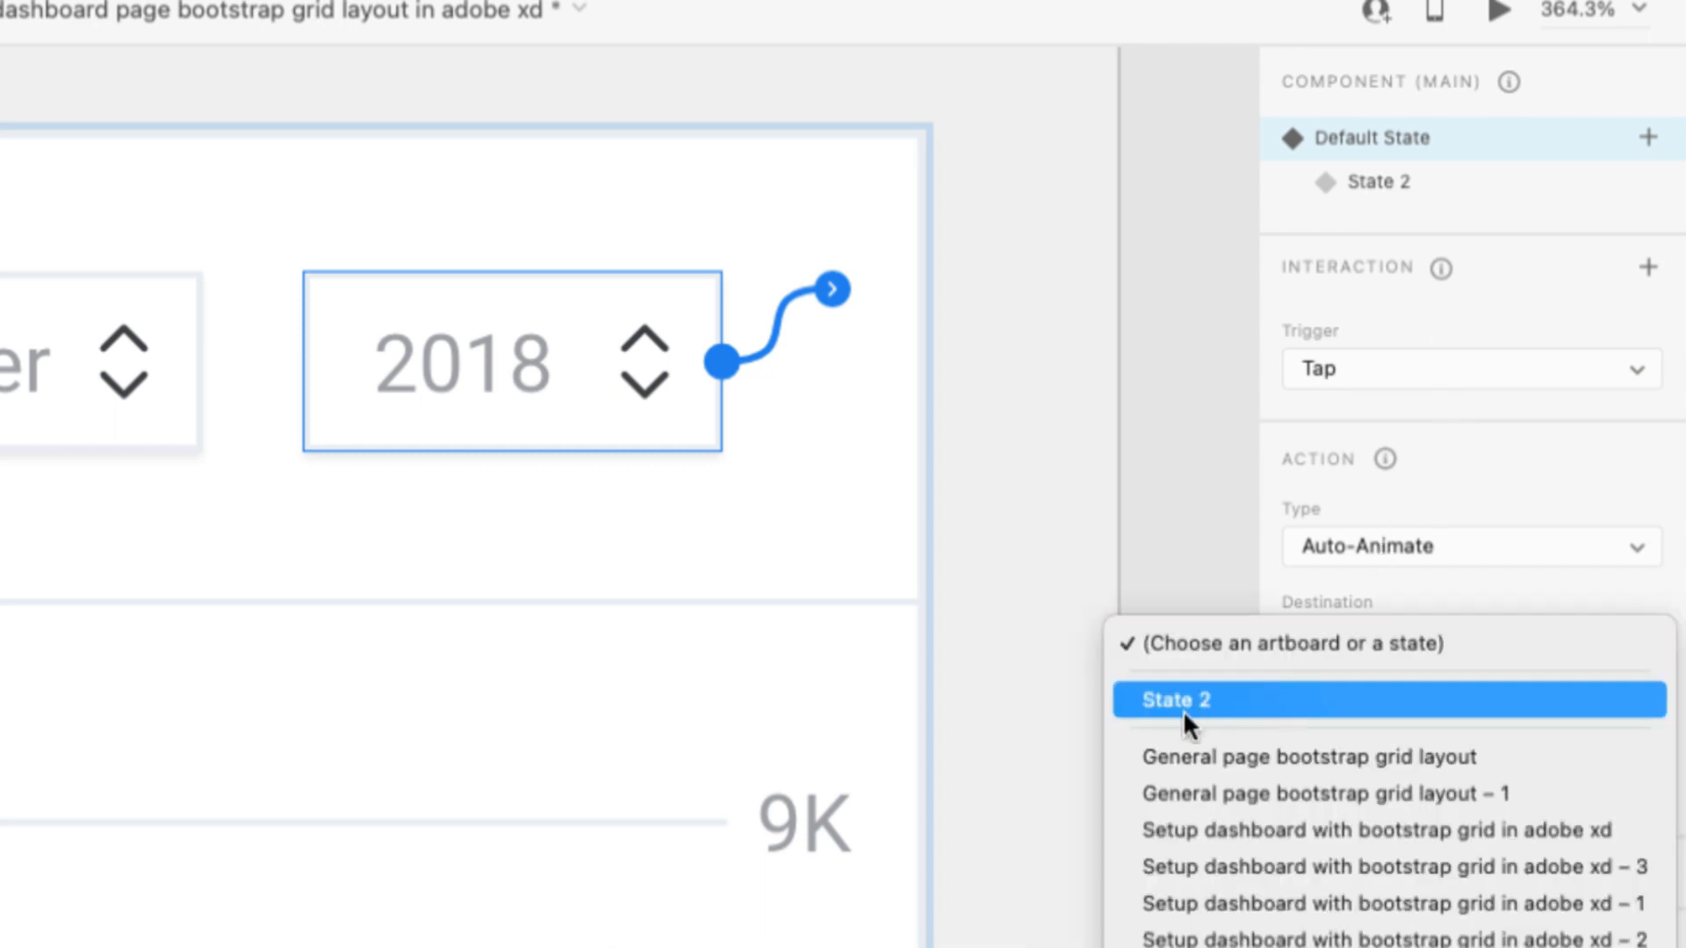
{"action": "left_click", "coordinate": [1205, 702]}
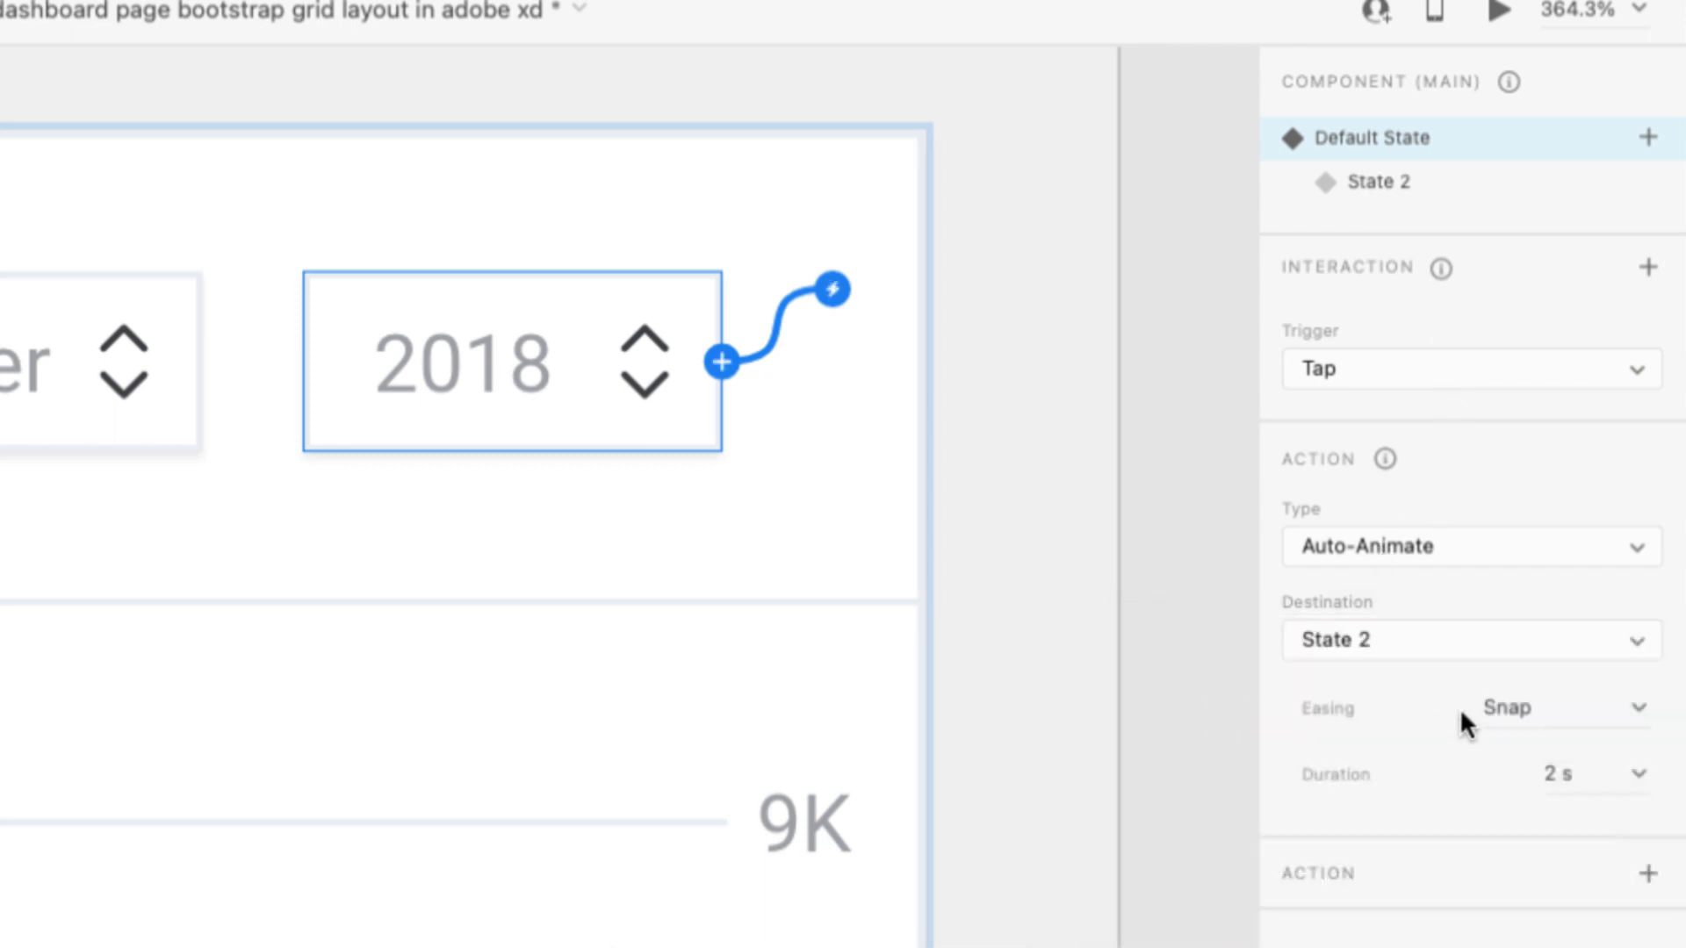
Set the default state's transition to Ease Out easing with a 0.2 s duration.
{"action": "left_click", "coordinate": [1638, 720]}
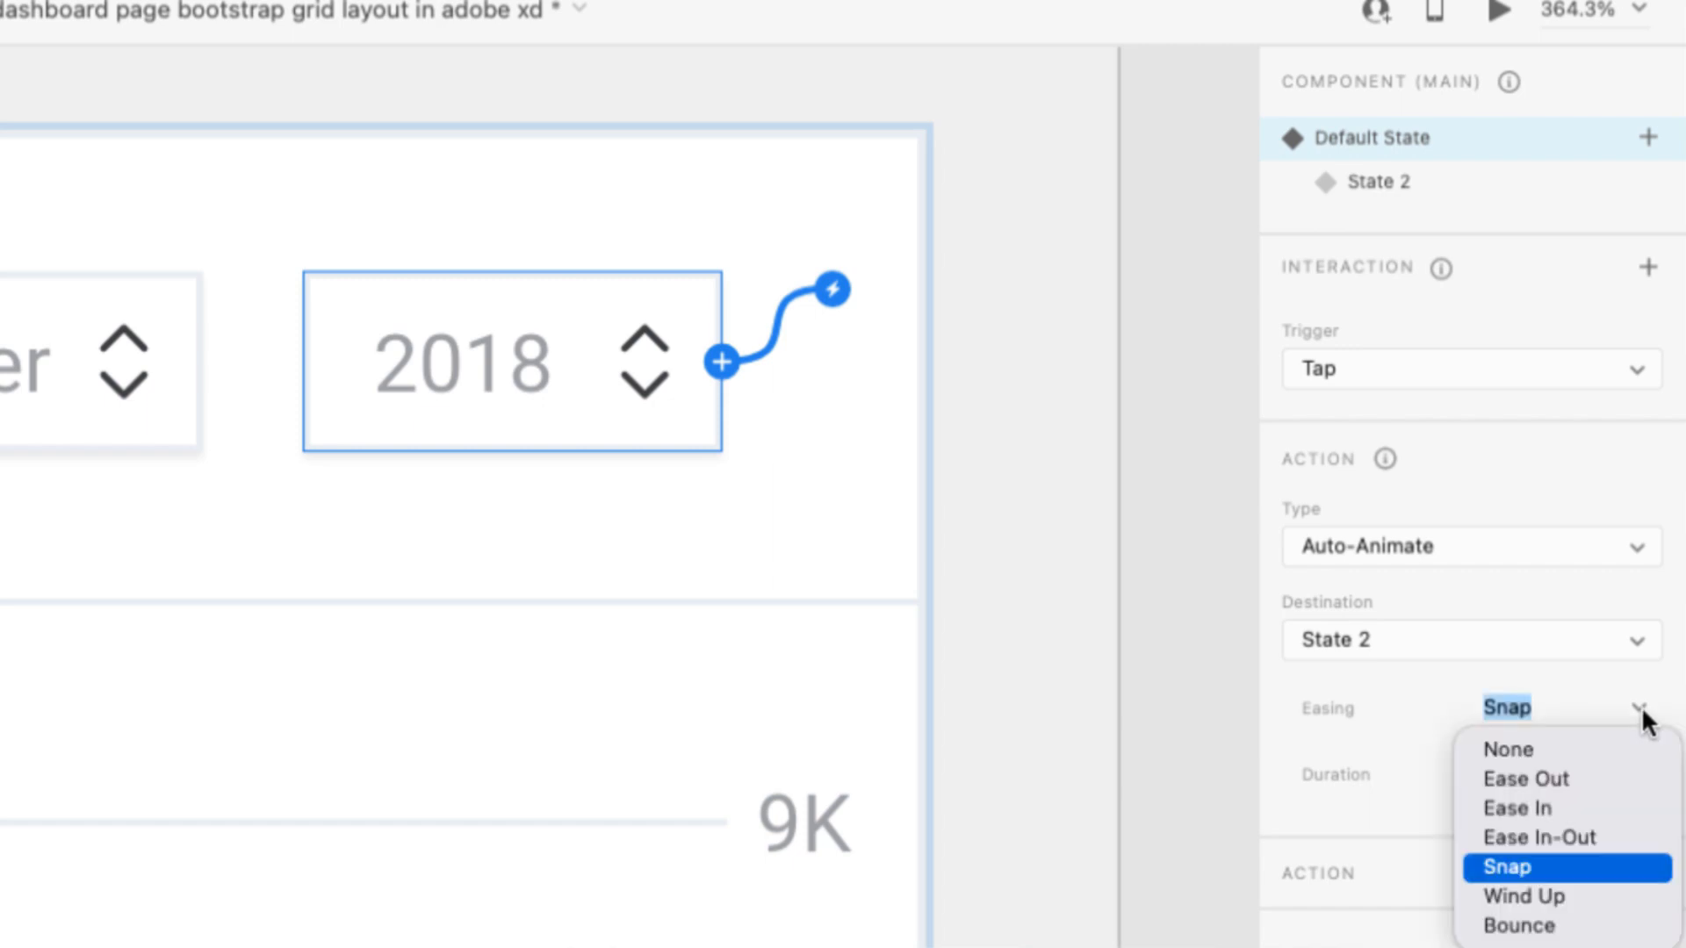
{"action": "left_click", "coordinate": [1528, 779]}
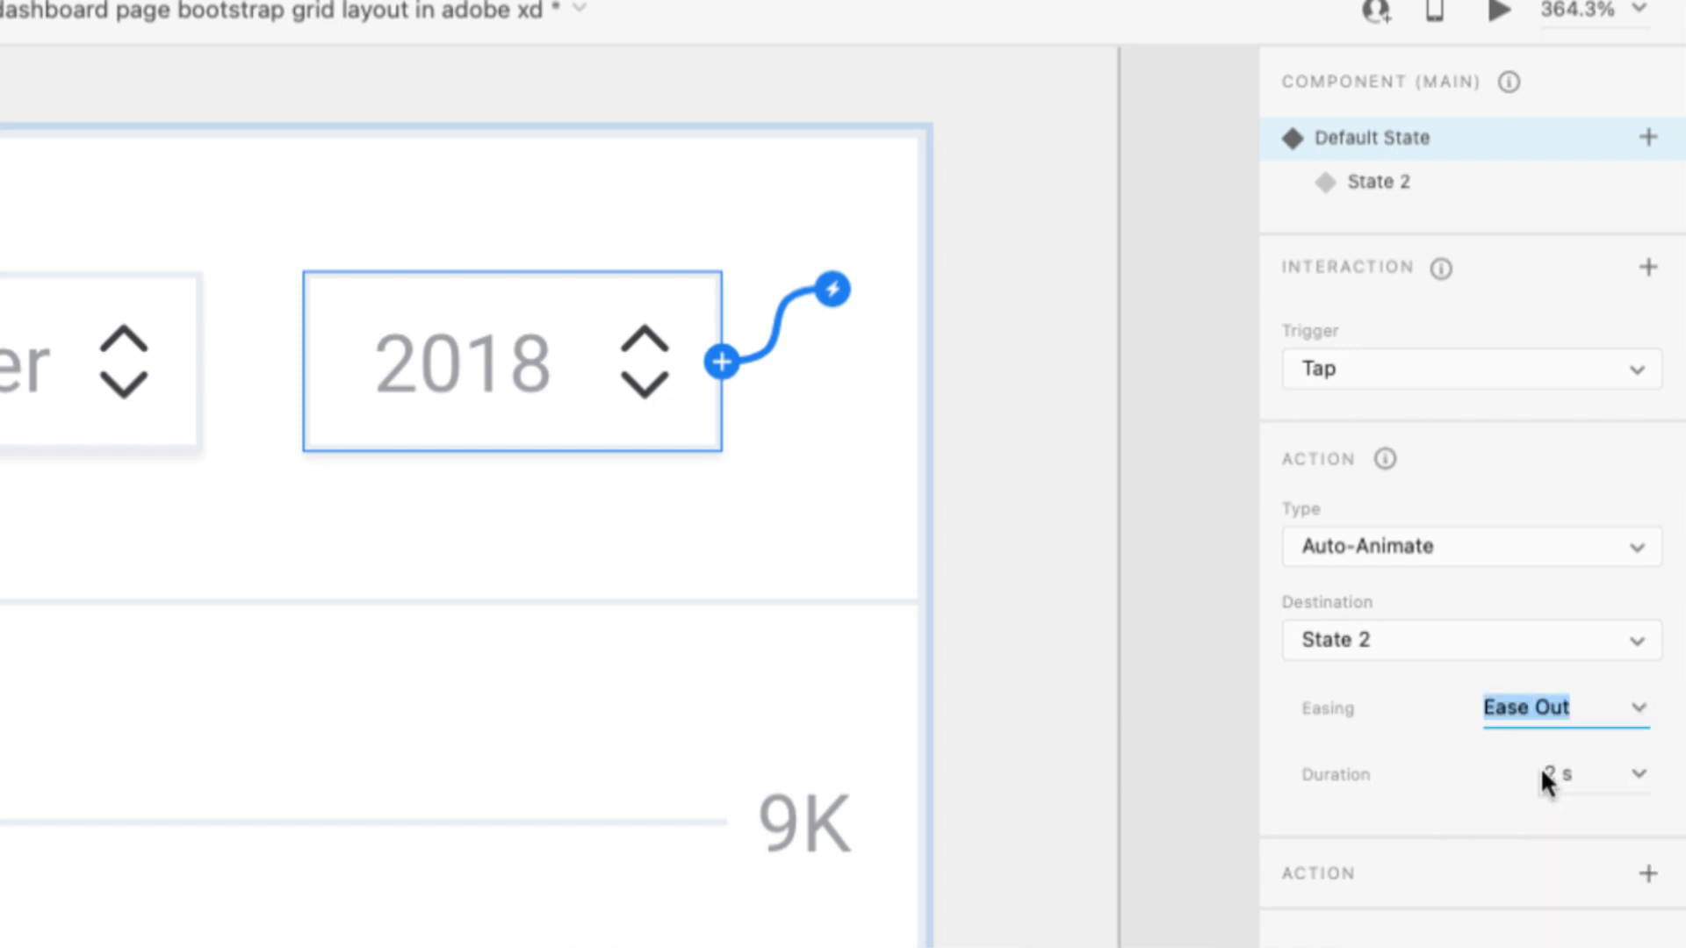
{"action": "left_click", "coordinate": [1635, 780]}
{"action": "left_click", "coordinate": [1563, 814]}
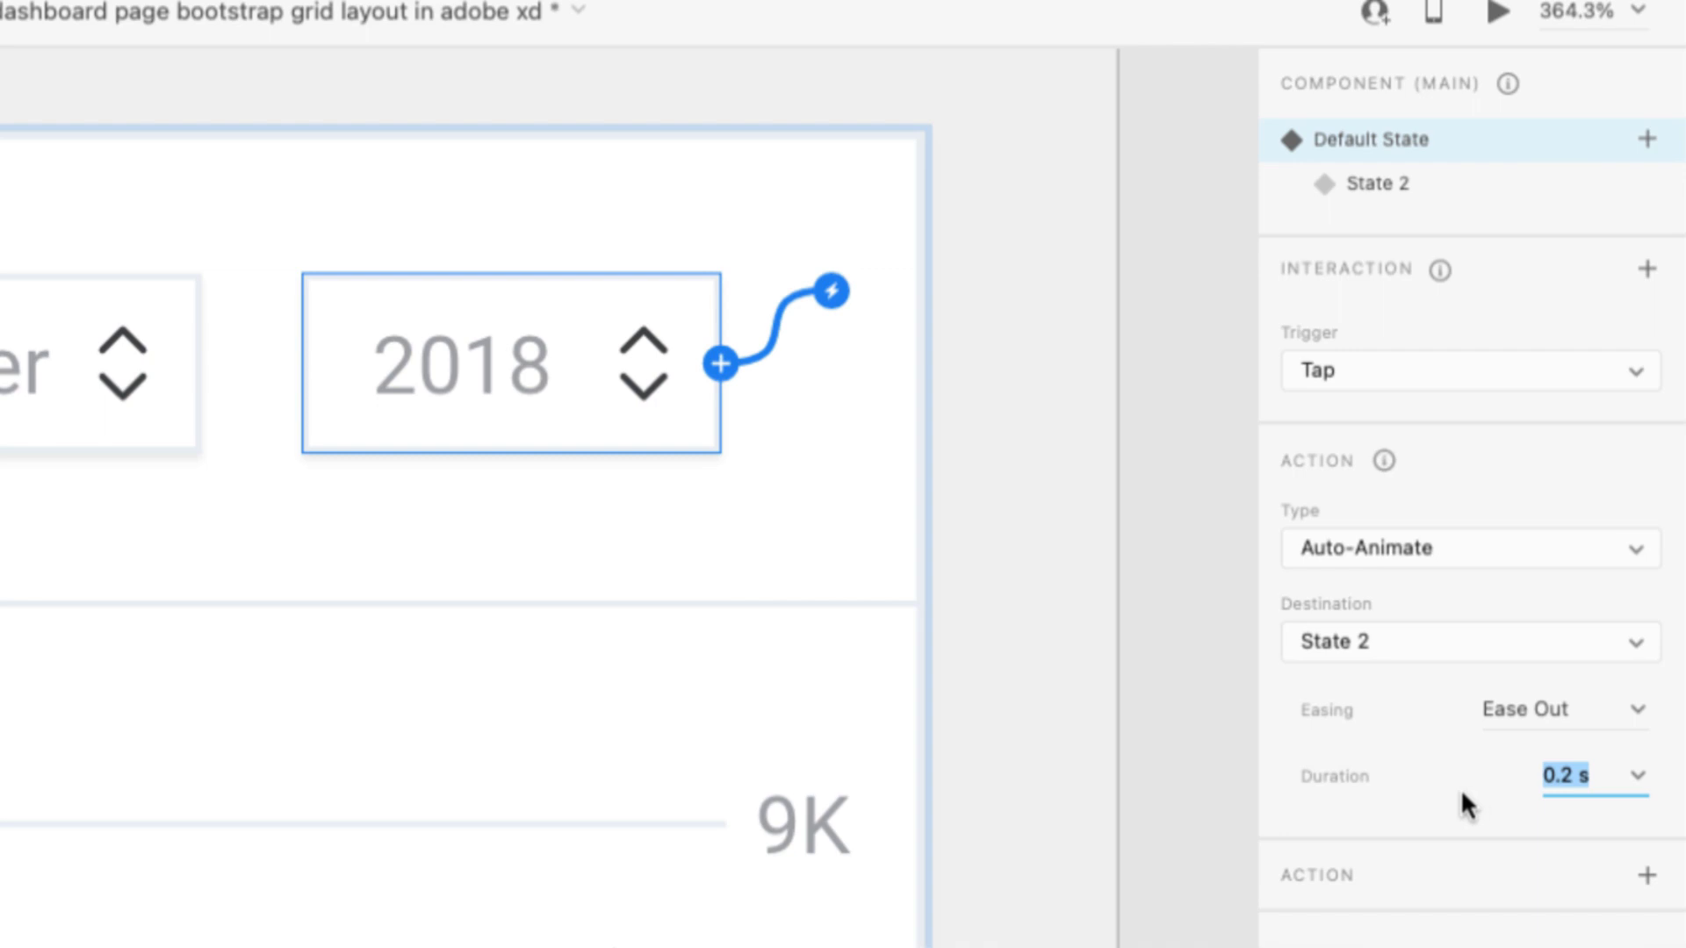
Add a Tap interaction to State 2 of the year selector that auto-animates back to the Default State.
{"action": "left_click", "coordinate": [1396, 186]}
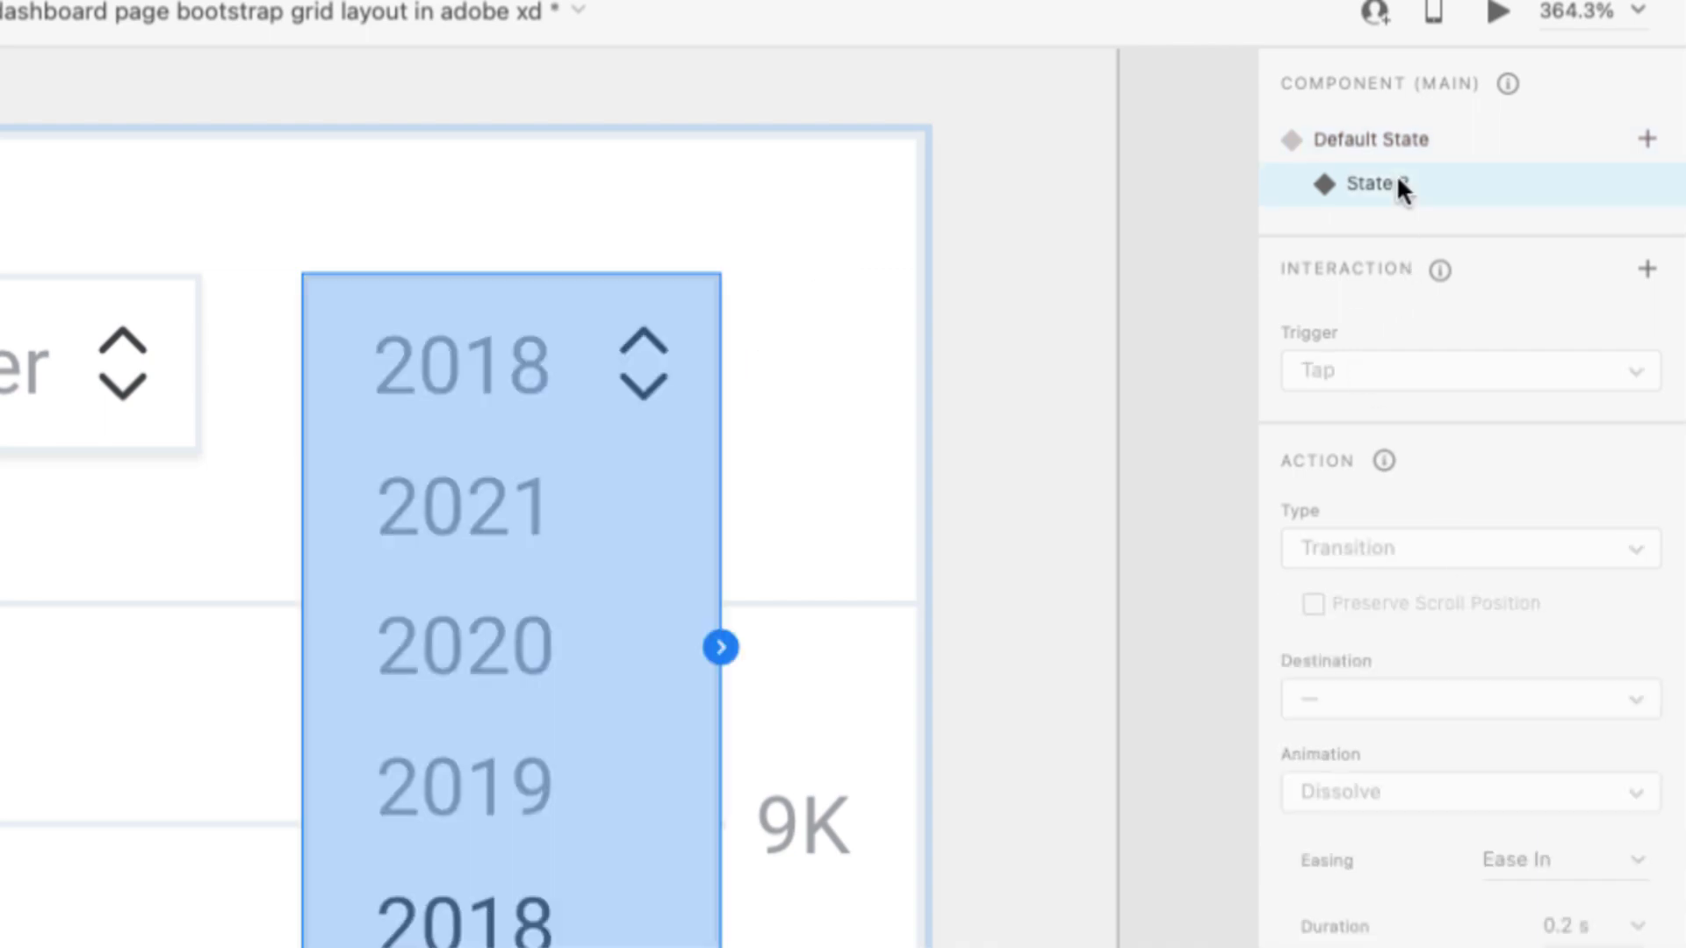
{"action": "scroll", "coordinate": [625, 514], "scroll_direction": "down", "scroll_amount": 3}
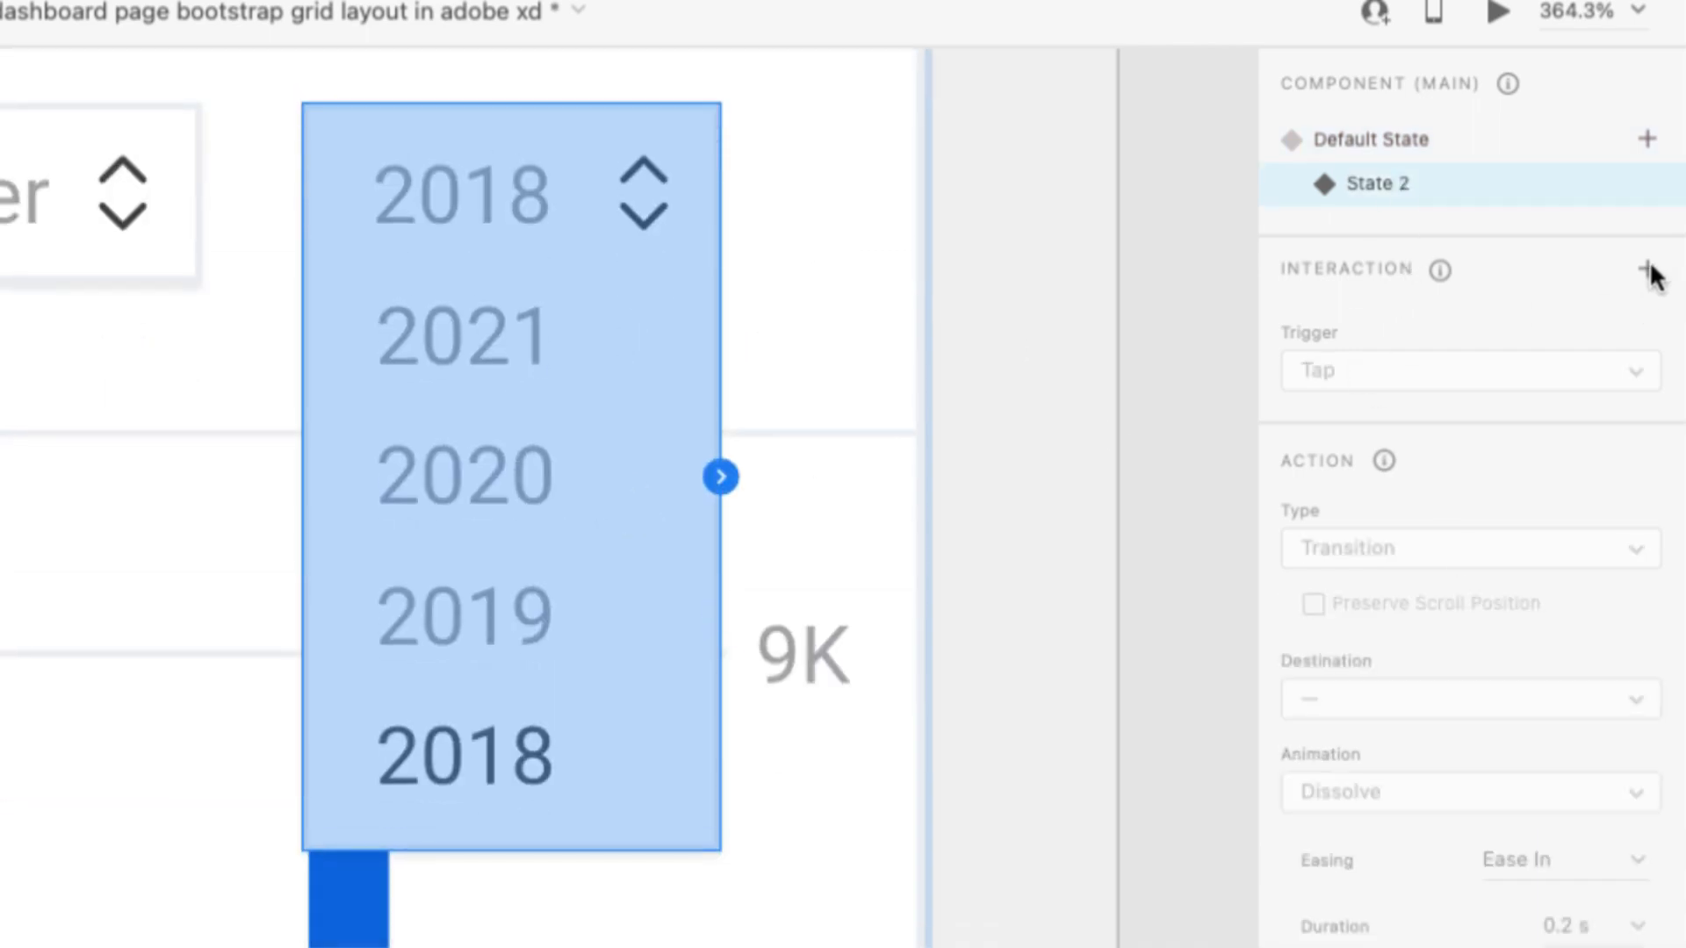
{"action": "left_click", "coordinate": [1648, 270]}
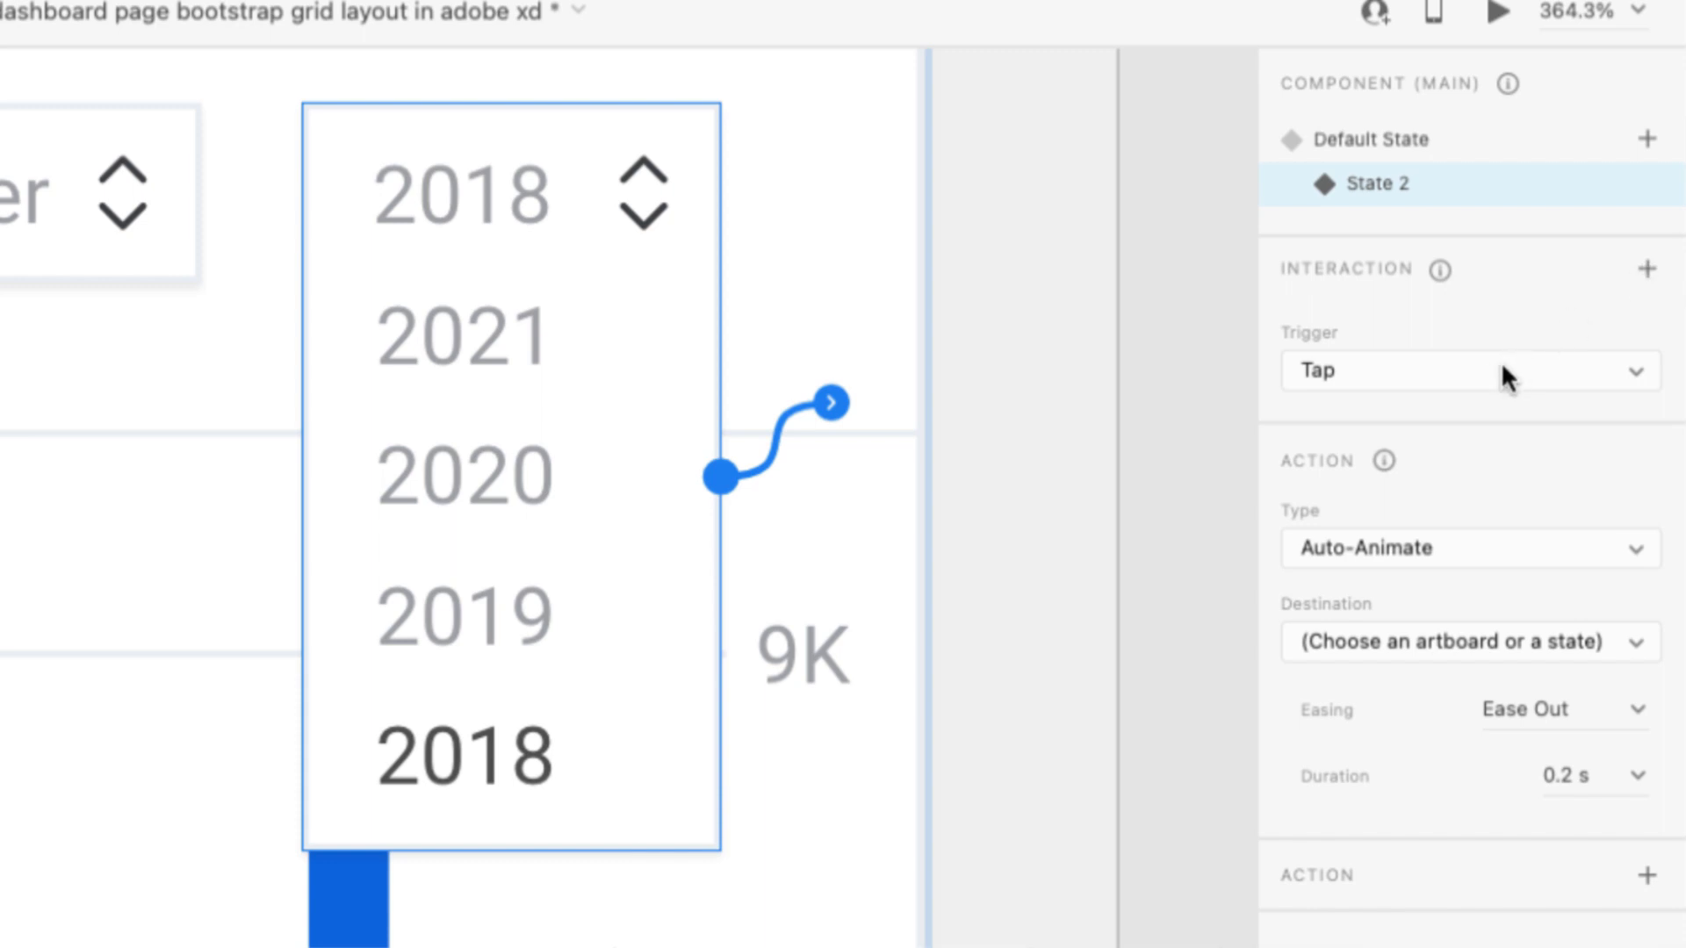
{"action": "left_click", "coordinate": [1361, 548]}
{"action": "left_click", "coordinate": [1363, 549]}
{"action": "left_click", "coordinate": [1396, 642]}
{"action": "left_click", "coordinate": [1203, 702]}
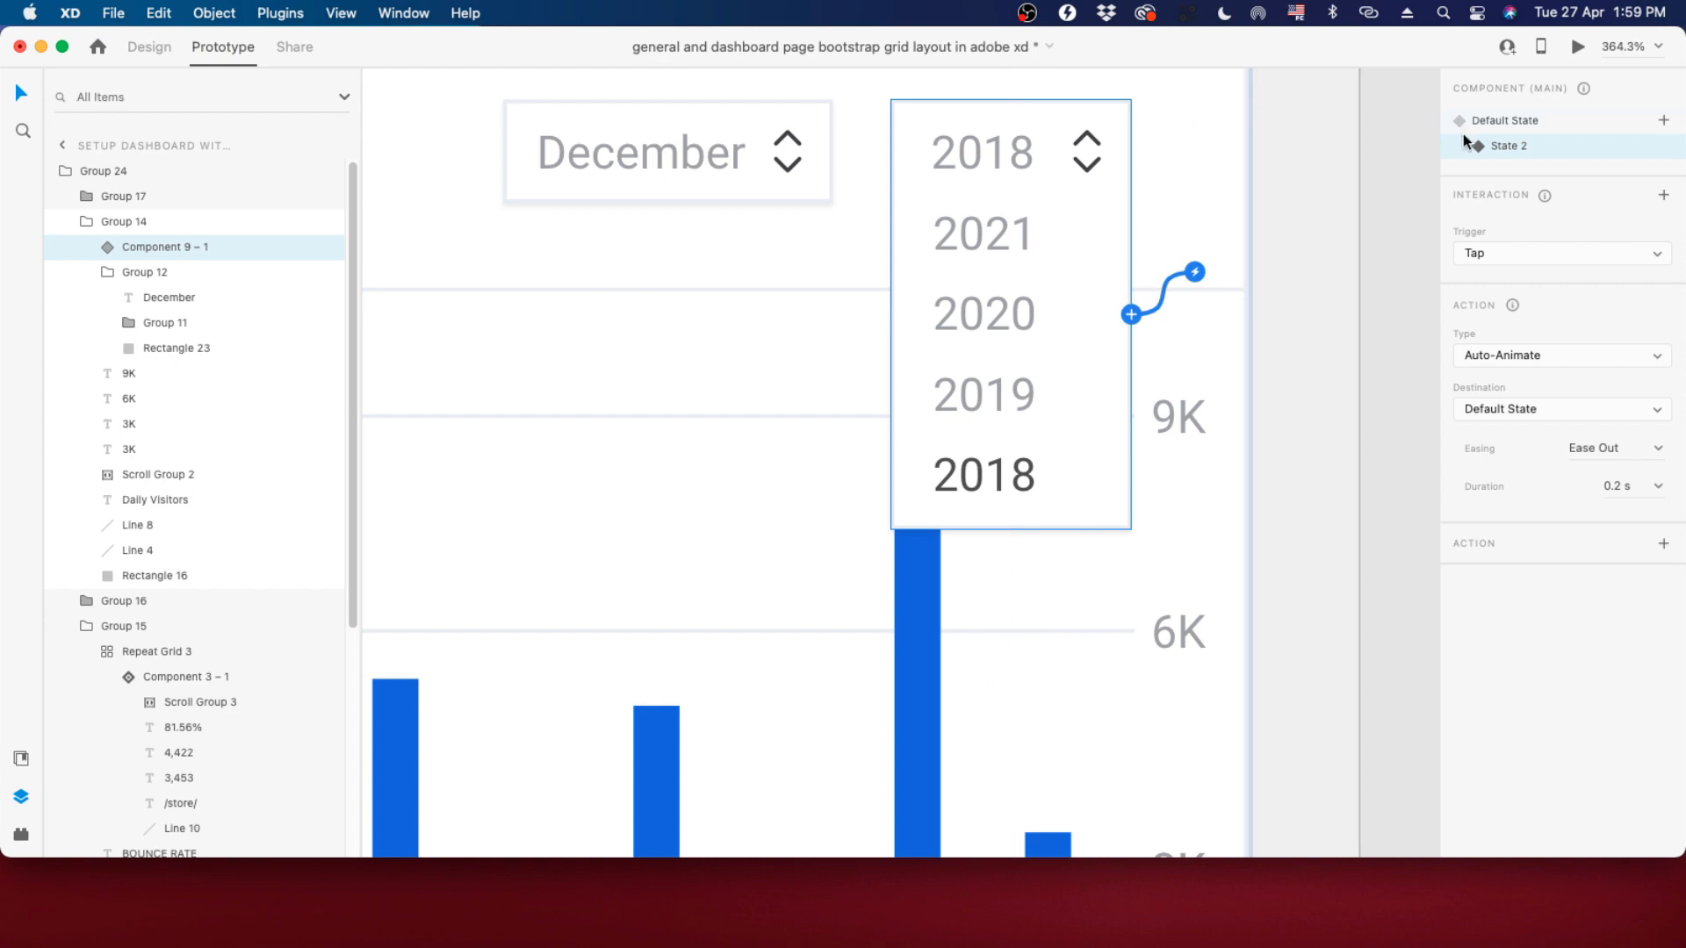
Preview the dashboard from the year selector's default state and test the horizontal scrolling of the Daily Visitors chart.
{"action": "left_click", "coordinate": [1499, 120]}
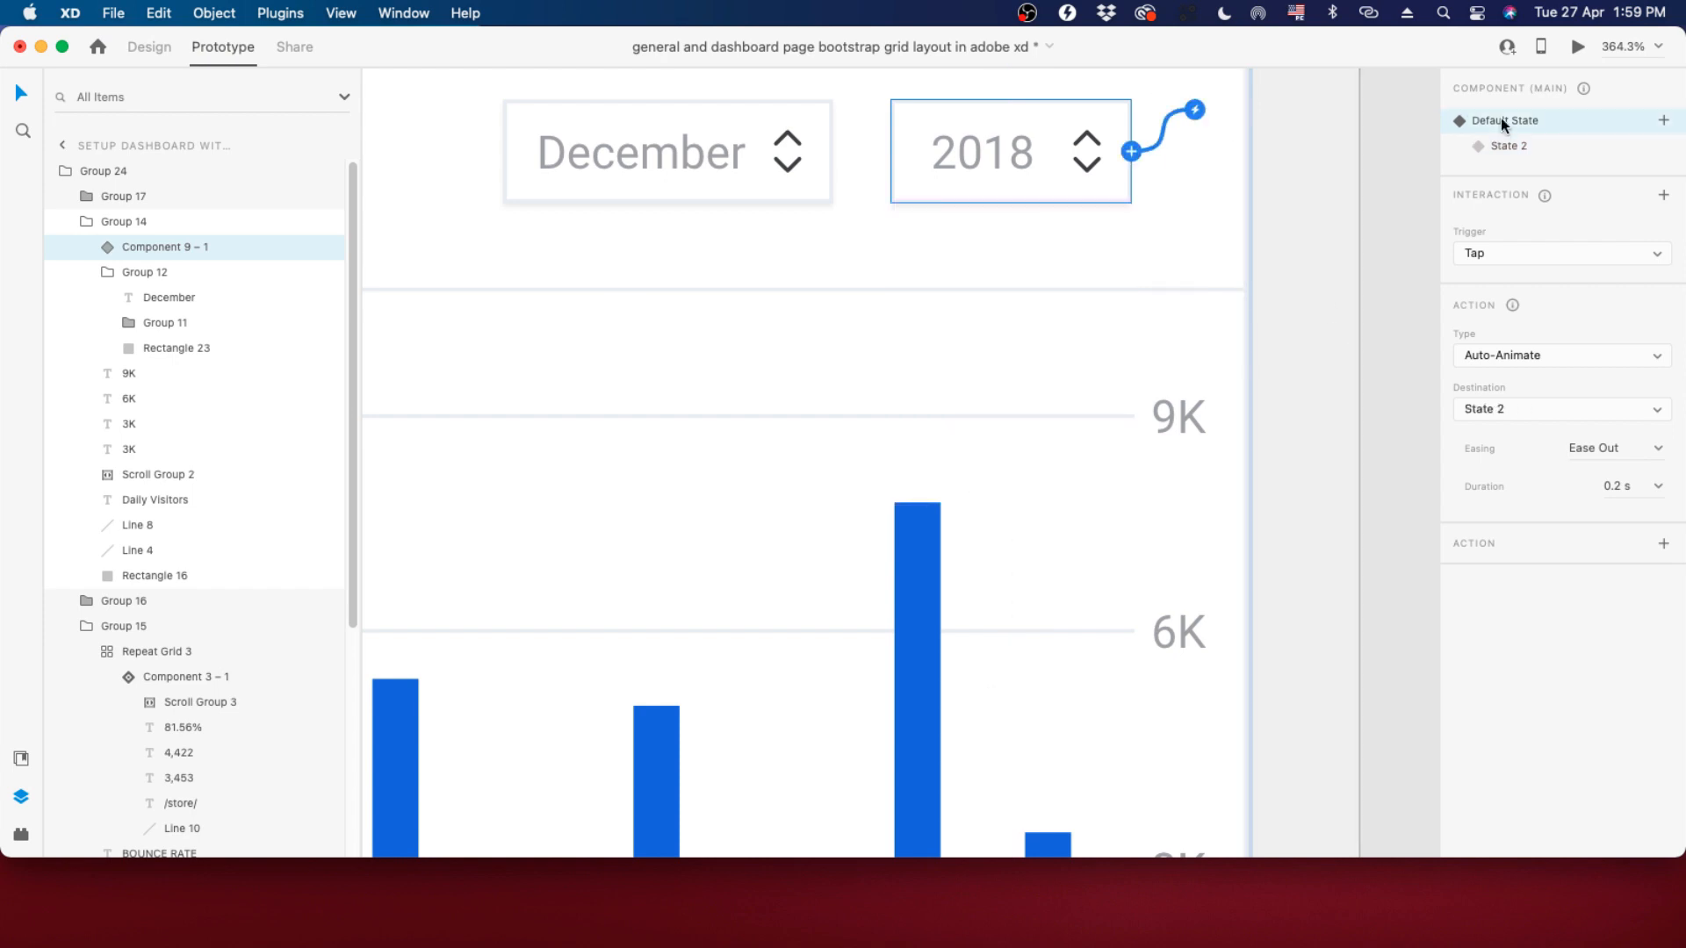
{"action": "left_click", "coordinate": [1578, 47]}
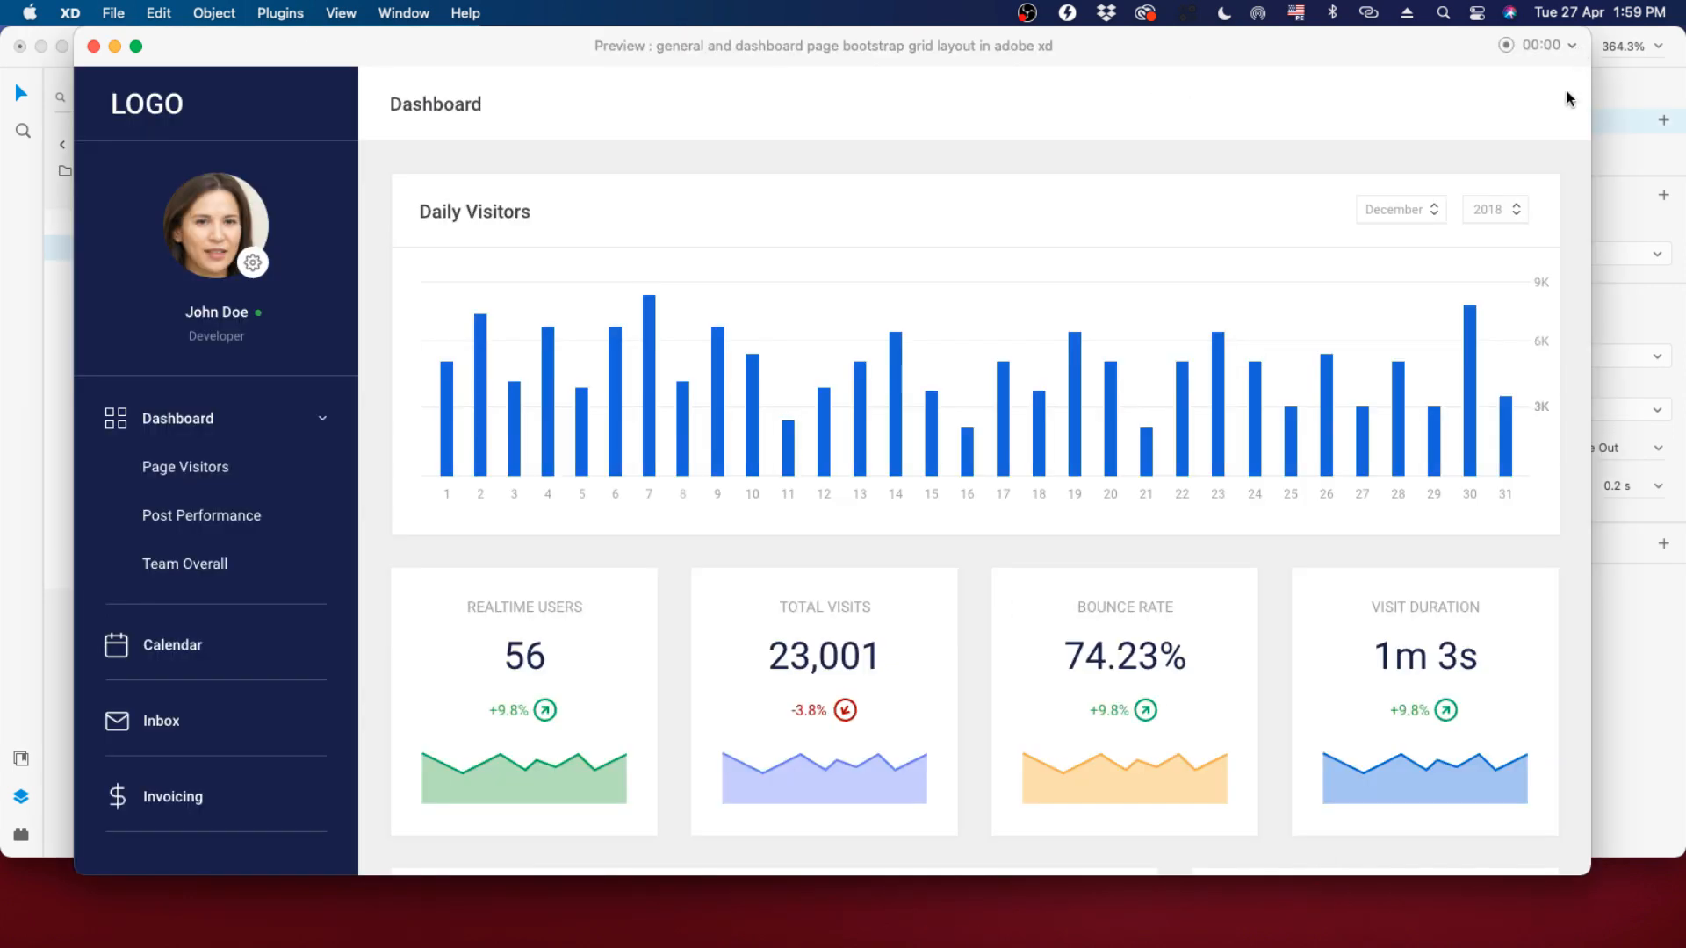
{"action": "scroll", "coordinate": [1150, 449], "scroll_direction": "down", "scroll_amount": 1}
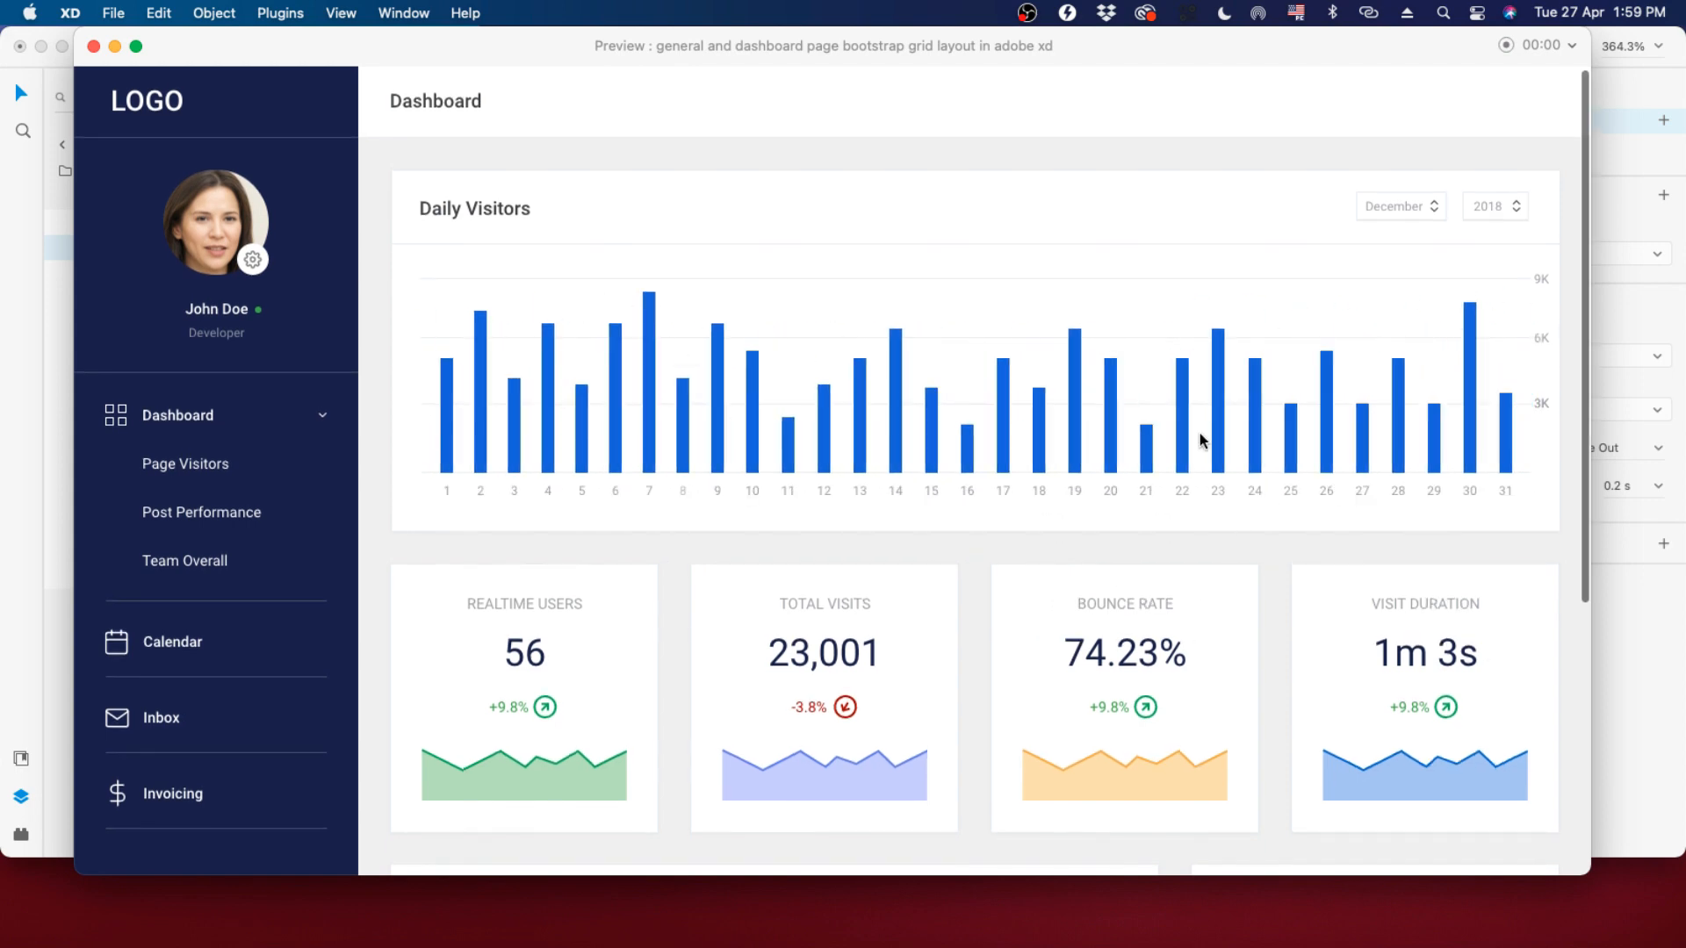
{"action": "scroll", "coordinate": [1201, 439], "scroll_direction": "right", "scroll_amount": 5}
{"action": "scroll", "coordinate": [726, 655], "scroll_direction": "down", "scroll_amount": 1}
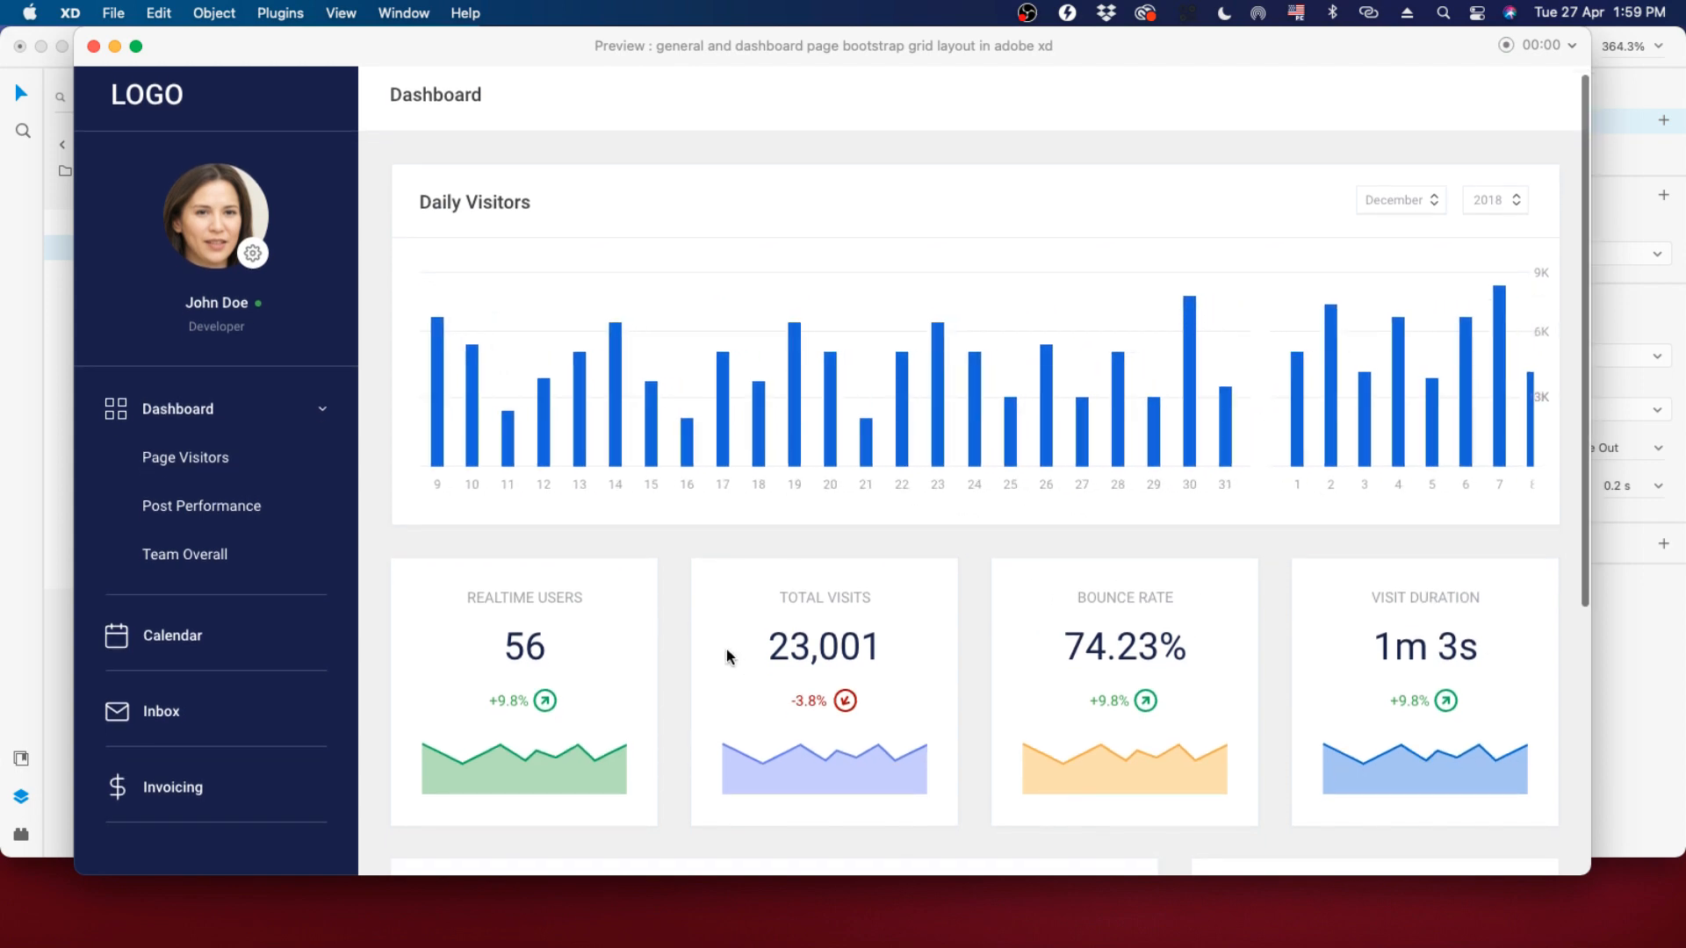
{"action": "scroll", "coordinate": [863, 718], "scroll_direction": "down", "scroll_amount": 5}
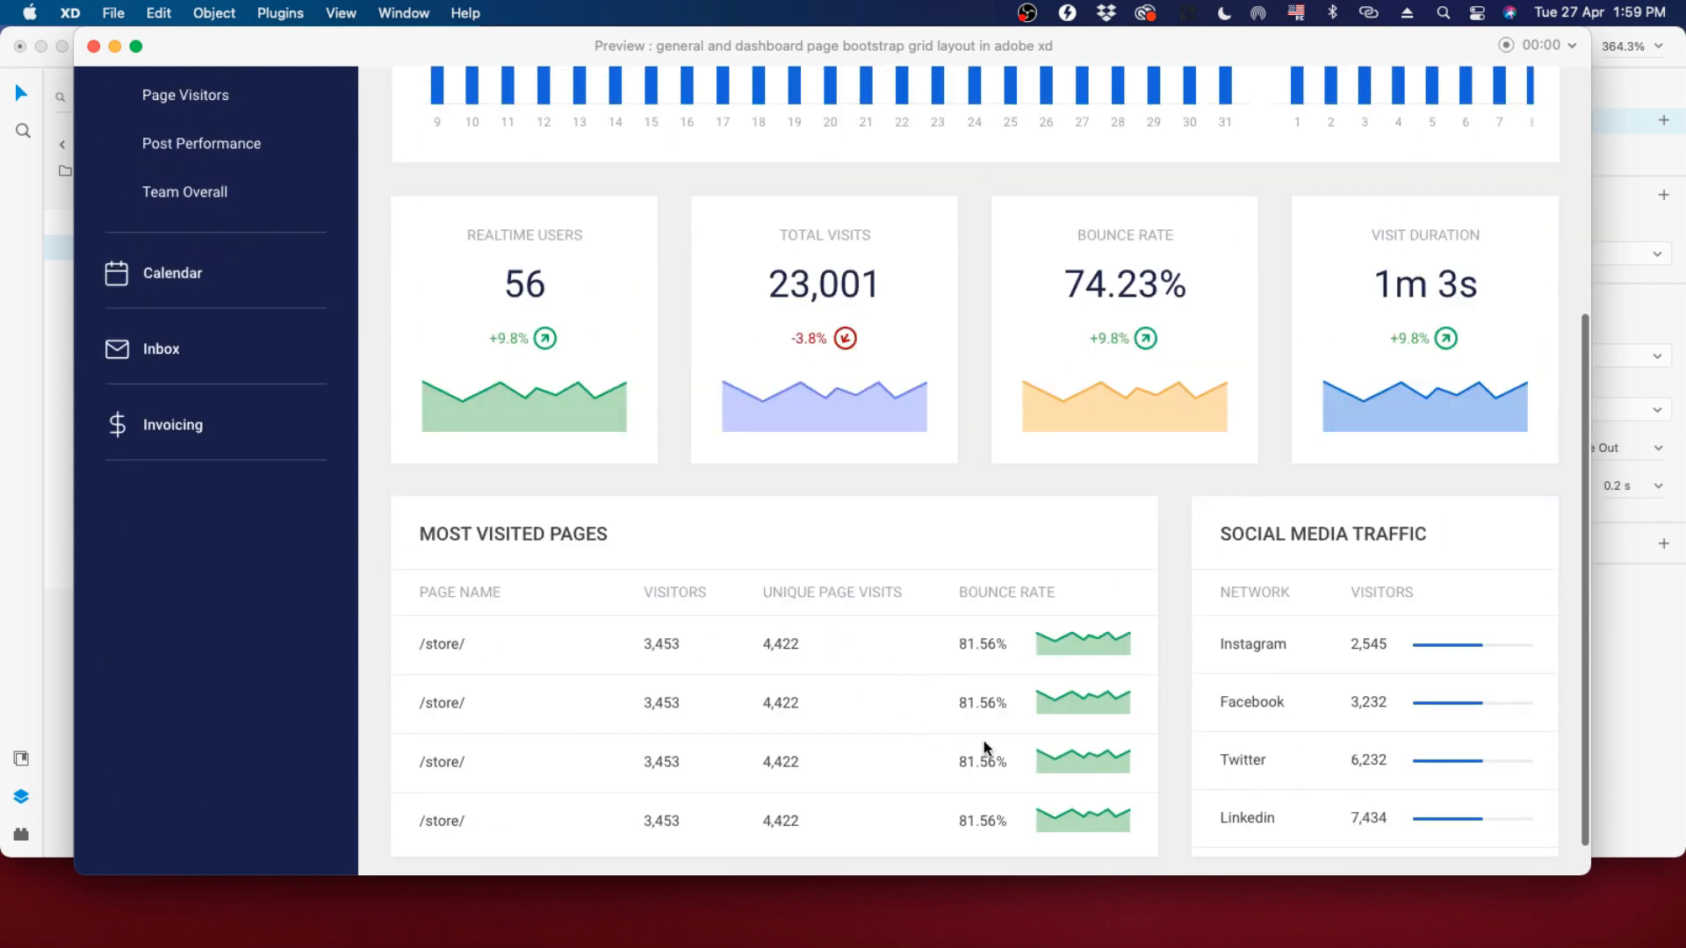
{"action": "scroll", "coordinate": [1089, 641], "scroll_direction": "up", "scroll_amount": 4}
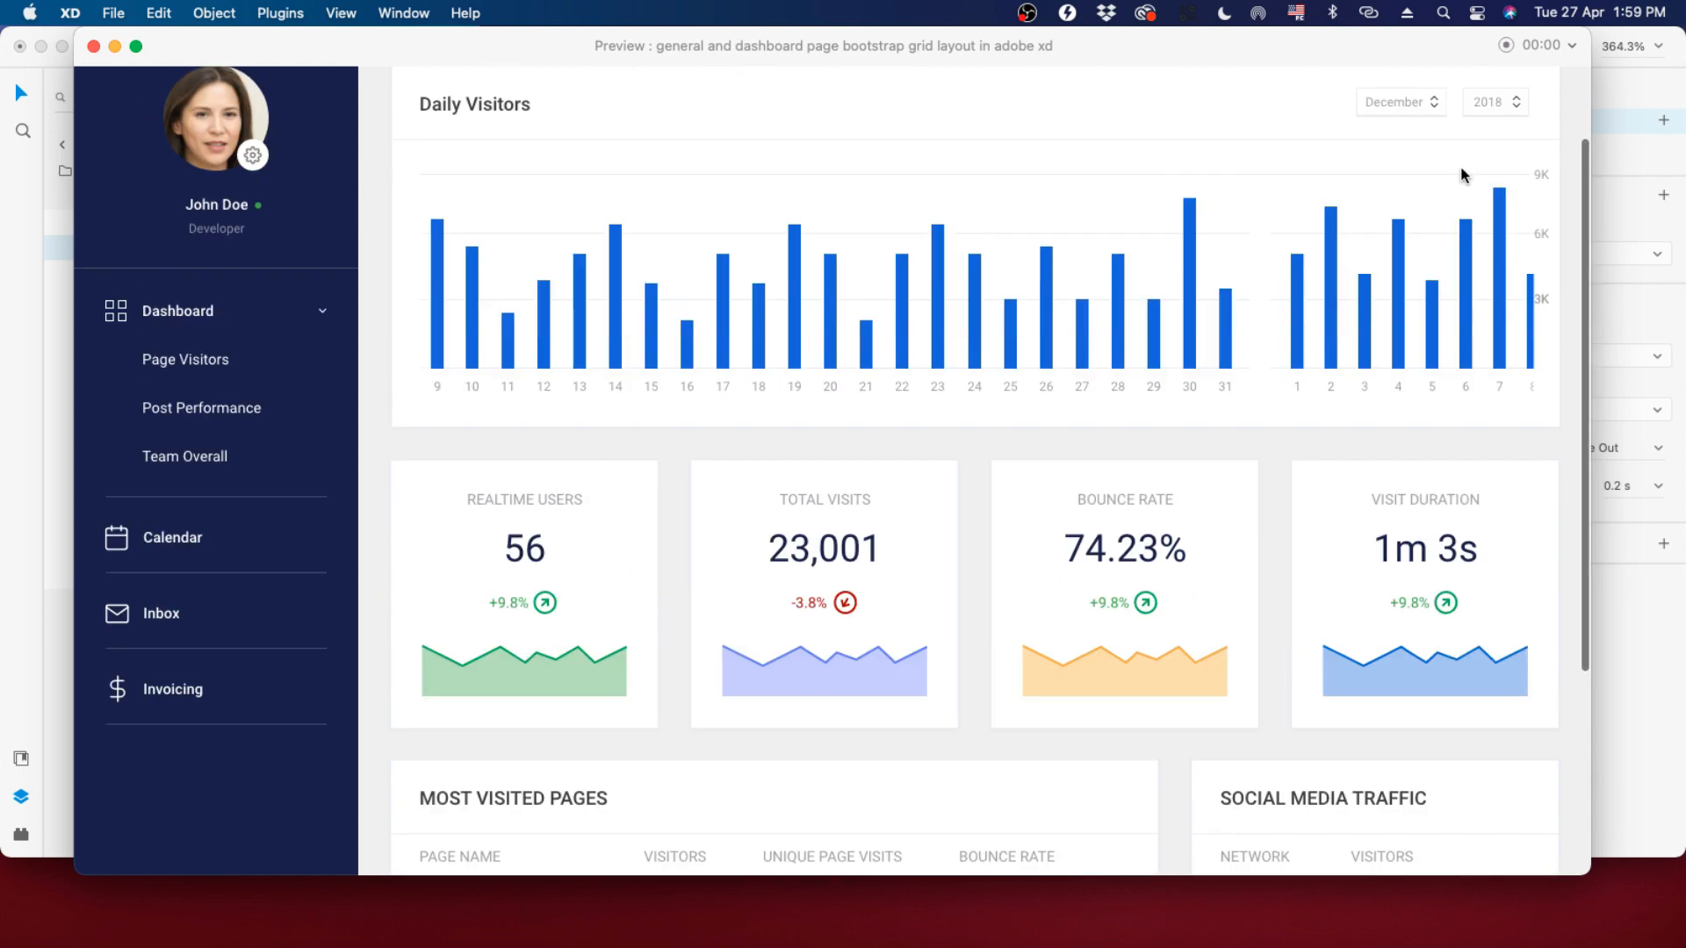
Open and close the year selector repeatedly in the preview to test its tap interaction.
{"action": "left_click", "coordinate": [1496, 107]}
{"action": "left_click", "coordinate": [1495, 107]}
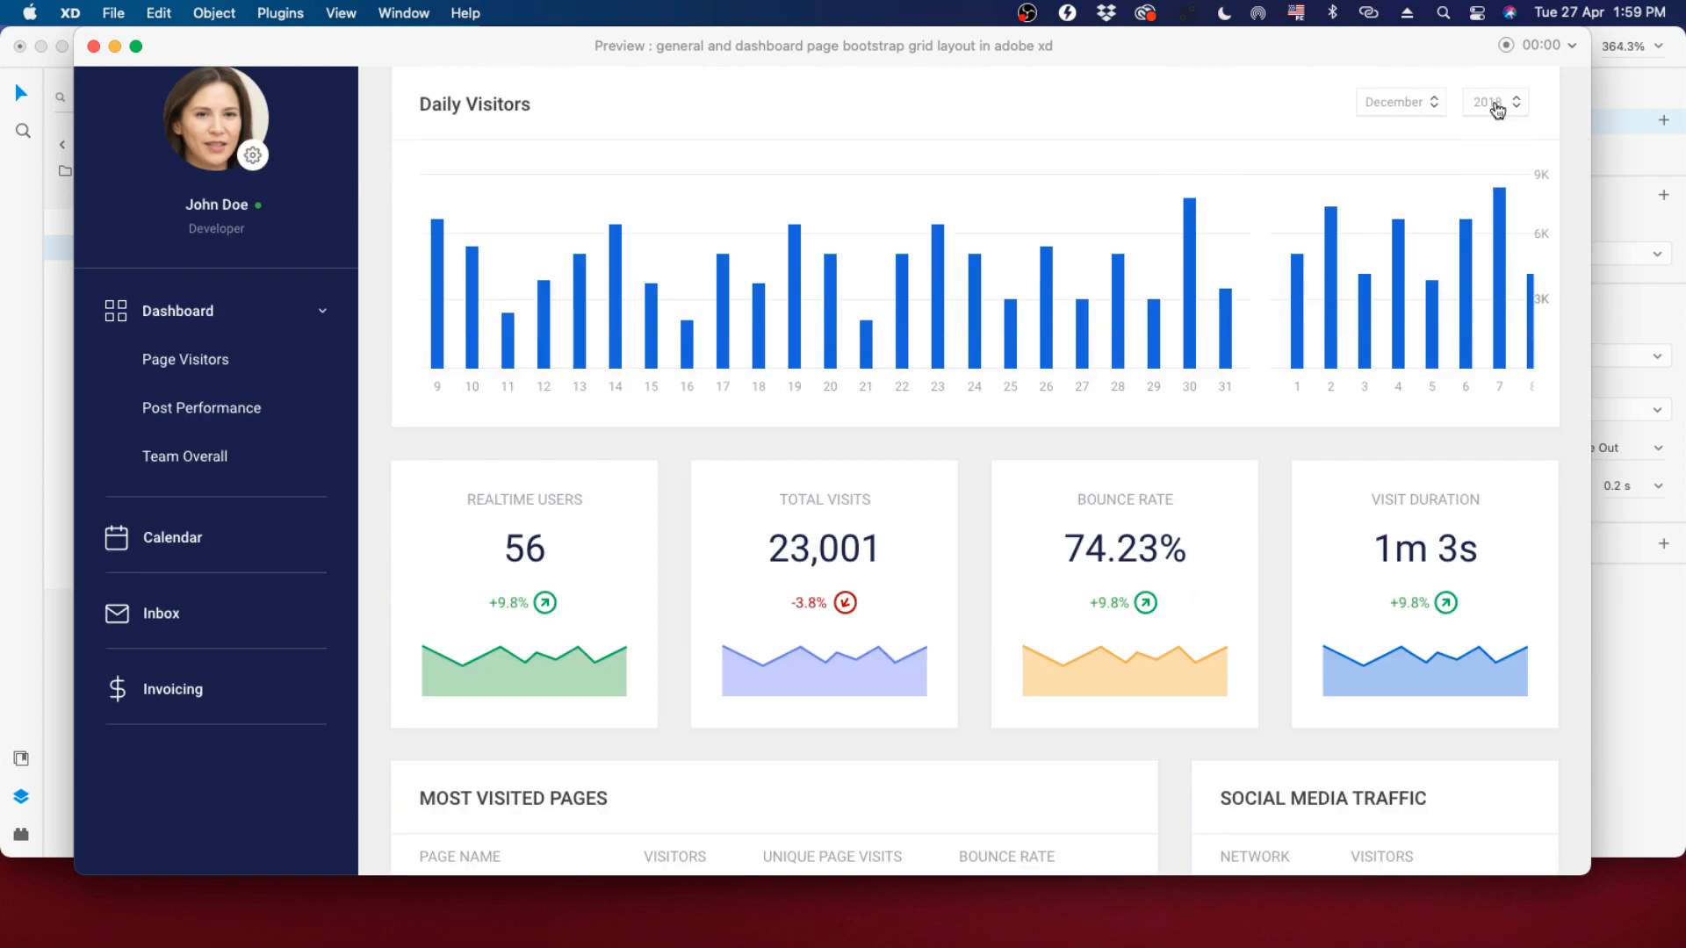
{"action": "left_click", "coordinate": [1495, 107]}
{"action": "left_click", "coordinate": [1495, 107]}
{"action": "left_click", "coordinate": [1495, 107]}
{"action": "left_click", "coordinate": [1495, 107]}
{"action": "left_click", "coordinate": [1495, 107]}
{"action": "left_click", "coordinate": [1495, 107]}
{"action": "left_click", "coordinate": [1496, 107]}
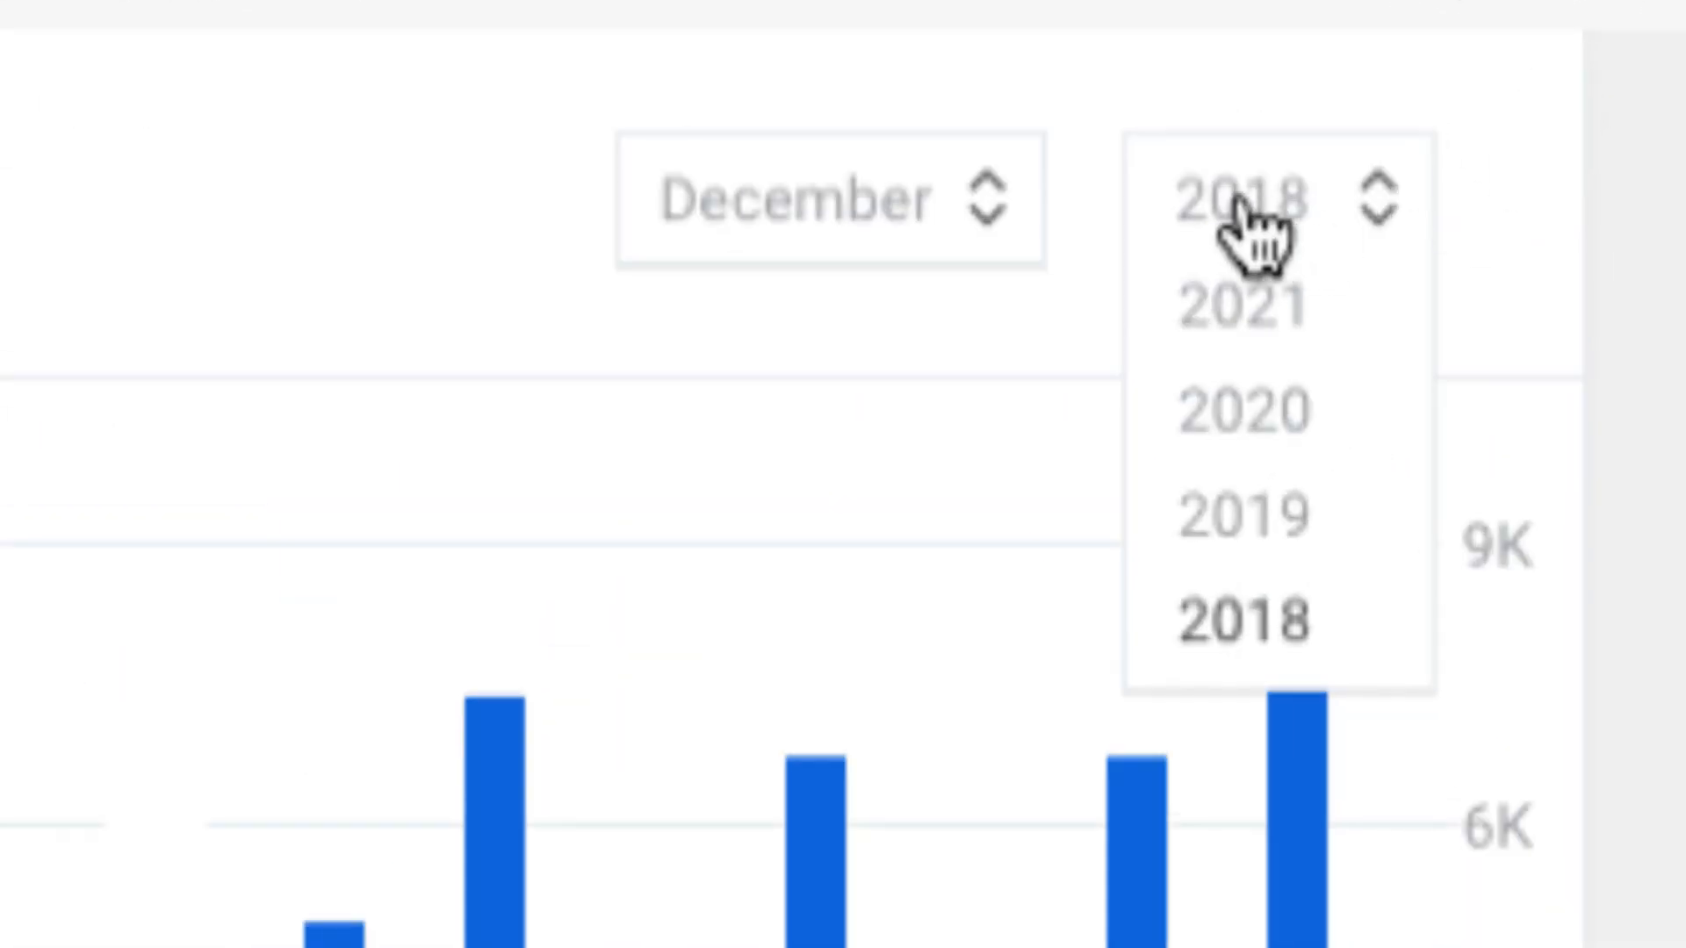
{"action": "left_click", "coordinate": [1488, 104]}
{"action": "left_click", "coordinate": [1240, 202]}
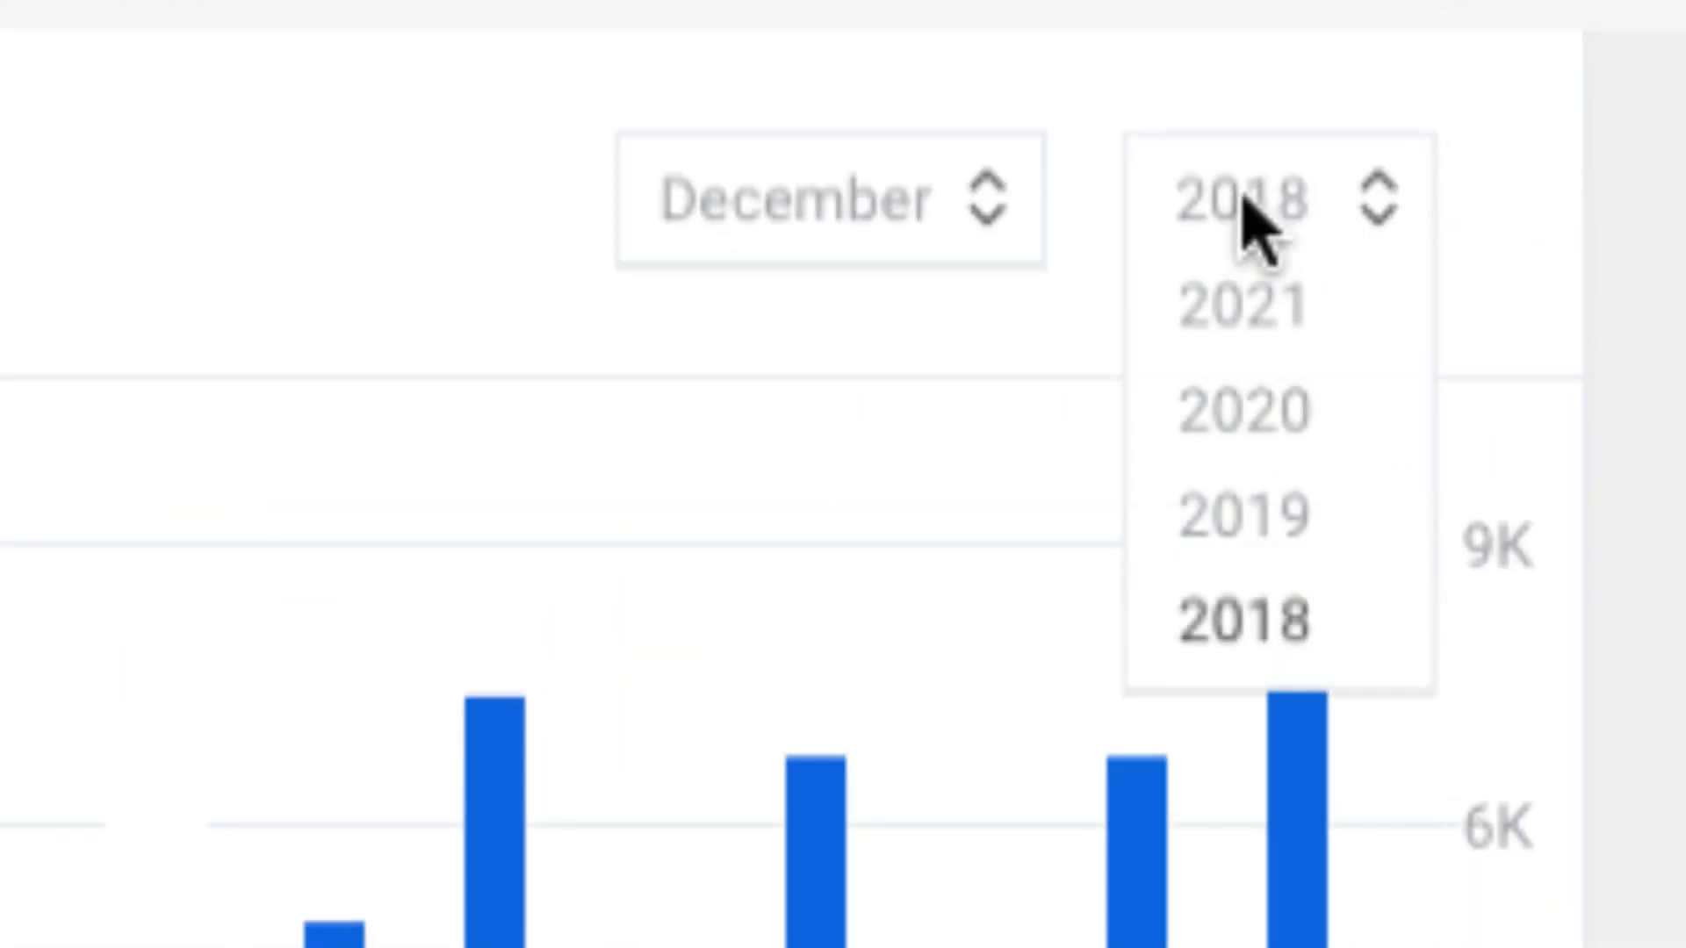
{"action": "left_click", "coordinate": [1264, 211]}
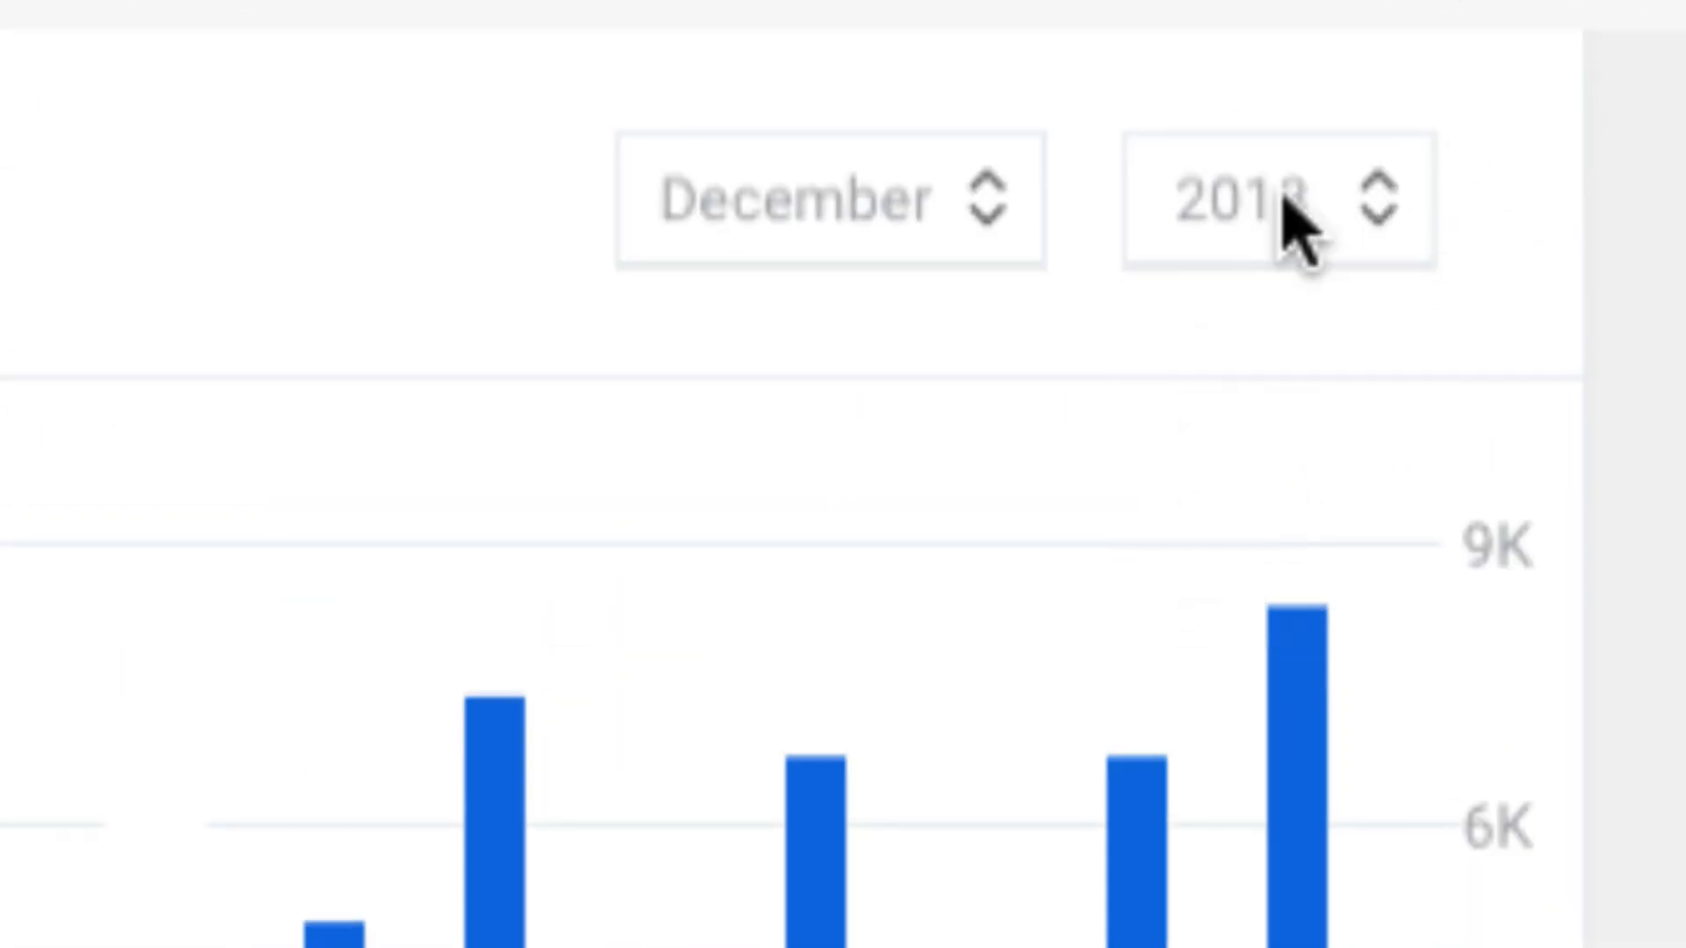
{"action": "left_click", "coordinate": [1285, 206]}
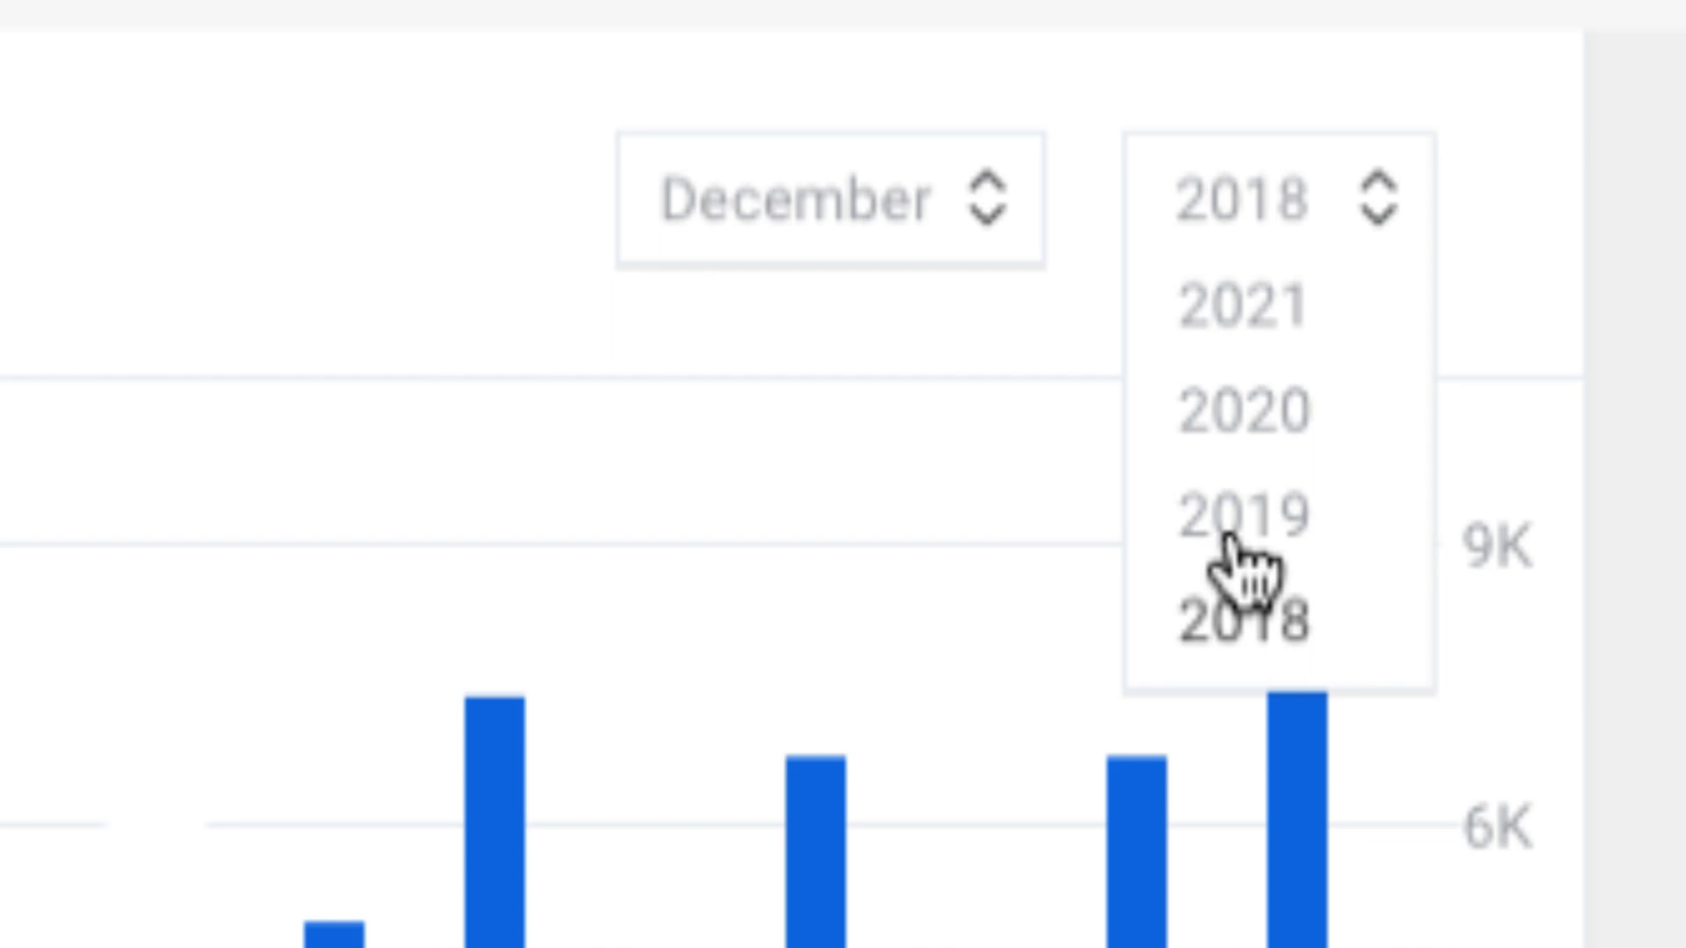
{"action": "left_click", "coordinate": [1238, 255]}
{"action": "left_click", "coordinate": [1234, 224]}
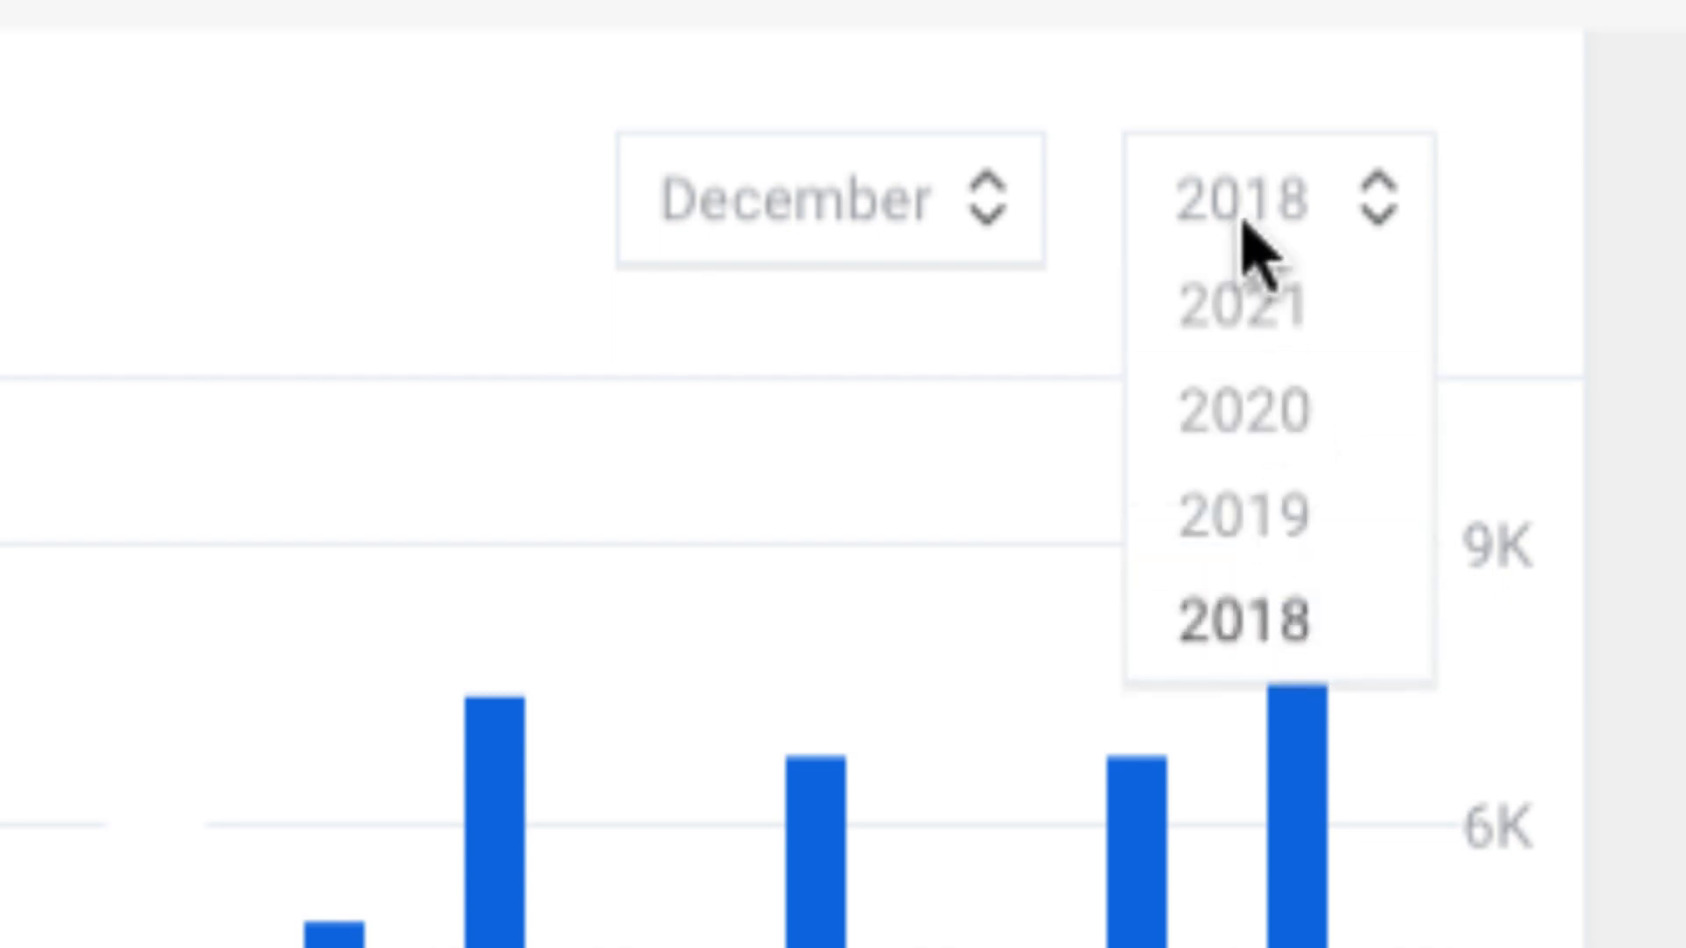
{"action": "left_click", "coordinate": [1272, 207]}
{"action": "left_click", "coordinate": [1272, 206]}
{"action": "left_click", "coordinate": [1277, 411]}
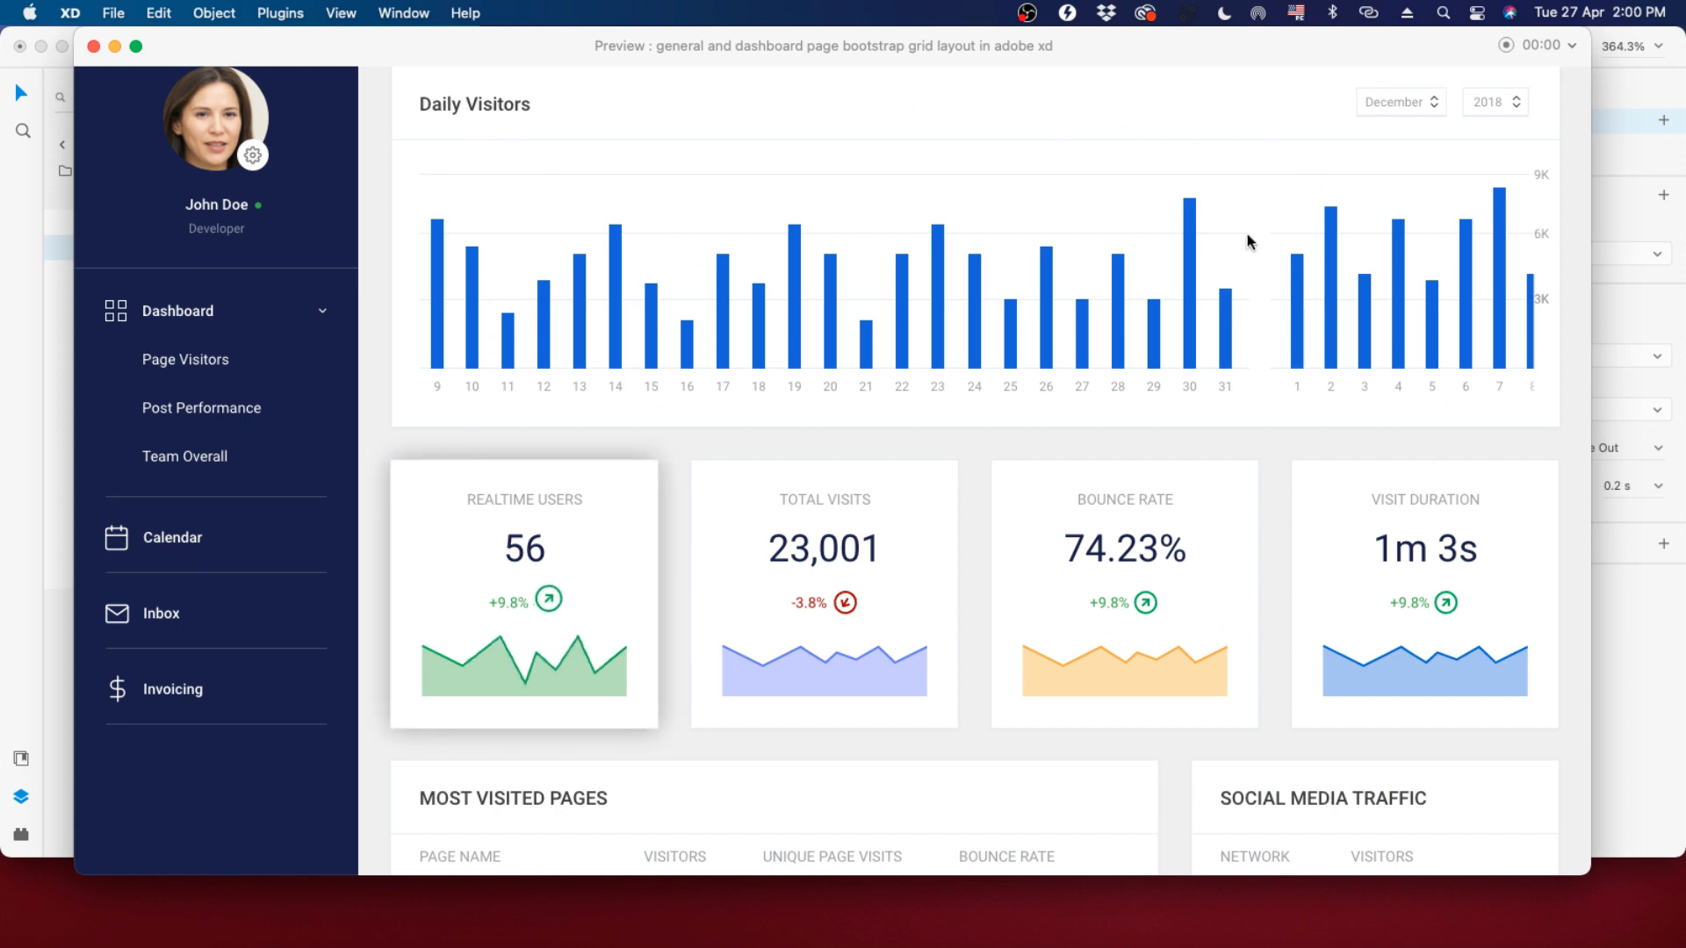
Review the whole dashboard page and the Daily Visitors chart in the preview once more, and close the preview.
{"action": "scroll", "coordinate": [1204, 623], "scroll_direction": "down", "scroll_amount": 1}
{"action": "scroll", "coordinate": [1201, 615], "scroll_direction": "down", "scroll_amount": 5}
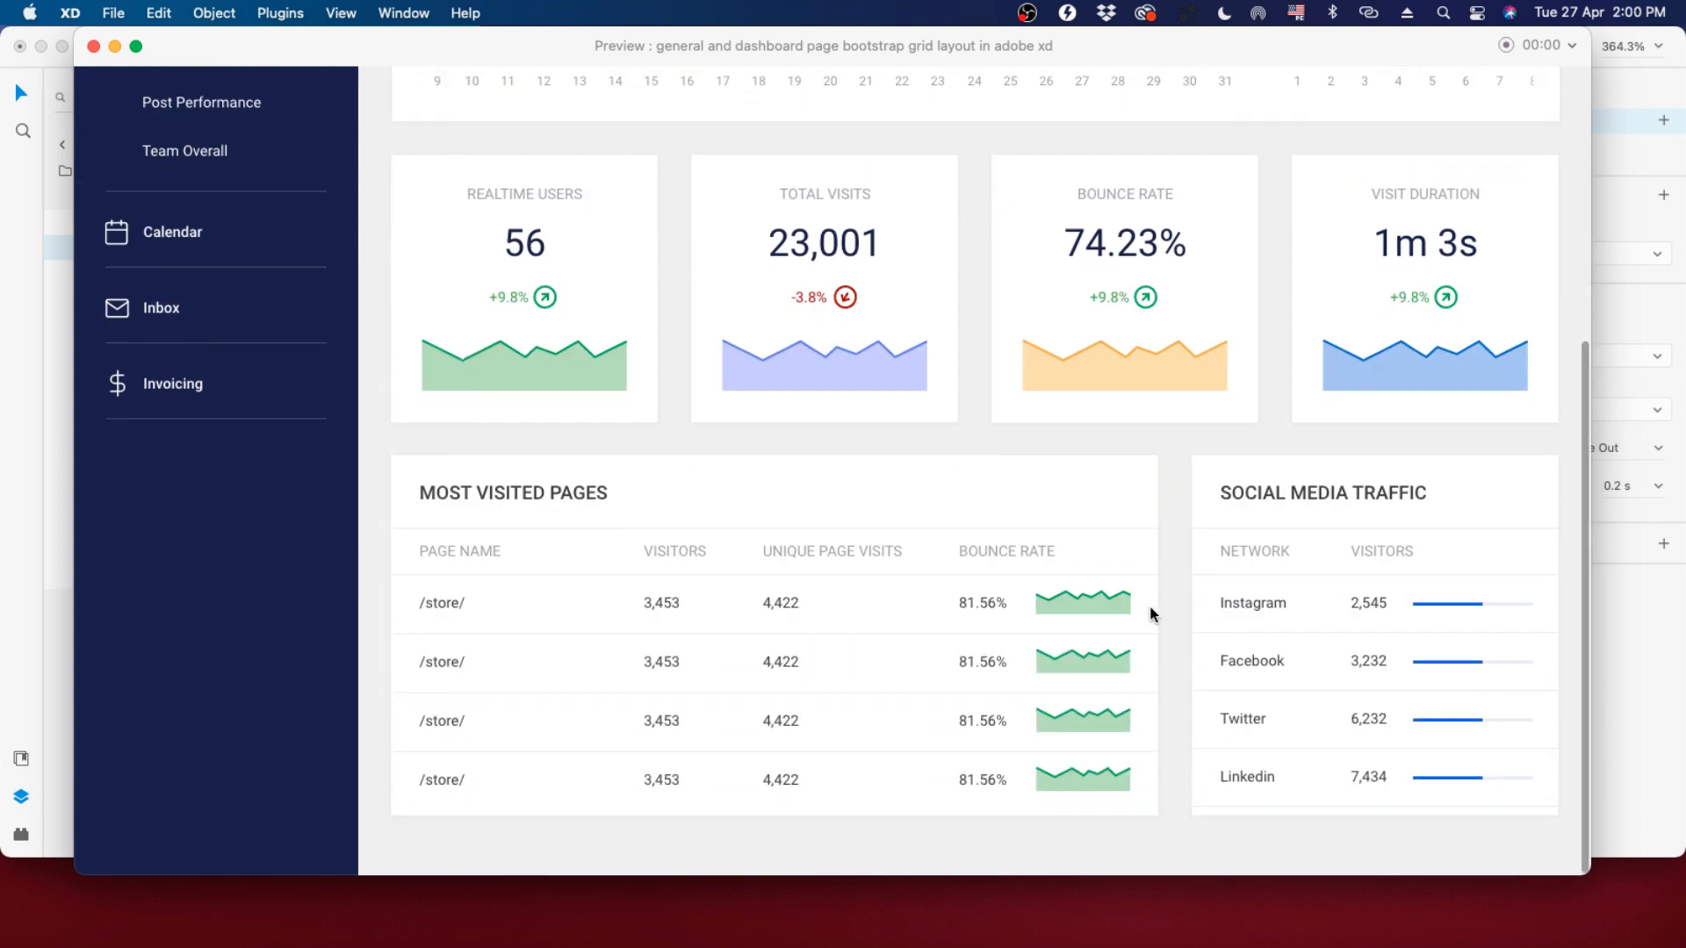
{"action": "scroll", "coordinate": [1150, 612], "scroll_direction": "up", "scroll_amount": 6}
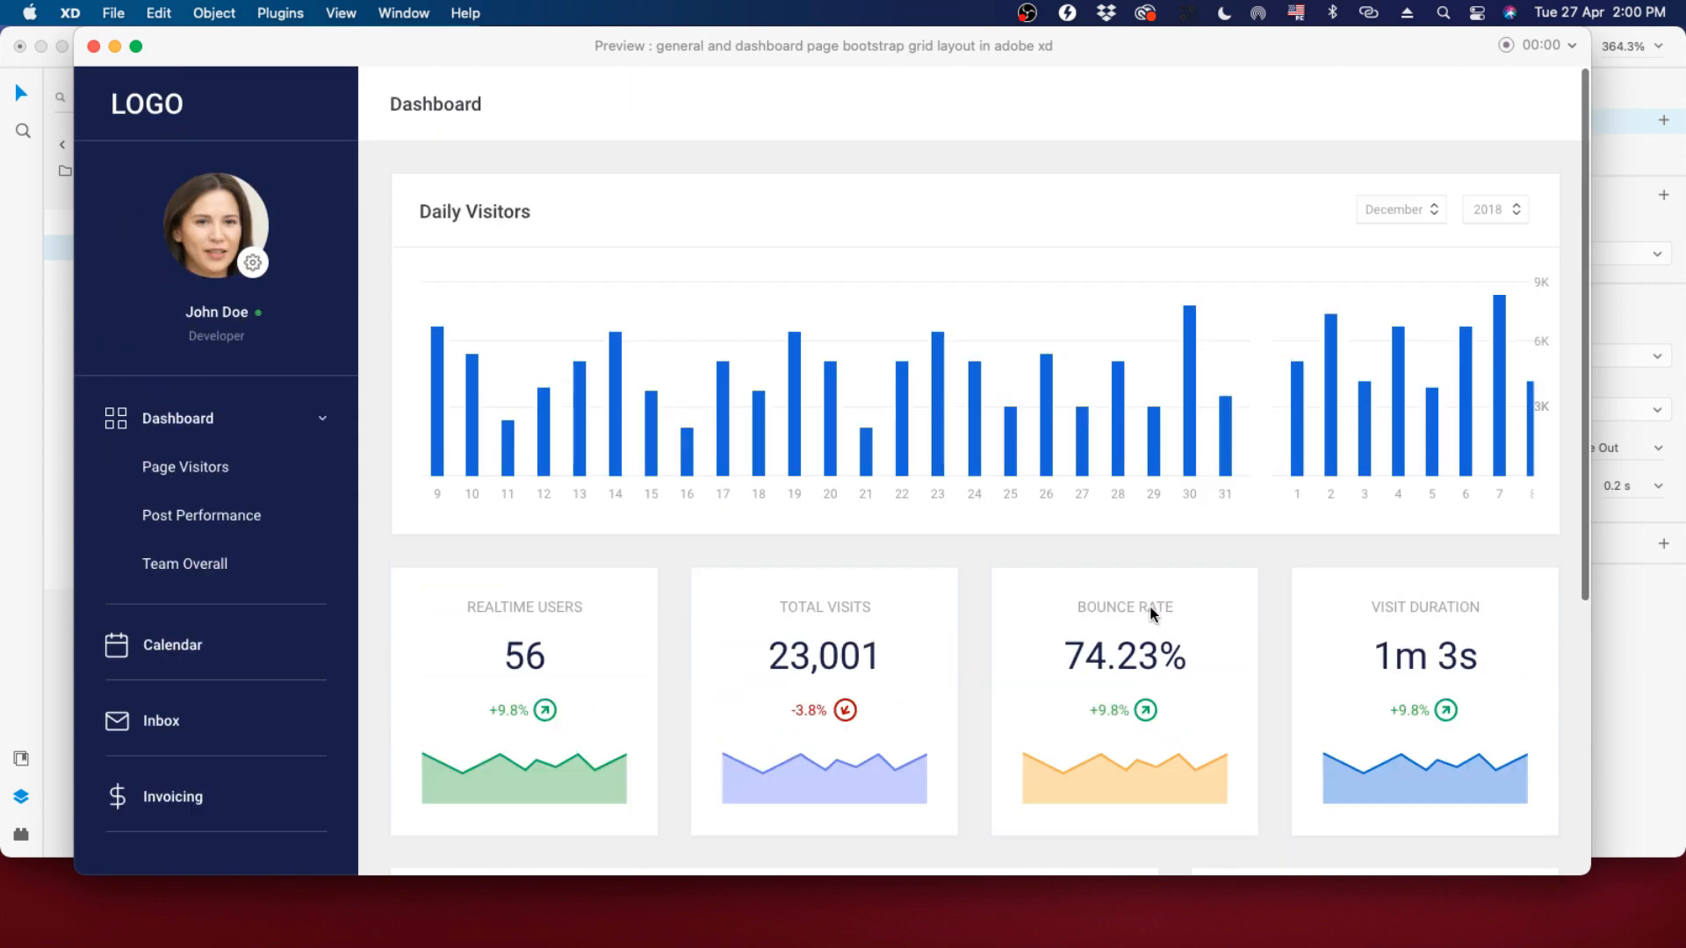
{"action": "scroll", "coordinate": [1115, 452], "scroll_direction": "down", "scroll_amount": 1}
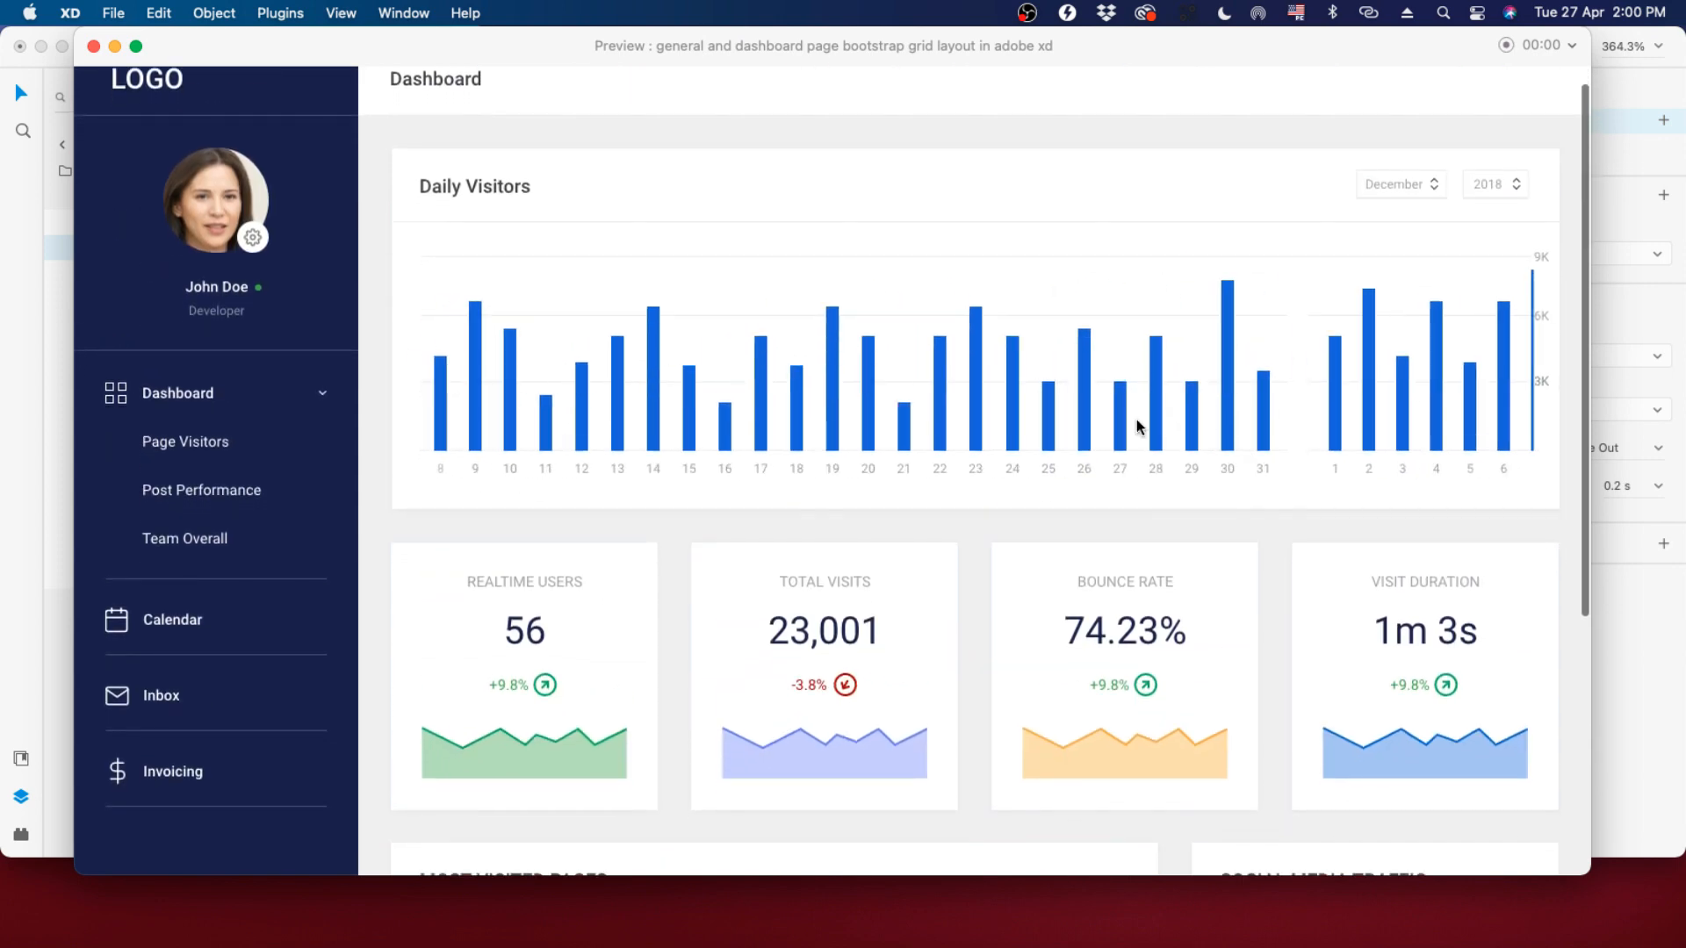
{"action": "scroll", "coordinate": [1037, 423], "scroll_direction": "up", "scroll_amount": 1}
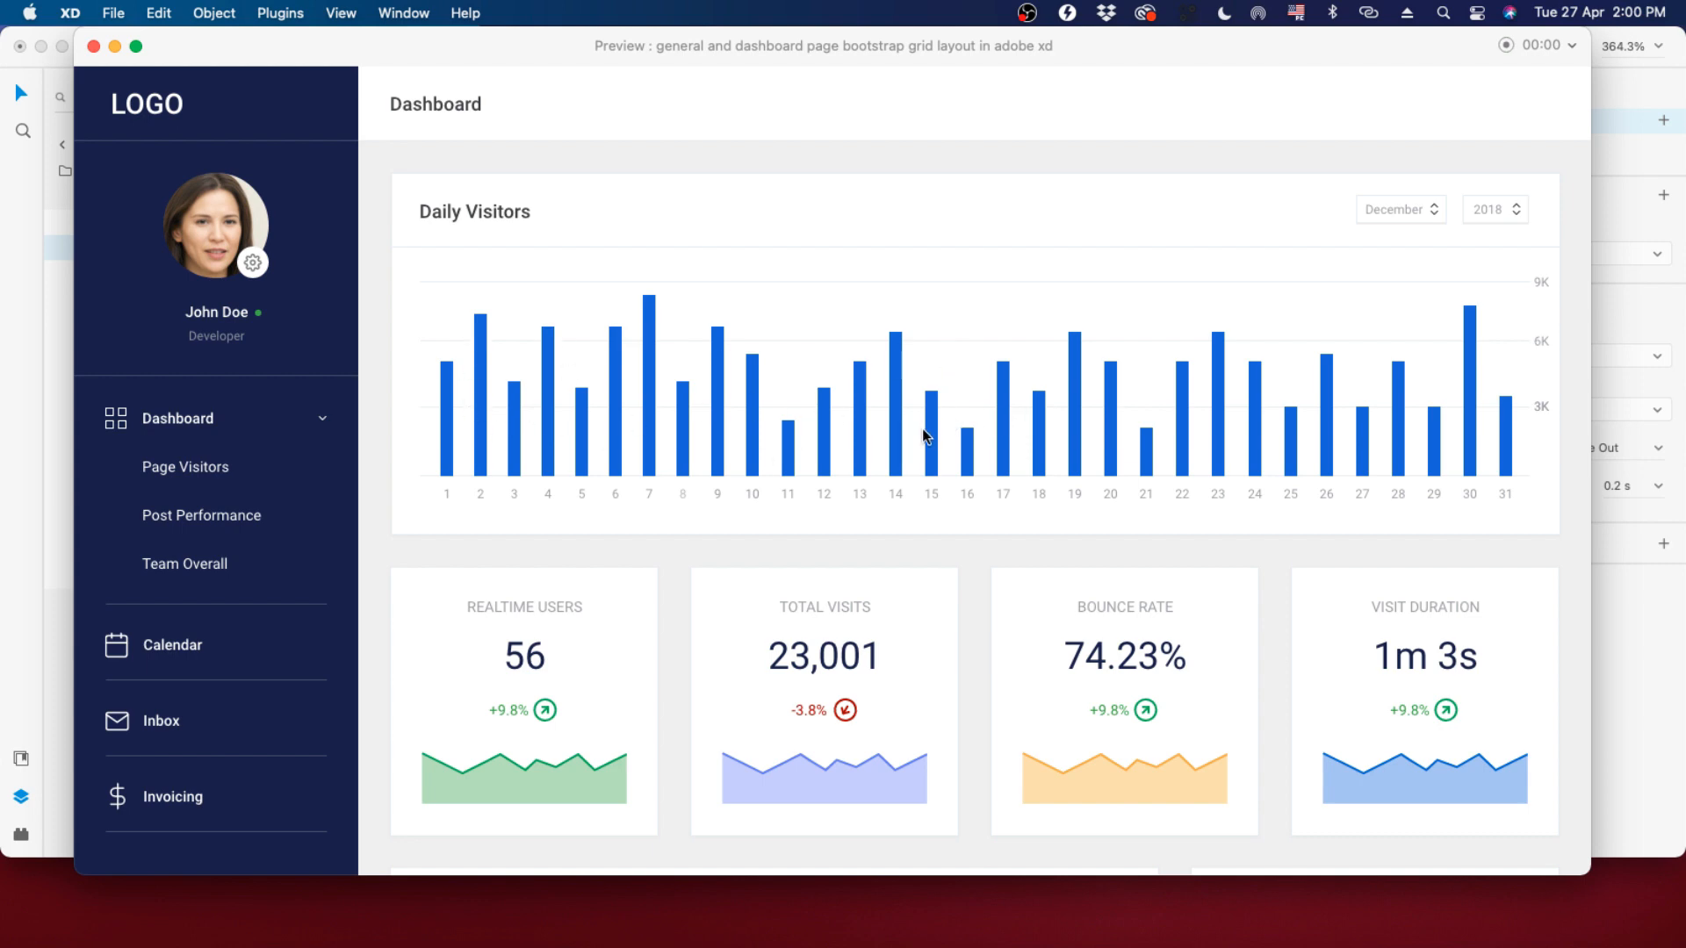
{"action": "left_click", "coordinate": [94, 47]}
Duplicate the artboard "Setup dashboard with bootstrap grid in adobe xd – 2" and place the copy directly below the original.
{"action": "scroll", "coordinate": [512, 318], "scroll_direction": "down", "scroll_amount": 5}
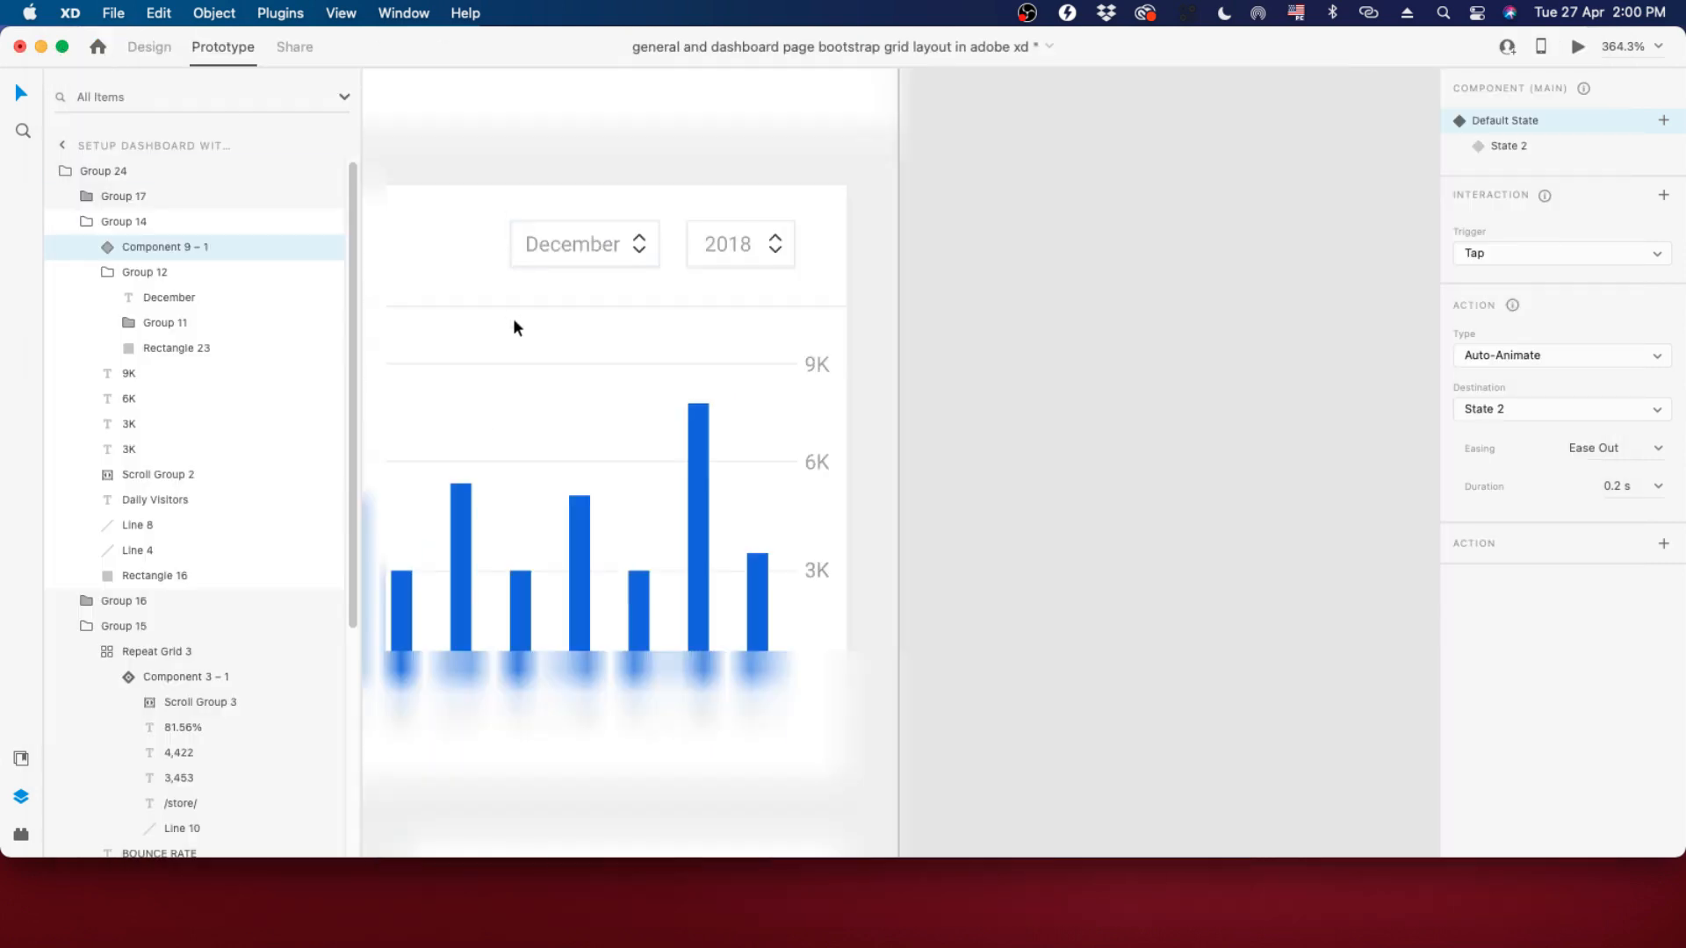
{"action": "left_click", "coordinate": [1013, 395]}
{"action": "scroll", "coordinate": [1013, 395], "scroll_direction": "down", "scroll_amount": 4}
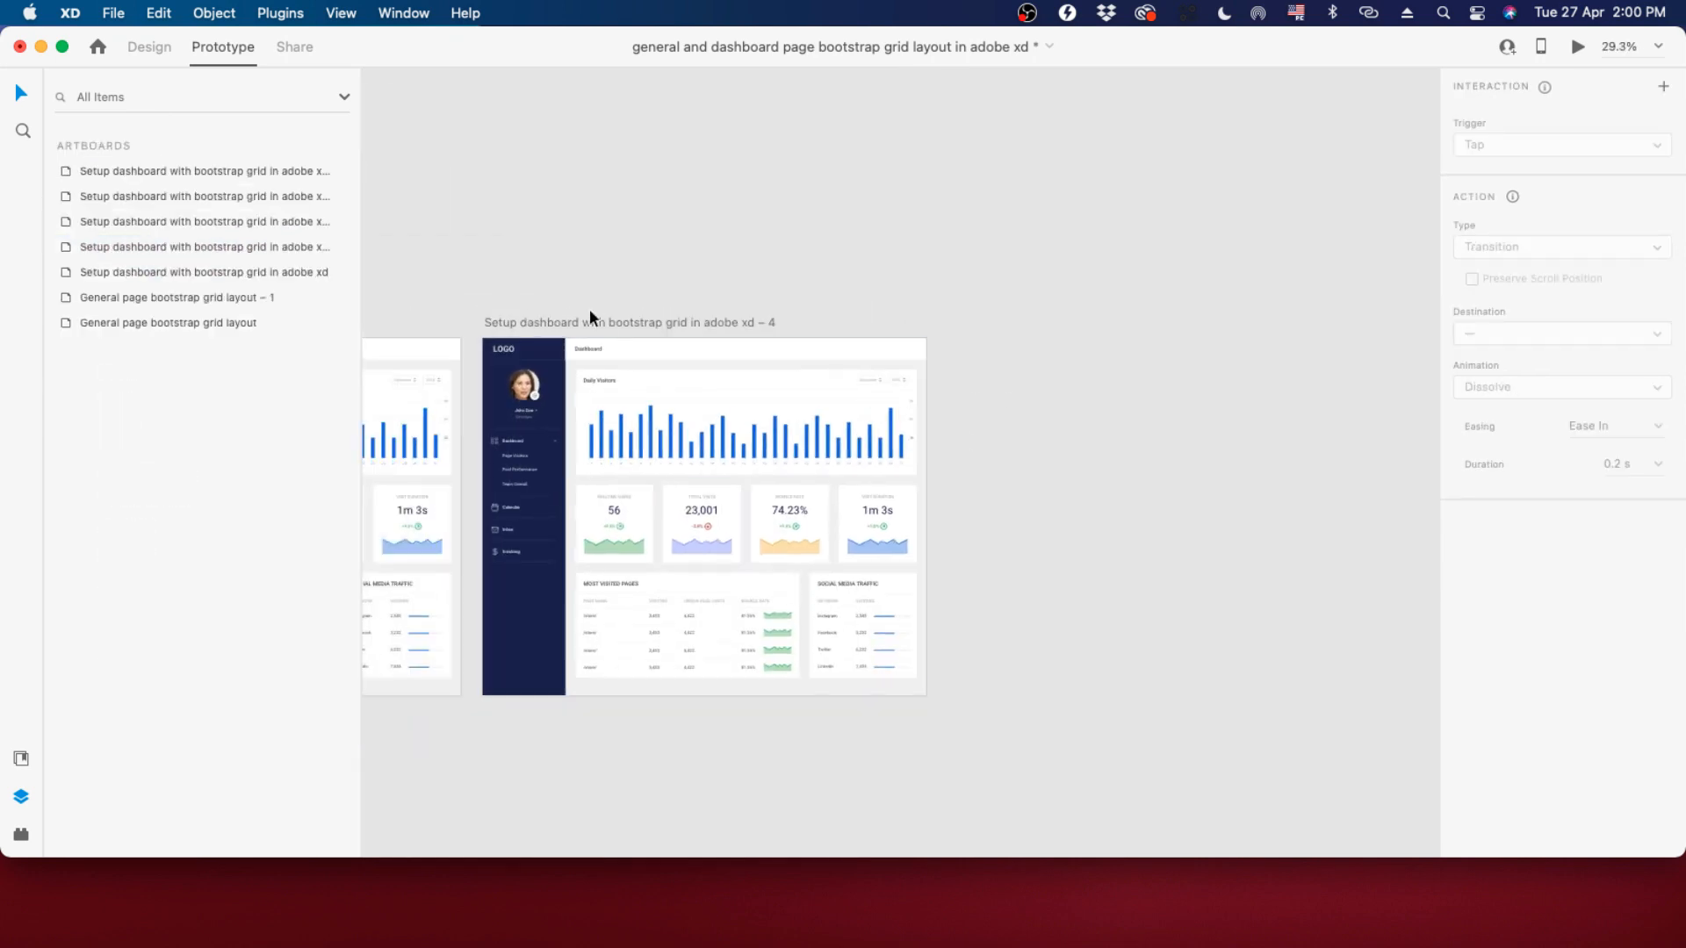
{"action": "scroll", "coordinate": [1209, 353], "scroll_direction": "down", "scroll_amount": 3}
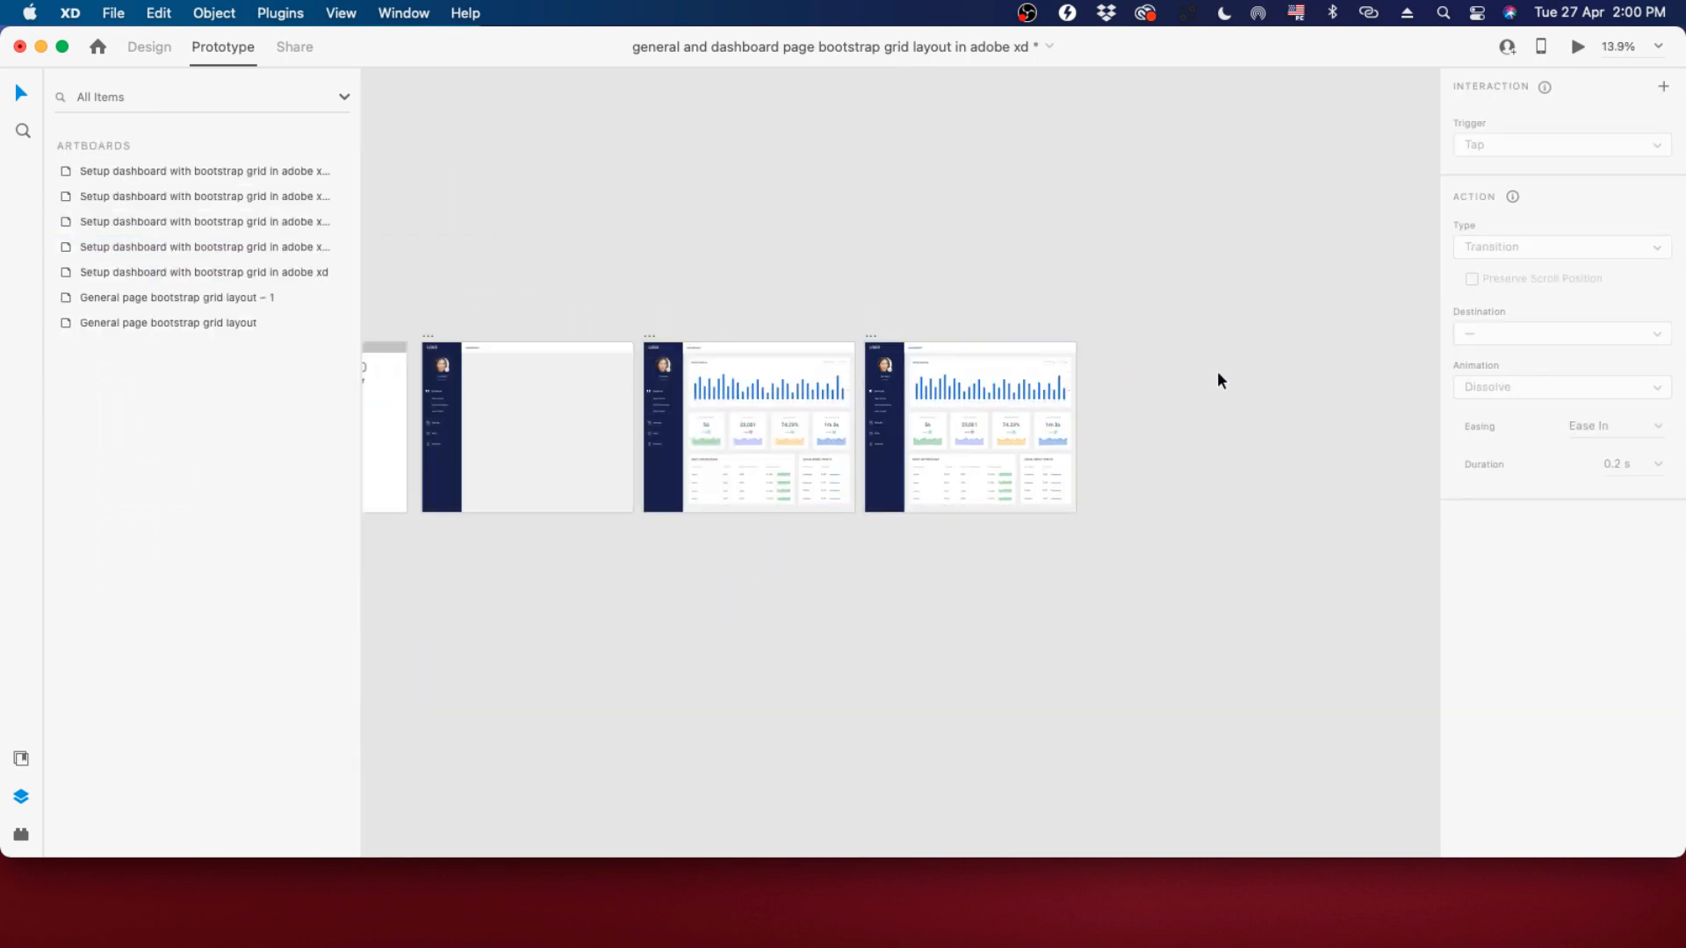
{"action": "scroll", "coordinate": [1217, 373], "scroll_direction": "down", "scroll_amount": 3}
{"action": "scroll", "coordinate": [971, 383], "scroll_direction": "up", "scroll_amount": 3}
{"action": "scroll", "coordinate": [1061, 369], "scroll_direction": "up", "scroll_amount": 3}
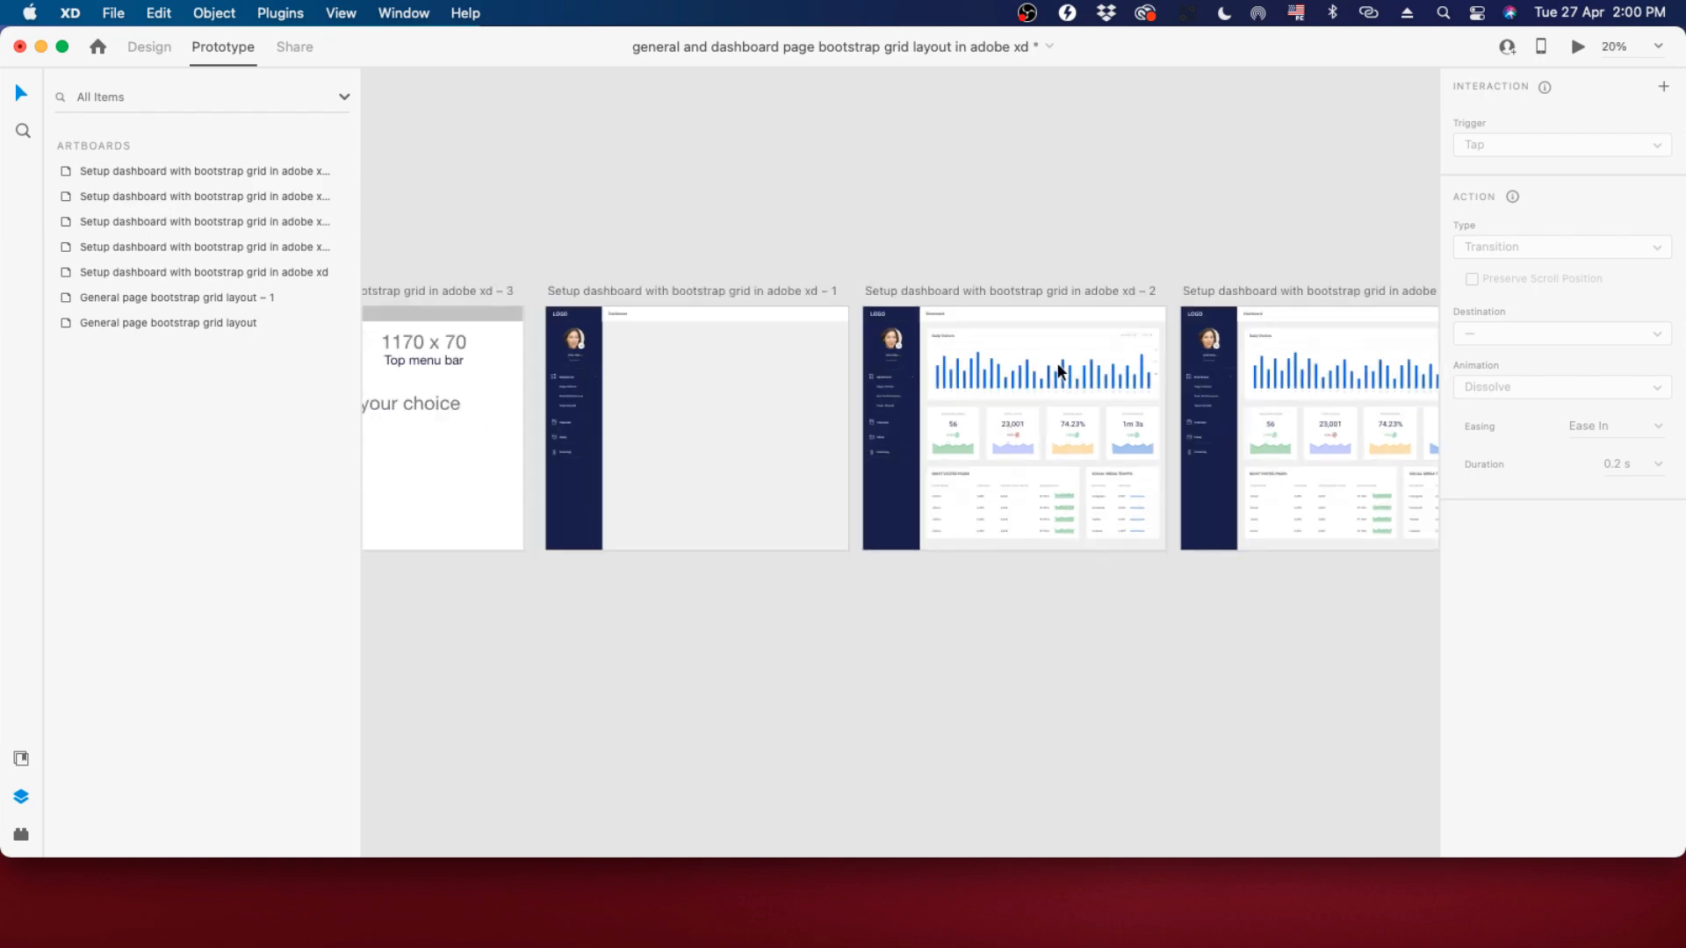
{"action": "left_click_drag", "start_coordinate": [1019, 293], "coordinate": [1040, 604]}
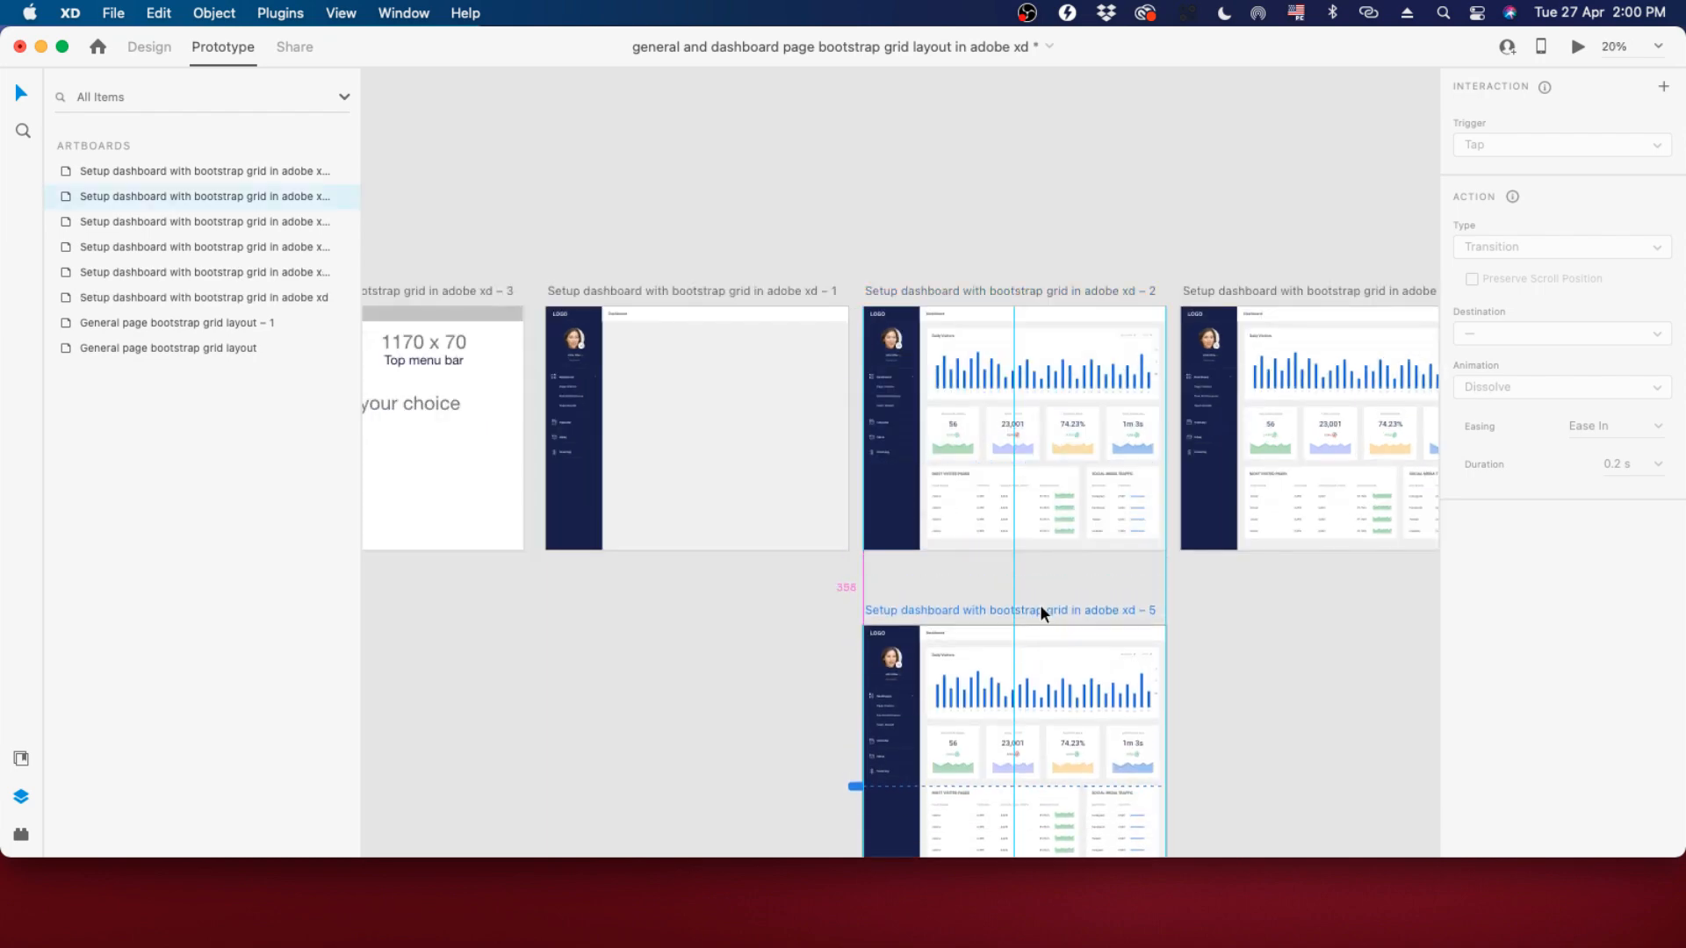
Duplicate the artboard "Setup dashboard with bootstrap grid in adobe xd – 5" in Design mode.
{"action": "scroll", "coordinate": [1159, 766], "scroll_direction": "up", "scroll_amount": 5}
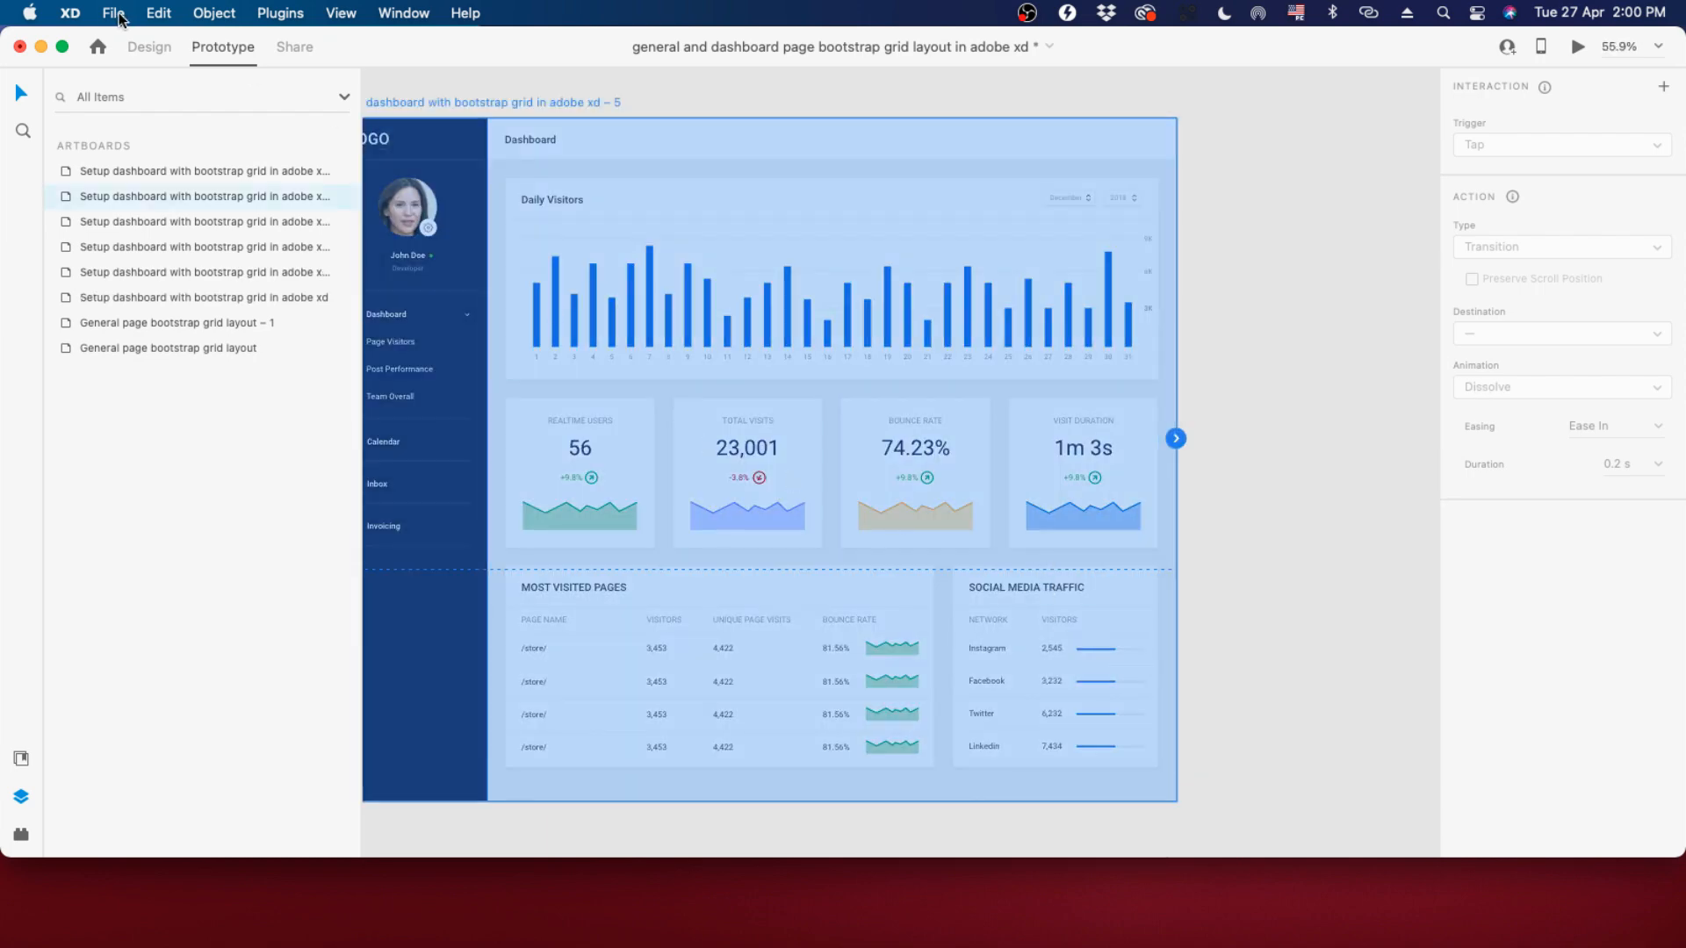
{"action": "left_click", "coordinate": [148, 47]}
{"action": "scroll", "coordinate": [1291, 387], "scroll_direction": "up", "scroll_amount": 2}
{"action": "scroll", "coordinate": [1291, 387], "scroll_direction": "left", "scroll_amount": 2}
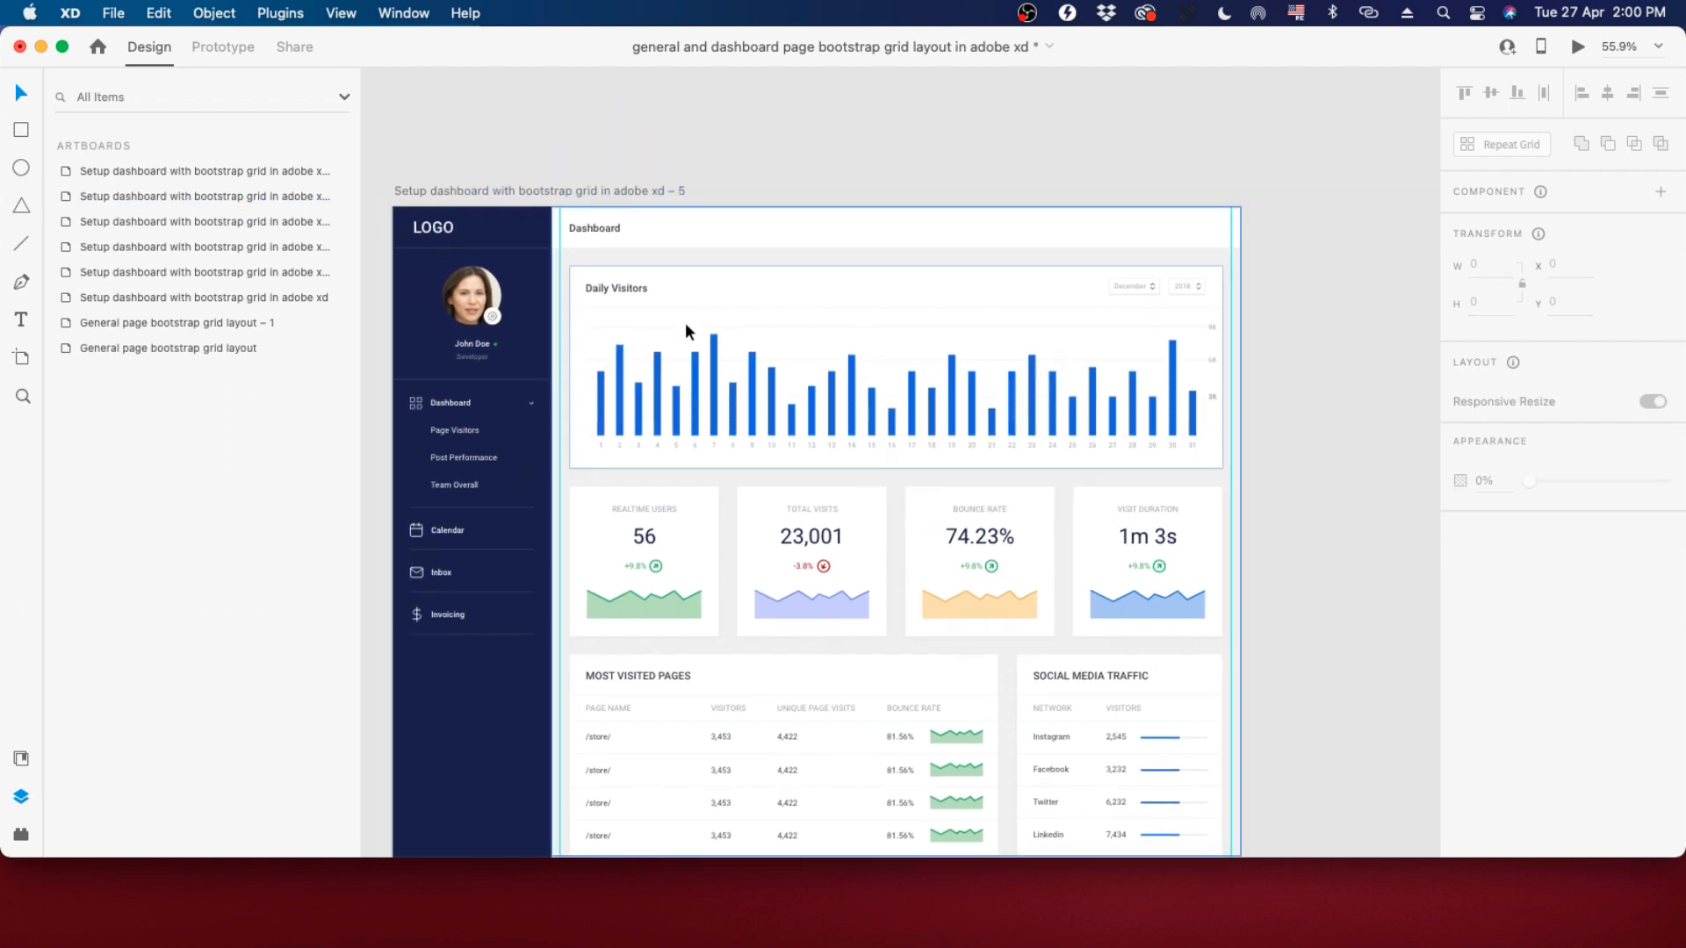
{"action": "double_click", "coordinate": [714, 373]}
{"action": "double_click", "coordinate": [714, 373]}
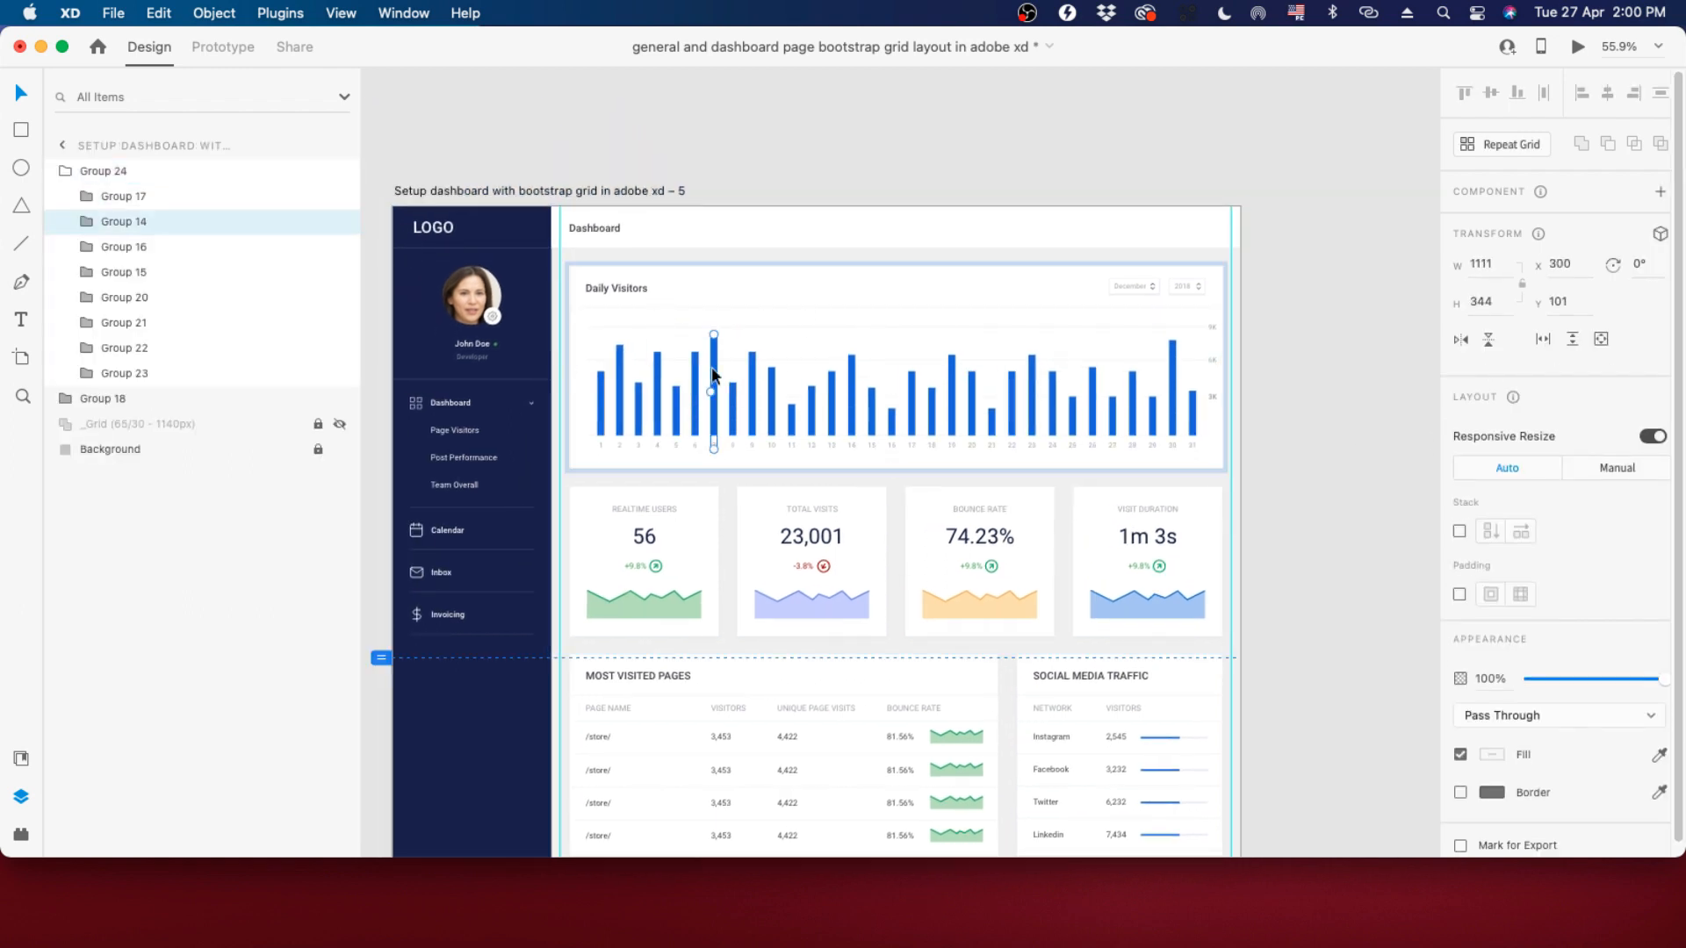
{"action": "double_click", "coordinate": [713, 372]}
{"action": "left_click", "coordinate": [630, 179]}
{"action": "left_click", "coordinate": [630, 187]}
{"action": "key", "text": "super+d"}
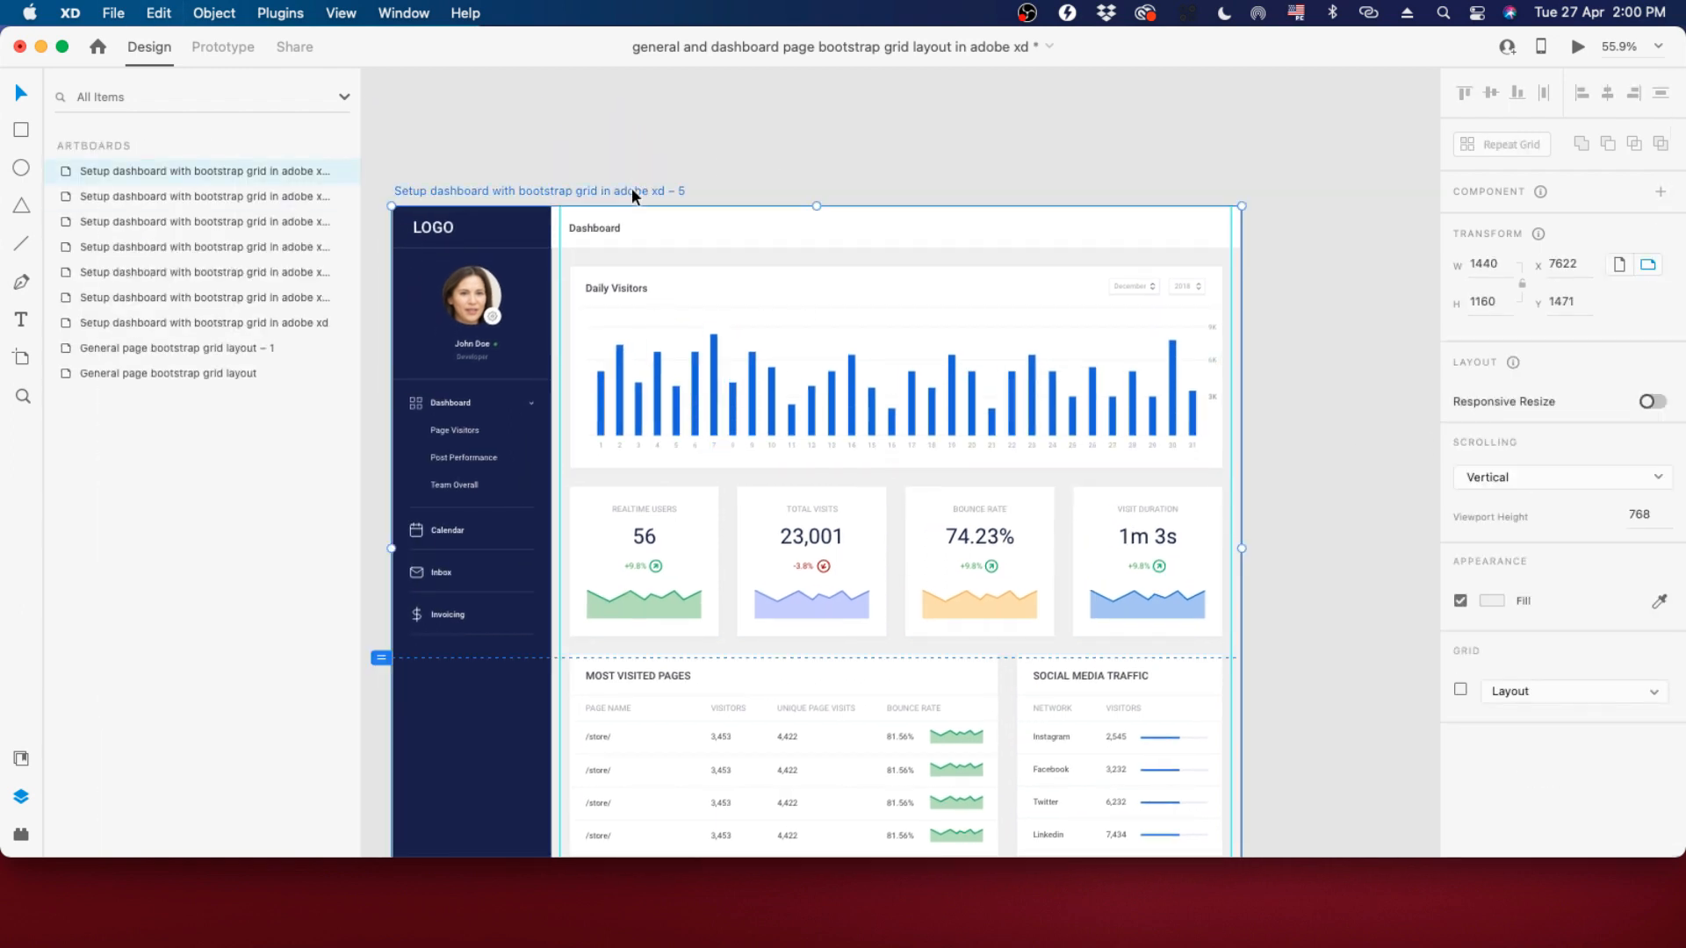
Collapse the day 2 and day 1 bars of artboard – 5's Daily Visitors chart to heights of 1 and 2.
{"action": "scroll", "coordinate": [1247, 386], "scroll_direction": "down", "scroll_amount": 5}
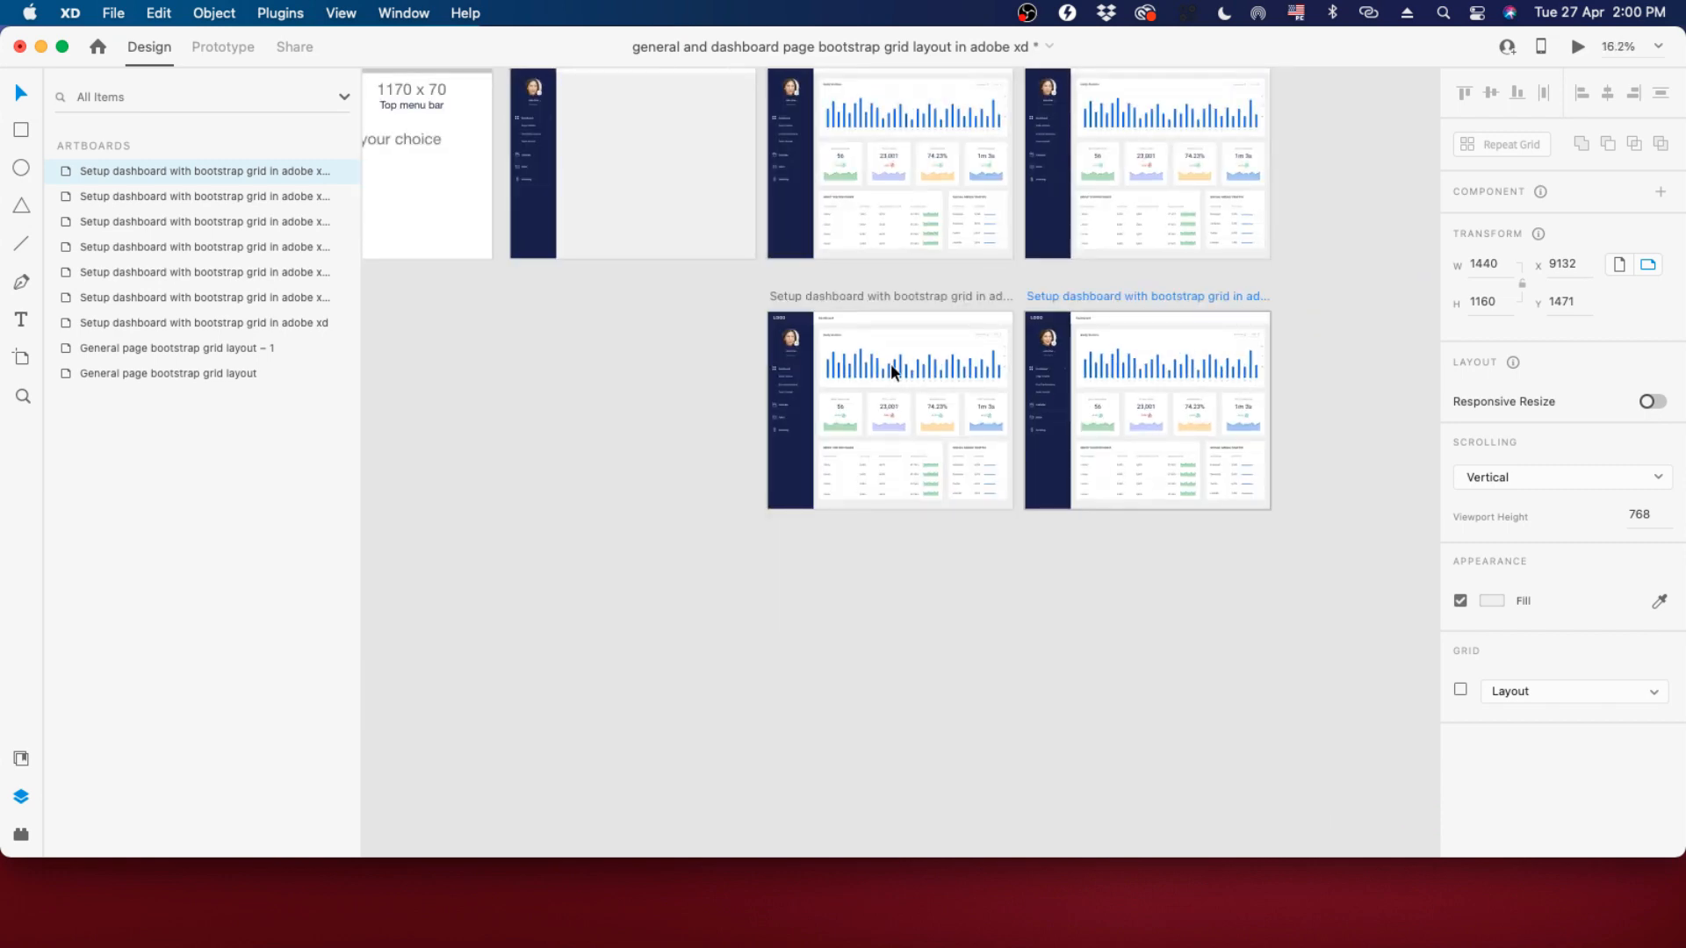
{"action": "scroll", "coordinate": [891, 365], "scroll_direction": "up", "scroll_amount": 7}
{"action": "scroll", "coordinate": [439, 309], "scroll_direction": "up", "scroll_amount": 5}
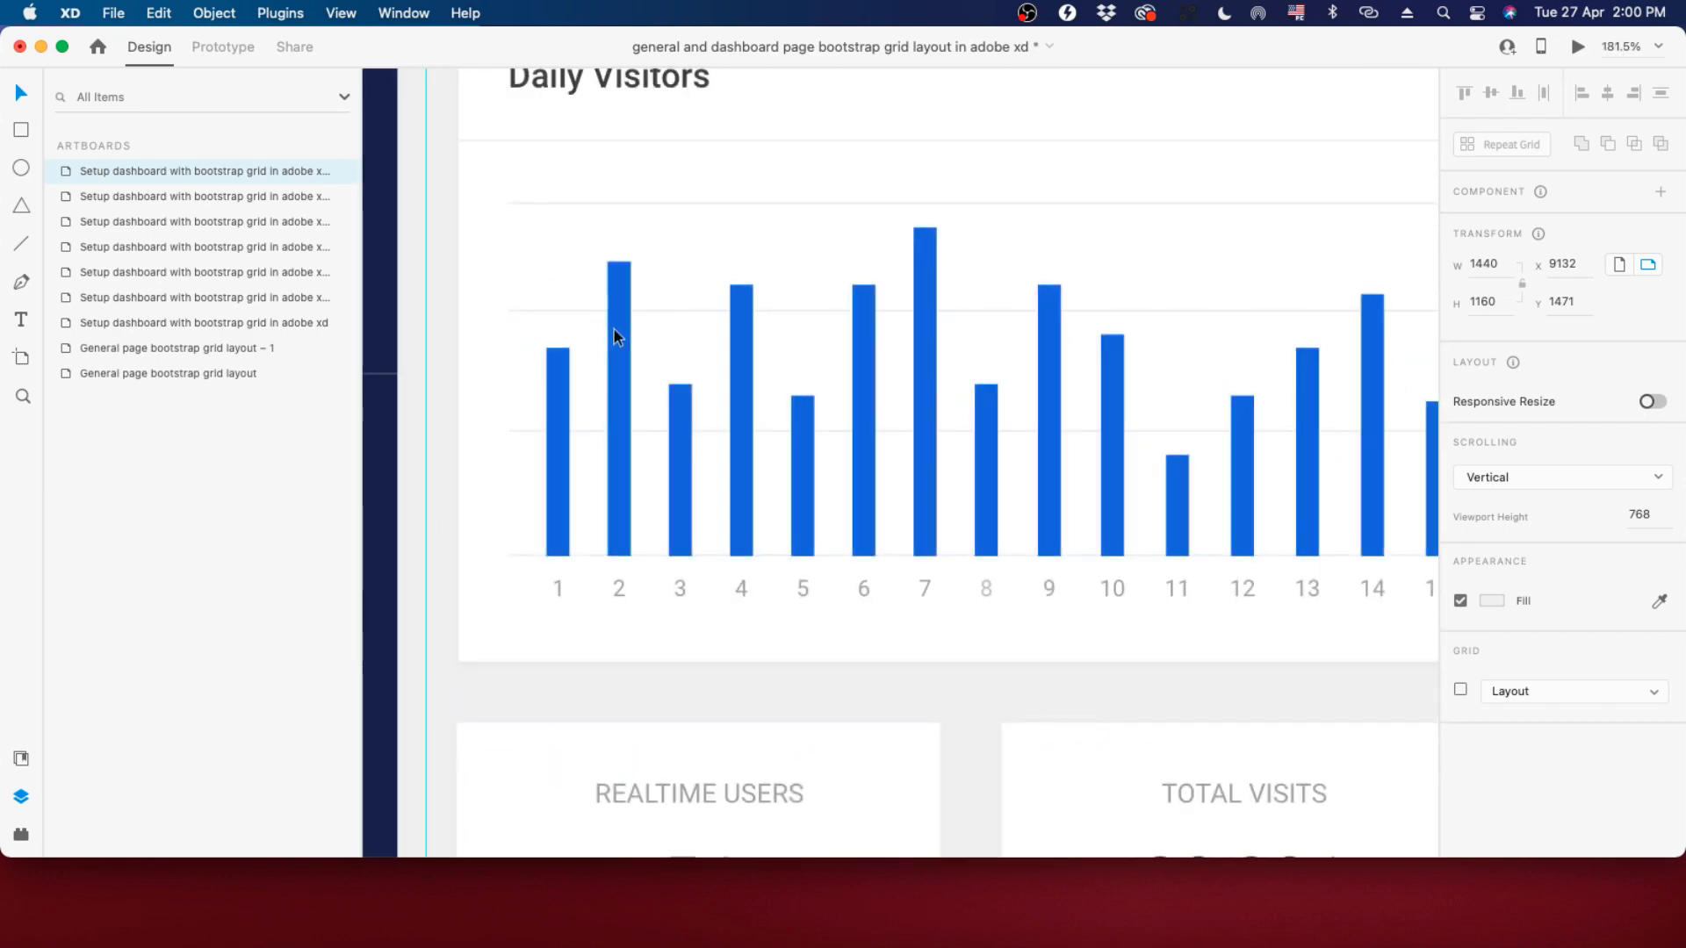
{"action": "left_click", "coordinate": [616, 338], "text": "super"}
{"action": "left_click_drag", "start_coordinate": [622, 257], "coordinate": [613, 554]}
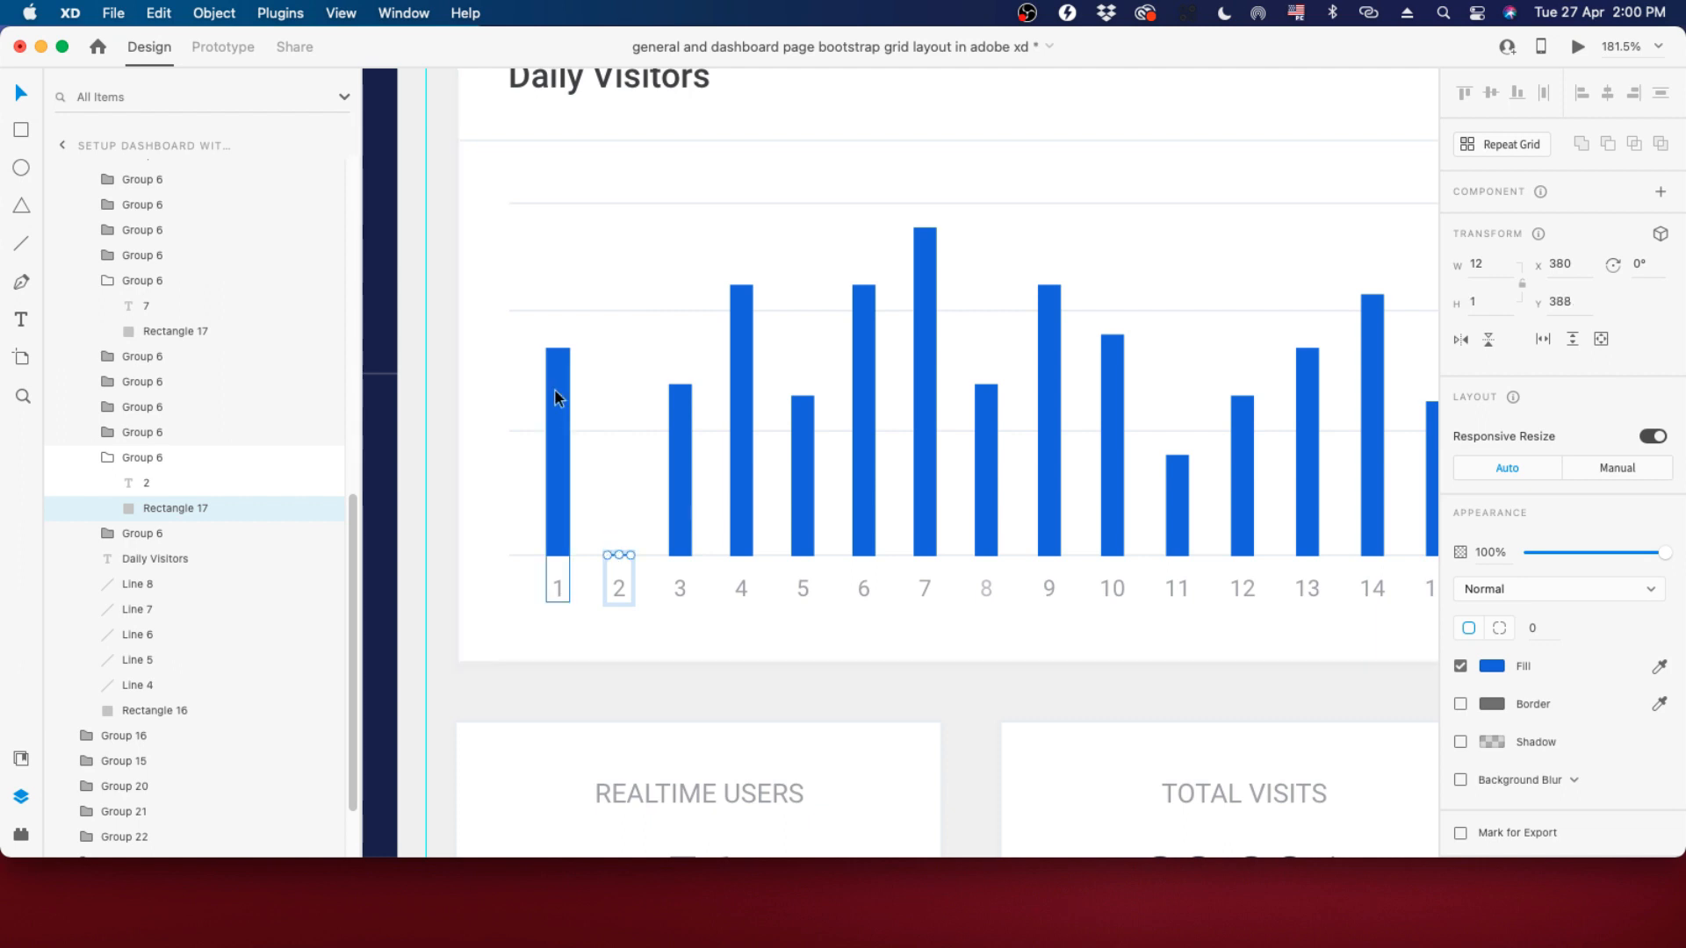
{"action": "left_click", "coordinate": [558, 367]}
{"action": "double_click", "coordinate": [558, 367]}
{"action": "left_click_drag", "start_coordinate": [558, 349], "coordinate": [558, 553]}
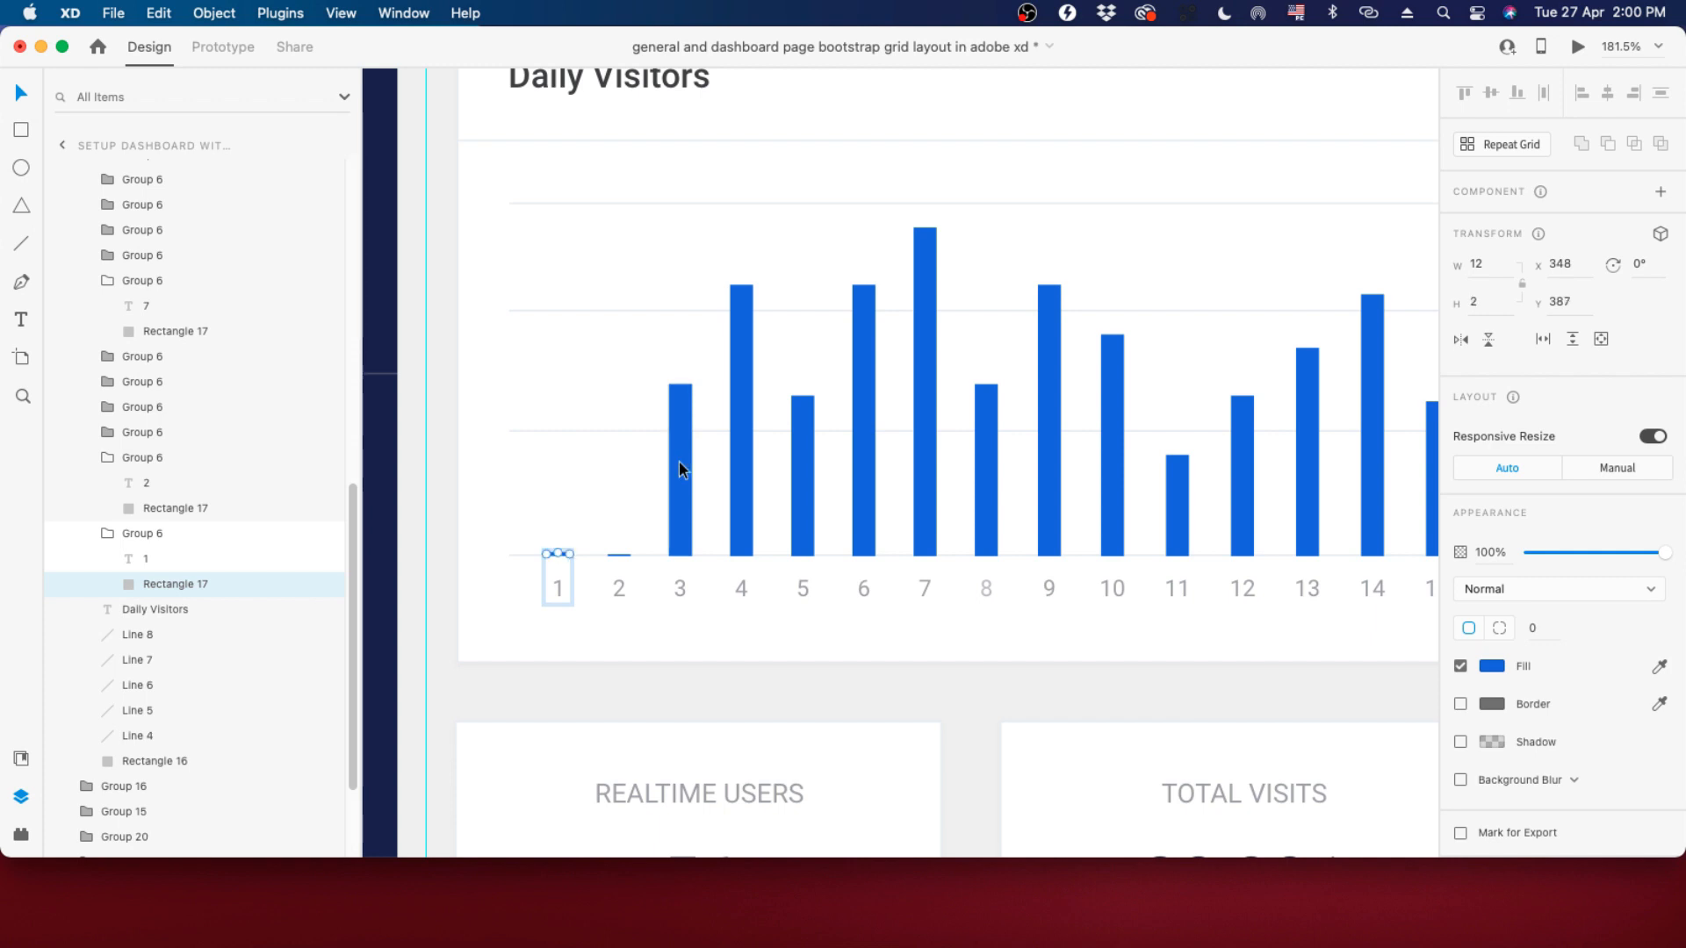
Collapse the bars for days 3 to 12 on artboard – 5 down to thin strips on the baseline.
{"action": "double_click", "coordinate": [679, 460]}
{"action": "left_click_drag", "start_coordinate": [679, 385], "coordinate": [679, 553]}
{"action": "double_click", "coordinate": [741, 368]}
{"action": "left_click_drag", "start_coordinate": [741, 285], "coordinate": [741, 553]}
{"action": "double_click", "coordinate": [803, 457]}
{"action": "left_click_drag", "start_coordinate": [803, 396], "coordinate": [803, 554]}
{"action": "double_click", "coordinate": [864, 369]}
{"action": "left_click_drag", "start_coordinate": [1112, 406], "coordinate": [1112, 553]}
{"action": "scroll", "coordinate": [1112, 492], "scroll_direction": "right", "scroll_amount": 6}
{"action": "double_click", "coordinate": [684, 465]}
{"action": "left_click_drag", "start_coordinate": [684, 406], "coordinate": [684, 504]}
{"action": "double_click", "coordinate": [749, 430]}
{"action": "left_click_drag", "start_coordinate": [749, 347], "coordinate": [749, 504]}
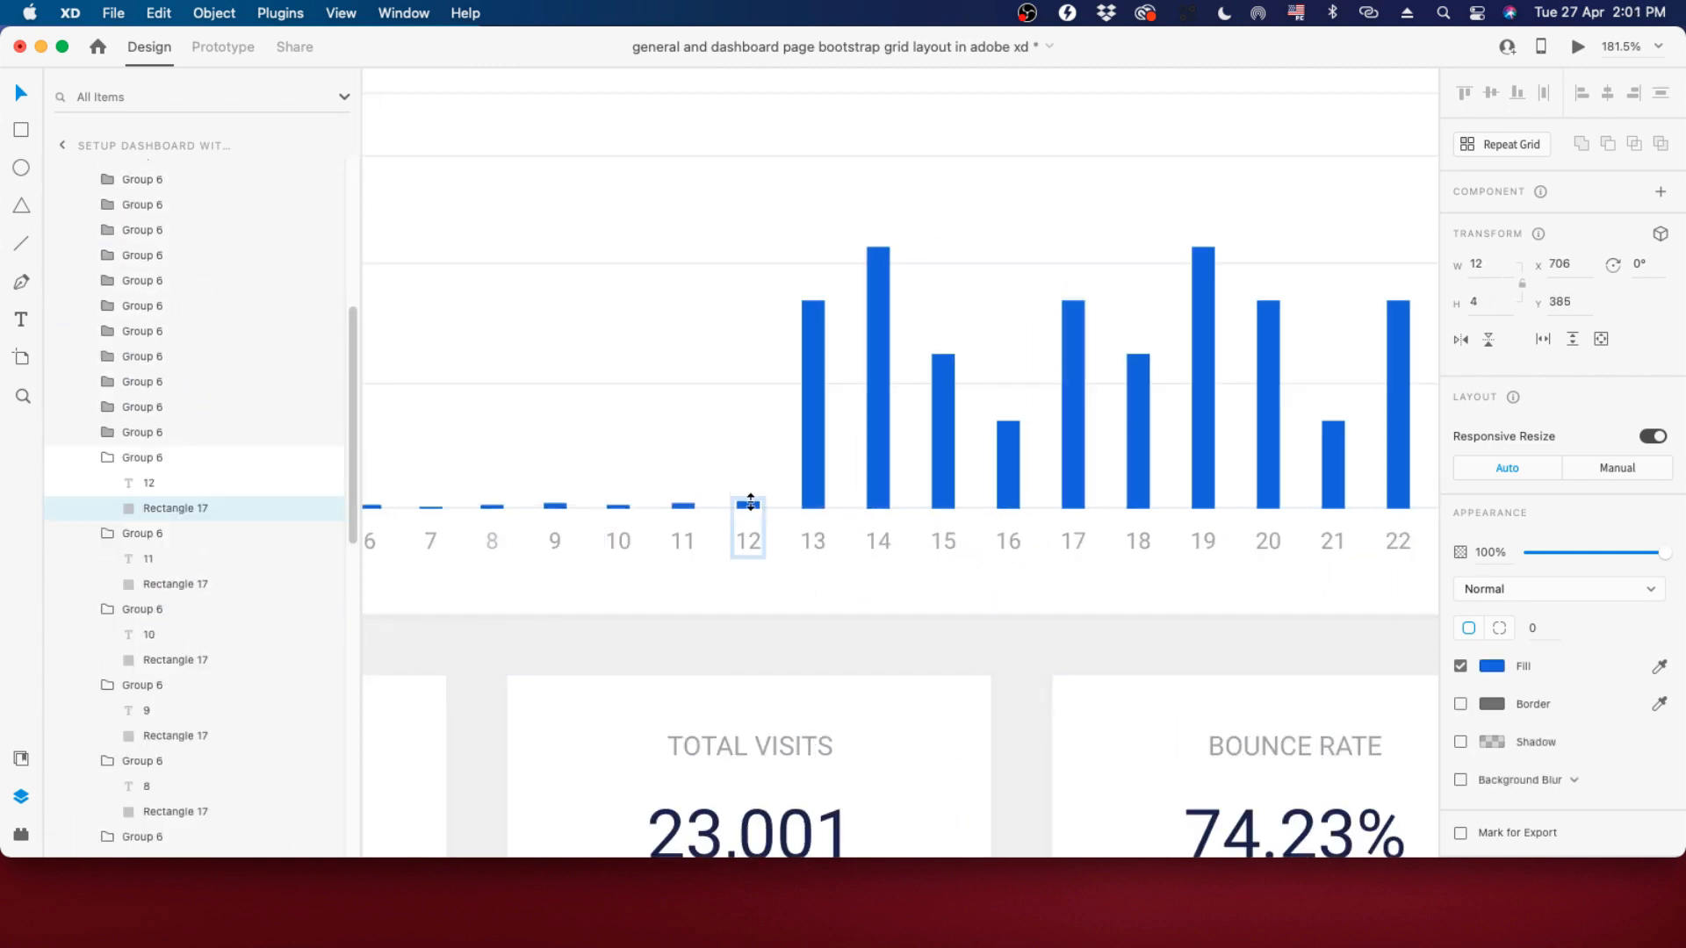
Collapse the remaining bars, days 13 to 31, to thin strips on the baseline of artboard – 5's chart.
{"action": "double_click", "coordinate": [814, 404]}
{"action": "left_click_drag", "start_coordinate": [814, 300], "coordinate": [814, 504]}
{"action": "left_click_drag", "start_coordinate": [869, 297], "coordinate": [870, 503]}
{"action": "double_click", "coordinate": [934, 386]}
{"action": "left_click_drag", "start_coordinate": [933, 245], "coordinate": [934, 503]}
{"action": "double_click", "coordinate": [1000, 396]}
{"action": "left_click_drag", "start_coordinate": [1000, 299], "coordinate": [1000, 503]}
{"action": "double_click", "coordinate": [1065, 439]}
{"action": "left_click_drag", "start_coordinate": [1065, 381], "coordinate": [1065, 504]}
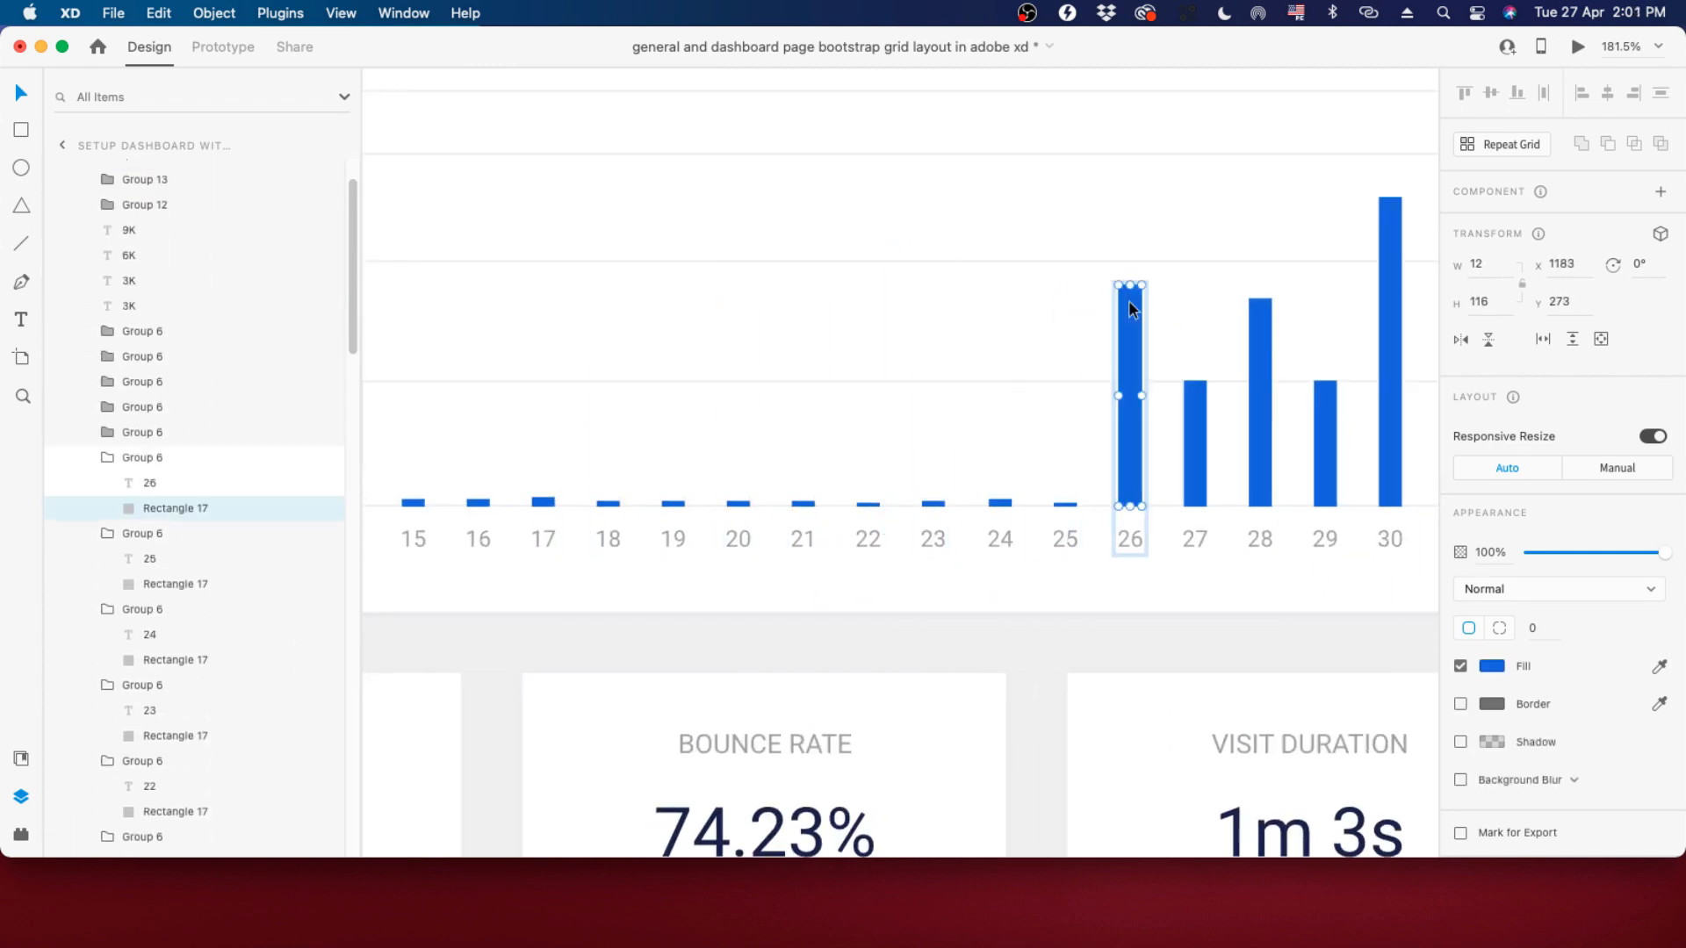
{"action": "scroll", "coordinate": [807, 364], "scroll_direction": "down", "scroll_amount": 10}
{"action": "scroll", "coordinate": [666, 425], "scroll_direction": "up", "scroll_amount": 5}
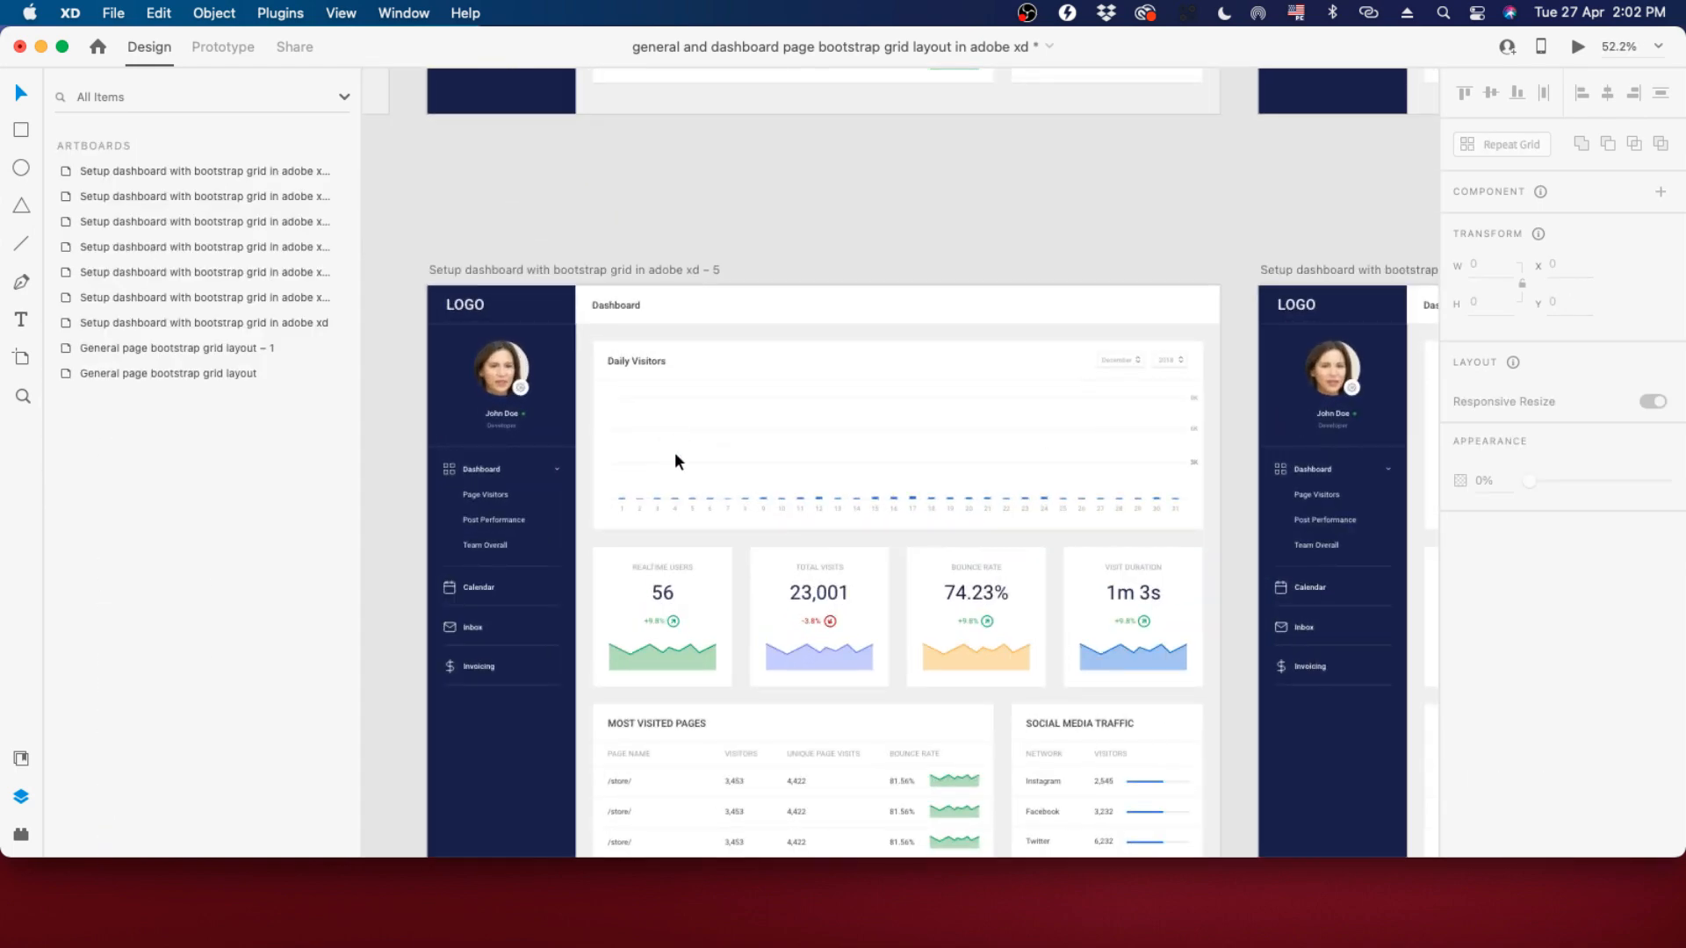
Link artboard – 5 to artboard – 6 in Prototype mode with a Tap Auto-Animate interaction, Ease Out, 0.2 s.
{"action": "scroll", "coordinate": [727, 468], "scroll_direction": "down", "scroll_amount": 5}
{"action": "left_click", "coordinate": [603, 318]}
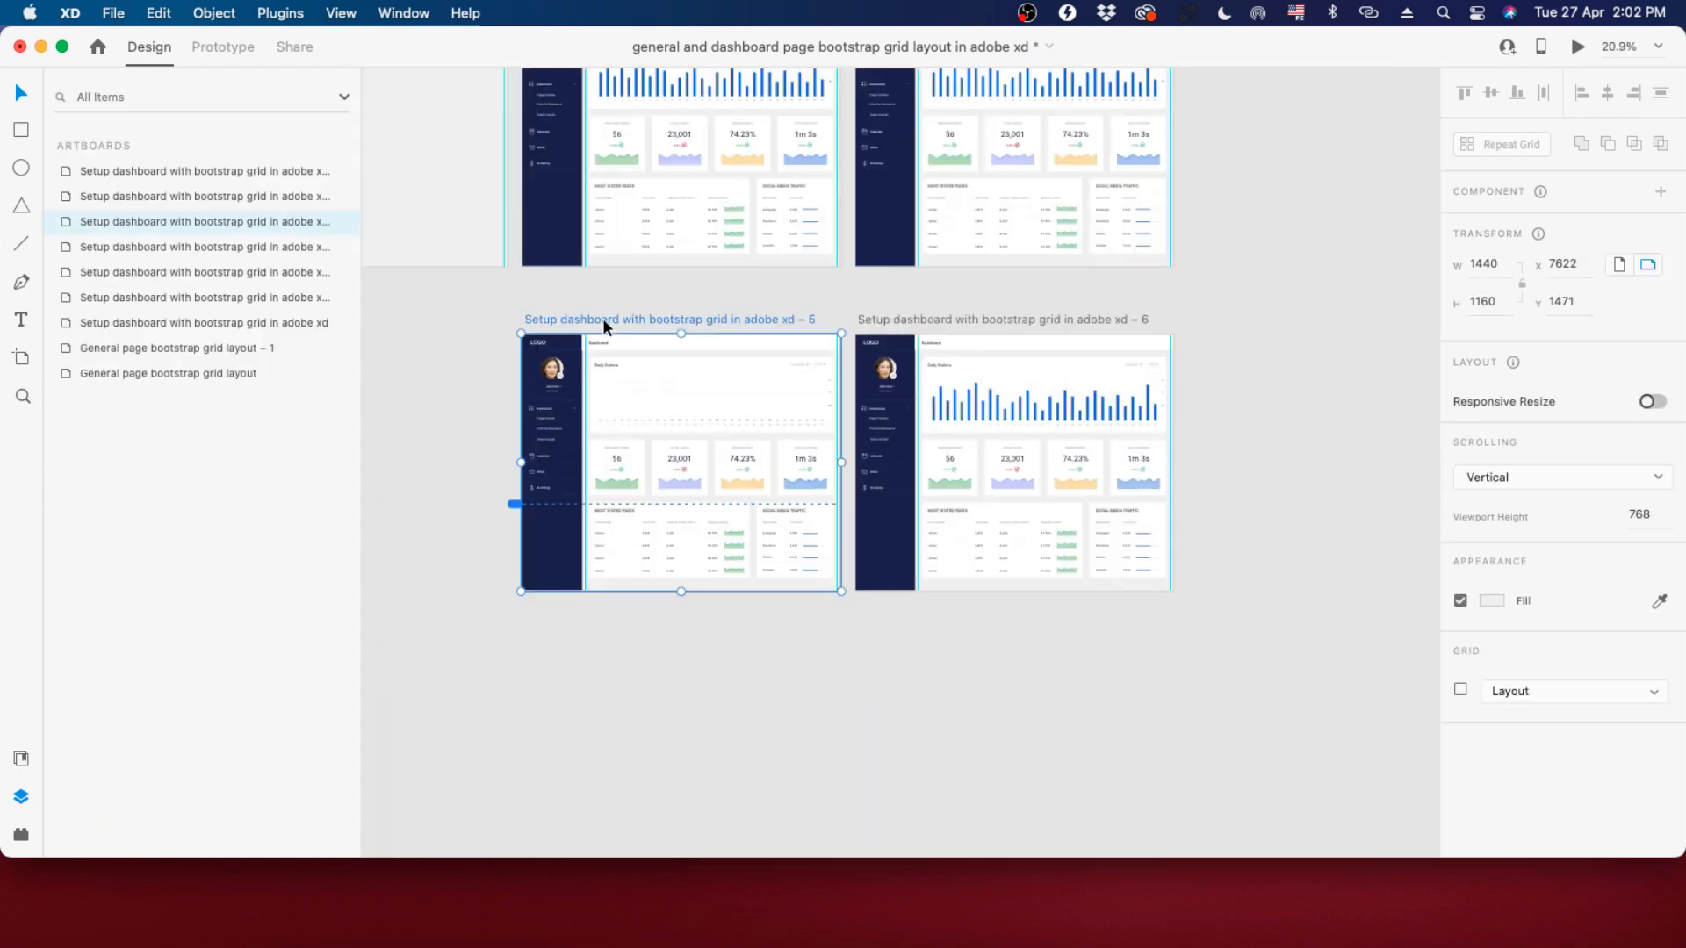
{"action": "left_click", "coordinate": [211, 48]}
{"action": "left_click_drag", "start_coordinate": [836, 433], "coordinate": [970, 452]}
{"action": "scroll", "coordinate": [969, 449], "scroll_direction": "up", "scroll_amount": 5}
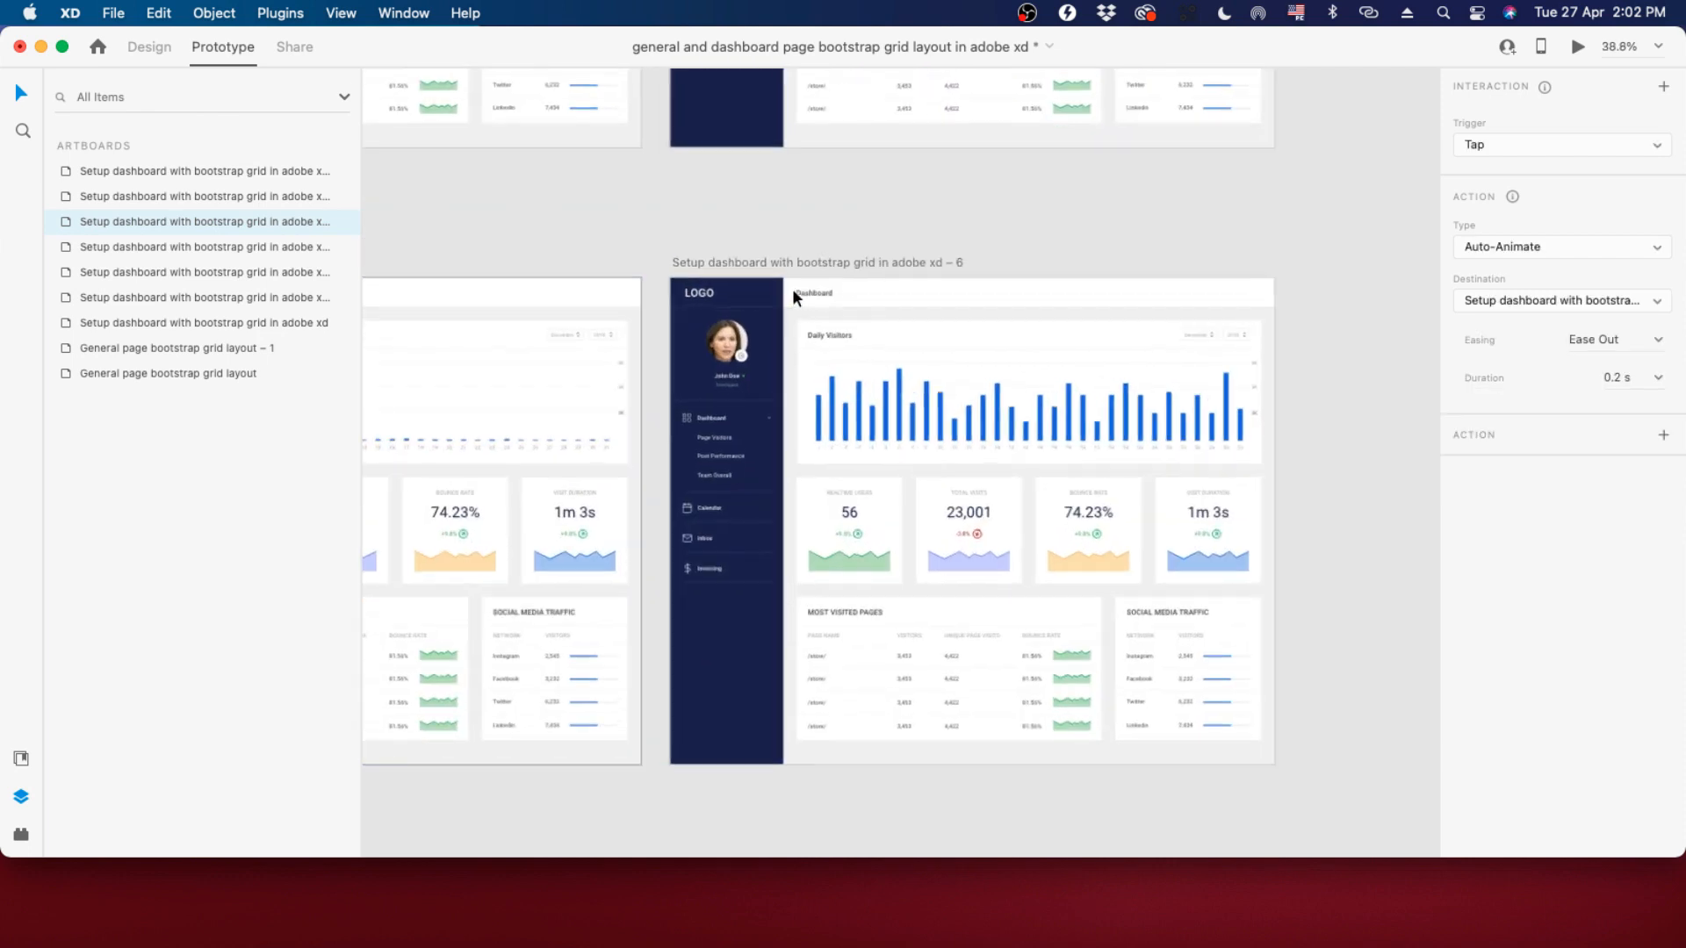
Compare artboard – 5 and artboard – 6, checking their Daily Visitors charts and the interaction settings between them.
{"action": "left_click", "coordinate": [838, 254]}
{"action": "scroll", "coordinate": [1097, 466], "scroll_direction": "down", "scroll_amount": 2}
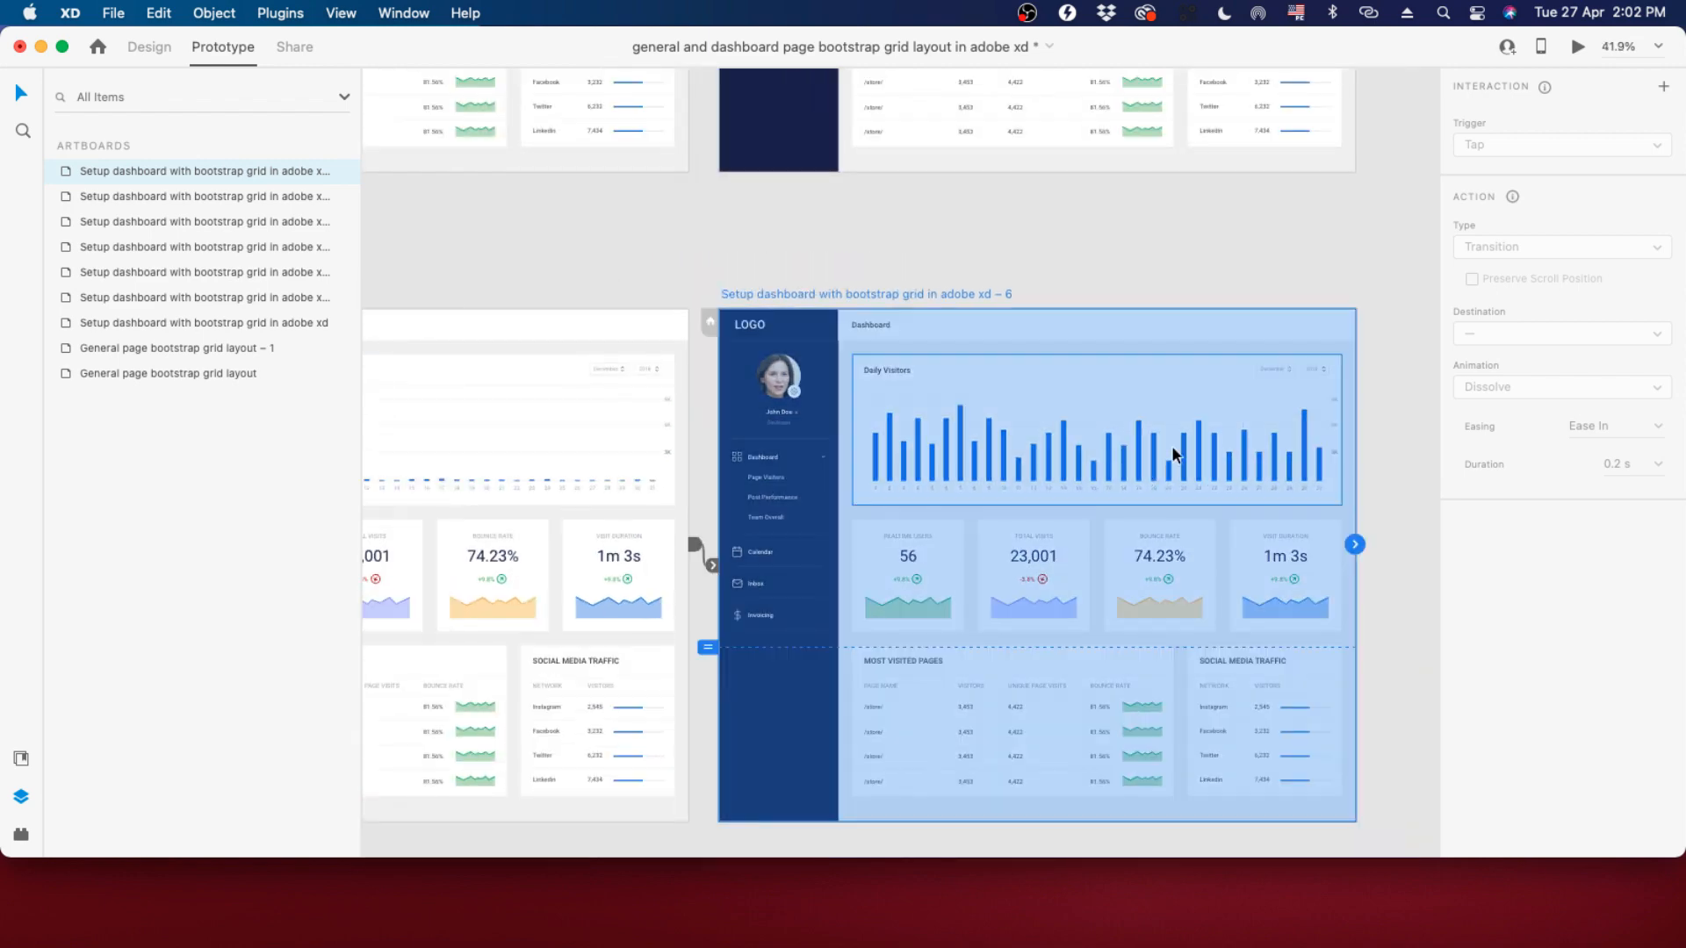
{"action": "scroll", "coordinate": [1171, 445], "scroll_direction": "down", "scroll_amount": 3}
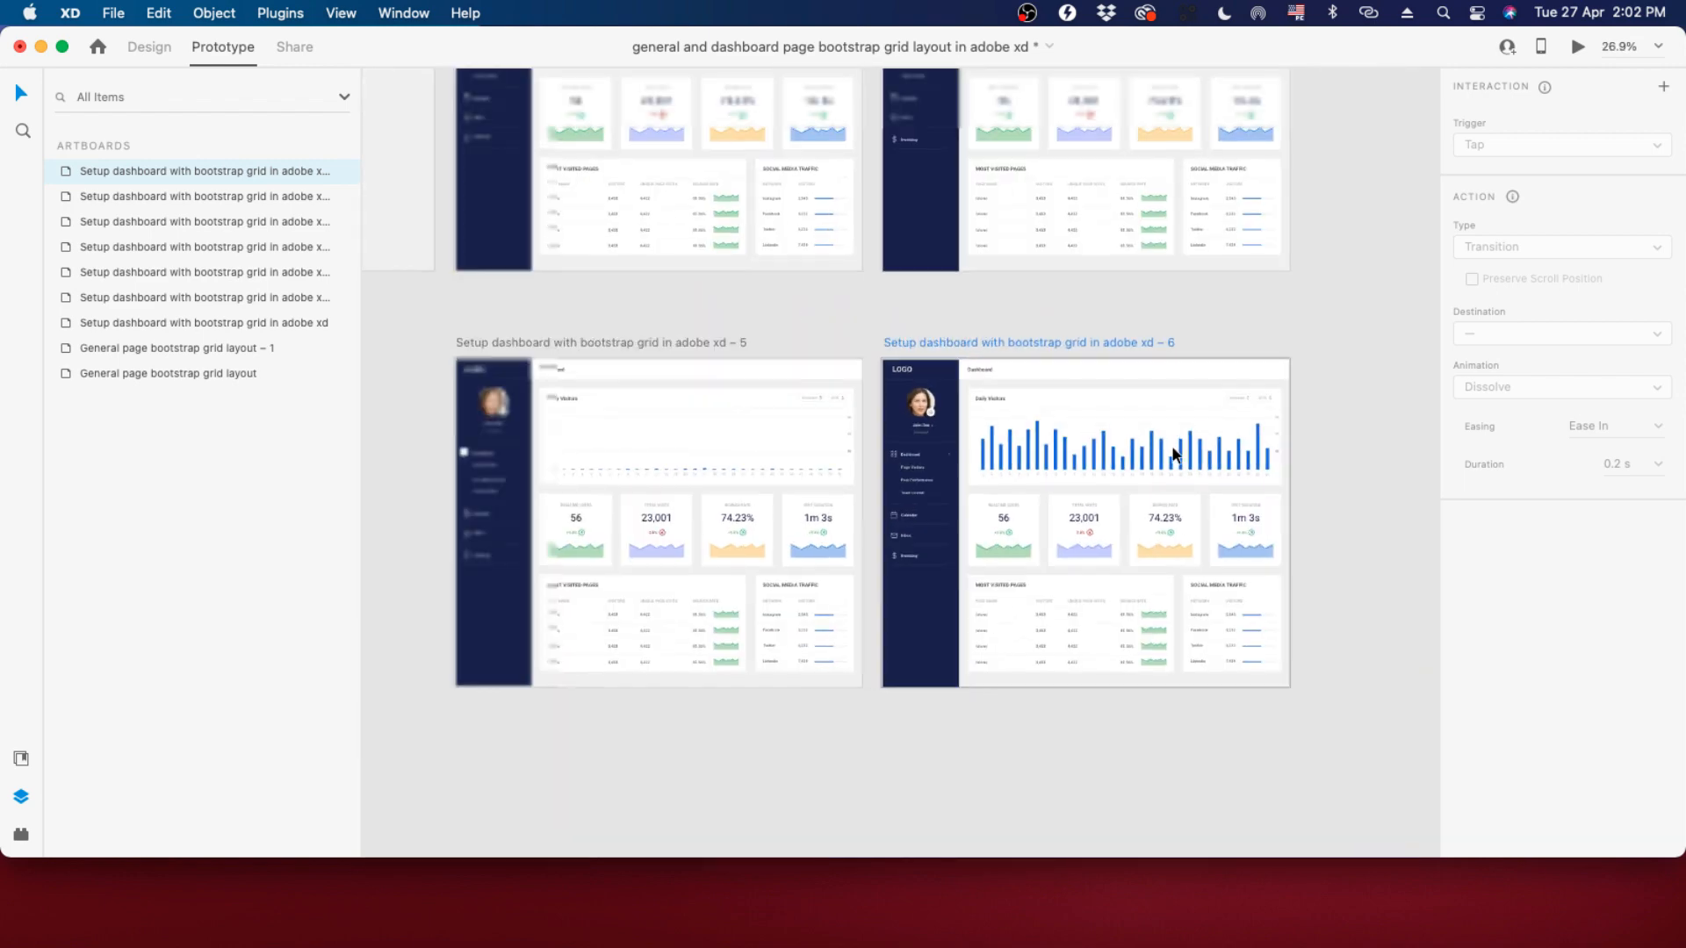
{"action": "left_click", "coordinate": [641, 344]}
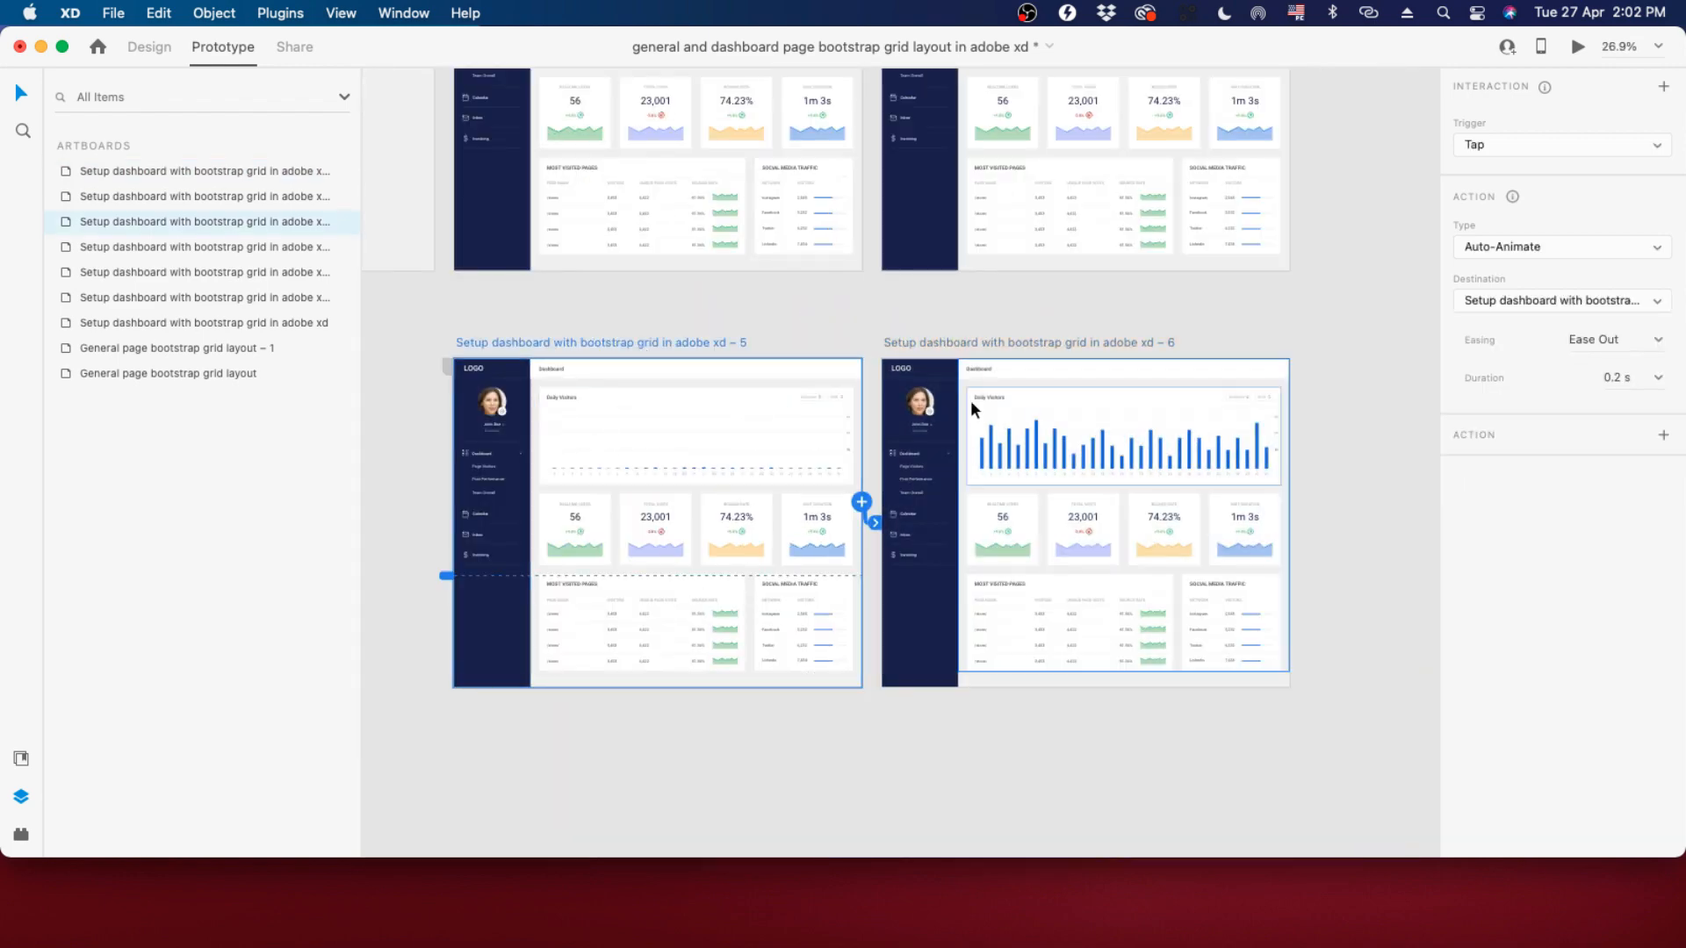
{"action": "left_click", "coordinate": [999, 342]}
{"action": "scroll", "coordinate": [1266, 434], "scroll_direction": "up", "scroll_amount": 2}
{"action": "scroll", "coordinate": [1264, 436], "scroll_direction": "down", "scroll_amount": 2}
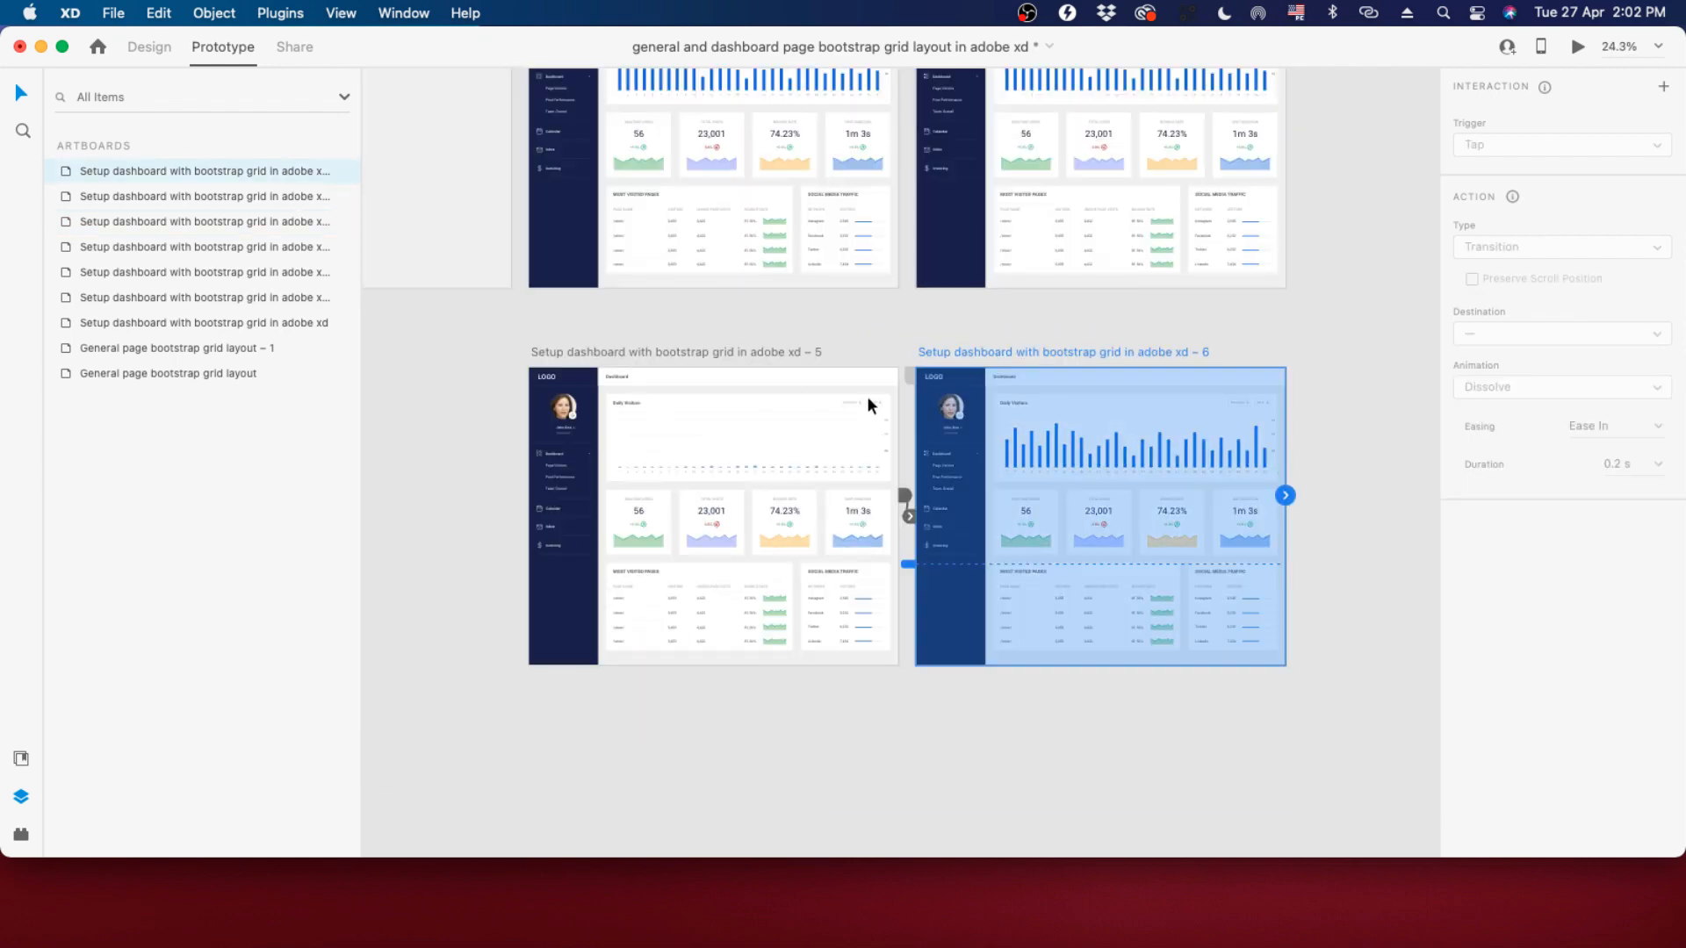
Set the duration of artboard – 5's Auto-Animate interaction to 1 s and open the prototype preview from that artboard.
{"action": "left_click", "coordinate": [777, 353]}
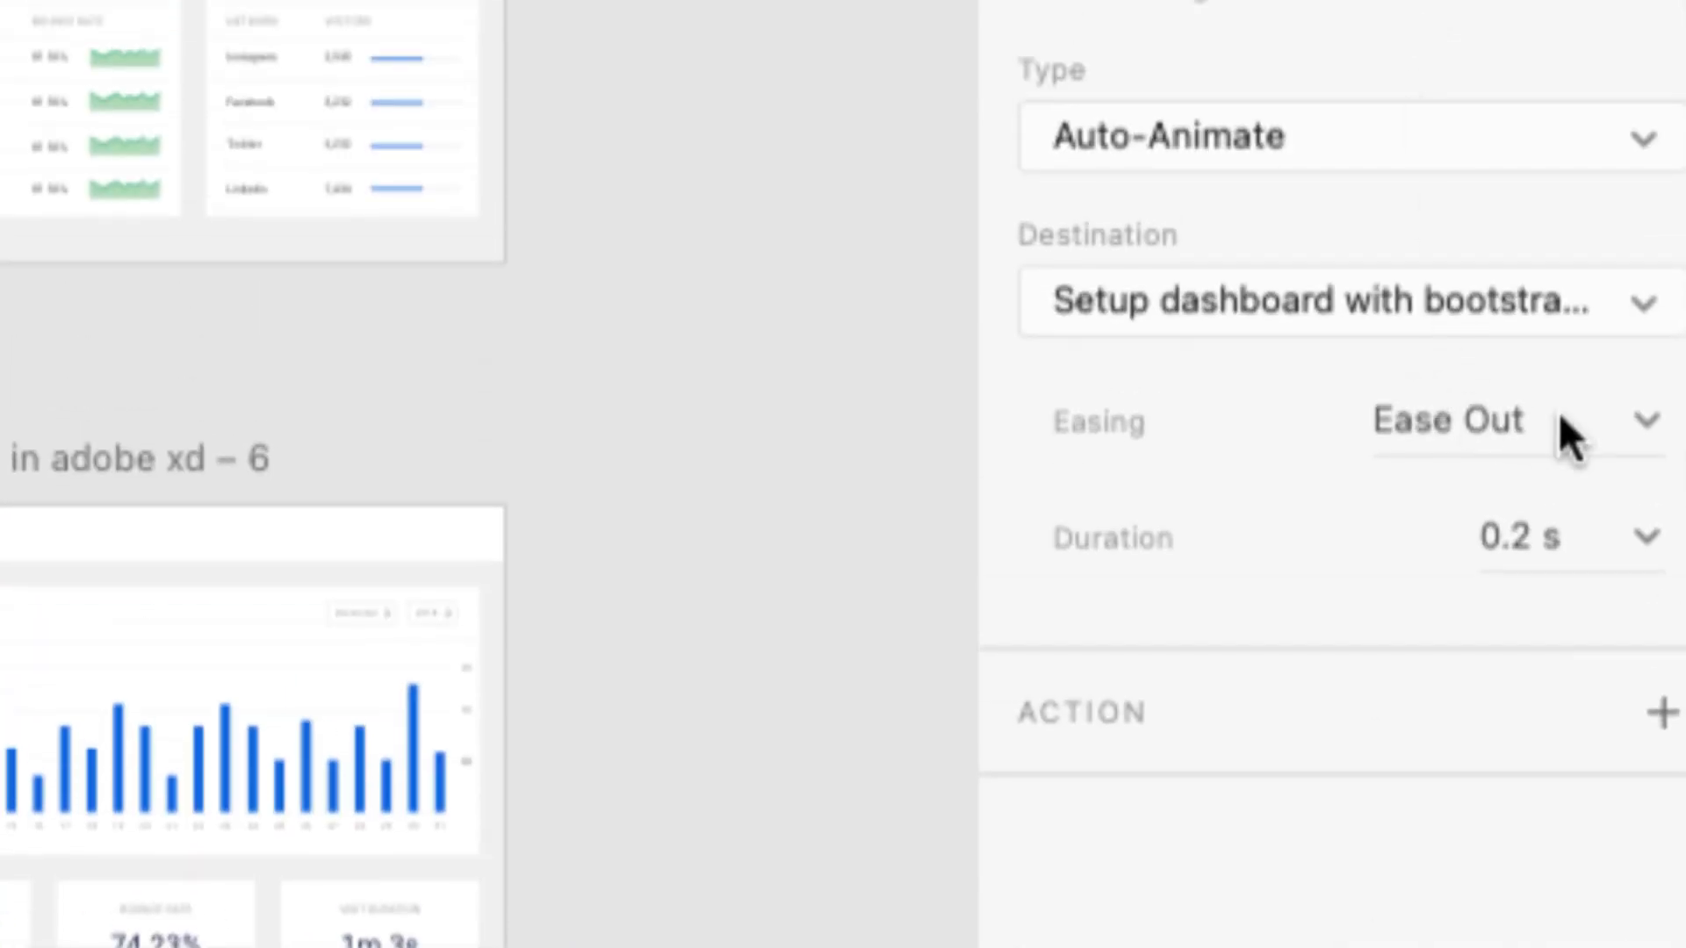
{"action": "left_click", "coordinate": [1638, 526]}
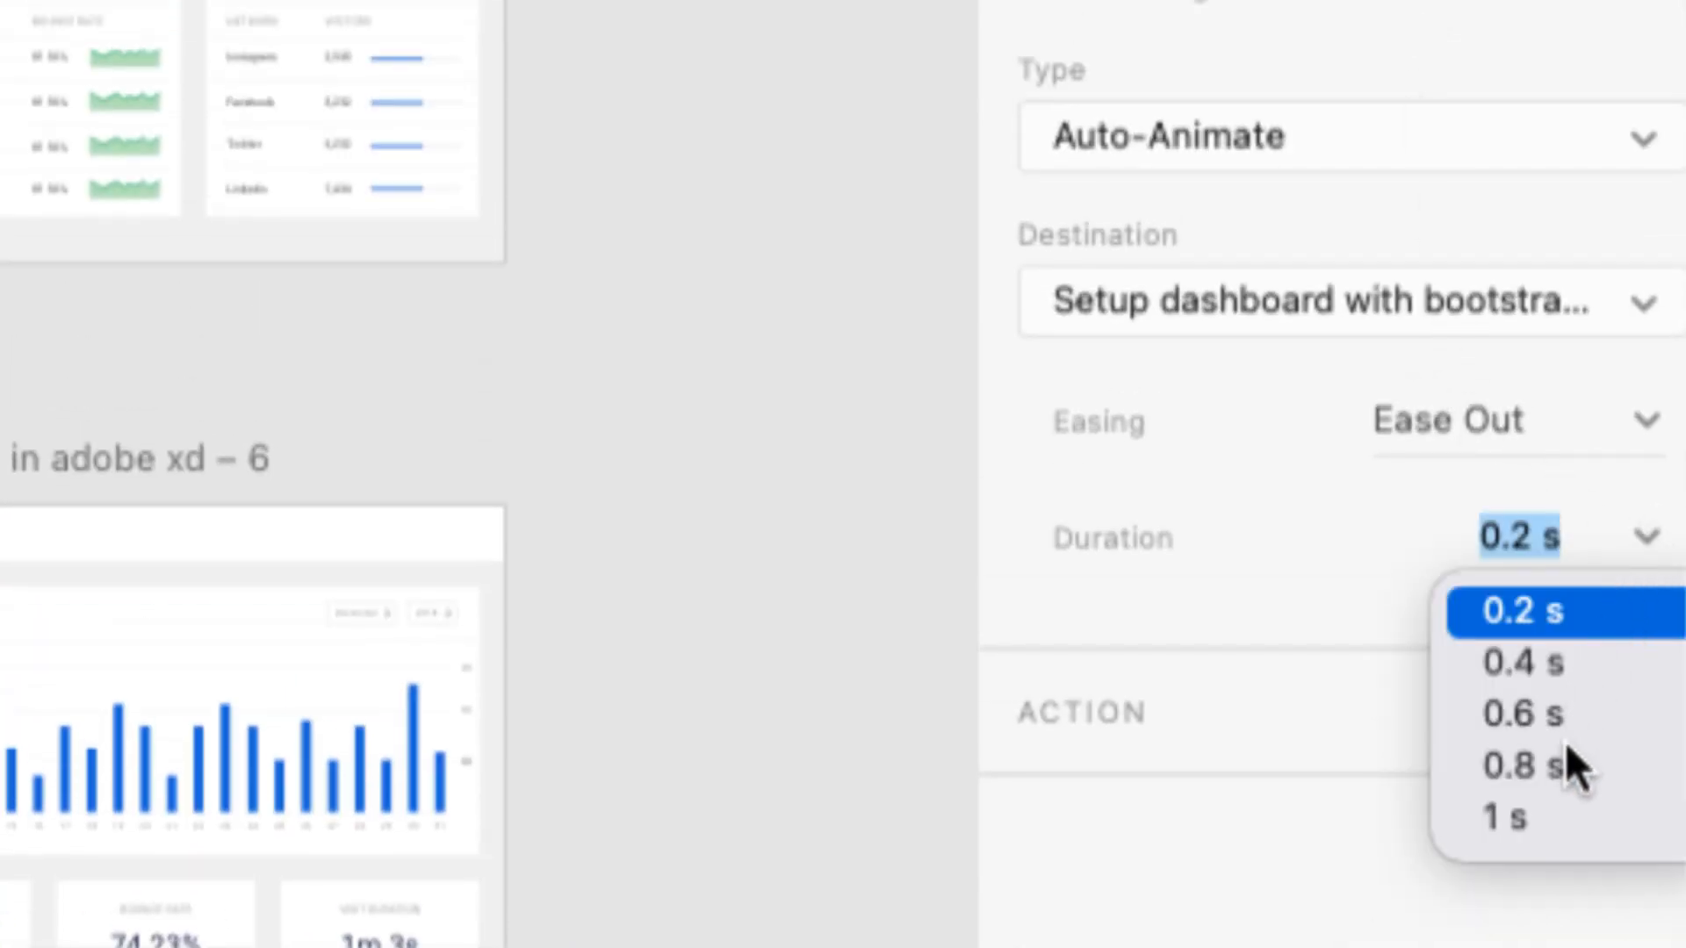
{"action": "left_click", "coordinate": [1531, 806]}
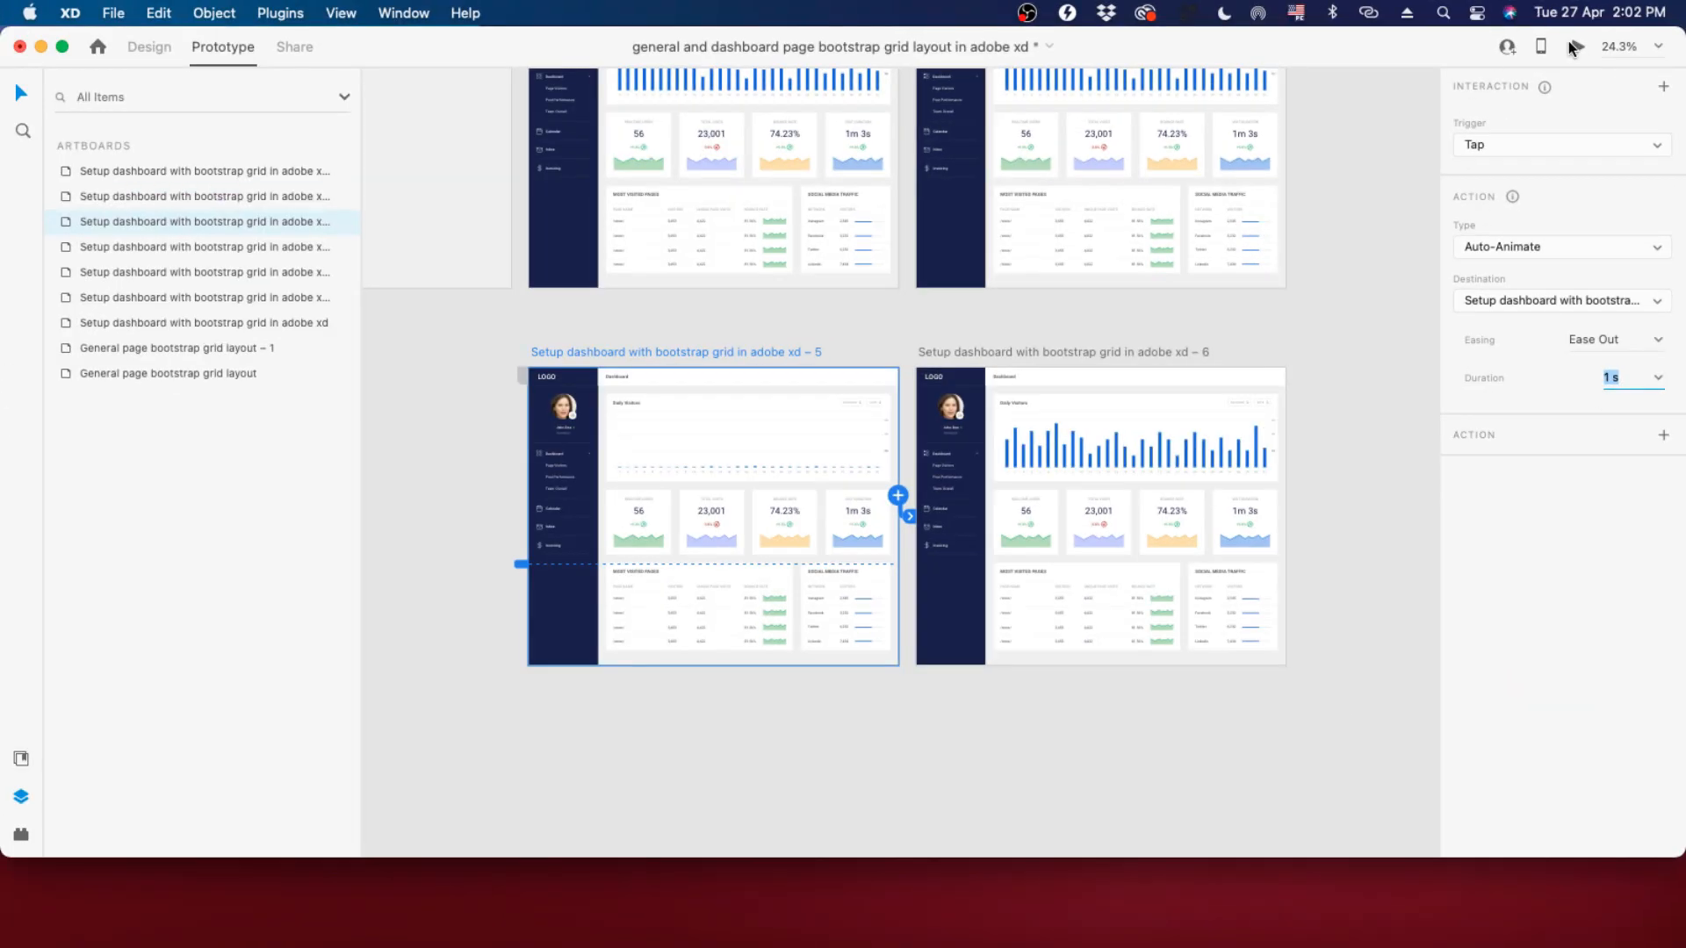
{"action": "left_click", "coordinate": [1572, 46]}
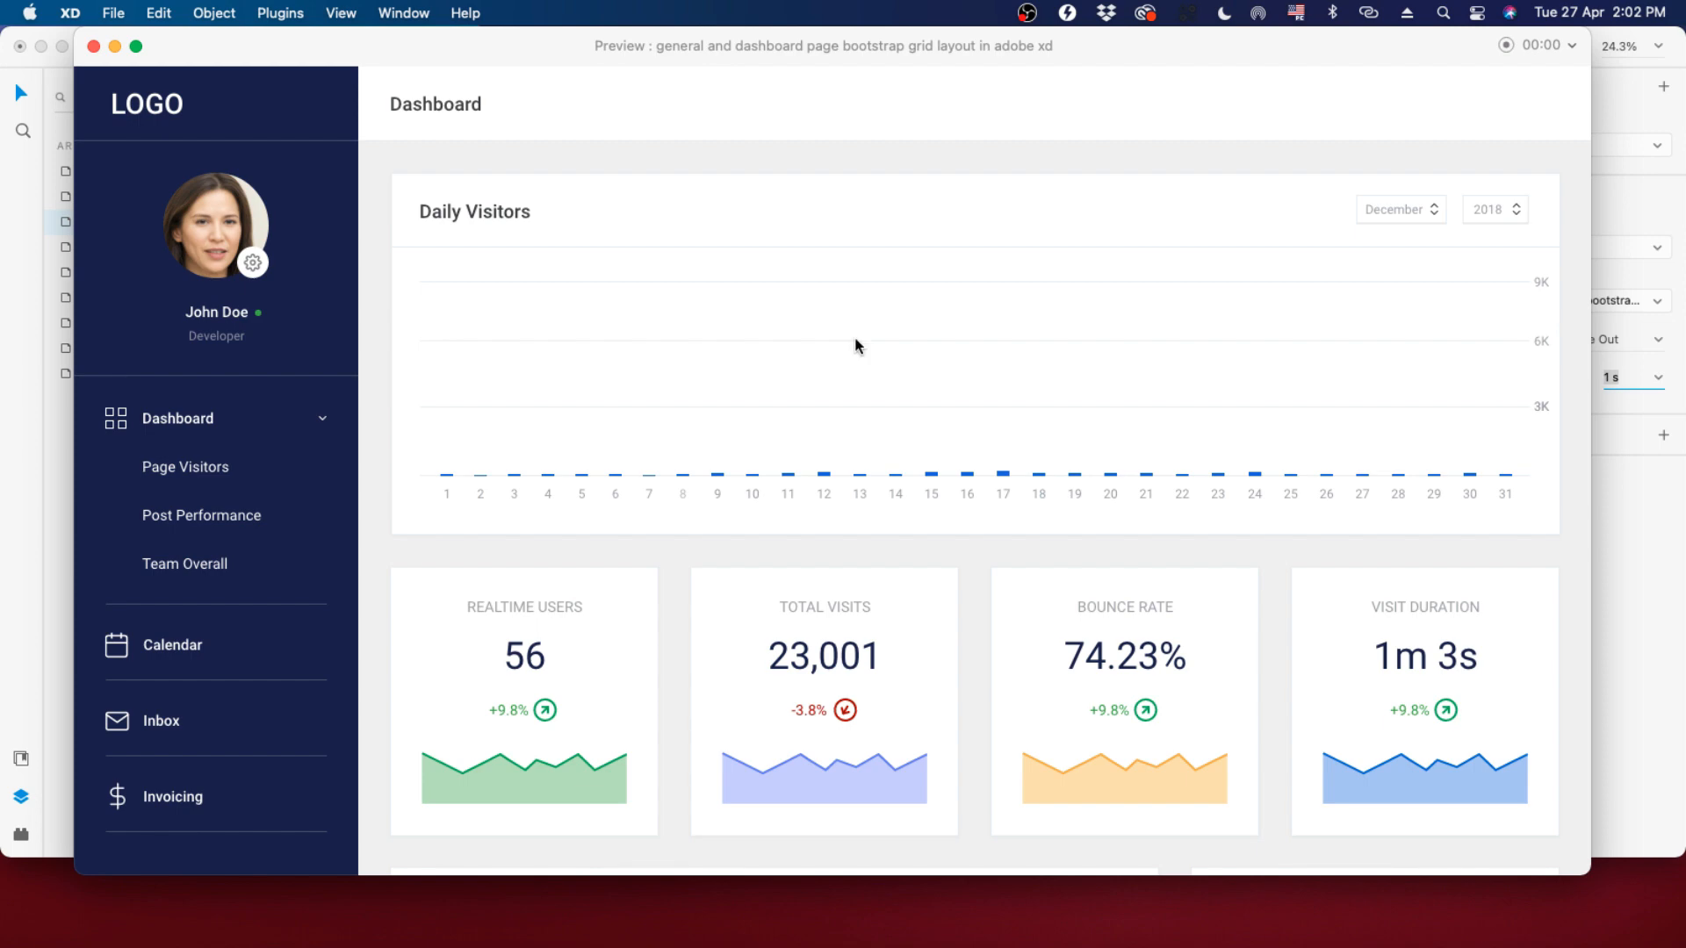